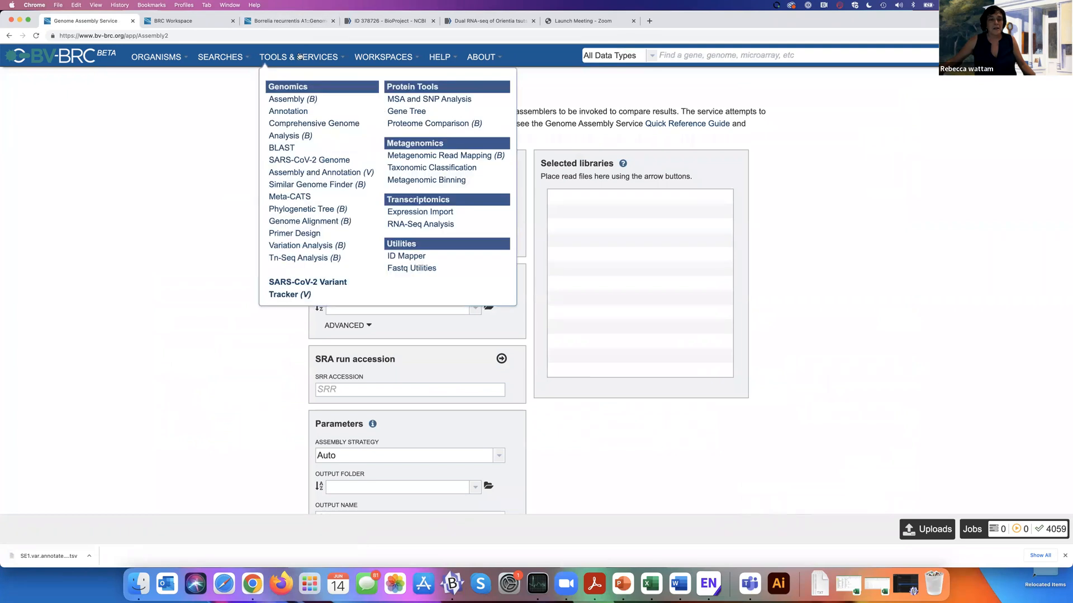
Step: Look at the Phylogenetic Tree and Fastq Utilities services, and view the pipeline actions that Fastq Utilities offers
left_click(309, 210)
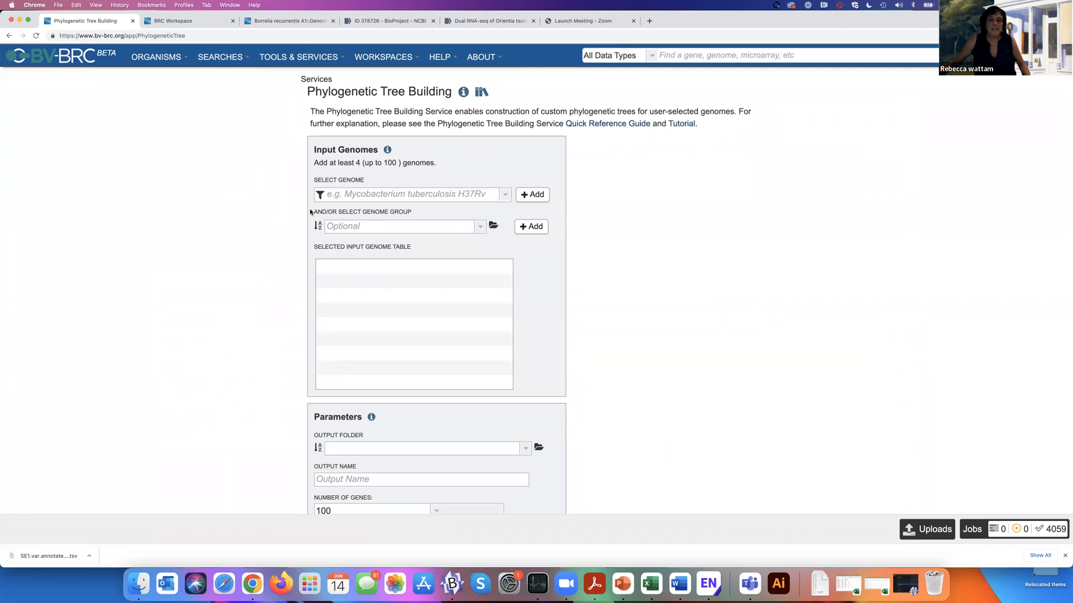
left_click(310, 59)
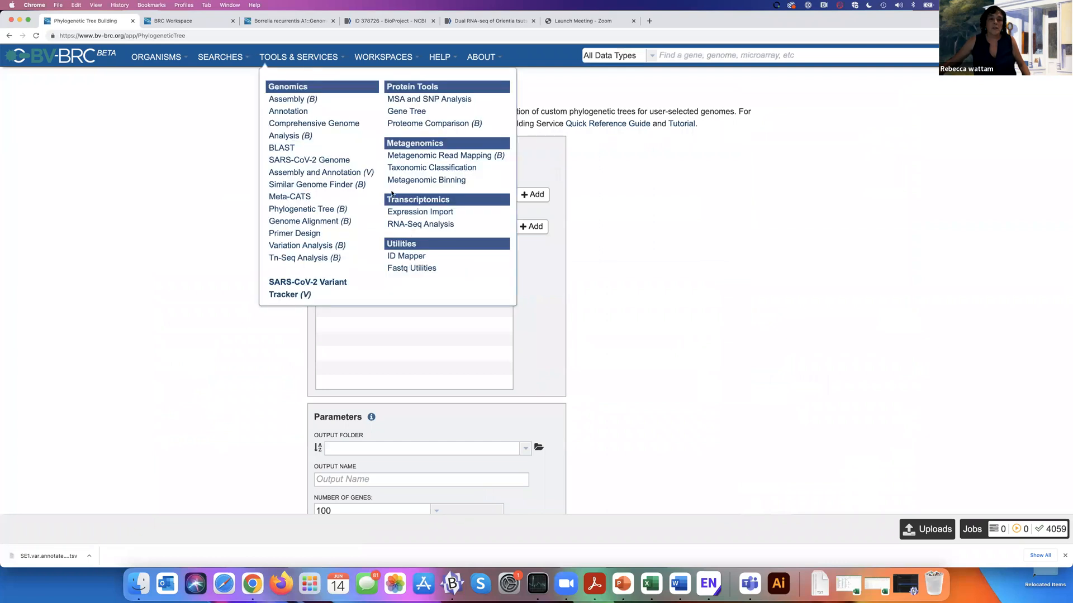
left_click(416, 269)
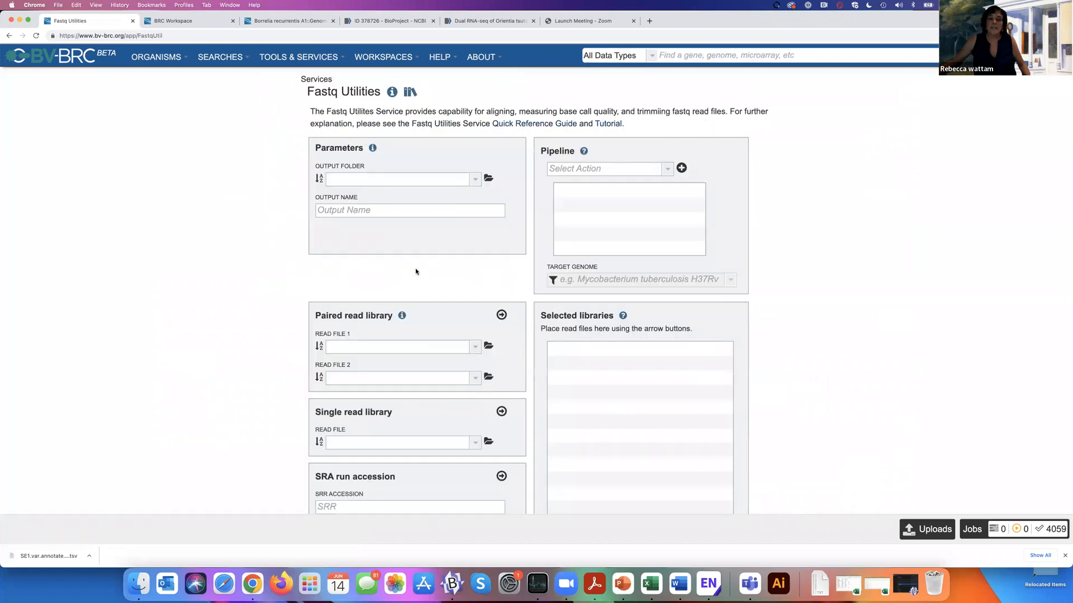
left_click(667, 167)
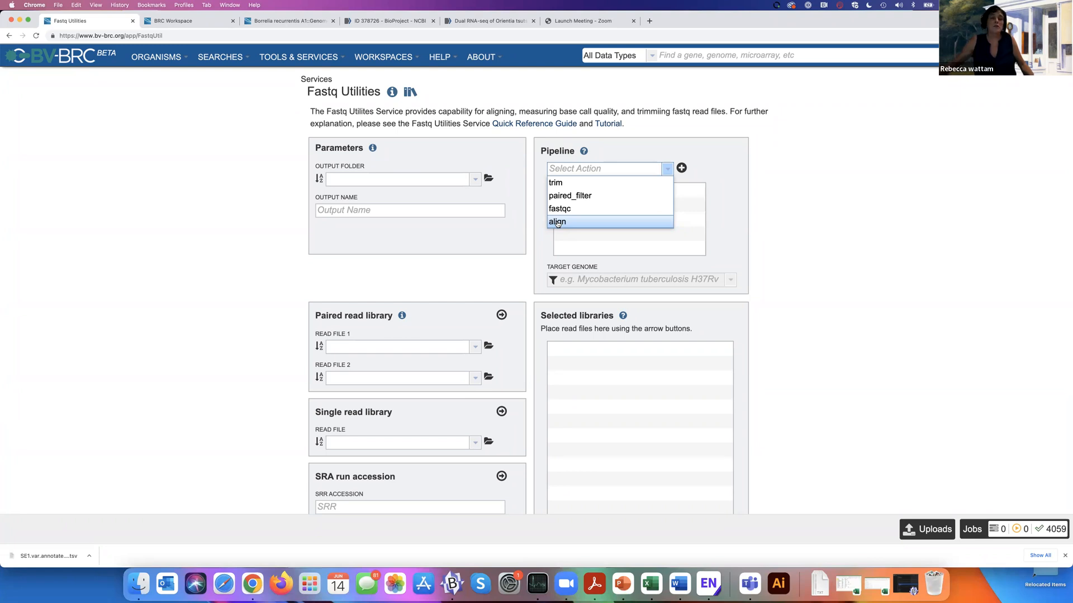
Step: Open the Variation Analysis service form and look over its input and parameter sections
left_click(319, 58)
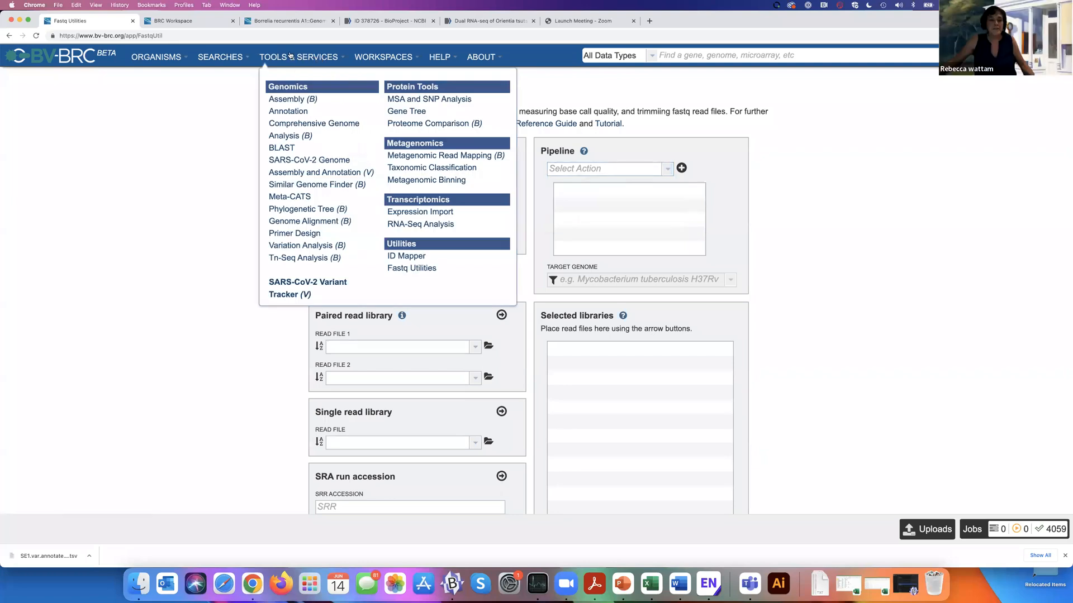
left_click(318, 246)
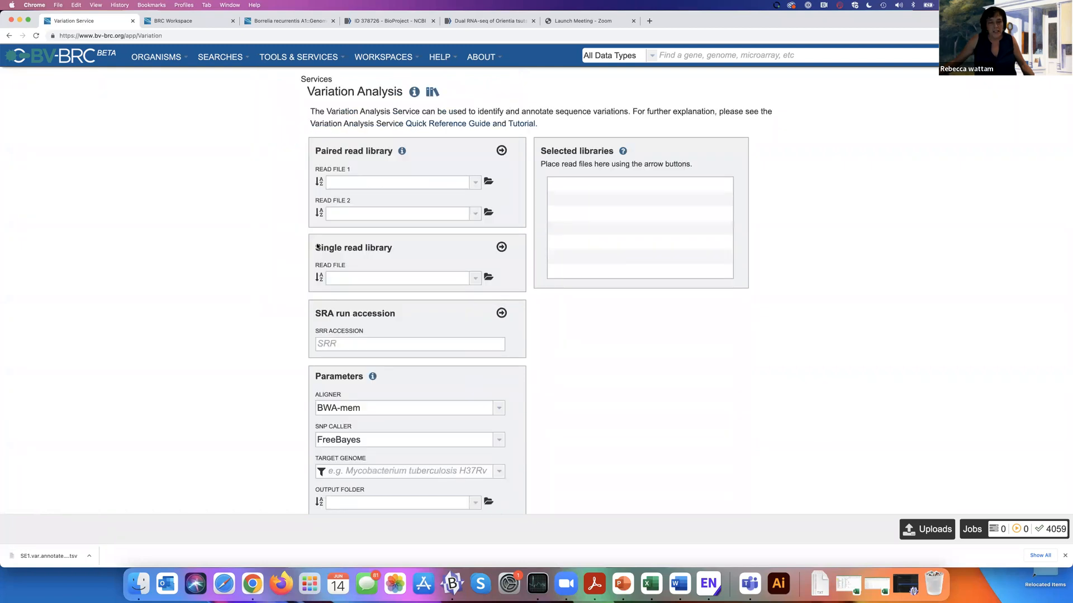
scroll(455, 239, "down", 1)
left_click(454, 239)
scroll(455, 239, "up", 1)
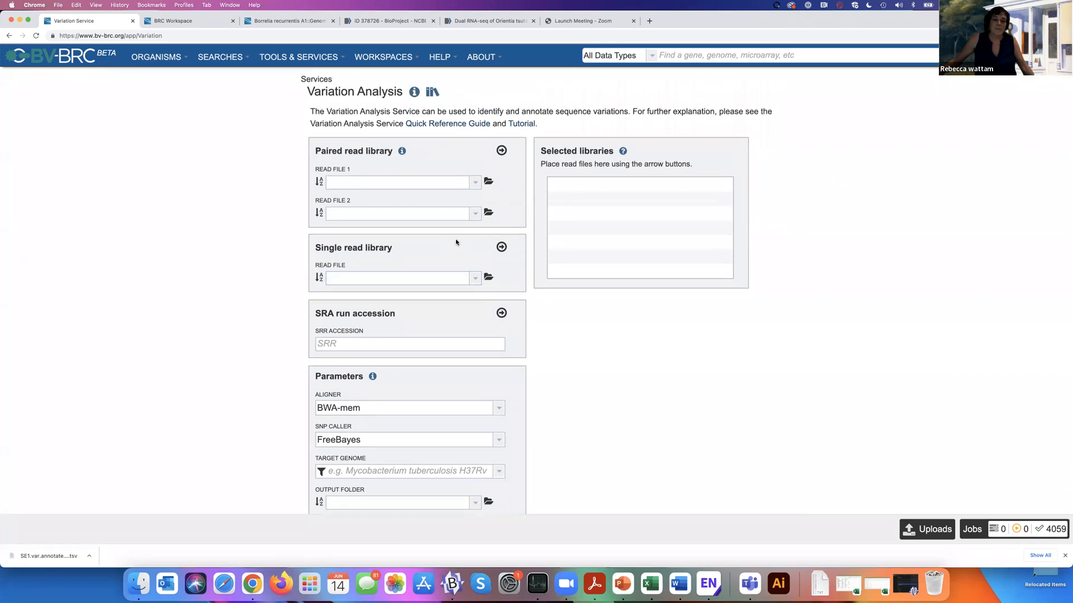
Step: Try choosing an SRR14633898 unmapped reads file from the workspace as the paired library's read file 1, and clear it again
left_click(488, 182)
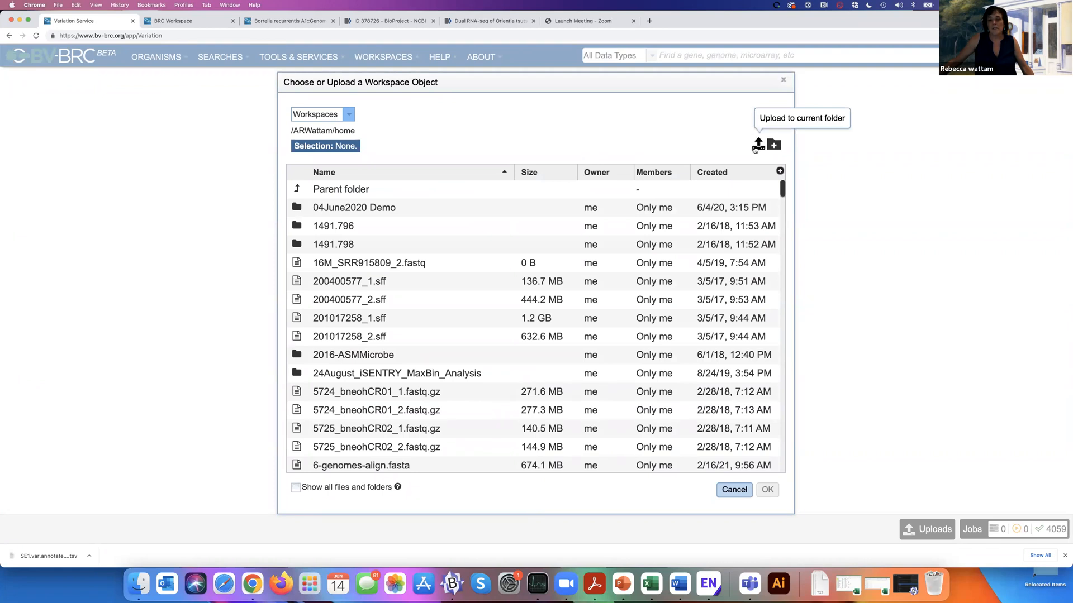
left_click(733, 490)
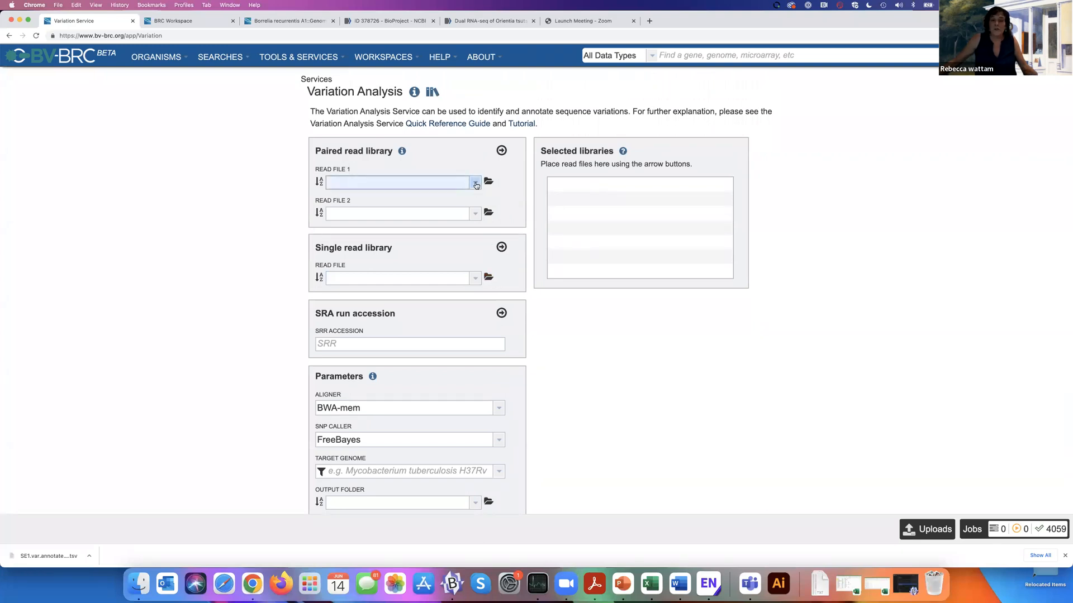
left_click(395, 182)
type("SR")
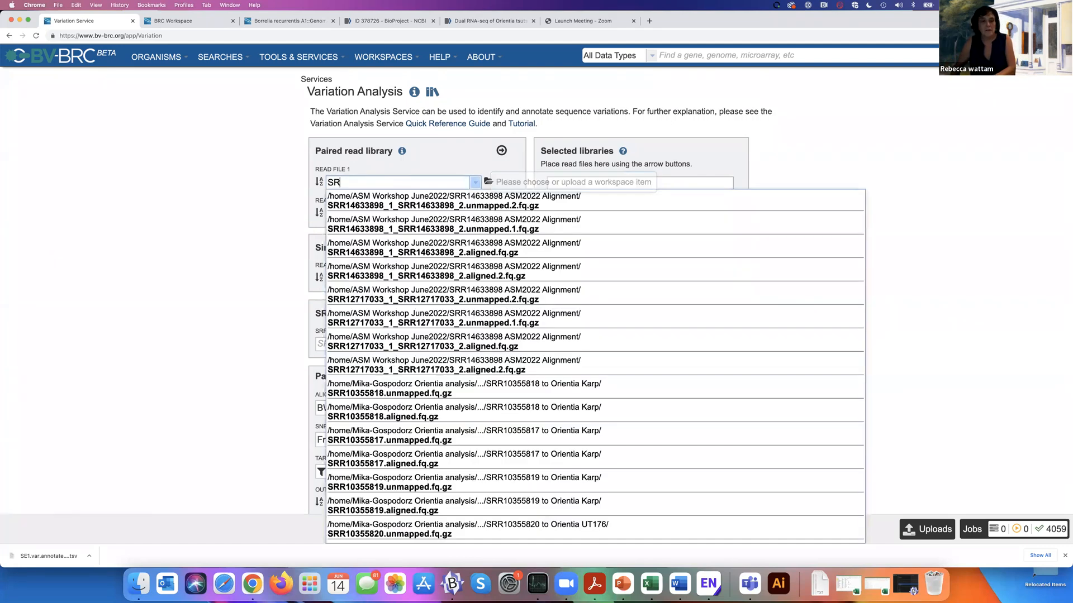
type("R14633898_1_SRR14633898_2")
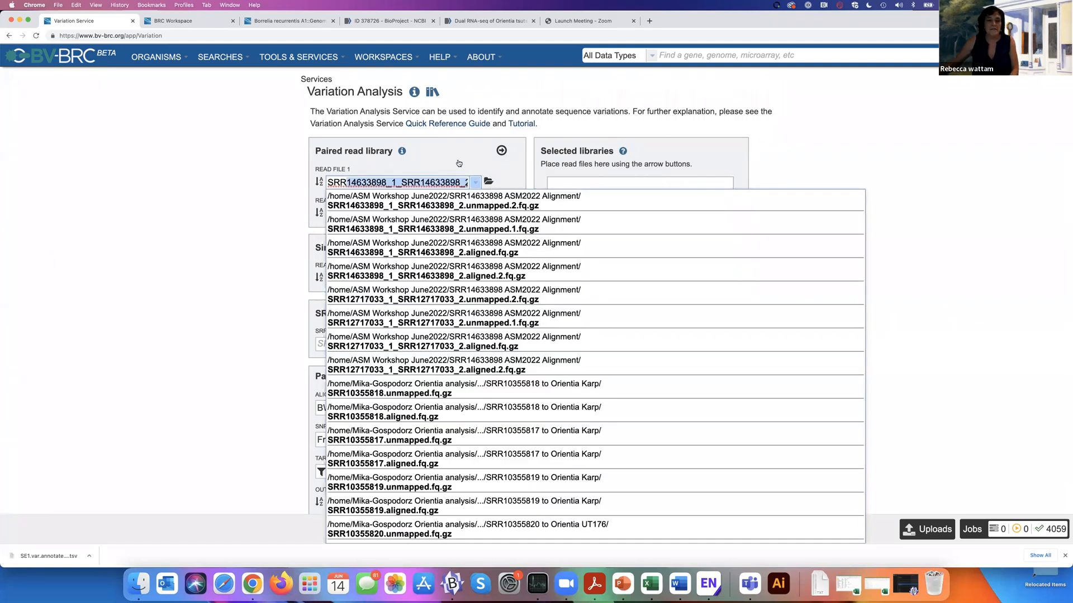
key("Return")
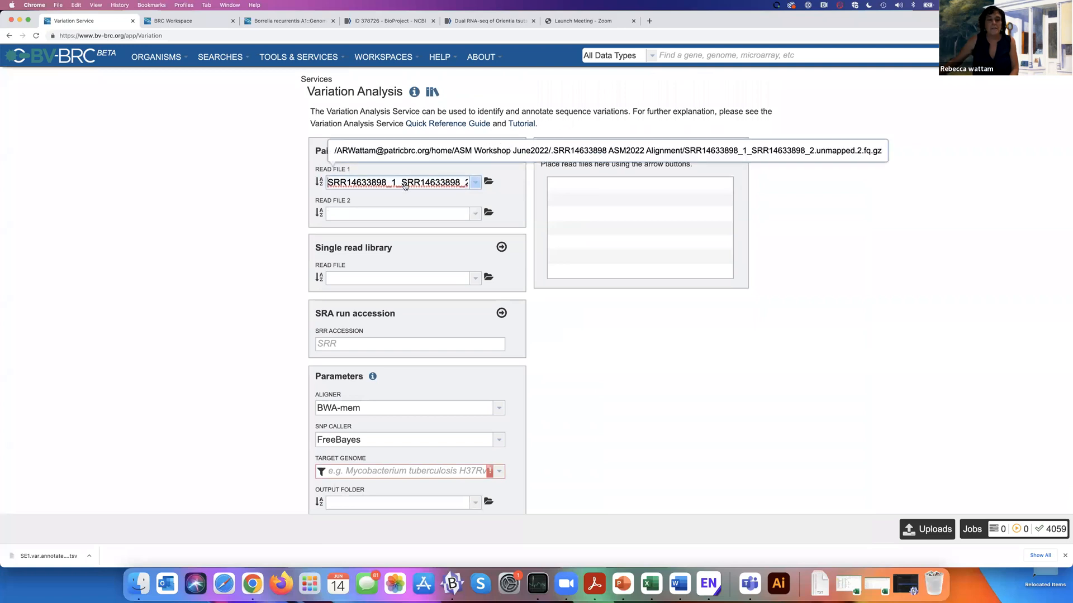
left_click_drag(405, 186, 489, 185)
key("BackSpace")
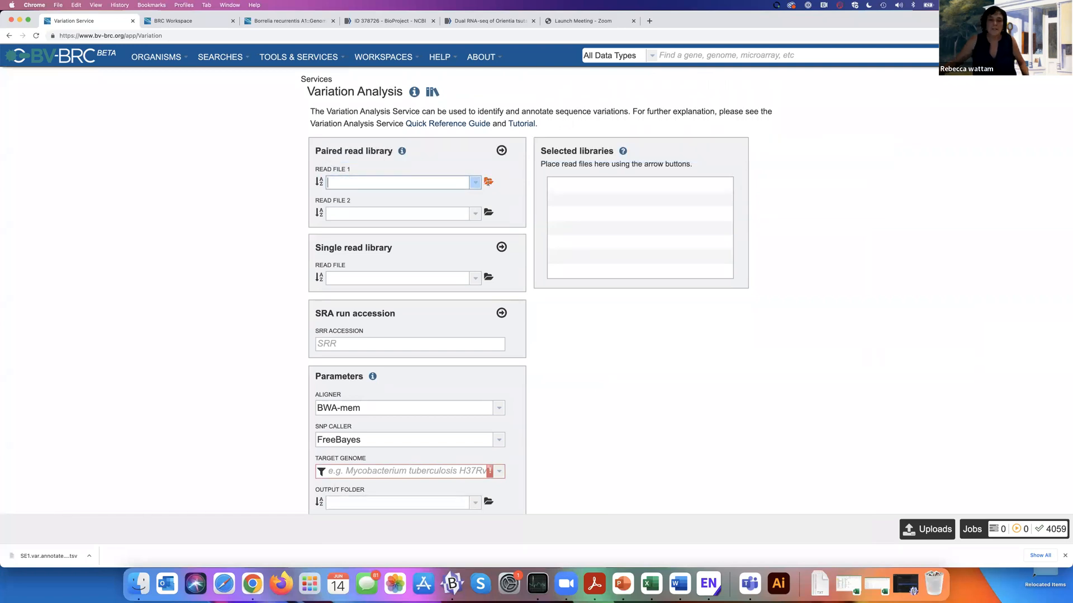
left_click(475, 182)
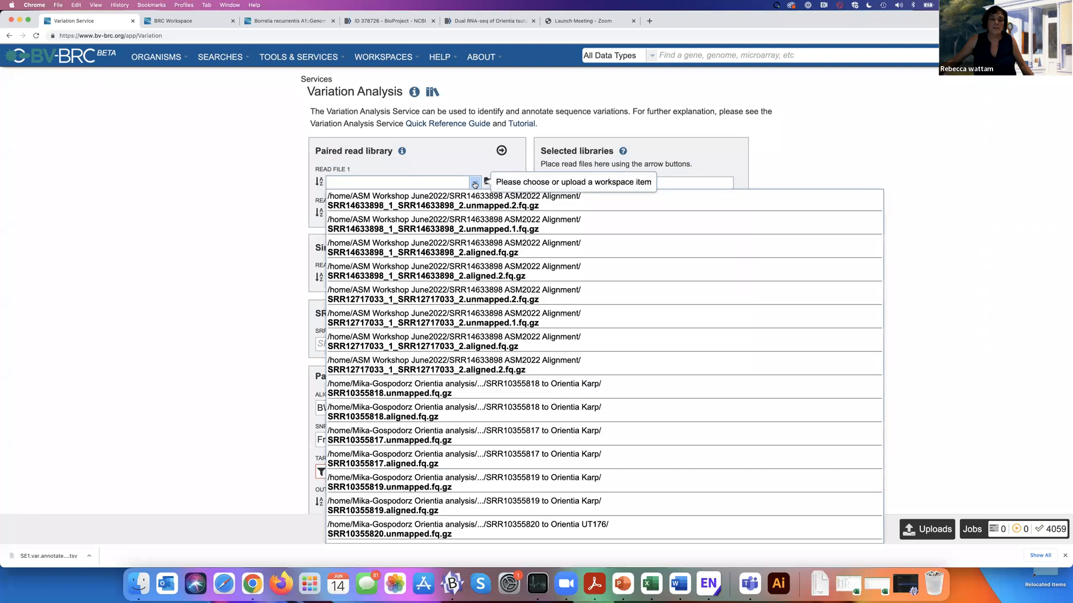
left_click(432, 150)
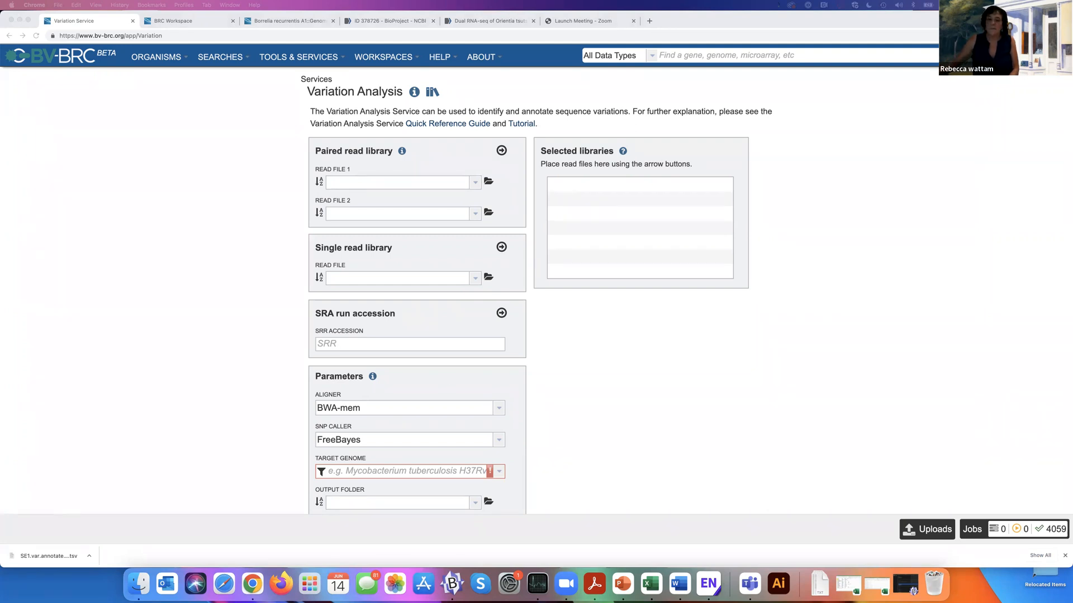
Step: Enter the SRA run accession SRR5332755 without any list numbering and add it to the selected libraries
left_click(322, 343)
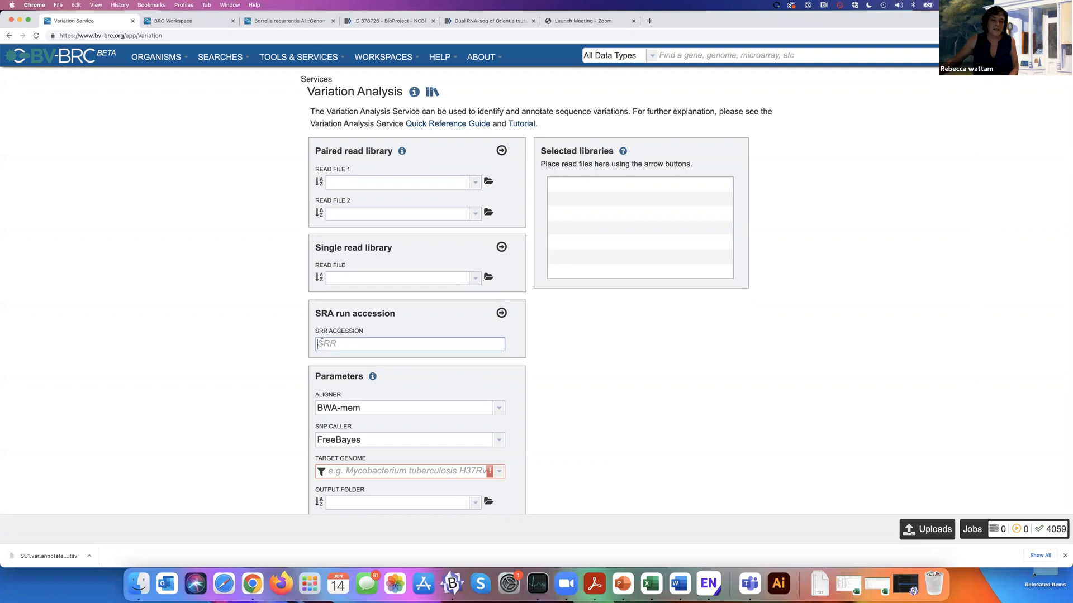
type("i.\tSRR5332755")
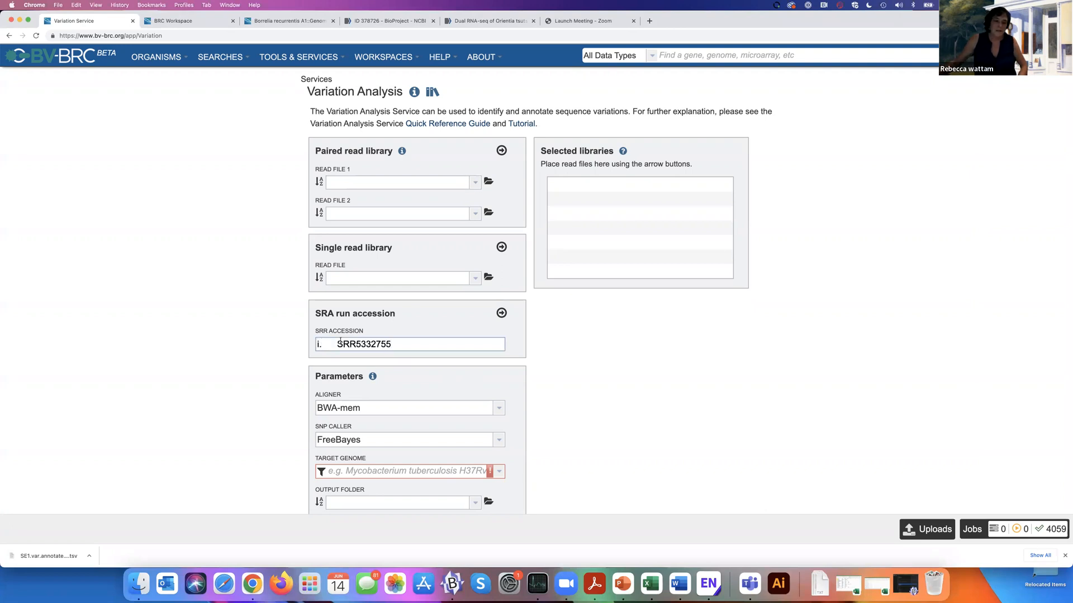
left_click_drag(337, 344, 317, 344)
key("BackSpace")
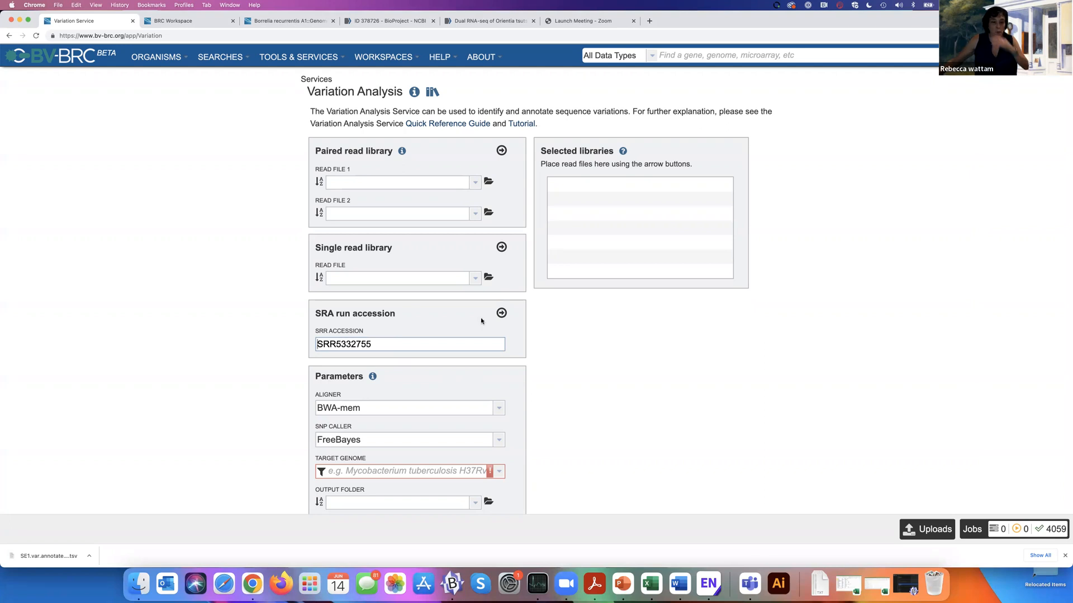
left_click(502, 313)
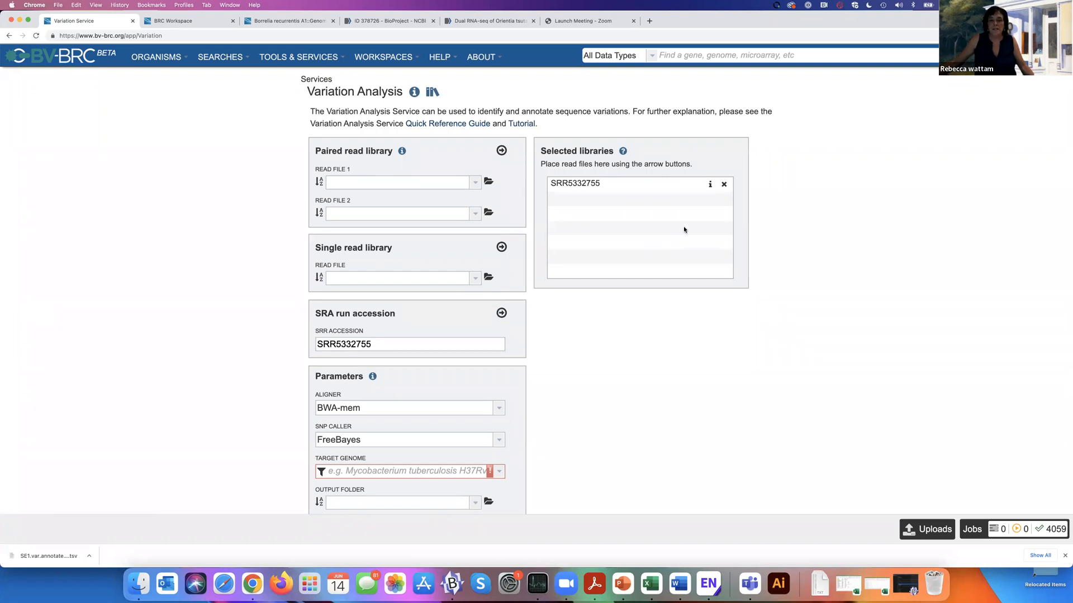
mouse_move(709, 182)
Step: Change the SRA run accession to SRR5332754 and add it to the selected libraries
left_click(370, 347)
key("BackSpace")
type("4")
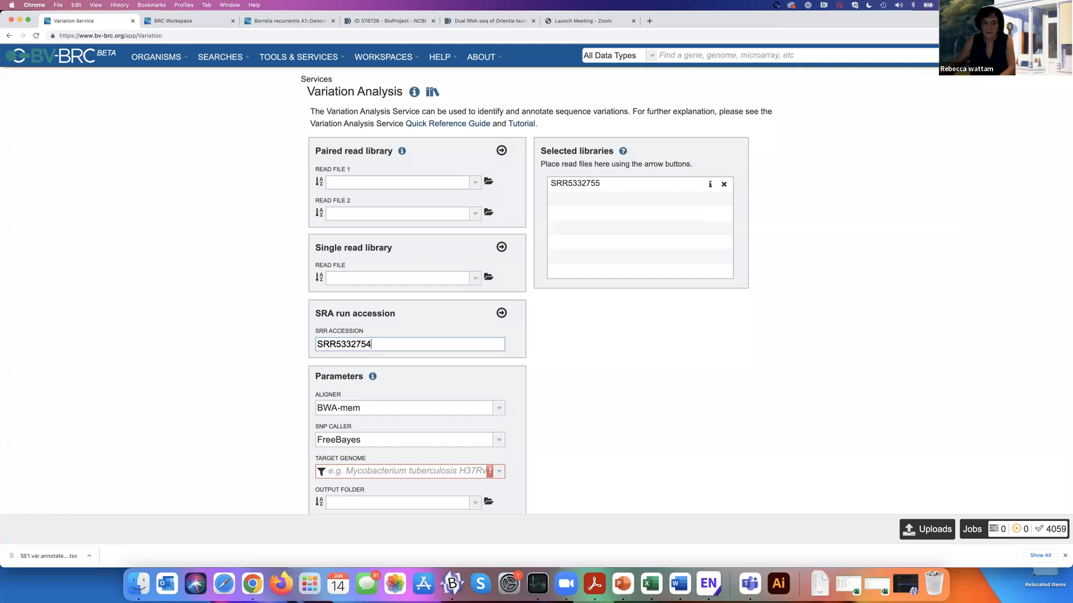
left_click(501, 313)
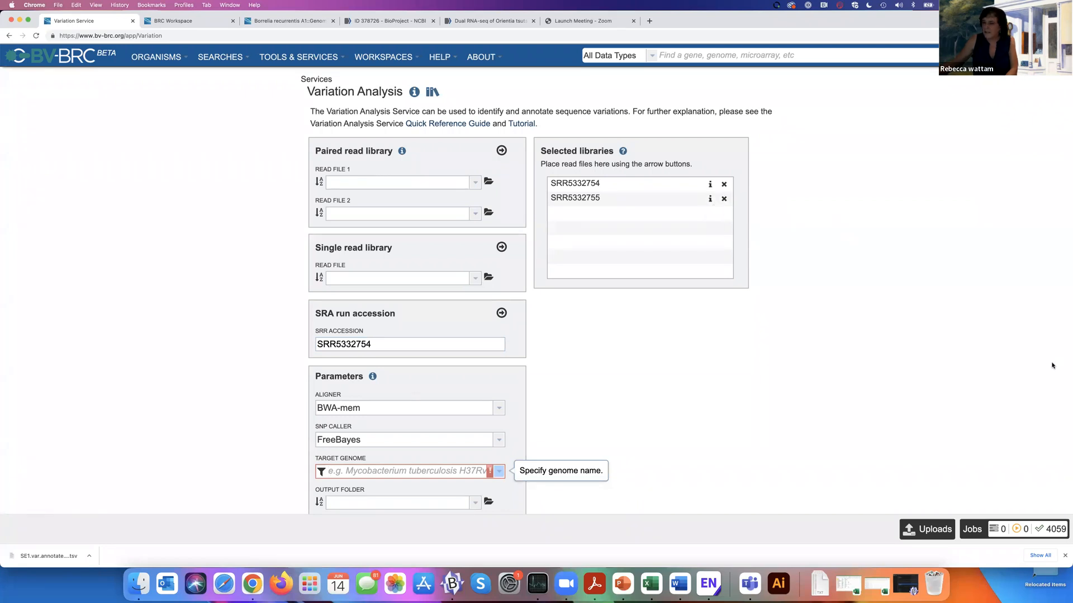
Step: Change the SRA run accession to SRR5332756 and add it to the selected libraries
left_click(371, 344)
key("BackSpace")
type("6")
left_click(501, 314)
Step: Remove SRR5332754 from the selected libraries
mouse_move(710, 185)
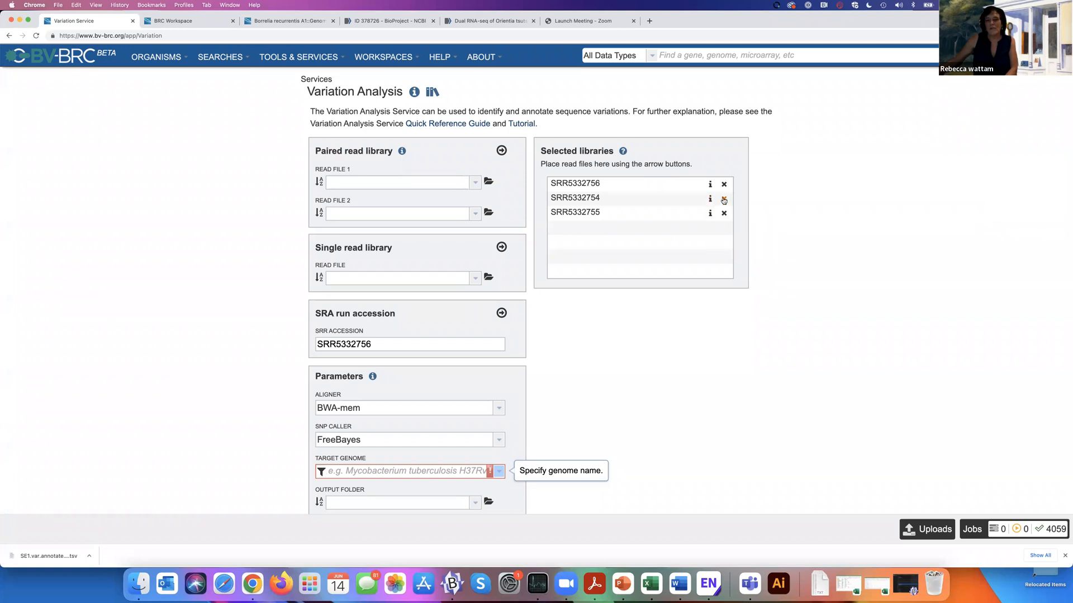
left_click(724, 200)
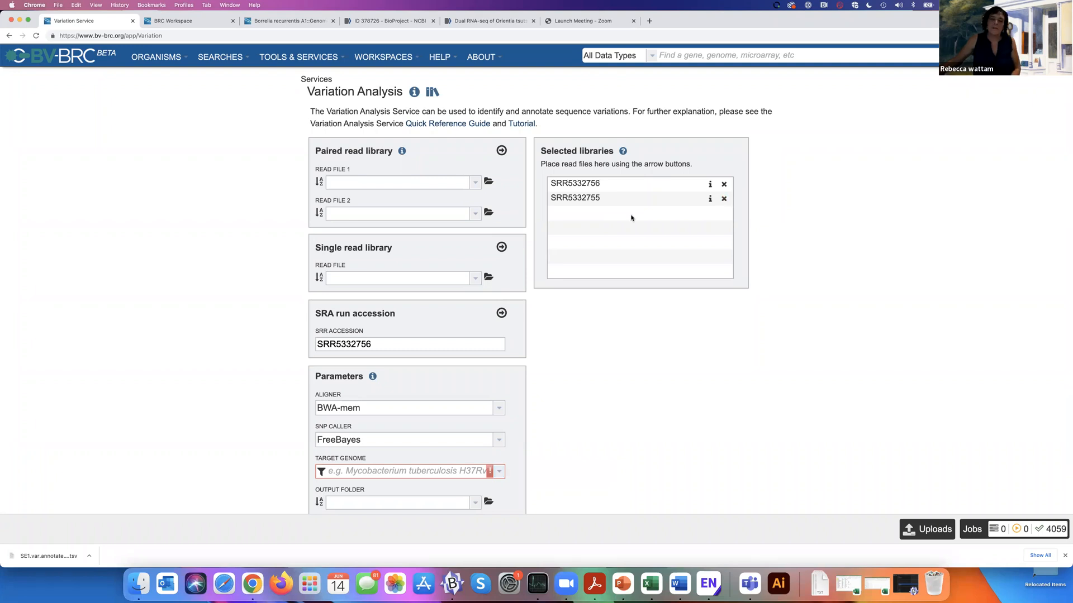
Step: Add the SRA runs SRR5332757 and SRR5332758 to the selected libraries, one at a time
left_click(379, 344)
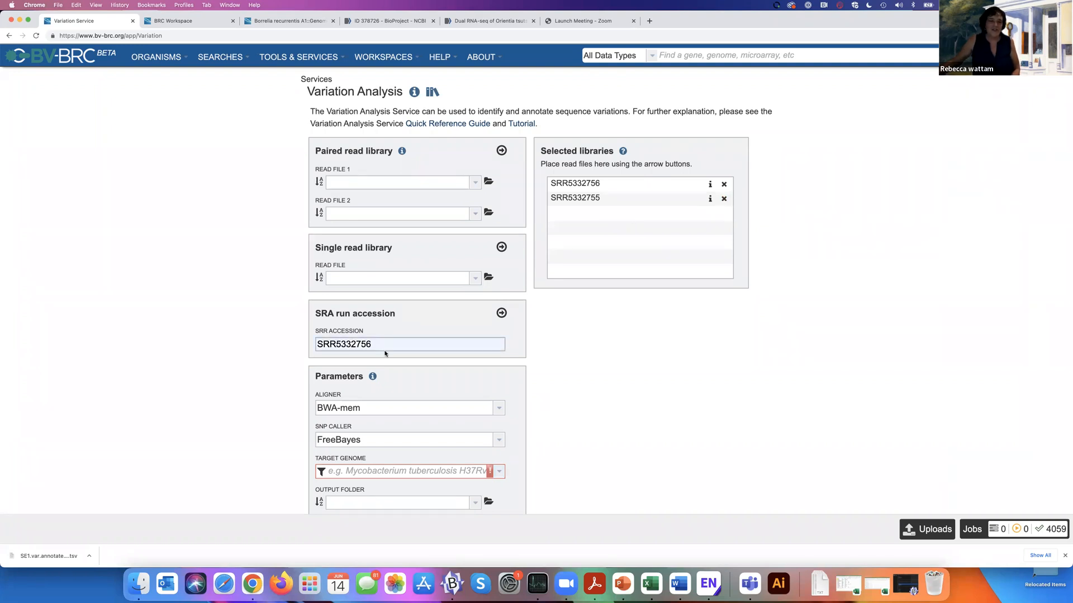
key("BackSpace")
type("7")
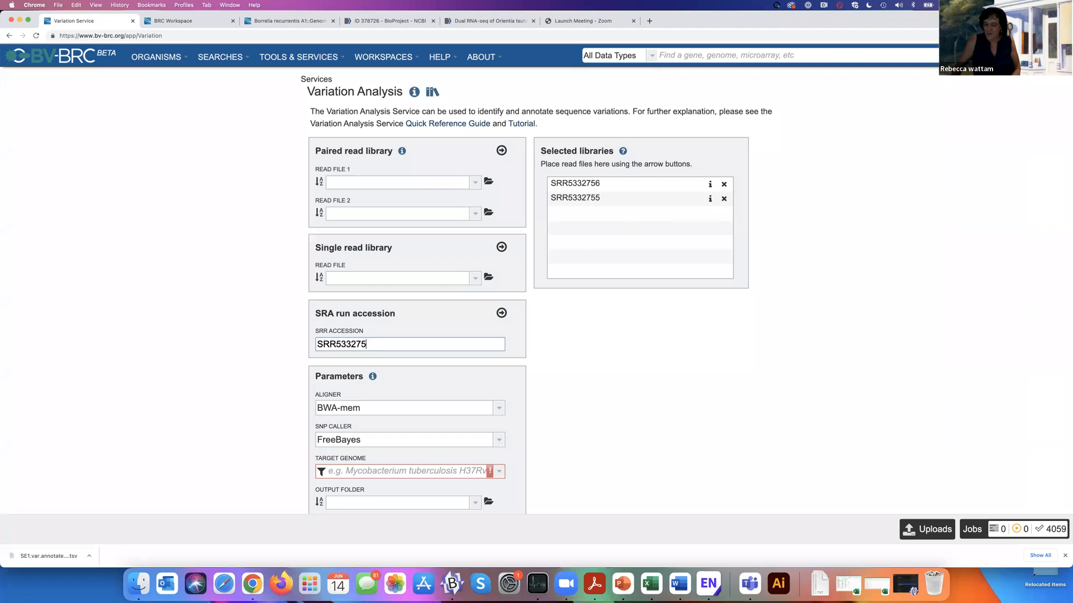
left_click(501, 312)
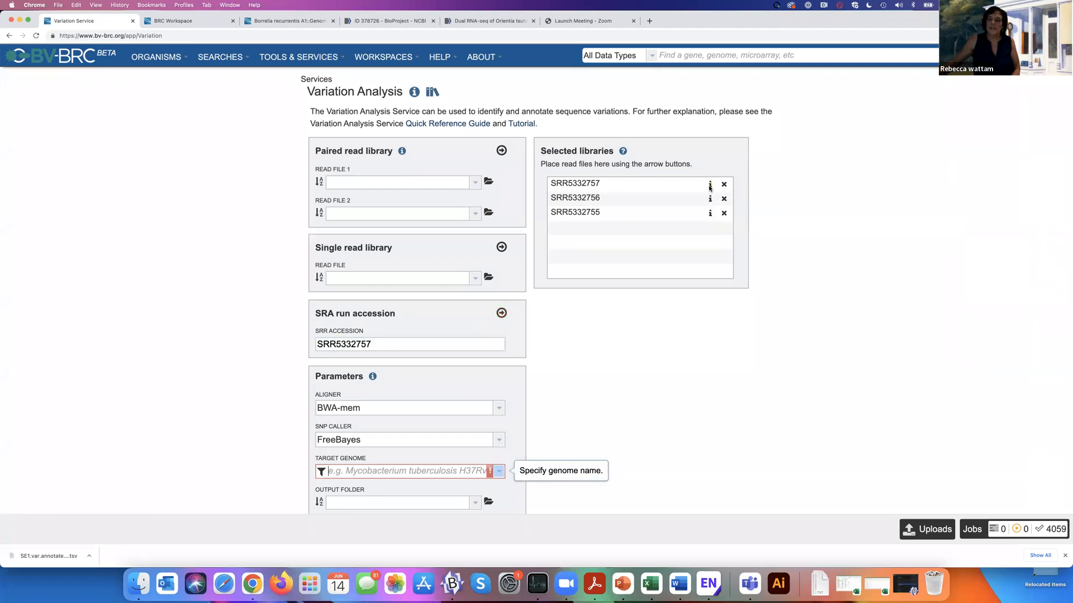
left_click(383, 350)
key("BackSpace")
type("8")
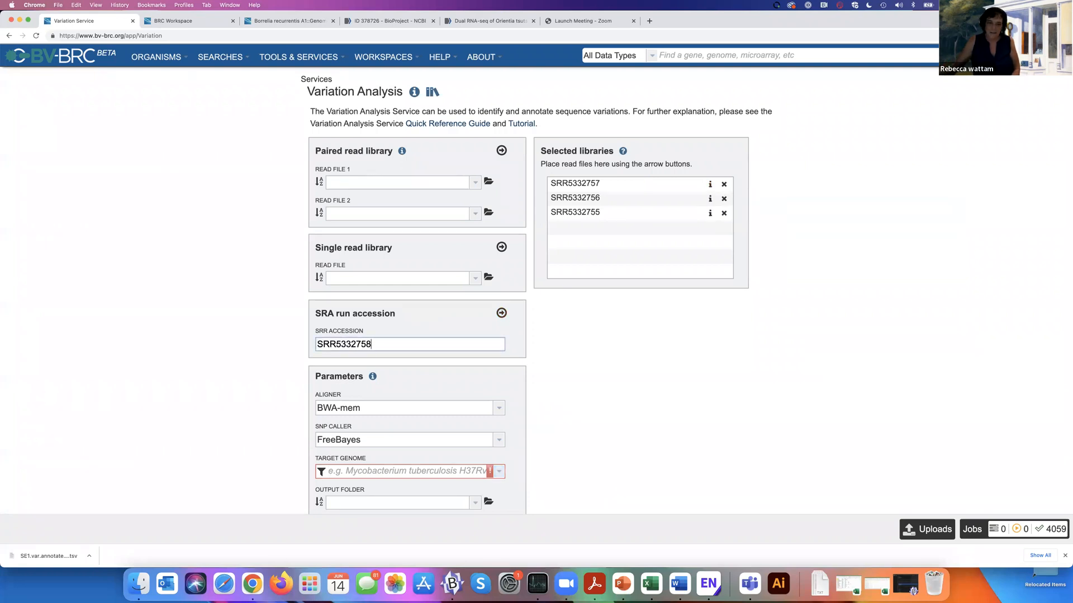
left_click(501, 313)
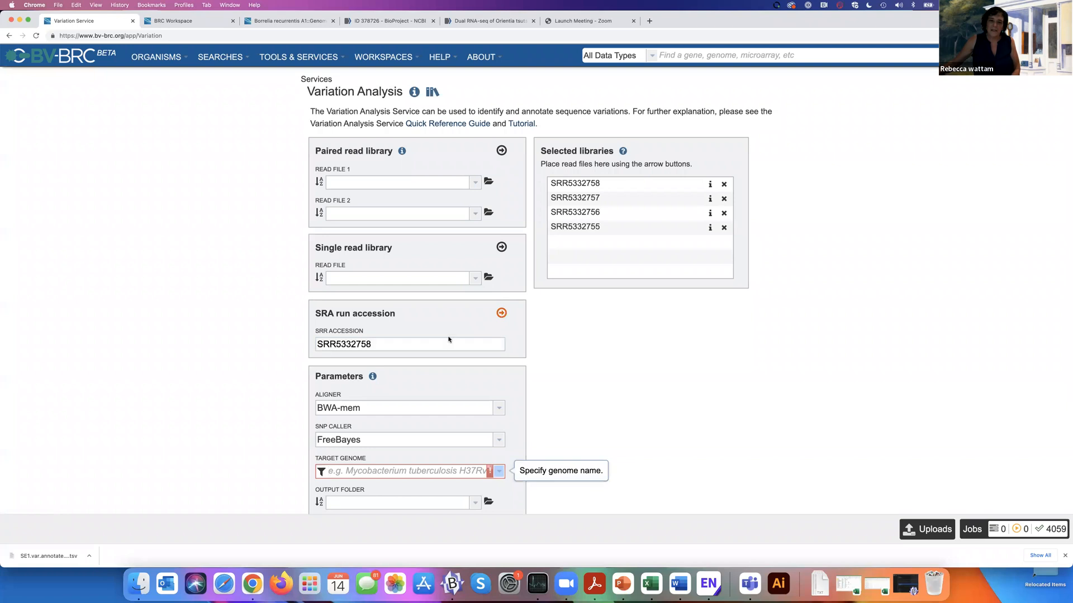
Step: Add the SRA runs SRR5332759 and SRR5332760 to the selected libraries, one at a time
left_click(377, 343)
type("9")
left_click(501, 313)
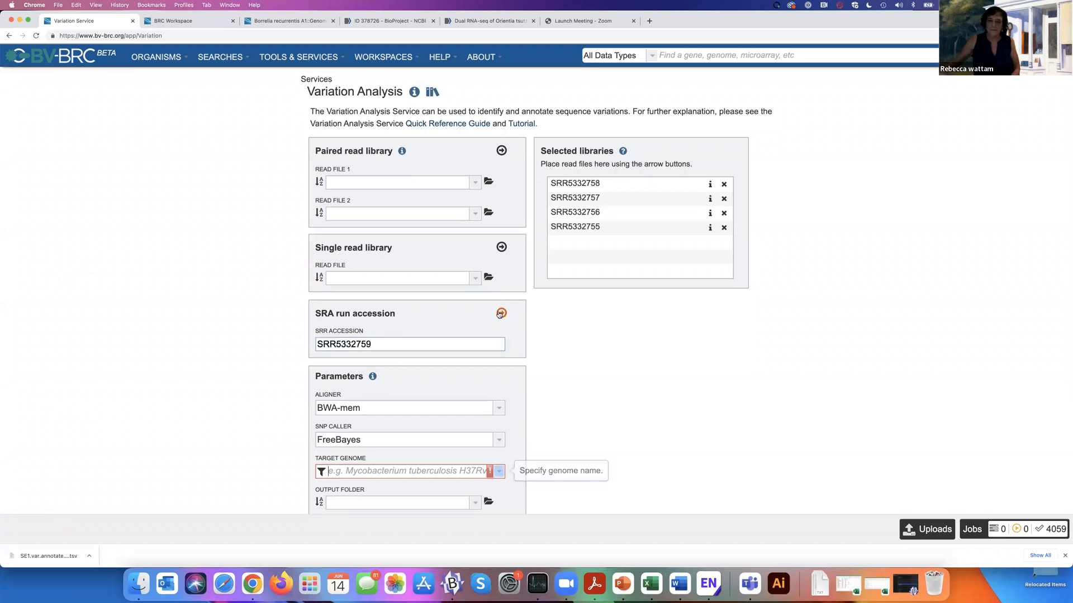
left_click(372, 343)
key("BackSpace")
key("BackSpace")
type("60")
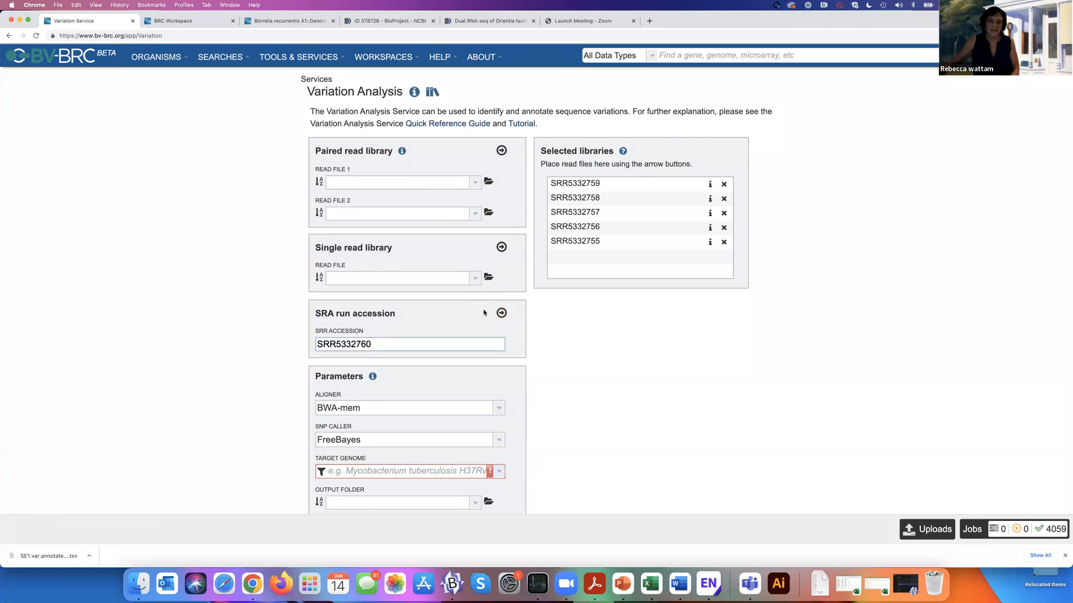
left_click(502, 314)
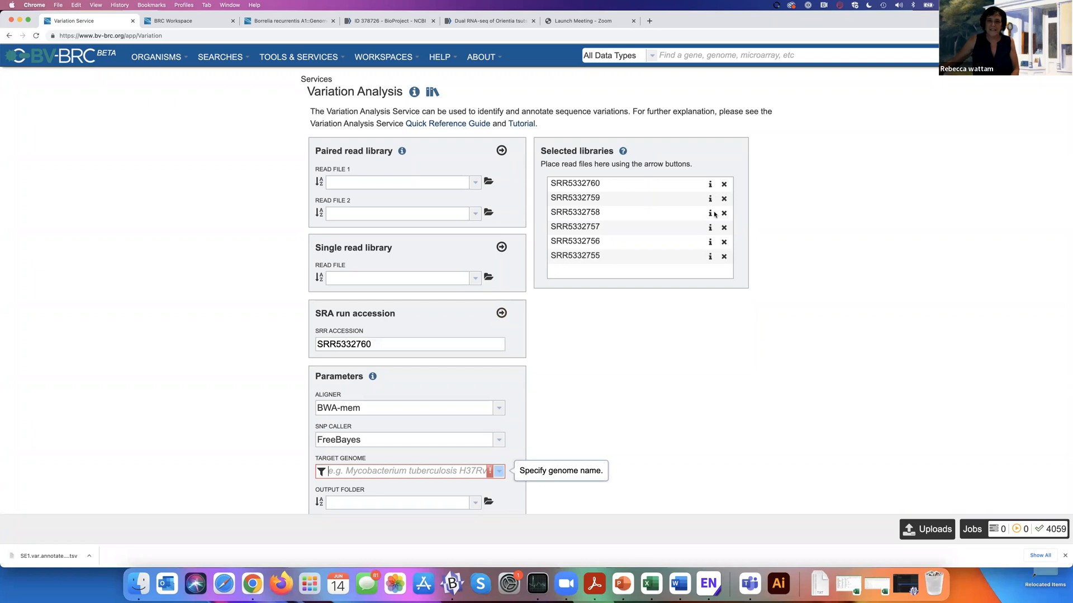
mouse_move(710, 186)
Step: Set the aligner to BWA-mem and the SNP caller to FreeBayes in the job parameters
scroll(707, 359, "down", 3)
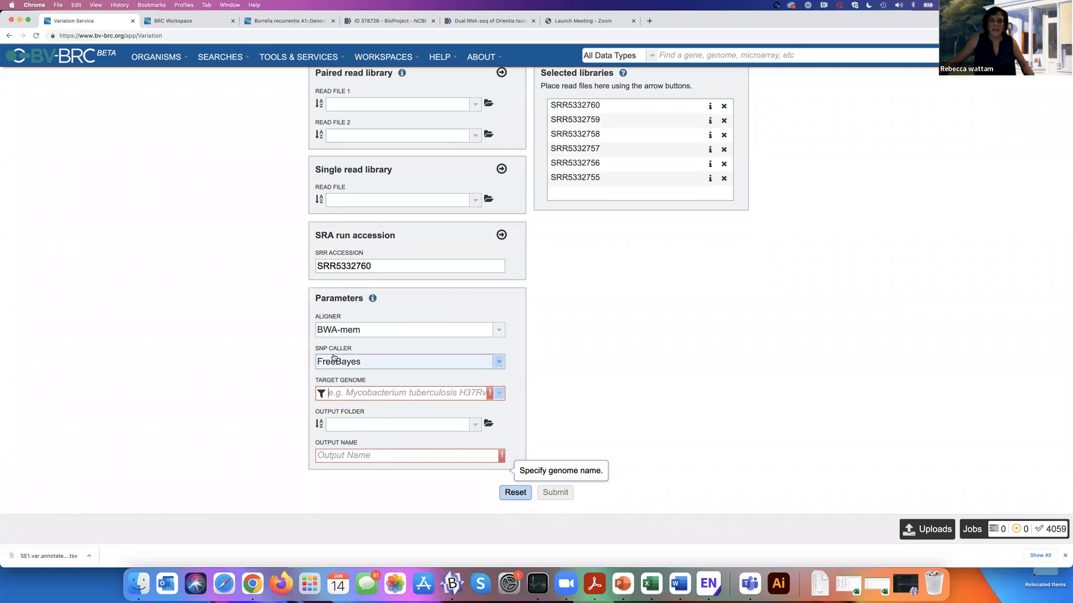
left_click(499, 331)
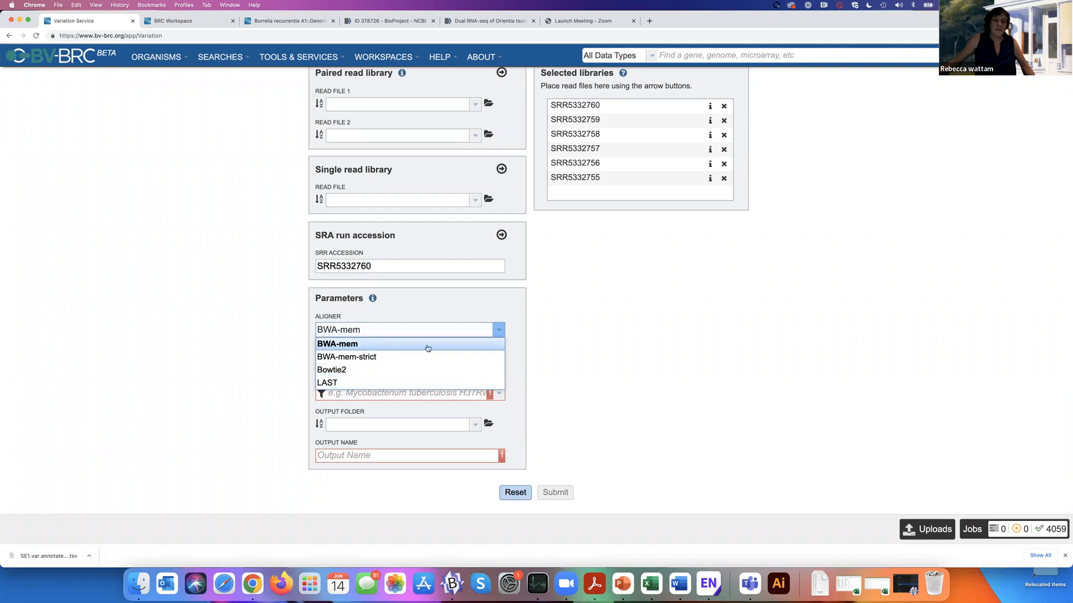
left_click(359, 346)
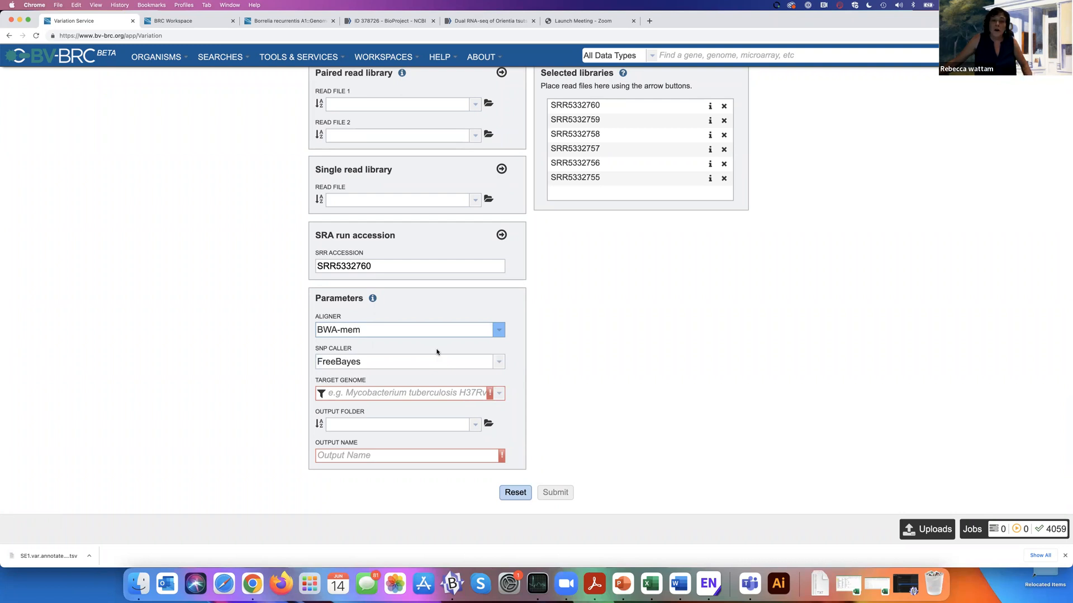
left_click(498, 363)
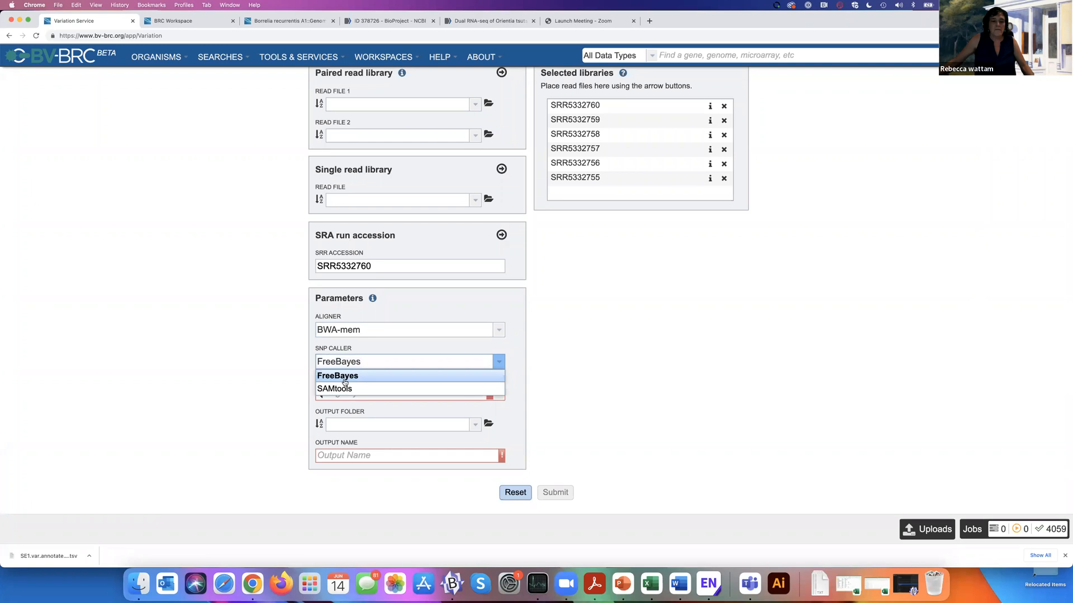
left_click(388, 375)
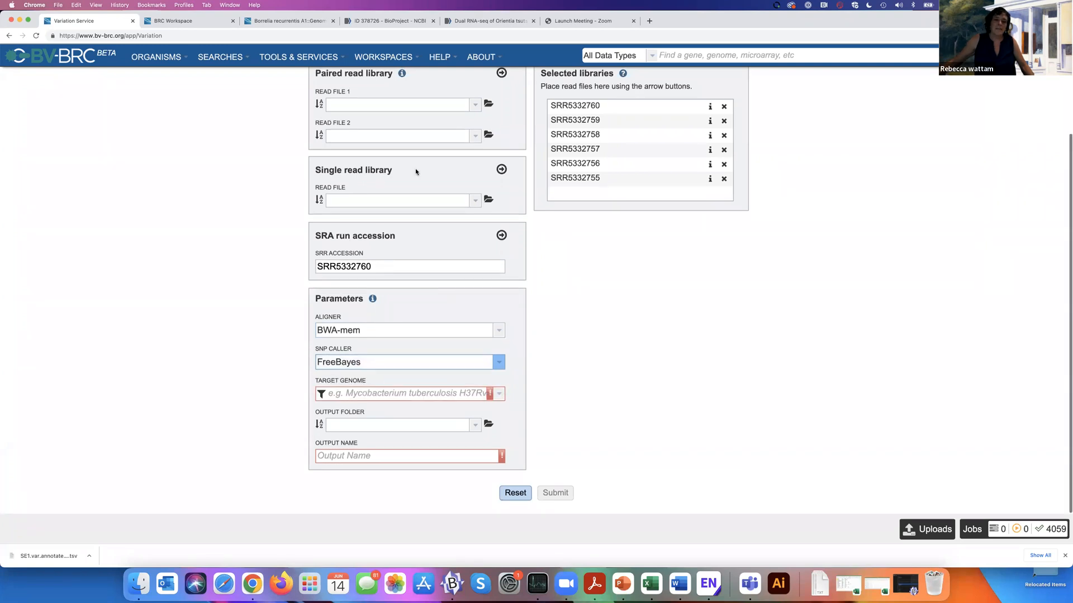
Step: Open the Variation Analysis tutorial, examine its aligner and SNP caller descriptions and its references, and return to the job form
scroll(415, 168, "up", 3)
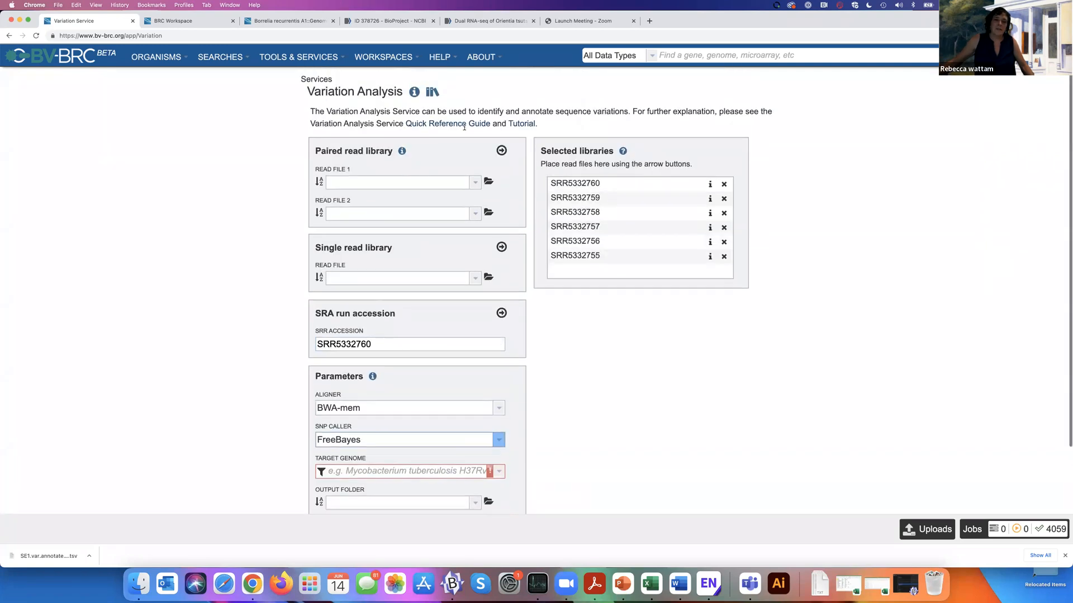
left_click(432, 93)
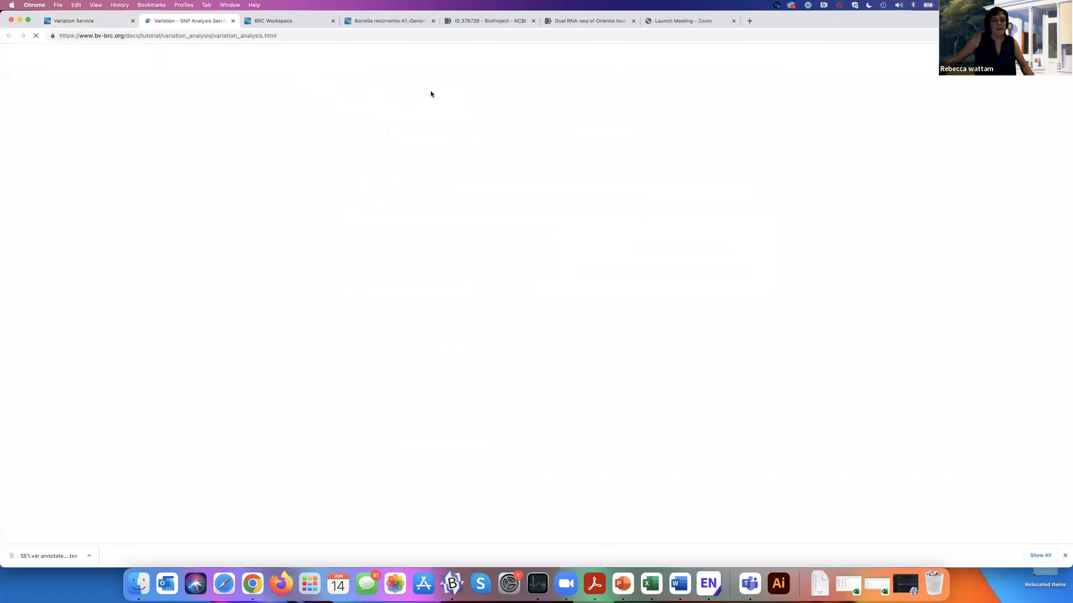
scroll(526, 234, "down", 10)
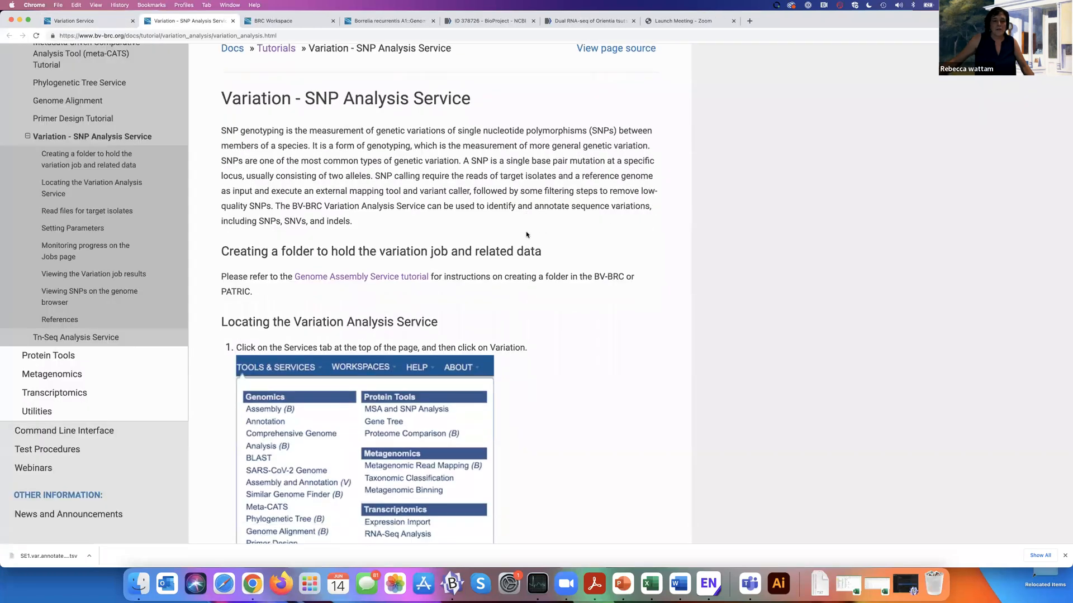
scroll(526, 235, "down", 15)
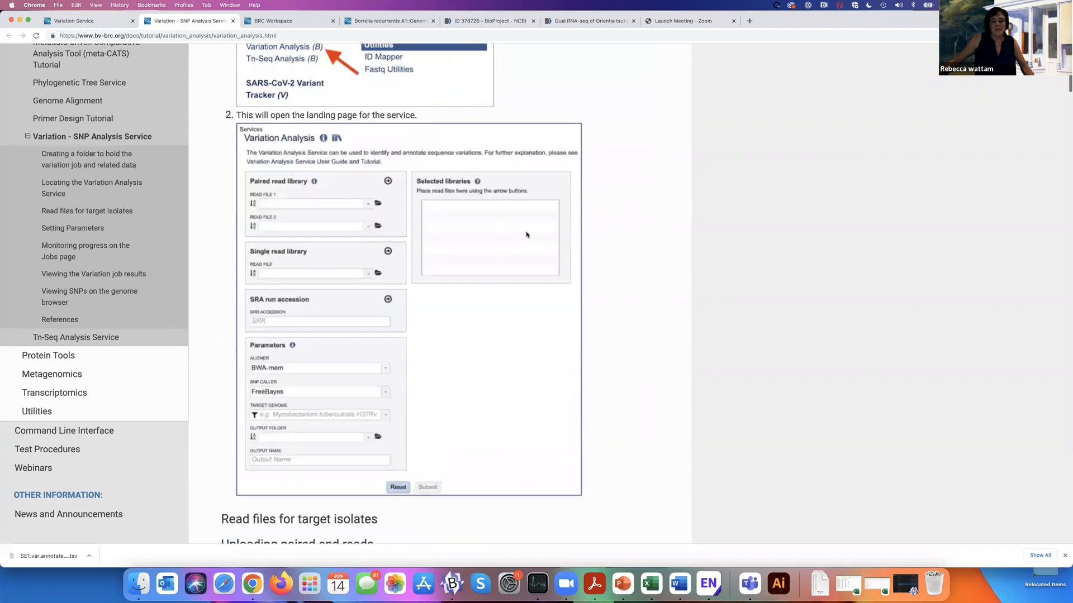
scroll(526, 235, "down", 4)
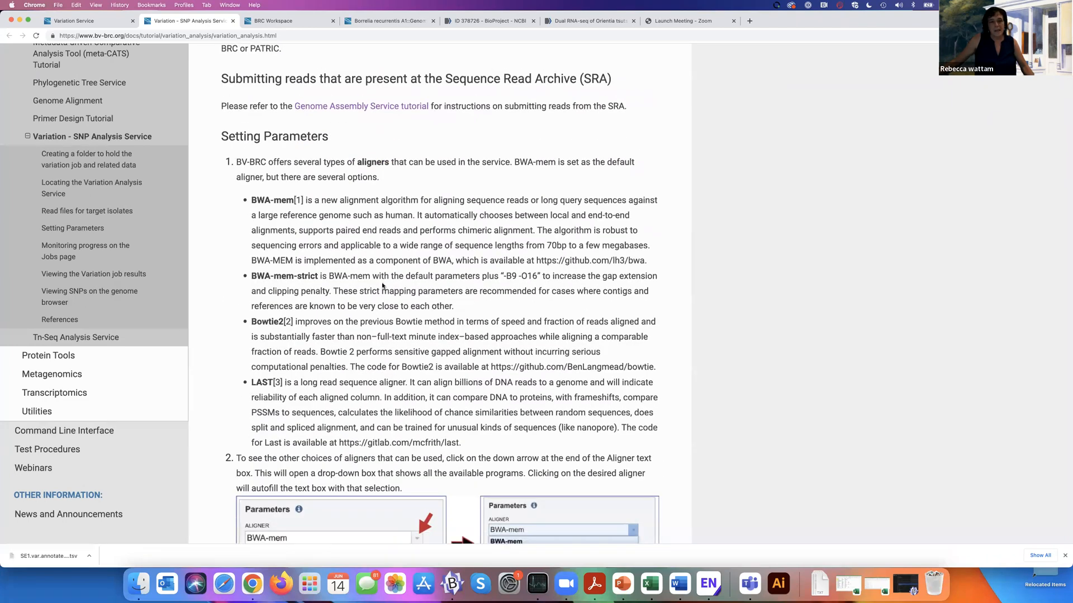
scroll(384, 285, "down", 12)
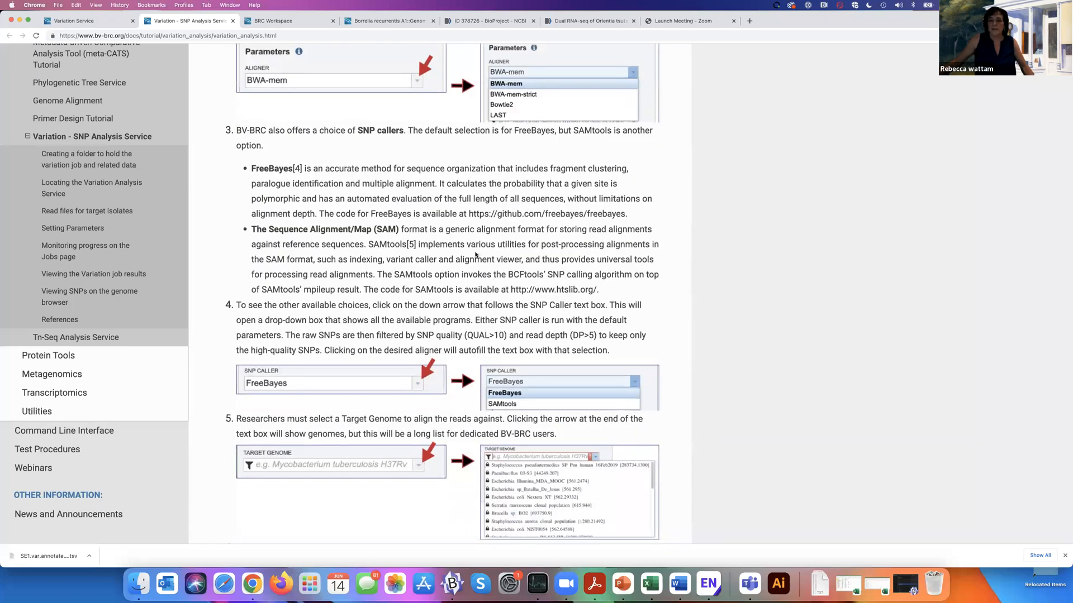
scroll(1050, 232, "down", 15)
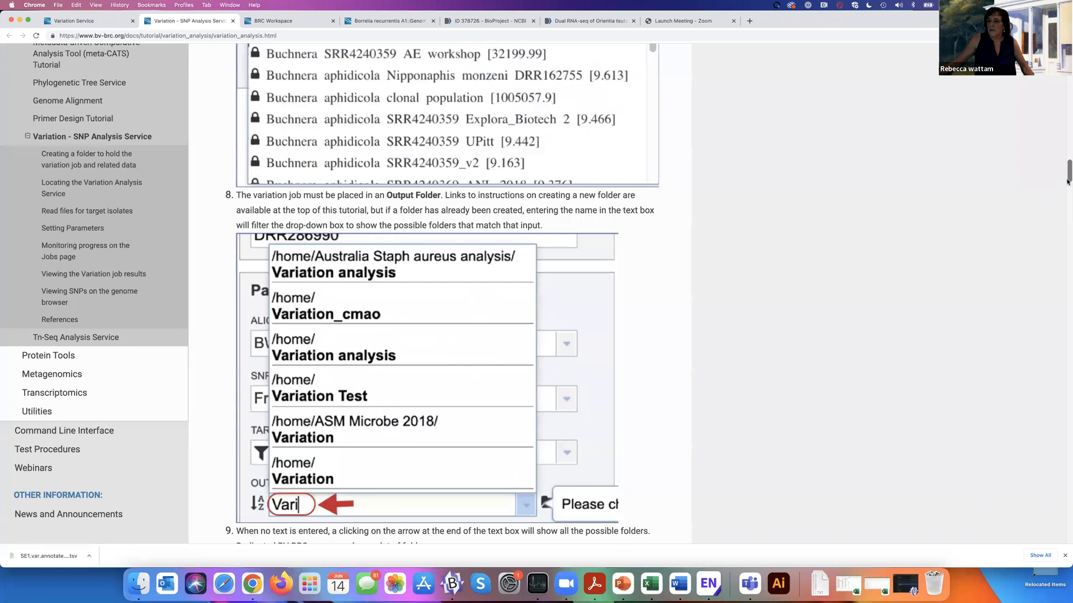
left_click_drag(1067, 182, 1015, 531)
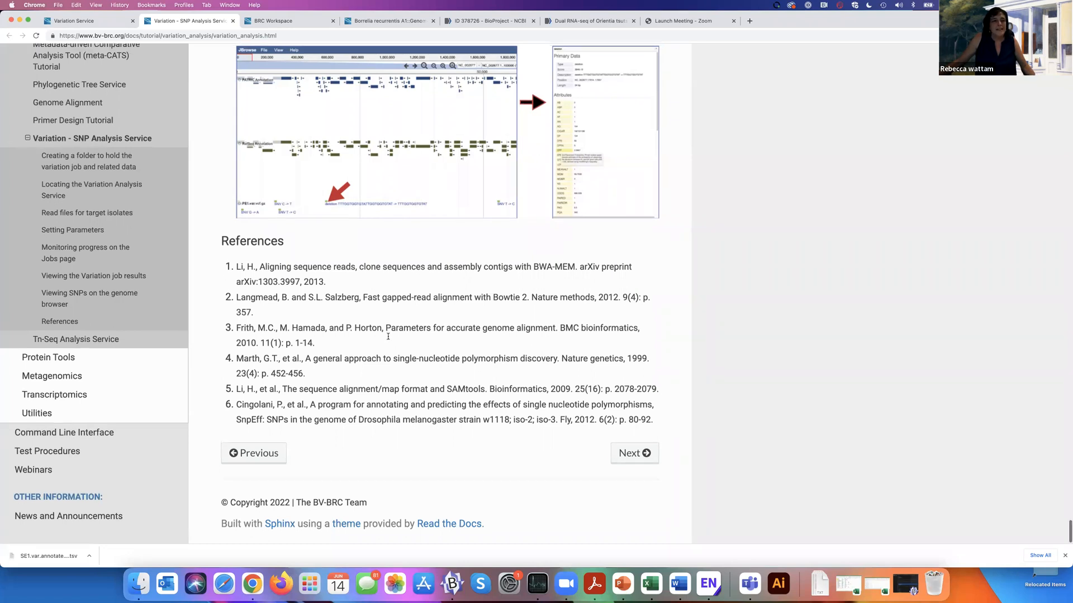
scroll(388, 339, "up", 3)
scroll(388, 340, "up", 4)
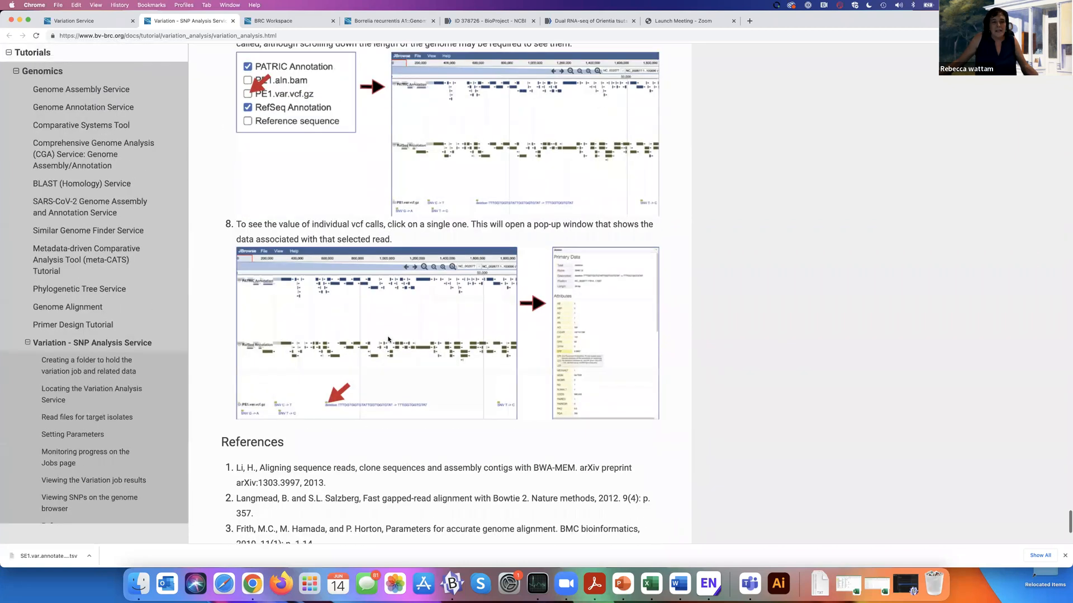
scroll(405, 330, "down", 4)
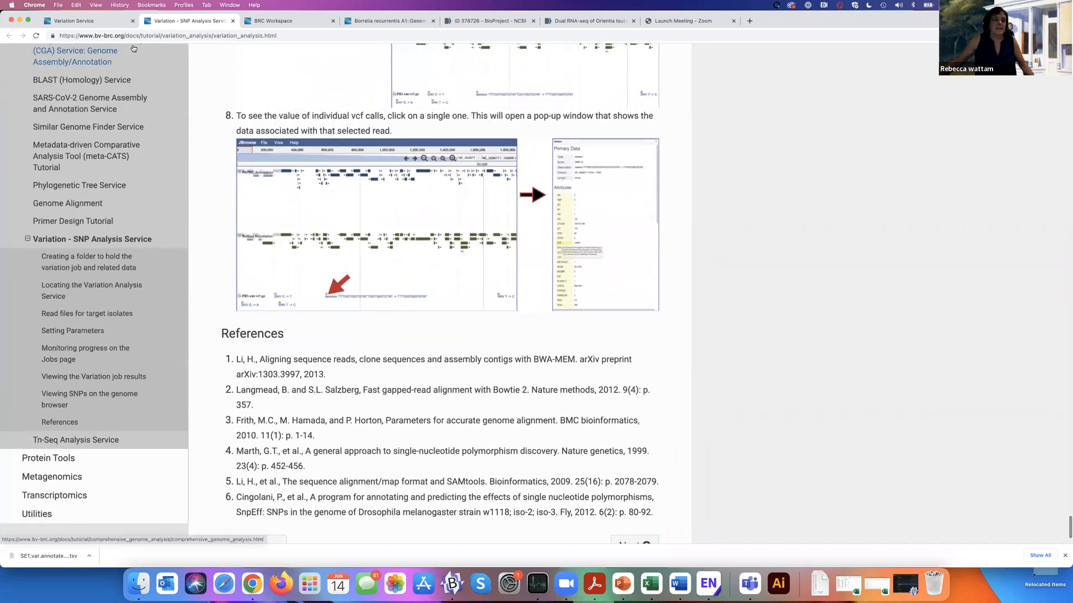
left_click(93, 22)
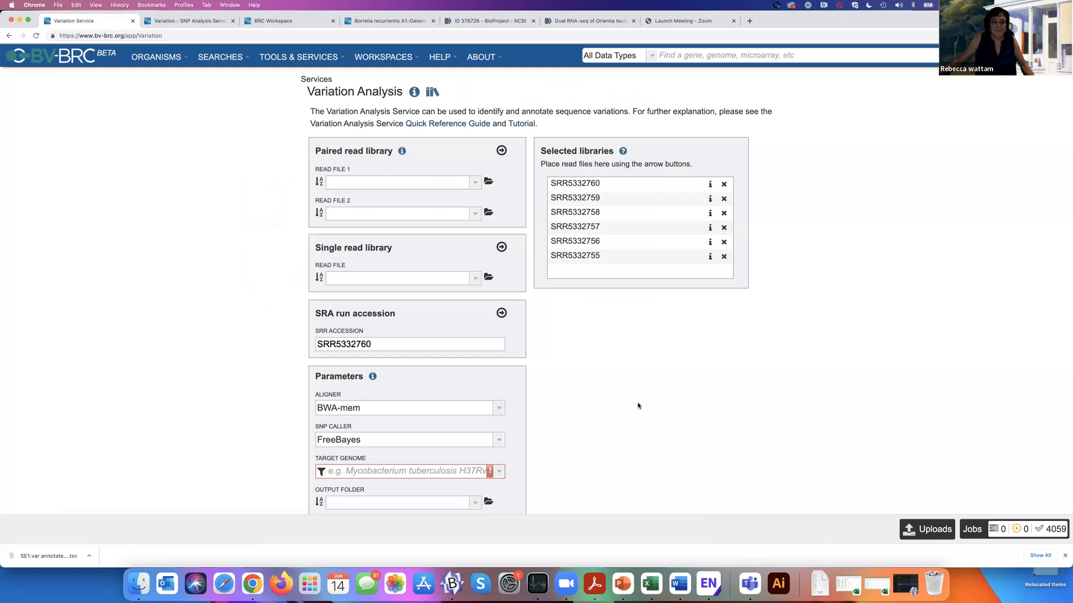
Step: Search the target genomes for "Borrelia recu" and select the representative genome Borrelia recurrentis A1 [412418.11]
scroll(494, 411, "down", 3)
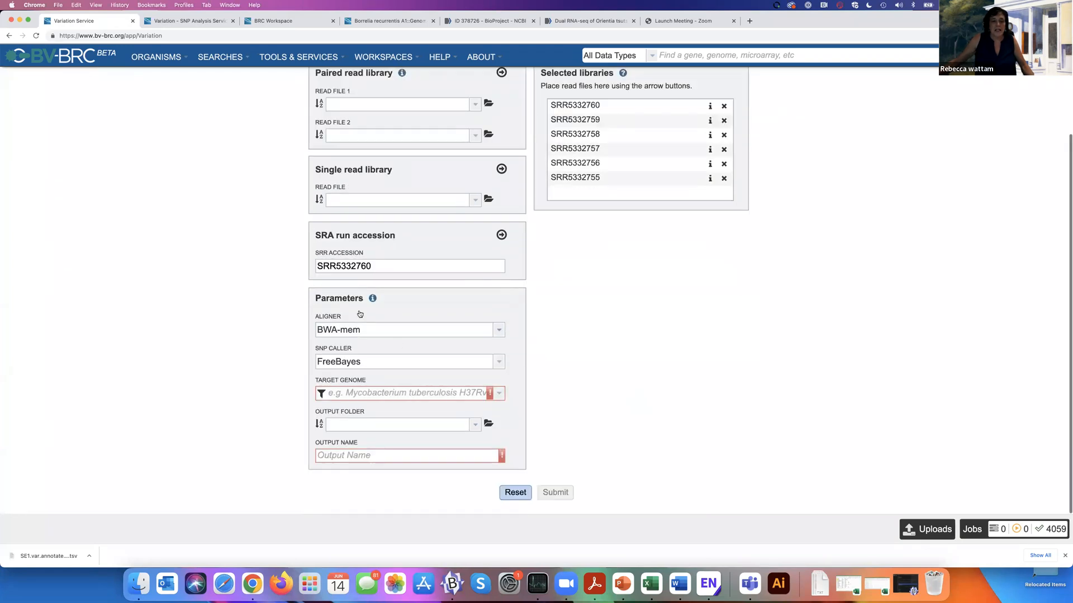
left_click(347, 393)
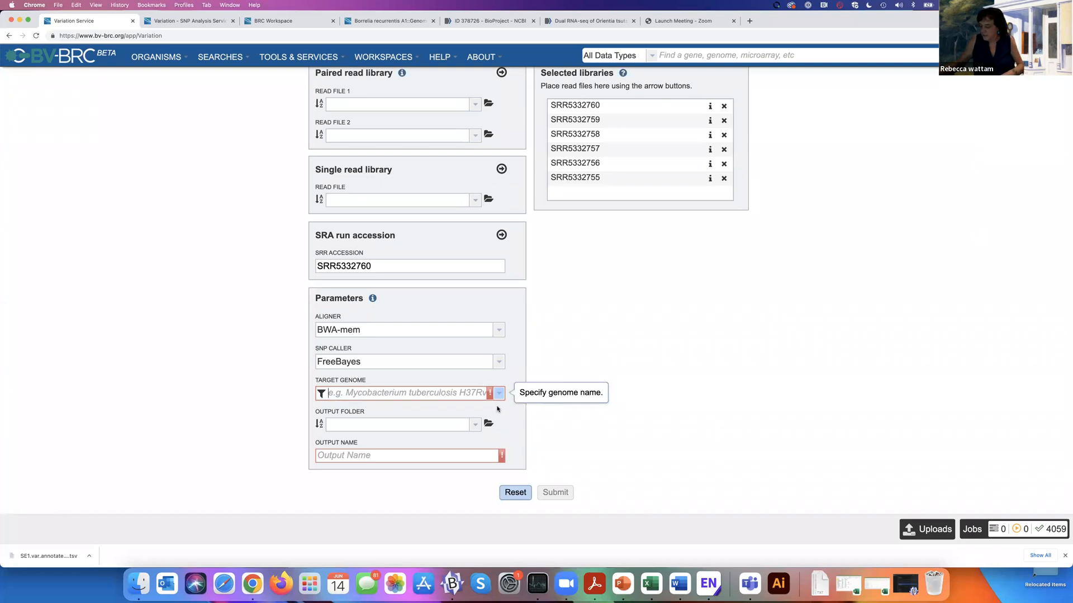
type("B")
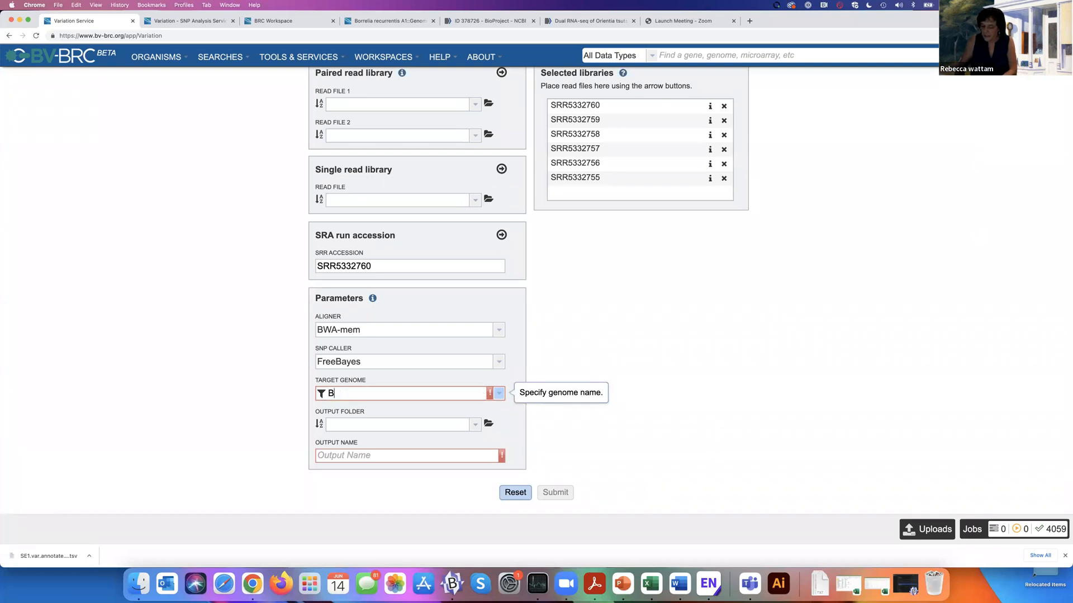
type("orrelia recu")
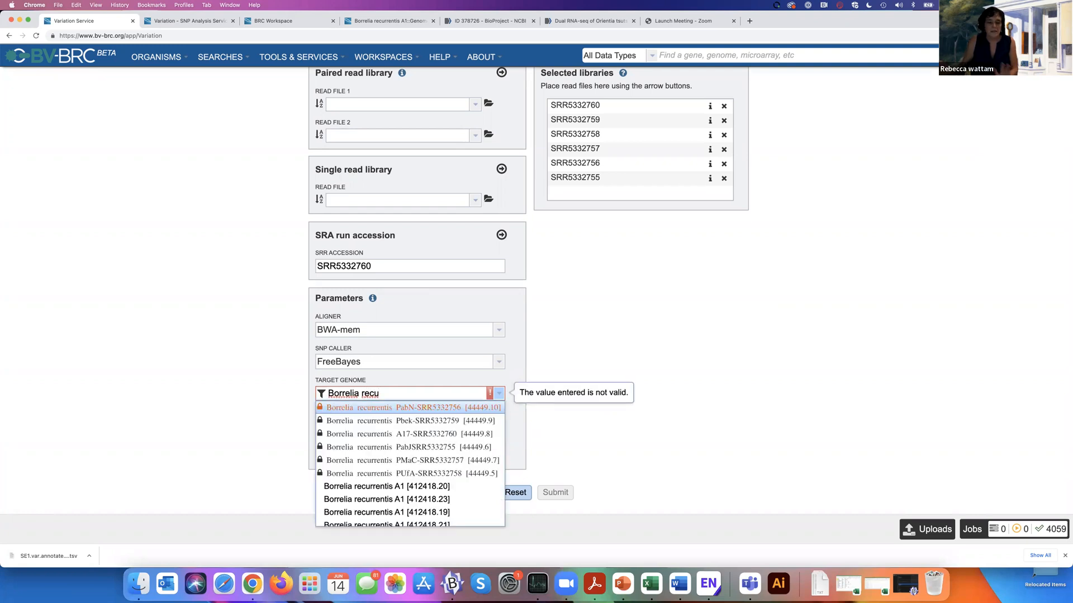
scroll(471, 462, "down", 3)
scroll(471, 461, "up", 2)
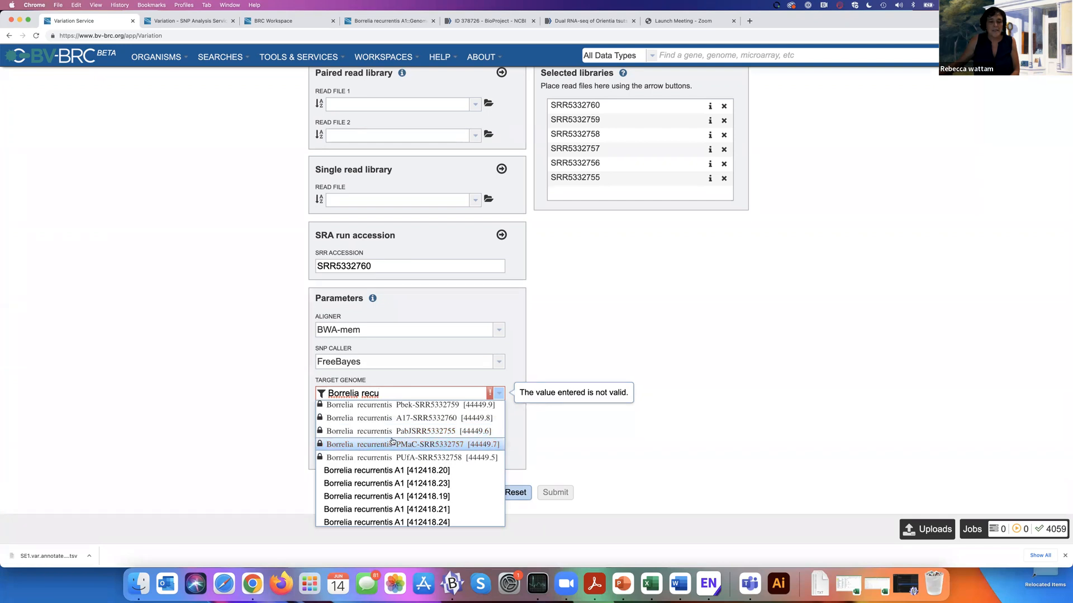
scroll(393, 443, "down", 3)
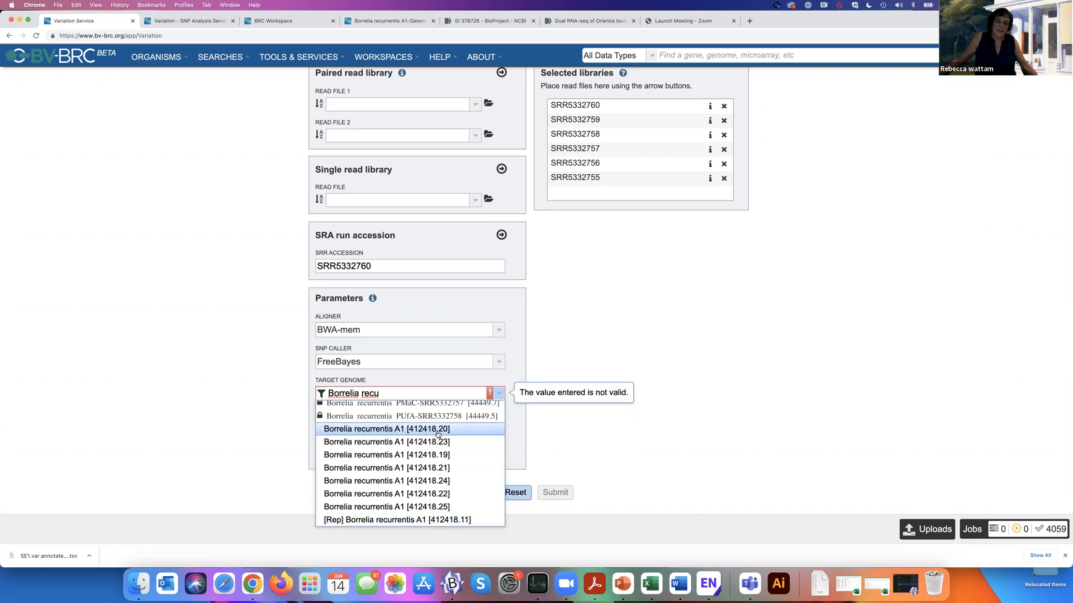
left_click(447, 521)
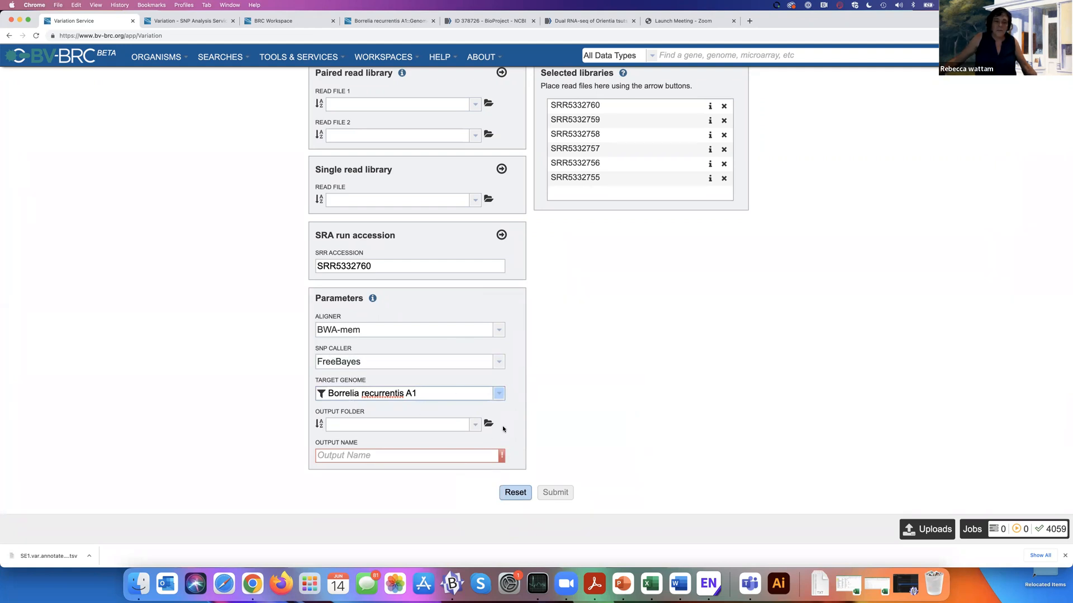
Step: Browse for an output folder and create a new folder named "Tick webinar 14 June" in the home workspace
left_click(474, 426)
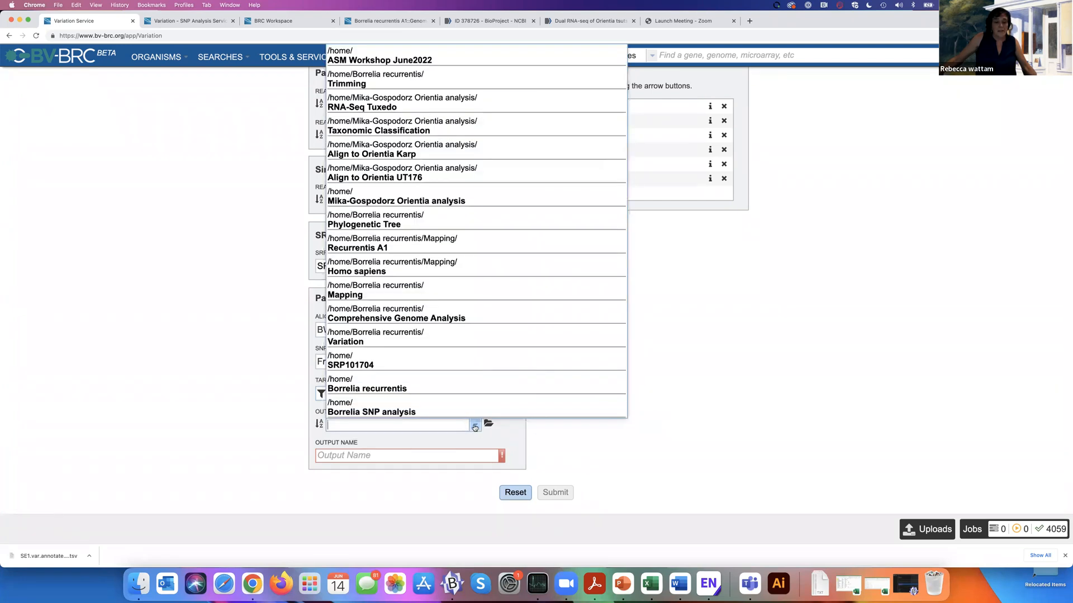
left_click(474, 426)
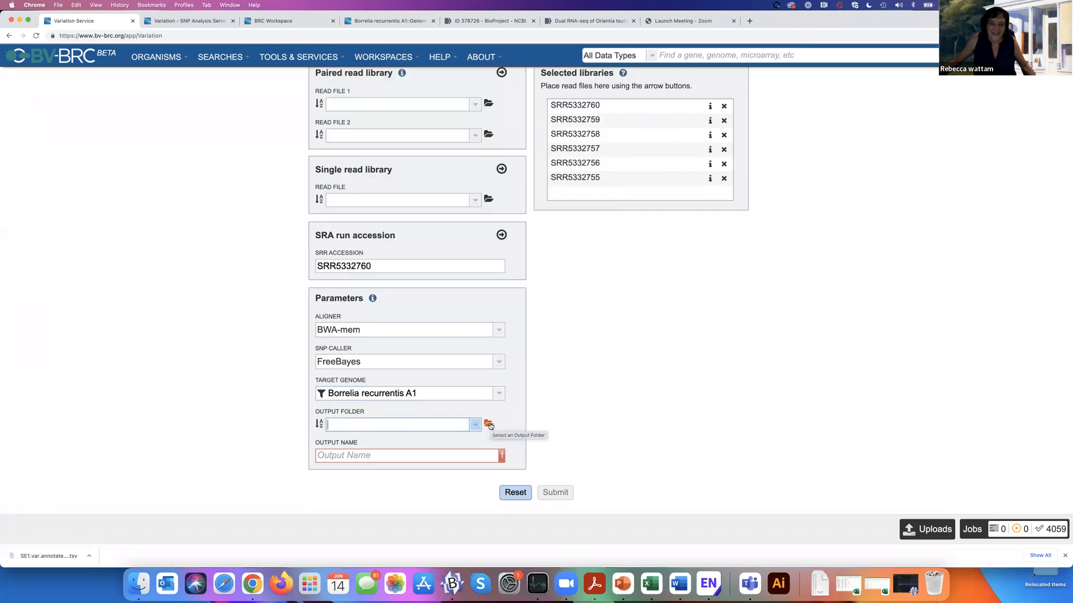
left_click(489, 424)
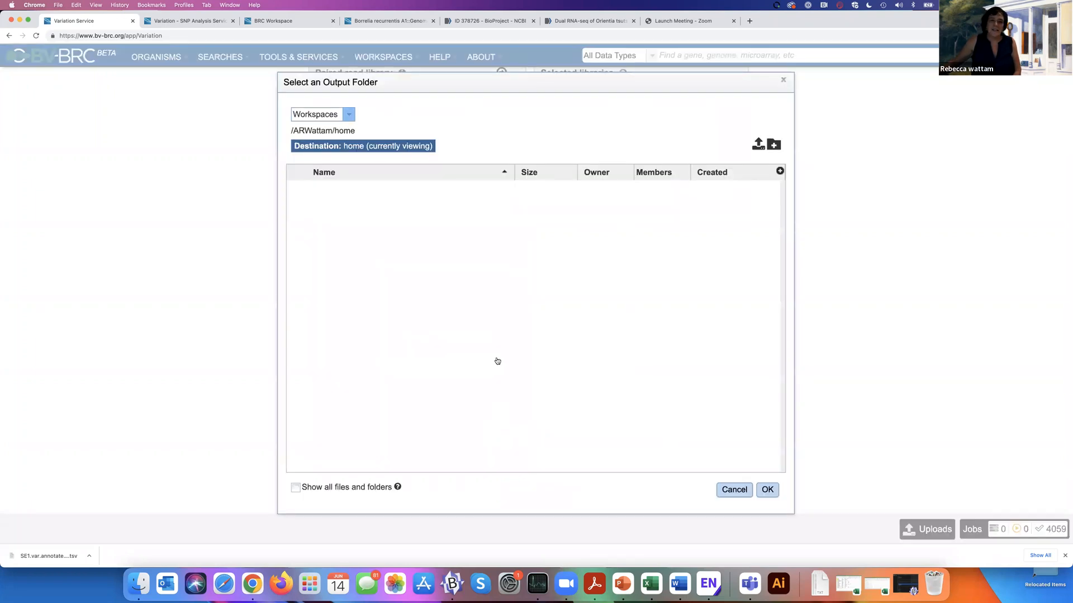
left_click(774, 145)
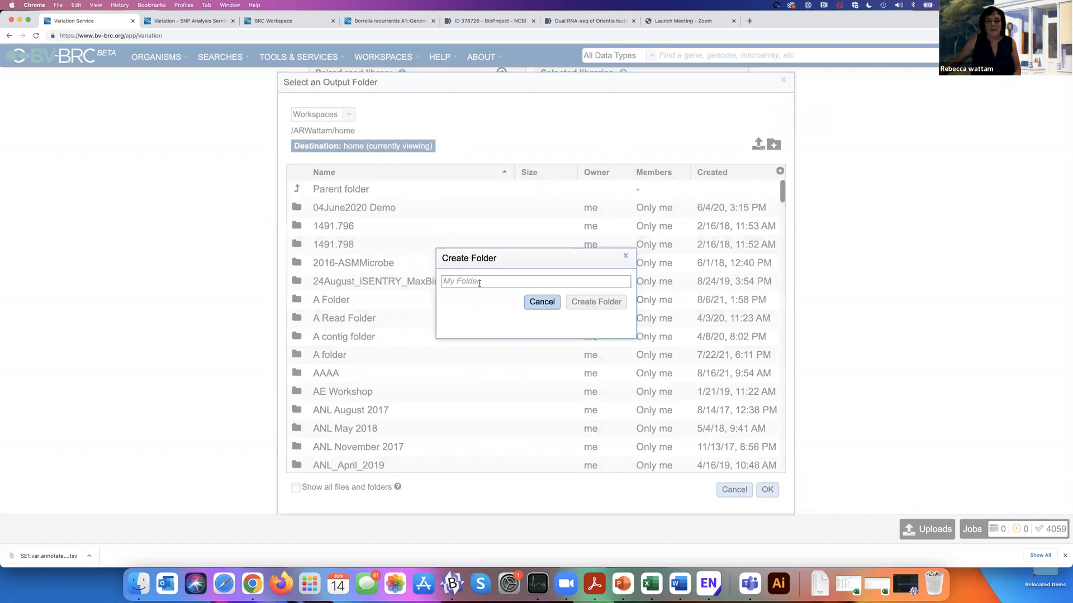
type("Tick webinar ")
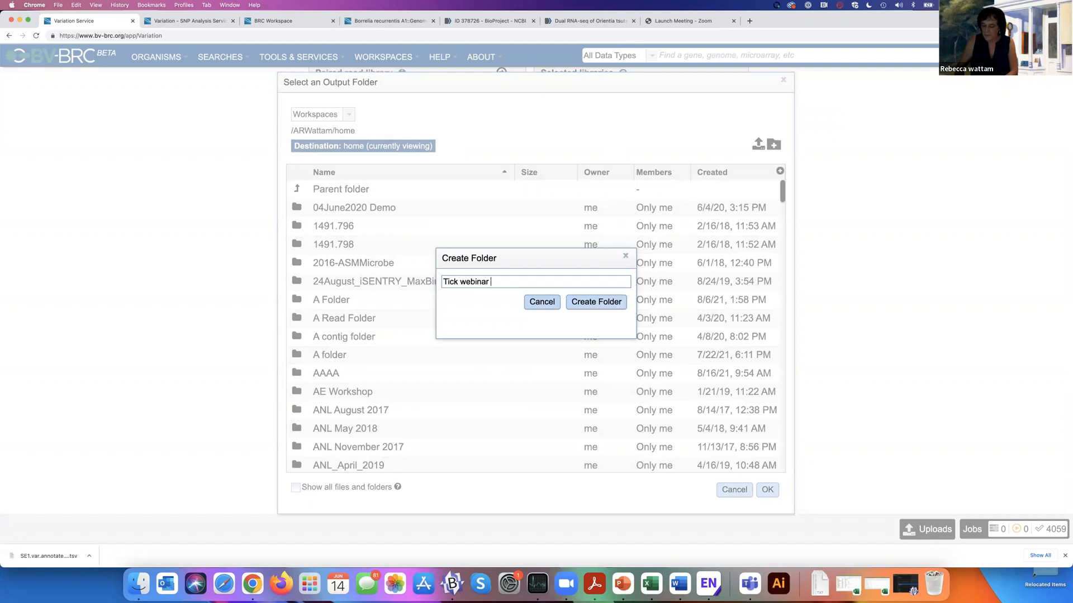
type("14 June")
left_click(611, 304)
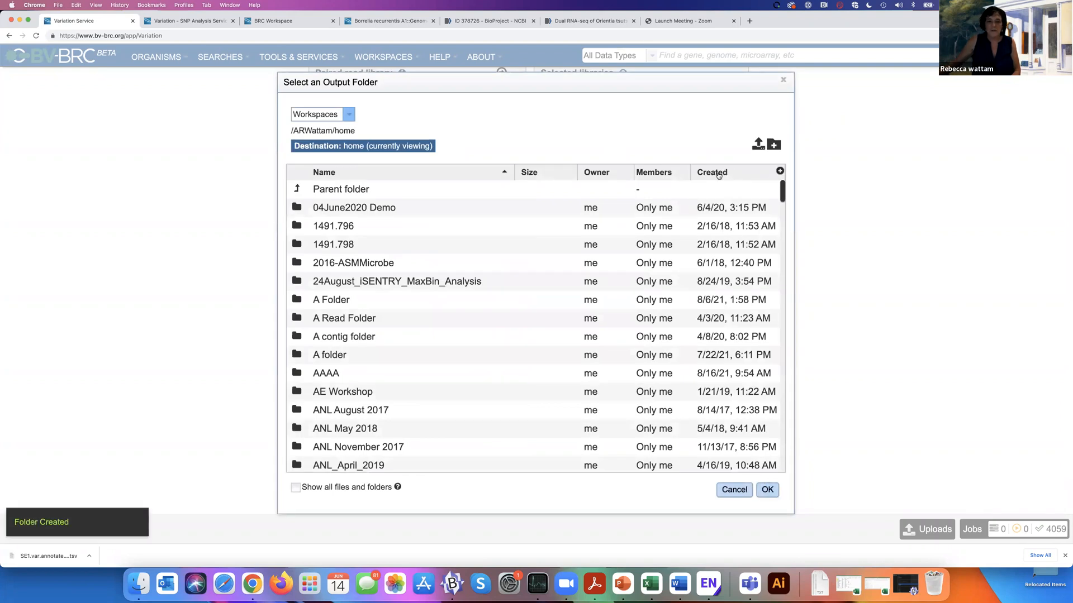
Step: Sort the folders by creation date, newest first, and choose "Tick webinar 14 June" as the output folder
scroll(500, 343, "down", 7)
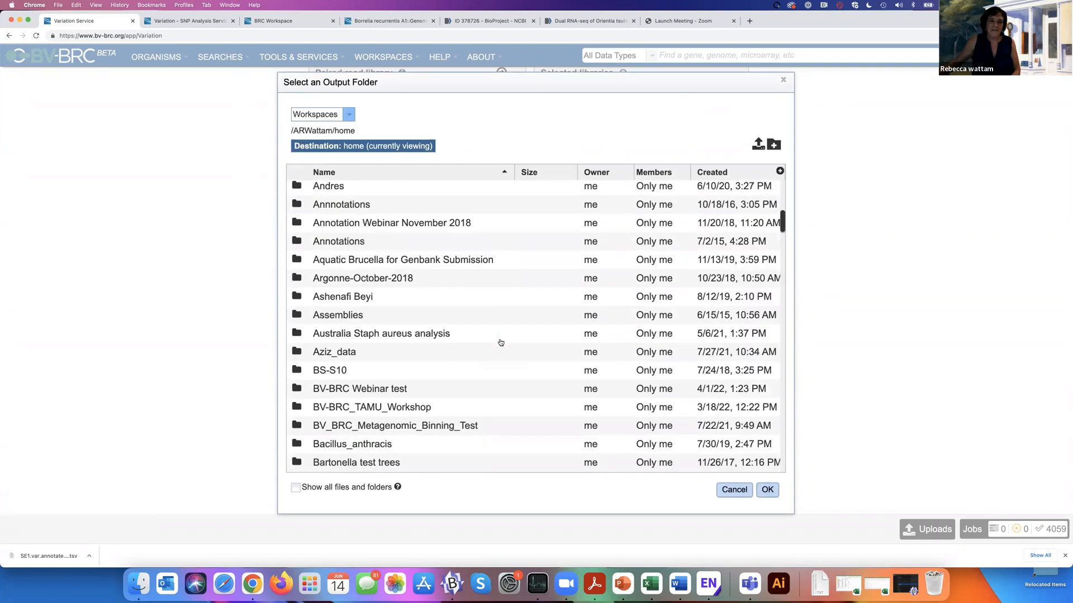
scroll(501, 342, "up", 7)
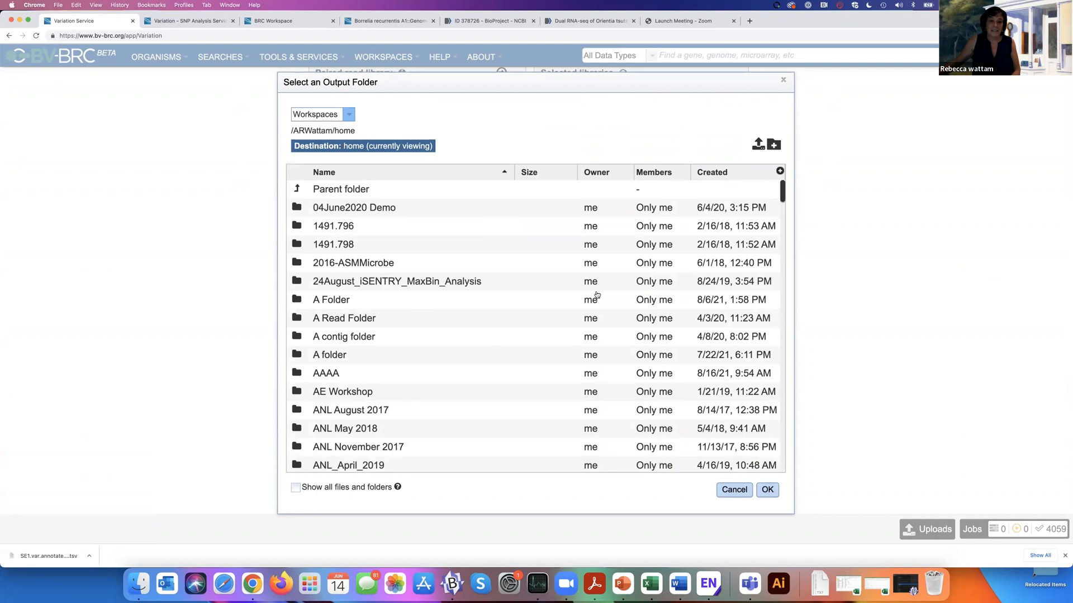
left_click(715, 175)
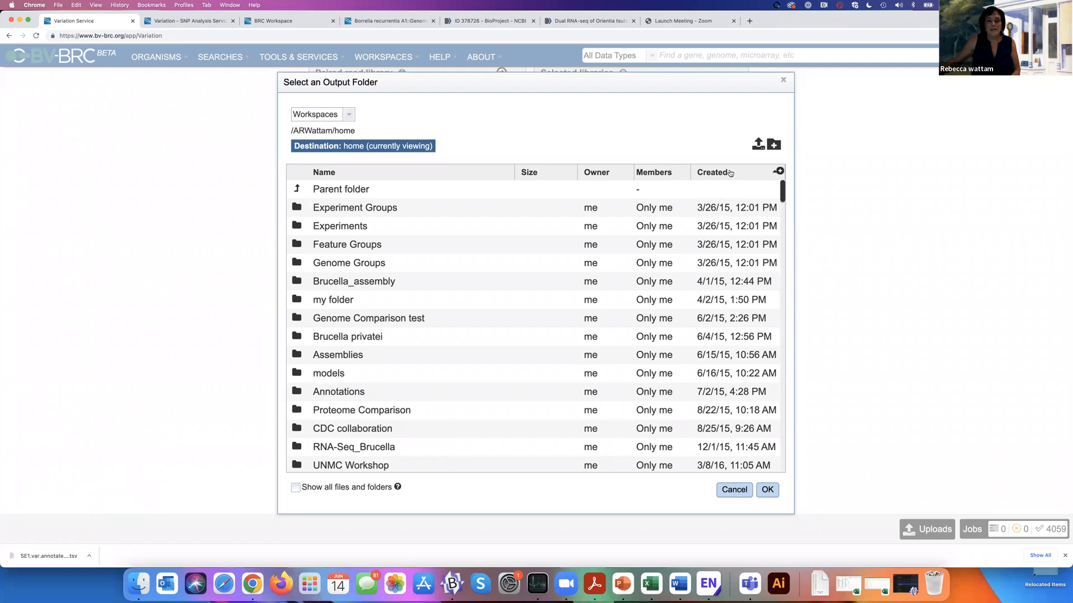
left_click(715, 173)
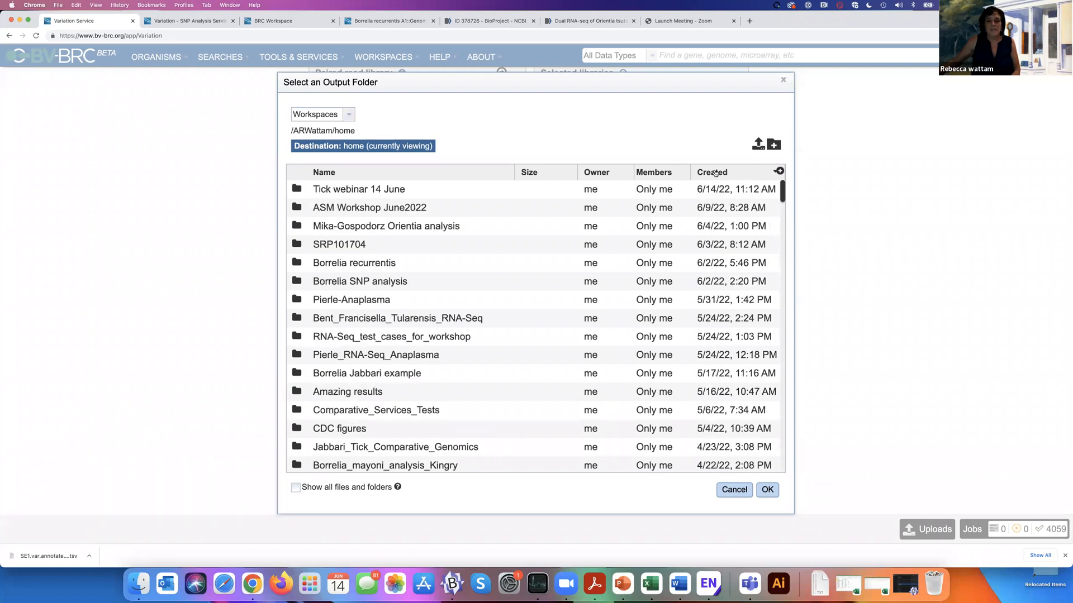
left_click(458, 190)
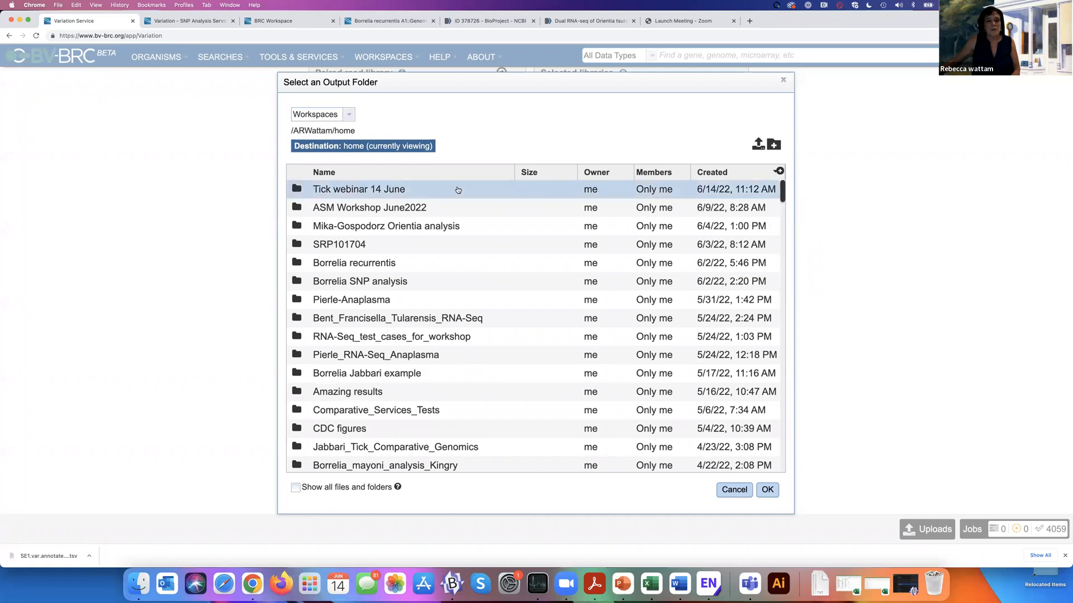
left_click(768, 490)
Step: Submit the variation analysis job with the output name "Borrelia A1 analysis 14June" and open the list of submitted jobs
left_click(364, 455)
type("B")
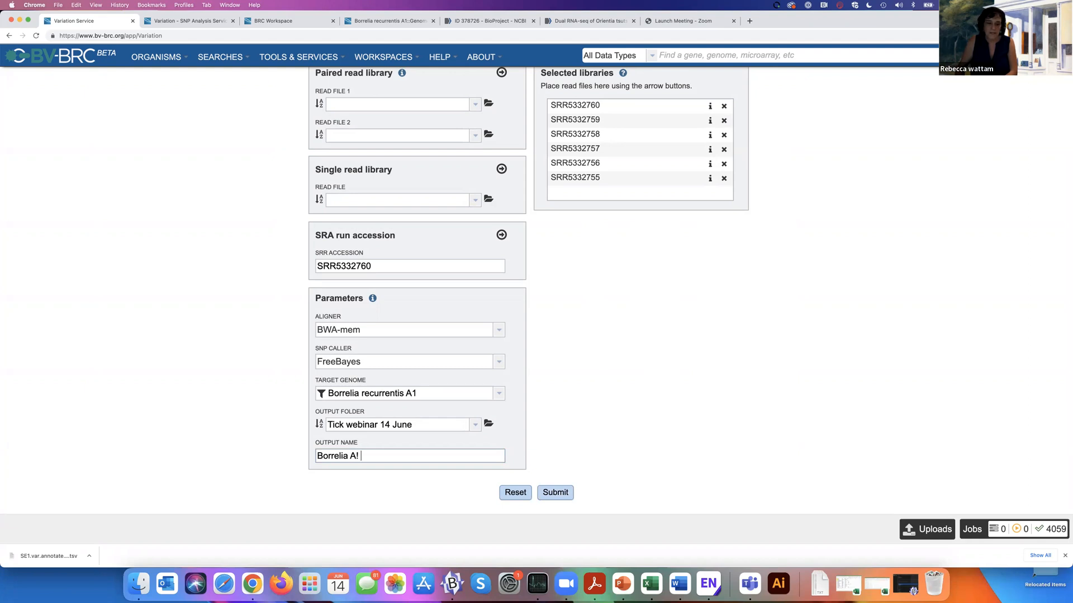
type("orrelia A1 analysis 14June")
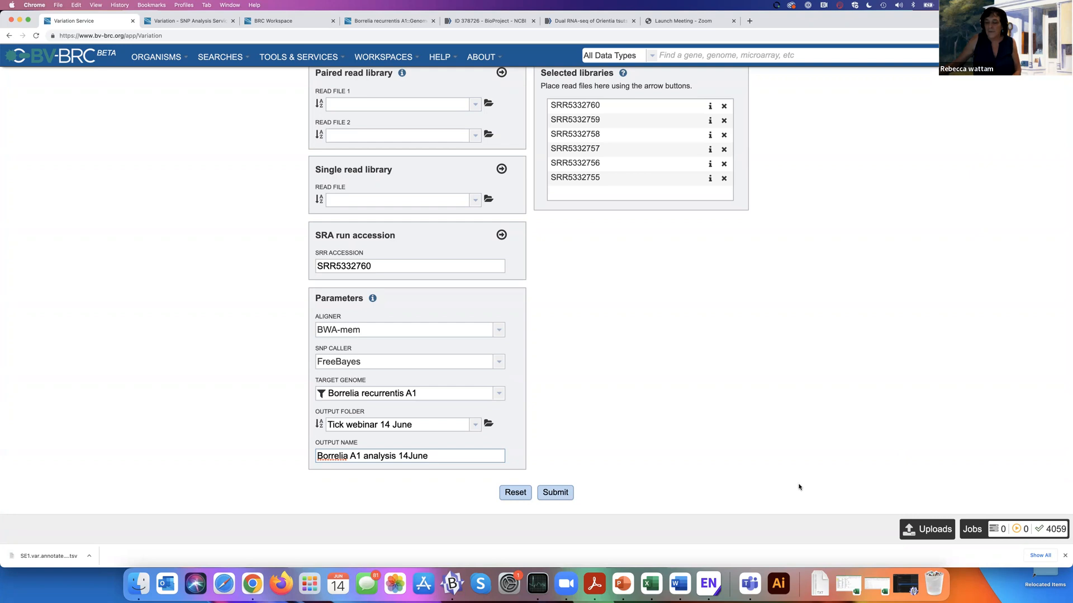
left_click(558, 495)
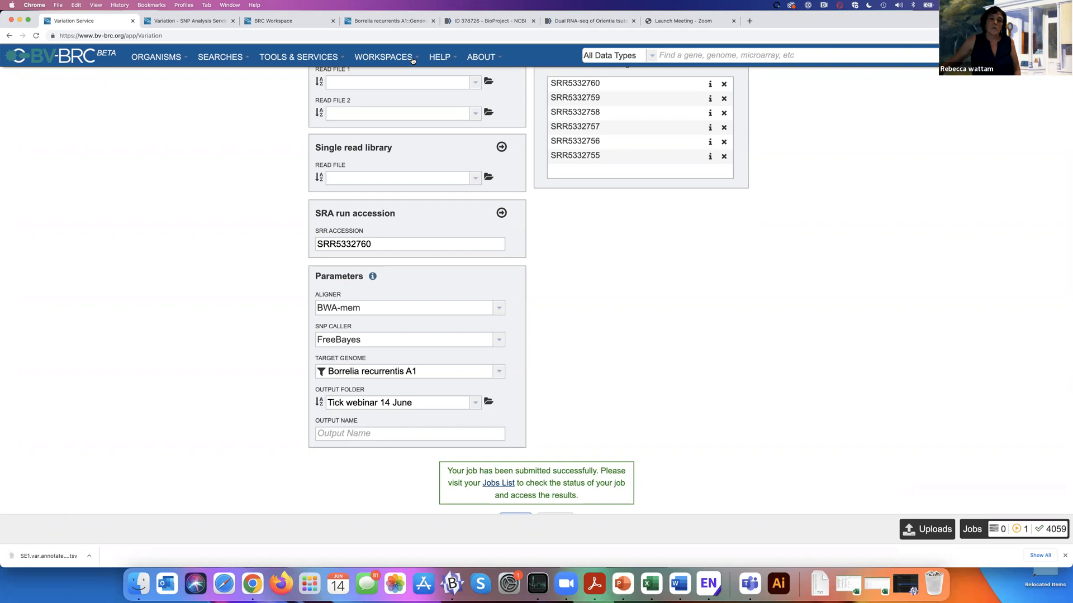
mouse_move(411, 59)
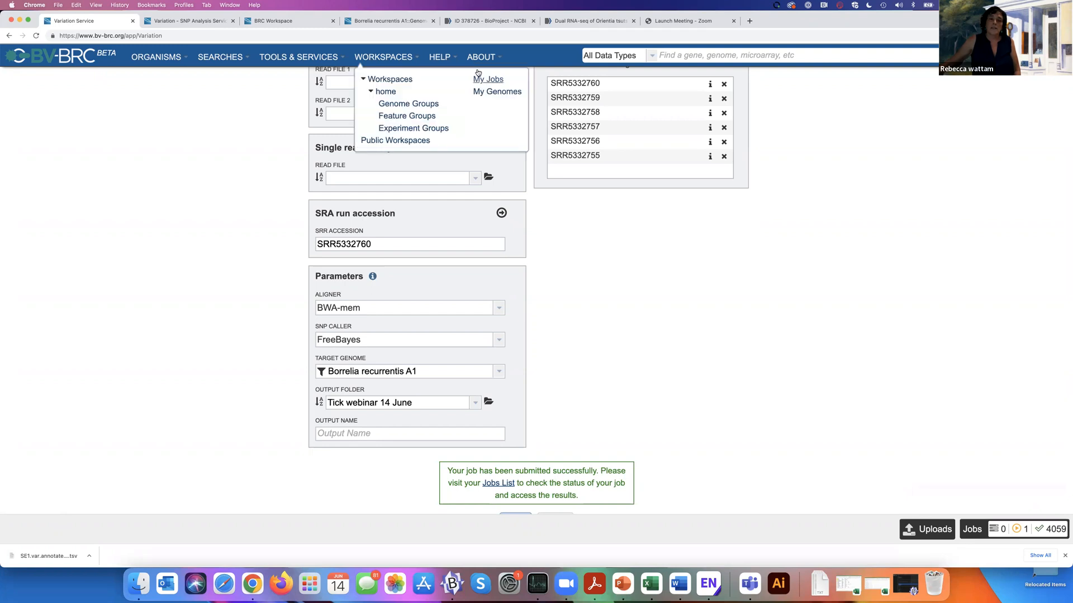
left_click(478, 74)
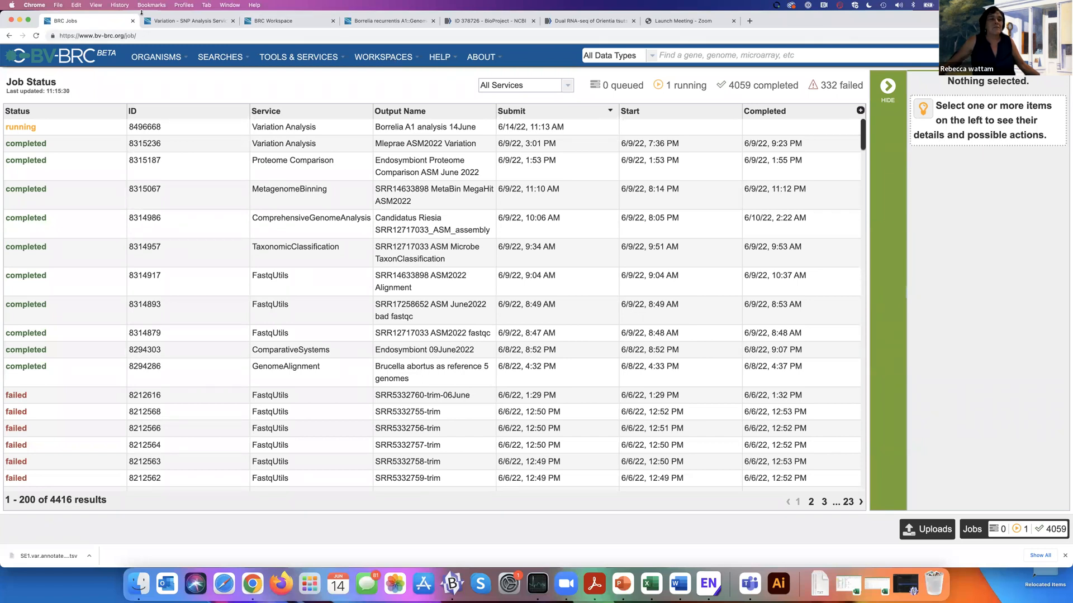
Step: On the NCBI BioProject page PRJNA378726, open the linked SRA experiments and view the record for historical strain 1997
left_click_drag(141, 11, 141, 40)
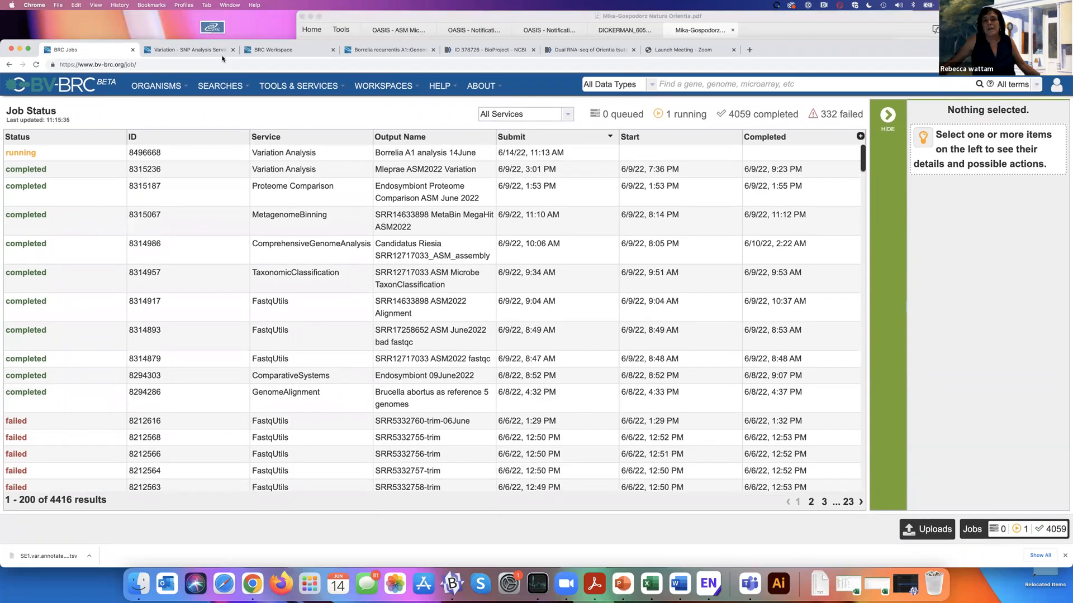
left_click(508, 52)
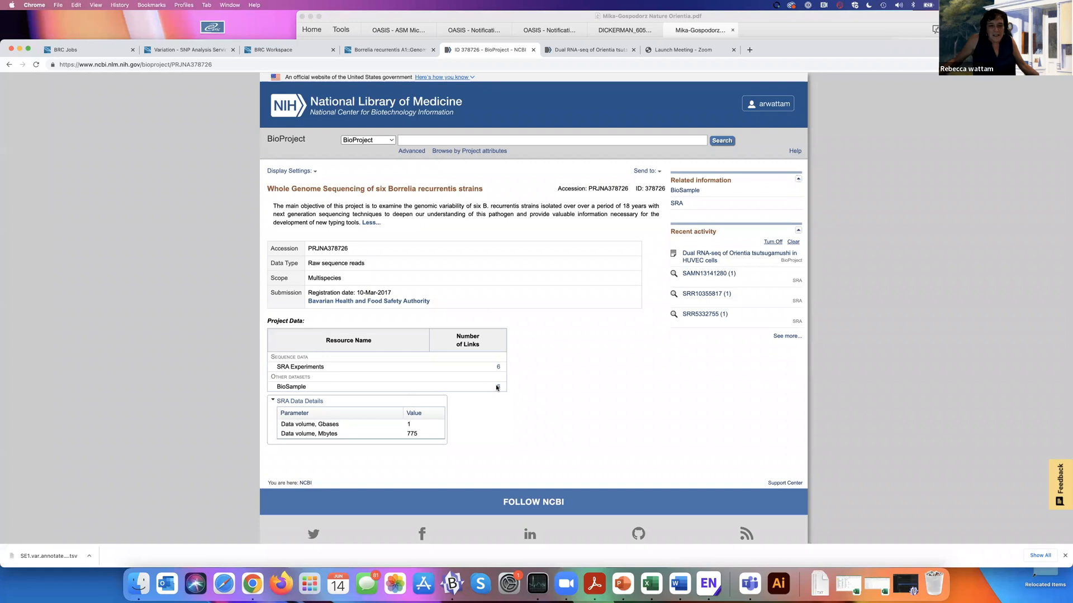
left_click(498, 368)
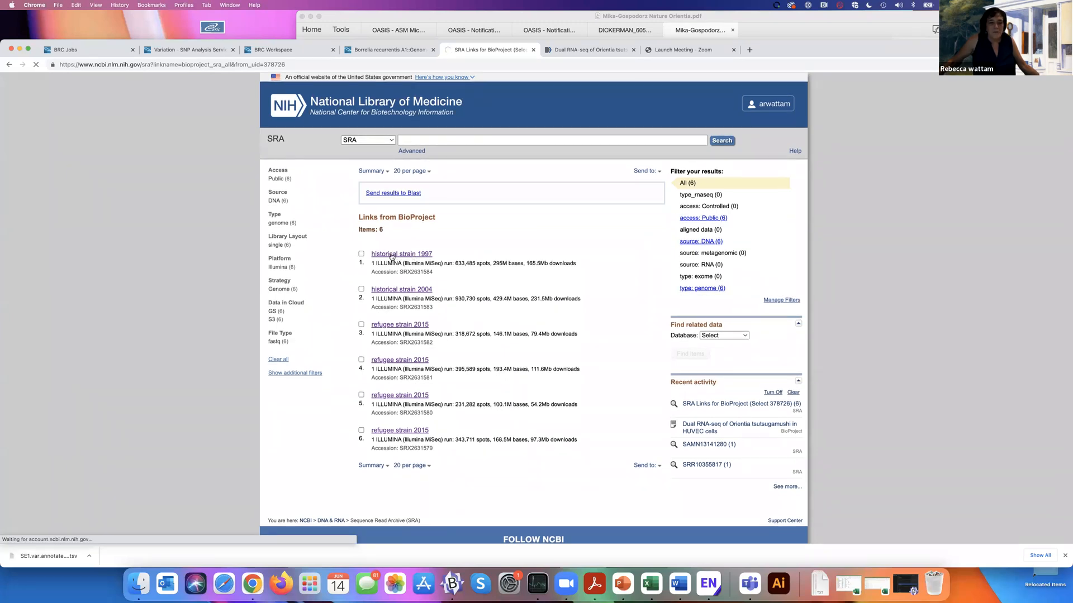
left_click(391, 255)
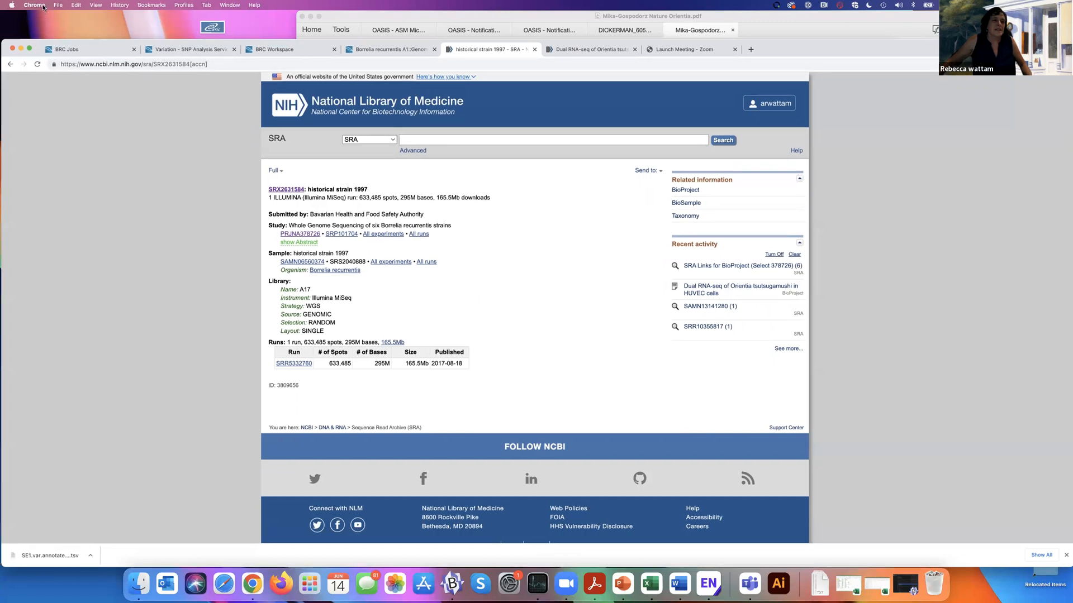
left_click_drag(39, 44, 40, 8)
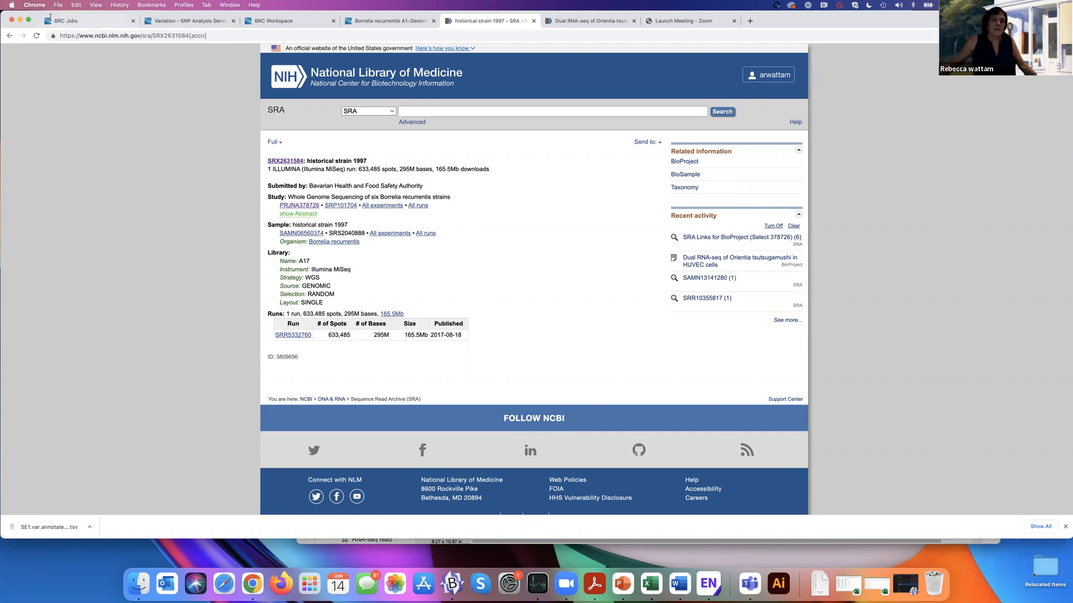
Step: Return to the BV-BRC jobs page and open the "BV-BRC Workshop" folder in the public workspaces
left_click(83, 24)
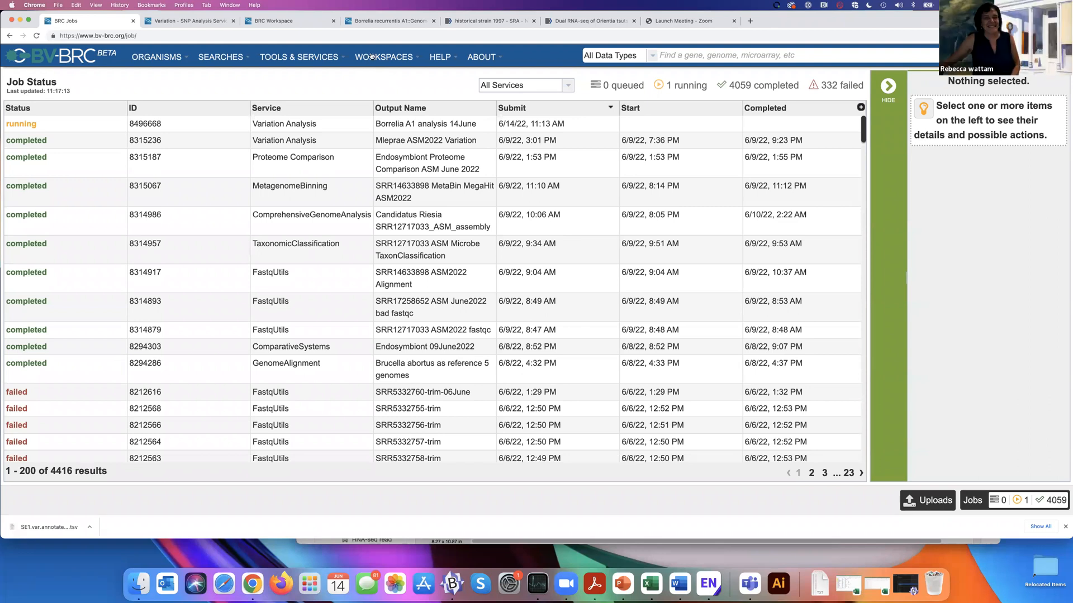
mouse_move(376, 59)
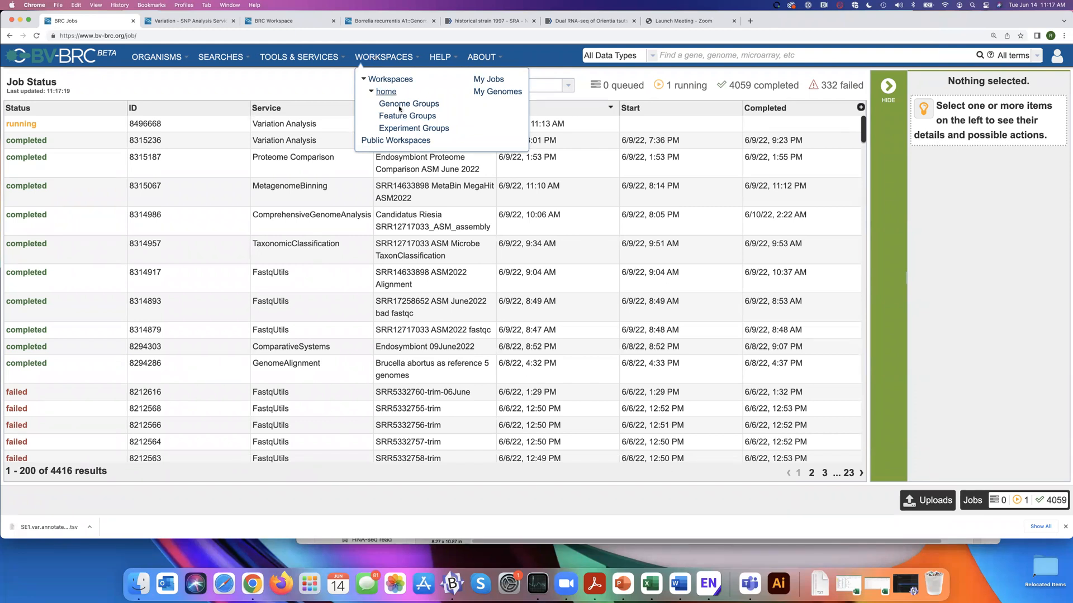
left_click(389, 142)
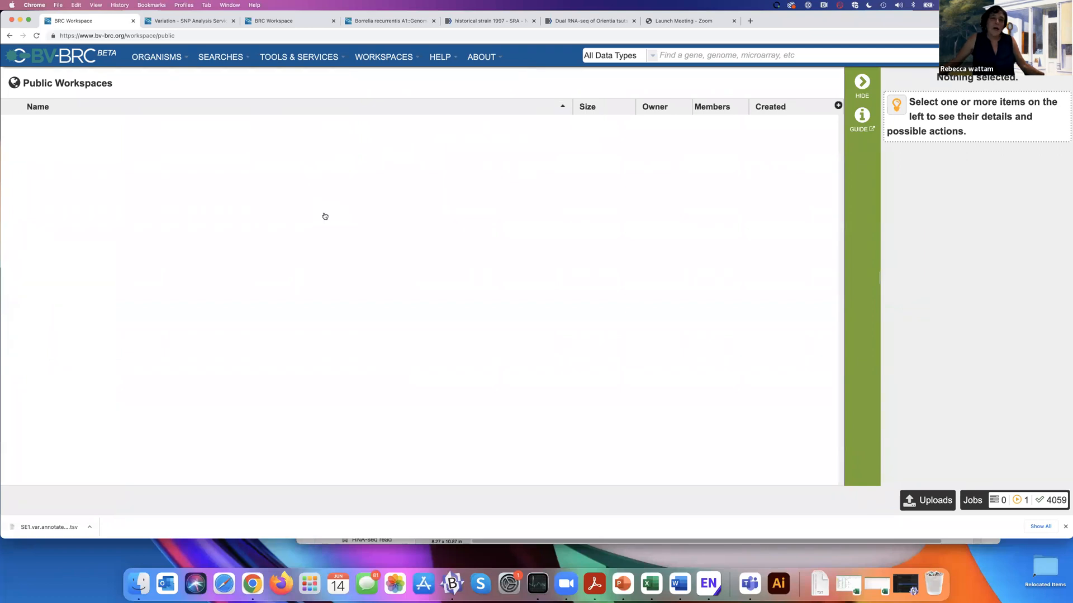
scroll(314, 257, "down", 1)
scroll(314, 257, "down", 15)
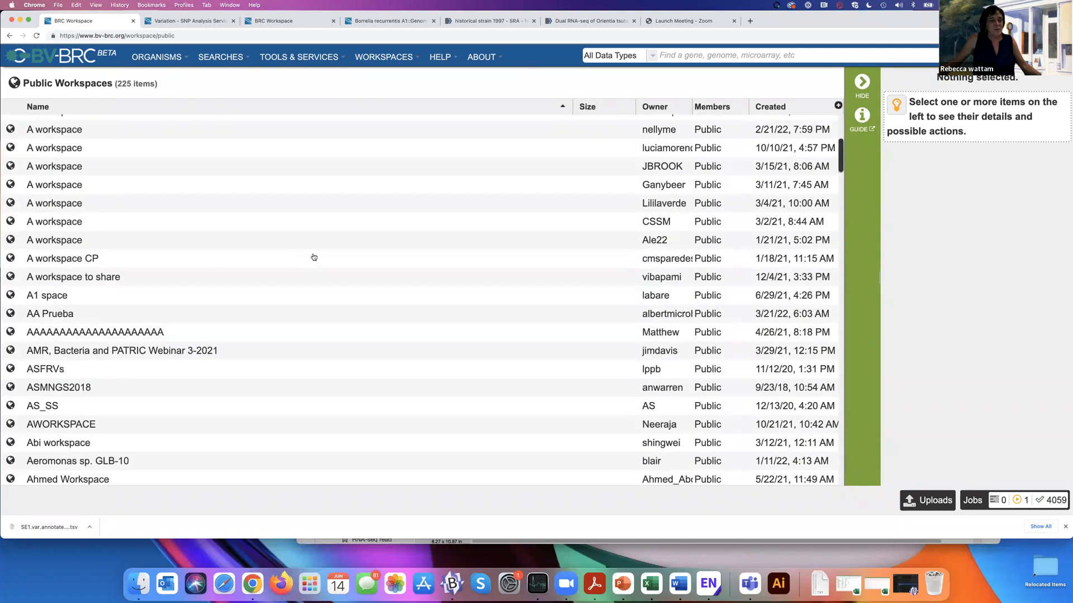
scroll(314, 257, "down", 2)
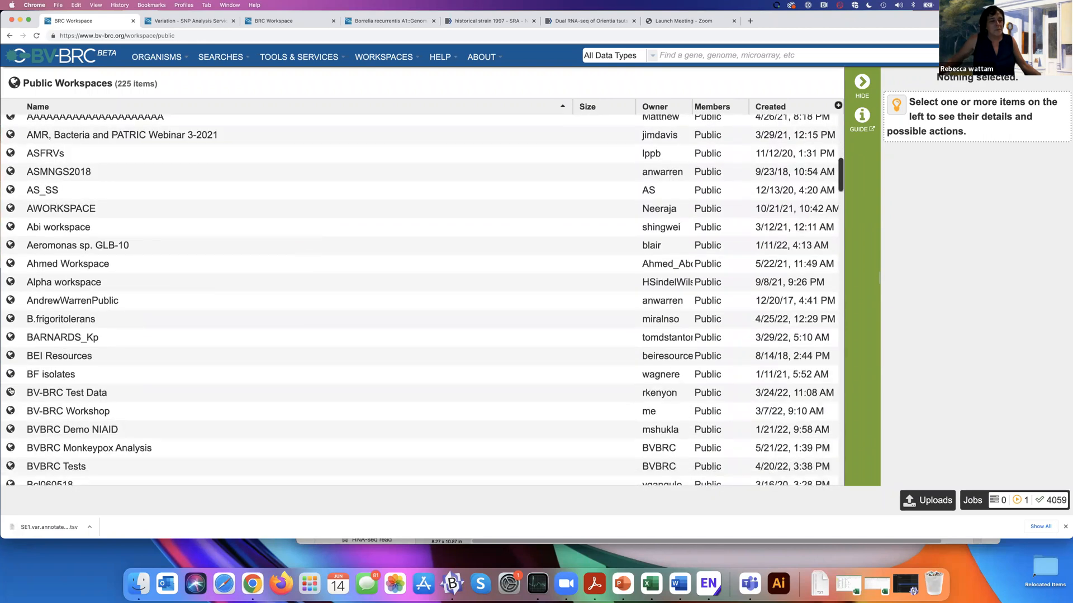
left_click(8, 412)
double_click(9, 412)
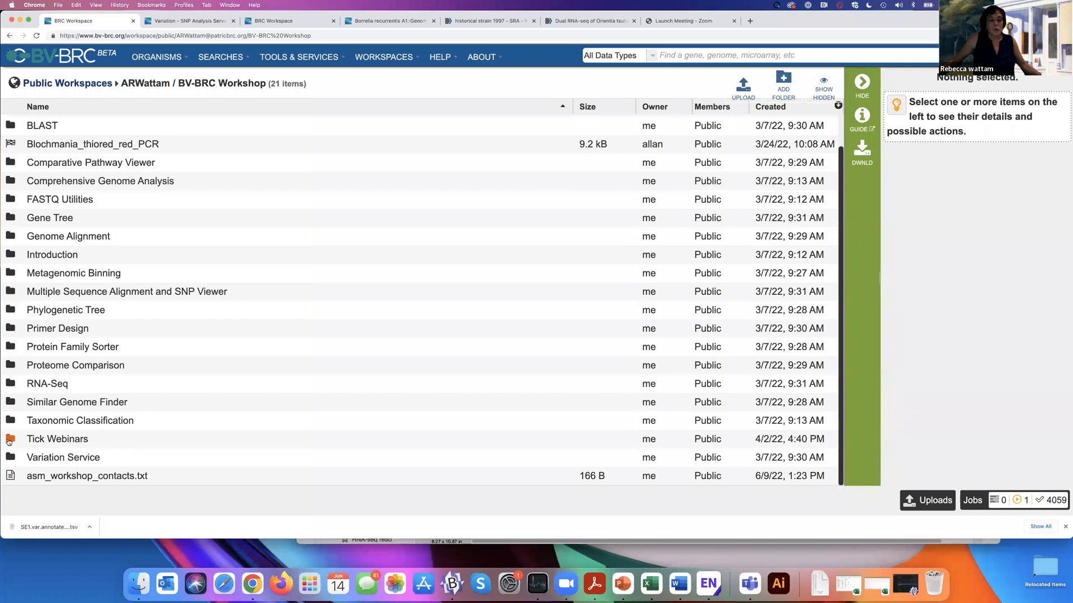
Step: Open the job result "Borrelia recurrentis A1 vs SRR5332755-60" under Tick Webinars / SNP analysis - Borrelia / Variation Borrelia and look through its output files
double_click(8, 440)
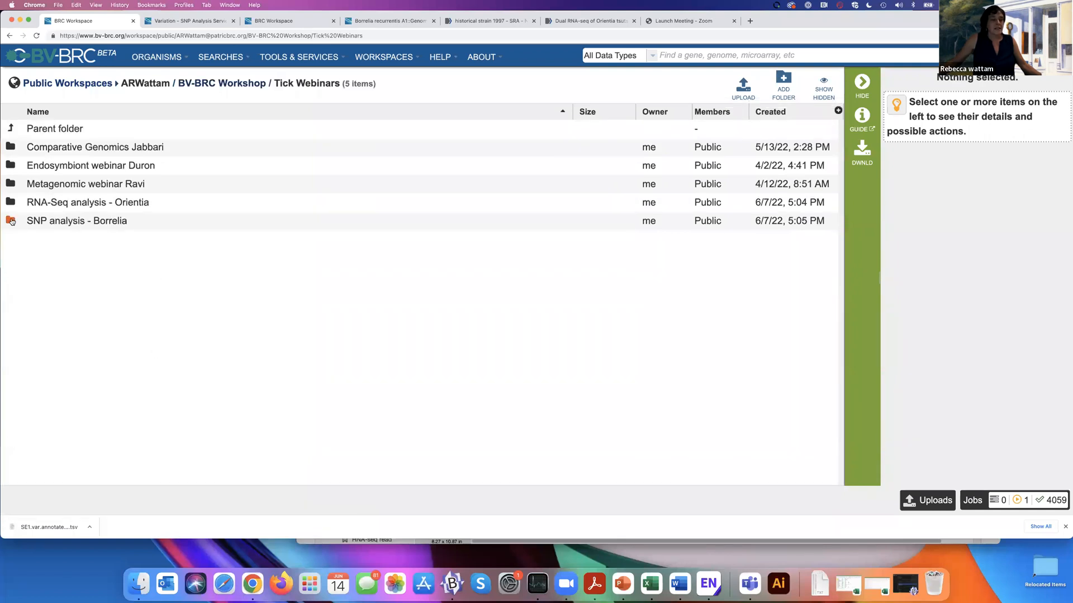
left_click(11, 221)
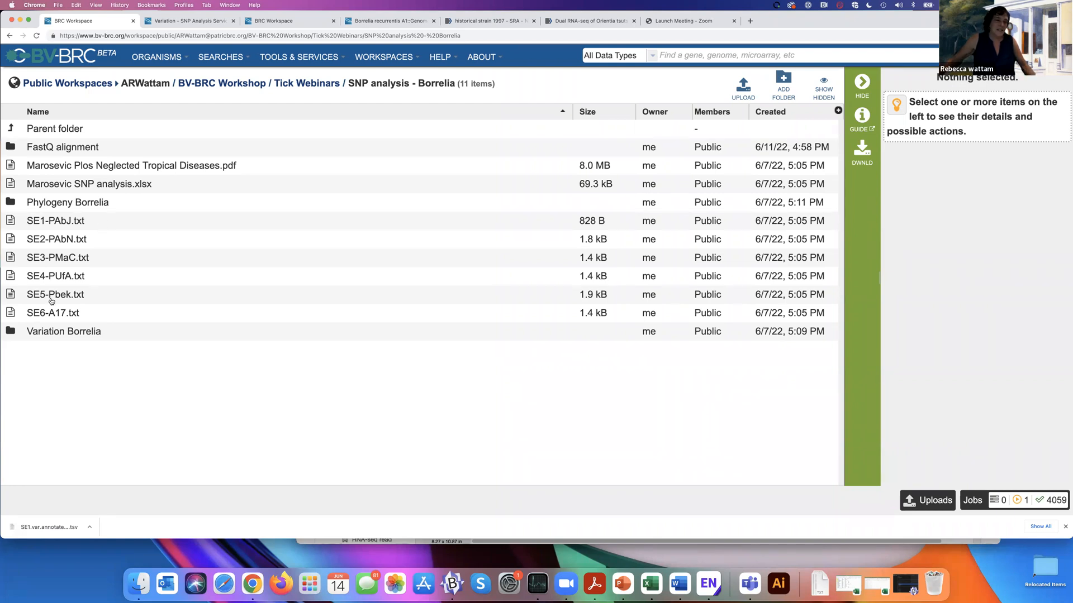
left_click(8, 332)
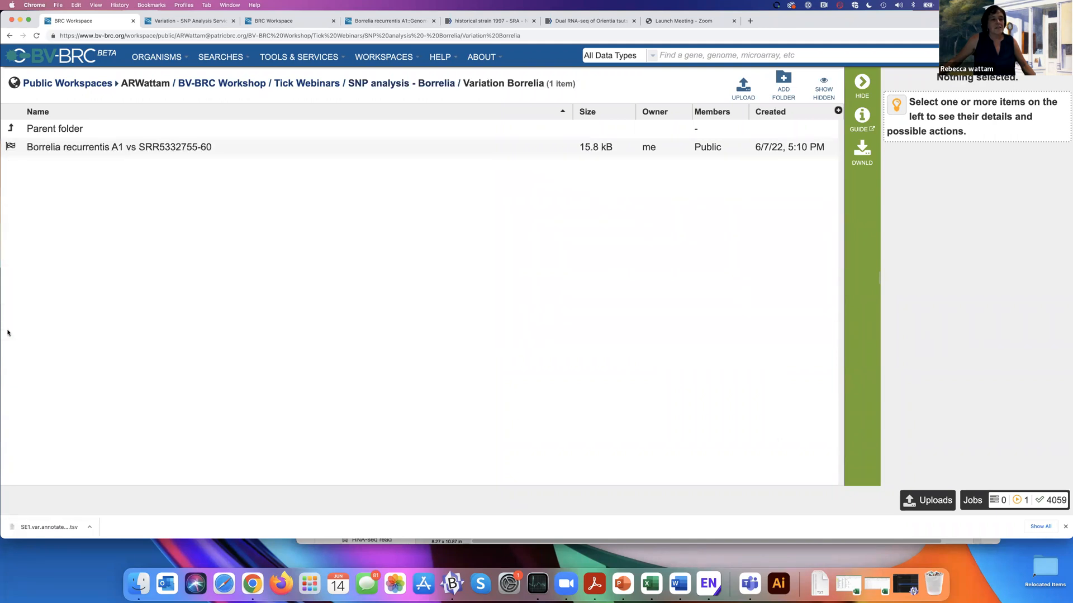
double_click(11, 146)
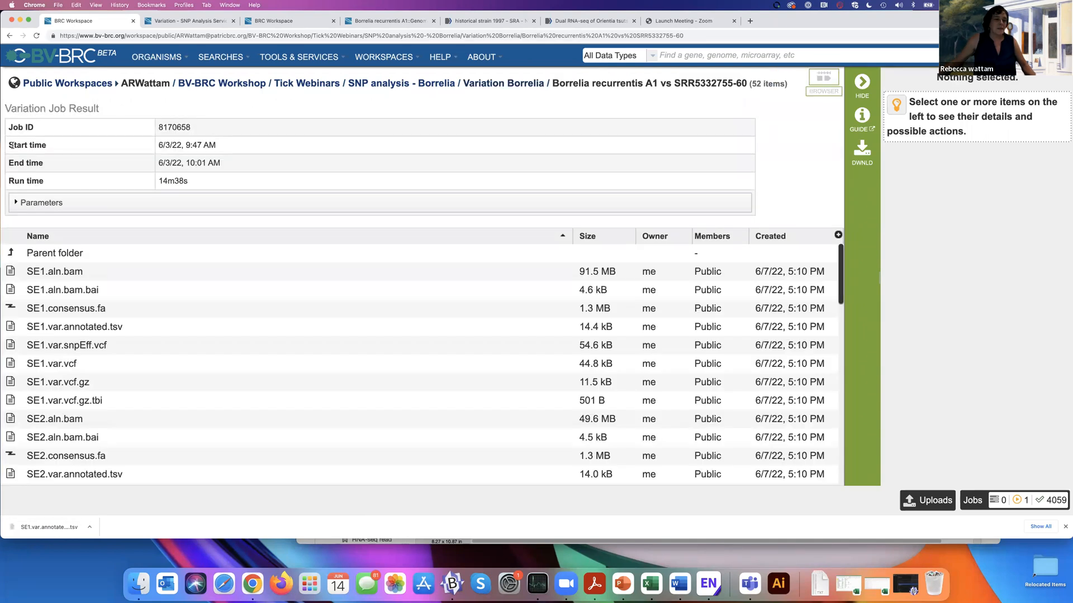
scroll(247, 299, "down", 5)
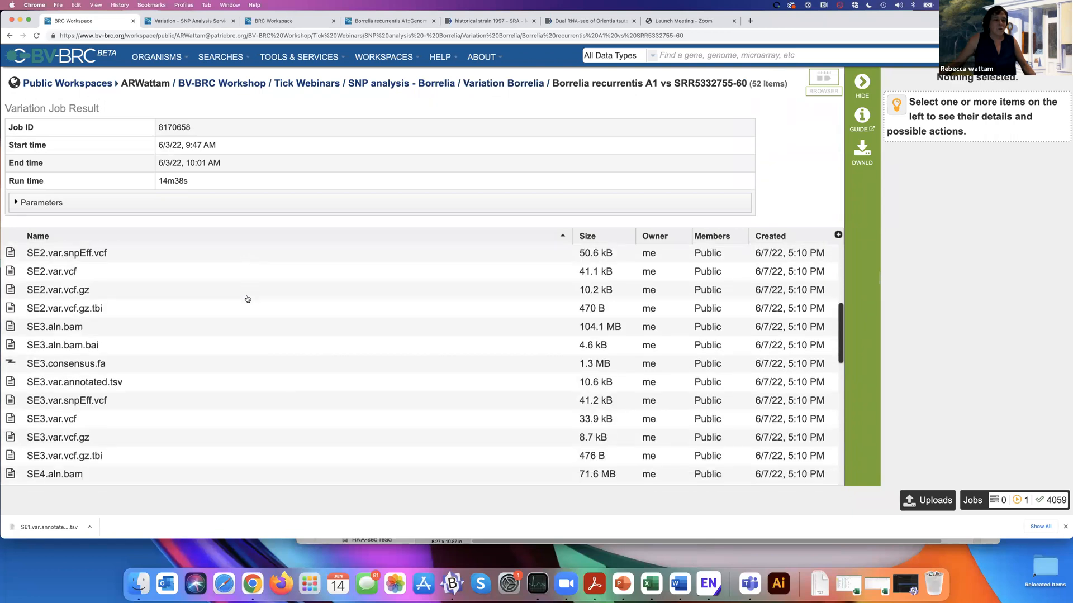
scroll(248, 298, "down", 10)
scroll(248, 299, "up", 15)
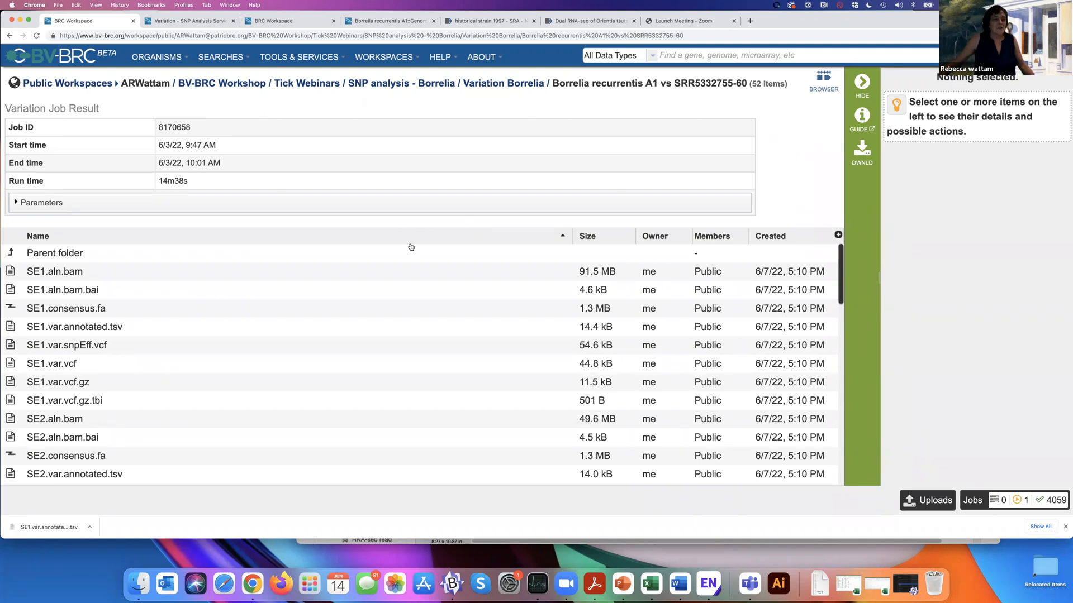
Step: Open the variation results in the genome browser and examine the PATRIC and RefSeq annotation tracks and the available reference sequences
left_click(824, 80)
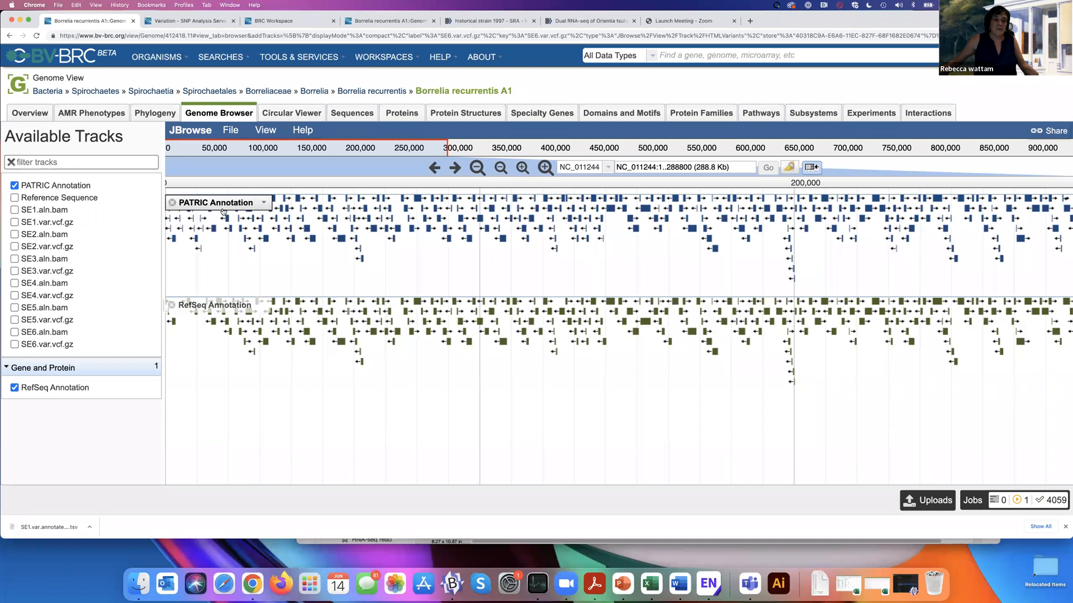
mouse_move(501, 239)
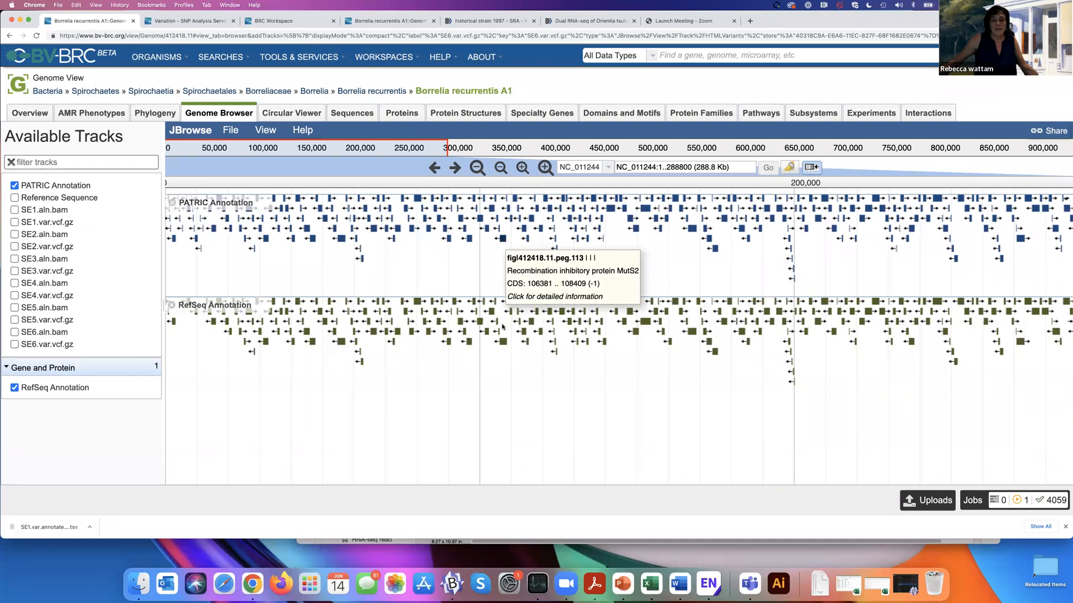
mouse_move(502, 343)
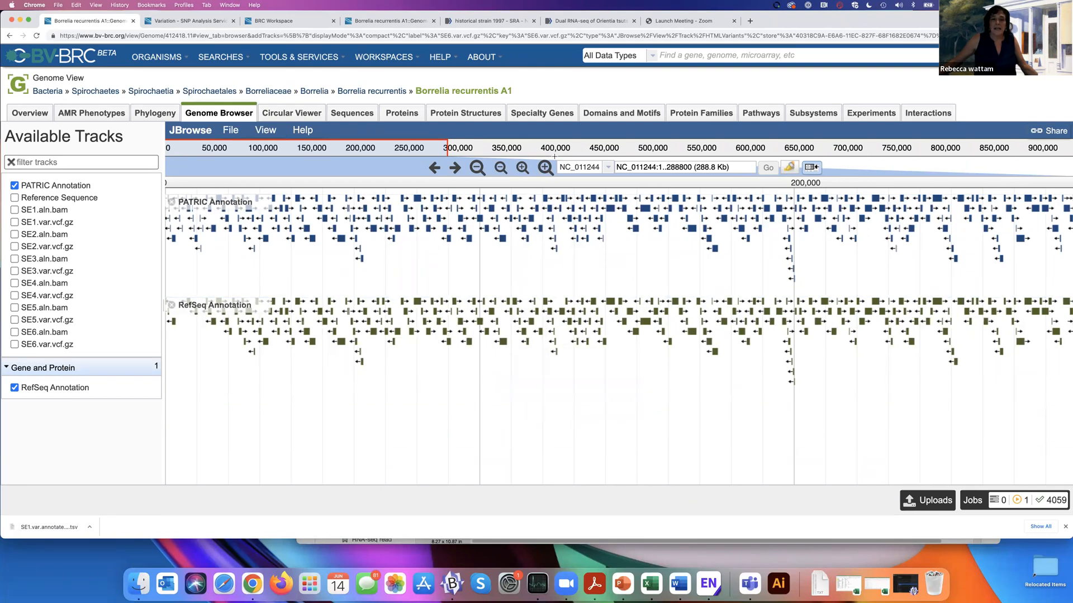
left_click(609, 167)
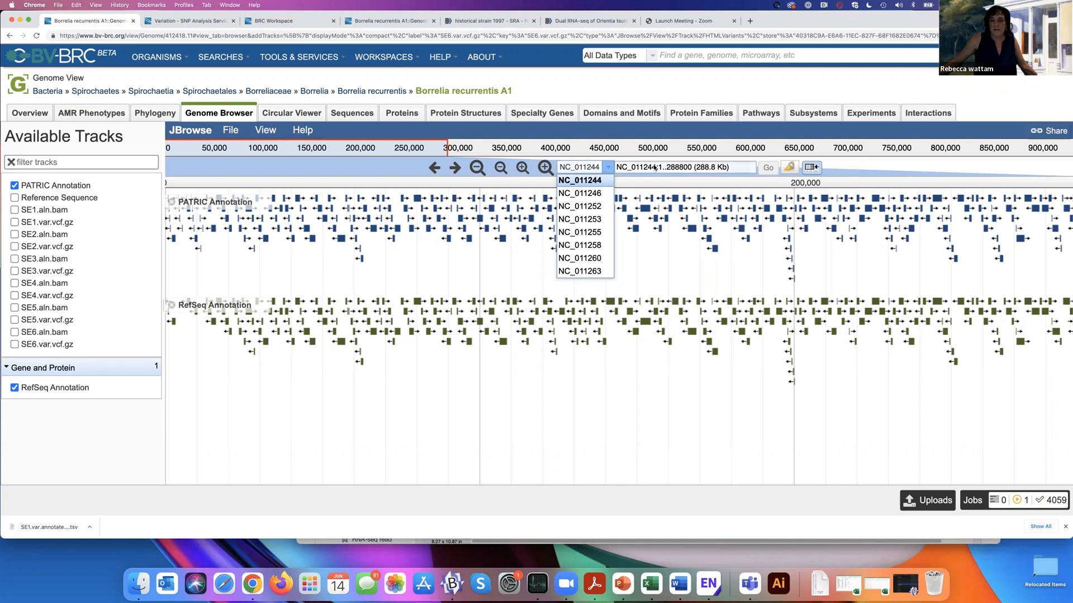
left_click(474, 132)
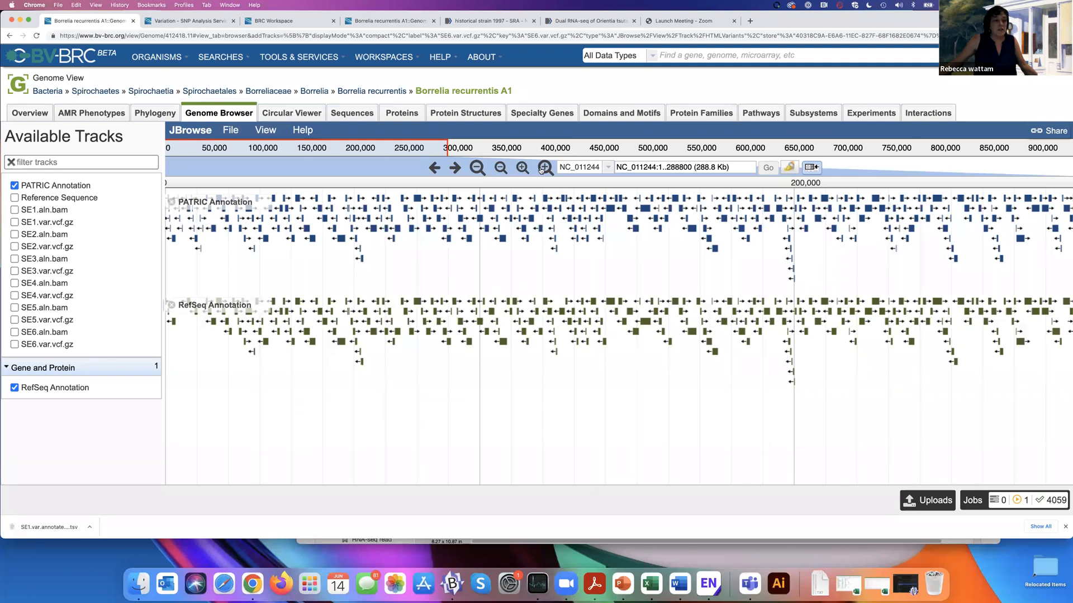
Step: Display the variant tracks SE1.var.vcf.gz through SE6.var.vcf.gz in the genome browser
left_click(14, 223)
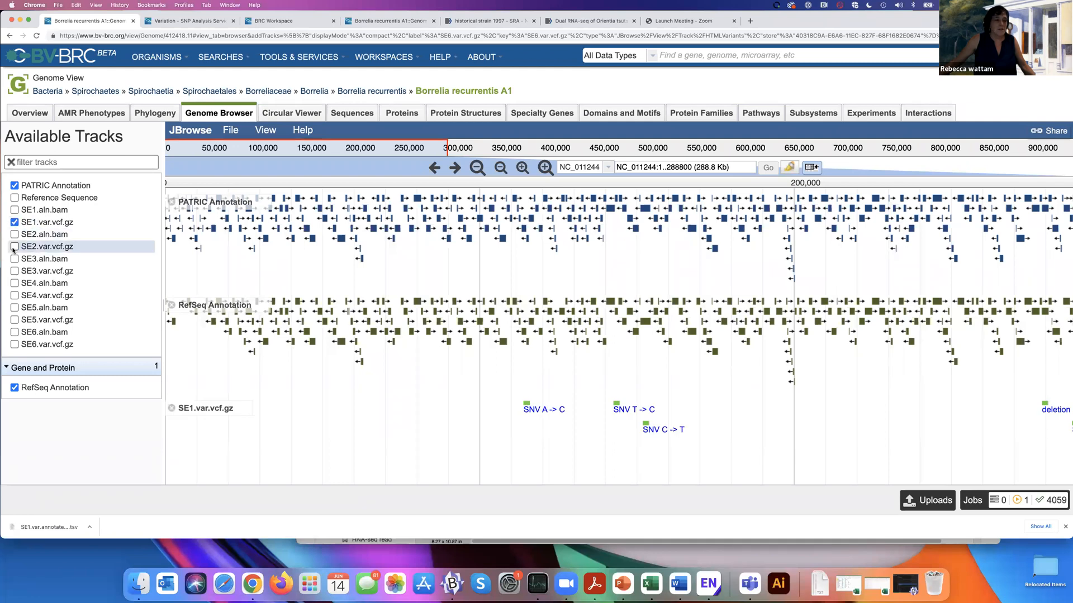
left_click(14, 248)
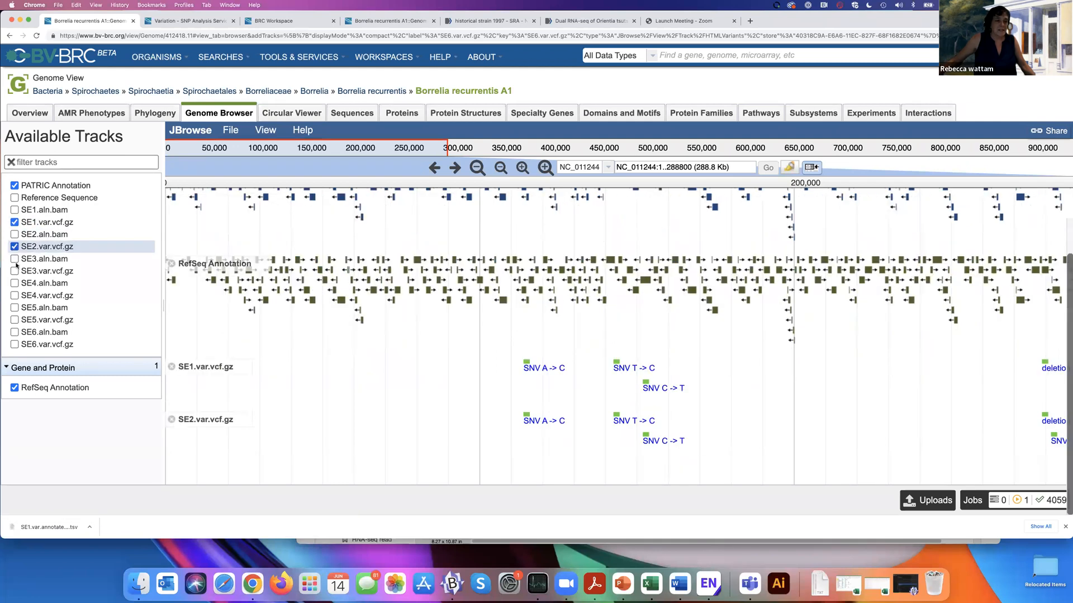
left_click(13, 271)
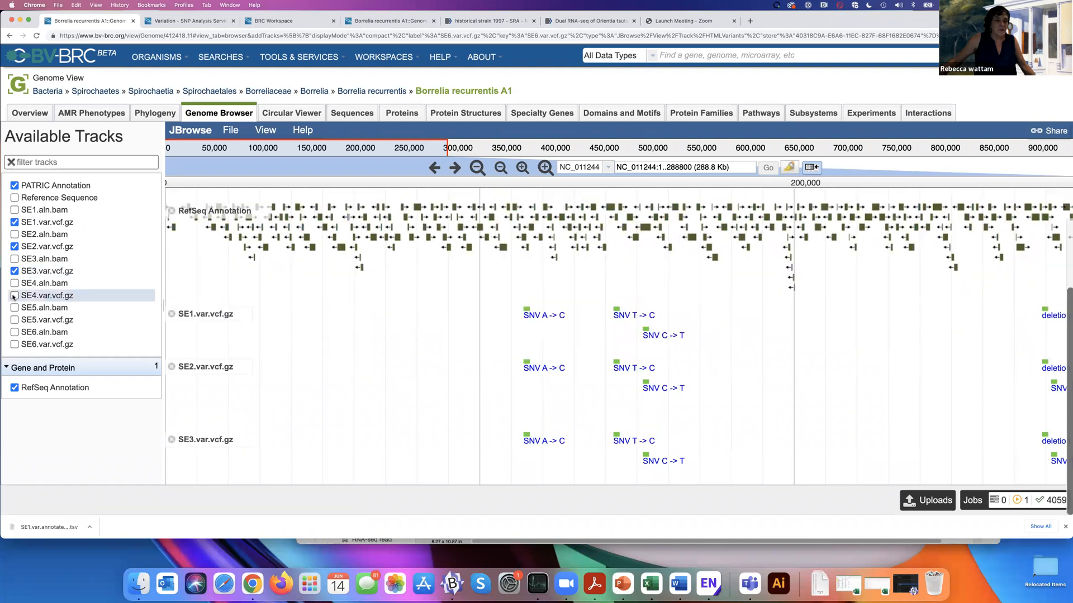
left_click(14, 296)
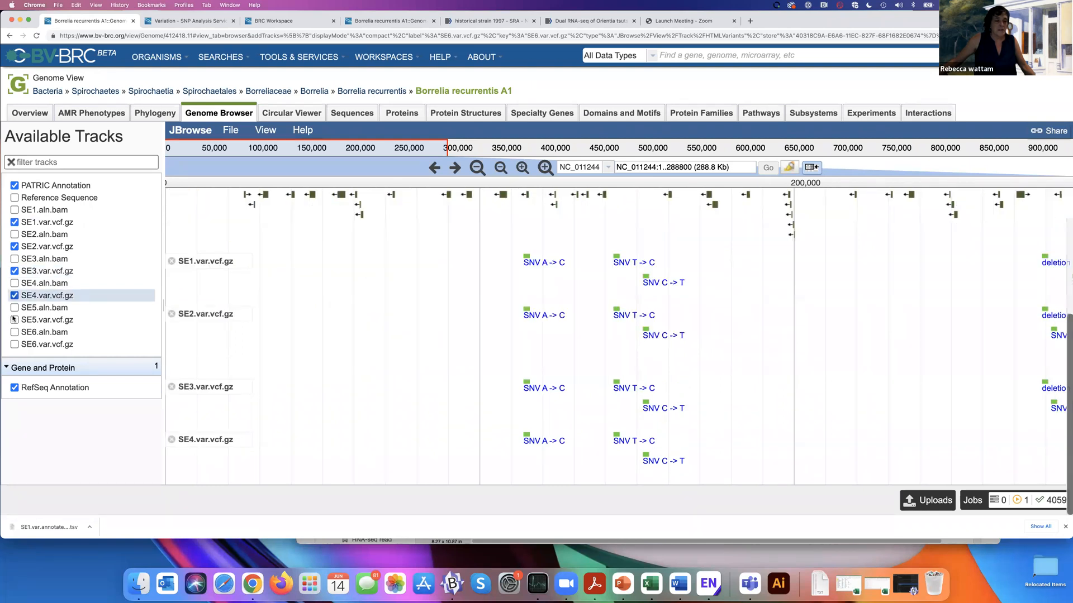
left_click(14, 320)
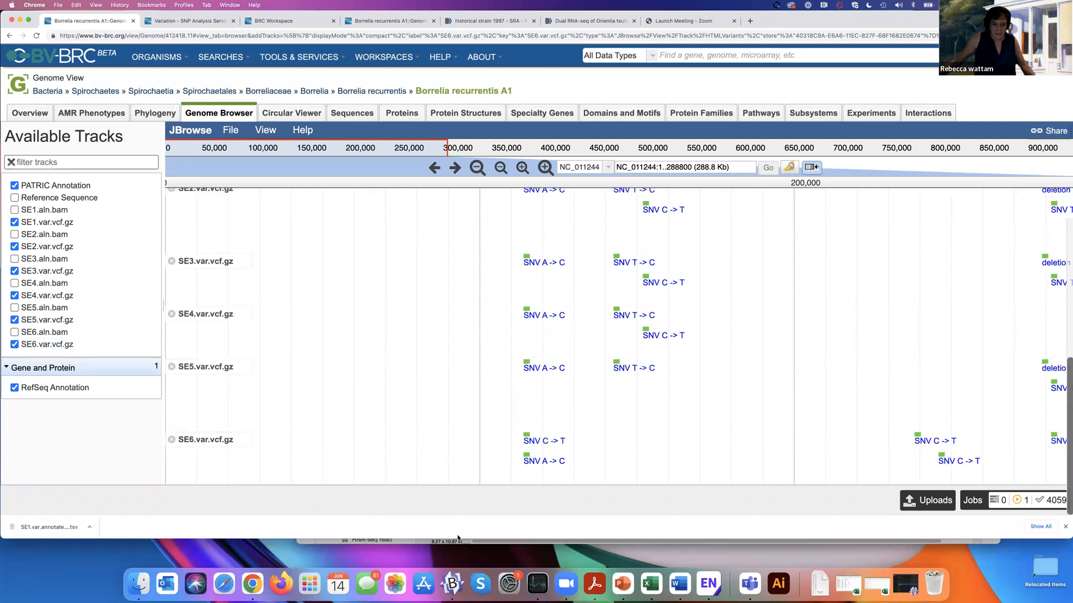
Step: Enlarge the browser window, compare the six variant tracks with the annotations, and zoom in to NC_011244:109501..181700
left_click_drag(458, 538, 458, 595)
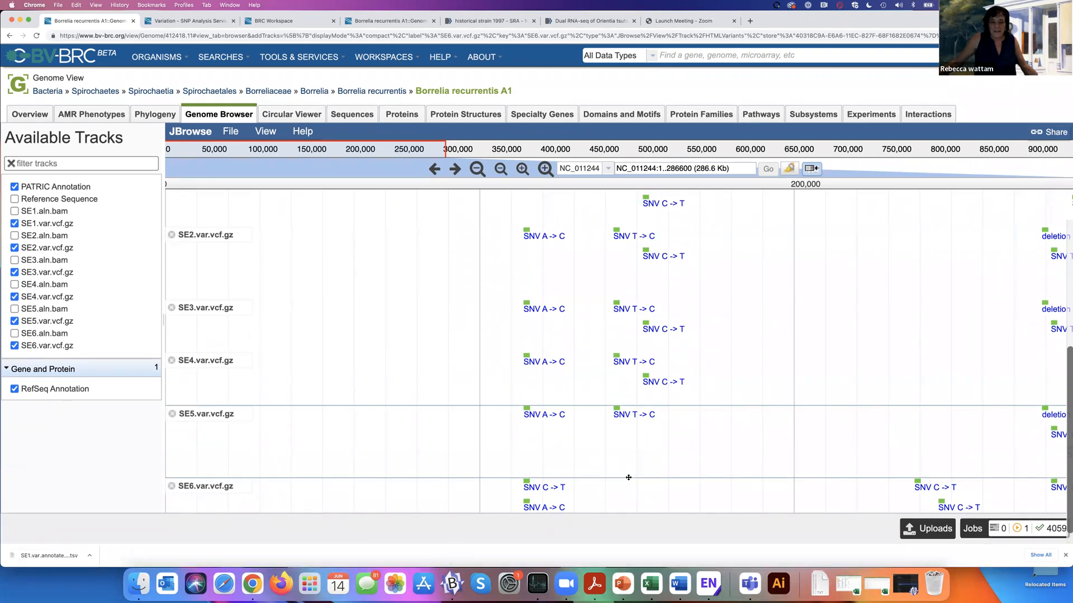
scroll(629, 478, "up", 3)
scroll(628, 478, "down", 3)
scroll(628, 478, "up", 5)
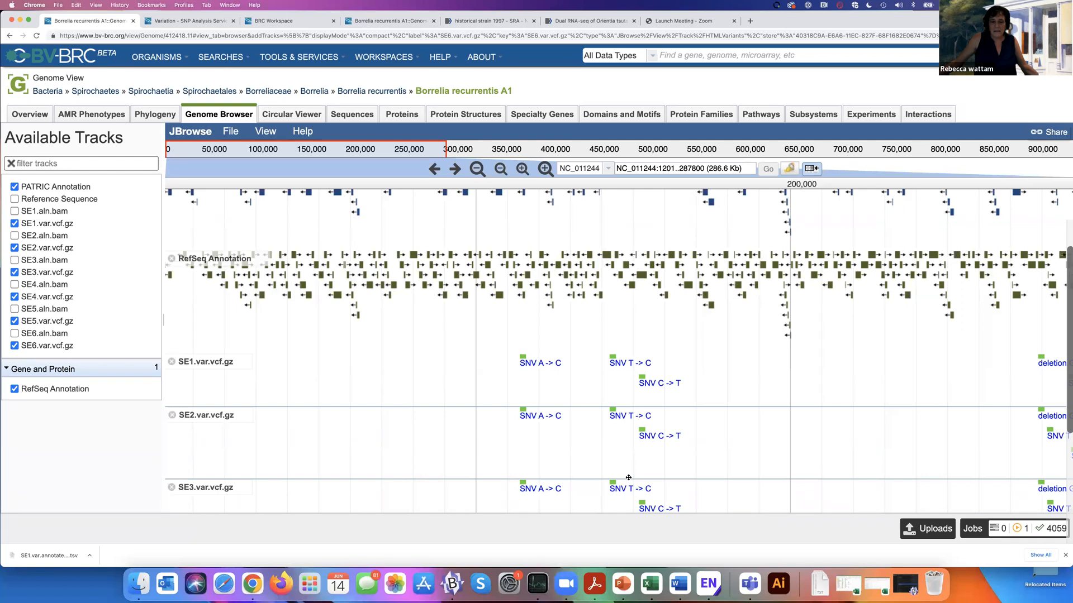
left_click(544, 169)
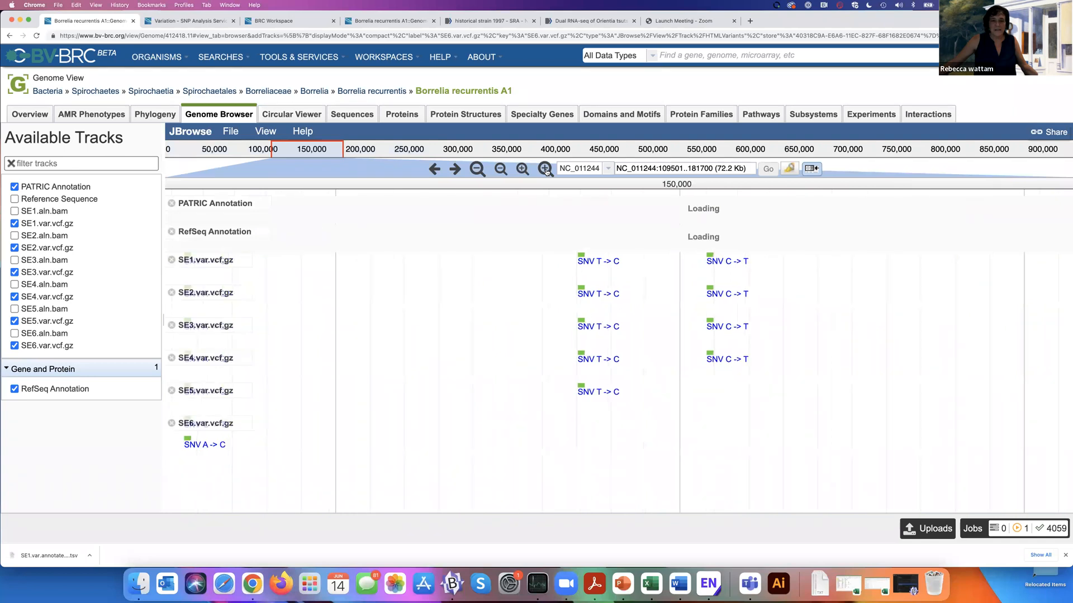
Step: Hide the RefSeq Annotation track and zoom in on the T -> C variant near position 142,600 in tracks SE1 through SE5
left_click(544, 168)
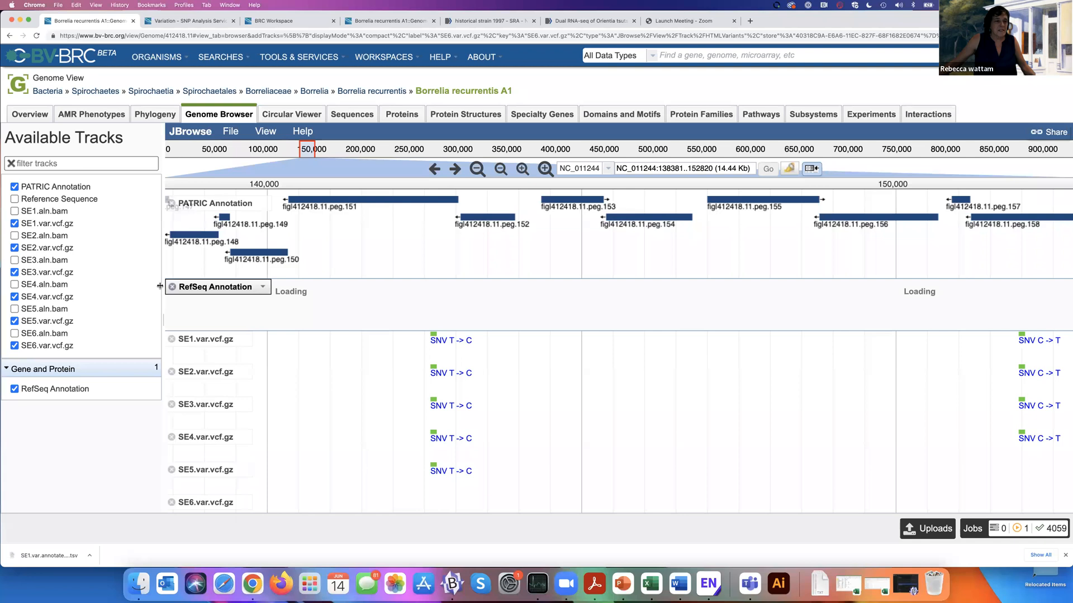
left_click(14, 389)
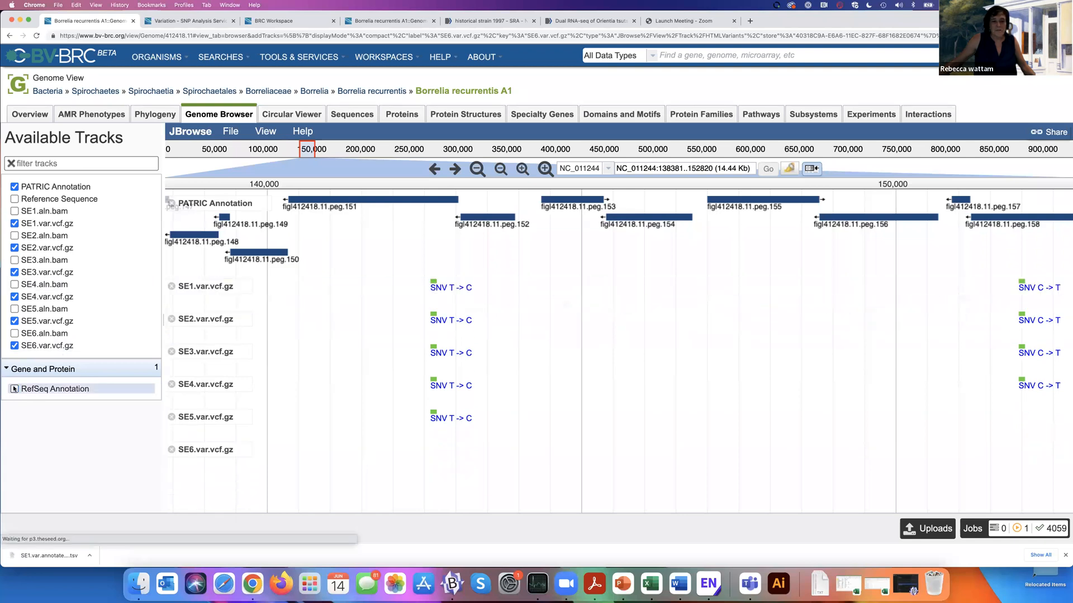
left_click_drag(542, 436, 692, 426)
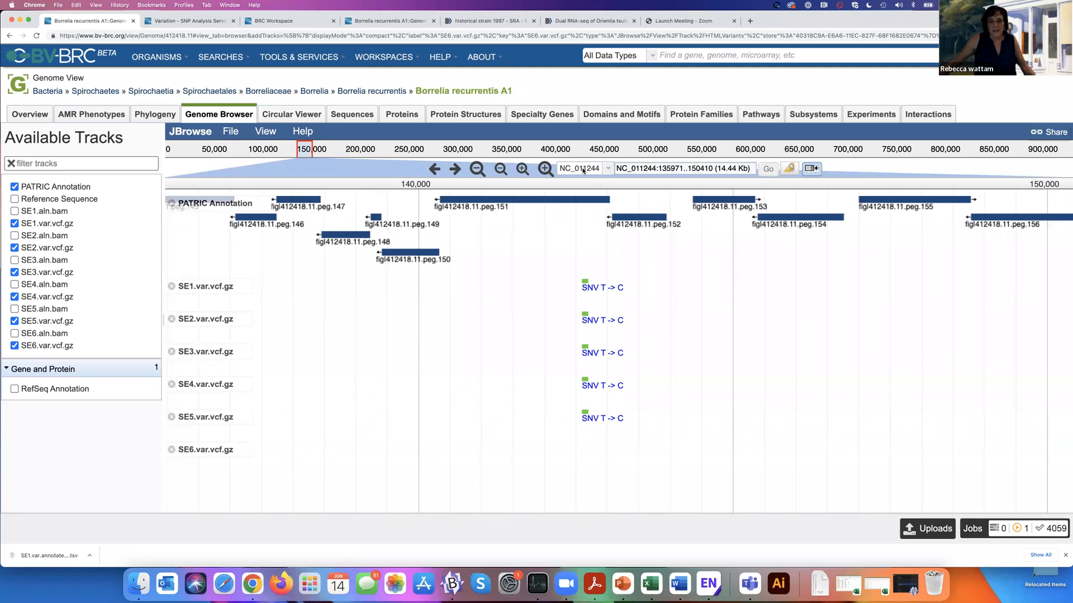
left_click(545, 168)
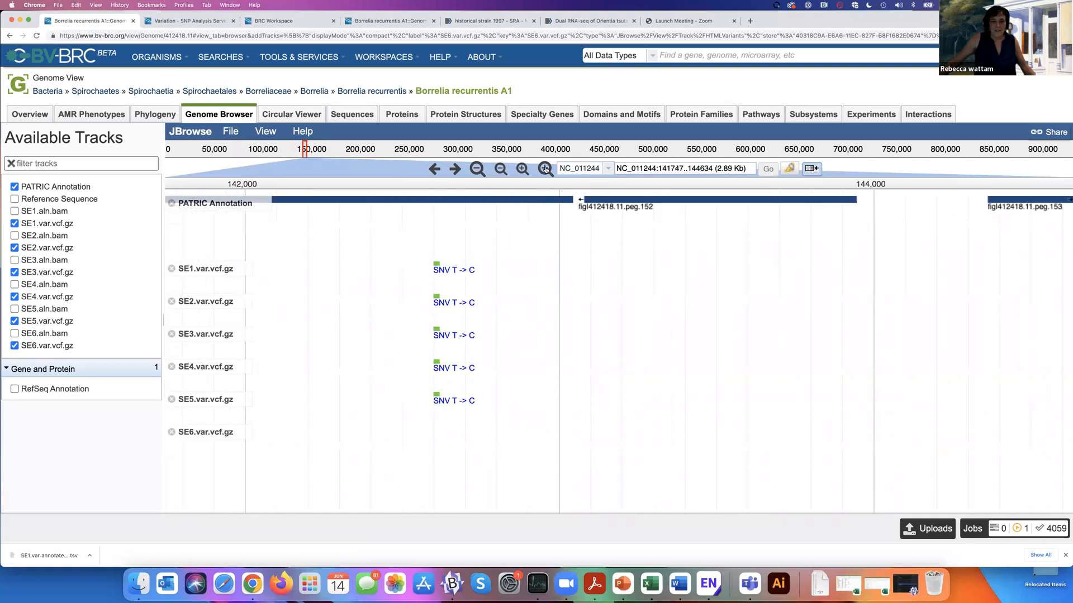
left_click_drag(538, 337, 706, 335)
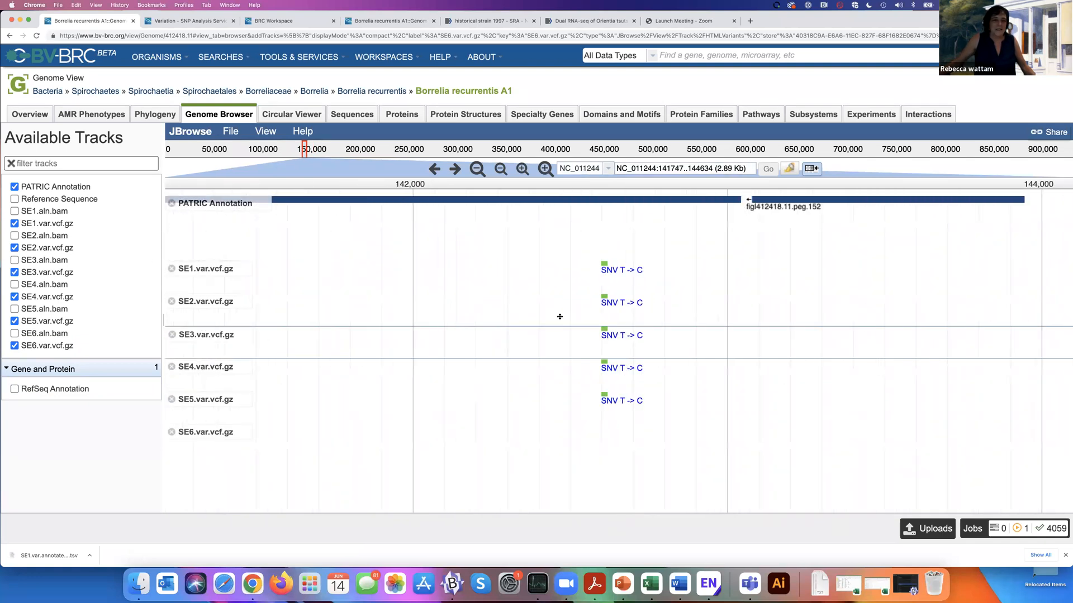
Step: Show the Reference Sequence track and zoom in to base level around the T -> C variant, at NC_011244:142547..142691
left_click(14, 199)
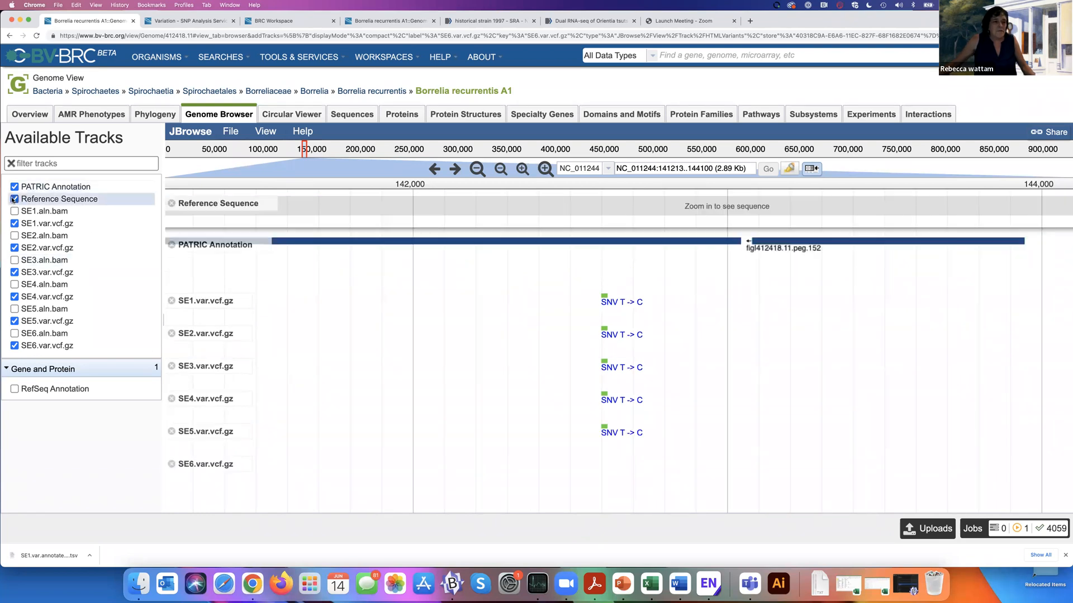
left_click(544, 169)
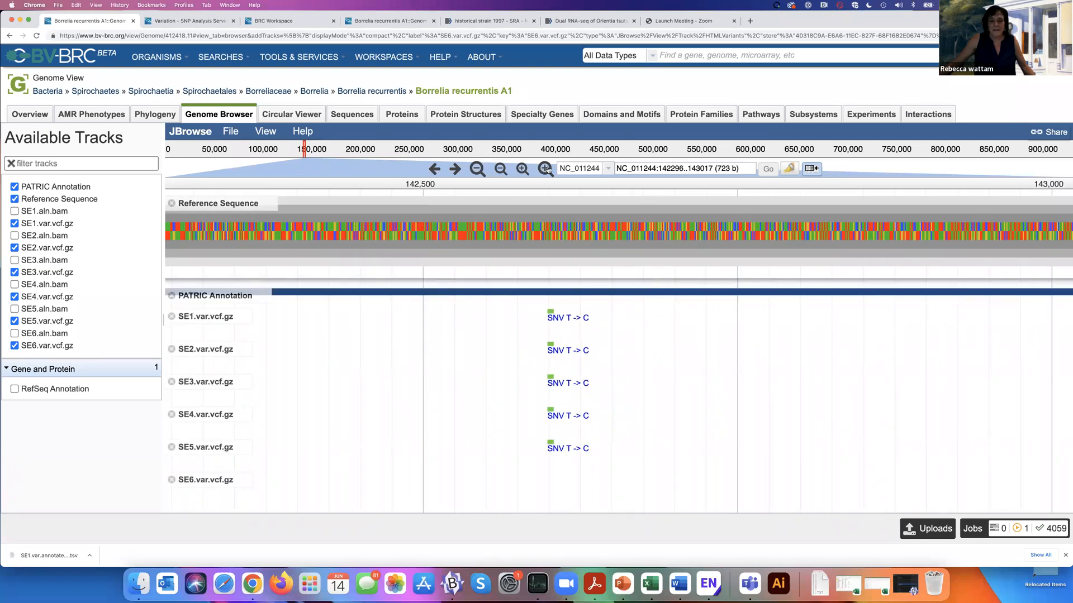
left_click(545, 169)
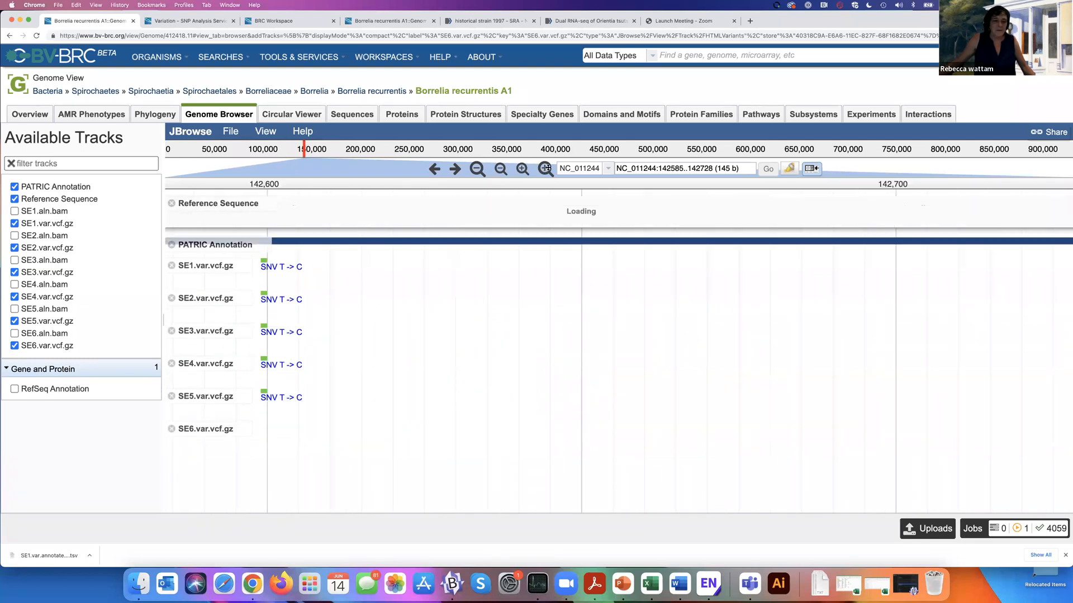
left_click_drag(412, 398, 648, 384)
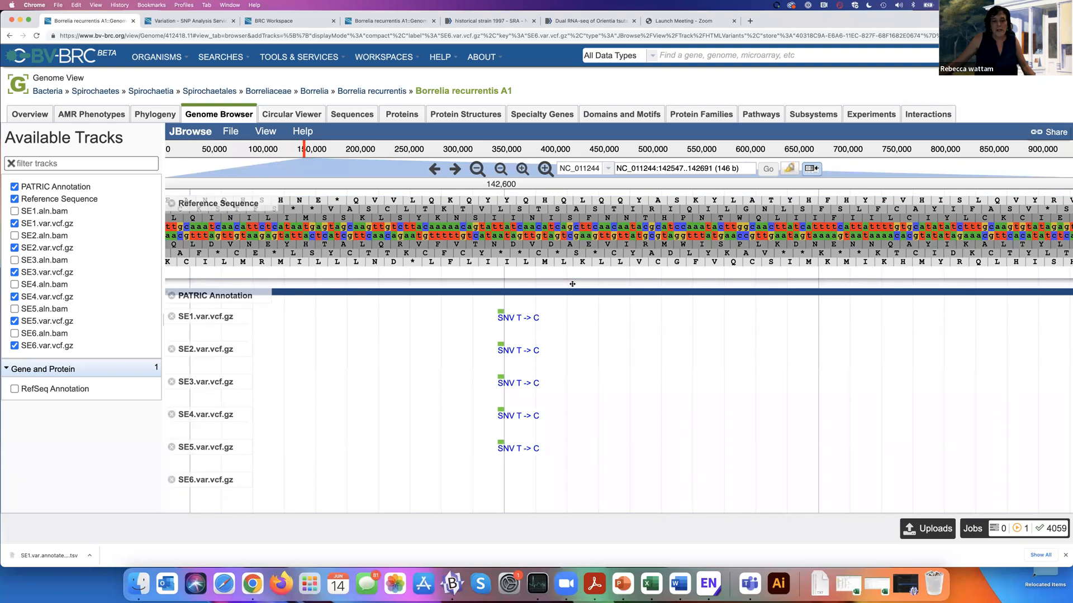
Step: Hide the variant tracks SE2.var.vcf.gz through SE6.var.vcf.gz, keeping only SE1.var.vcf.gz displayed
left_click(14, 345)
left_click(14, 320)
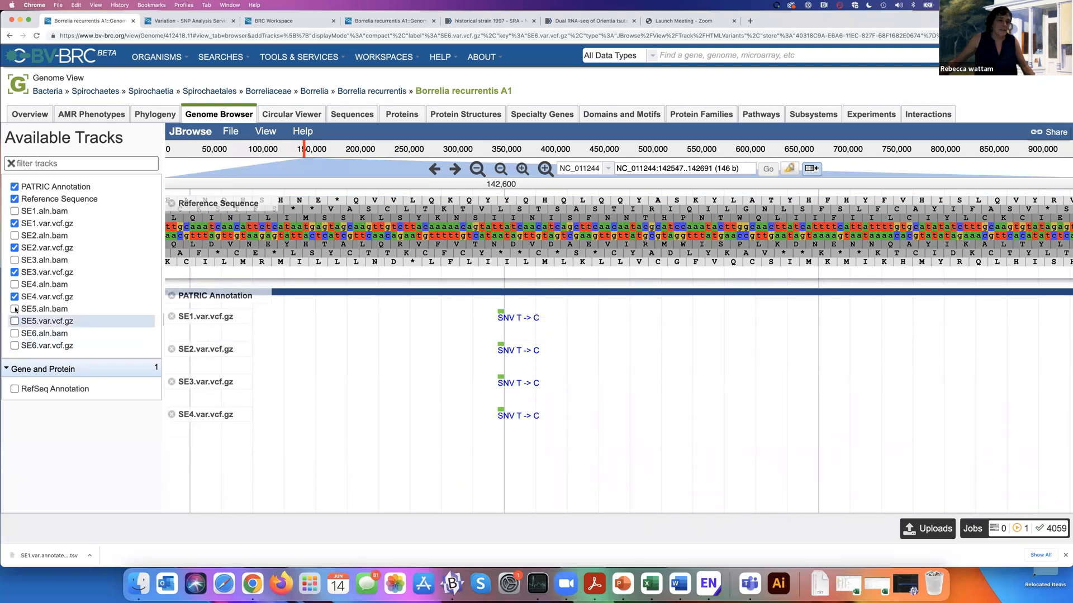
left_click(14, 297)
left_click(14, 272)
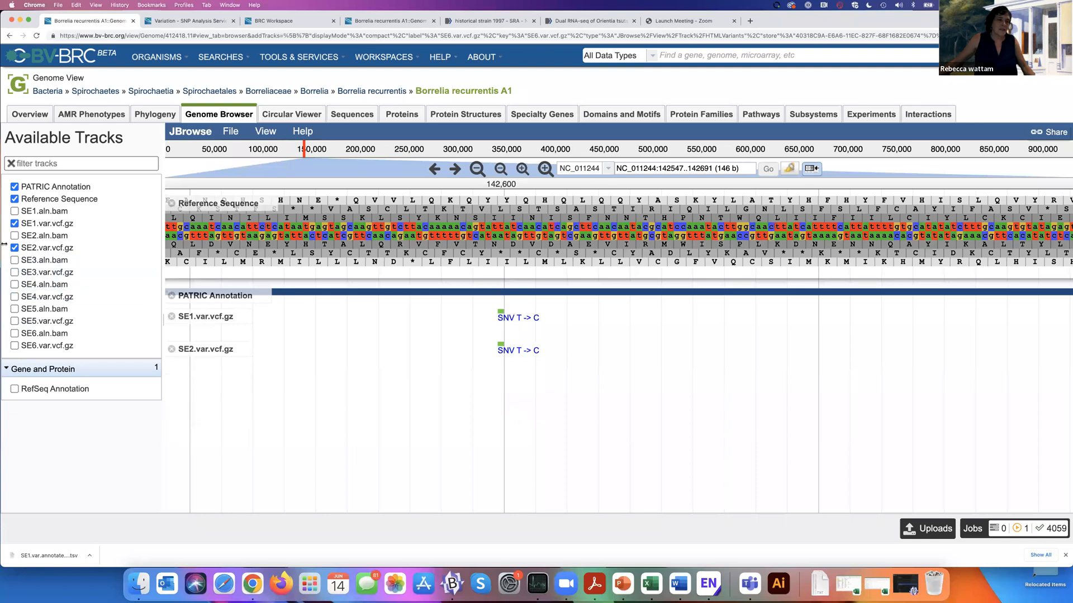
left_click(15, 248)
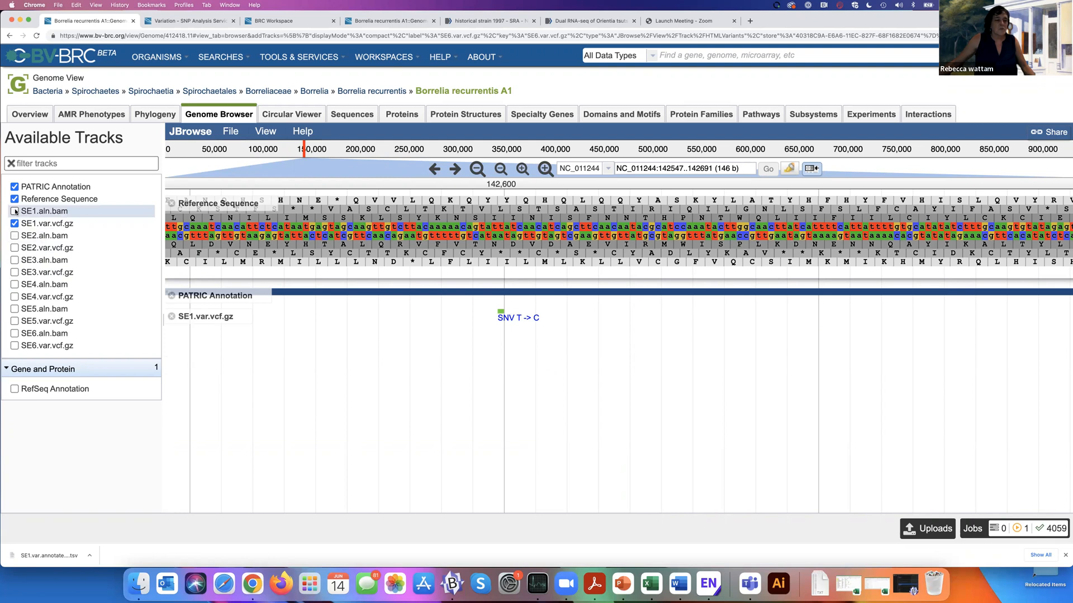
Step: Display the SE1.aln.bam alignment track, hide its reads aligned to the forward strand, and check which annotated gene contains the variant
left_click(15, 211)
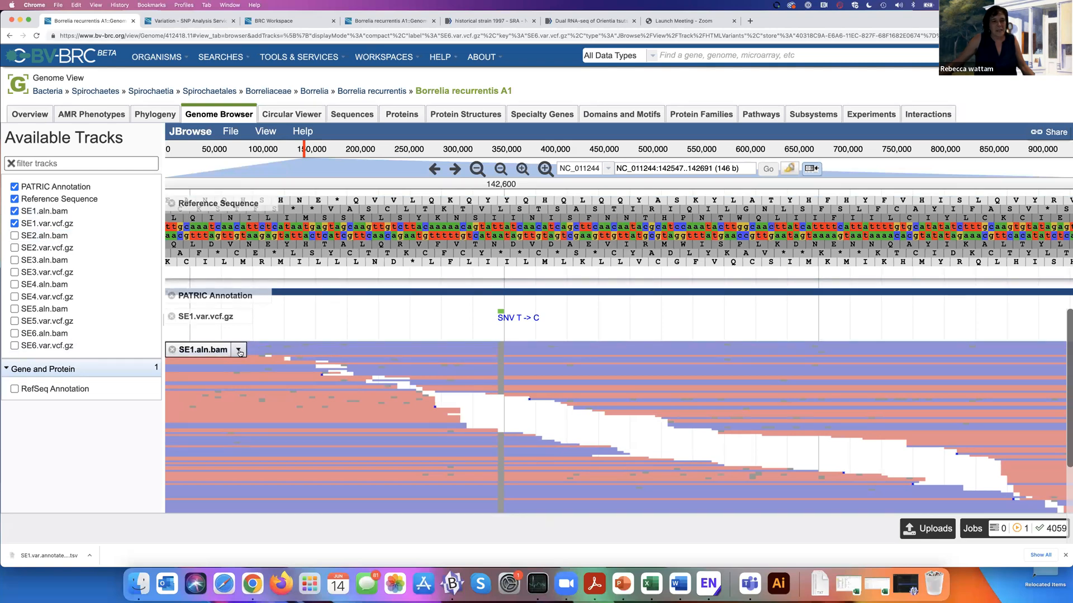
left_click(239, 351)
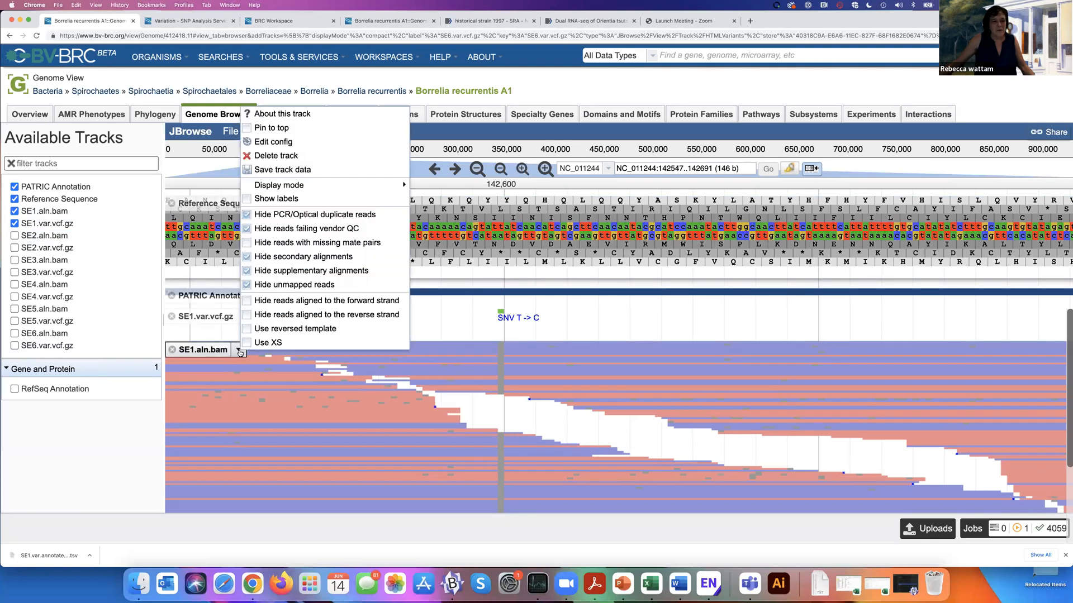
left_click(248, 301)
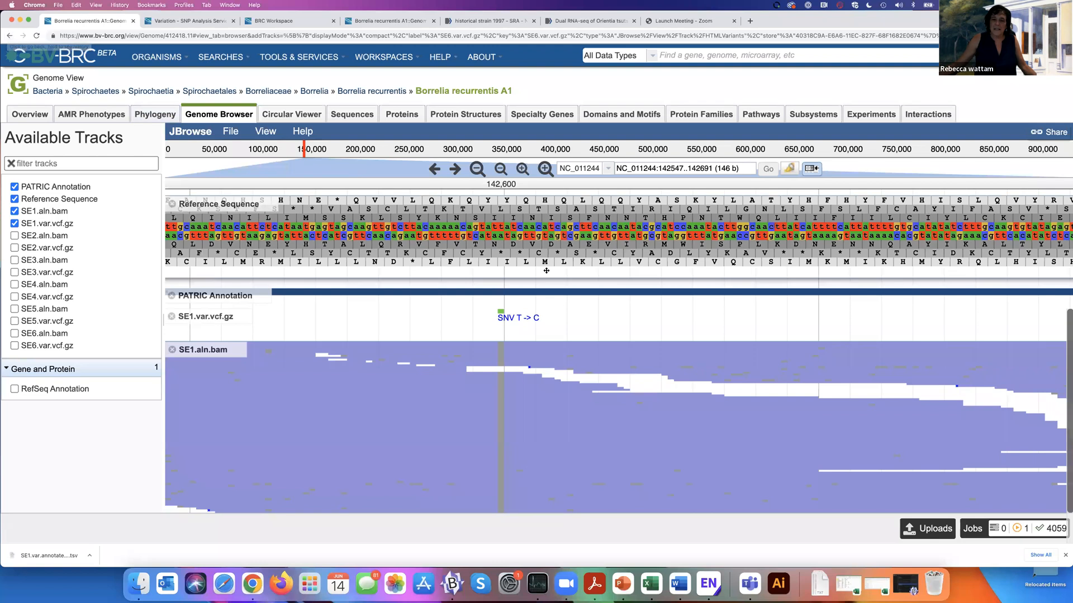
mouse_move(565, 293)
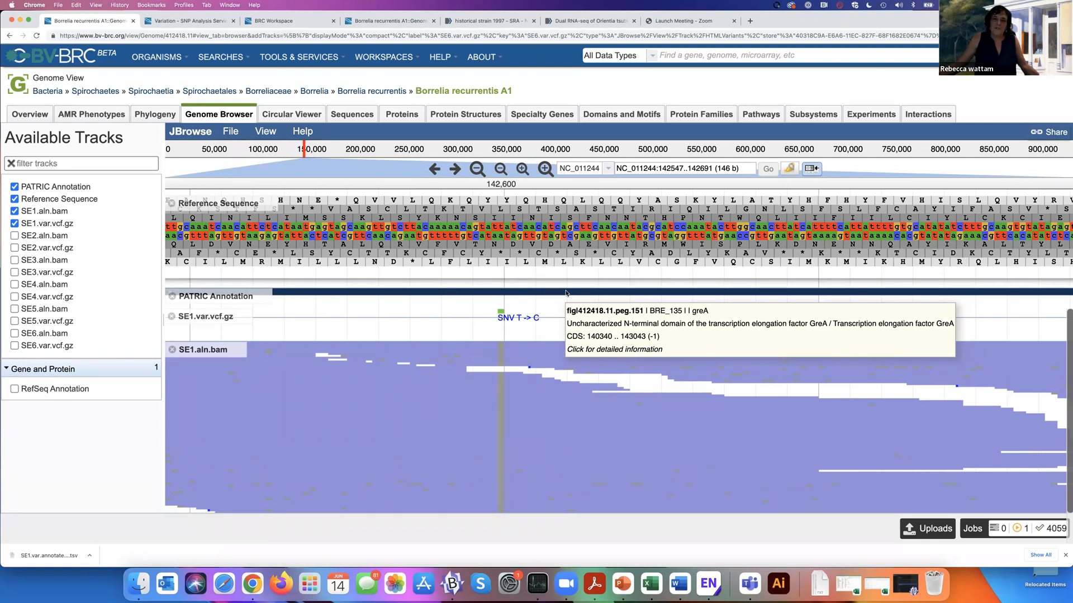
Step: Return to the variation job result and view libs.txt to see which read file each SE library represents
left_click(9, 37)
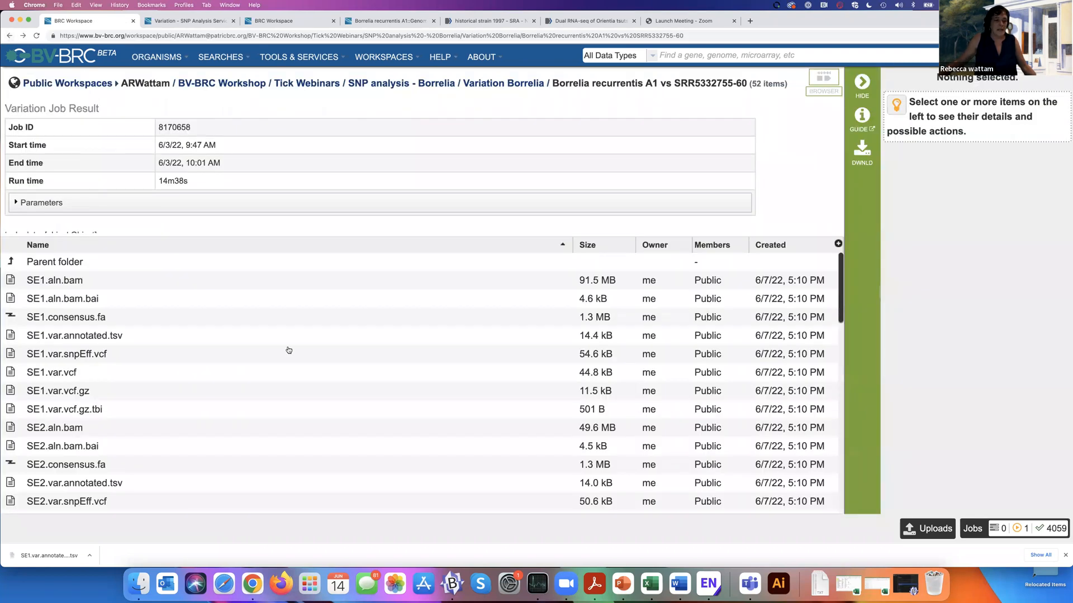
scroll(268, 360, "down", 3)
scroll(268, 360, "down", 15)
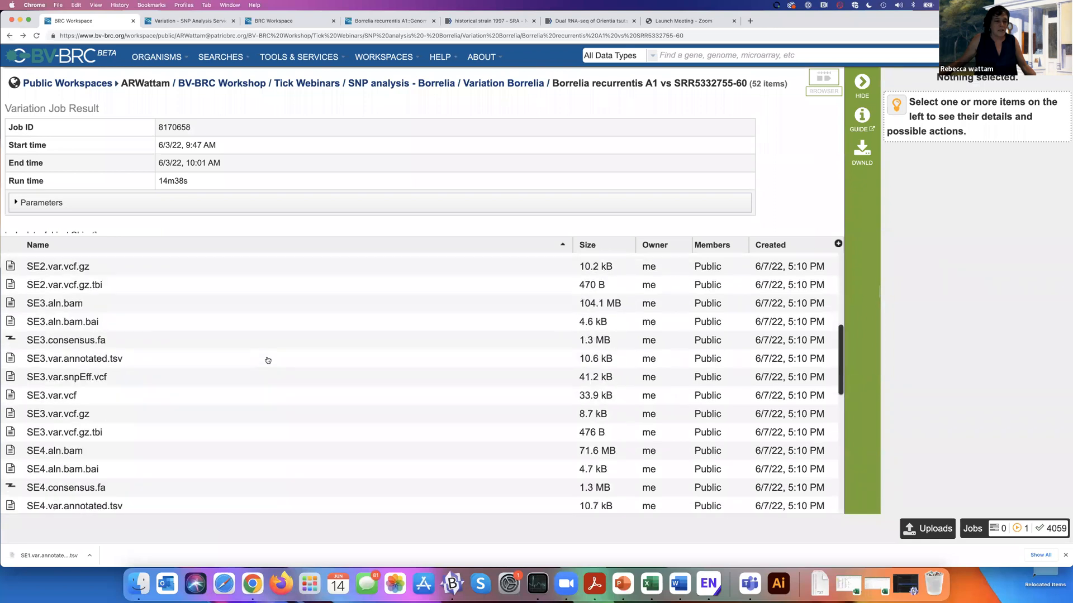
scroll(267, 359, "down", 10)
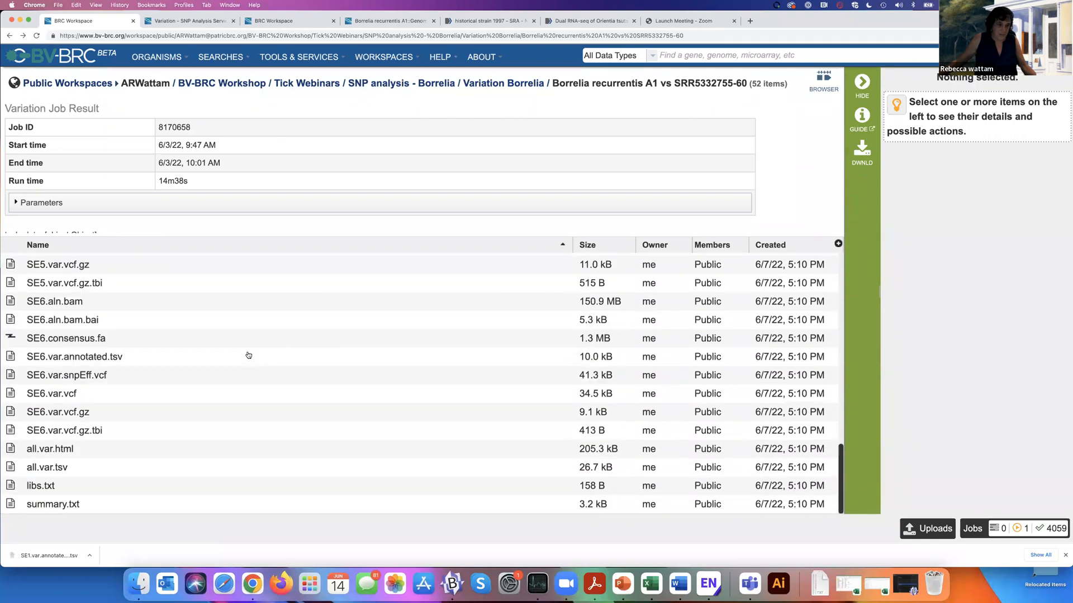
left_click(71, 490)
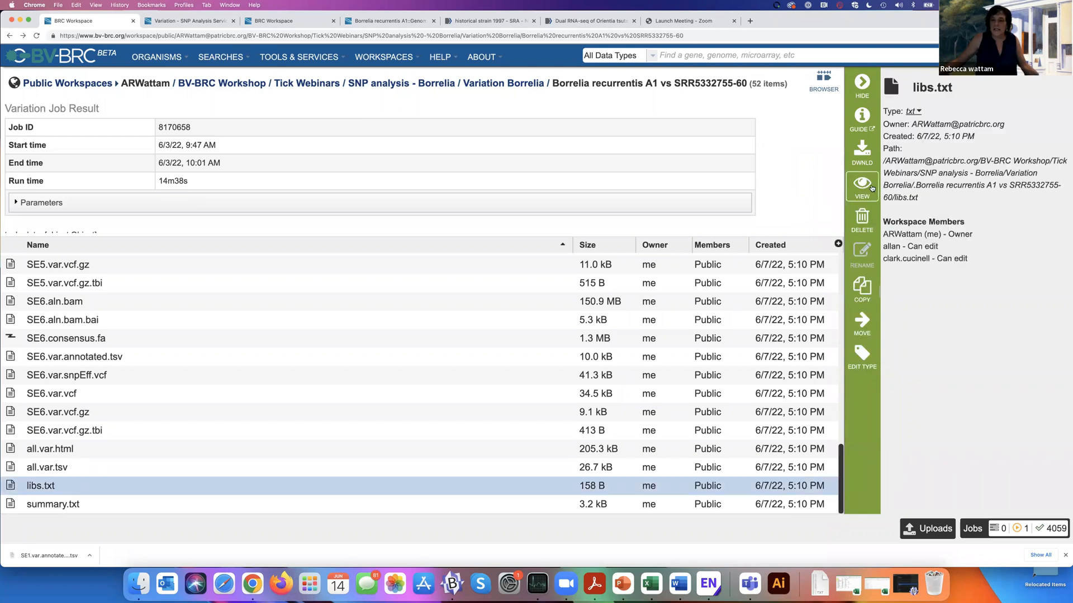
left_click(865, 187)
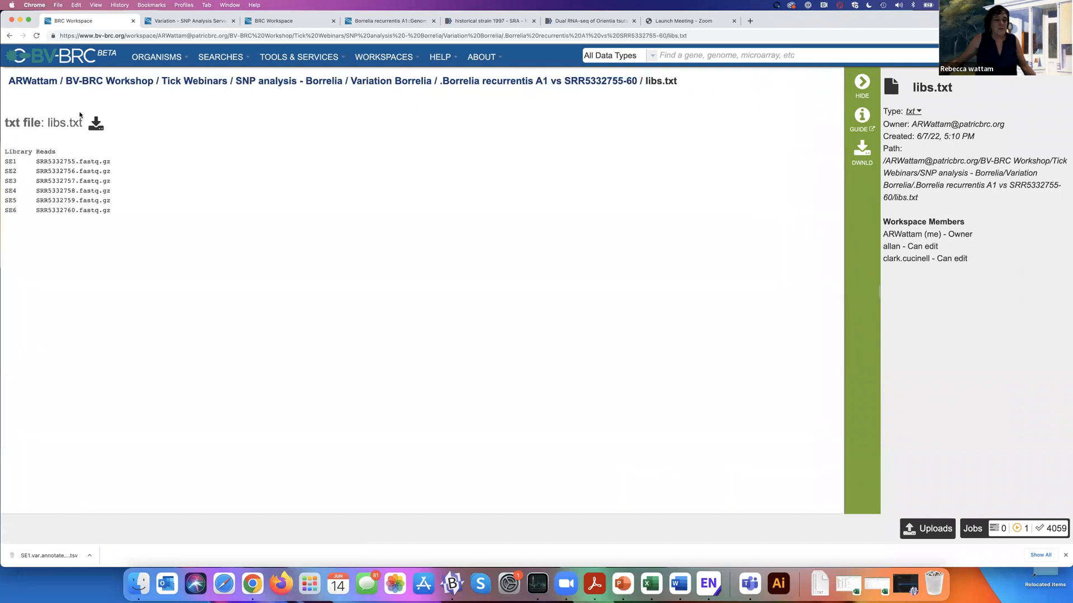
Step: Go back to the Borrelia recurrentis A1 vs SRR5332755-60 output folder and view all.var.html
left_click(546, 82)
scroll(174, 398, "down", 10)
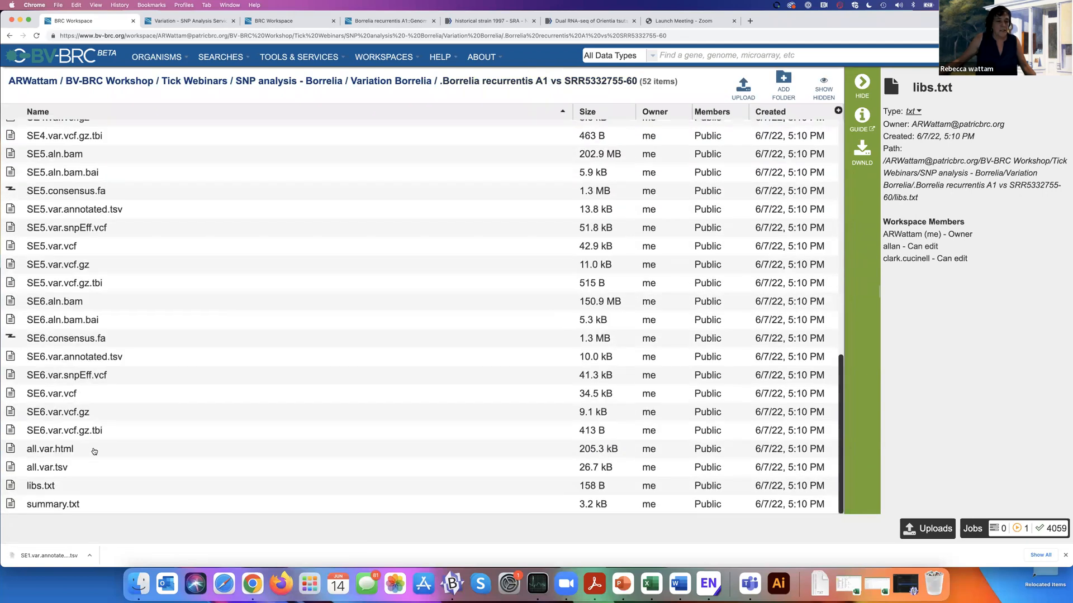
left_click(94, 451)
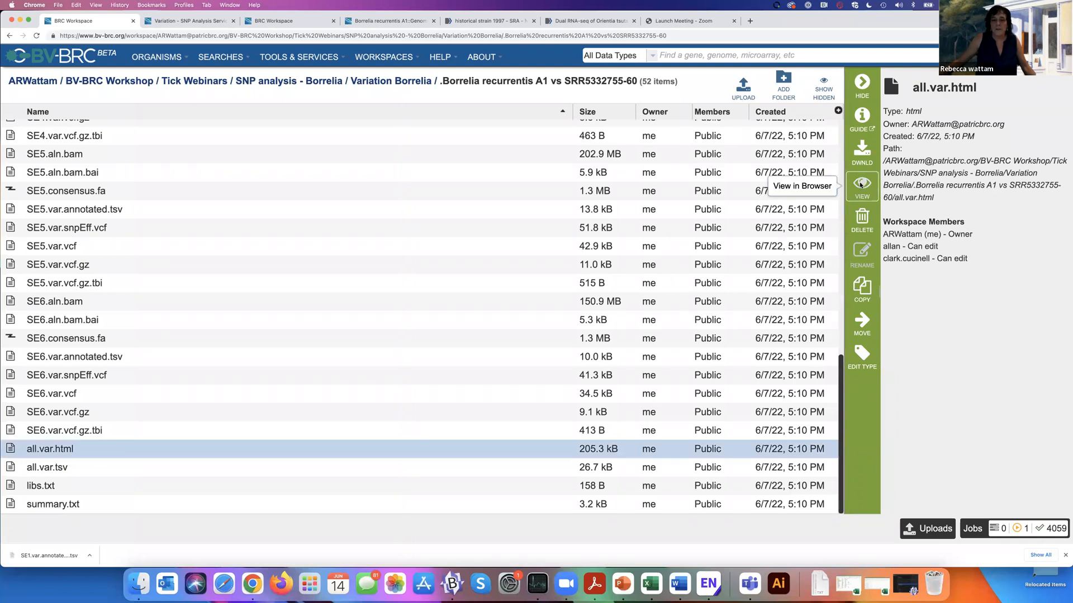
left_click(860, 182)
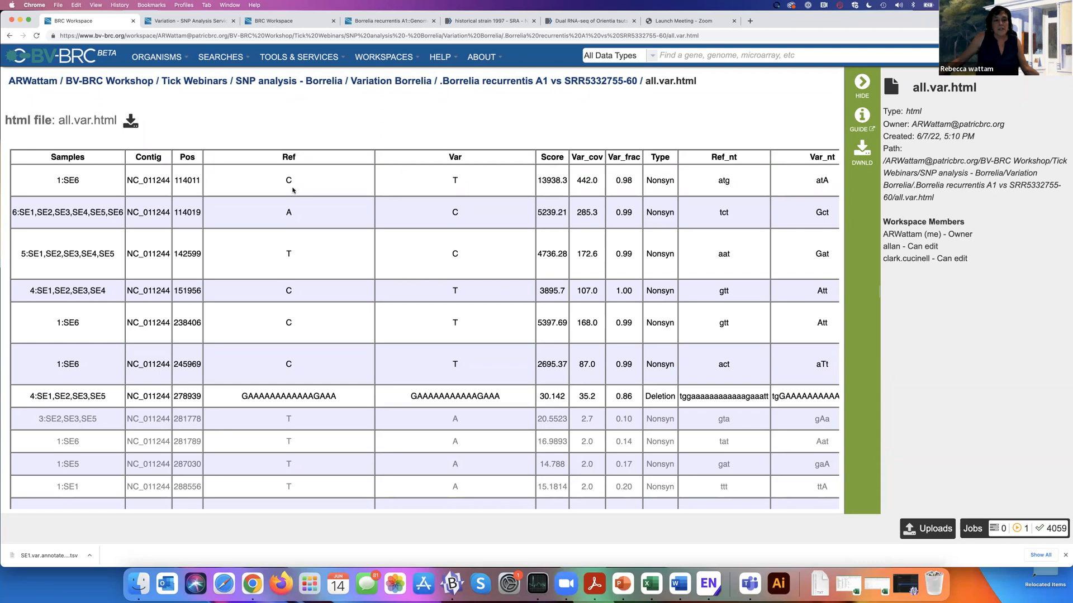
Step: Hide the details panel, examine the variant table's columns through snpEff_impact, and open the feature page for the fliG-1 gene, fig|412418.11.peg.240
scroll(291, 190, "right", 5)
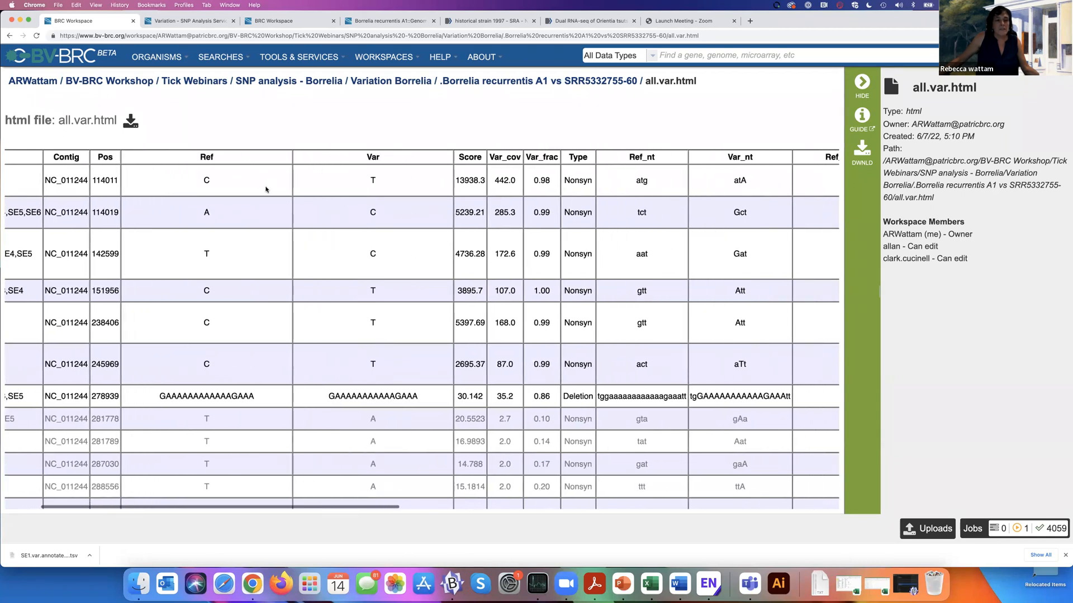
left_click(862, 84)
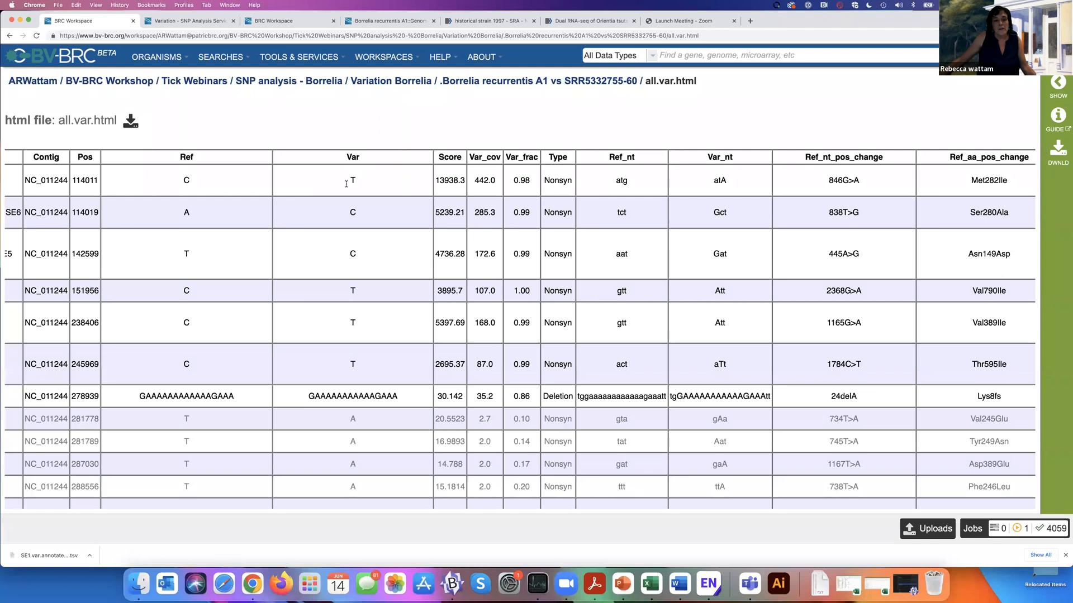
scroll(422, 188, "right", 4)
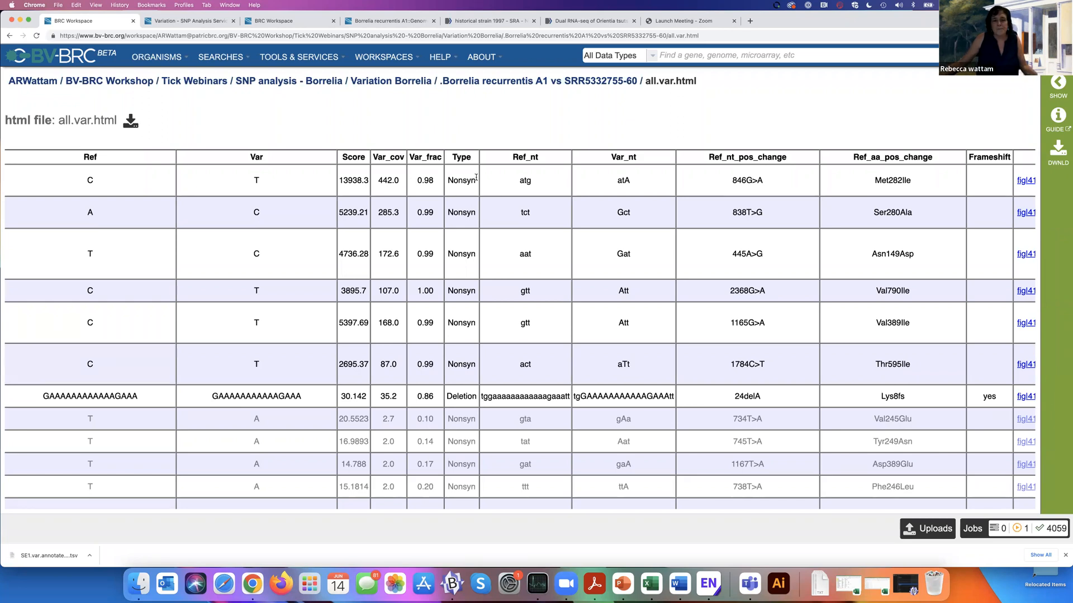
scroll(449, 188, "right", 4)
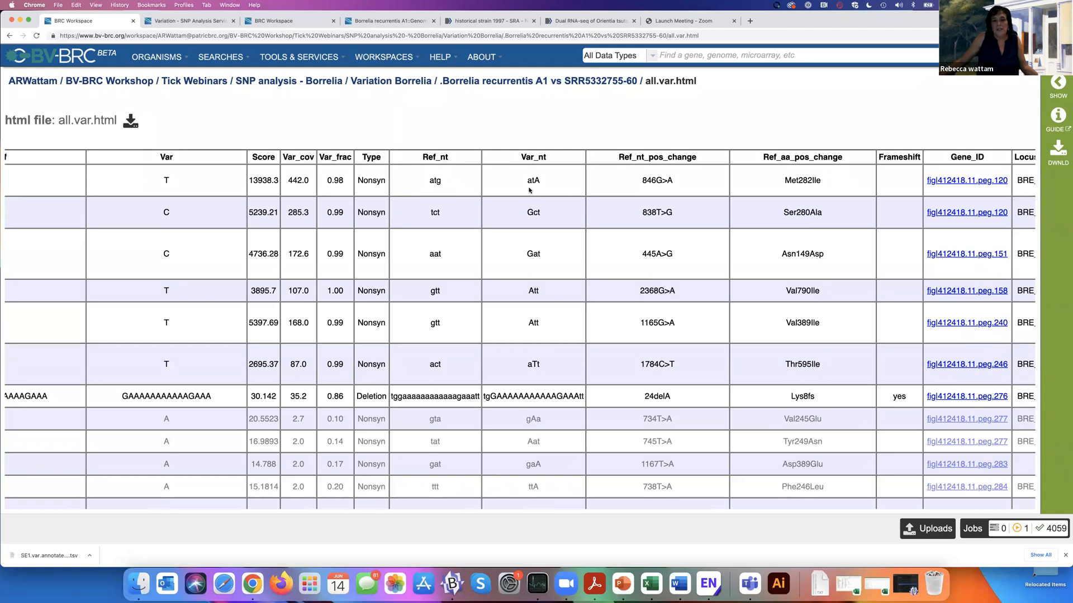
scroll(545, 187, "right", 5)
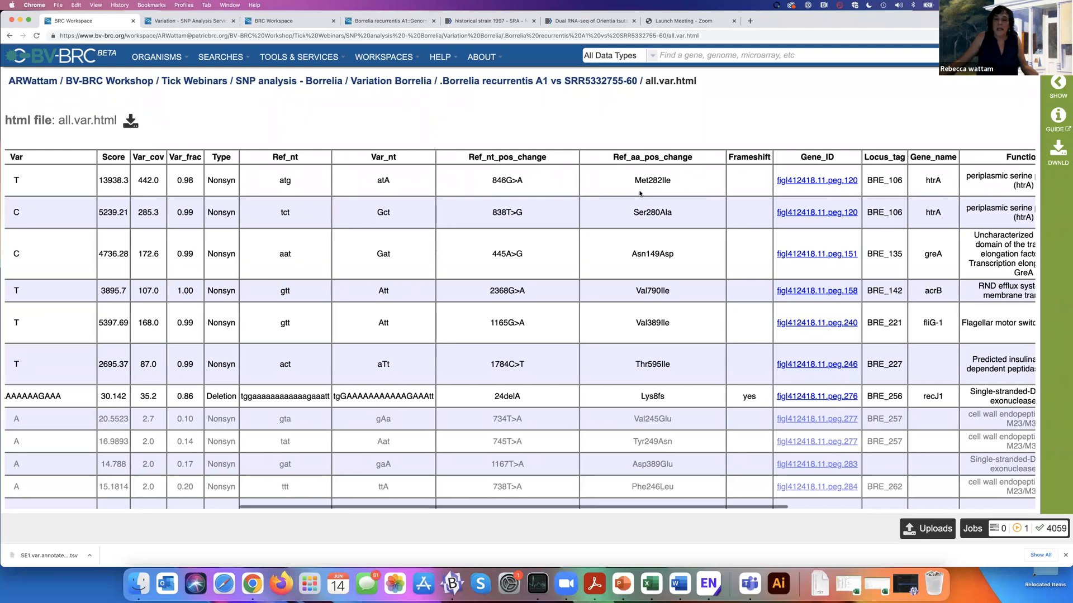
scroll(615, 193, "right", 3)
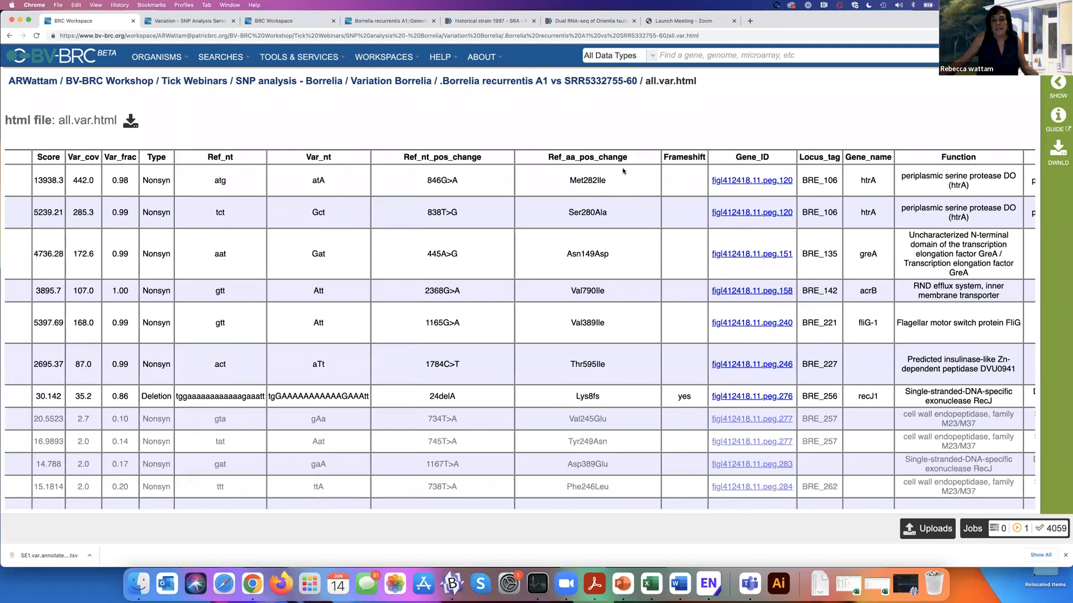
scroll(610, 183, "right", 2)
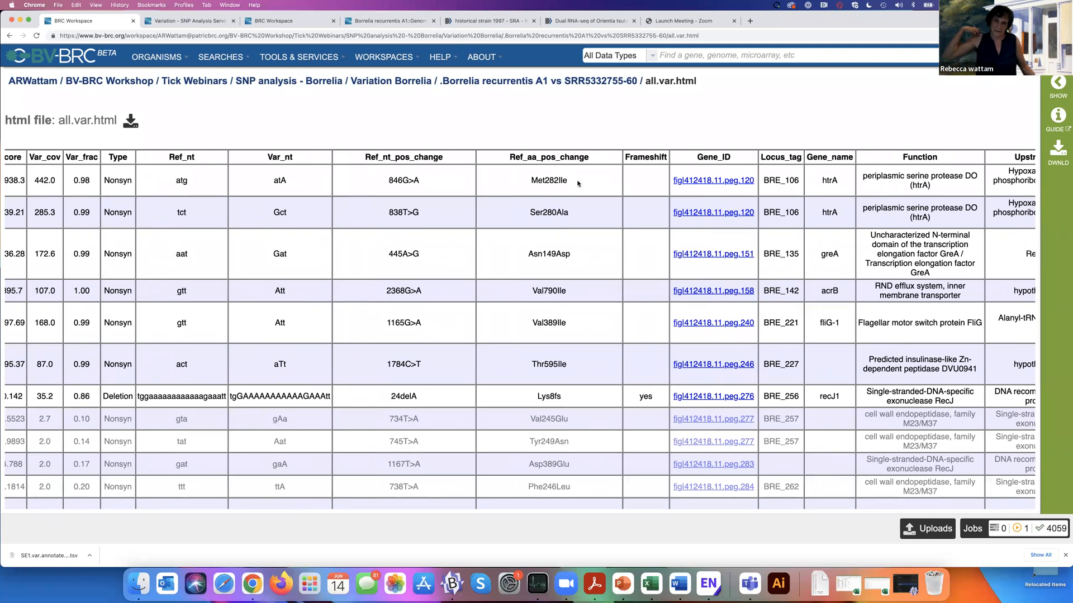
scroll(572, 184, "right", 3)
scroll(571, 184, "right", 3)
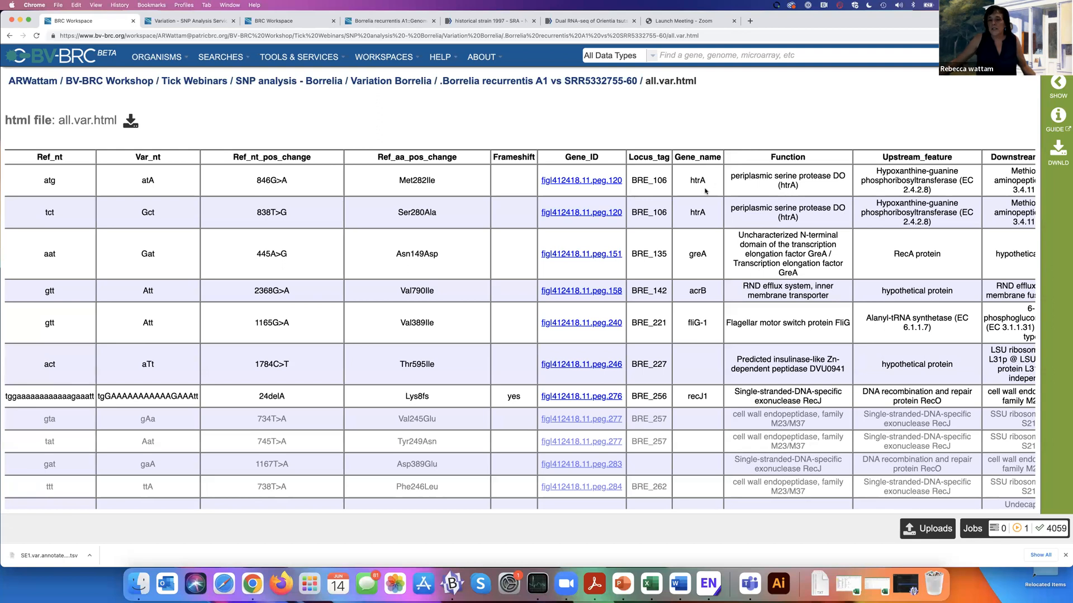
scroll(903, 190, "right", 5)
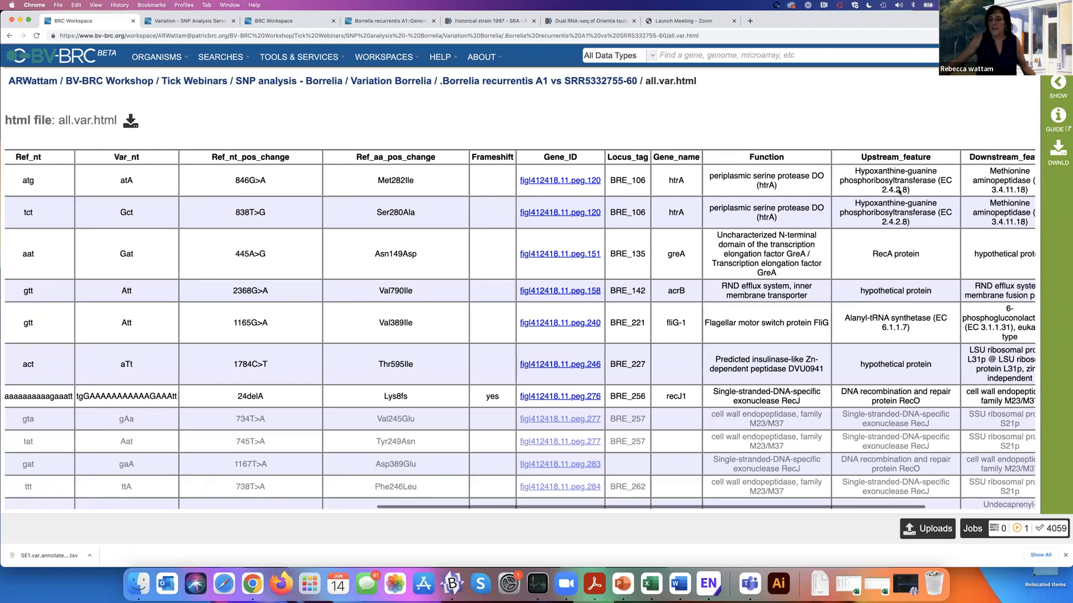
scroll(831, 192, "right", 3)
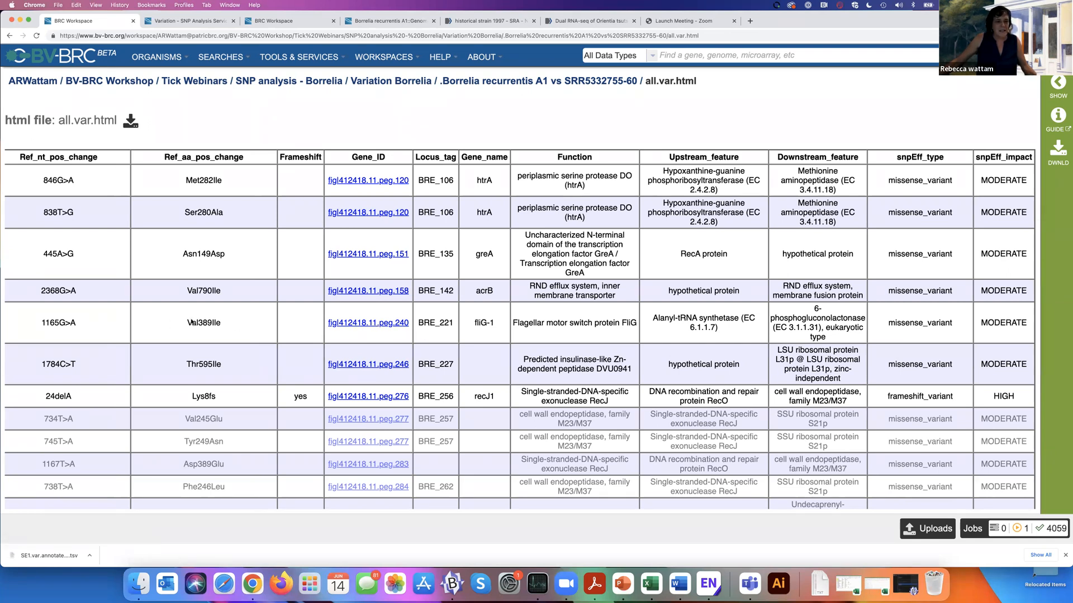
left_click(366, 324)
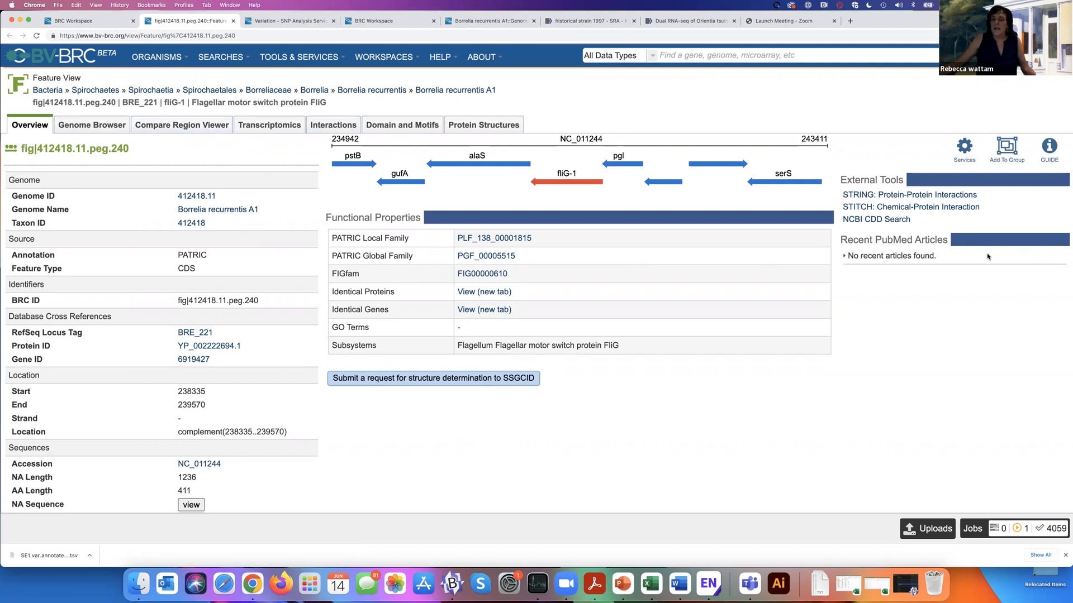
Step: Run the NCBI CDD search for the fliG-1 protein and inspect the query sequence and FliG domain hit
left_click(874, 221)
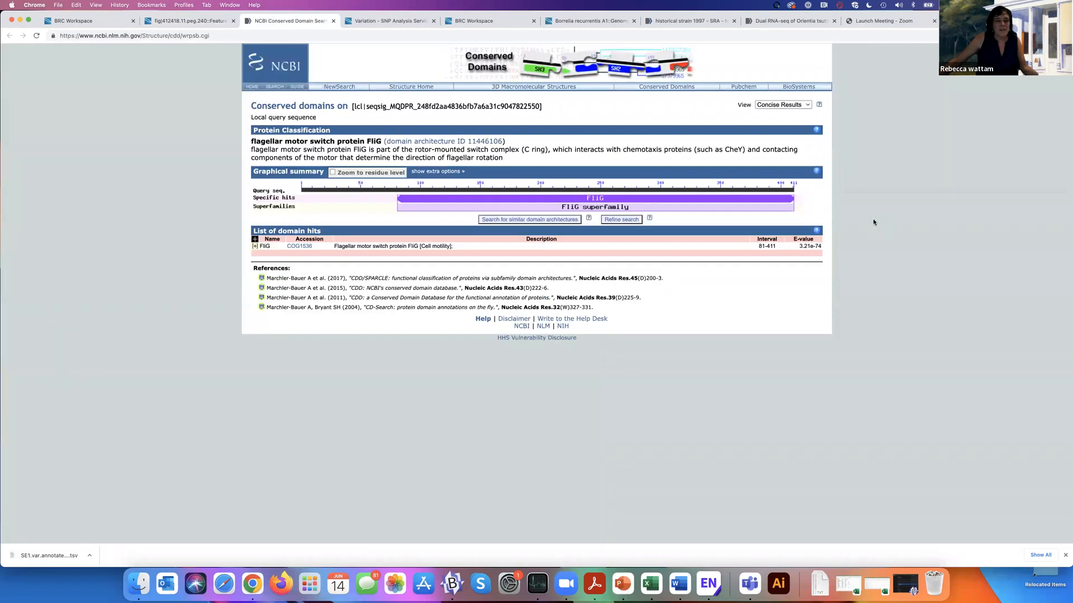
left_click(733, 191)
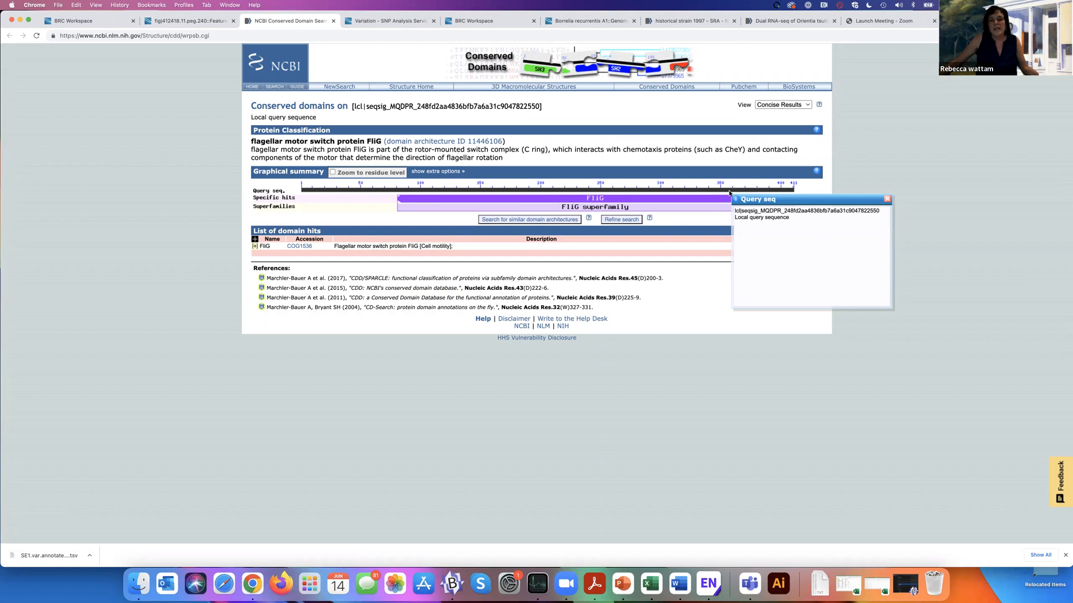
left_click(711, 199)
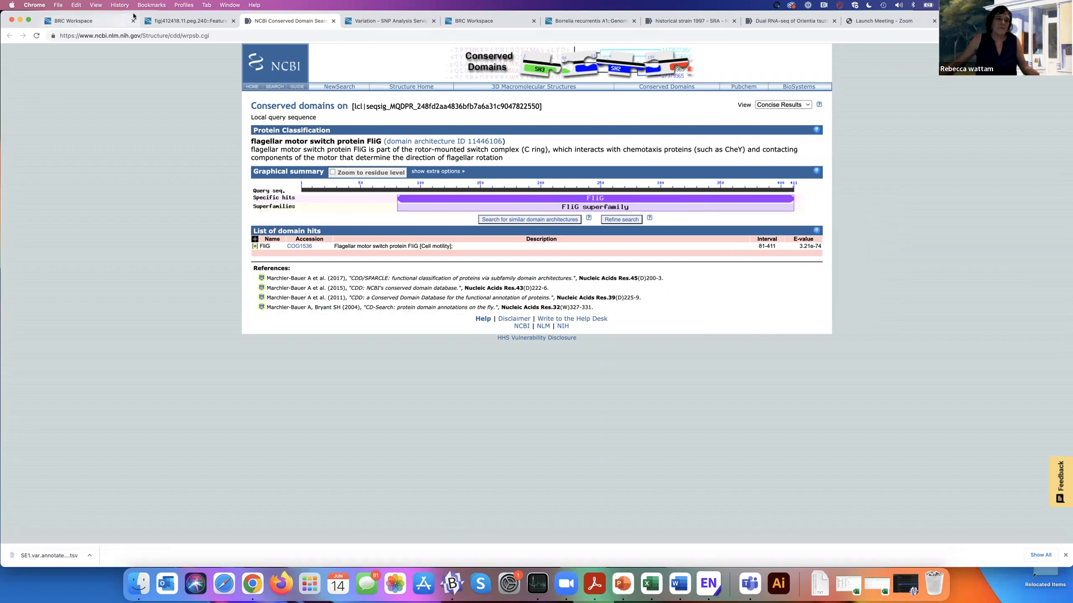
Step: Return to the Borrelia recurrentis A1 vs SRR5332755-60 output folder and view SE1.var.annotated.tsv
left_click(183, 22)
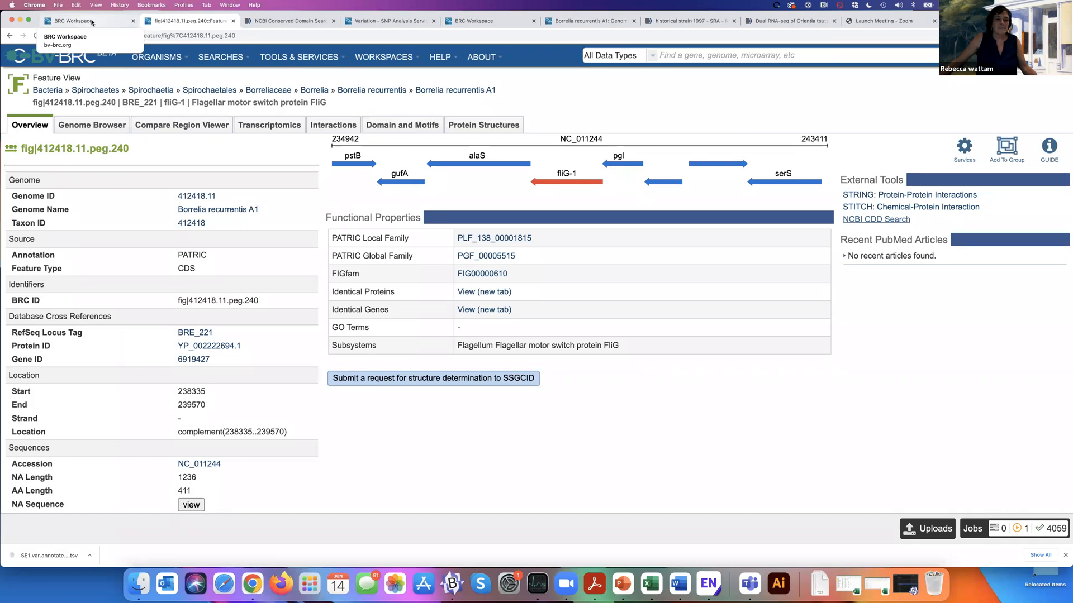
left_click(93, 22)
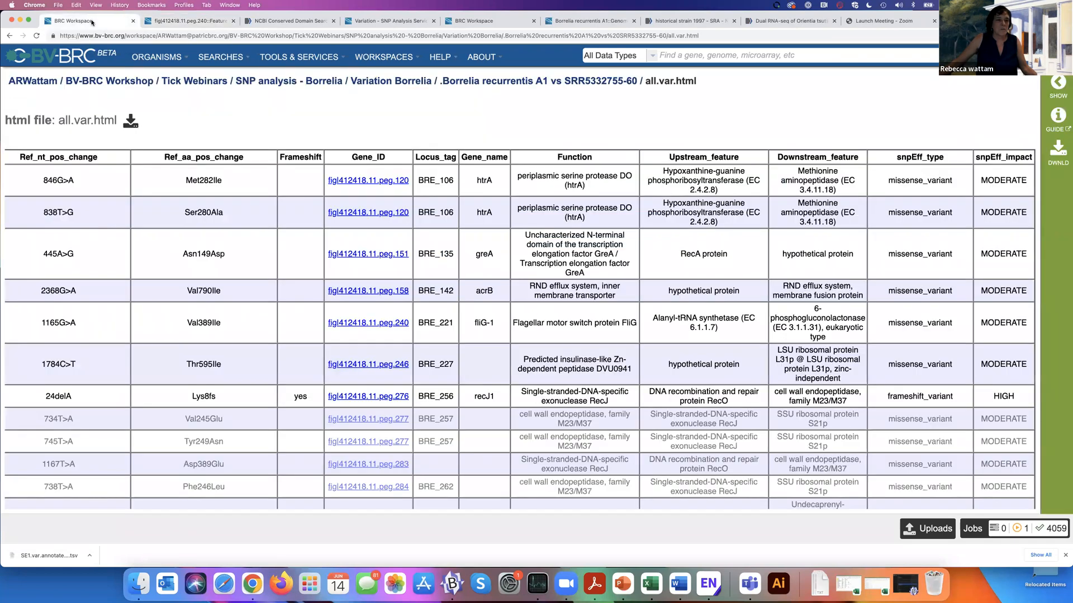
left_click(566, 82)
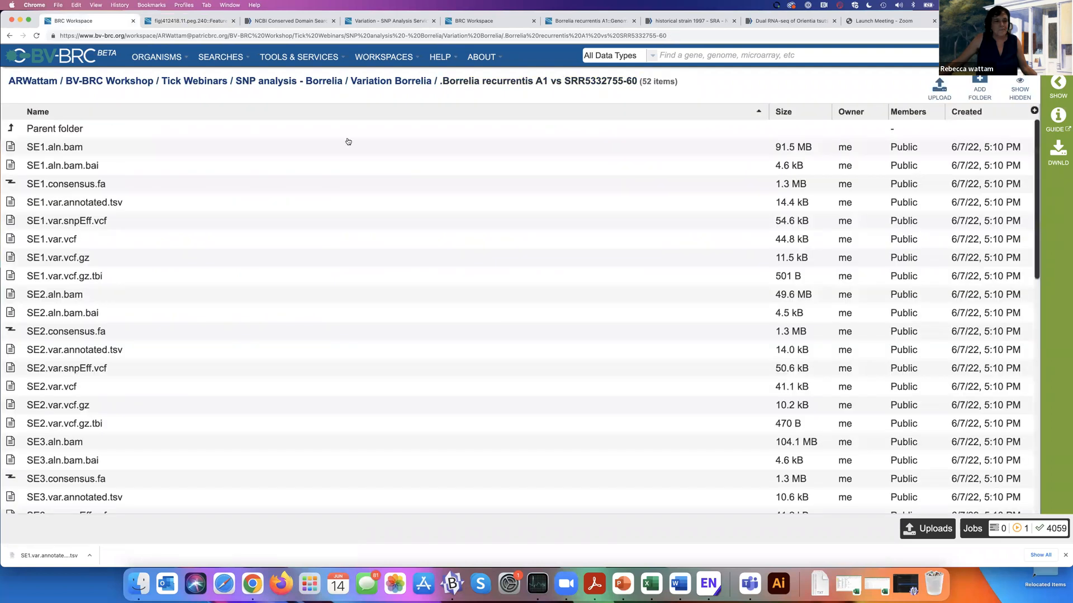
left_click(167, 203)
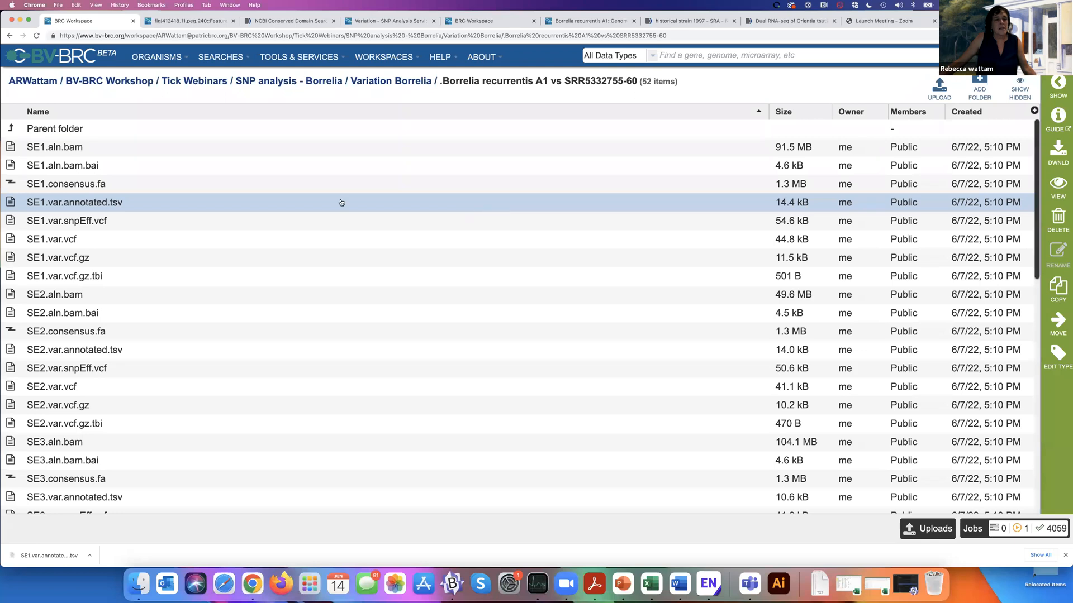
left_click(1059, 184)
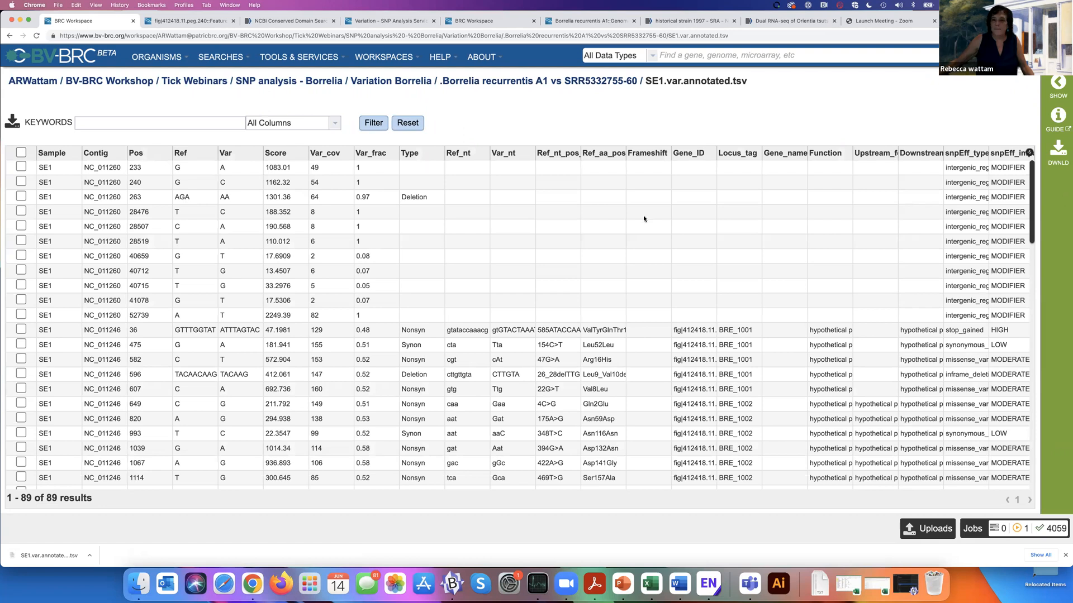
Step: Select all variant rows, check which columns the keyword filter offers, and download the SE1.var.annotated.tsv table
left_click(20, 153)
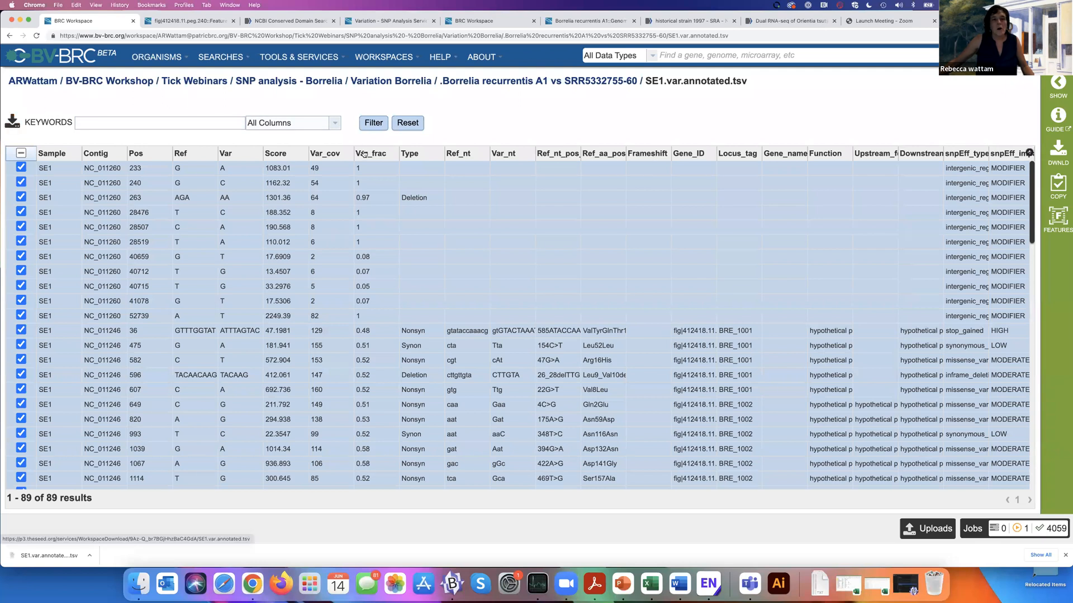
left_click(333, 124)
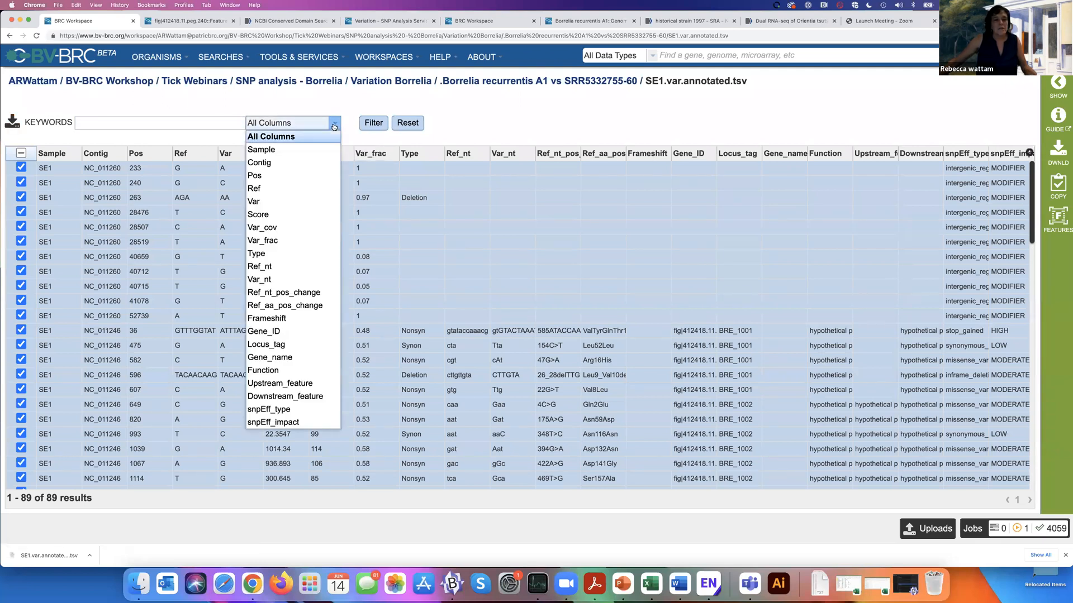
left_click(364, 100)
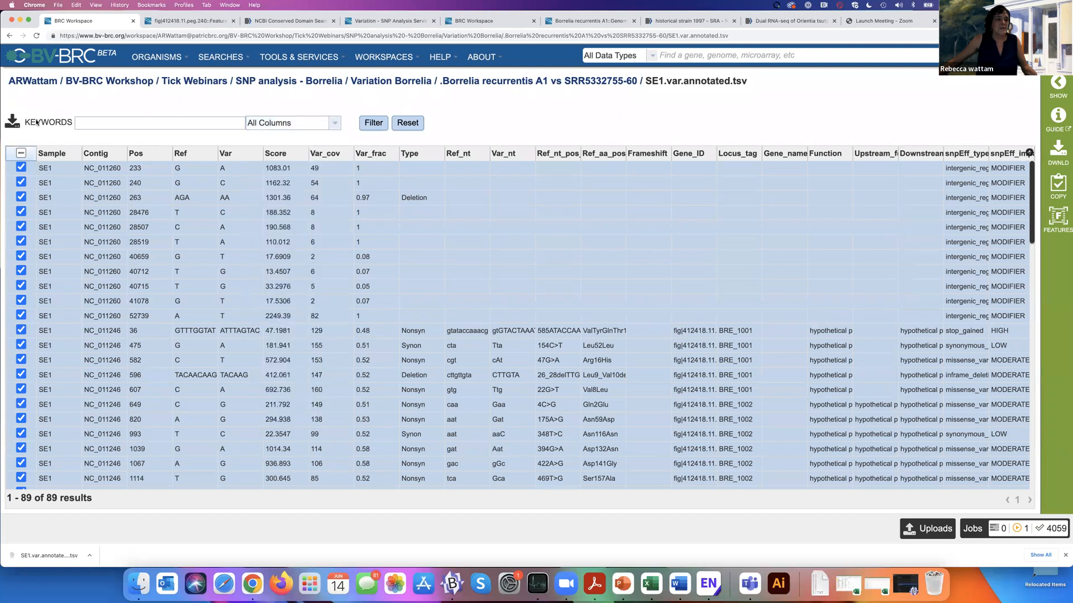
left_click(10, 123)
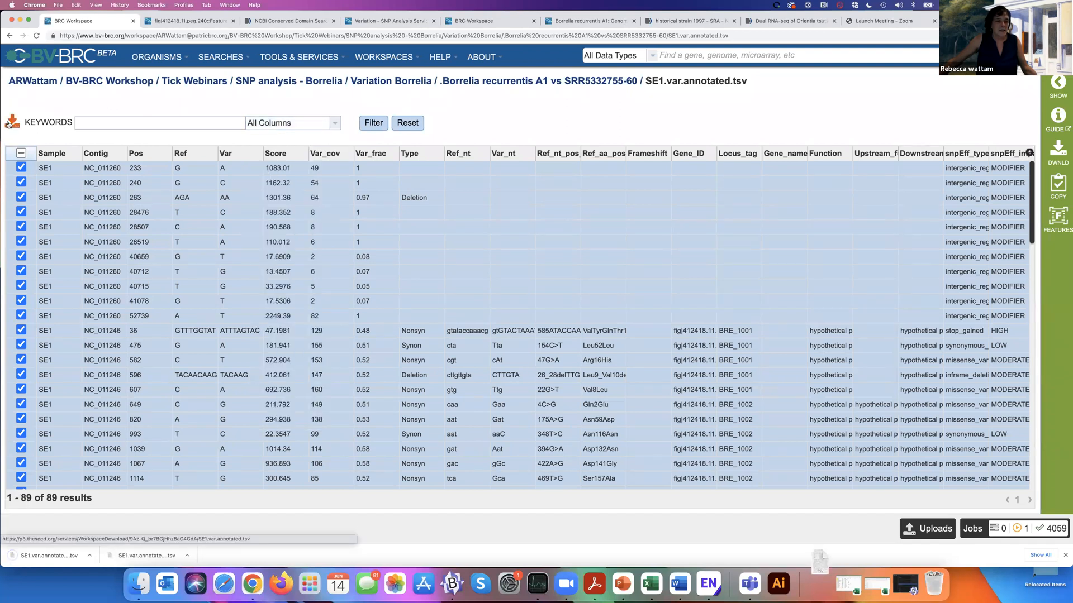
Step: Show the download in Finder and open SE1.var.annotated (2).tsv with Microsoft Excel
left_click(87, 556)
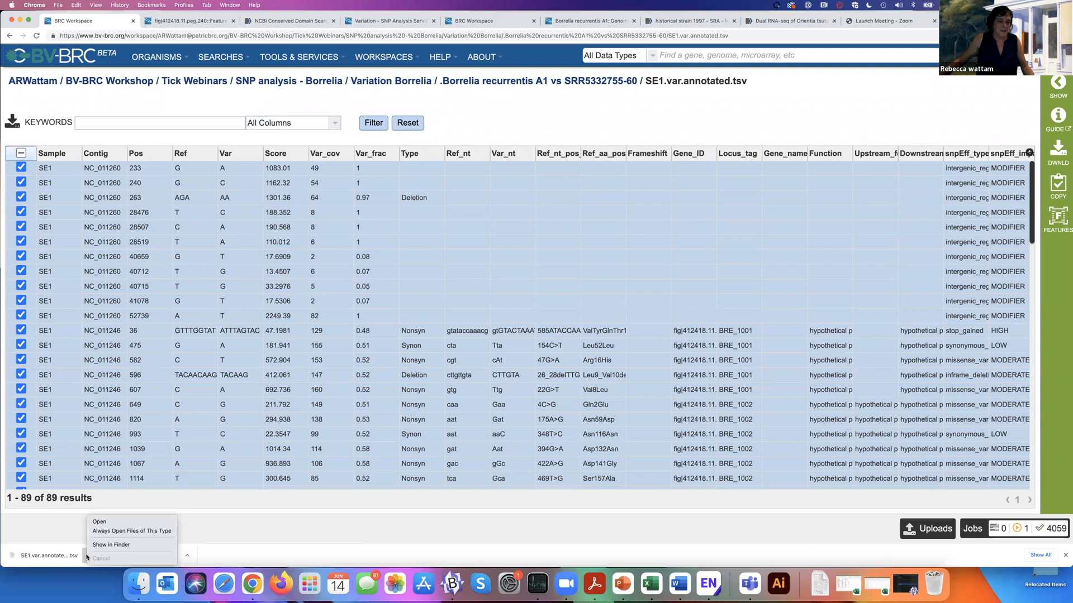
left_click(124, 545)
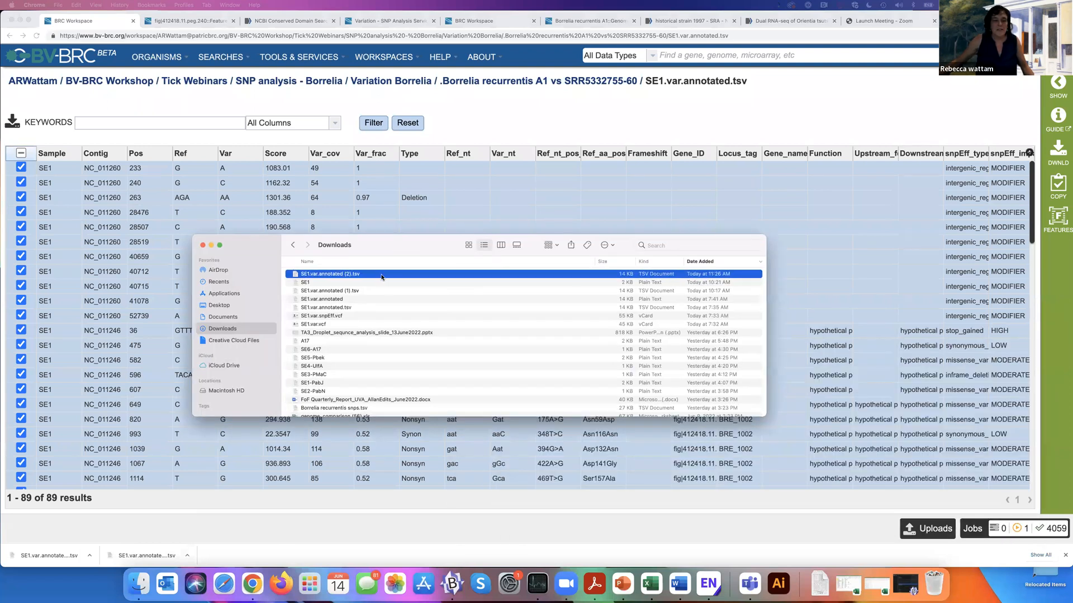
right_click(377, 276)
mouse_move(425, 288)
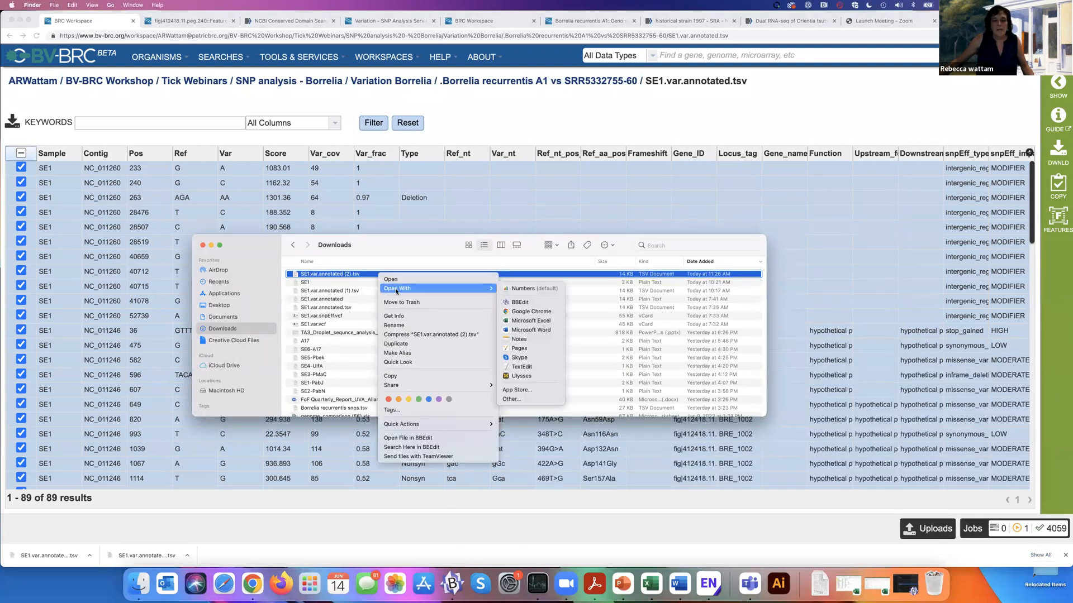
left_click(523, 322)
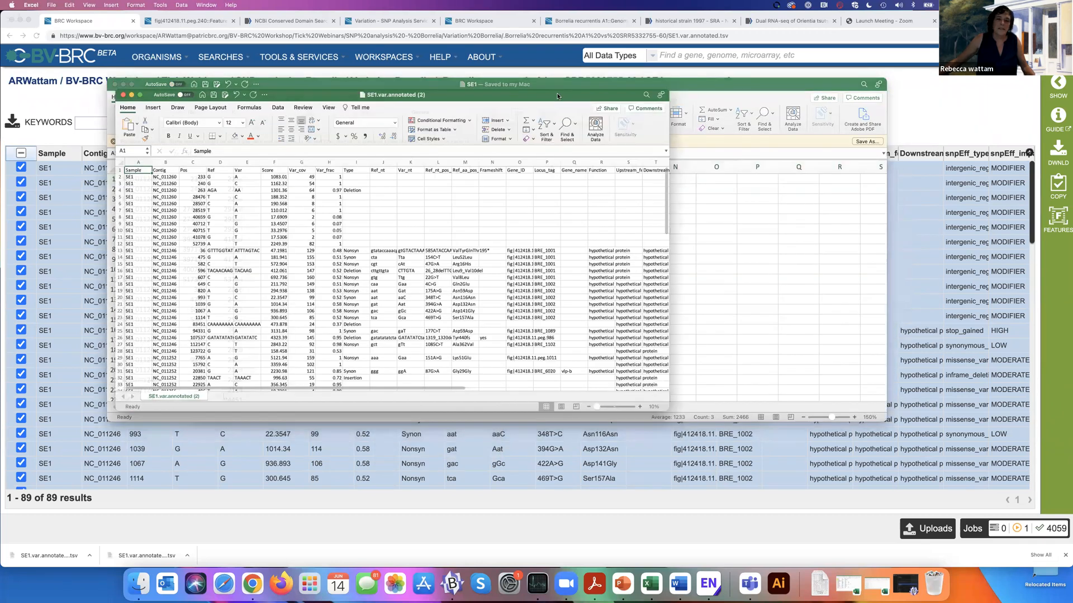
Step: Move the overlapping SE1 workbook out of the way and close the Downloads window
left_click_drag(746, 99, 1072, 109)
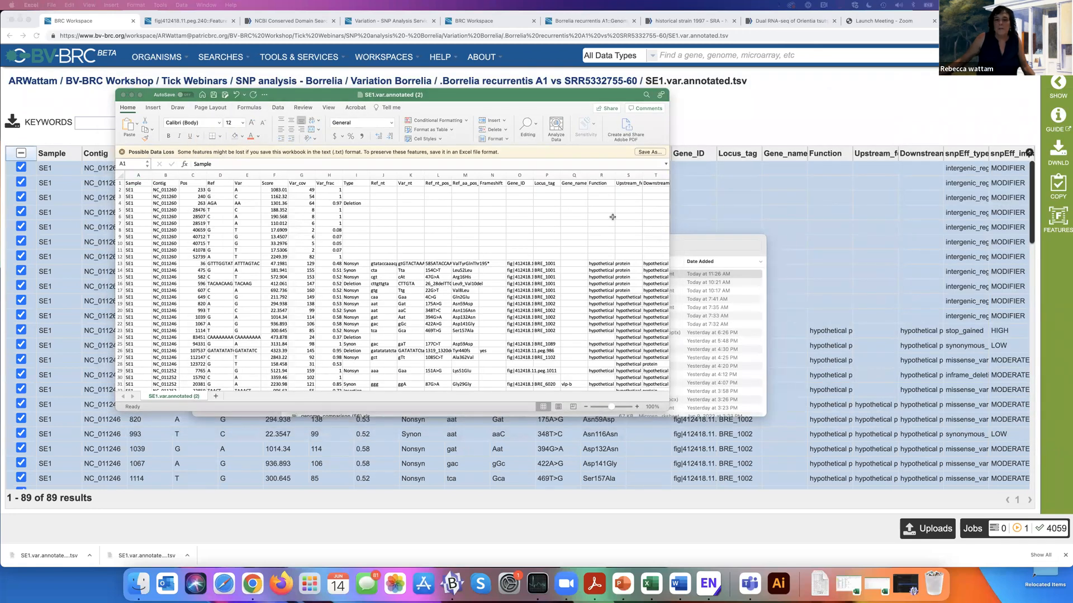
left_click(720, 245)
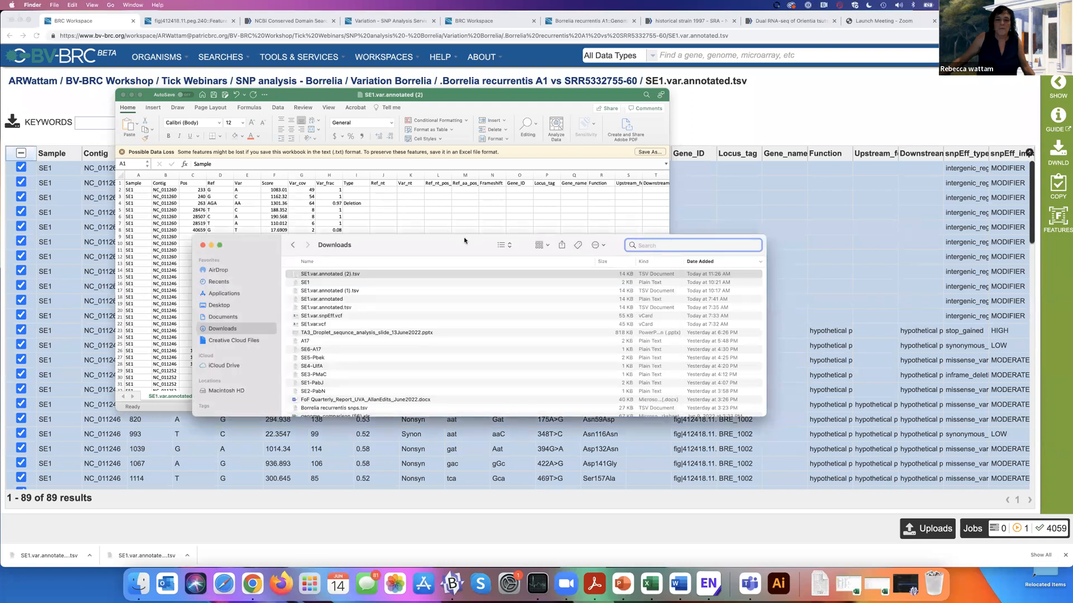
left_click(202, 245)
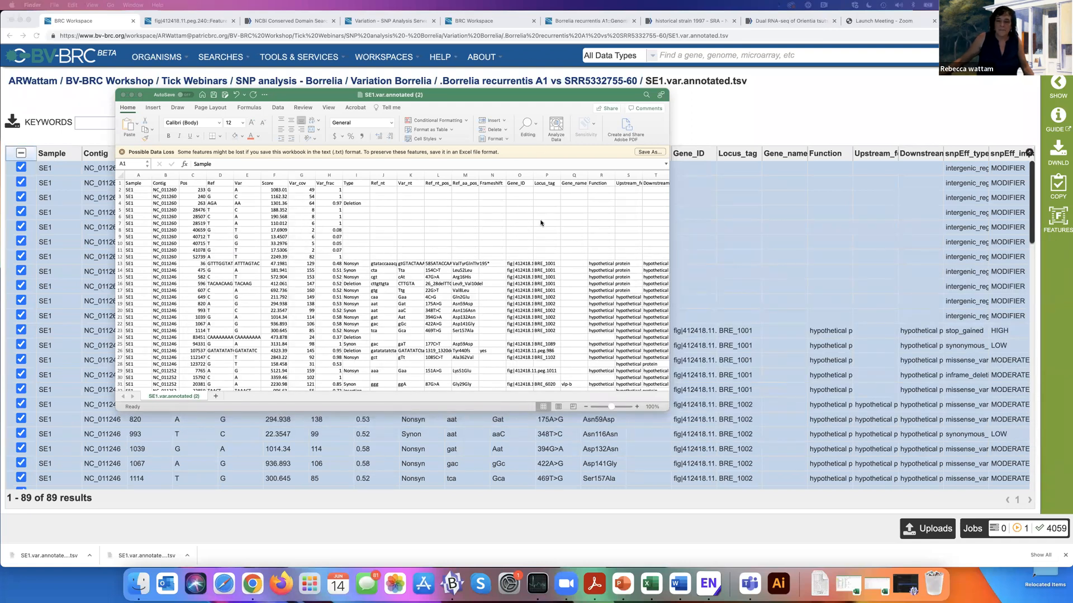
Step: Widen the SE1.var.annotated (2) workbook window and set the sheet's zoom to 150%
left_click_drag(668, 406, 943, 406)
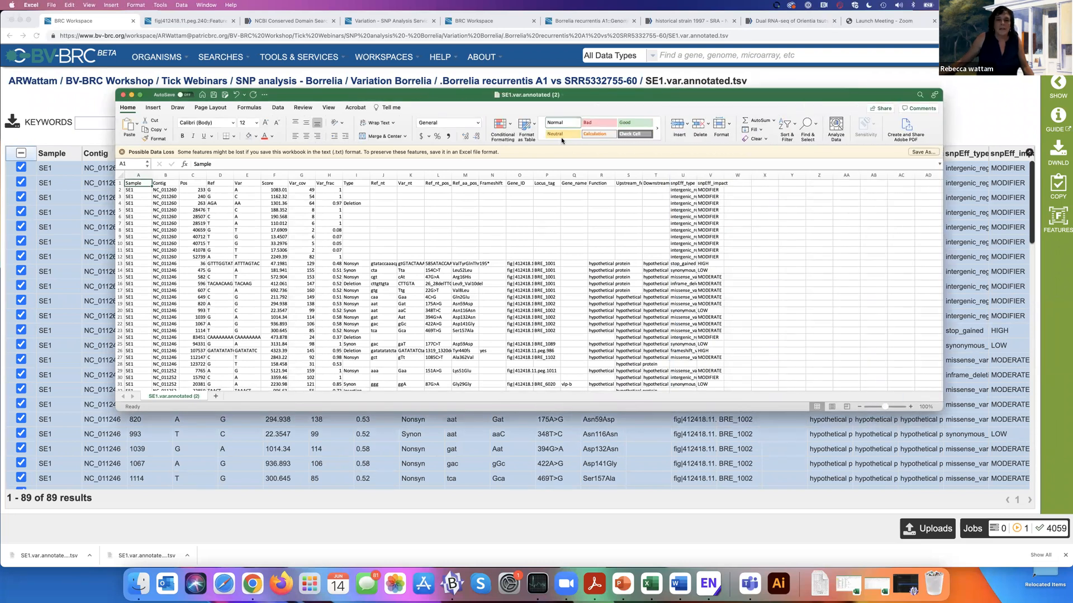
left_click(329, 108)
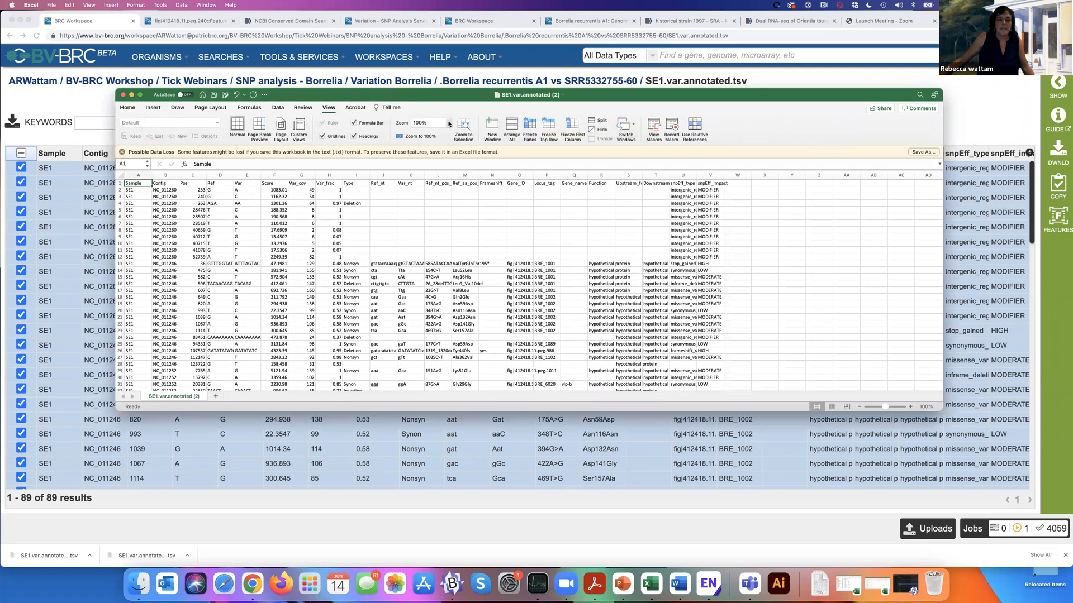
left_click(449, 124)
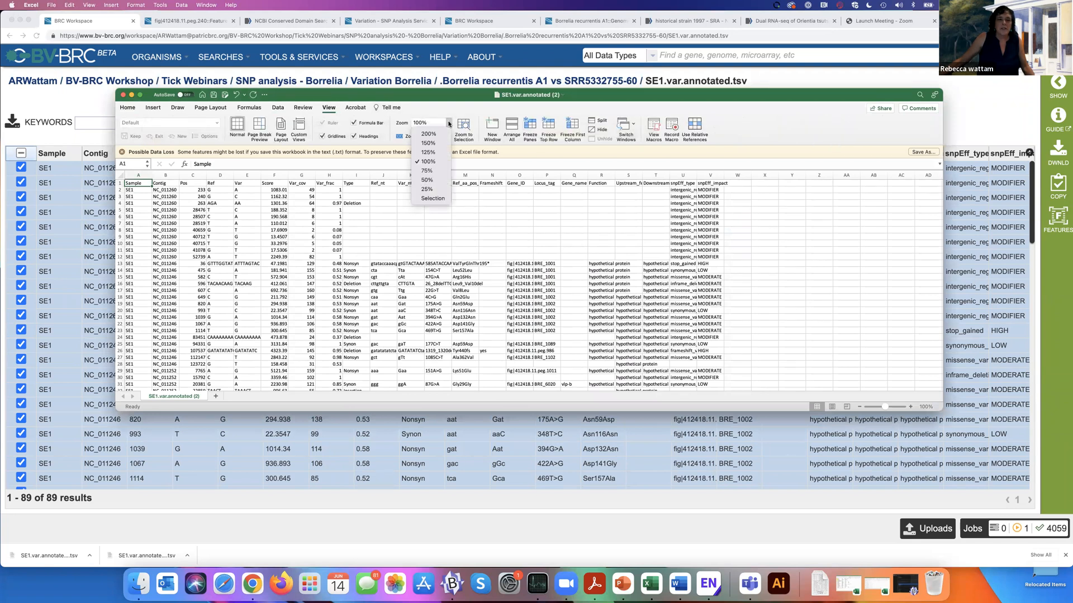
left_click(430, 143)
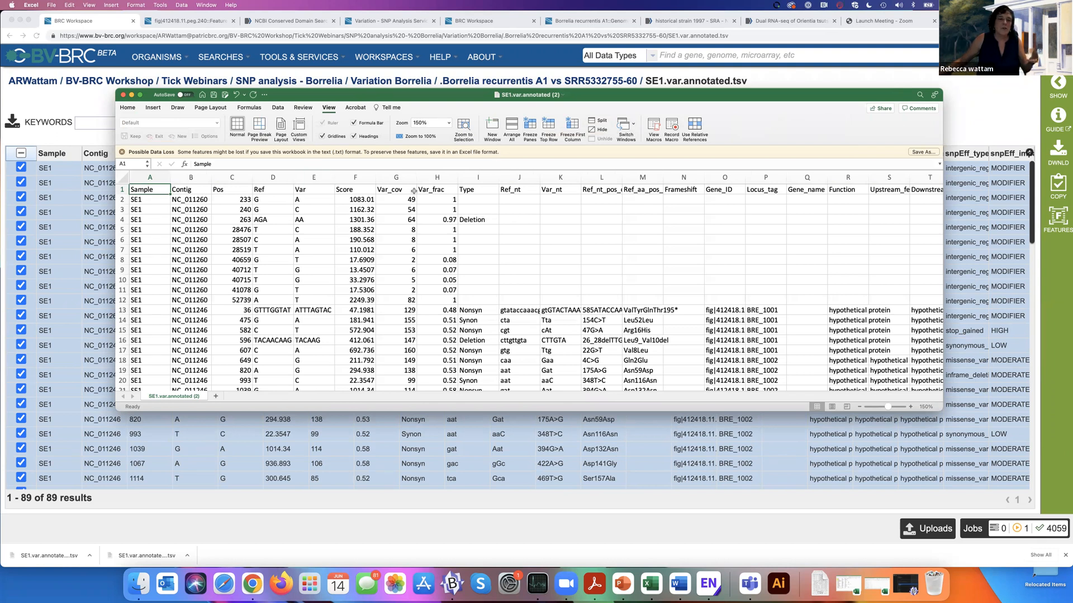
Step: Delete the Sample column from the SE1 variant sheet
left_click(157, 177)
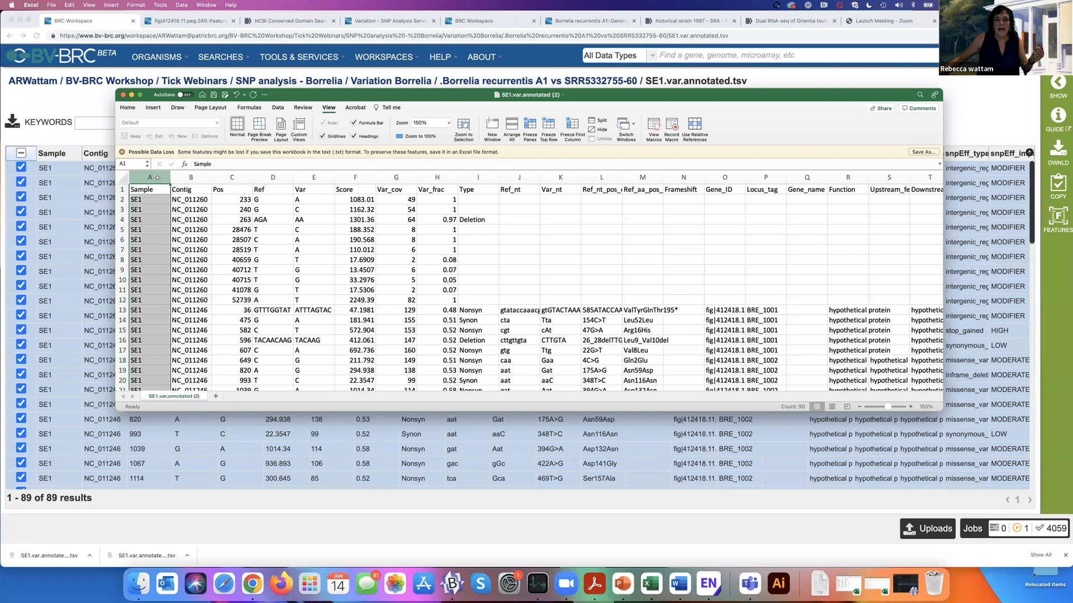
left_click(129, 108)
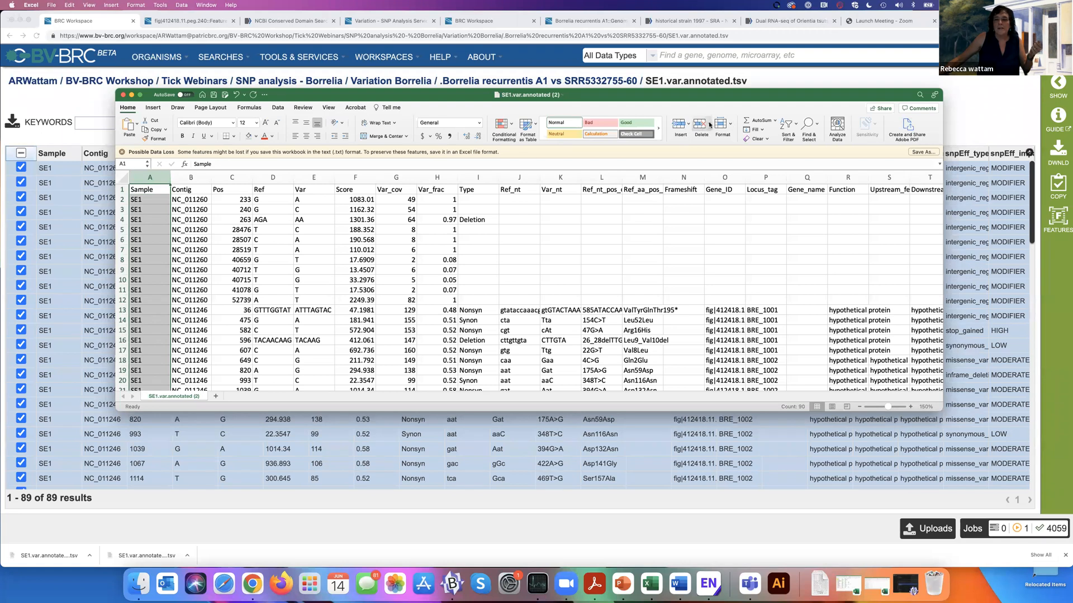
left_click(710, 125)
left_click(699, 124)
left_click(698, 124)
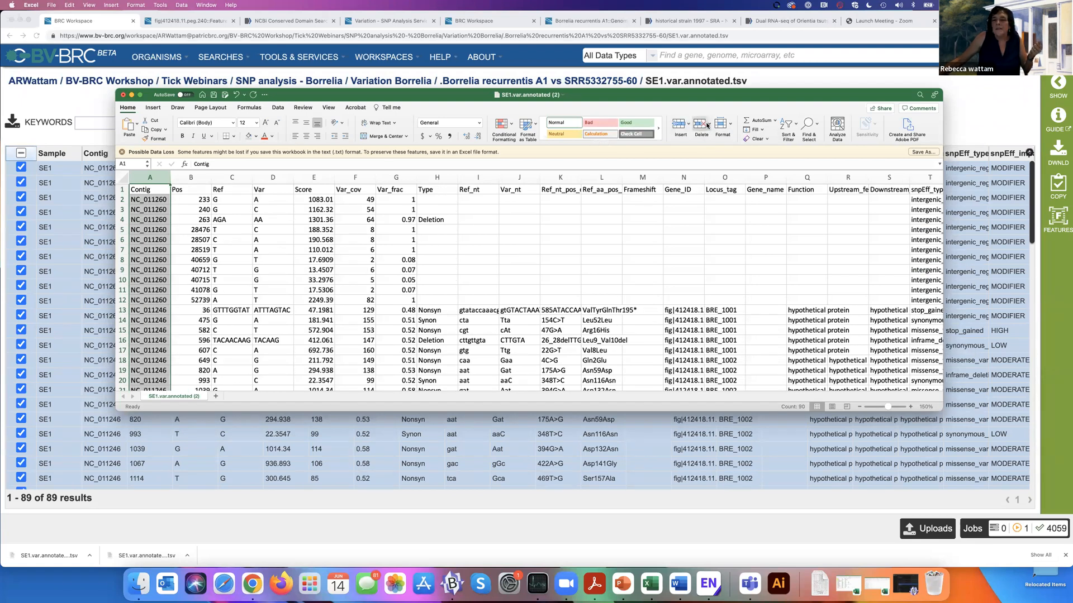
left_click(709, 124)
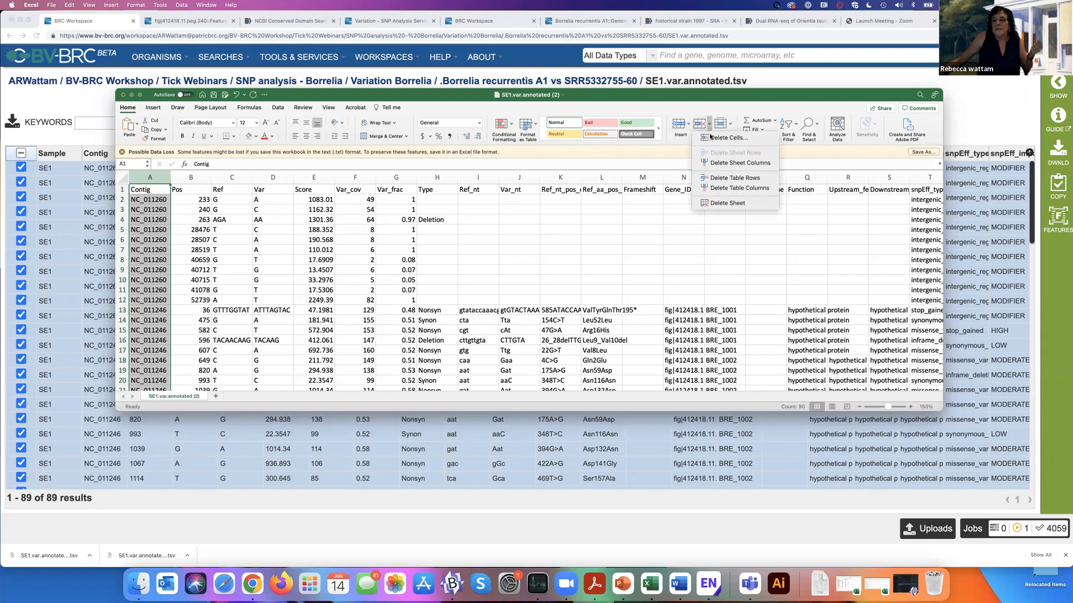
left_click(706, 165)
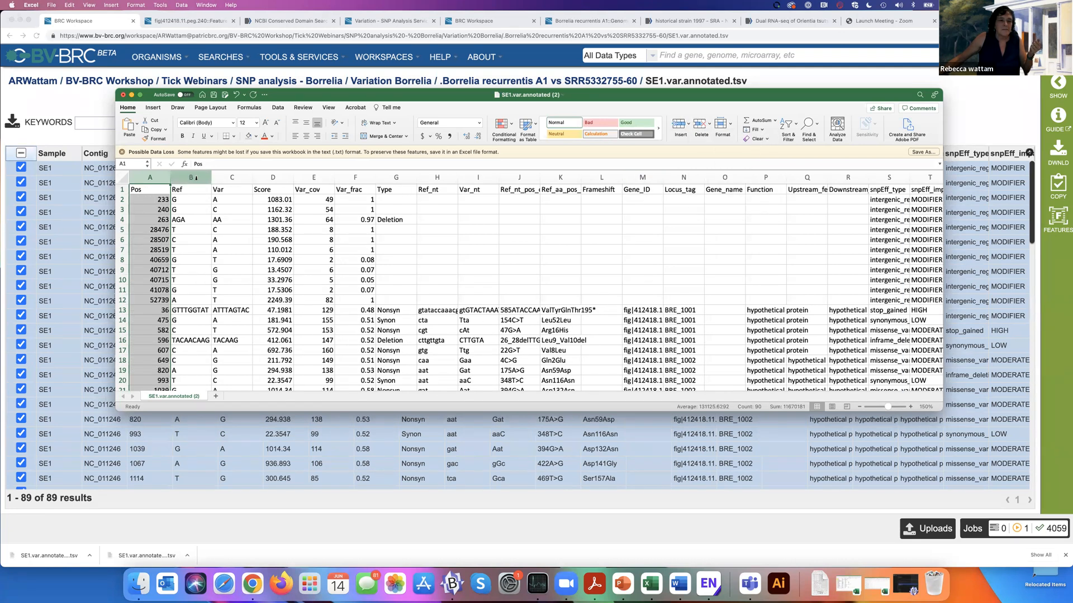
left_click(72, 6)
left_click(78, 18)
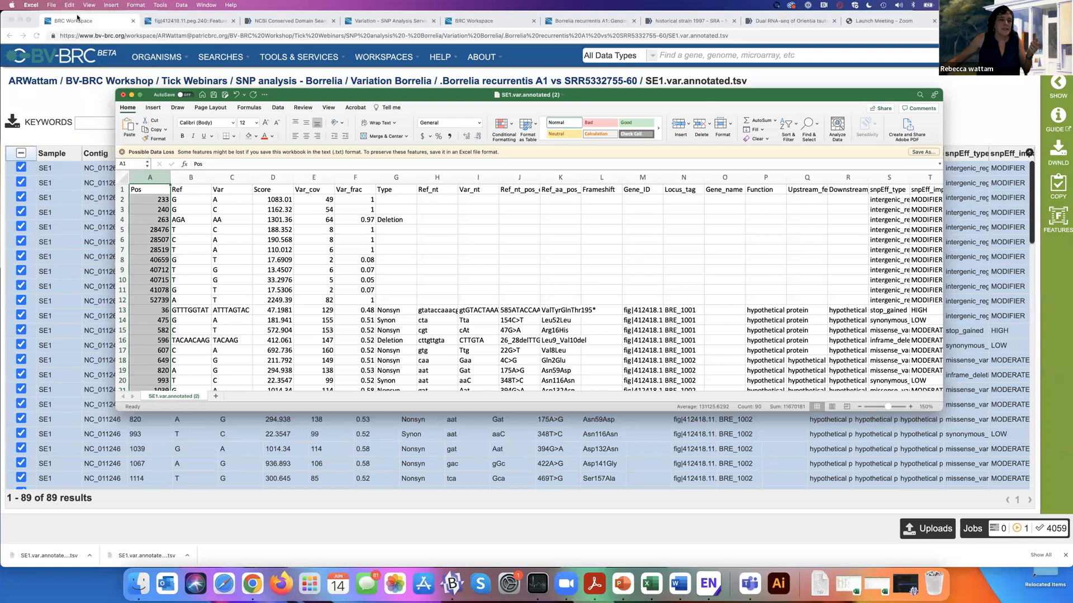
Step: Delete all sheet columns from Ref through snpEff_impact, keeping only Contig and Pos
left_click(224, 176)
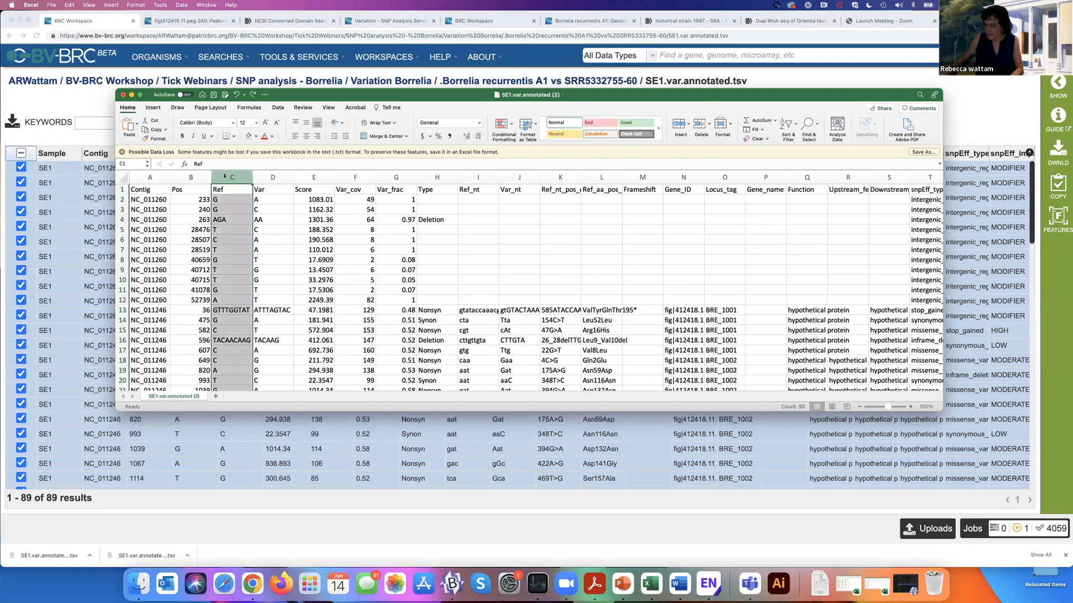
key("shift+Right")
key("shift+Right")
key("shift+Right")
key("shift+Right")
key("shift+Right")
key("shift+Right")
key("shift+Right")
key("shift+Right")
key("shift+Right")
key("shift+Right")
key("shift+Right")
key("shift+Right")
key("shift+Right")
key("shift+Right")
key("shift+Right")
key("shift+Right")
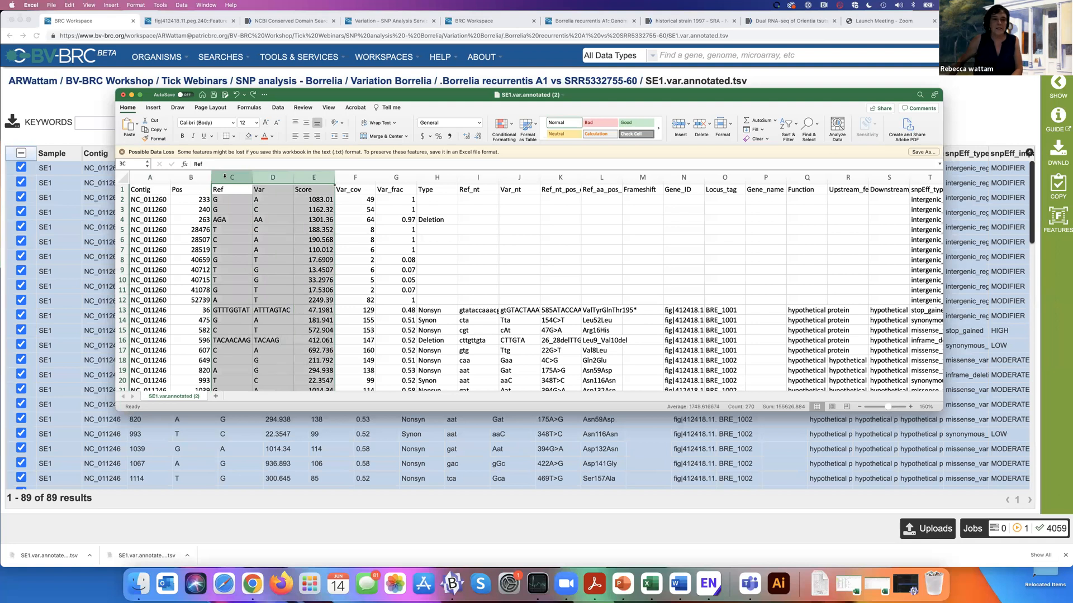
key("shift+Right")
key("shift+Right")
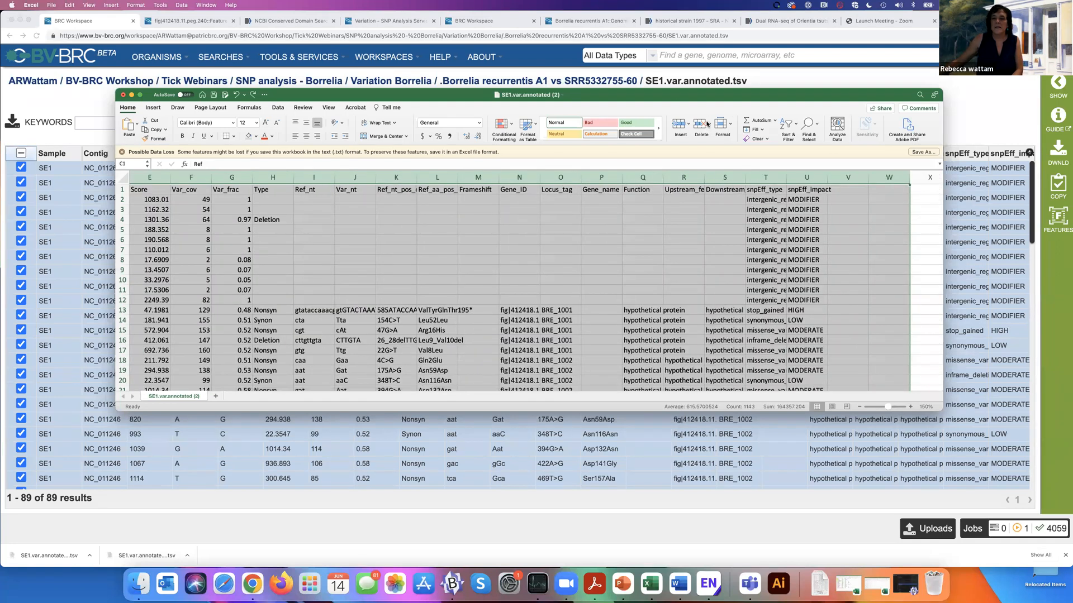
left_click(707, 124)
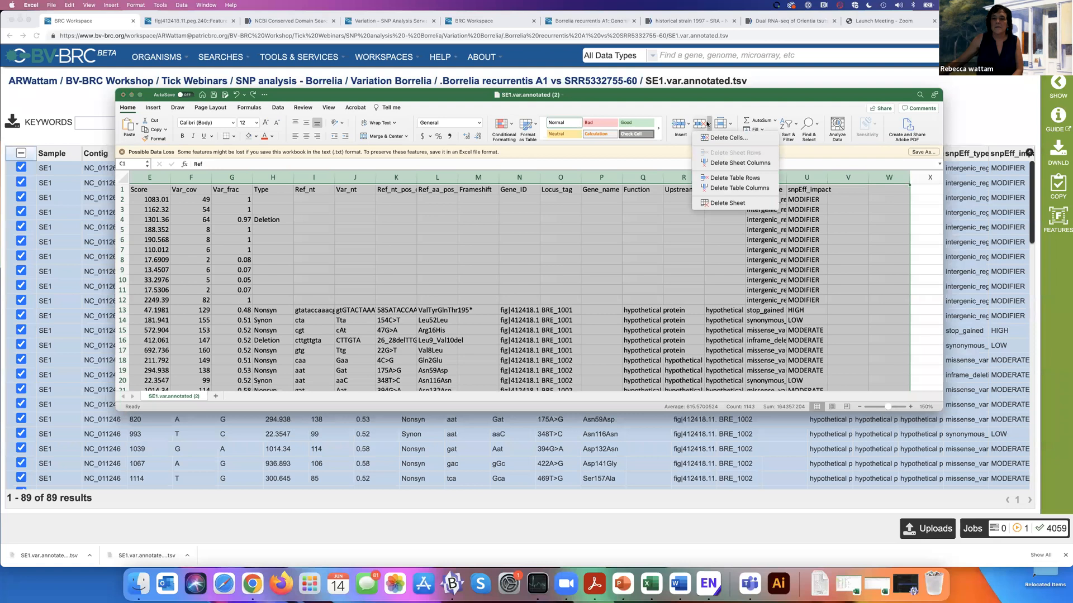
left_click(715, 165)
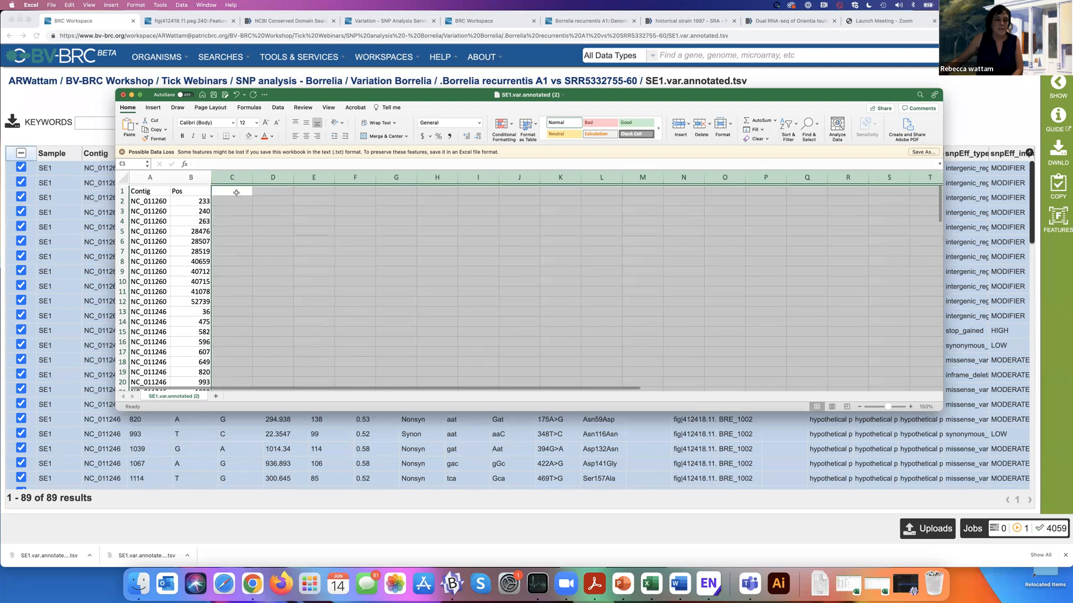
Step: Add the column headers Start in C1 and Stop in D1, beside the Pos column
left_click(236, 190)
type("Start")
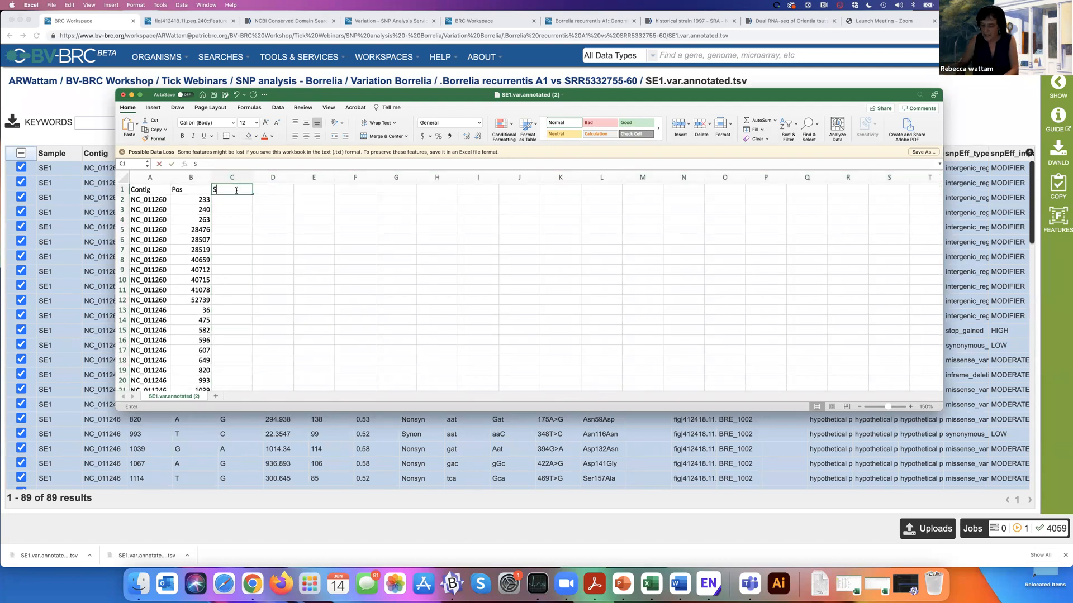
left_click(285, 188)
type("Stop")
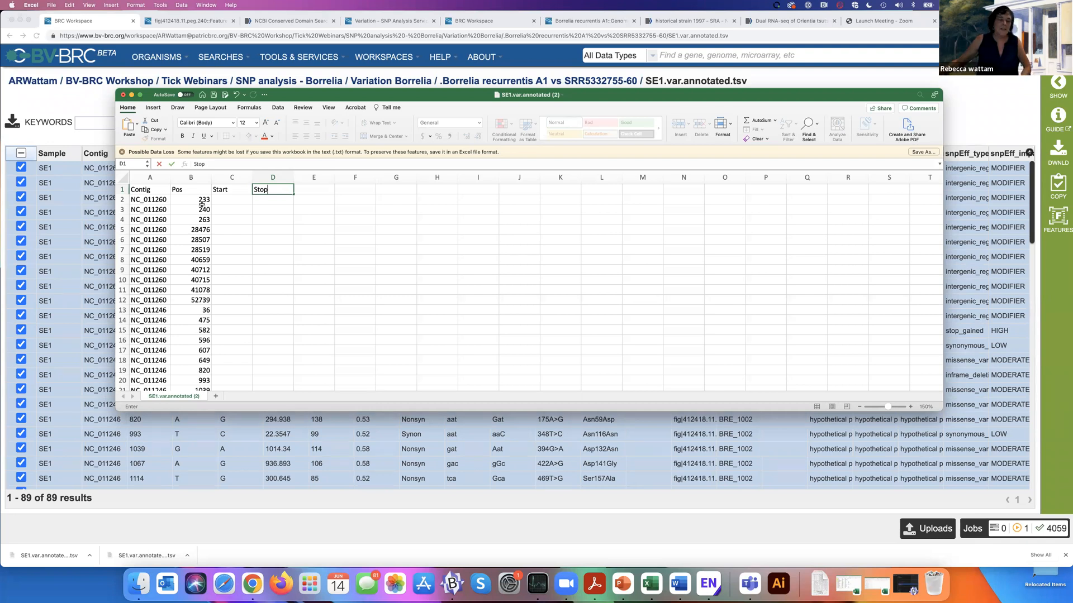
Step: Enter the formula =B2-1000 in C2 to calculate the first Start value
left_click(240, 201)
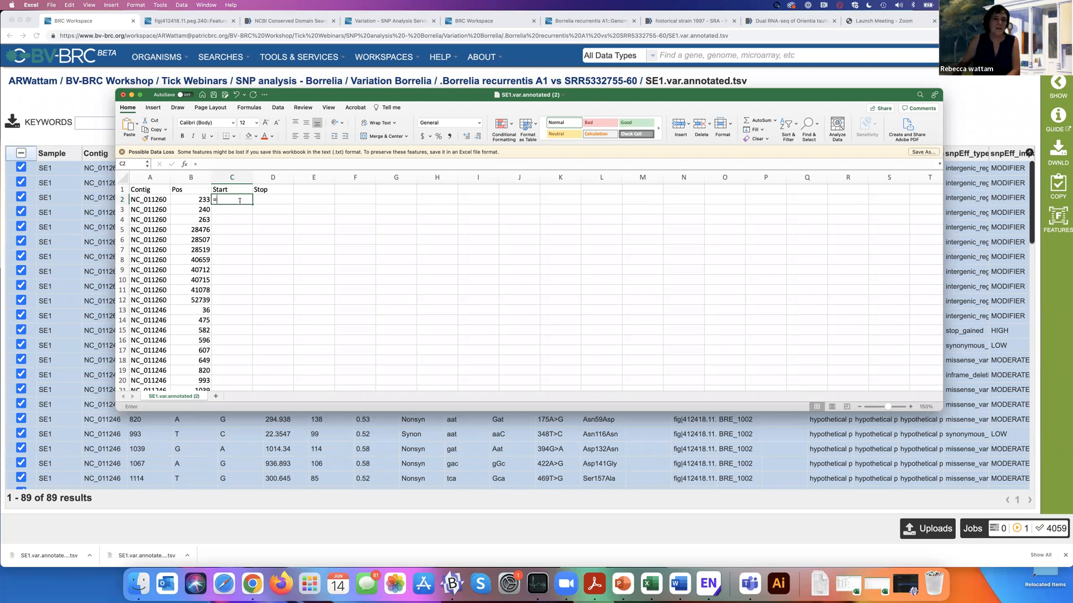
type("=")
left_click(195, 200)
type("-")
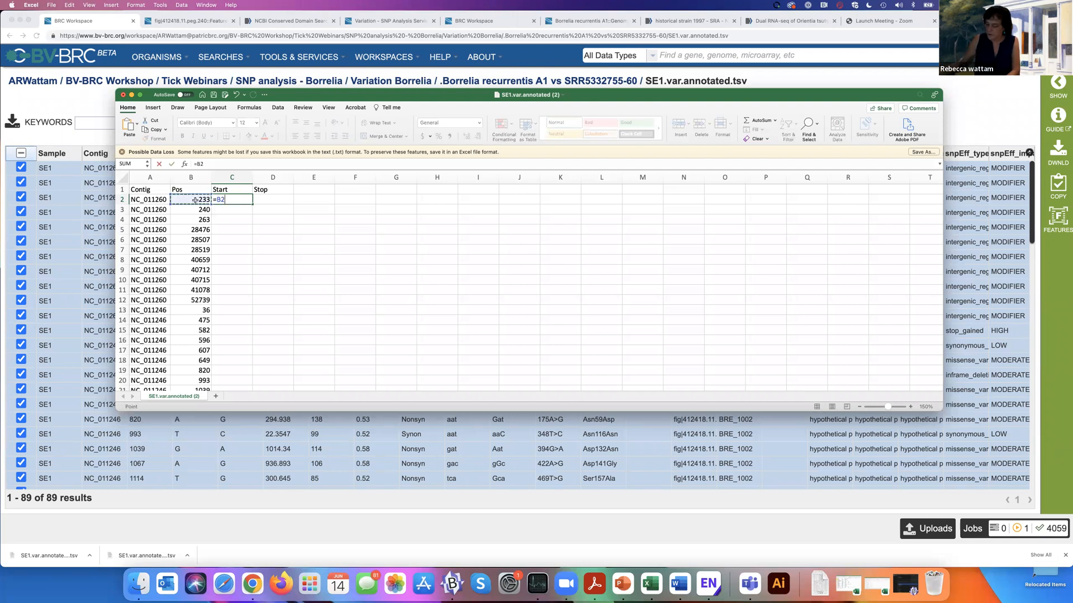
type("100")
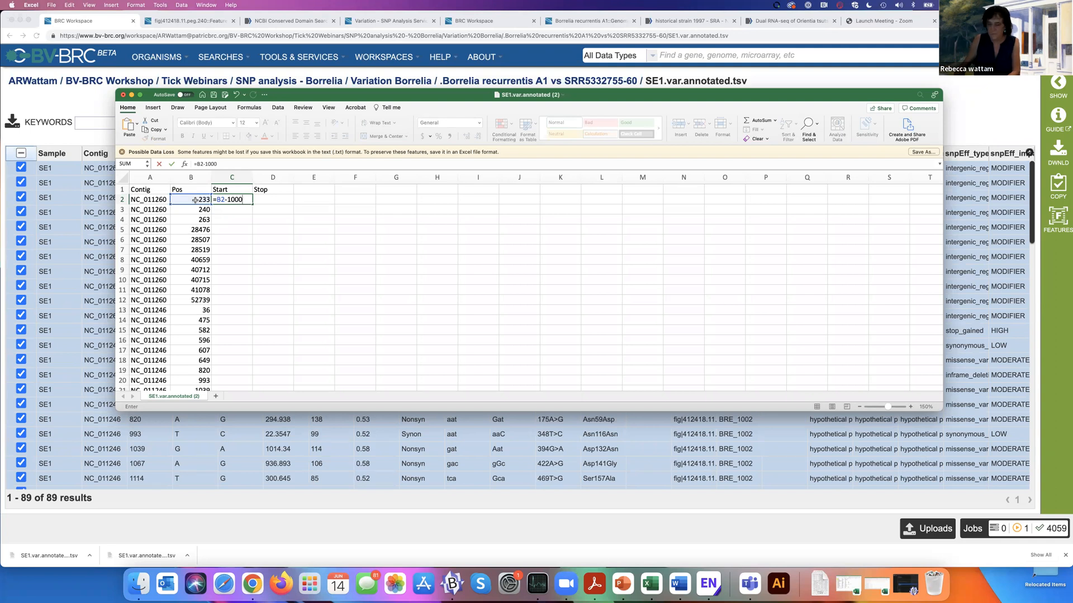
type("0")
key("Return")
Step: Enter the formula =B2+1000 in D2 to calculate the first Stop value
left_click(268, 199)
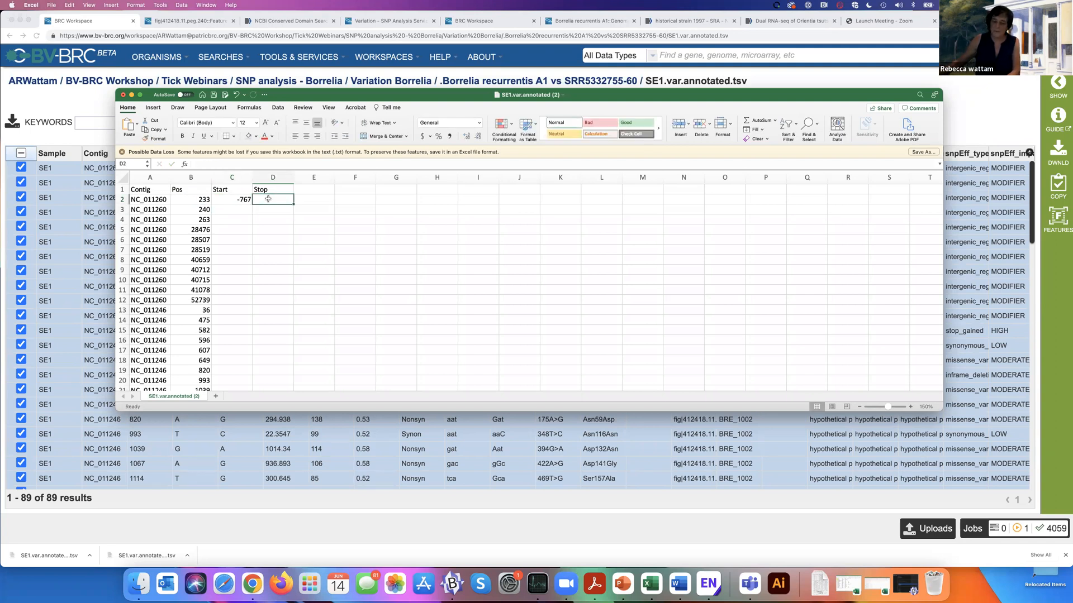
type("=")
left_click(199, 200)
type("+1000")
key("Return")
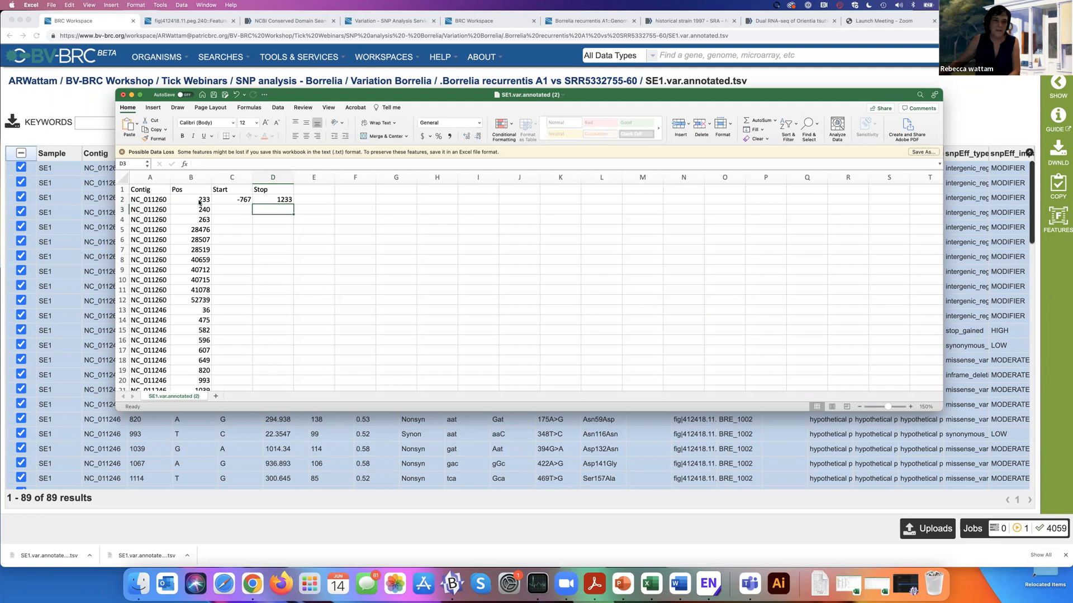
Step: Copy the Start formula from C2 down through C90 so every variant row has one
left_click(234, 199)
key("super+c")
key("Down")
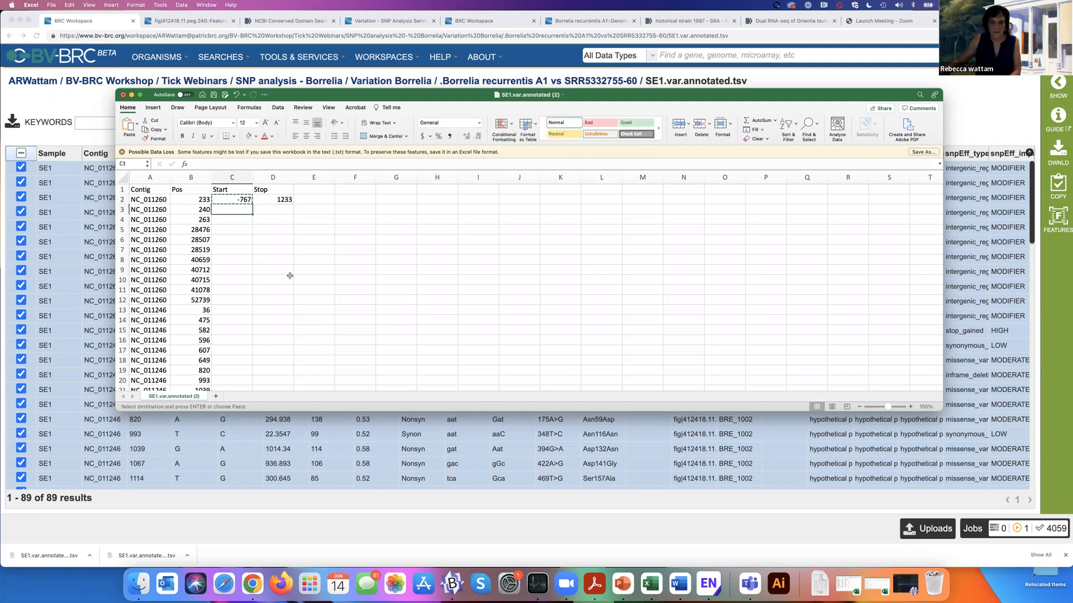
scroll(289, 275, "down", 13)
scroll(290, 276, "down", 11)
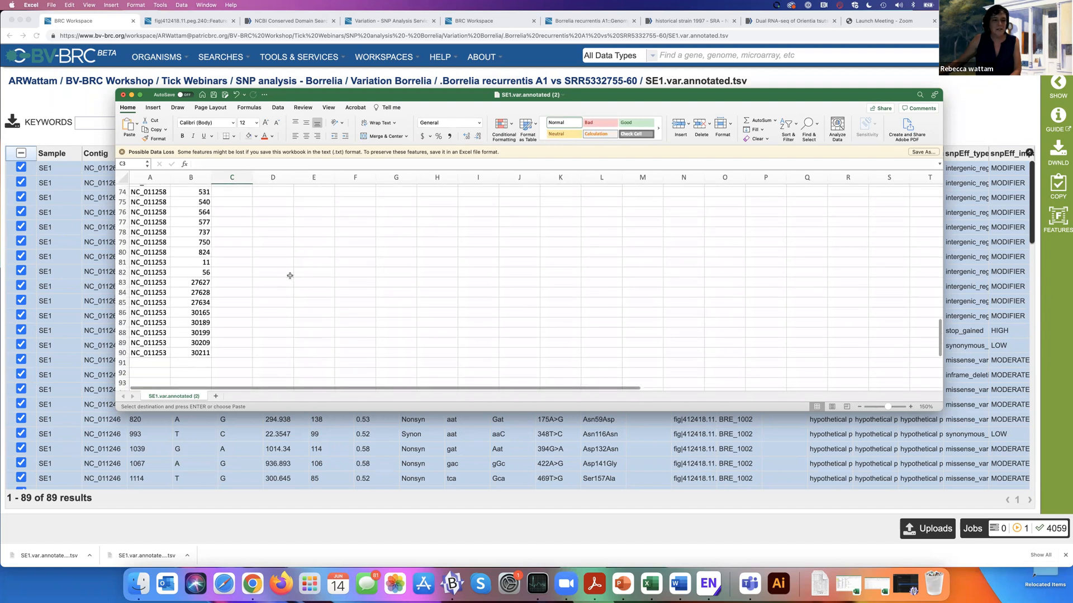
left_click(228, 352, "shift")
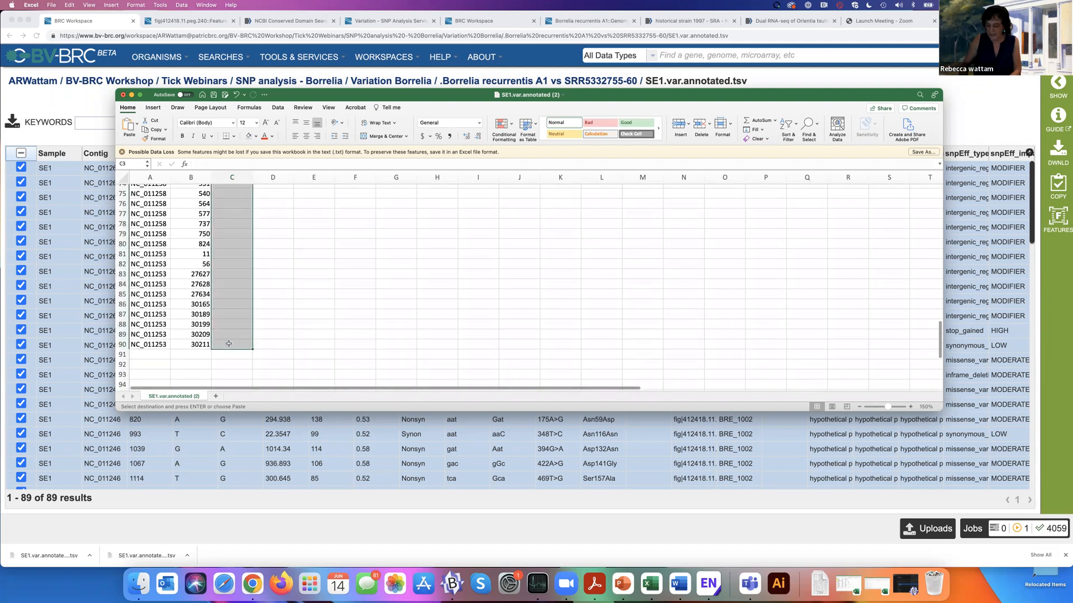
key("cmd+v")
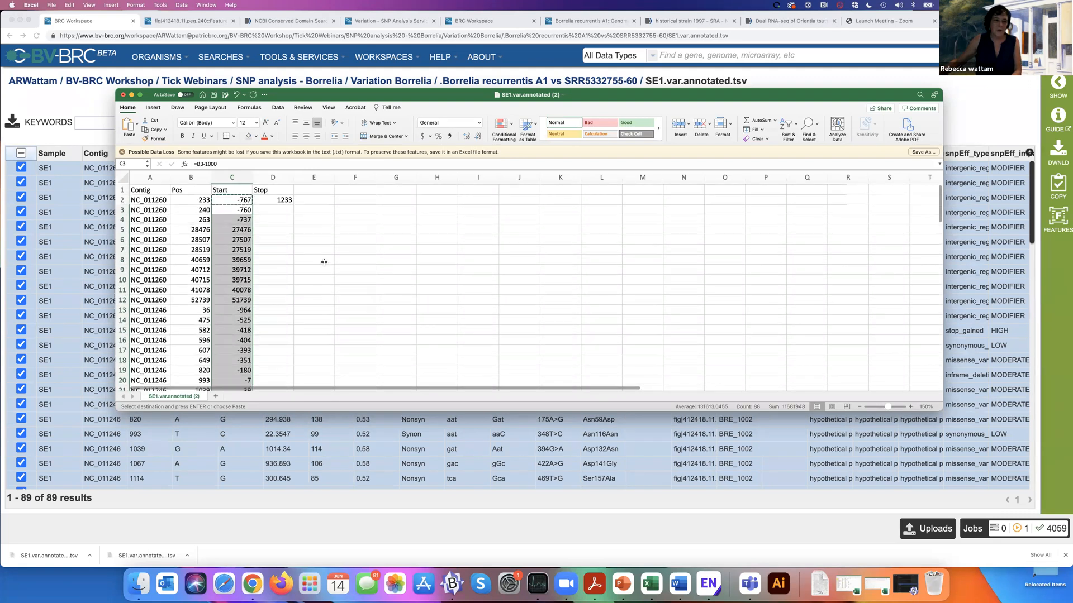
Step: Copy the Stop formula from D2 down through D90, the last variant row
left_click(281, 200)
key("cmd+c")
left_click(285, 210)
scroll(413, 286, "down", 1)
scroll(413, 286, "down", 16)
scroll(414, 286, "down", 1)
scroll(414, 286, "down", 8)
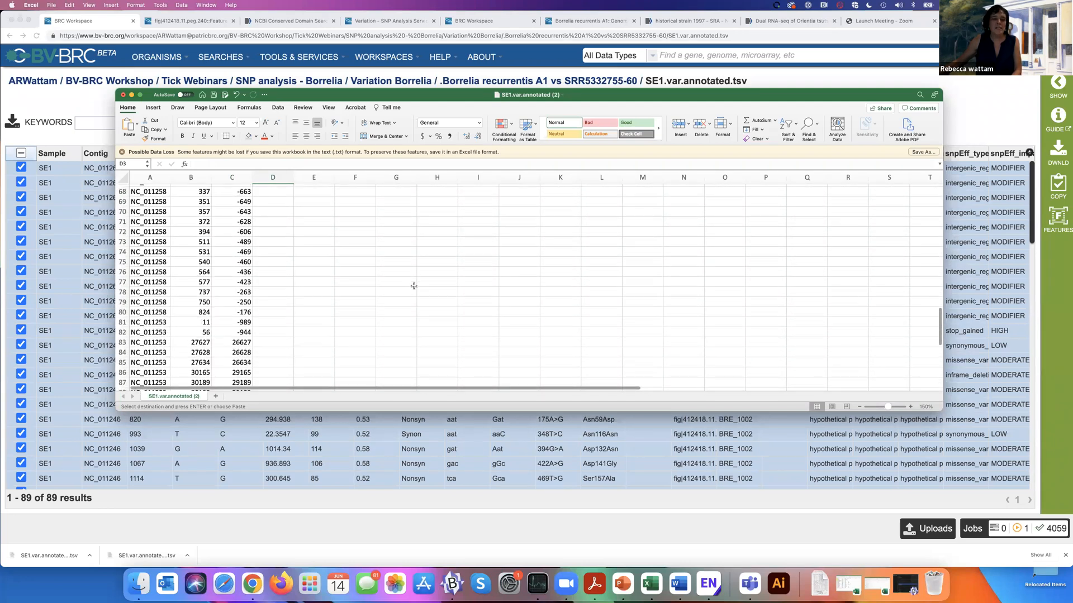
left_click(280, 337, "shift")
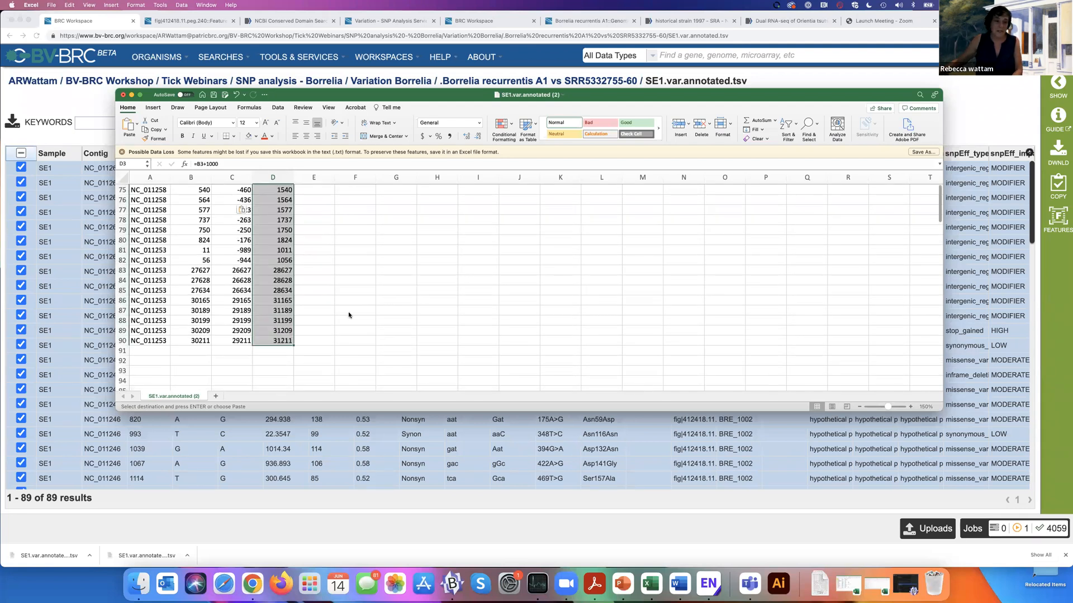
key("super+v")
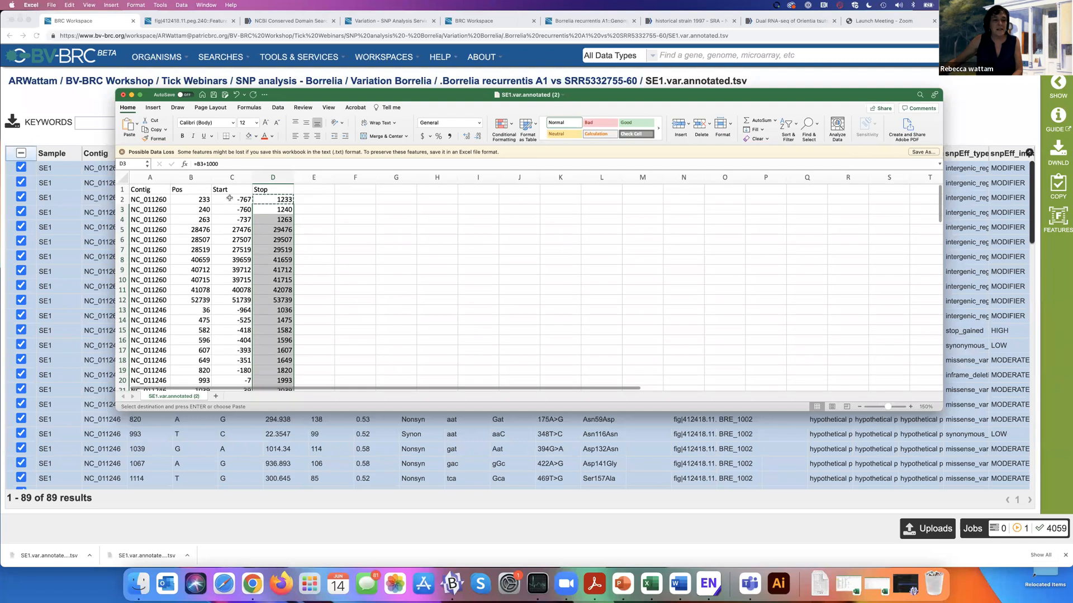
Step: Fill the negative Start values in C2:C4 and C13:C20 with grey
left_click(239, 203)
left_click_drag(240, 203, 240, 220)
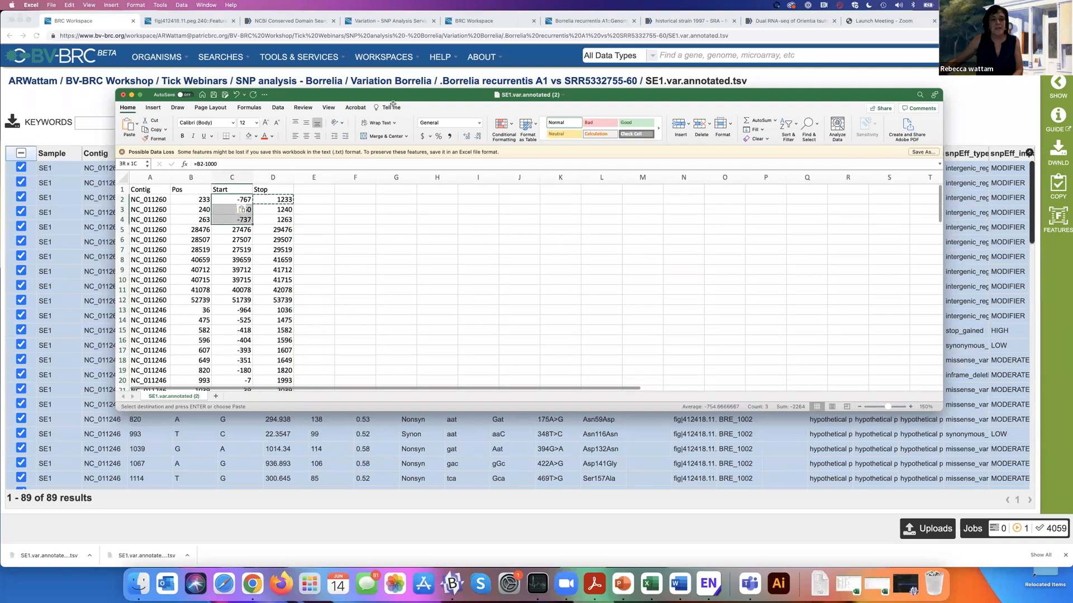
left_click(249, 136)
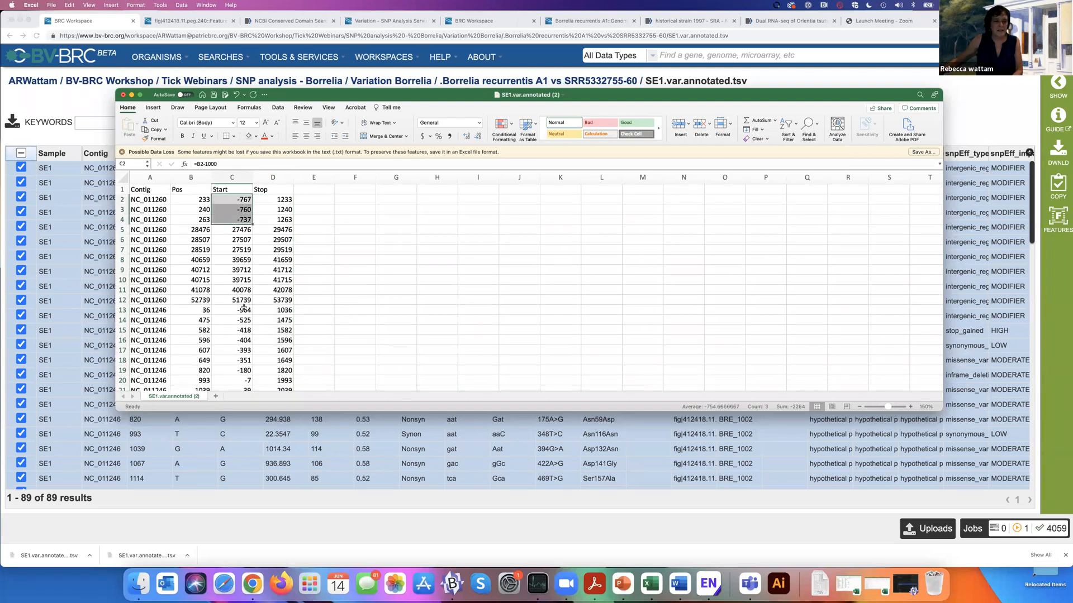
left_click_drag(239, 310, 249, 380)
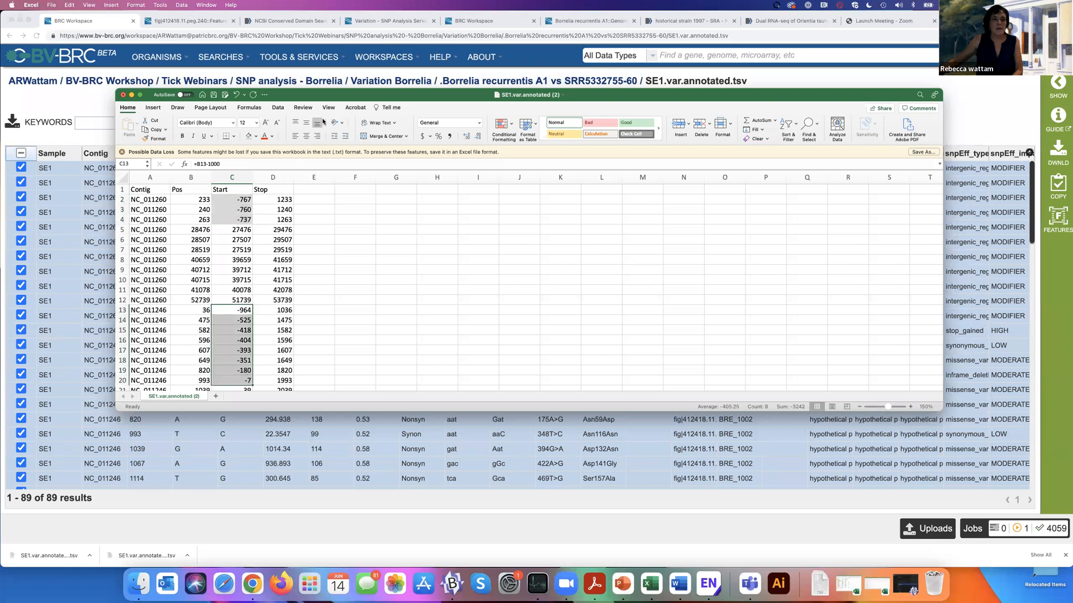
left_click(248, 136)
Step: Shade the negative Start values in C34:C36 with the same grey fill
scroll(426, 304, "down", 5)
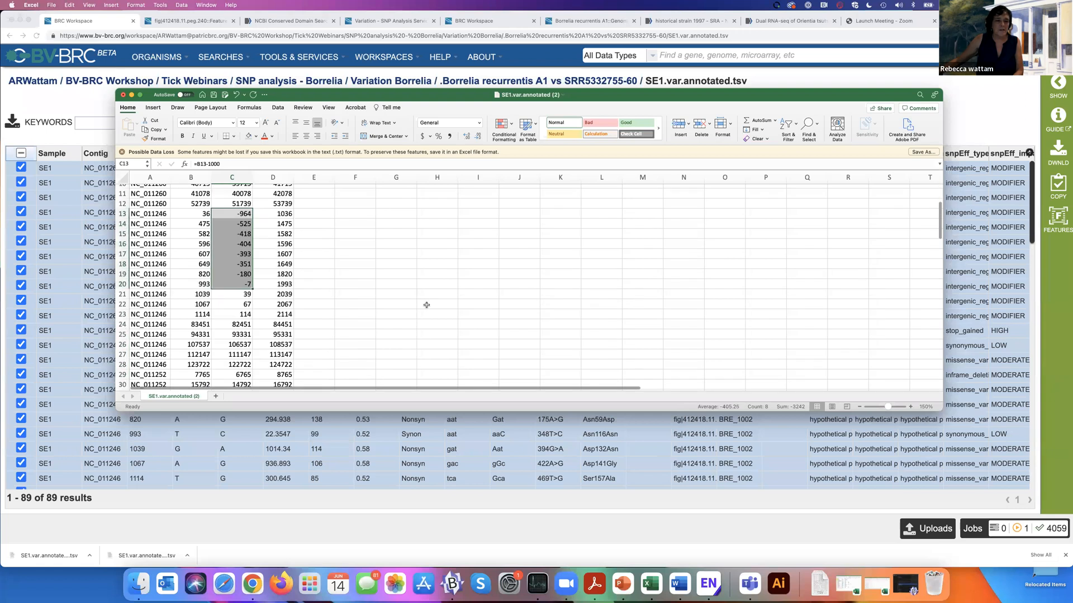
scroll(227, 296, "down", 5)
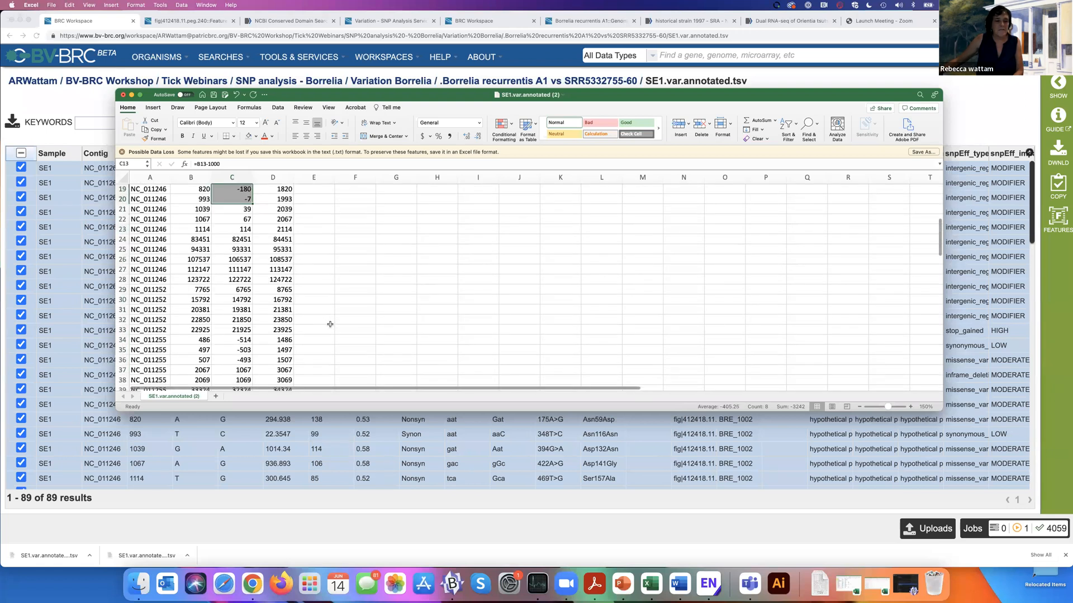
left_click_drag(243, 324, 246, 346)
left_click(246, 138)
Step: Shade the negative Start values in C61:C82 with the same grey fill
scroll(343, 274, "down", 5)
scroll(342, 273, "down", 5)
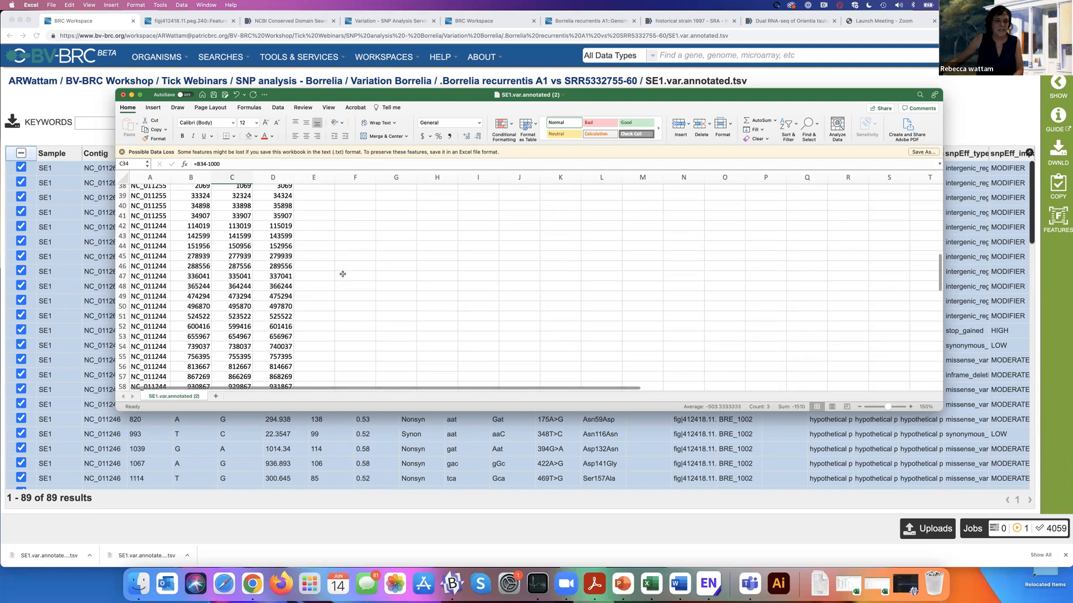
scroll(343, 273, "down", 3)
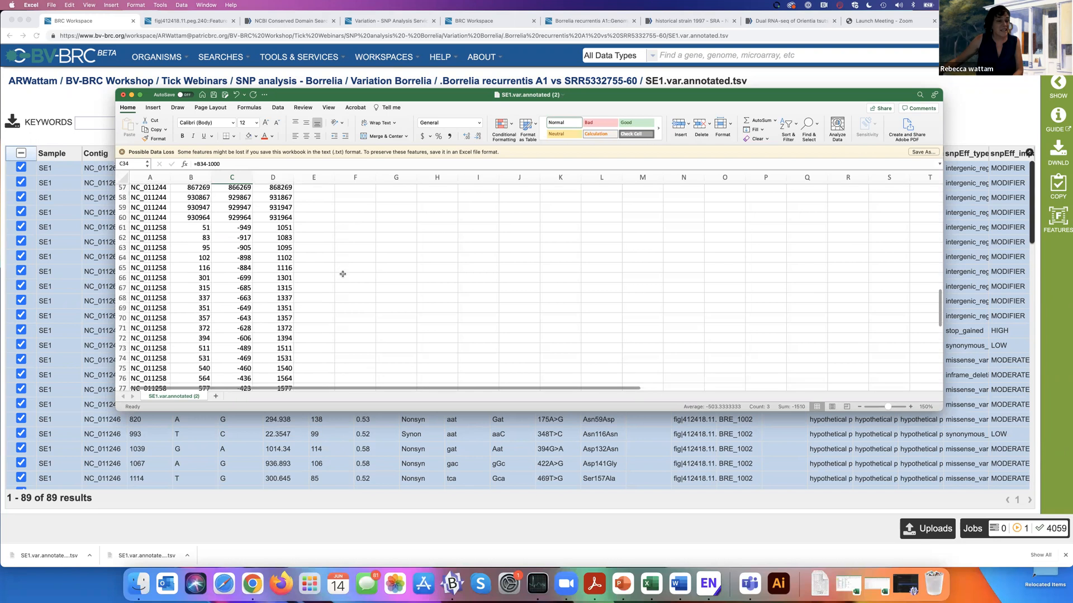
left_click(234, 212)
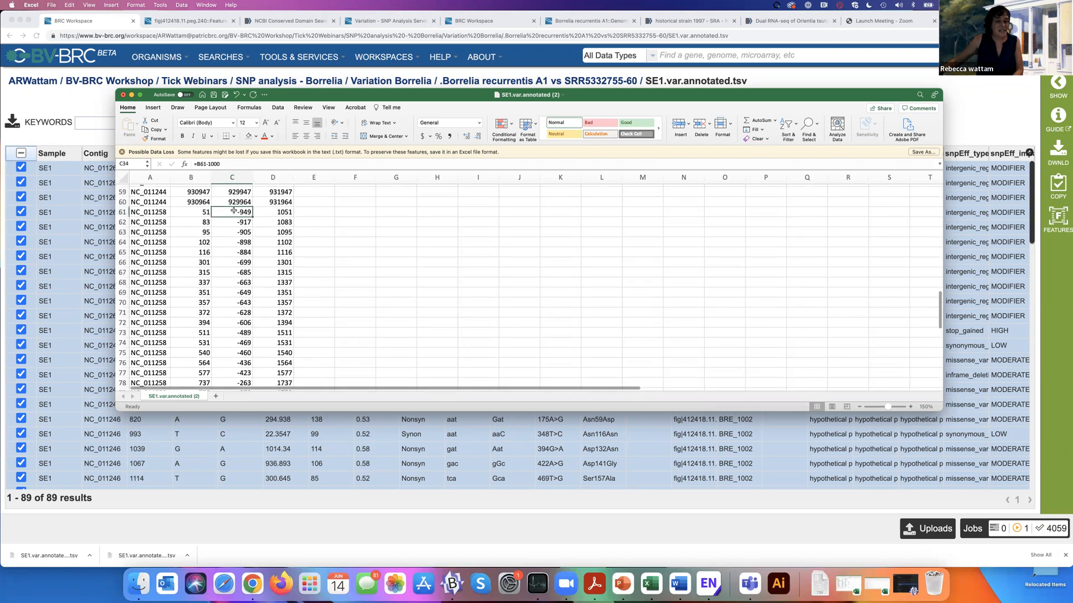
key("shift+Down")
key("shift+Down")
key("shift+Down")
key("shift+Down")
key("shift+Down")
key("shift+Down")
key("shift+Down")
key("shift+Down")
key("shift+Down")
key("shift+Down")
key("shift+Down")
key("shift+Down")
key("shift+Down")
key("shift+Down")
key("shift+Down")
key("shift+Down")
key("shift+Down")
key("shift+Down")
key("shift+Down")
key("shift+Down")
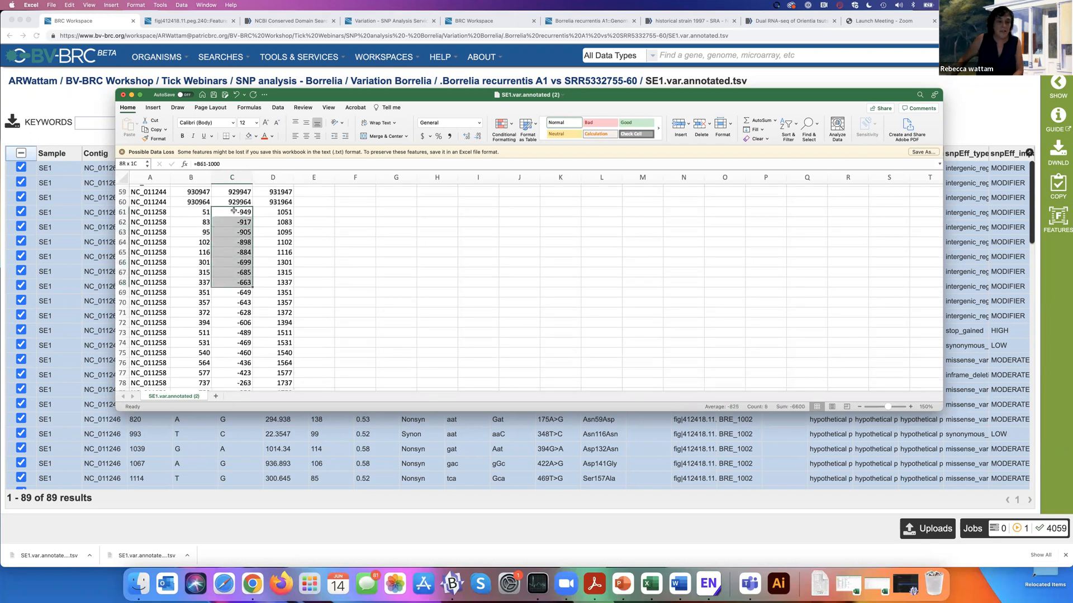
key("shift+Down")
key("shift+Down")
key("shift+Down")
key("shift+Down")
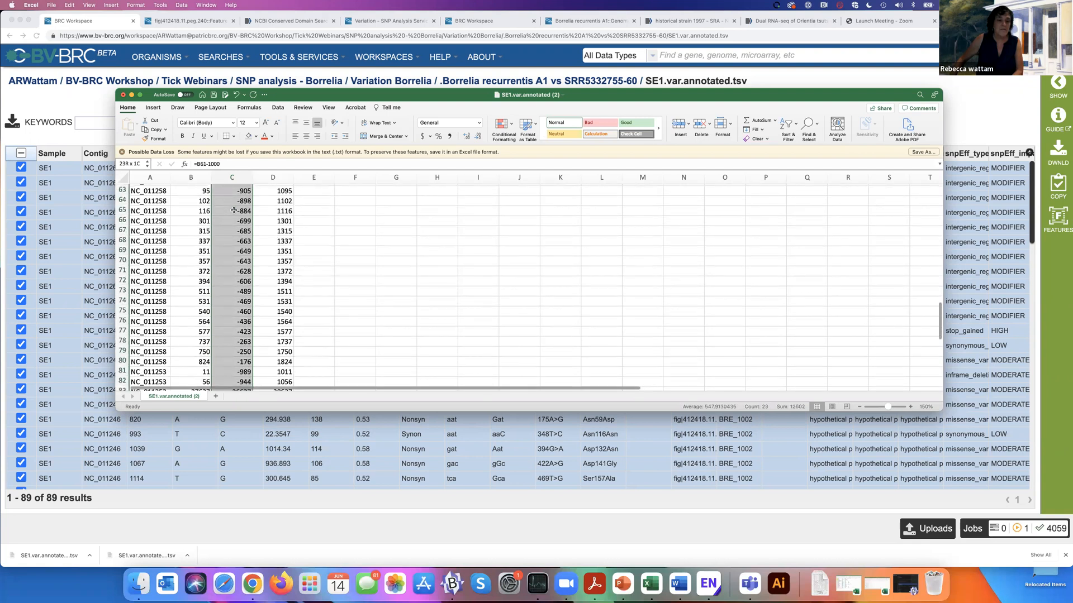
key("shift+Up")
key("shift+Up")
key("shift+Up")
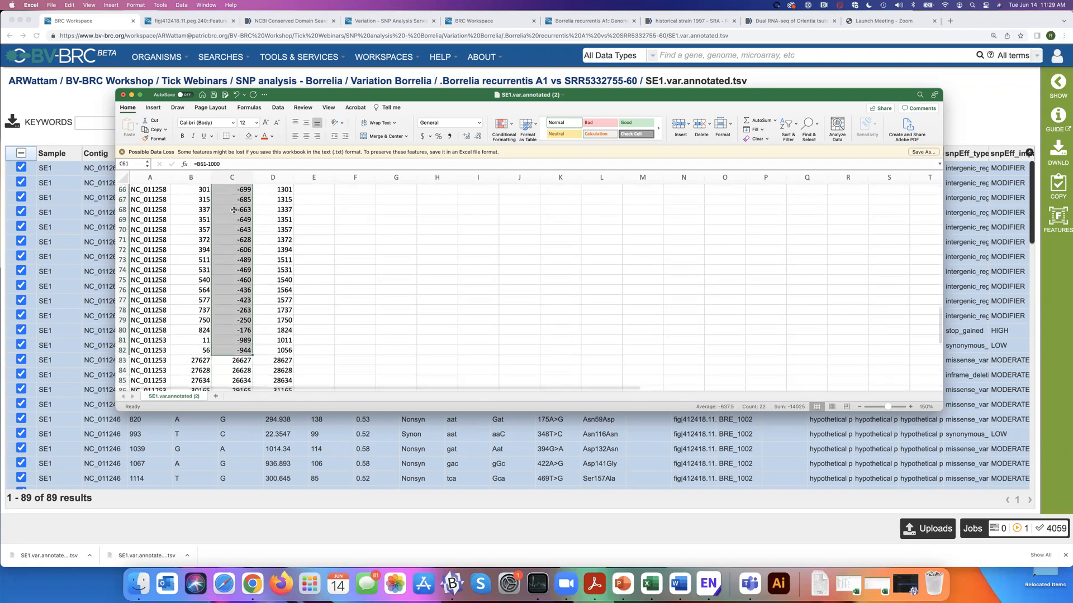
Step: Replace the Stop formula in D2 with =B2+2000
scroll(412, 209, "down", 5)
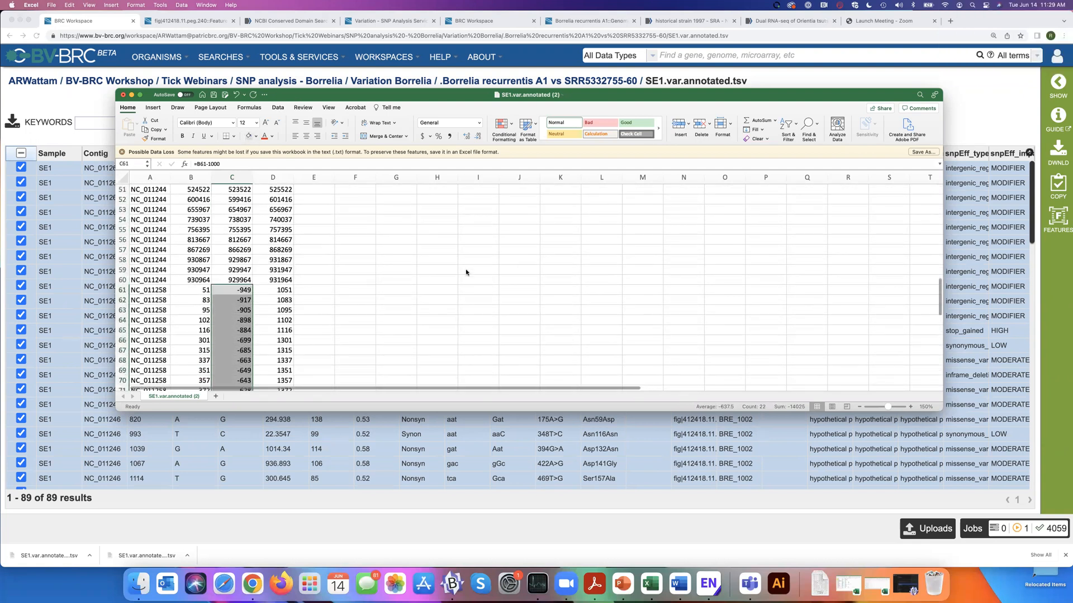
scroll(463, 268, "up", 20)
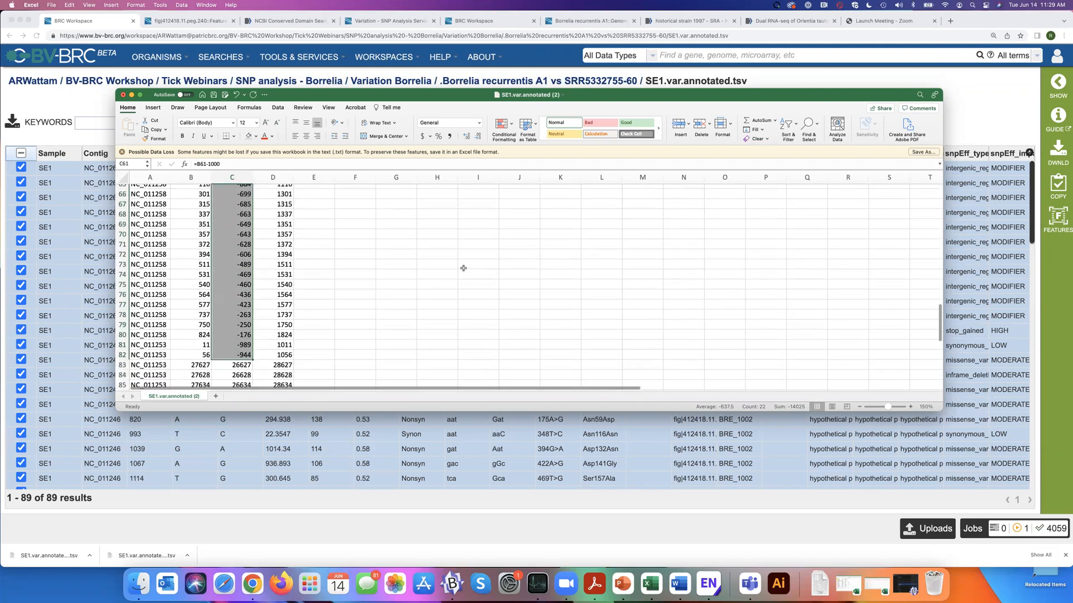
scroll(463, 269, "up", 2)
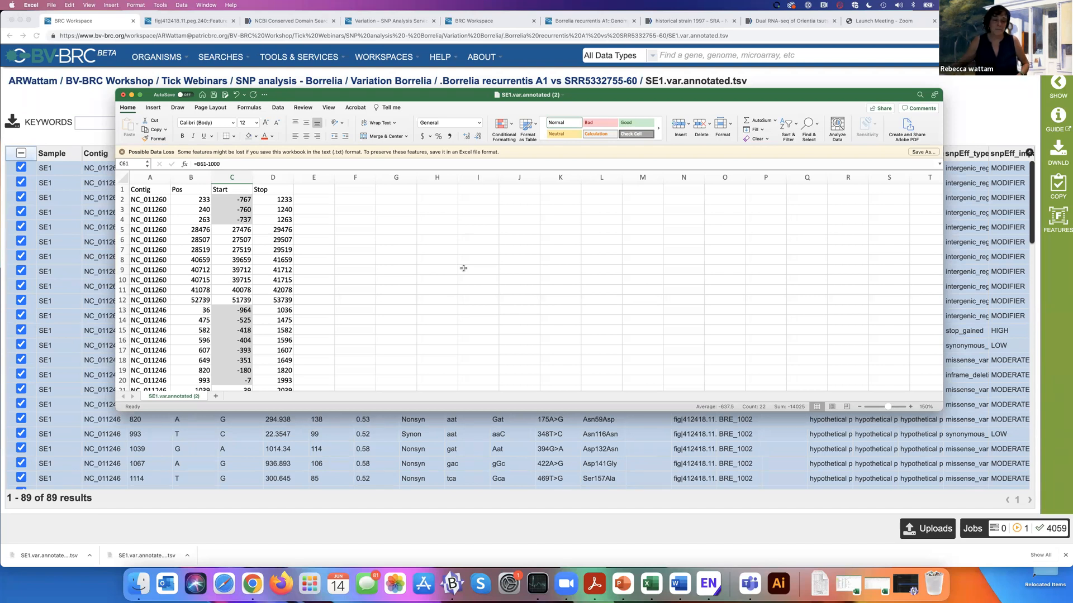
left_click(284, 199)
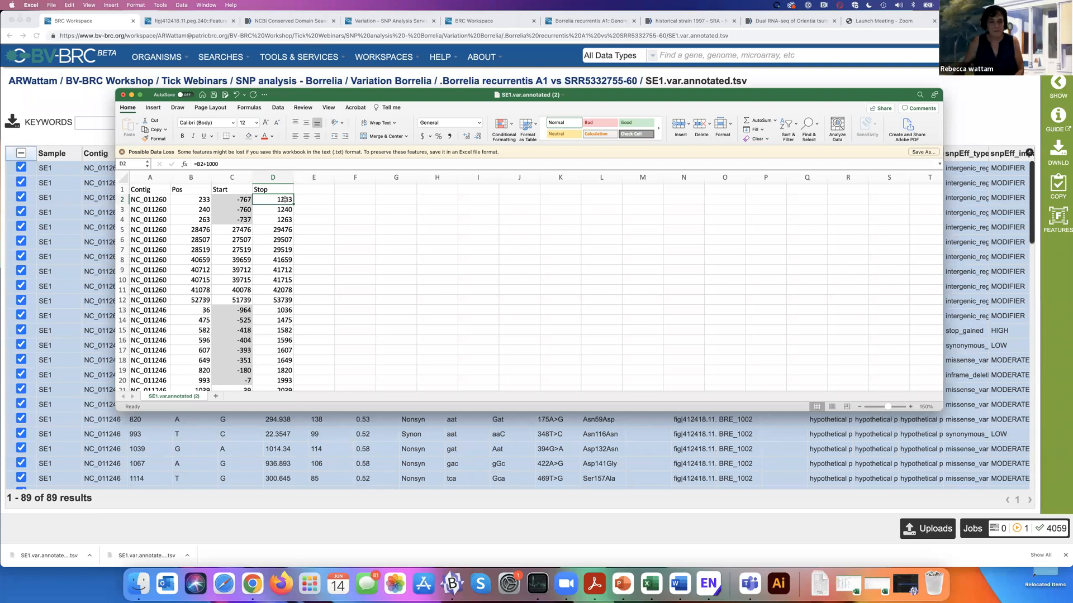
type("=")
left_click(200, 199)
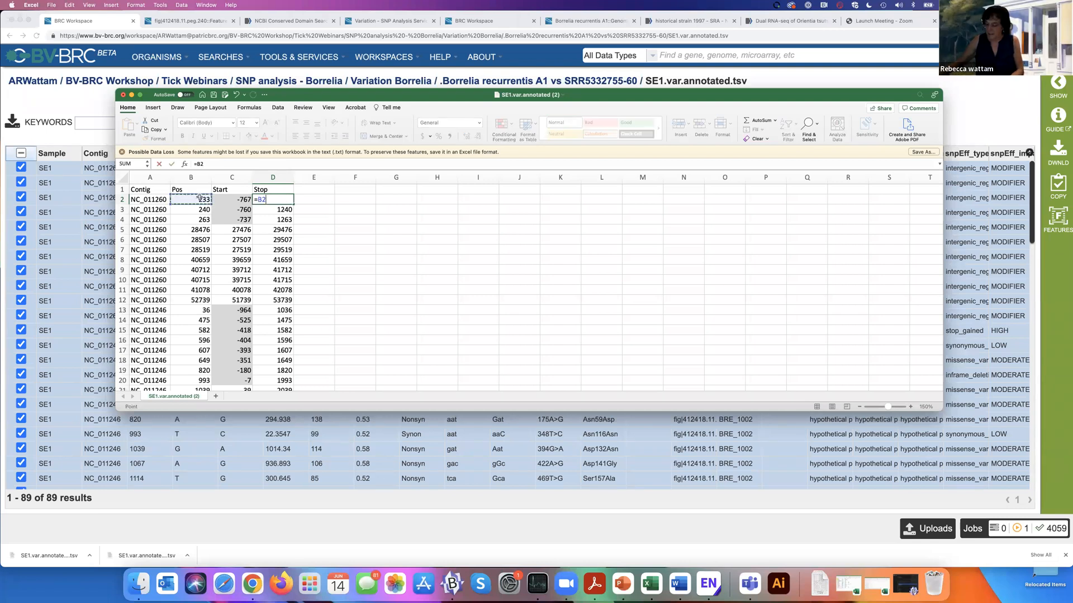
type("+200")
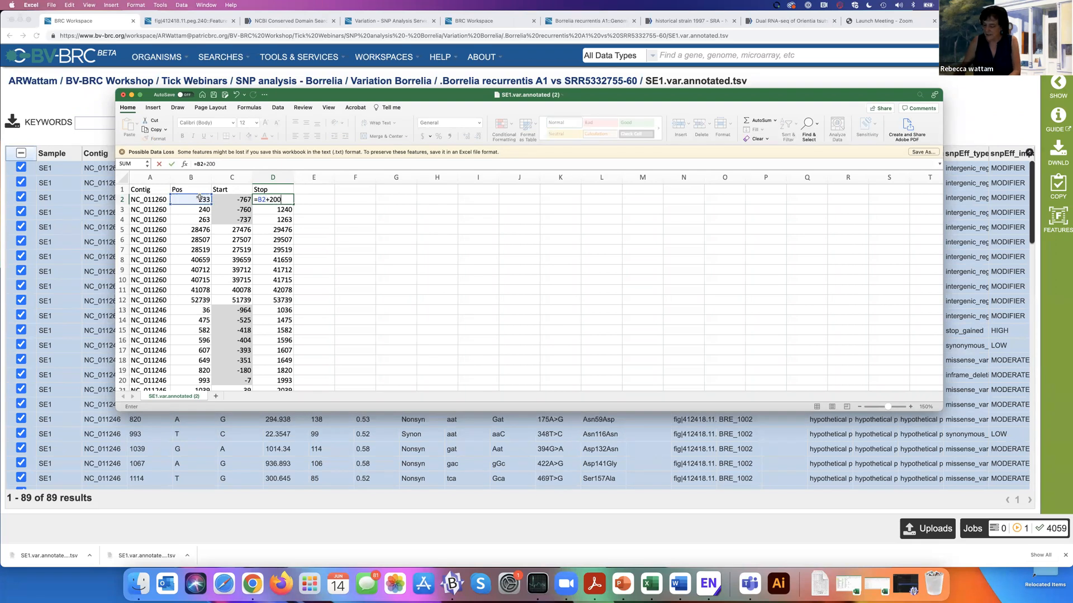
type("0")
key("Return")
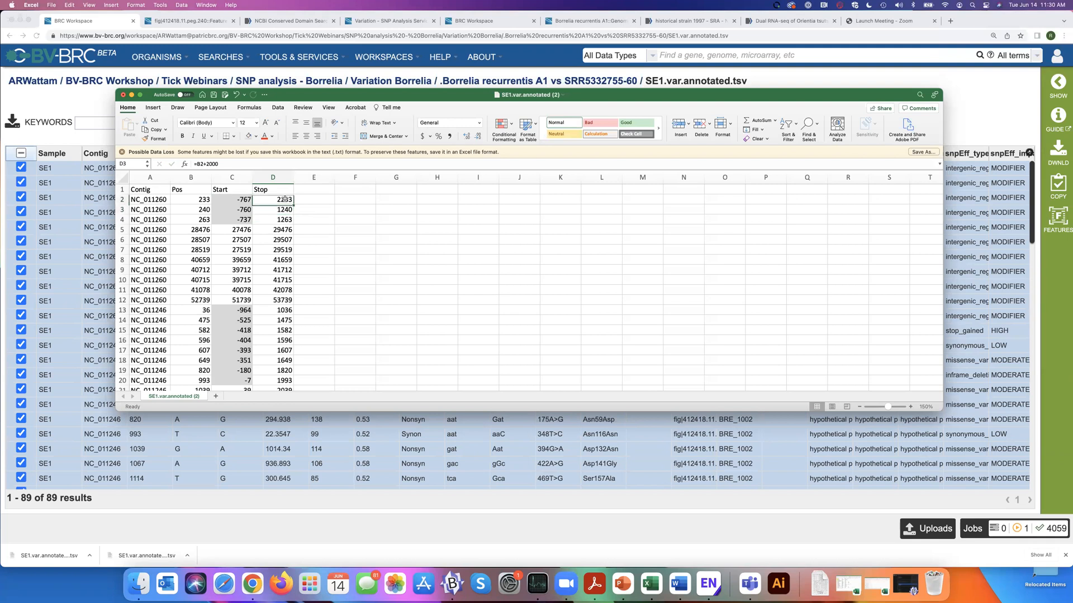
Step: Copy the revised Stop formula from D2 into D3:D4, beside the first block of shaded Start values
key("cmd+c")
key("Down")
key("shift+Down")
key("cmd+v")
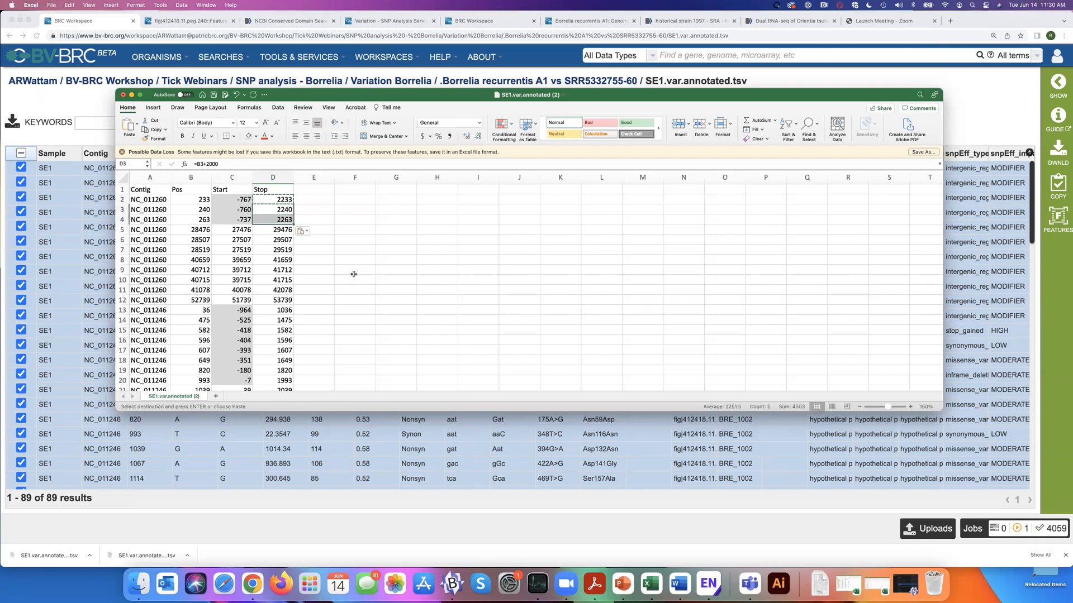
Step: Paste the copied +2000 Stop formula into D13:D20, beside the second block of shaded Start values
scroll(354, 274, "down", 5)
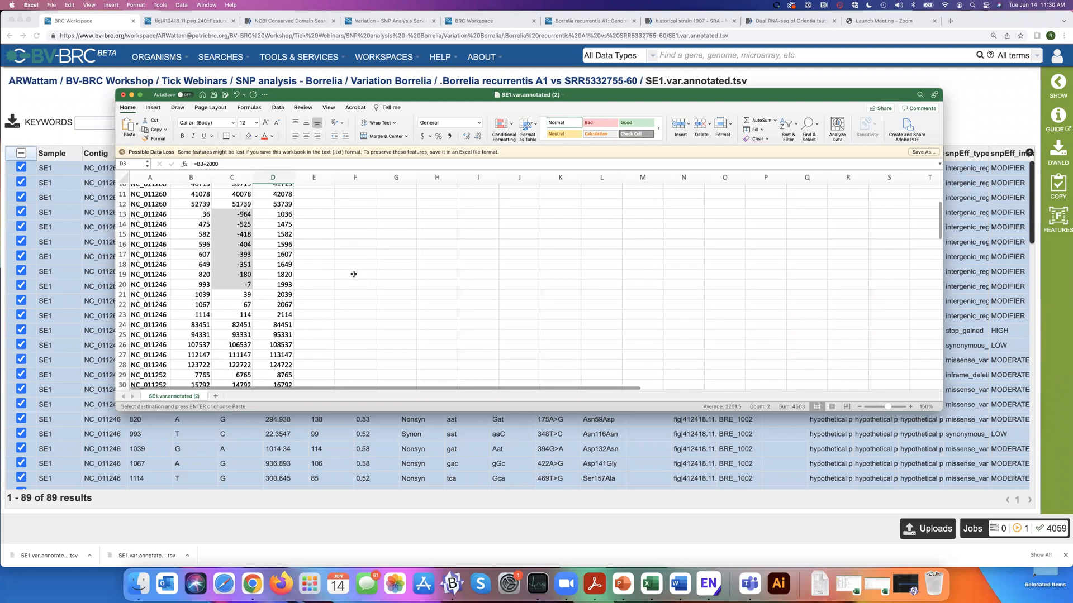
left_click(272, 215)
key("shift+Down")
key("shift+Down")
key("shift+Down")
key("shift+Down")
key("shift+Down")
key("shift+Down")
key("shift+Down")
key("shift+Down")
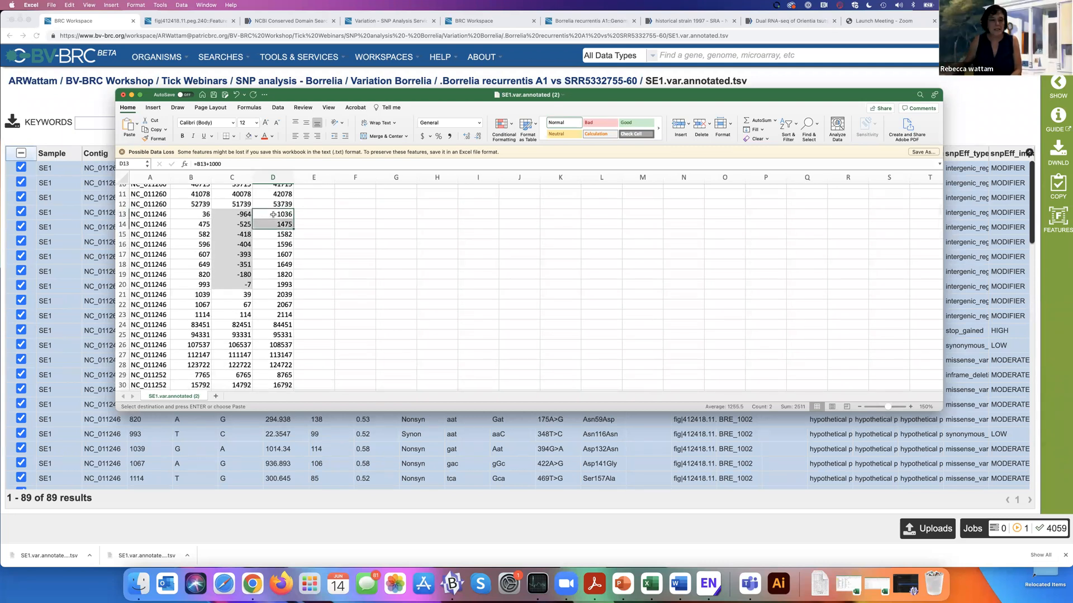
key("shift+Down")
key("shift+Up")
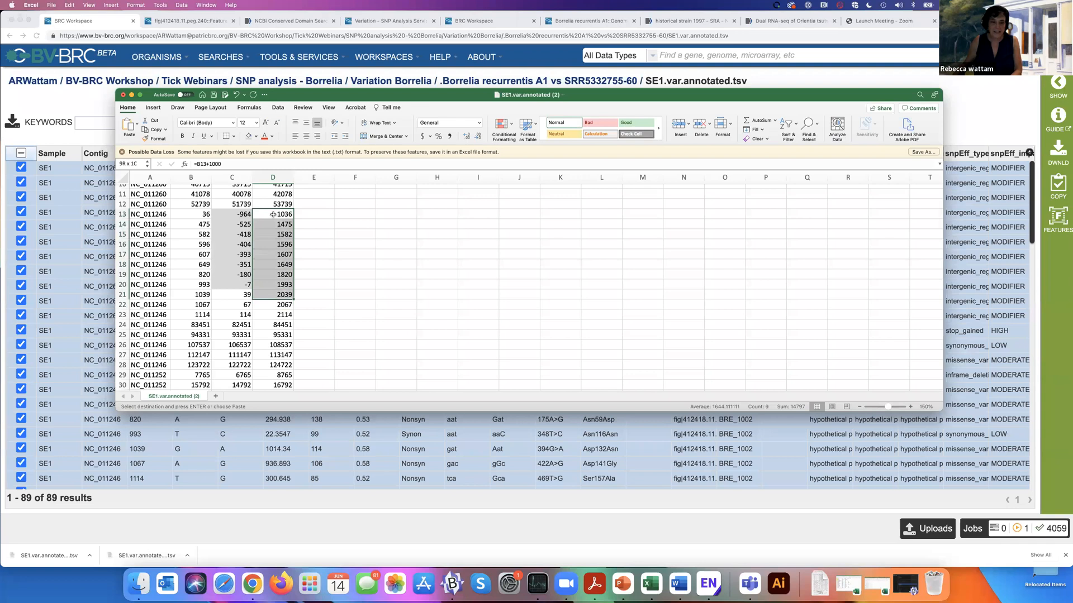
key("shift+Up")
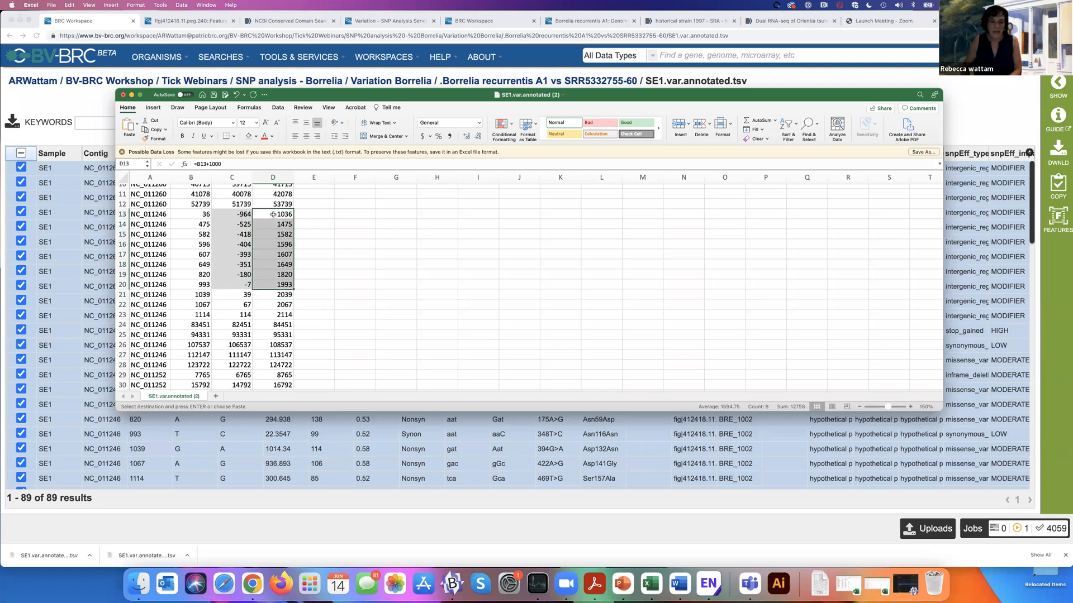
key("super+v")
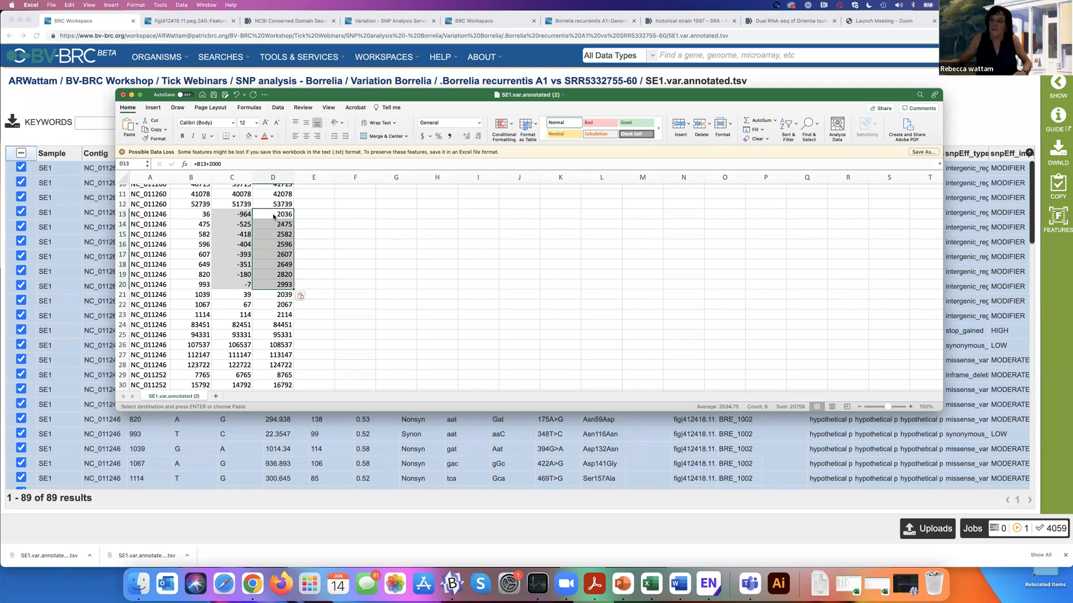
Step: Paste the same +2000 Stop formula into D34:D36, beside the shaded NC_011255 Start values
scroll(371, 261, "down", 2)
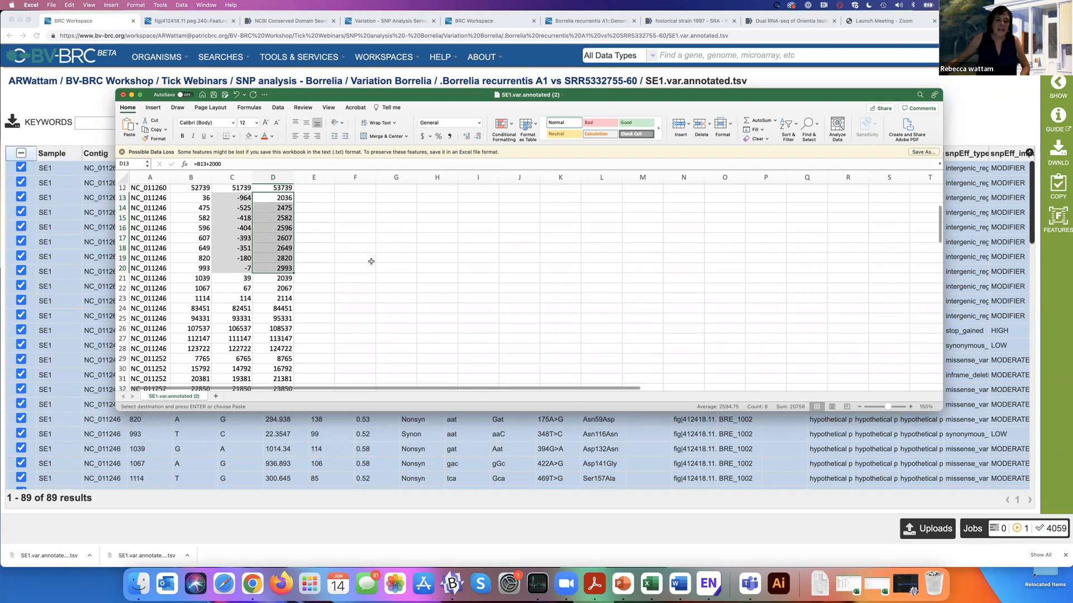
scroll(371, 262, "down", 6)
left_click_drag(274, 292, 274, 314)
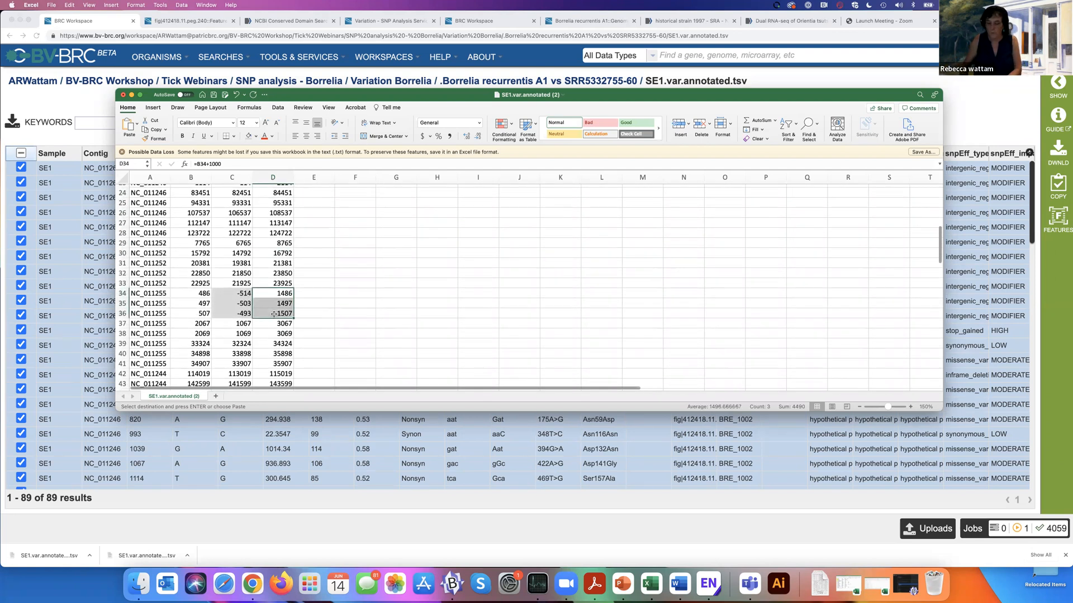
key("super+v")
Step: Paste the +2000 Stop formula into D61:D82, beside the last block of shaded Start values
scroll(339, 302, "down", 5)
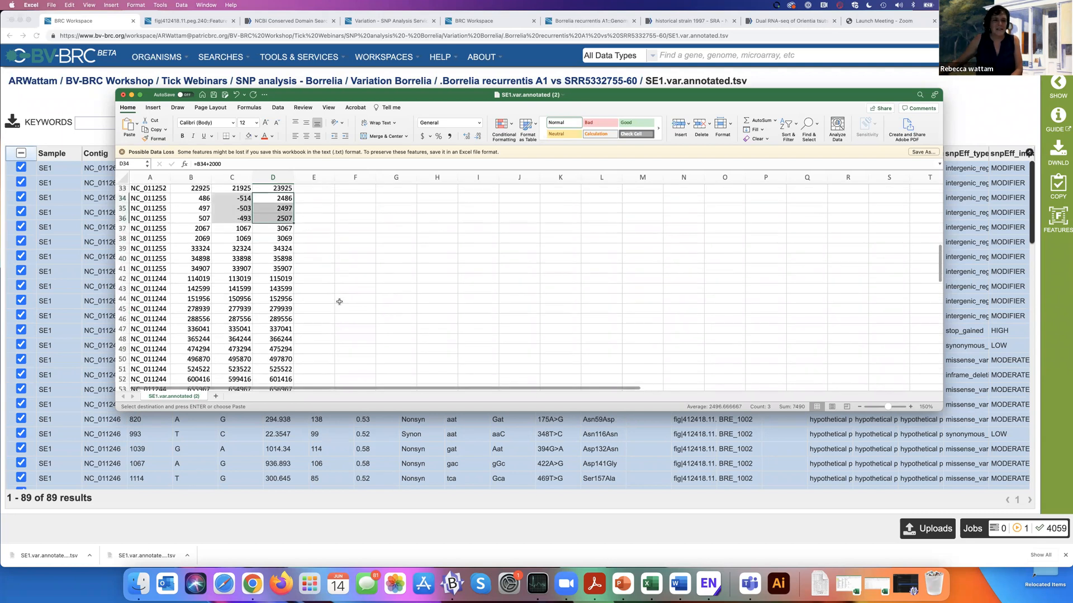
scroll(339, 301, "down", 6)
left_click(279, 278)
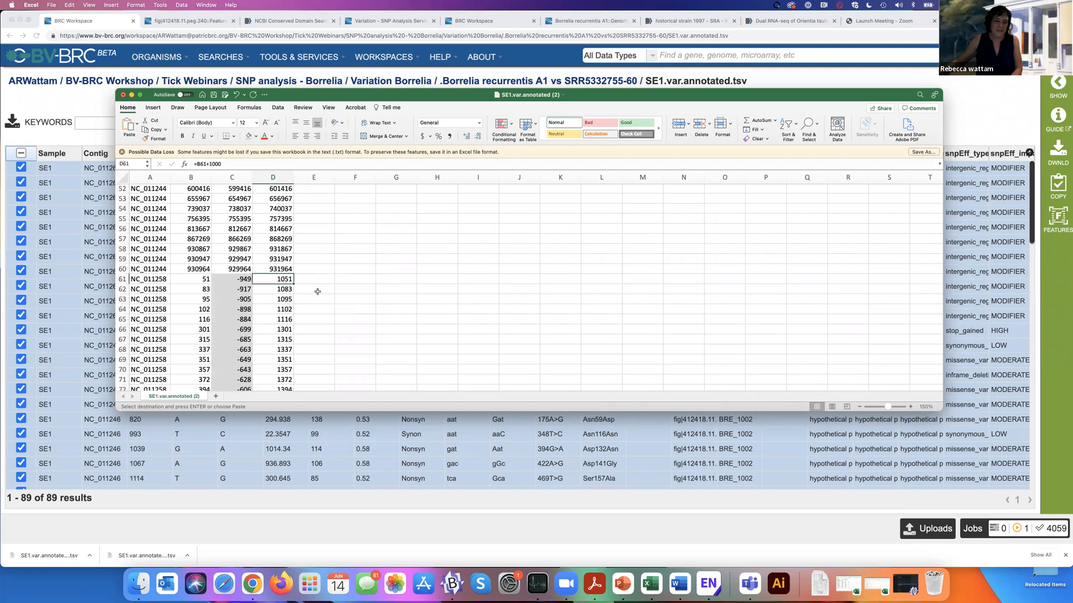
scroll(317, 291, "down", 6)
left_click(285, 302, "shift")
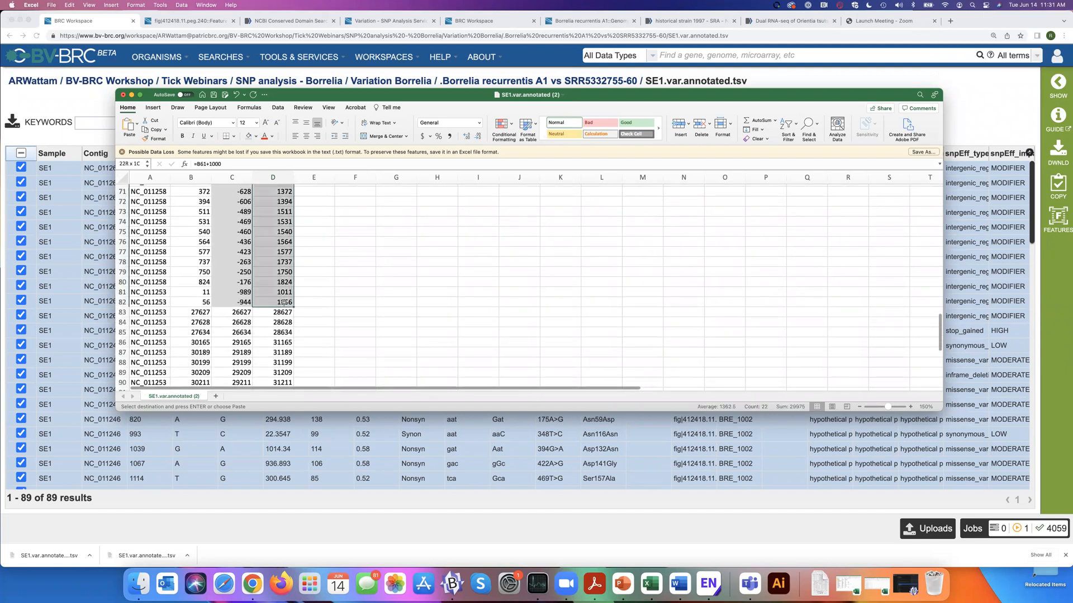
key("super+v")
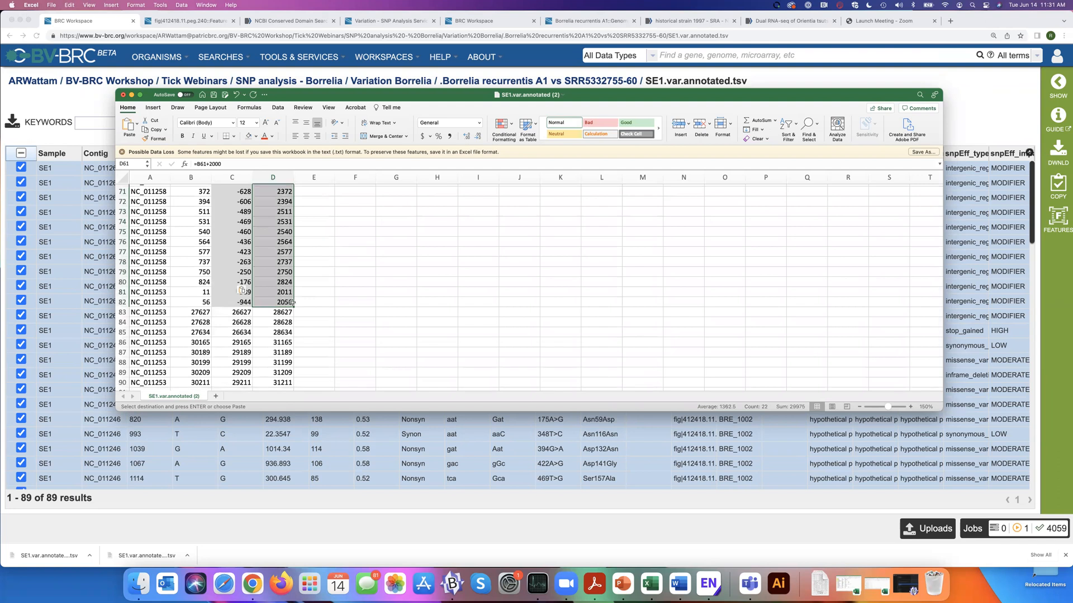
Step: Replace the negative Start values in C61:C82 with the Pos values copied from B61:B82
scroll(436, 305, "up", 11)
scroll(436, 306, "up", 8)
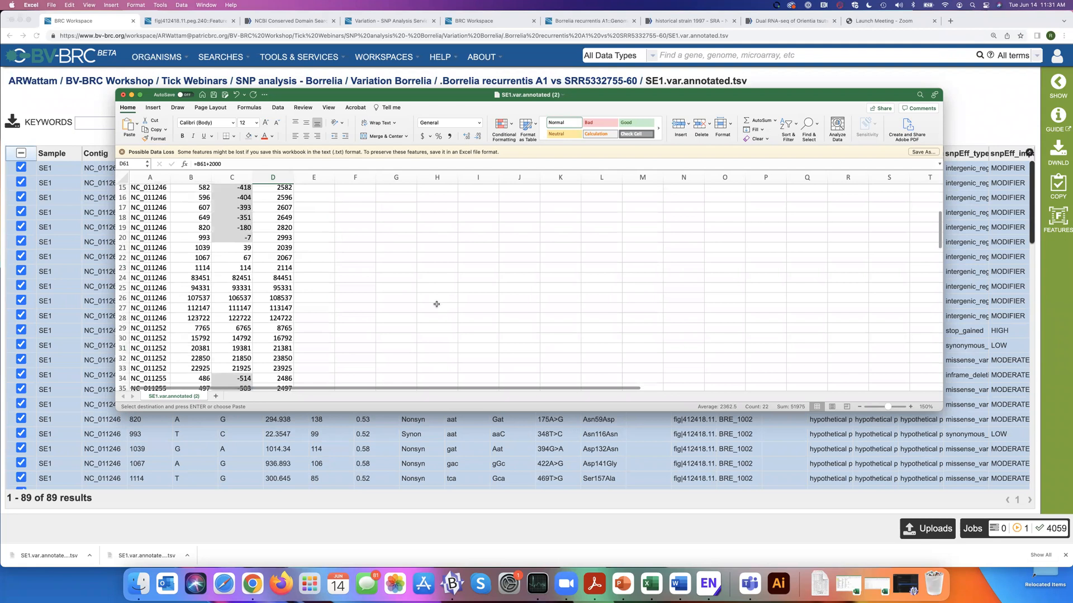
scroll(436, 304, "down", 13)
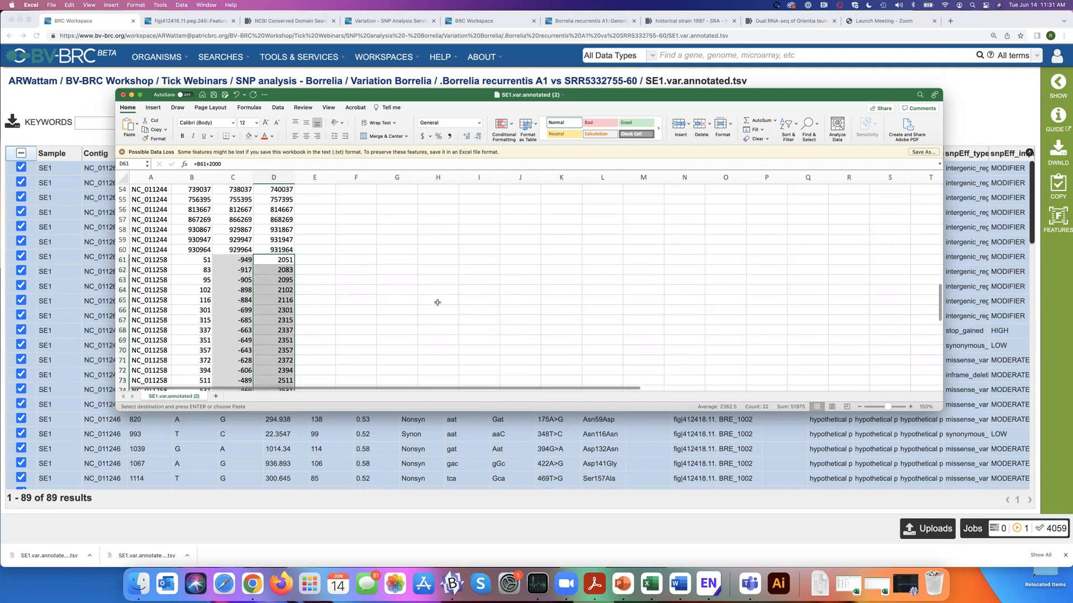
scroll(437, 302, "down", 2)
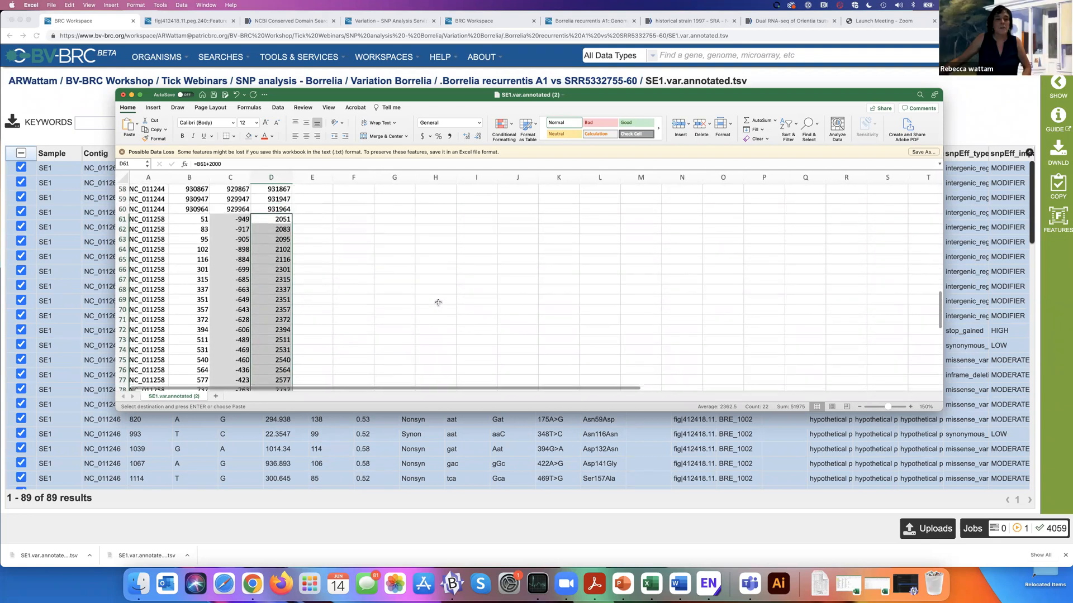
scroll(438, 303, "down", 1)
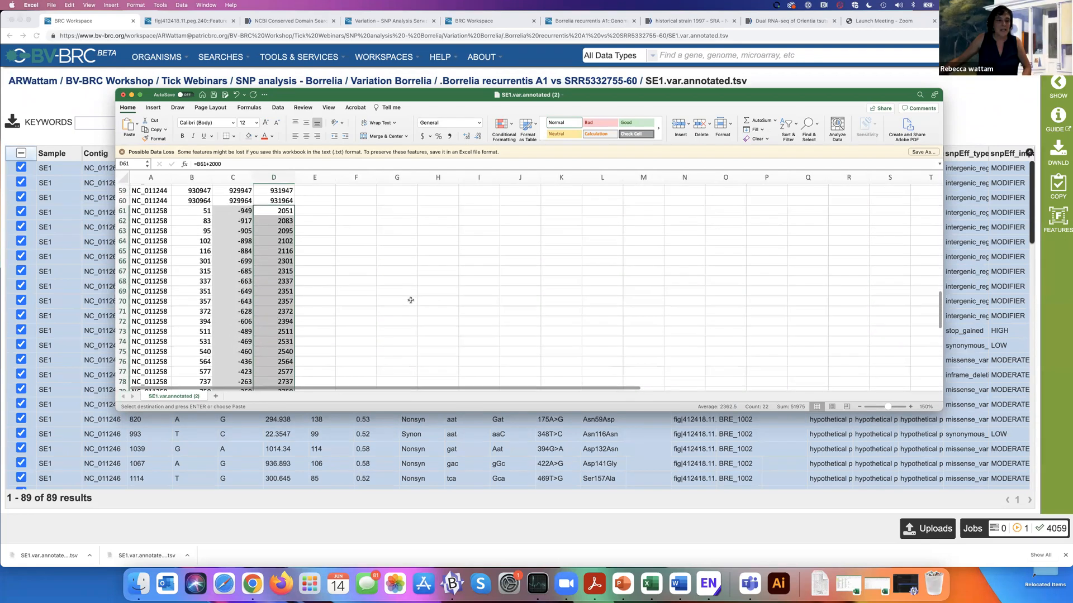
left_click(194, 211)
key("shift+Down")
key("shift+Down")
key("shift+Down")
key("shift+Down")
key("shift+Down")
key("shift+Down")
key("shift+Down")
key("shift+Down")
key("shift+Down")
key("shift+Down")
key("super+c")
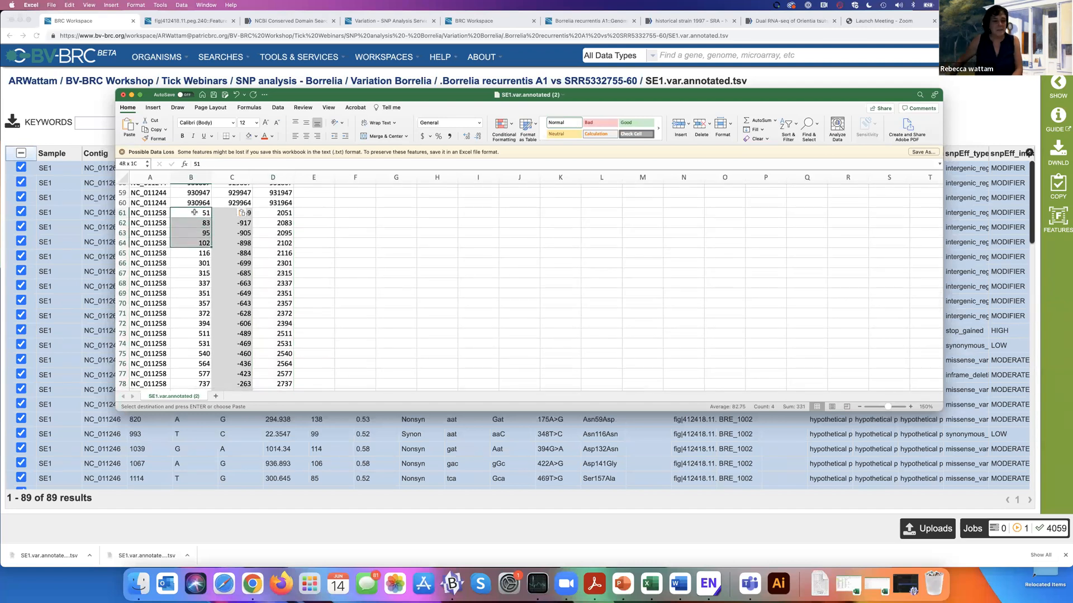
key("shift+Down")
key("shift+Down")
key("shift+Down")
key("shift+Down")
key("shift+Down")
key("shift+Down")
key("shift+Down")
key("shift+Down")
key("shift+Down")
key("shift+Down")
key("shift+Down")
key("shift+Down")
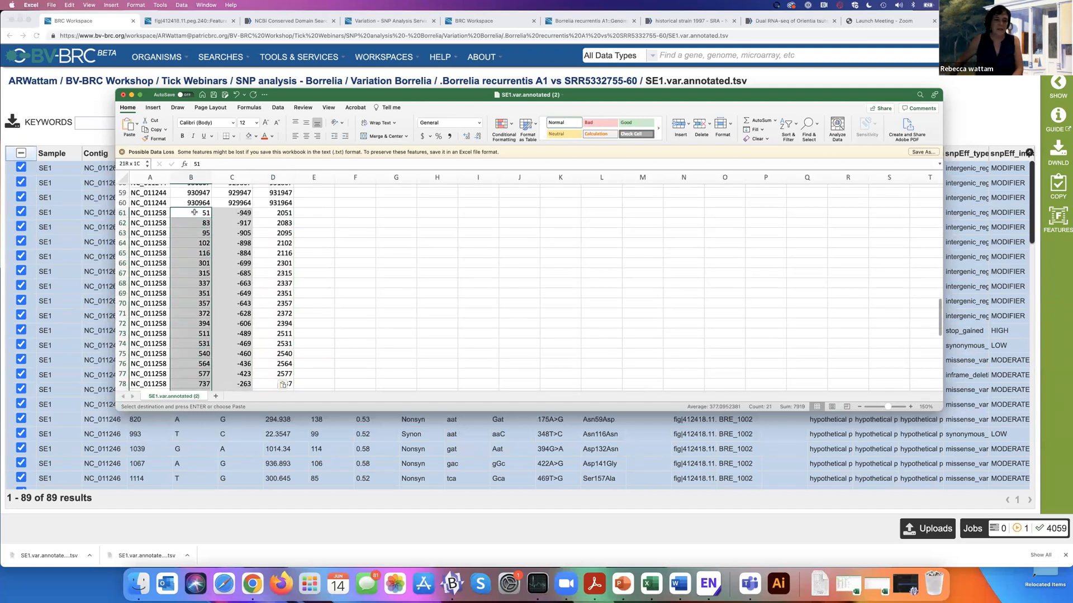
key("shift+Up")
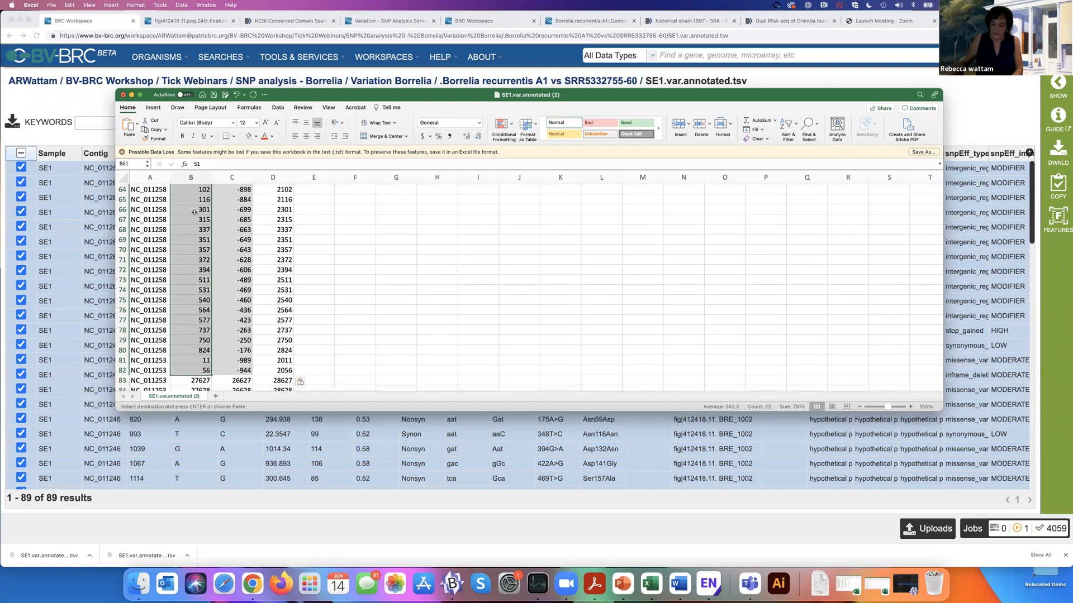
scroll(194, 211, "up", 5)
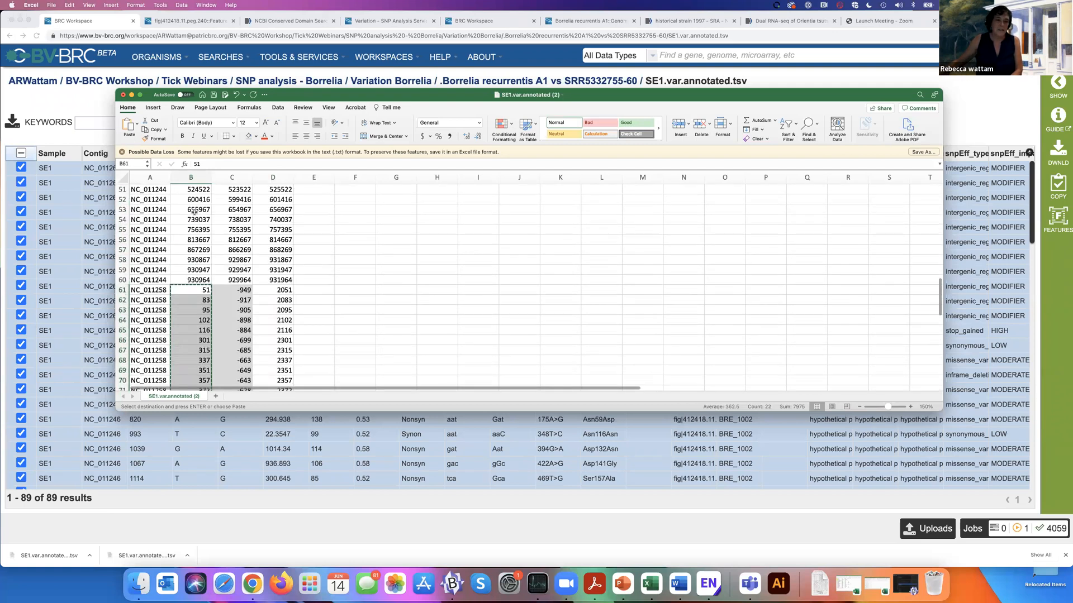
left_click(235, 288)
key("super+v")
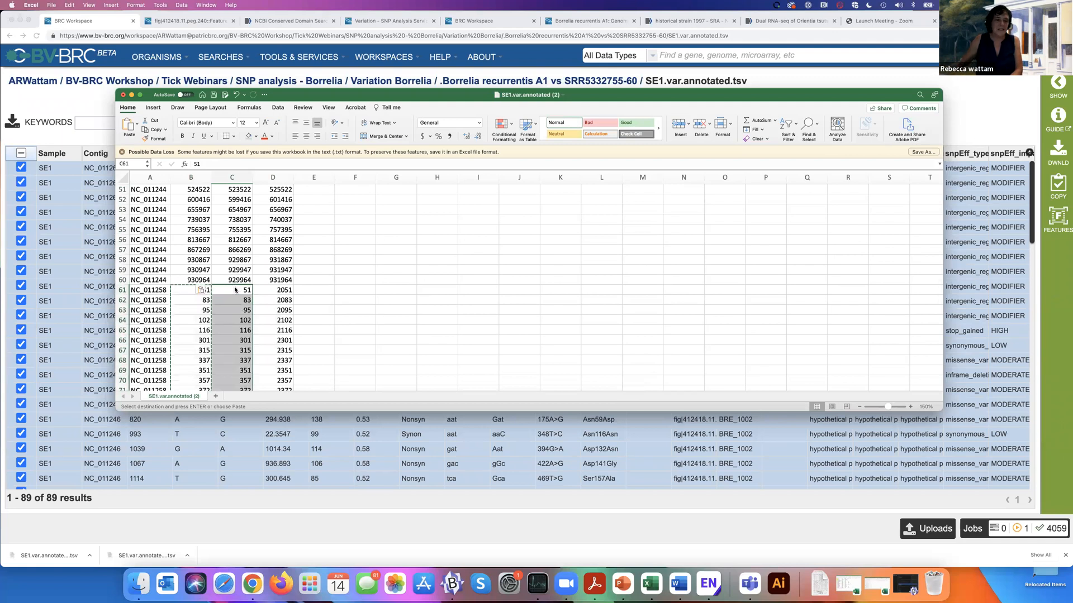
Step: Replace the negative Start values in C34:C36 with the Pos values copied from B34:B36
scroll(235, 288, "up", 8)
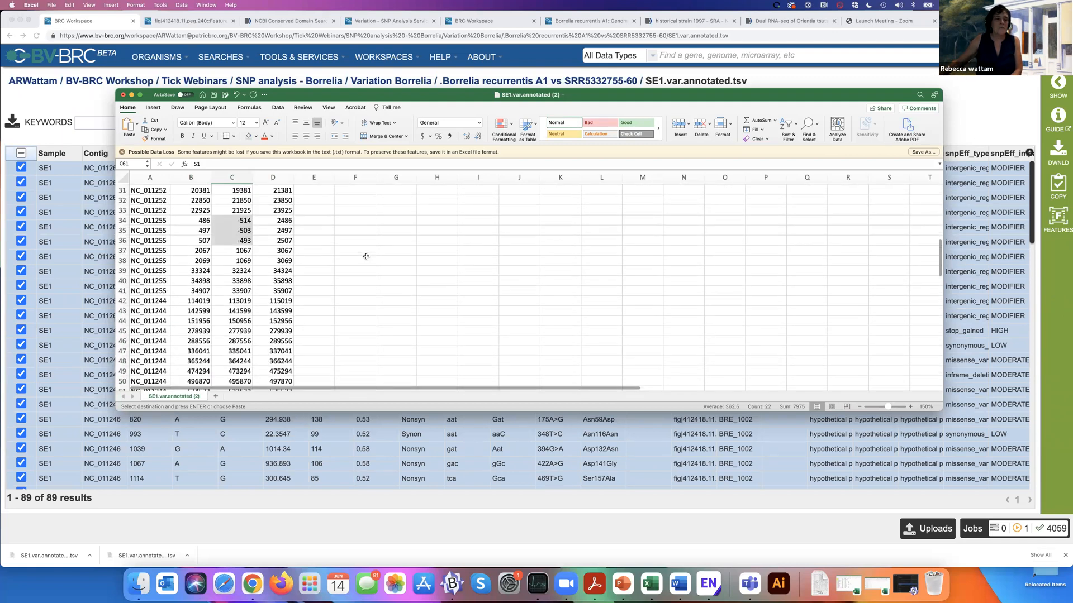
scroll(231, 241, "up", 1)
left_click_drag(201, 256, 204, 276)
key("super+c")
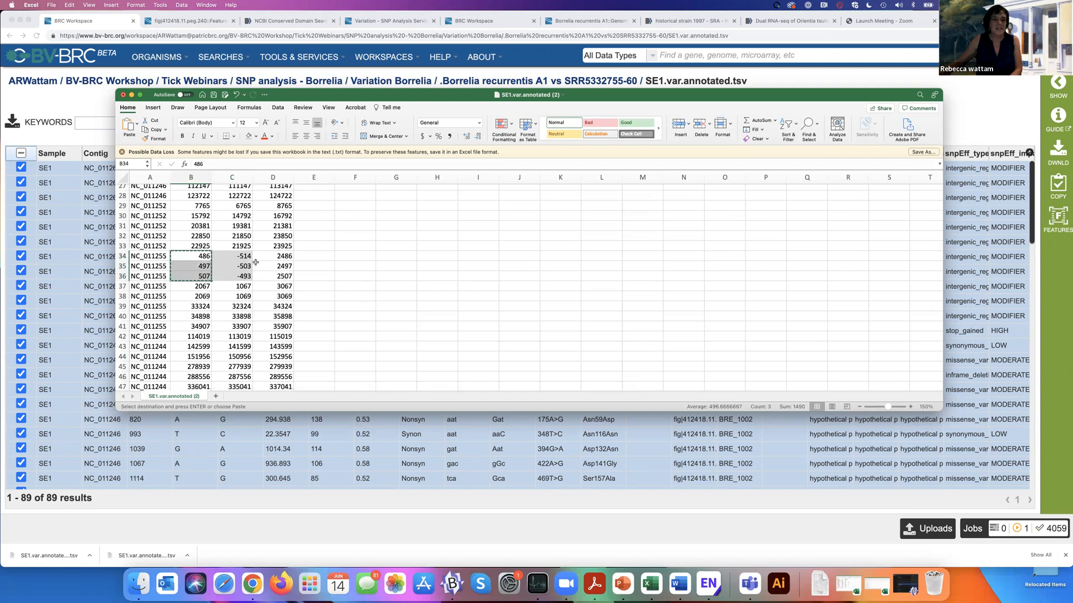
left_click(241, 255)
key("super+v")
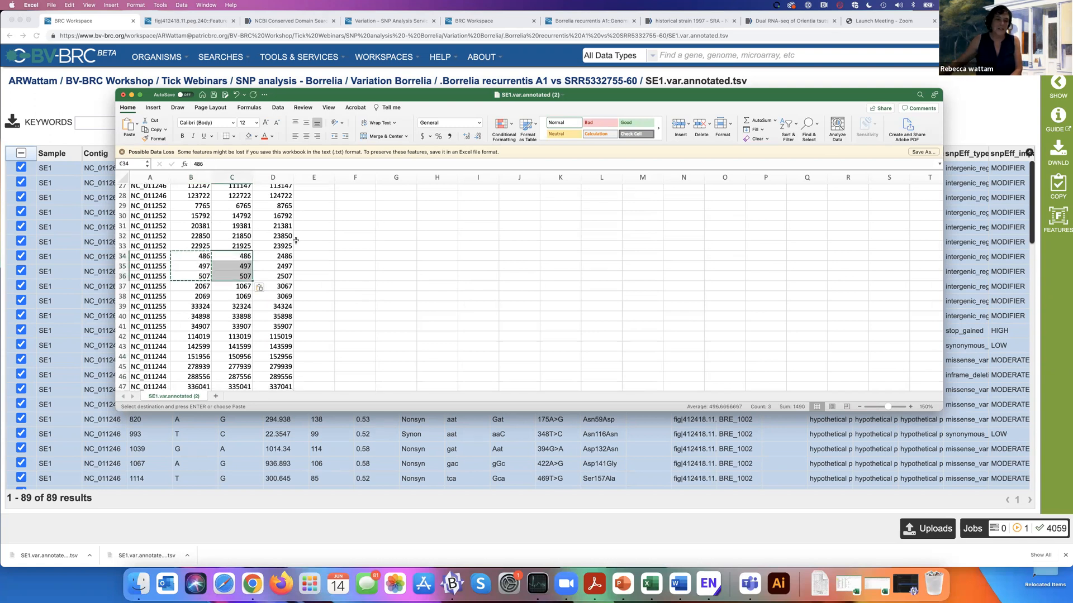
Step: Replace the negative Start values in C13:C20 with the Pos values copied from B13:B20
scroll(295, 240, "up", 3)
scroll(295, 241, "up", 4)
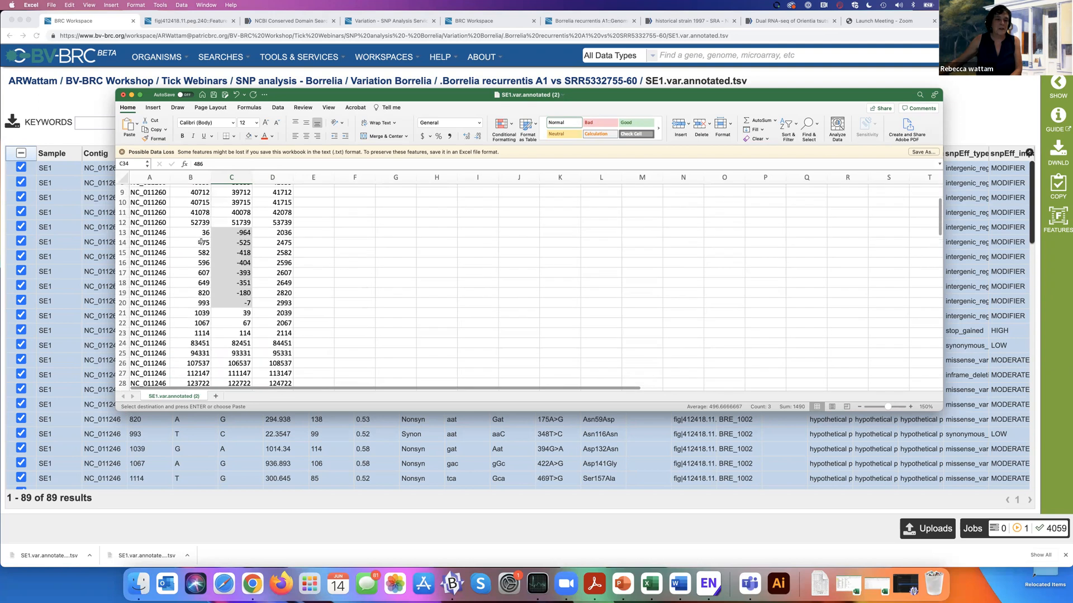
left_click_drag(196, 231, 194, 301)
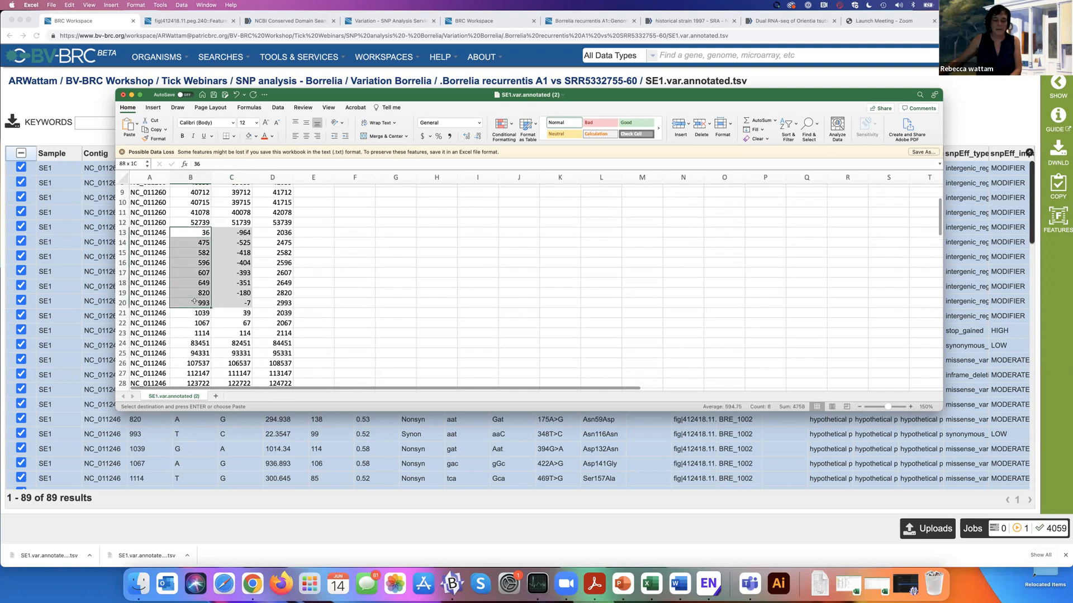
key("super+c")
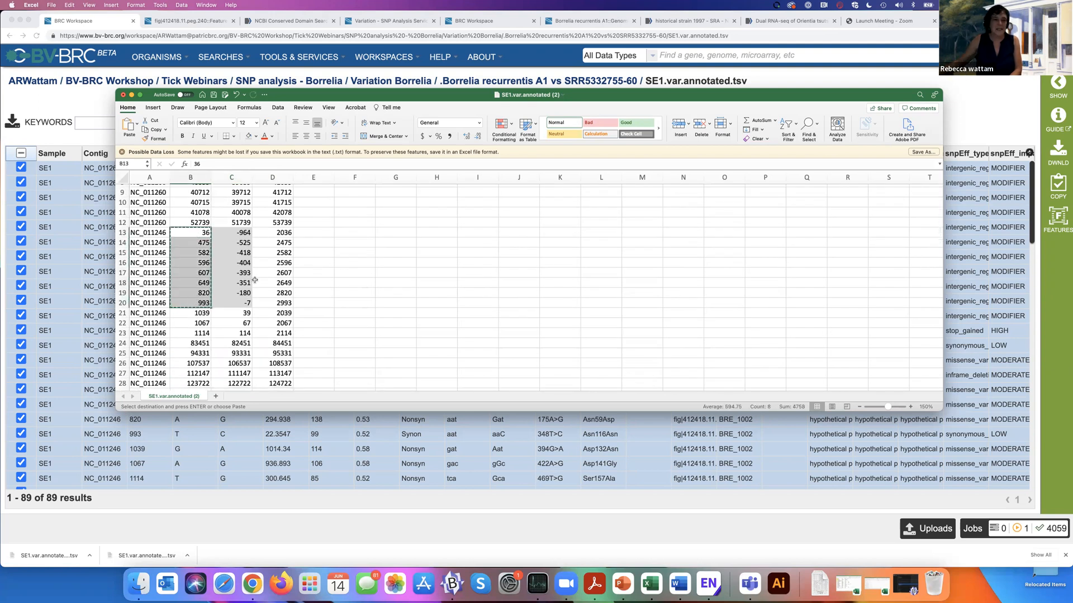
left_click(246, 232)
key("super+v")
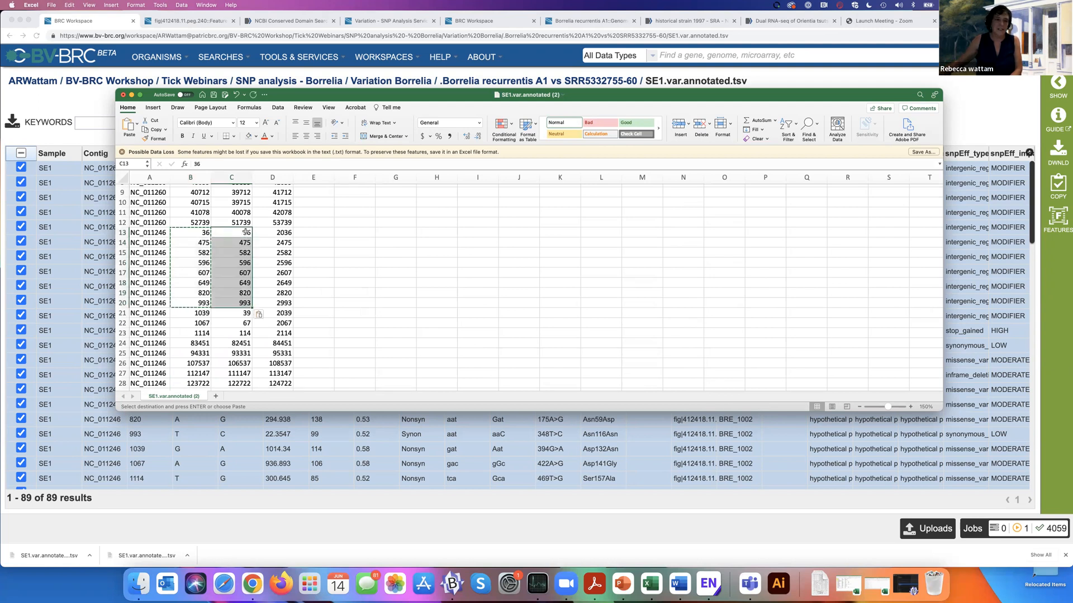
Step: Replace the negative Start values in C2:C4 with the Pos values copied from B2:B4
scroll(329, 223, "up", 3)
scroll(235, 280, "right", 1)
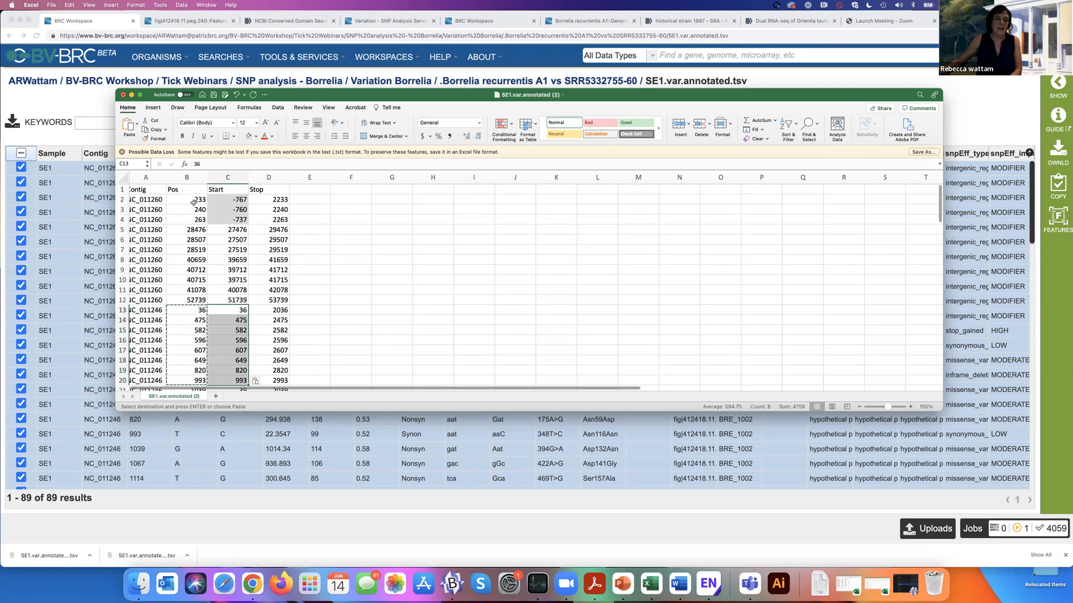
left_click(193, 200)
left_click_drag(193, 217, 193, 218)
key("super+c")
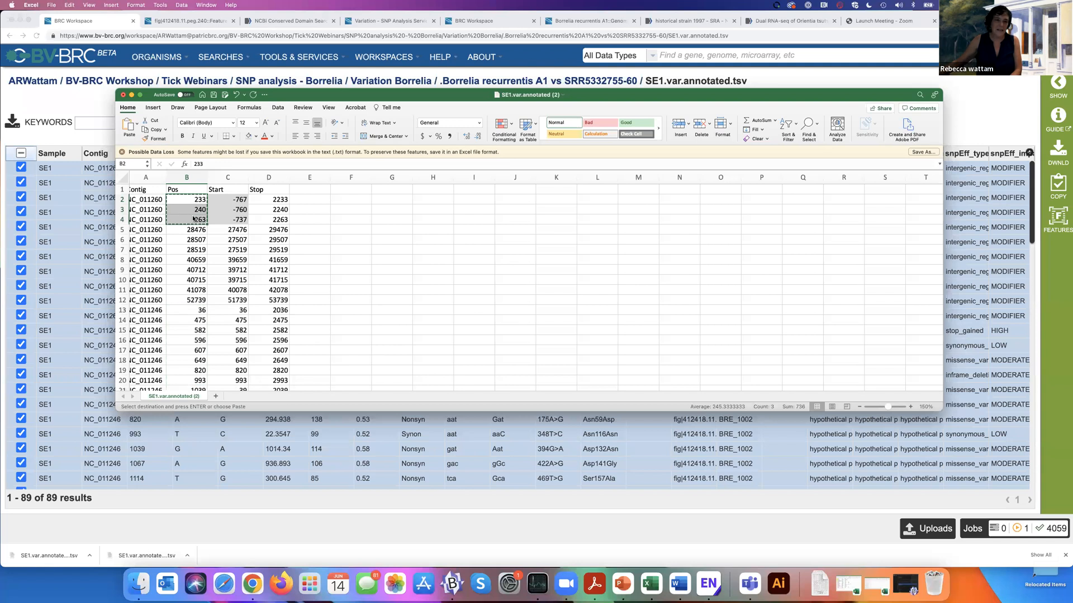
left_click(234, 199)
key("super+v")
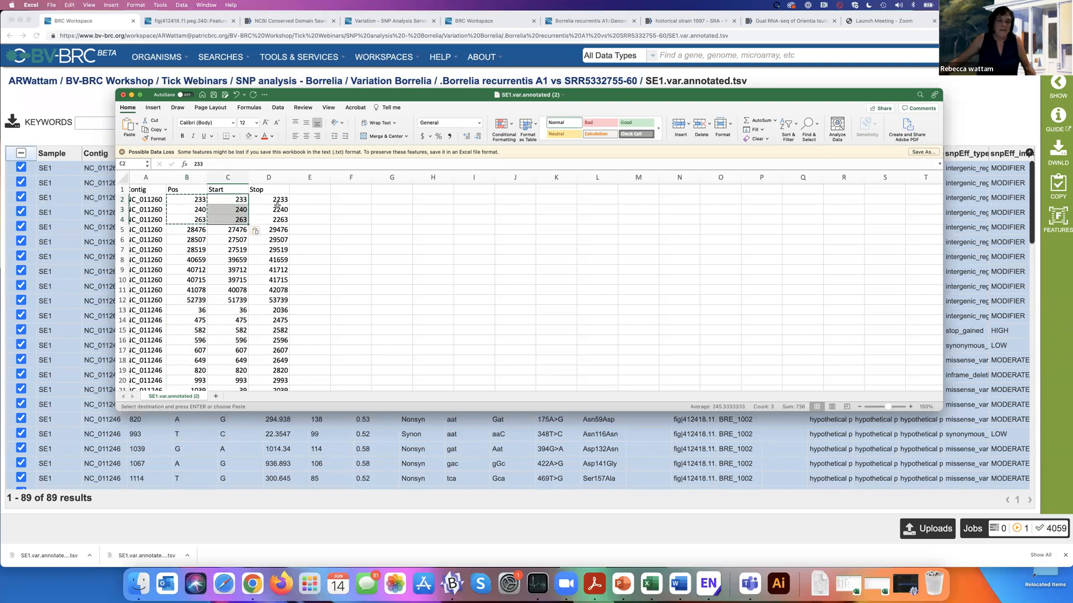
Step: Convert the whole Start column C to plain values by pasting its copied values over itself
left_click(277, 200)
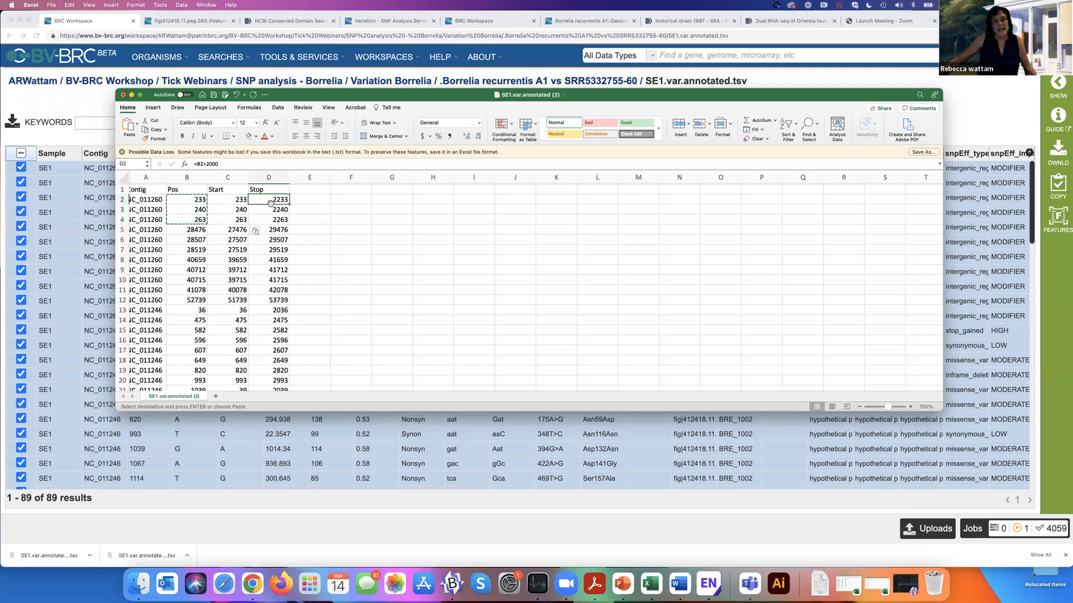
left_click(229, 177)
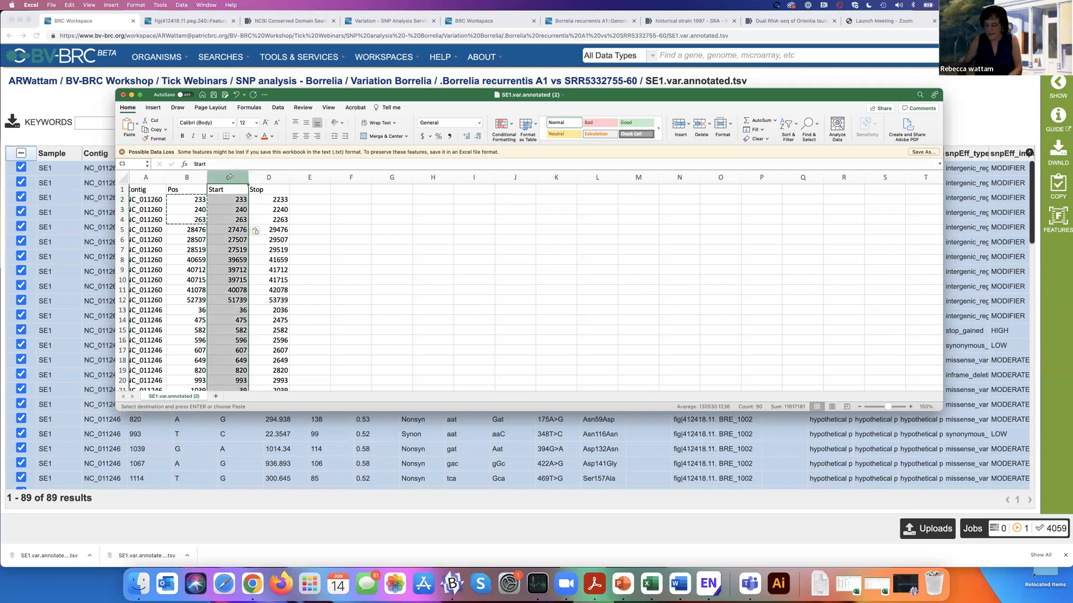
key("super+c")
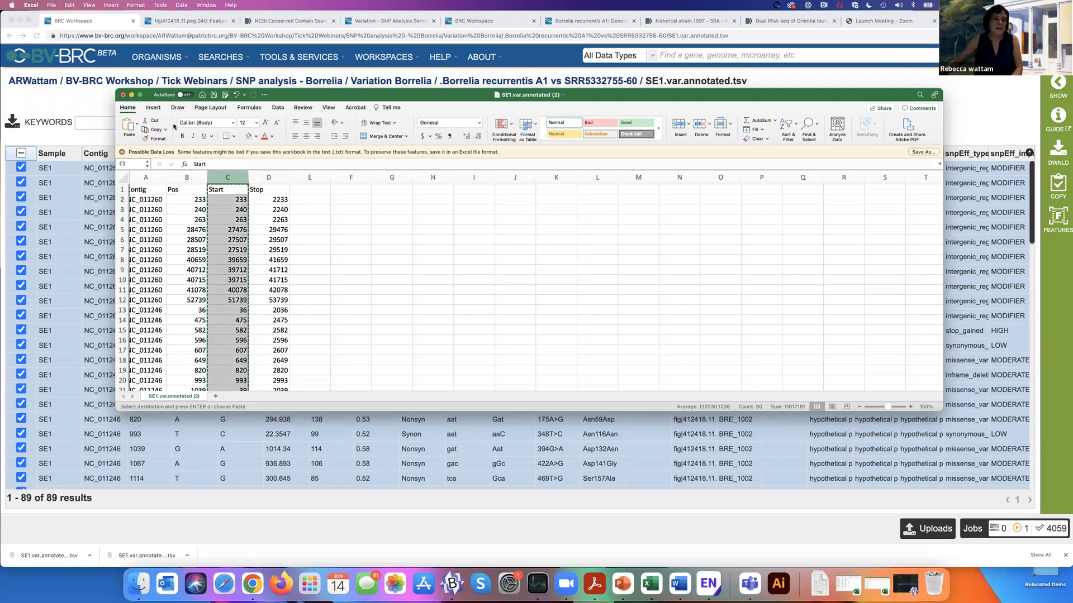
left_click(135, 124)
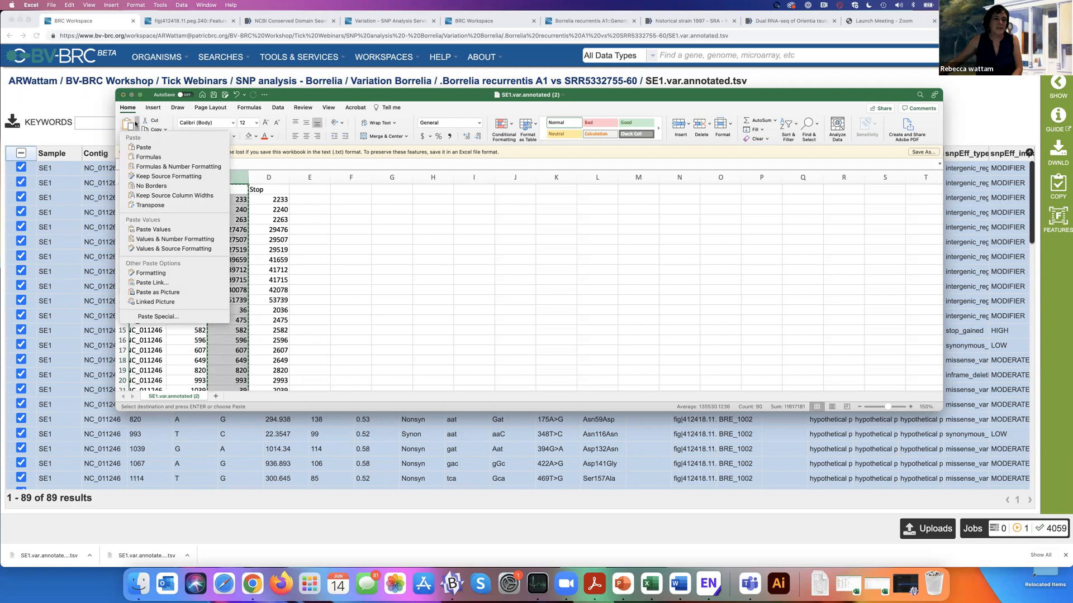
left_click(163, 229)
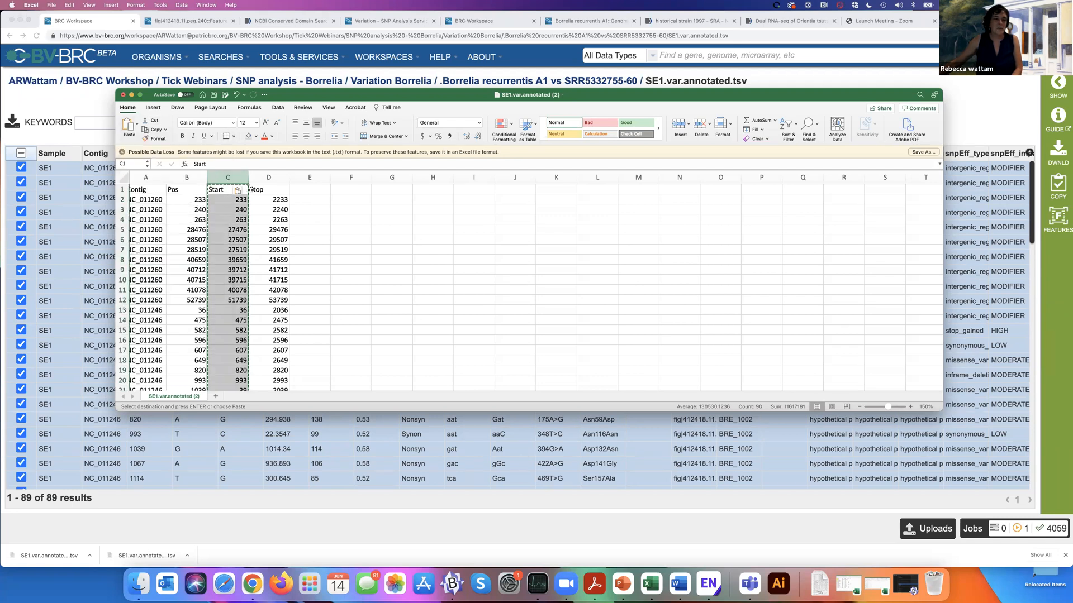
Step: Convert the whole Stop column D to plain values by pasting its copied values over itself
left_click(281, 178)
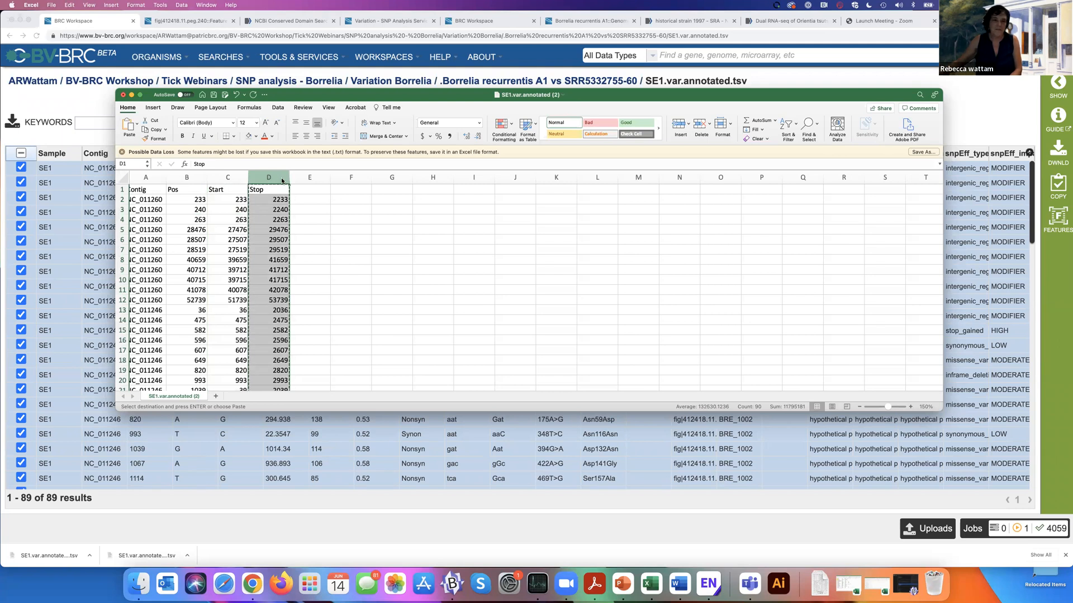
left_click(145, 129)
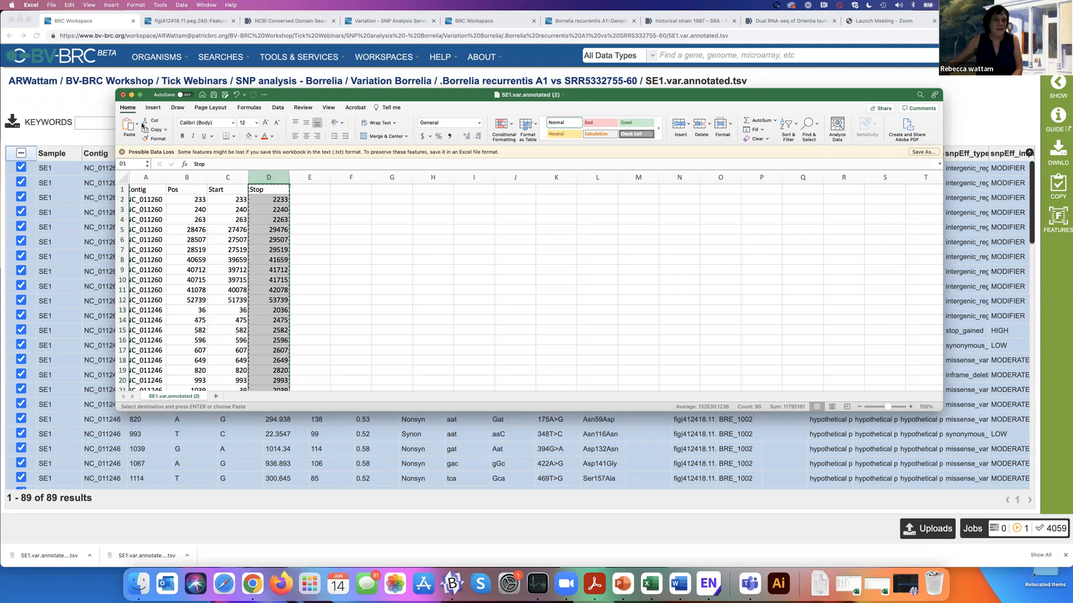
left_click(137, 126)
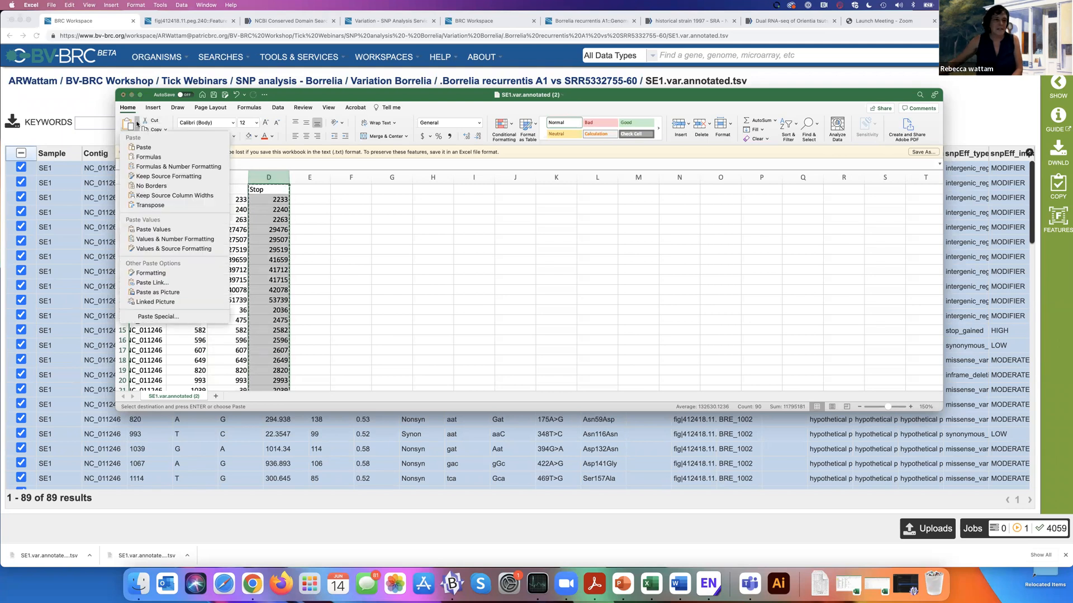
left_click(158, 230)
Step: Delete the Pos column and the header row, leaving only the contig, start and stop data
left_click(184, 177)
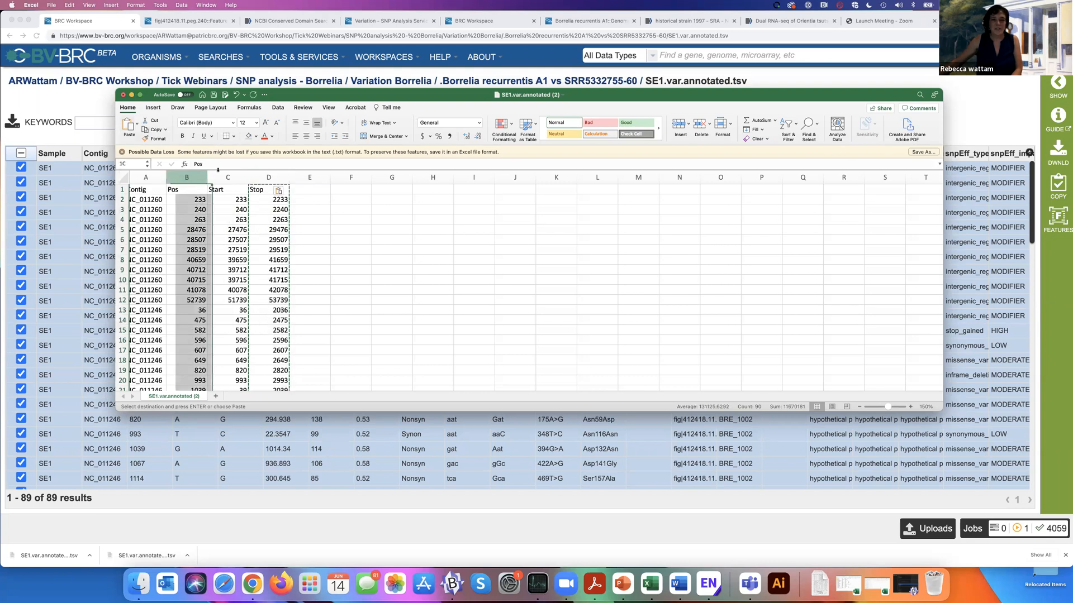
left_click(701, 125)
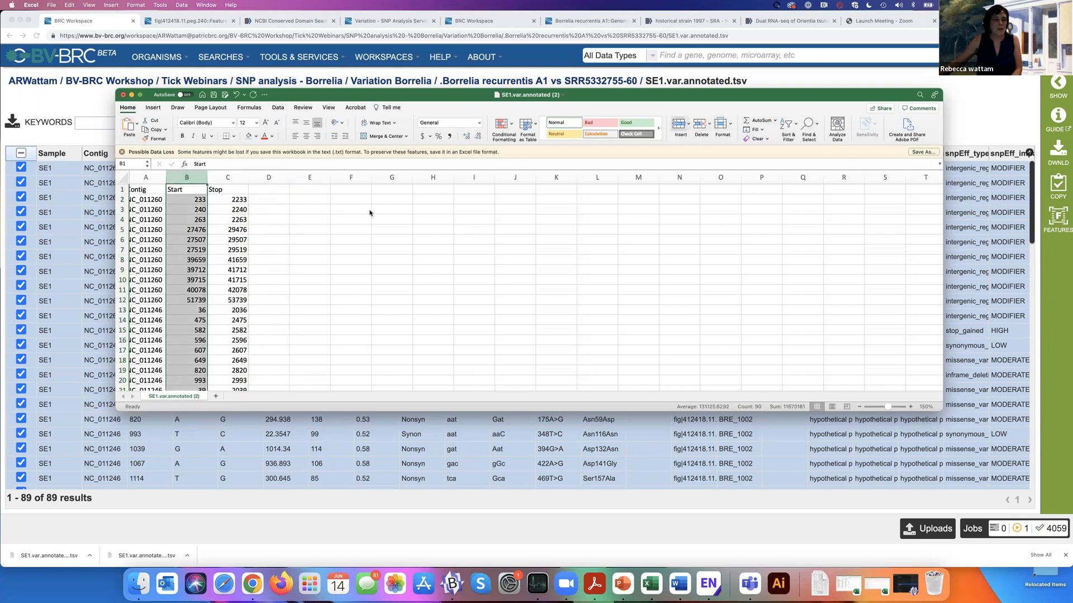
left_click(122, 189)
left_click(701, 125)
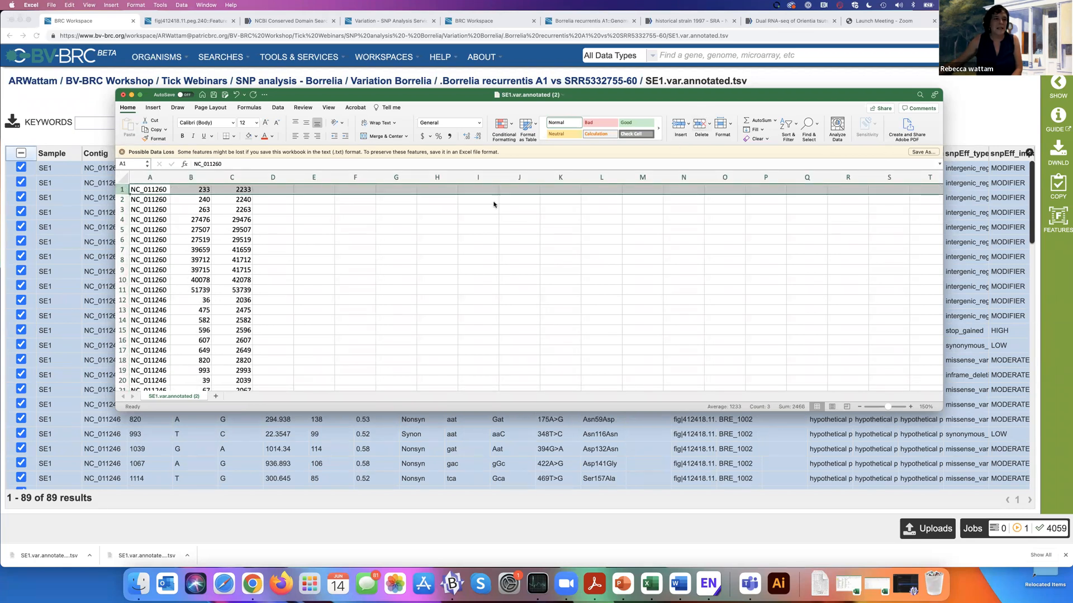
Step: Save the sheet in Downloads as a tab-delimited text file named SE1now, keeping that format
left_click(52, 5)
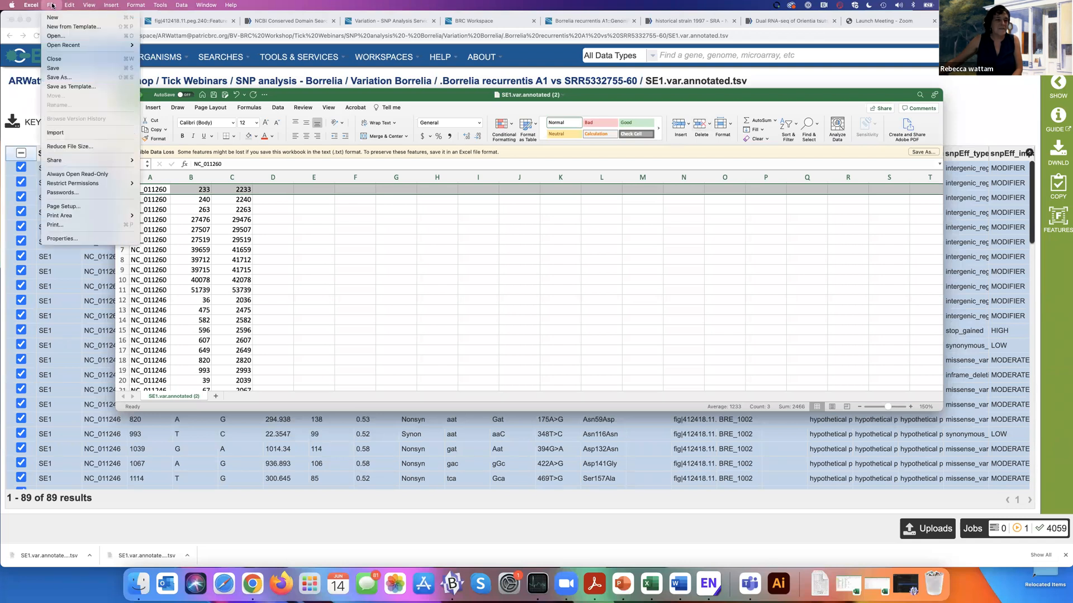
mouse_move(70, 44)
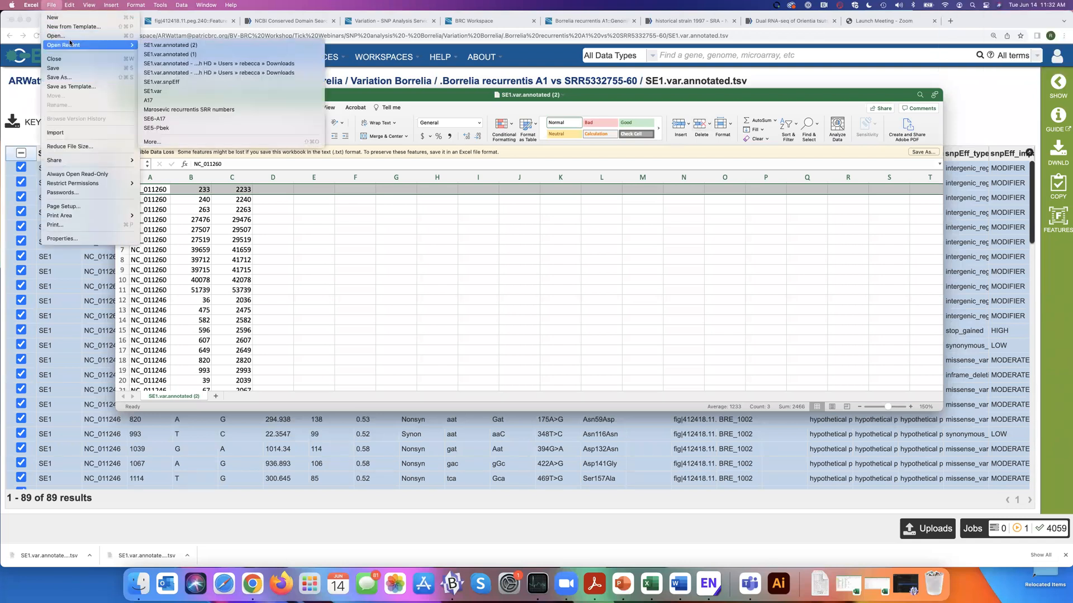
left_click(67, 79)
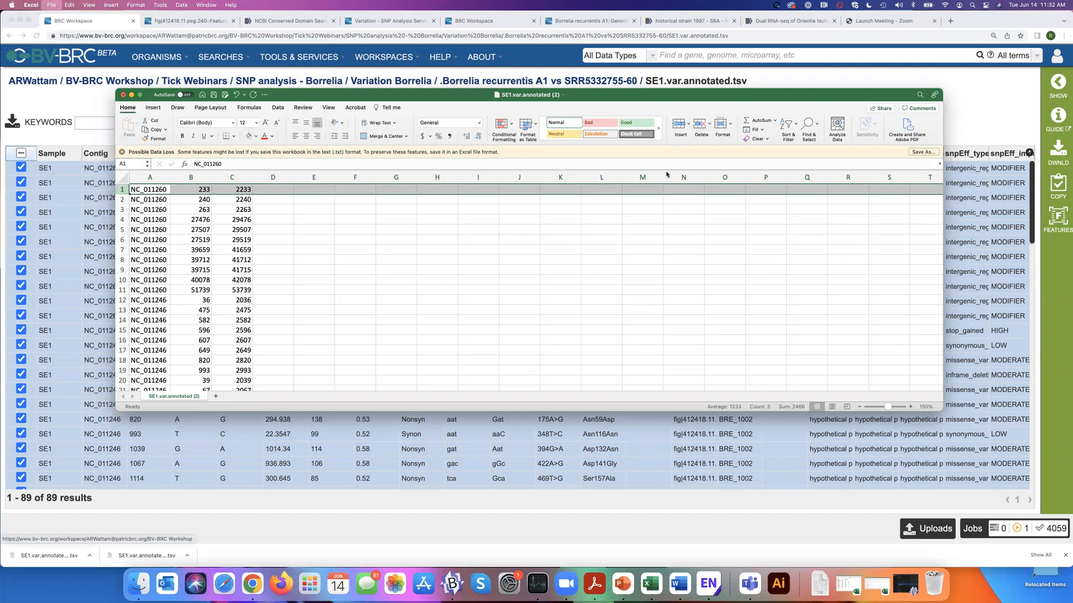
left_click_drag(573, 165, 494, 165)
type("SE")
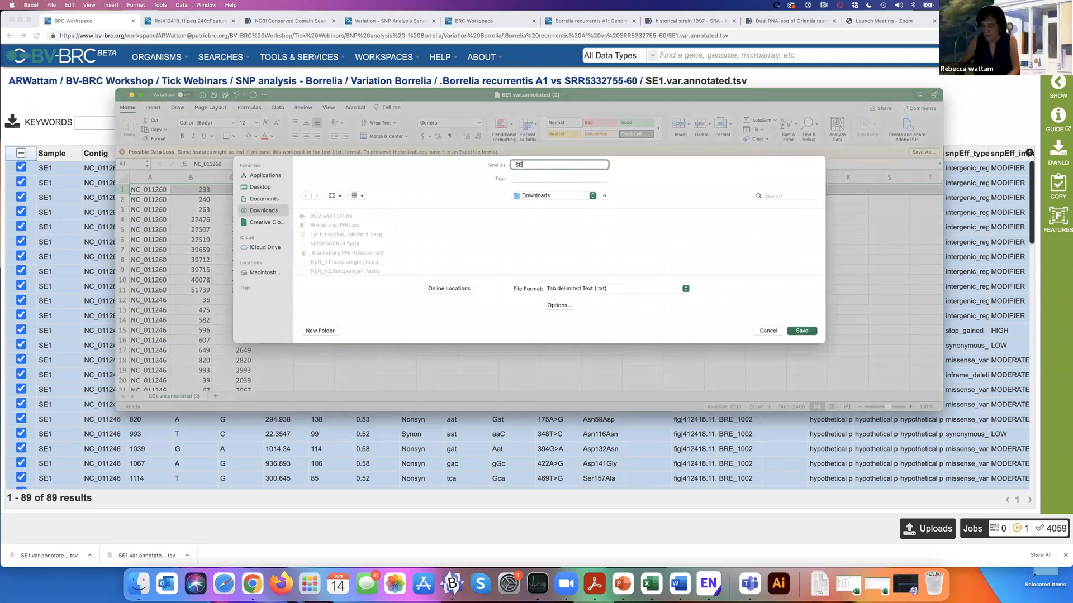
type("1now")
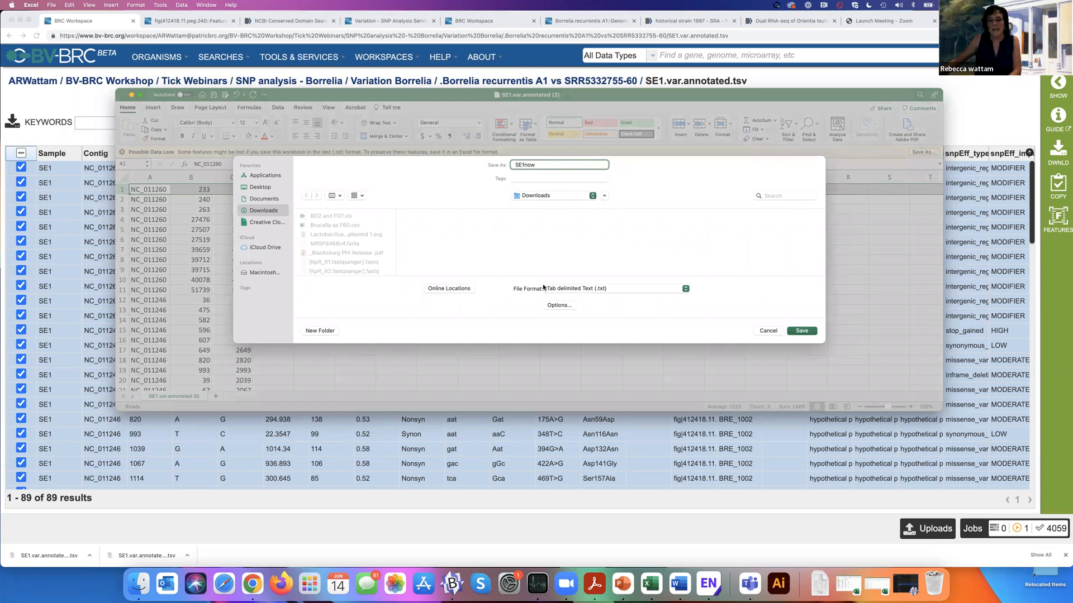
left_click(796, 332)
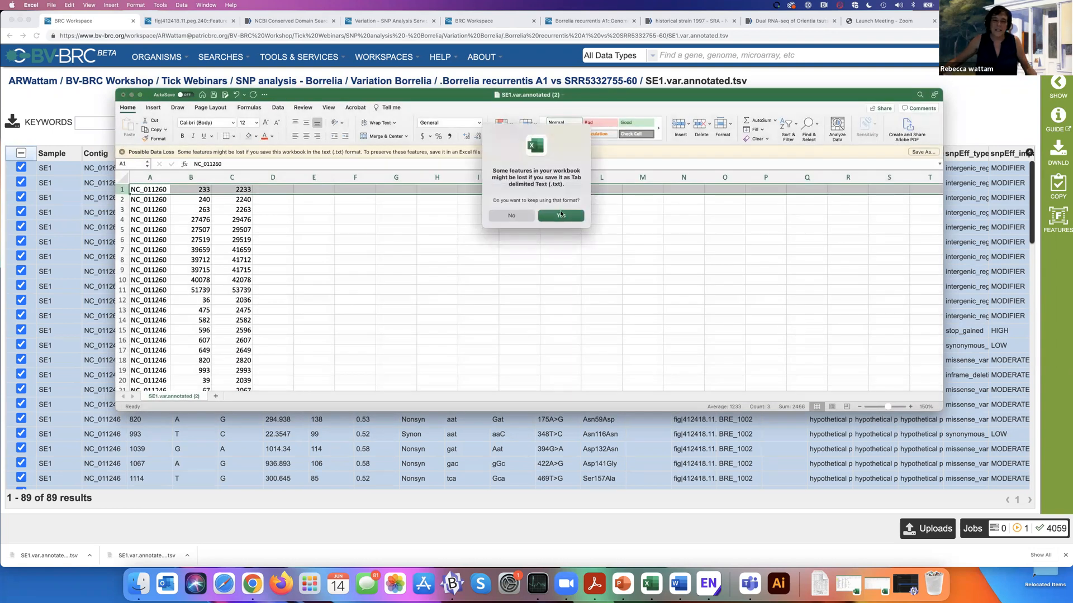
left_click(562, 215)
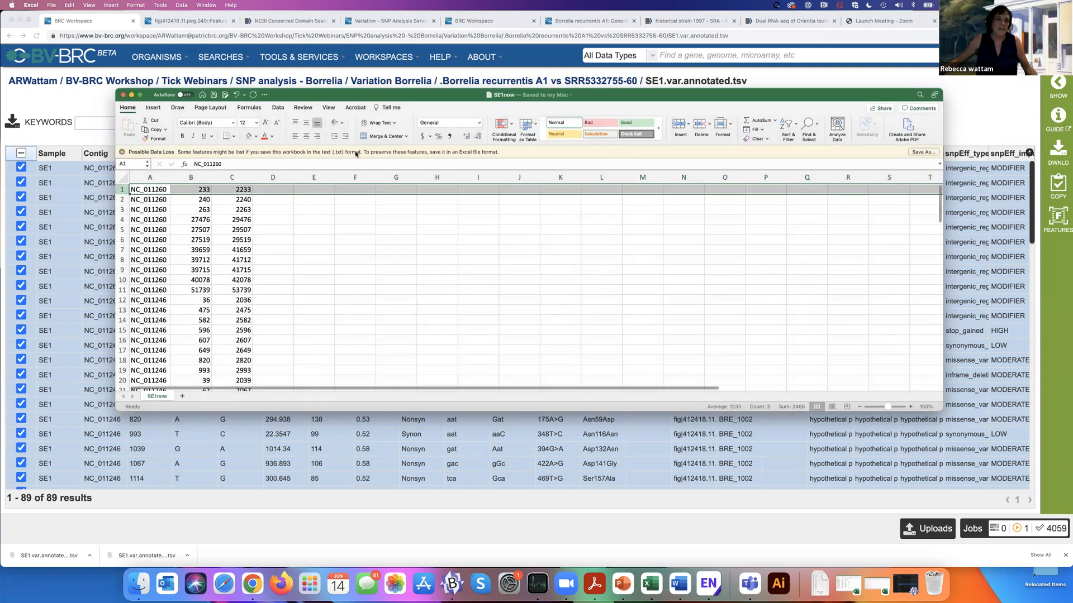
Step: Switch to Chrome and open the Circular Viewer for the Borrelia recurrentis A1 genome from the fliG-1 feature page
left_click(67, 87)
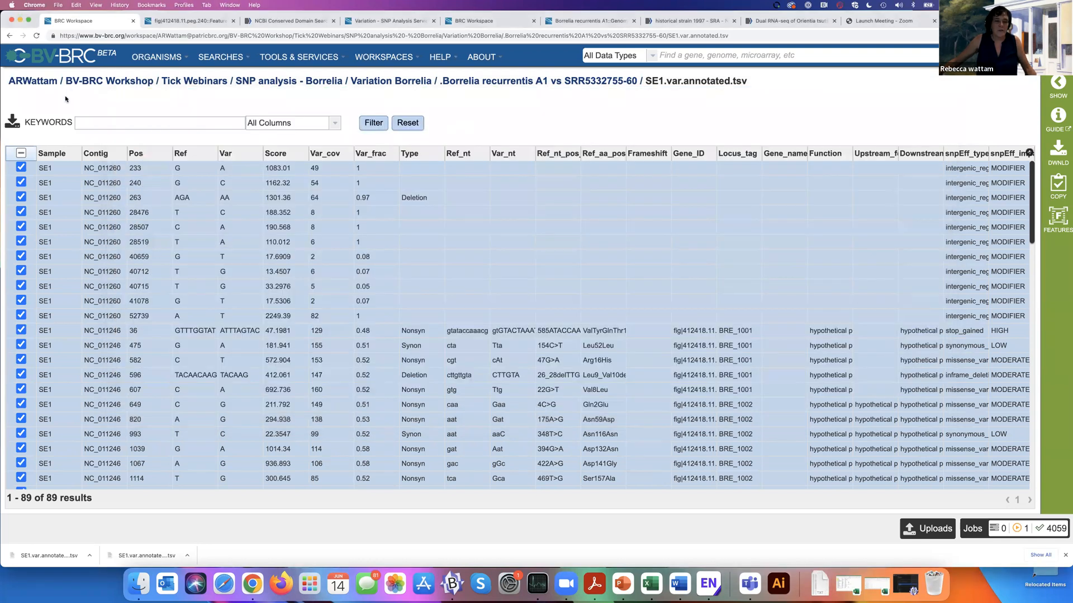
left_click(179, 21)
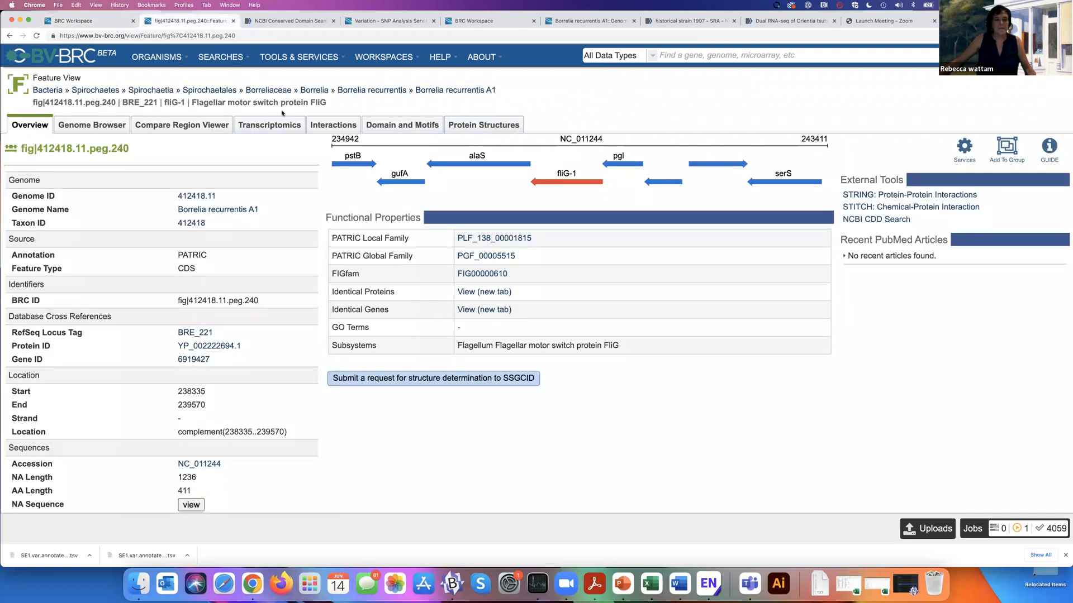
left_click(465, 91)
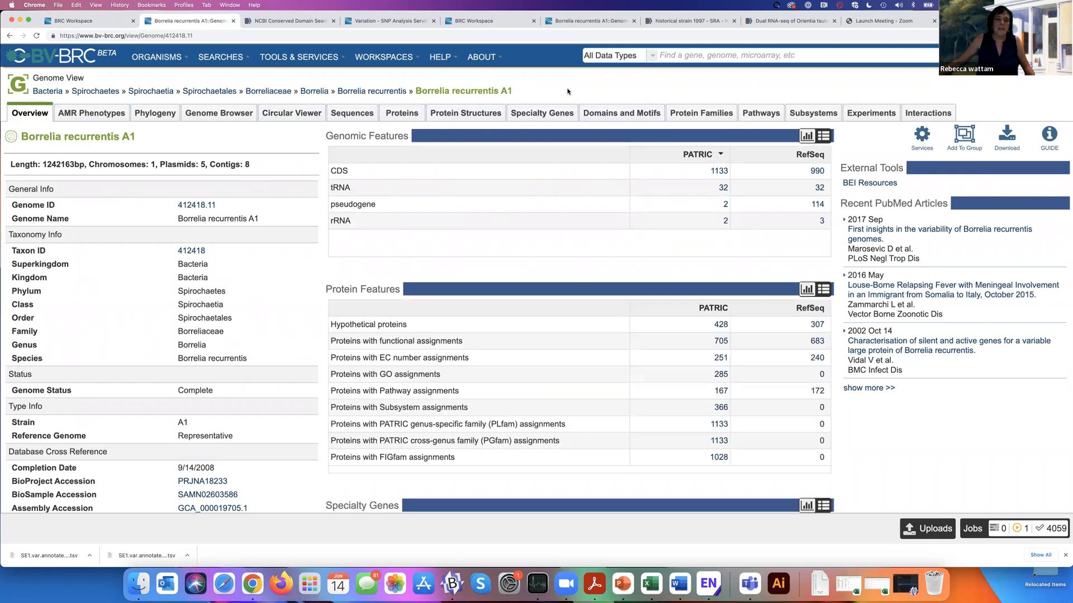
left_click(295, 114)
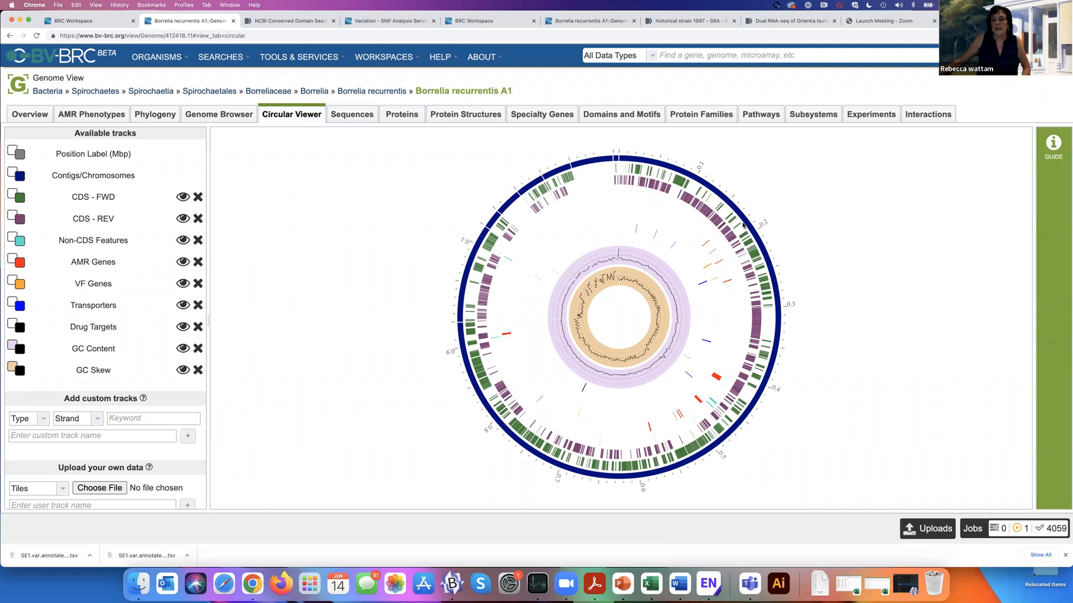
Step: Examine the contigs and the gene feature tracks around the circular genome map
mouse_move(746, 221)
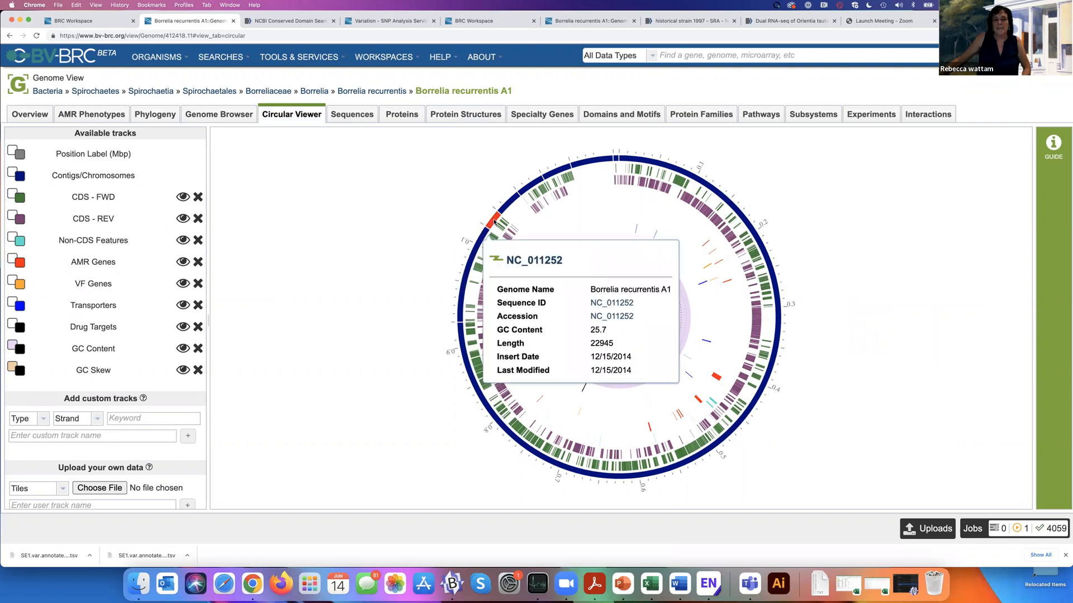
mouse_move(506, 204)
mouse_move(548, 177)
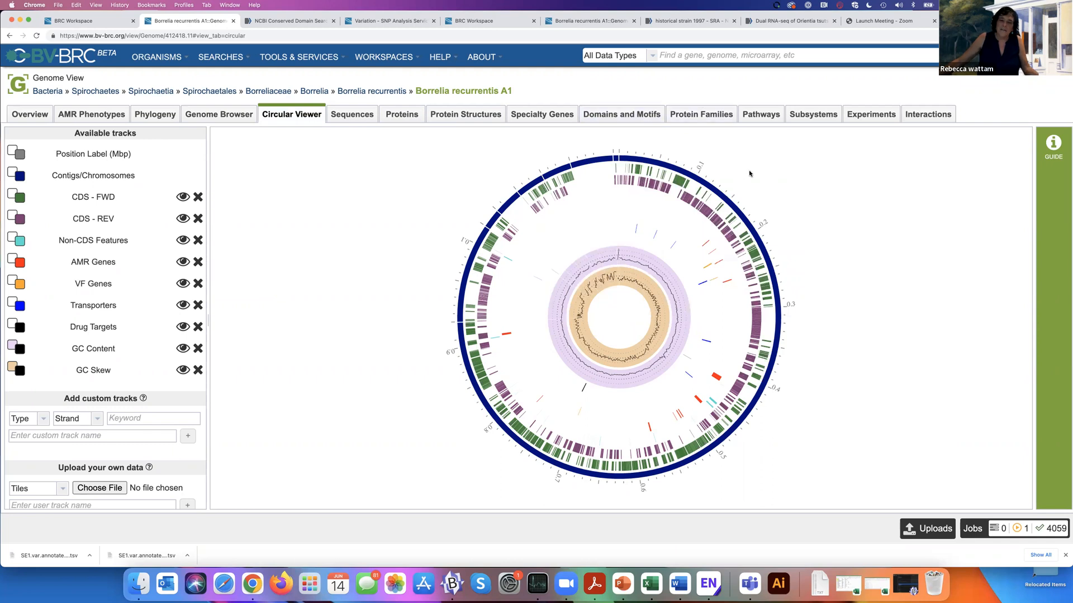
mouse_move(690, 191)
mouse_move(507, 334)
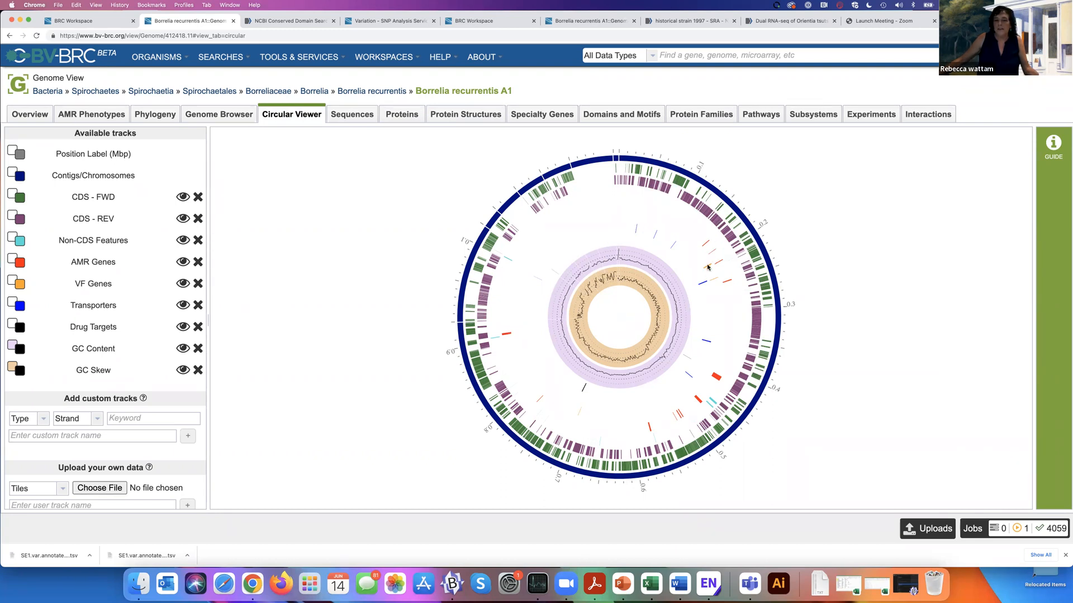
mouse_move(656, 237)
mouse_move(584, 387)
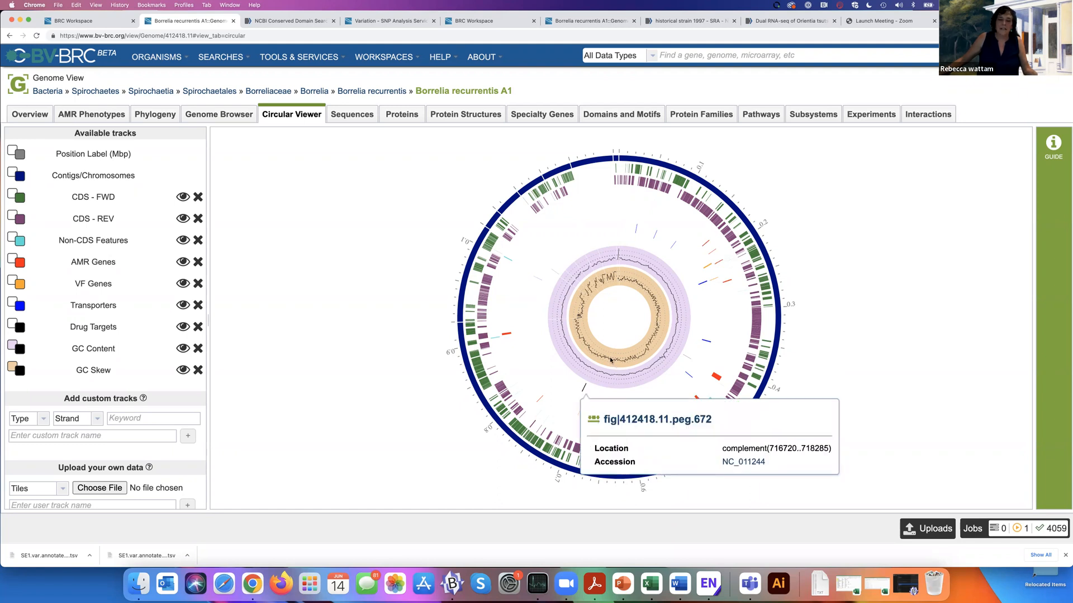
Step: Remove the GC Skew, GC Content, Drug Targets, Transporters, VF Genes, AMR Genes and Non-CDS Features tracks from the map
left_click(198, 370)
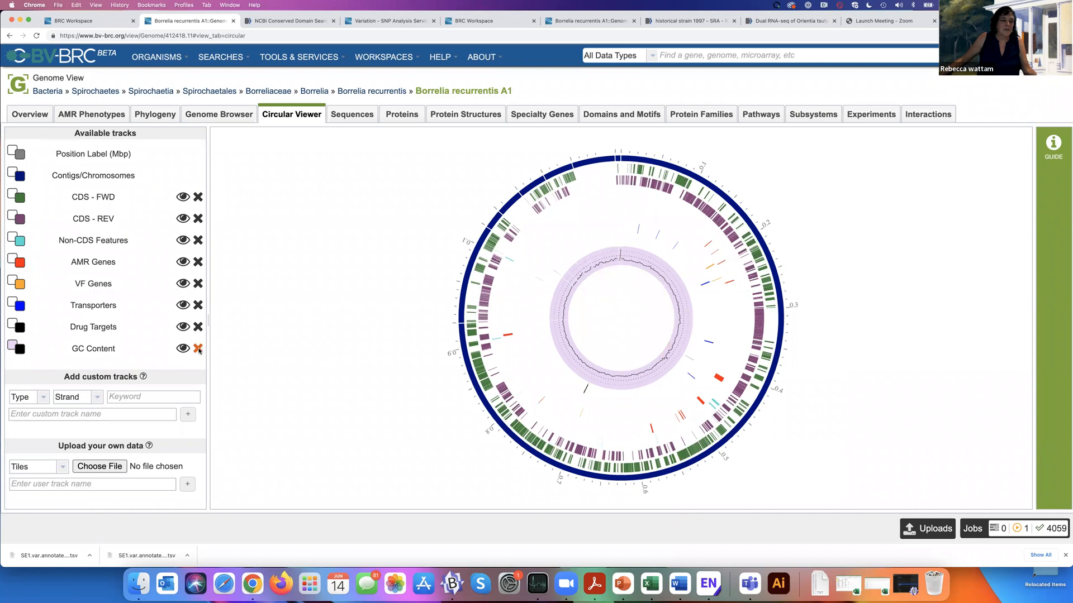
left_click(198, 349)
left_click(198, 327)
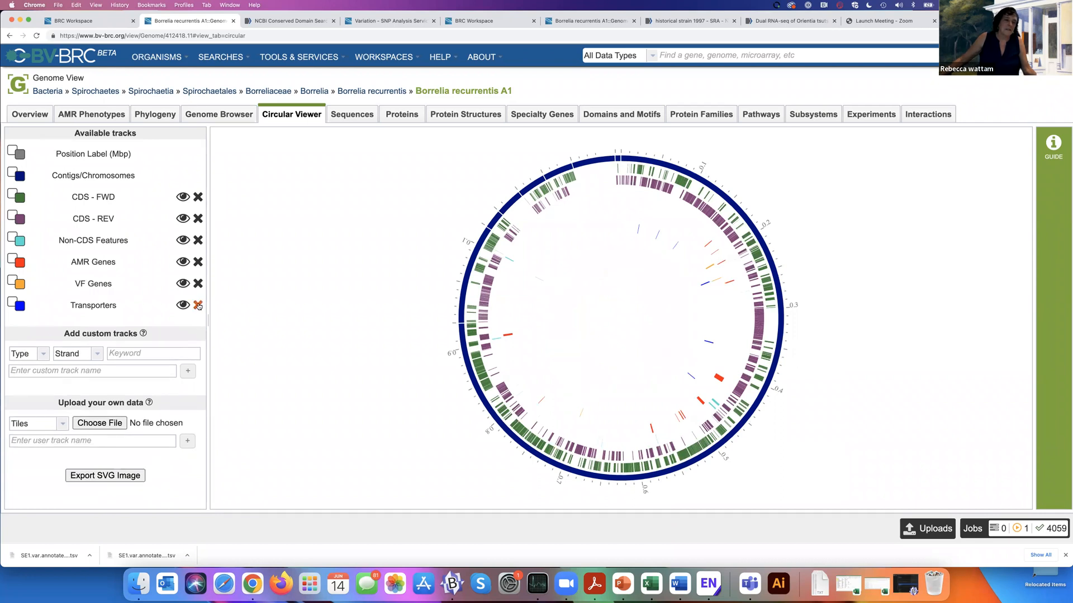
left_click(198, 305)
left_click(198, 284)
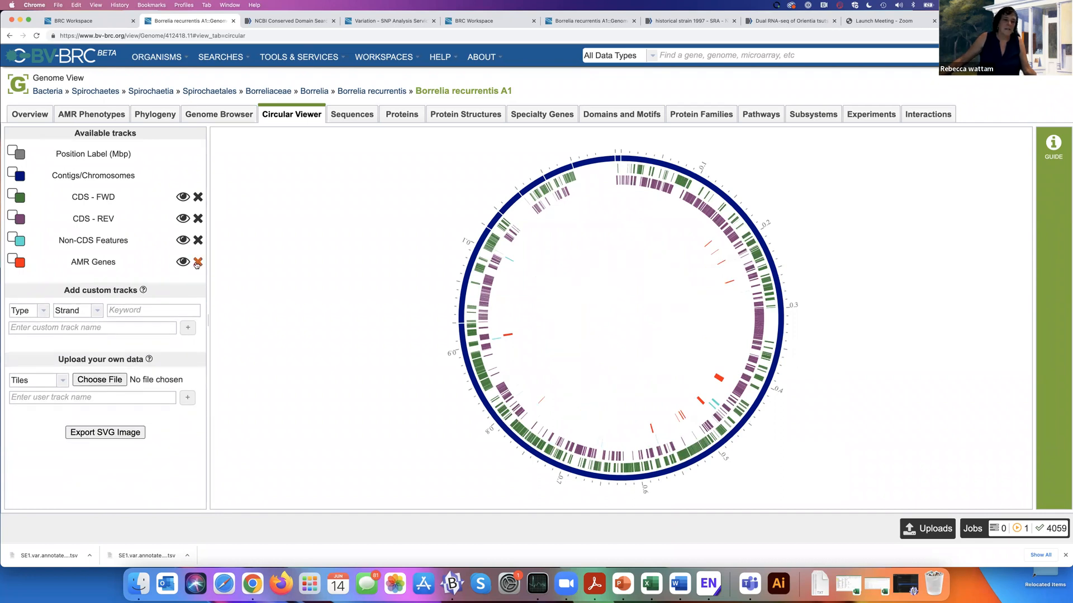
left_click(197, 262)
left_click(197, 240)
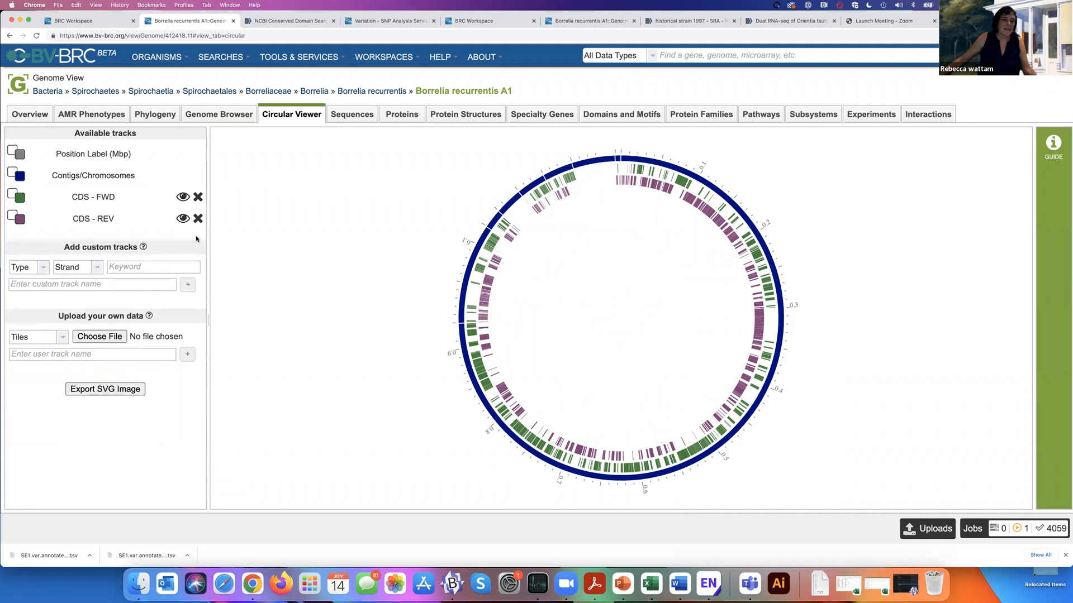
Step: Choose the SE1now file from Downloads as the user data for a Tiles track and go to its name
left_click(104, 338)
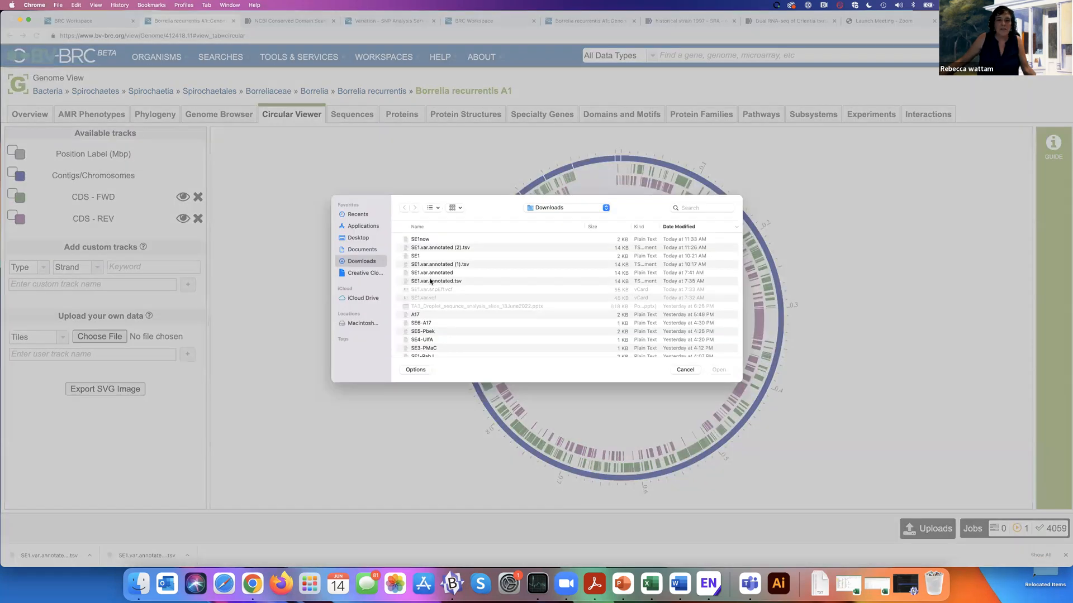
left_click(452, 238)
left_click(722, 370)
left_click(85, 355)
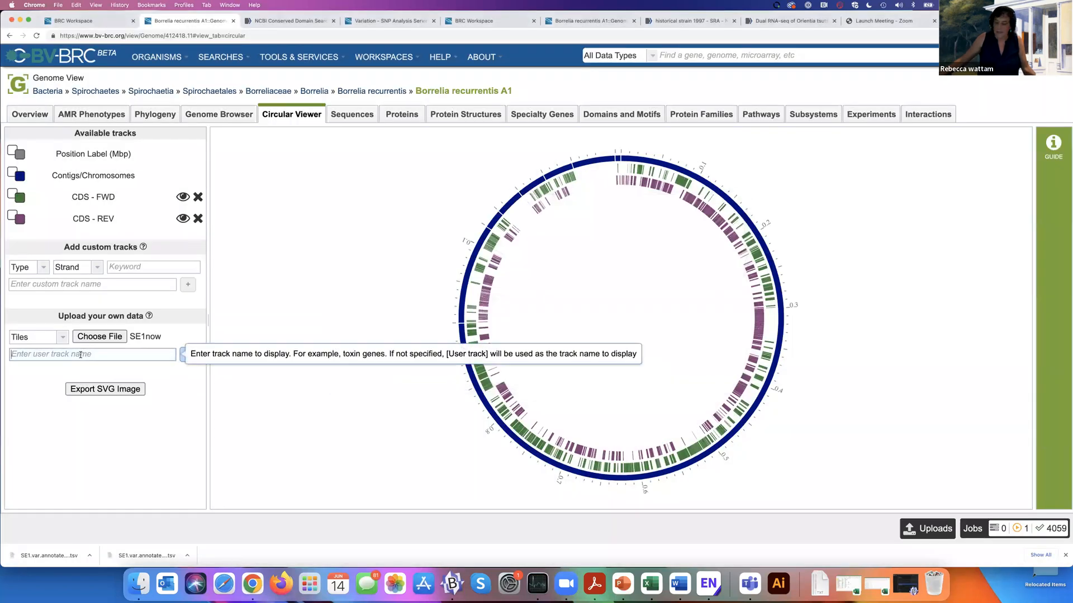
type("Se")
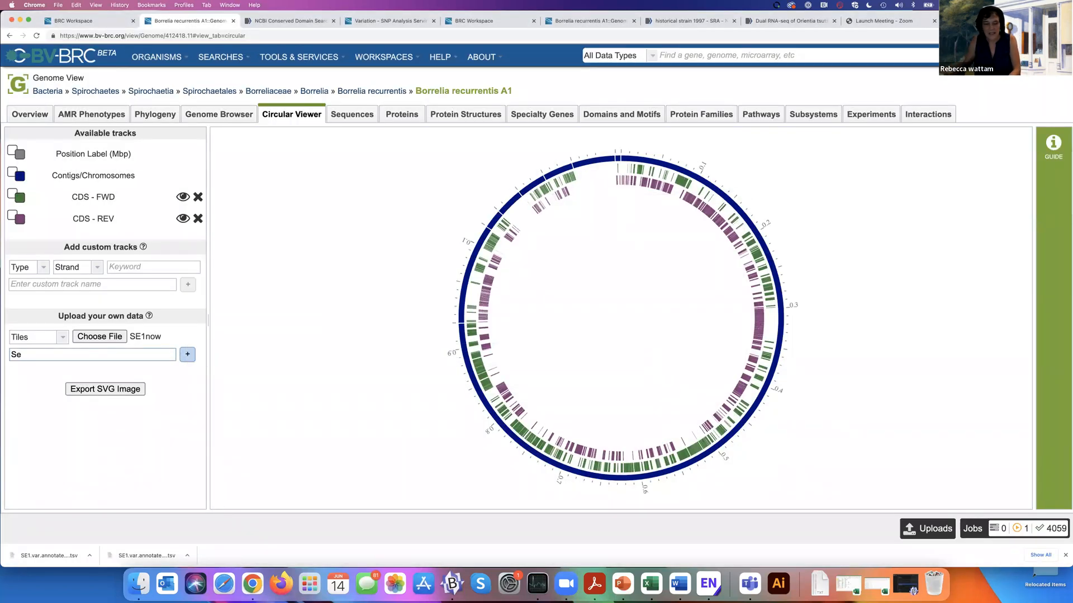
key("BackSpace")
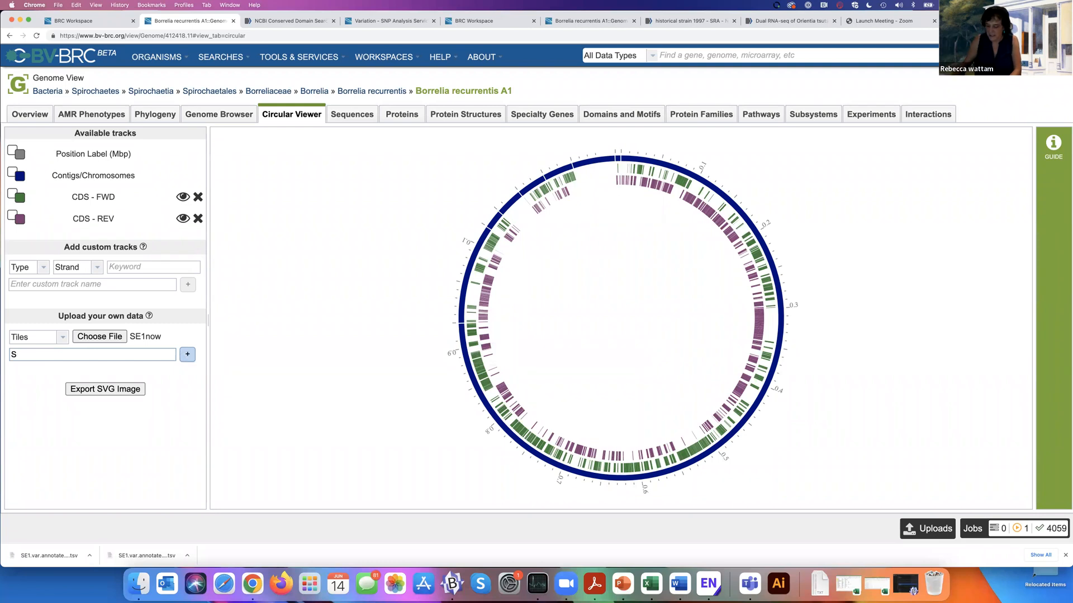
type("E")
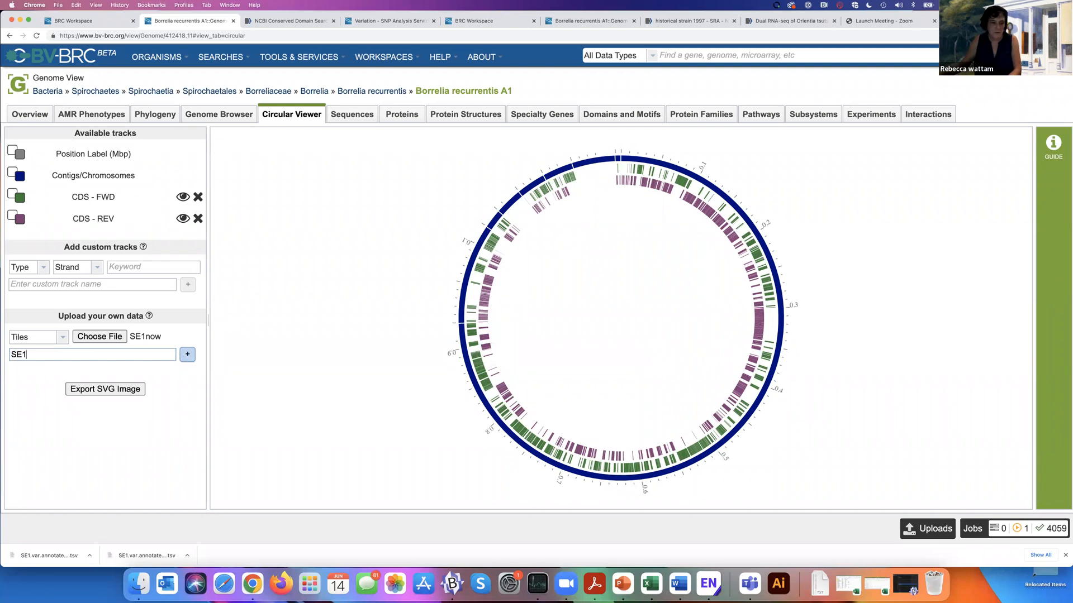
type("1")
key("BackSpace")
key("BackSpace")
key("BackSpace")
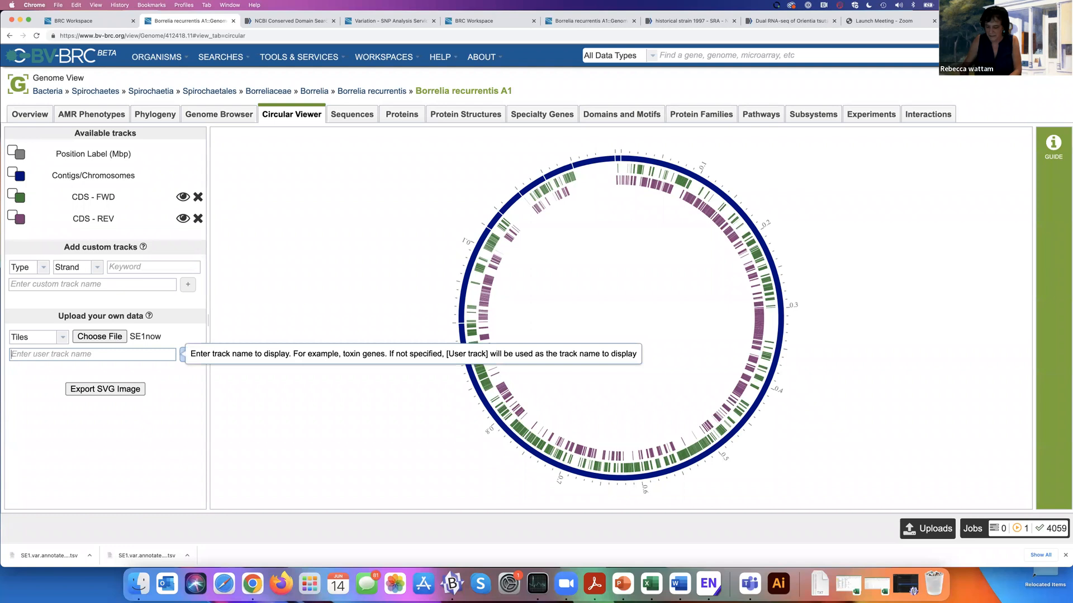
Step: Name the user track A17, add it to the circular map and inspect its tiles
type("A17")
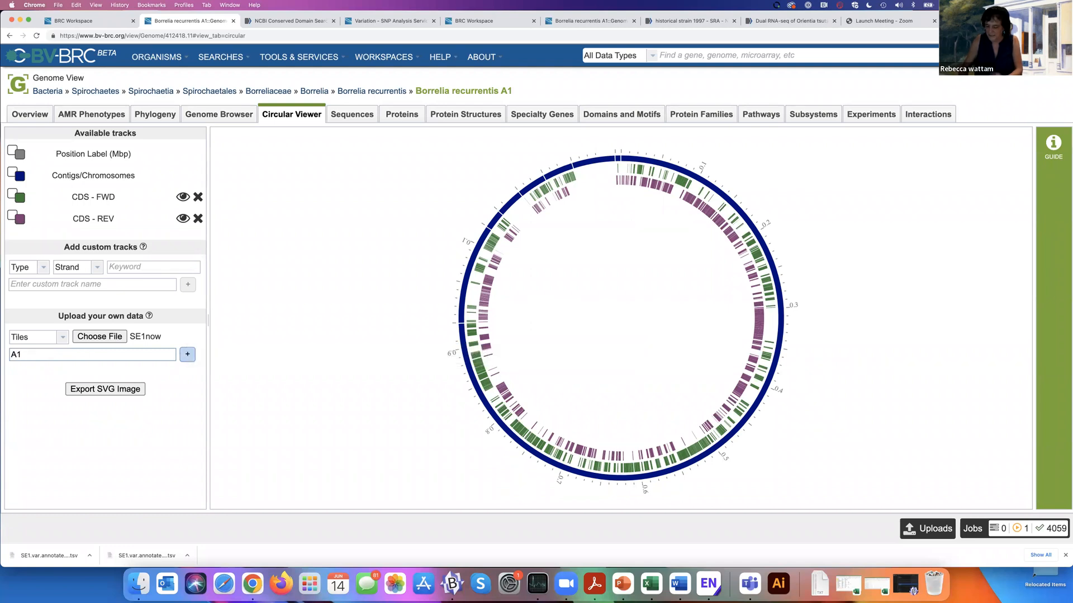
left_click(187, 356)
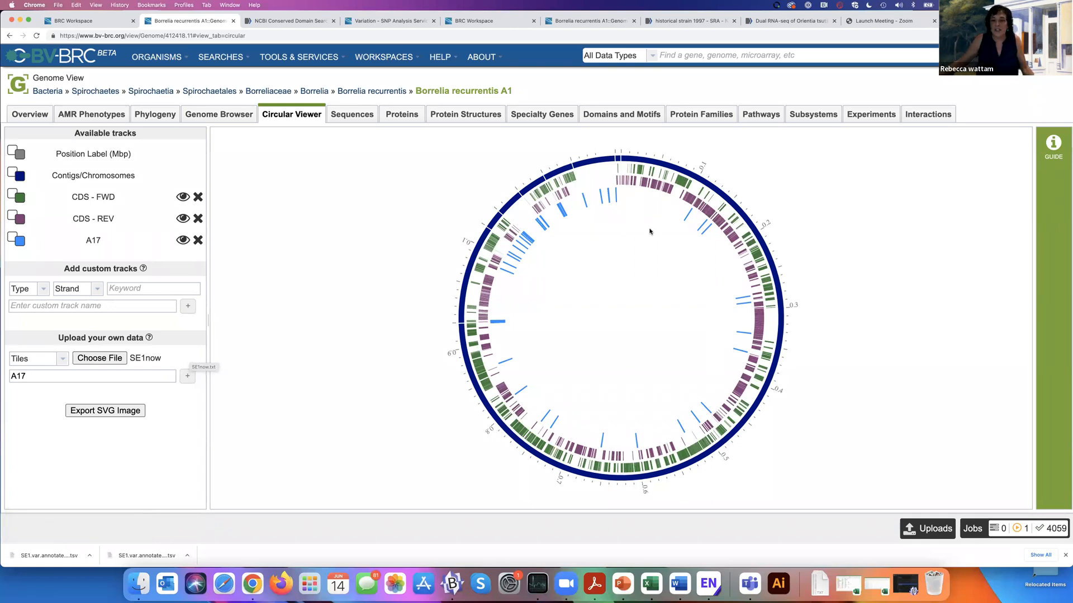
mouse_move(725, 219)
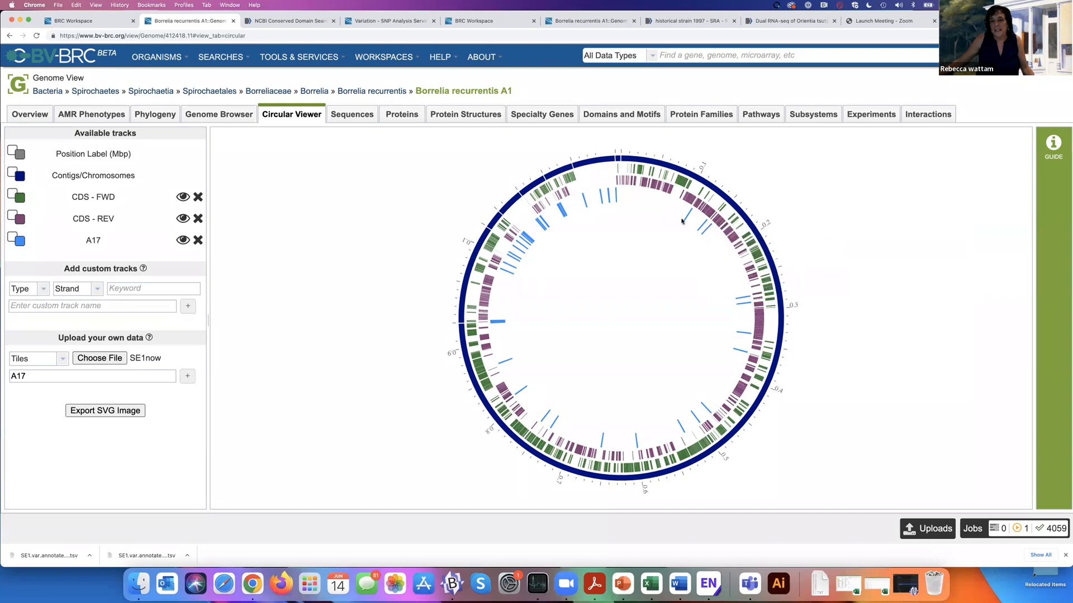
mouse_move(596, 190)
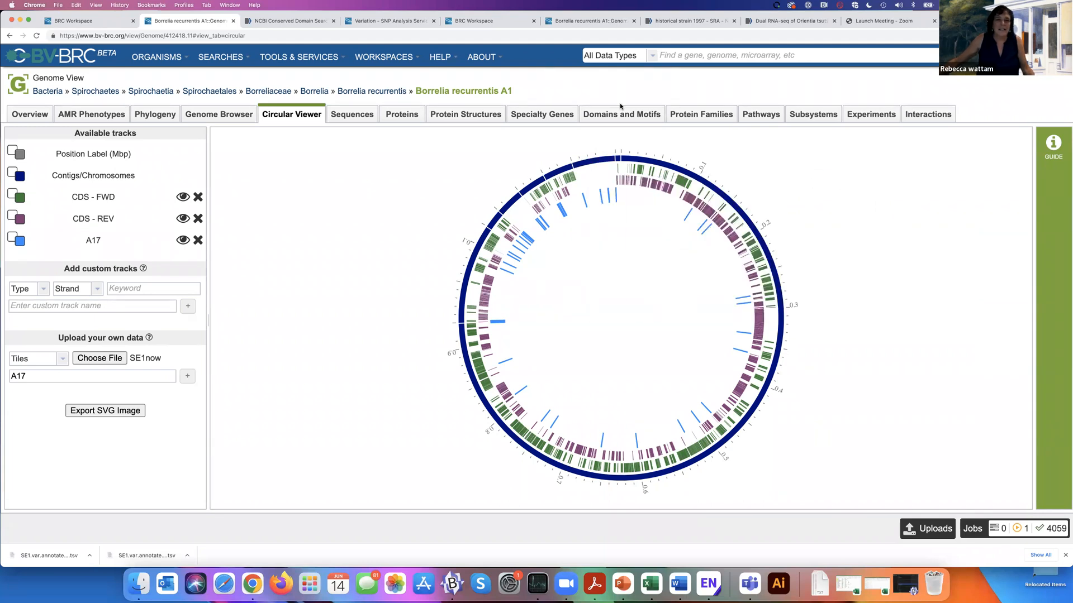
Step: Switch to the prepared Borrelia recurrentis A1 circular map with the A17 through PabJ user tracks and inspect its largest contig's details
left_click_drag(257, 15, 253, 42)
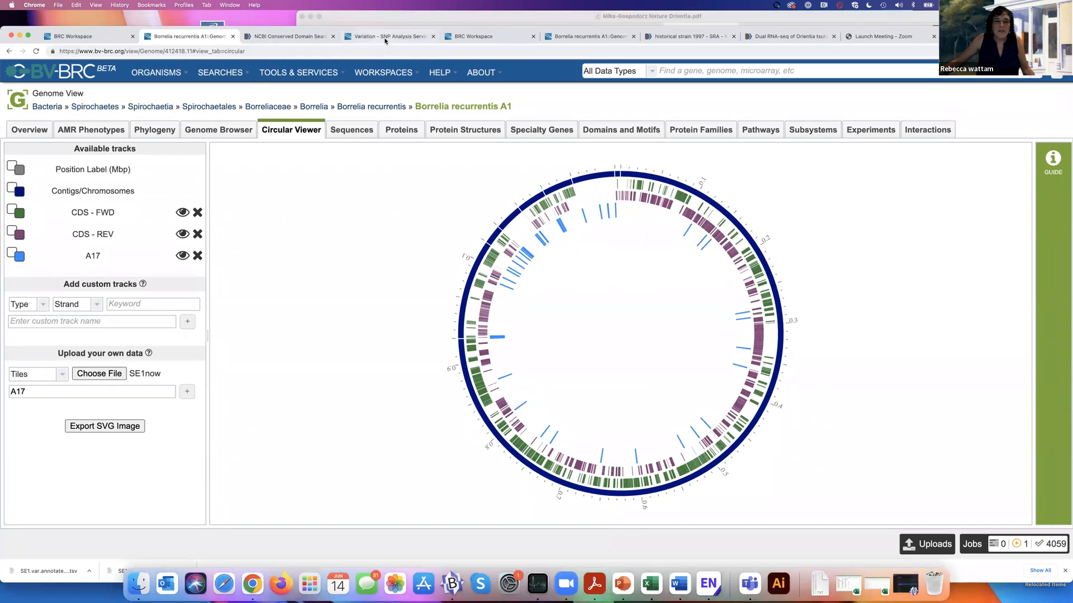
left_click(455, 37)
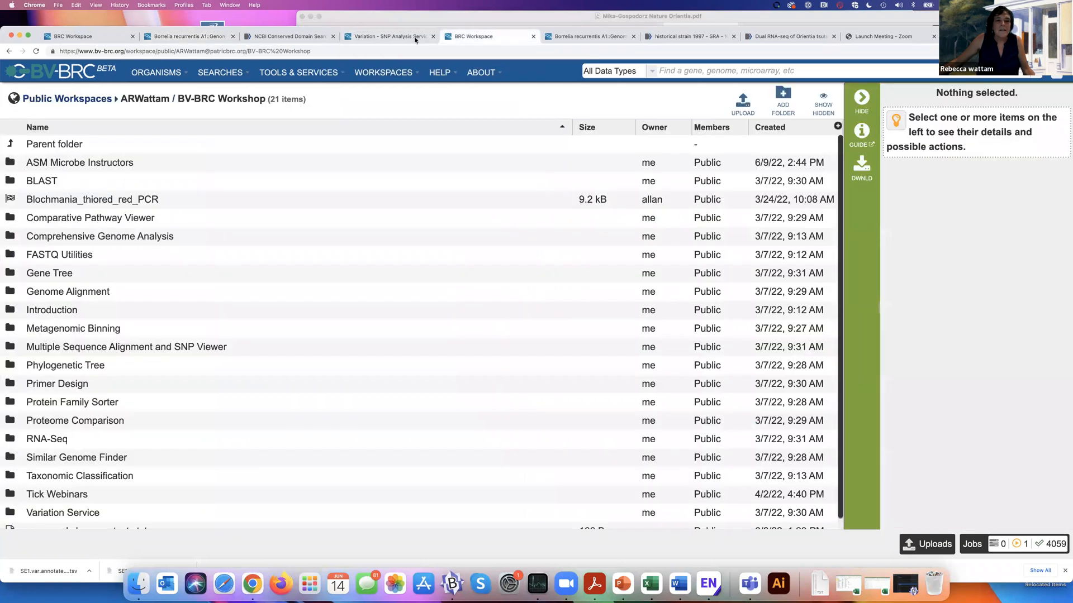
left_click(405, 37)
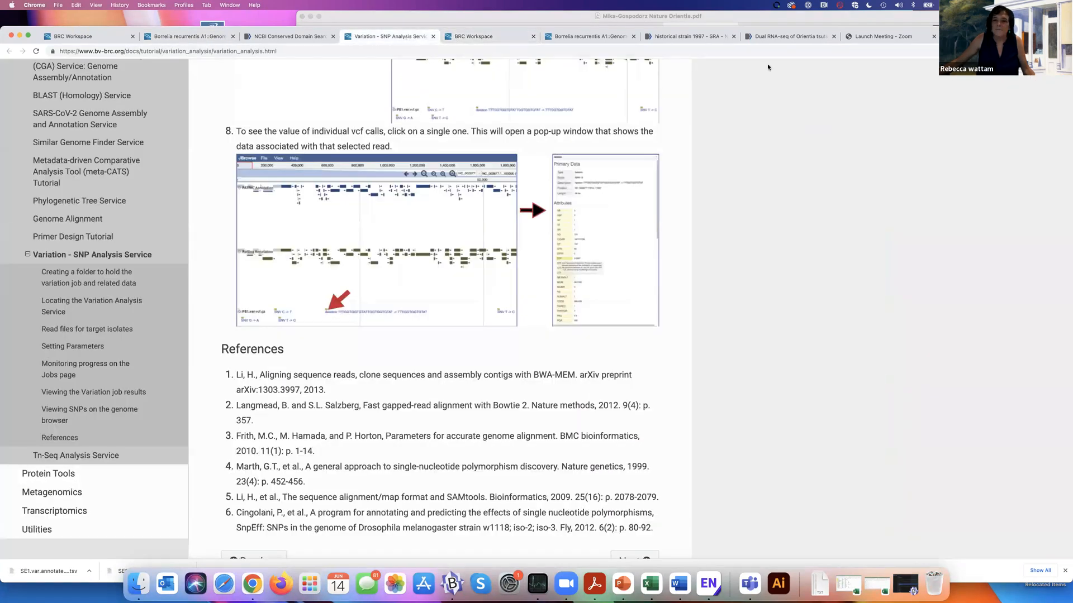
left_click_drag(799, 28, 799, 38)
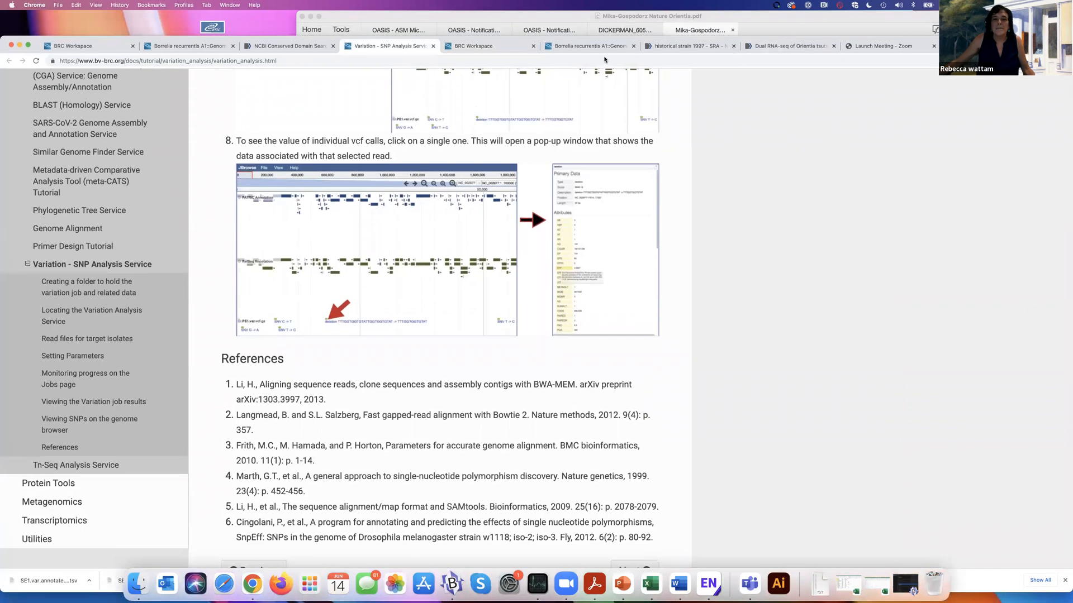
left_click(561, 46)
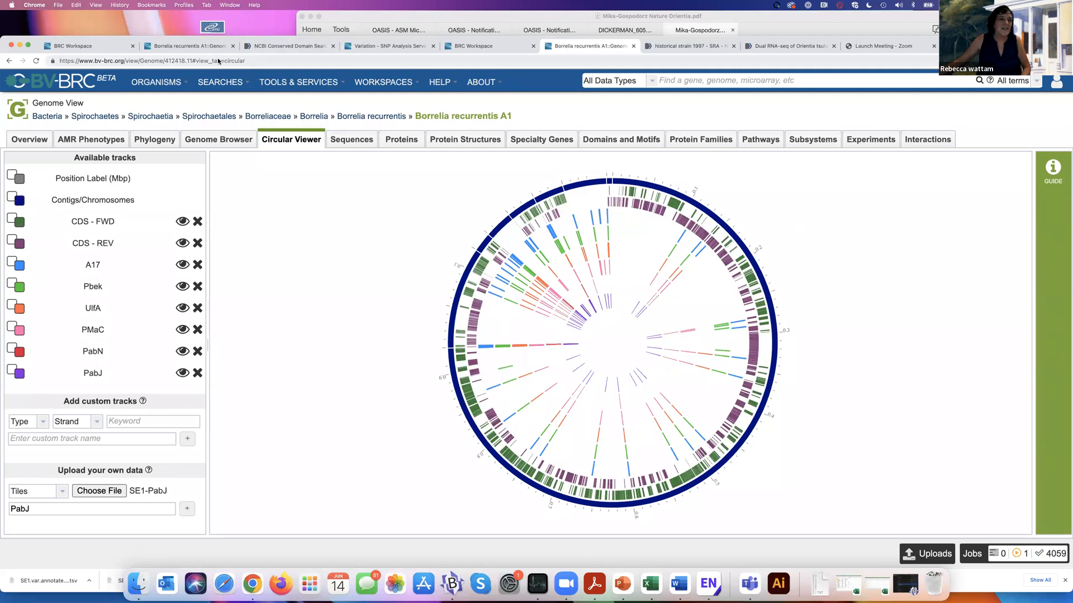
left_click_drag(111, 38, 108, 15)
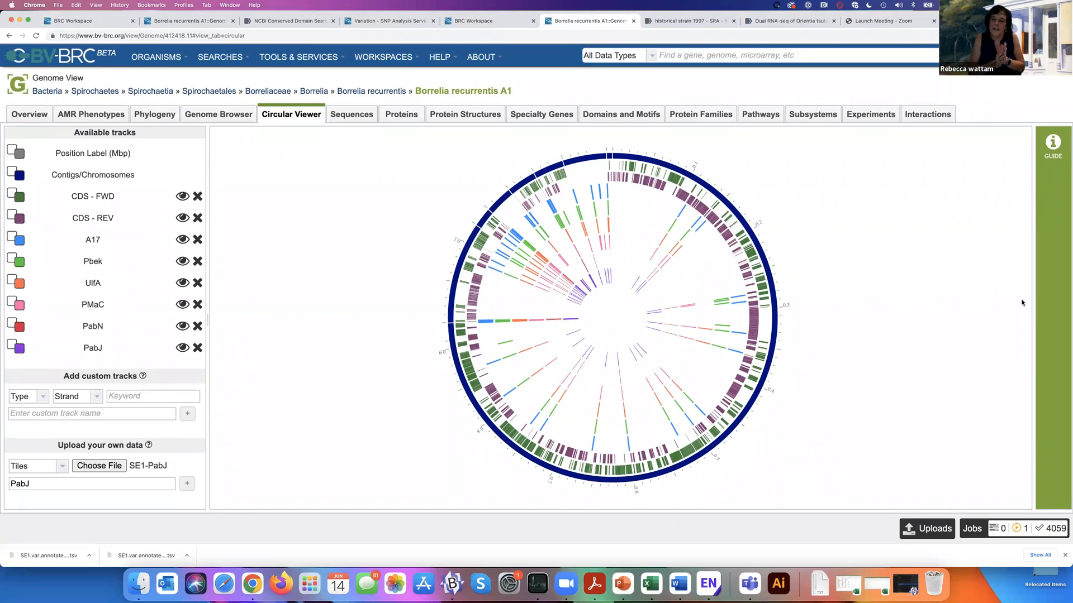
left_click(765, 257)
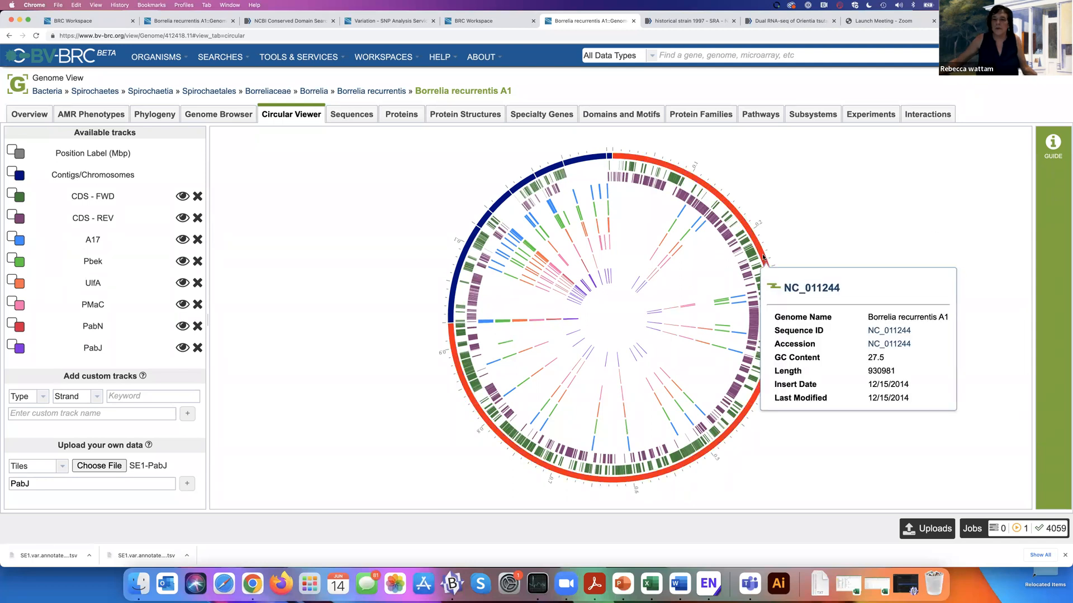
left_click(962, 195)
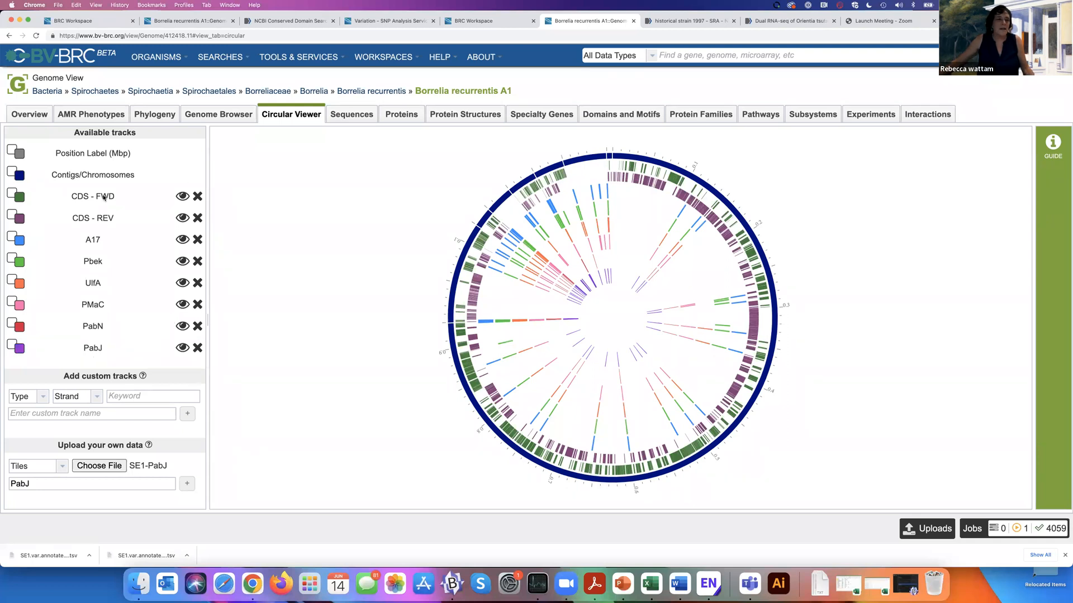
Step: Recolor the CDS - FWD track black and the CDS - REV track light gray on the circular map
left_click(20, 197)
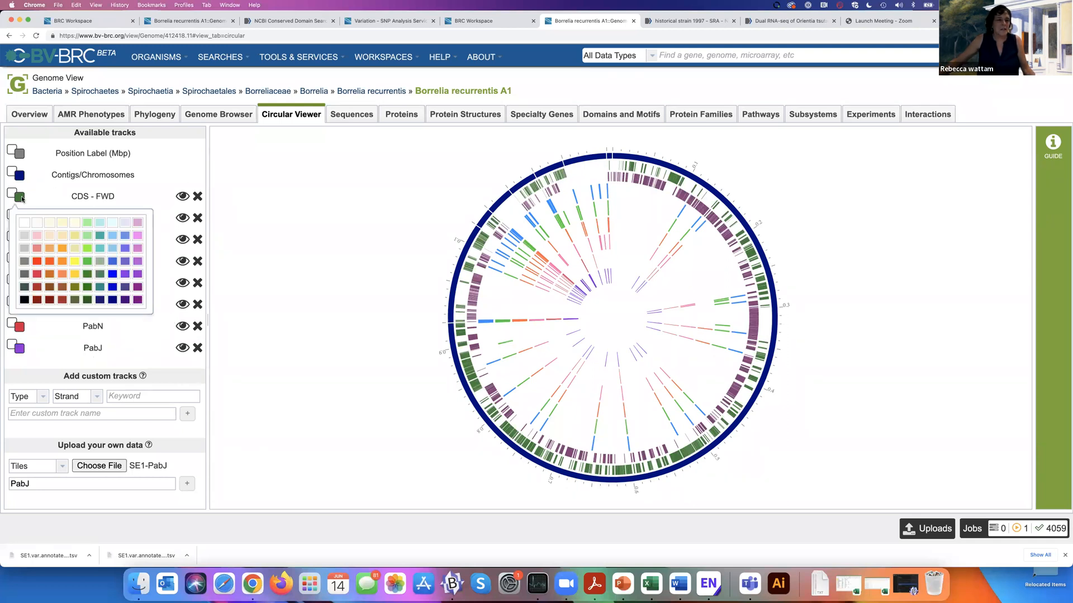
left_click(23, 301)
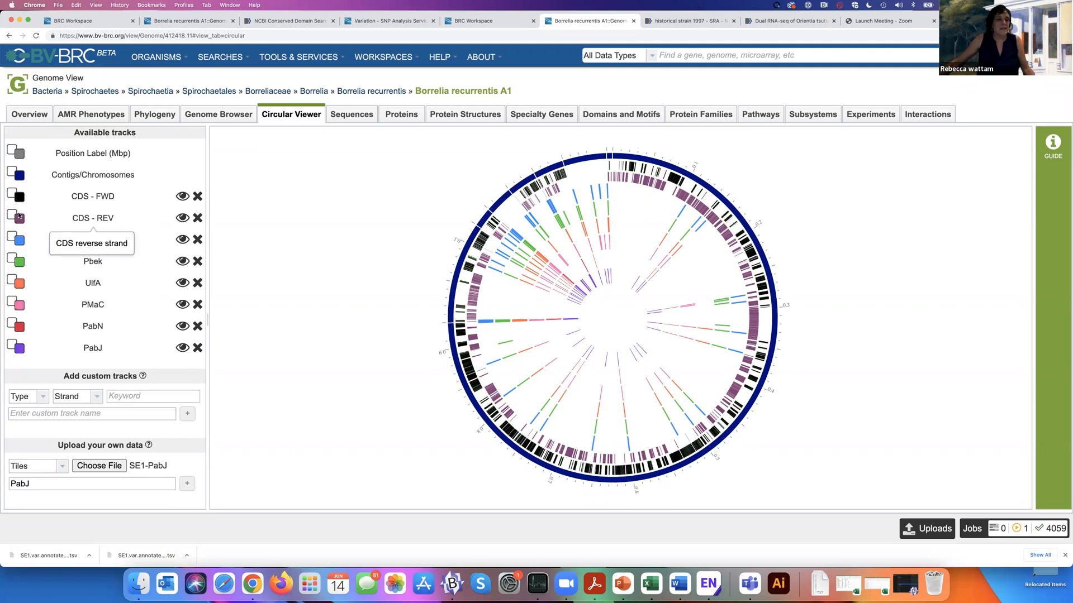
left_click(19, 219)
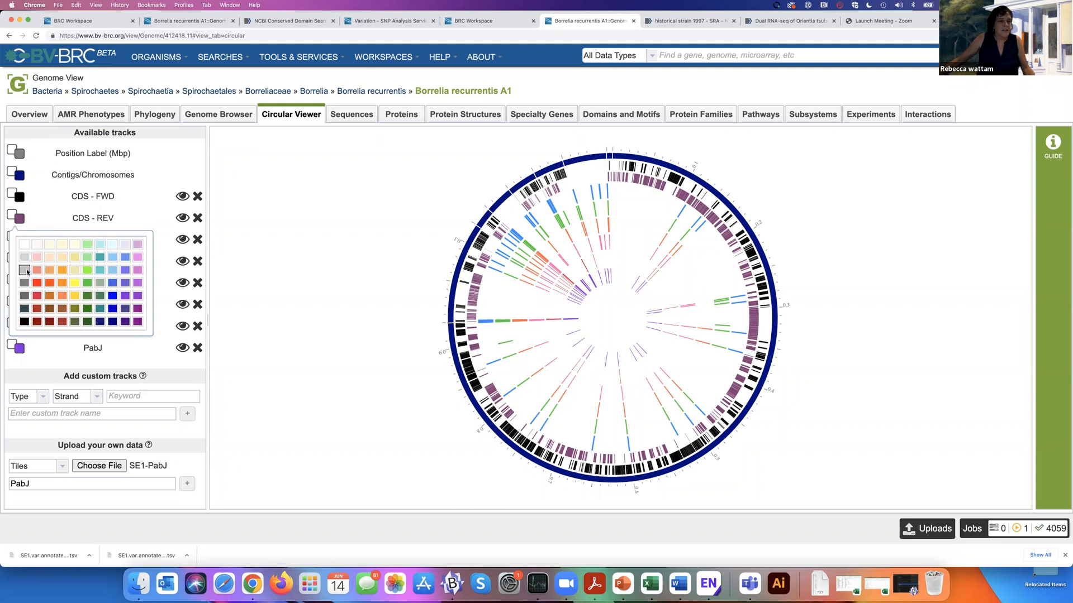
left_click(26, 273)
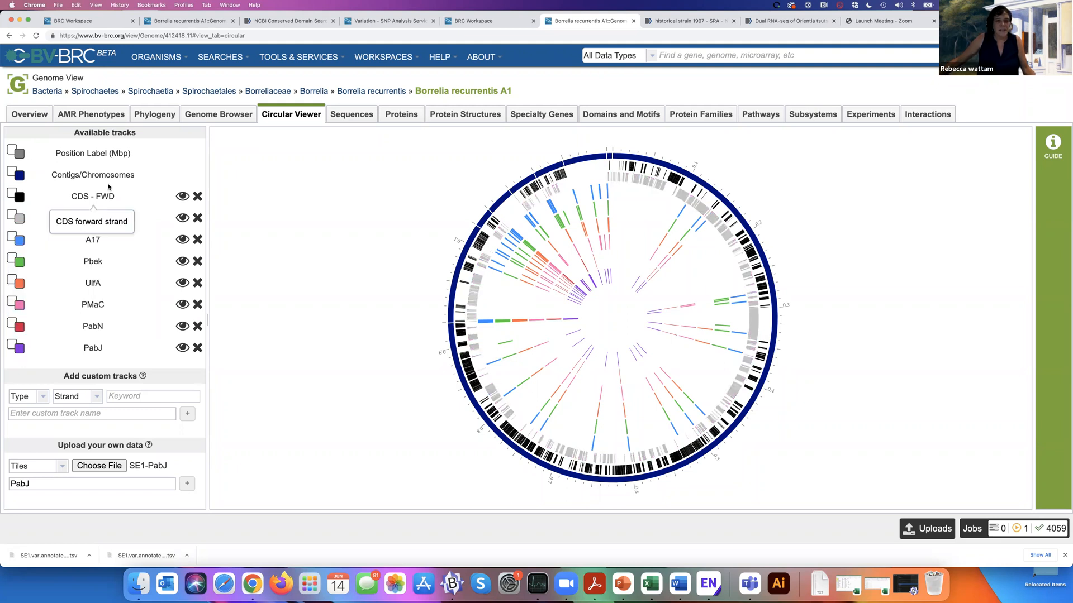
Step: Recolor the A17 track deep blue and inspect the isolated Pbek tile on the circular map
left_click(19, 240)
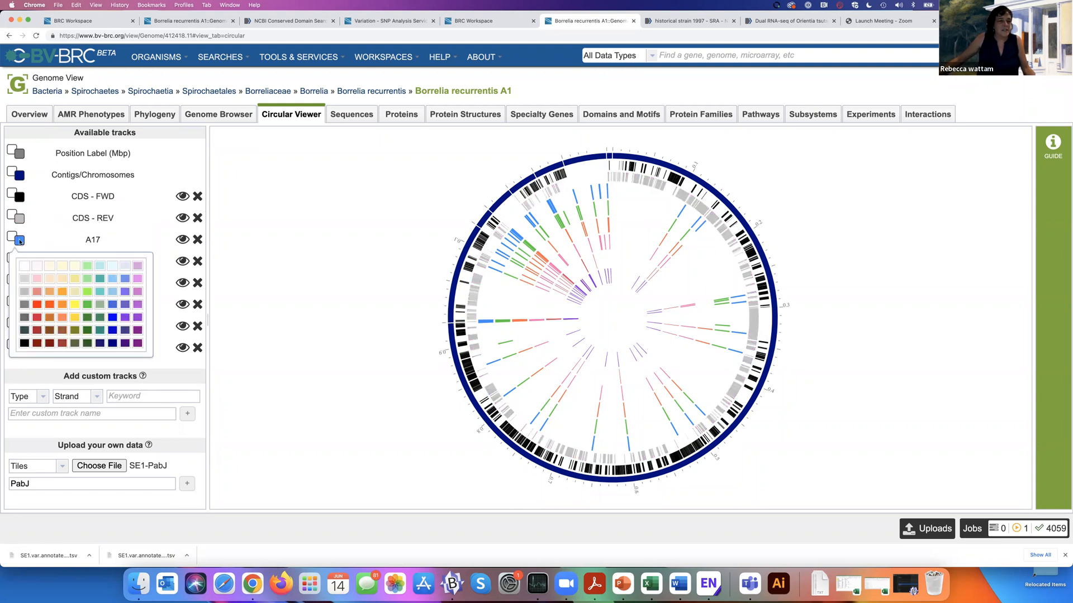
left_click(113, 330)
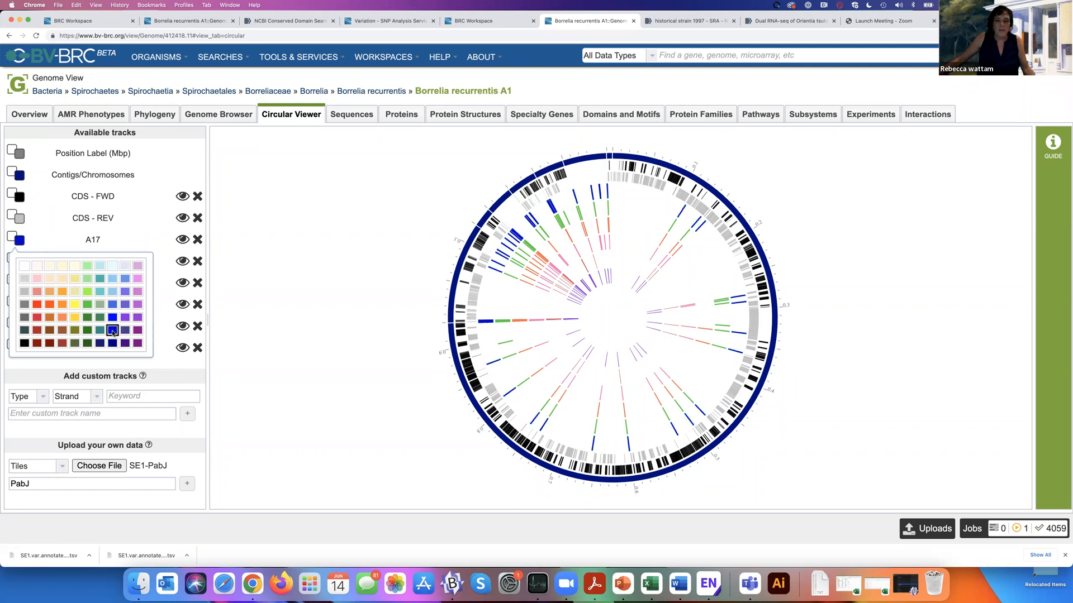
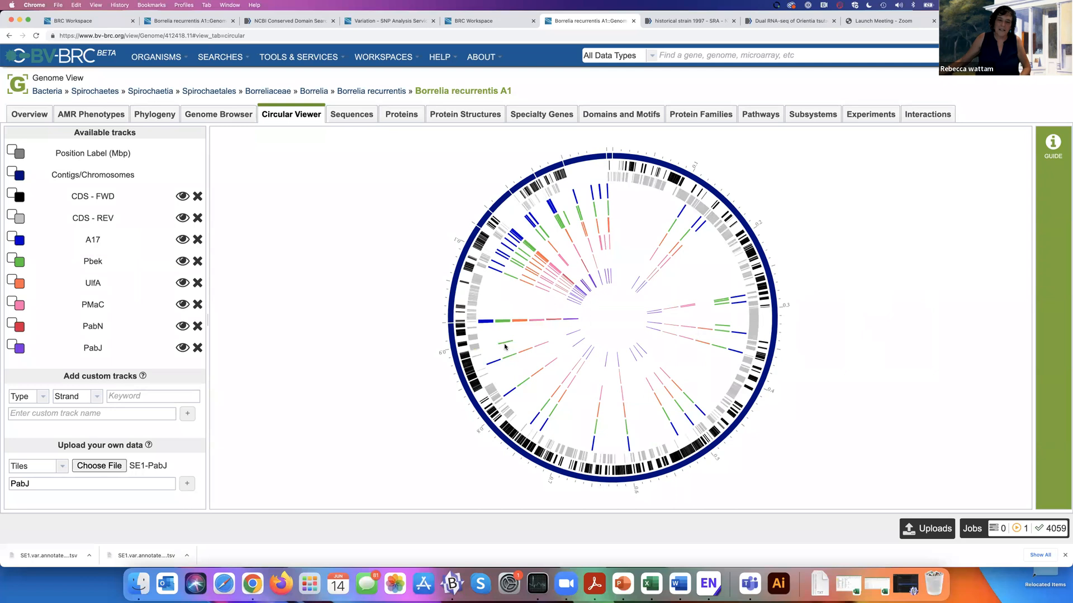
mouse_move(507, 344)
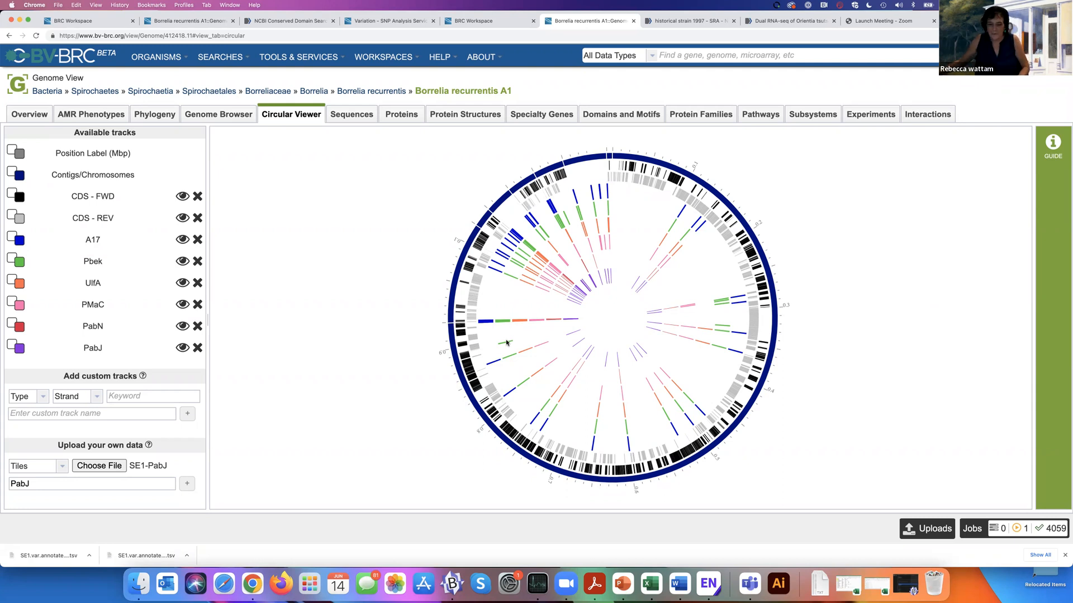
Step: Switch to the webinar presentation in PowerPoint and review the Result Comparison, Methods, SNP location and SNP Visualization slides
left_click(633, 587)
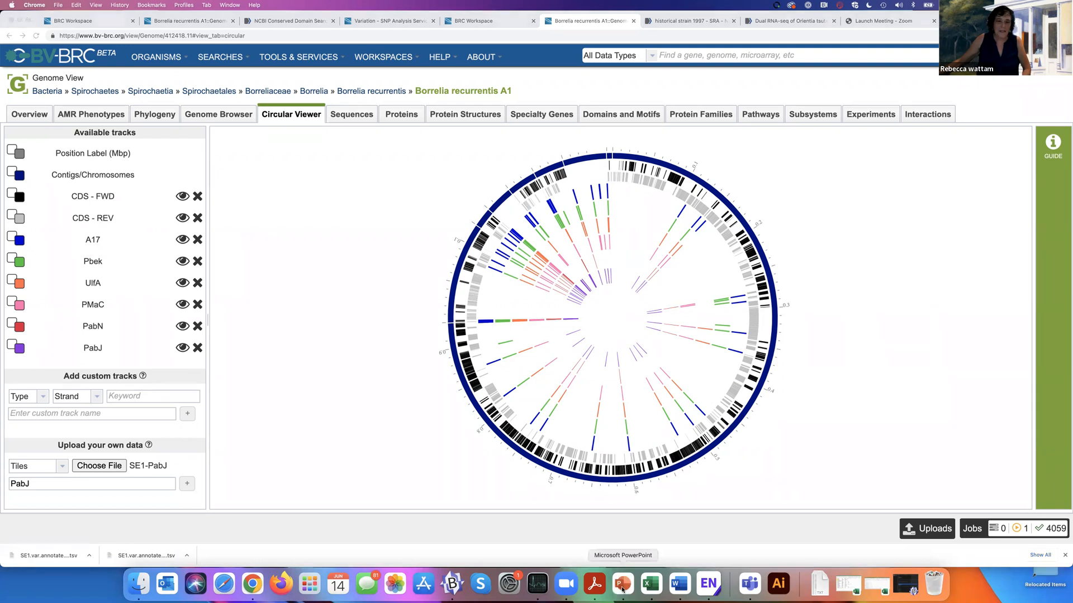
left_click(130, 482)
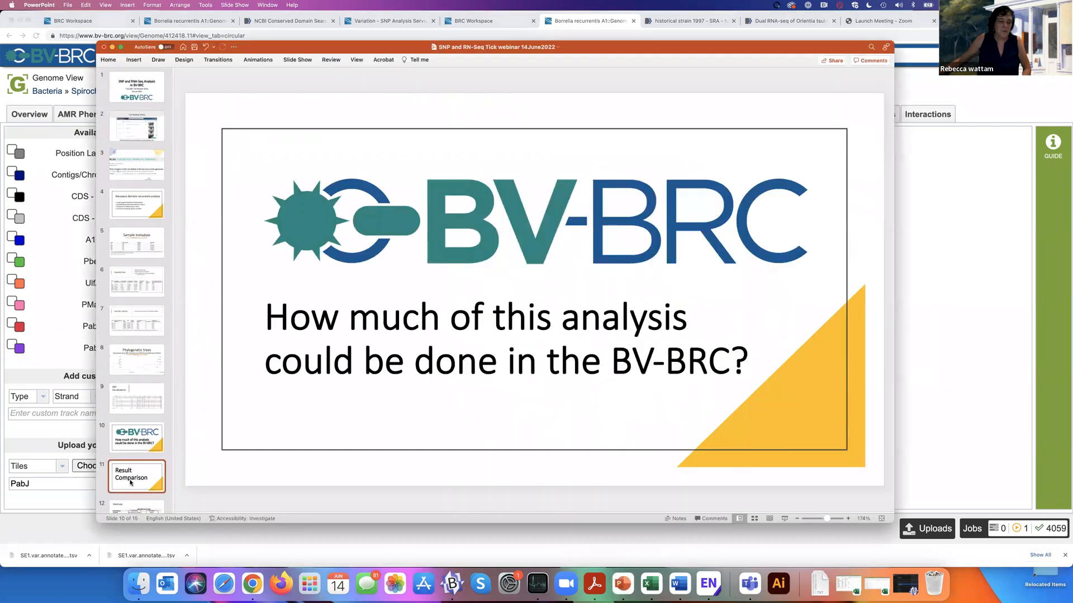
key("Down")
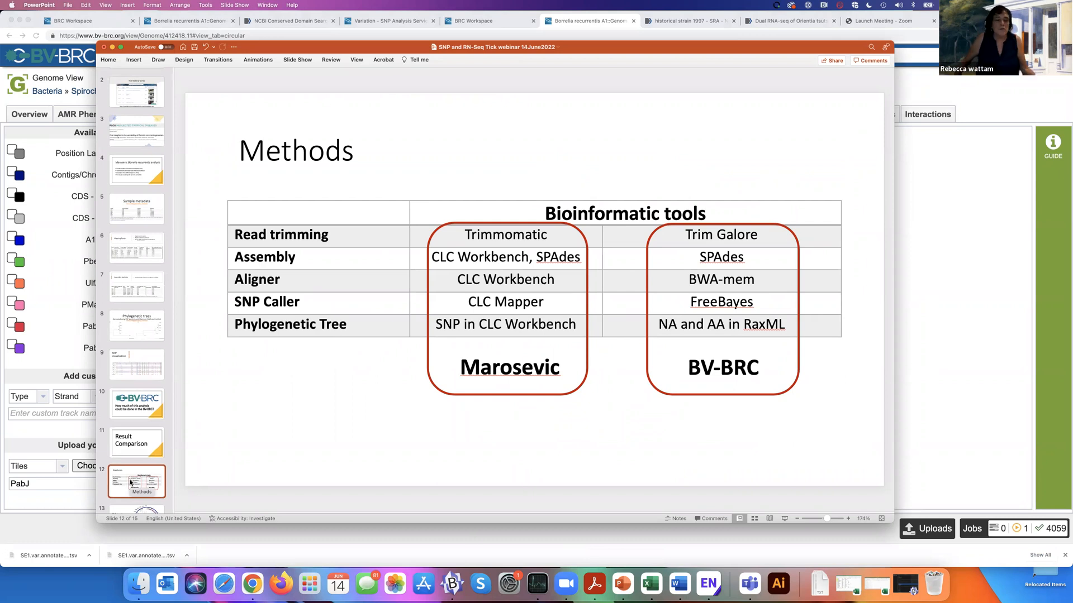
key("Down")
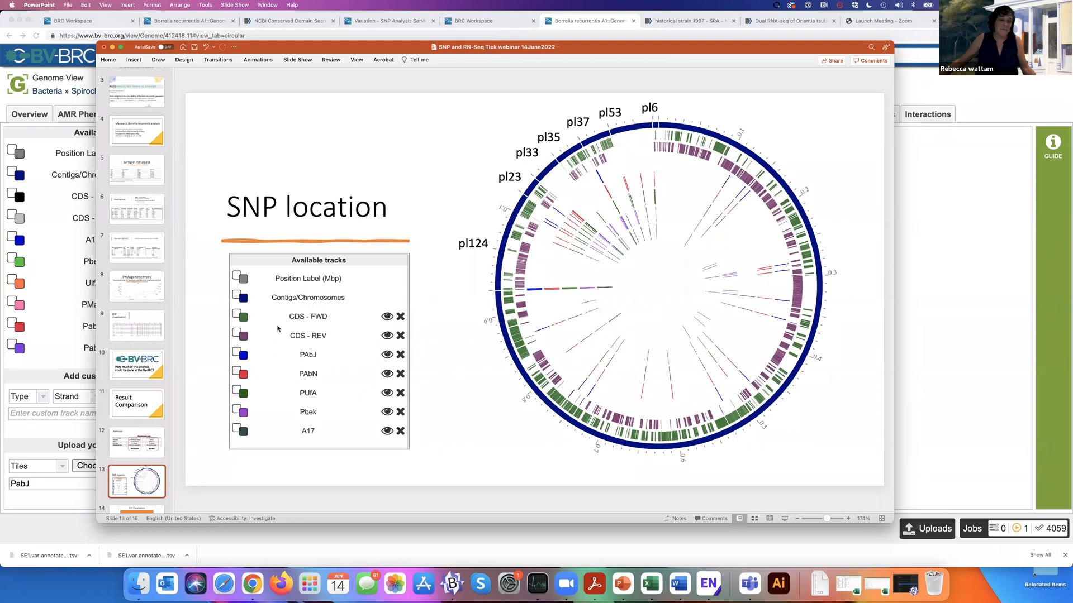
scroll(161, 336, "down", 3)
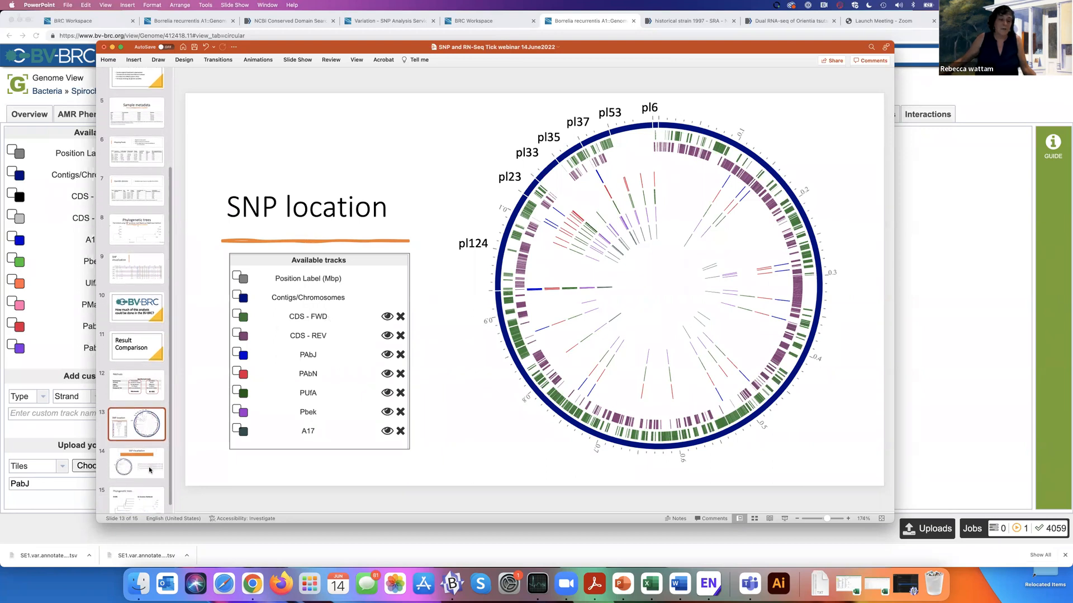
left_click(146, 466)
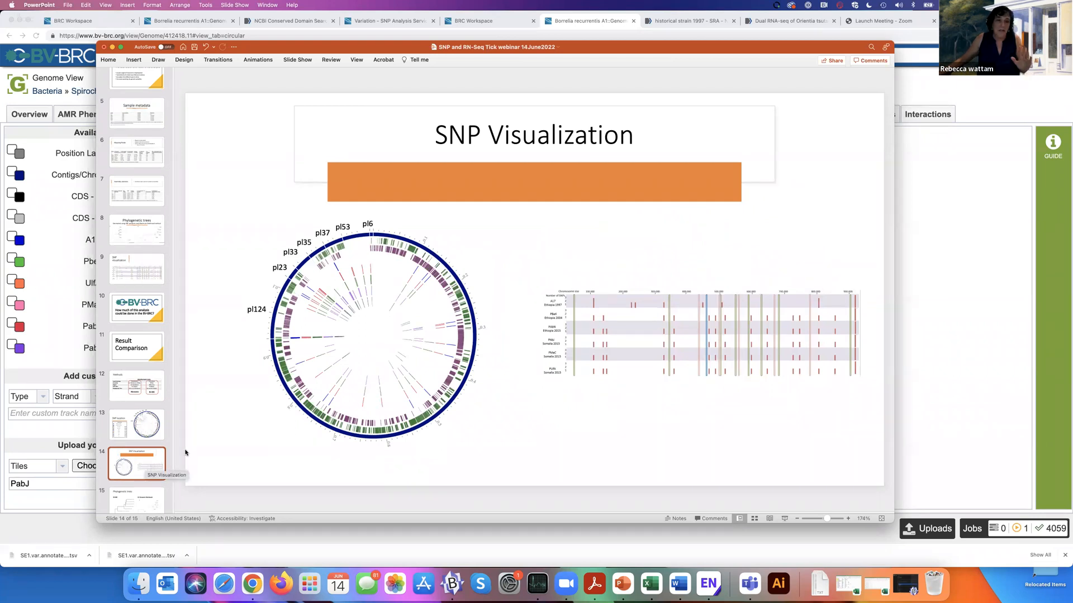
left_click(112, 49)
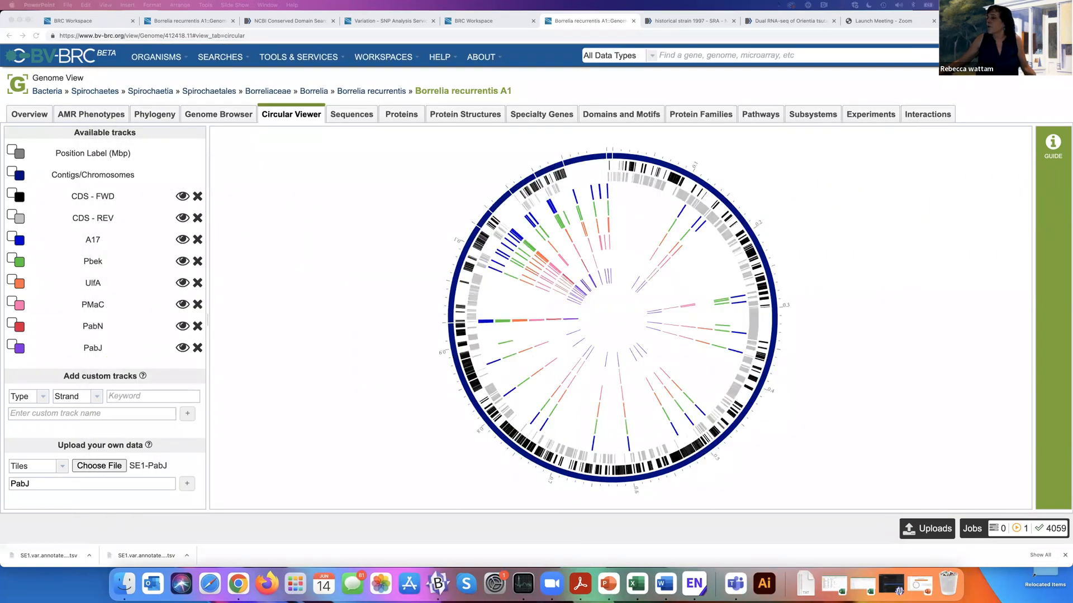
Step: Return to the BV-BRC home page in the browser and open the Fastq Utilities service
left_click_drag(1070, 240, 643, 68)
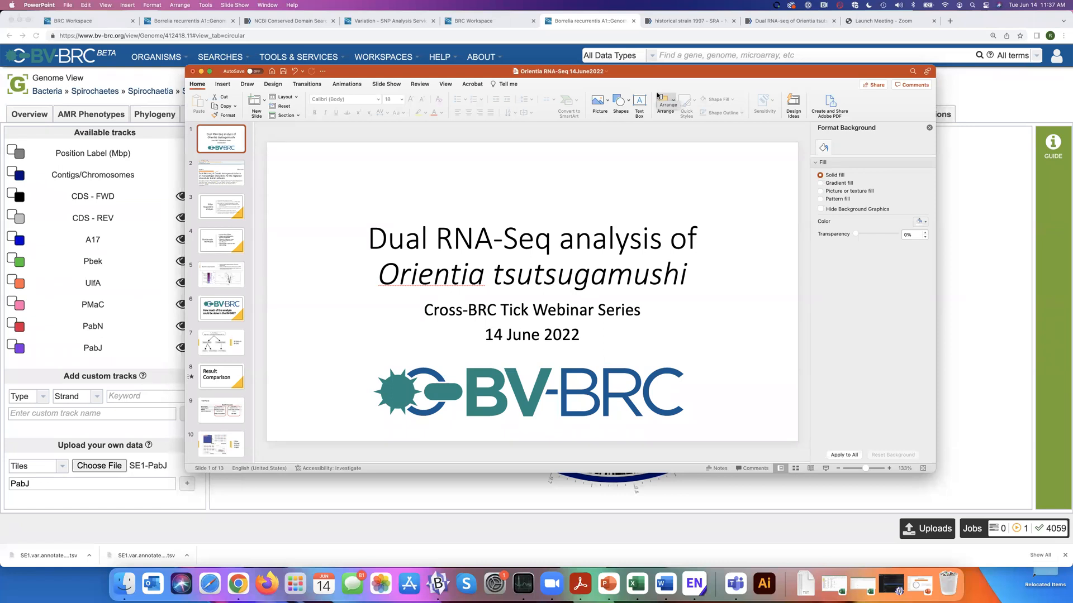
double_click(461, 72)
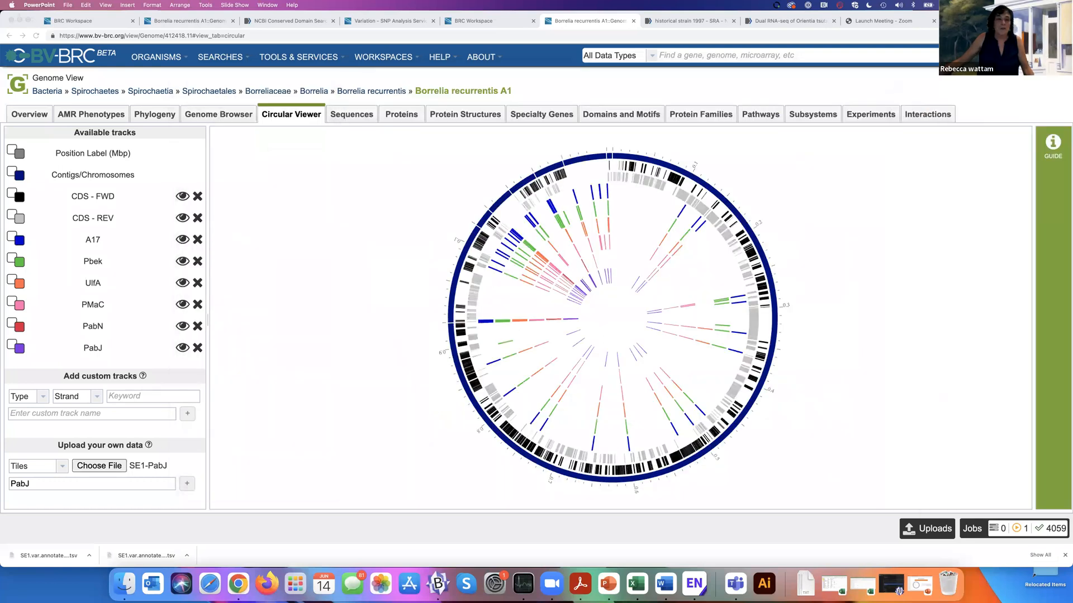
left_click(84, 20)
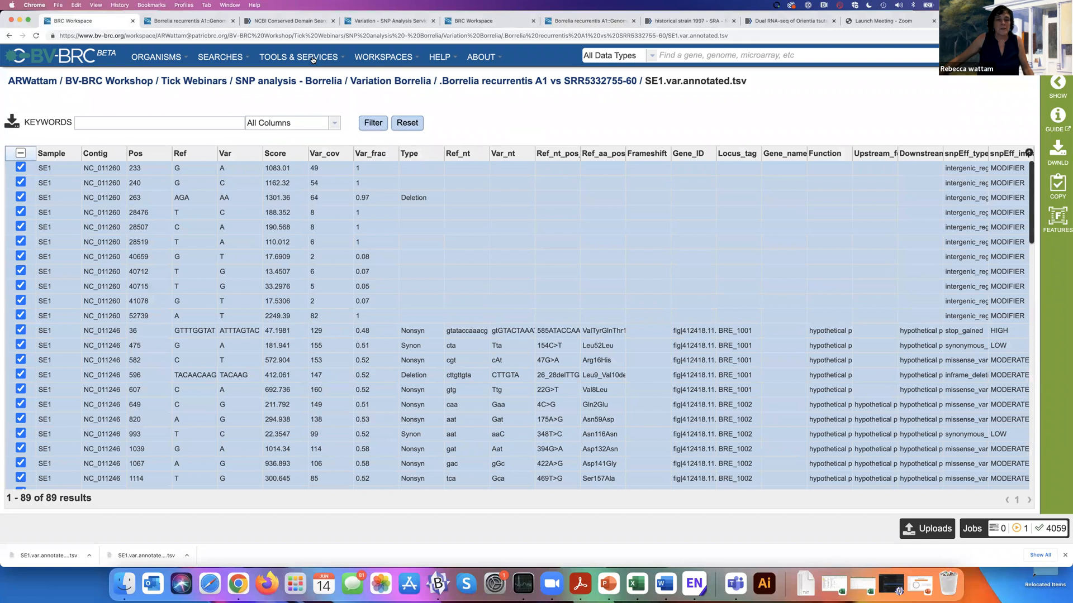
left_click(73, 53)
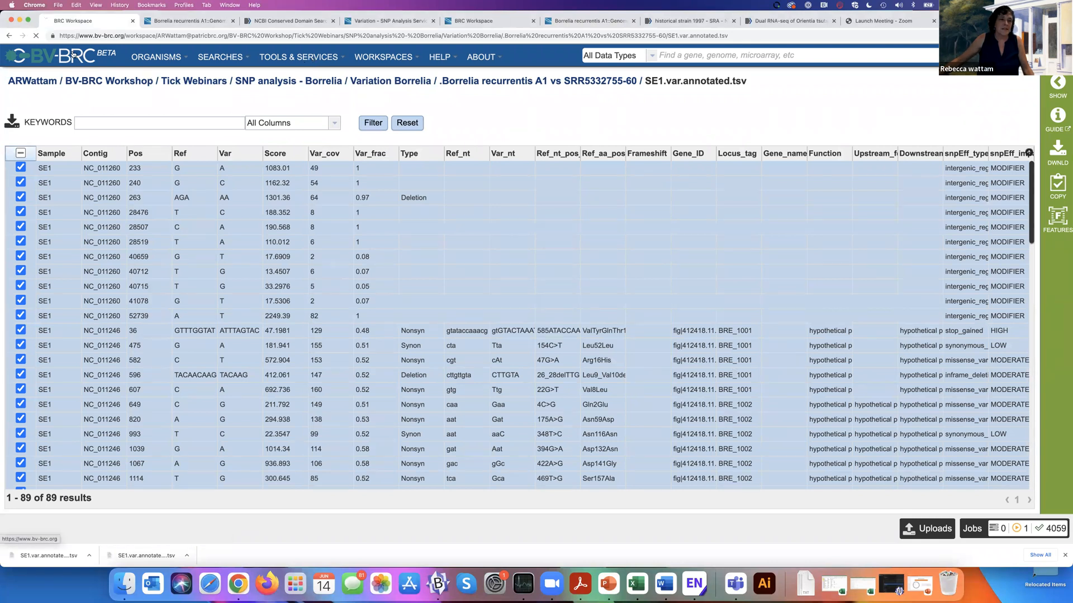
left_click(316, 58)
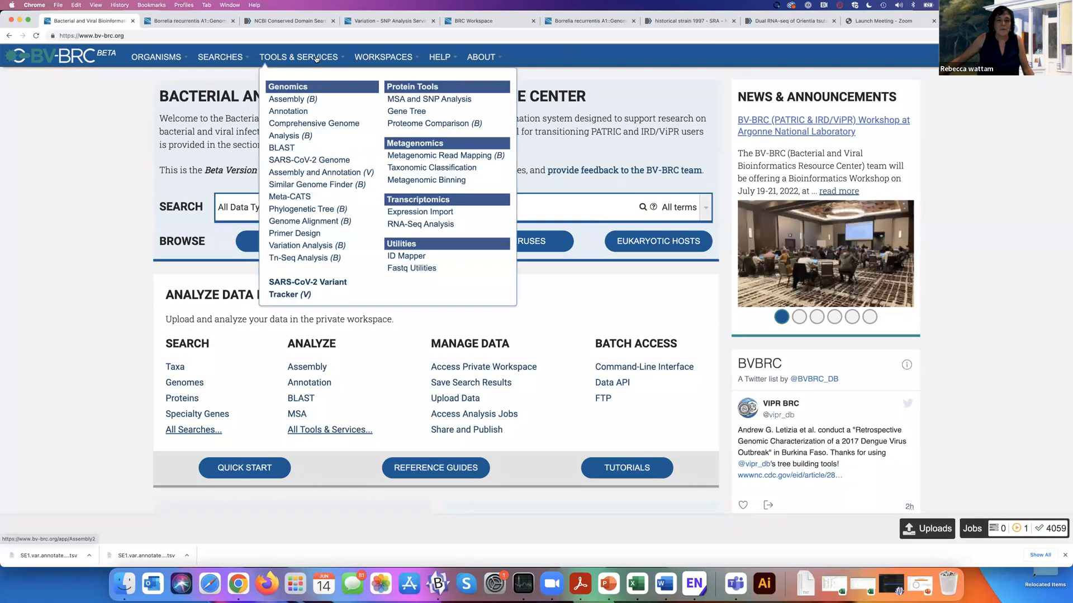
left_click(424, 272)
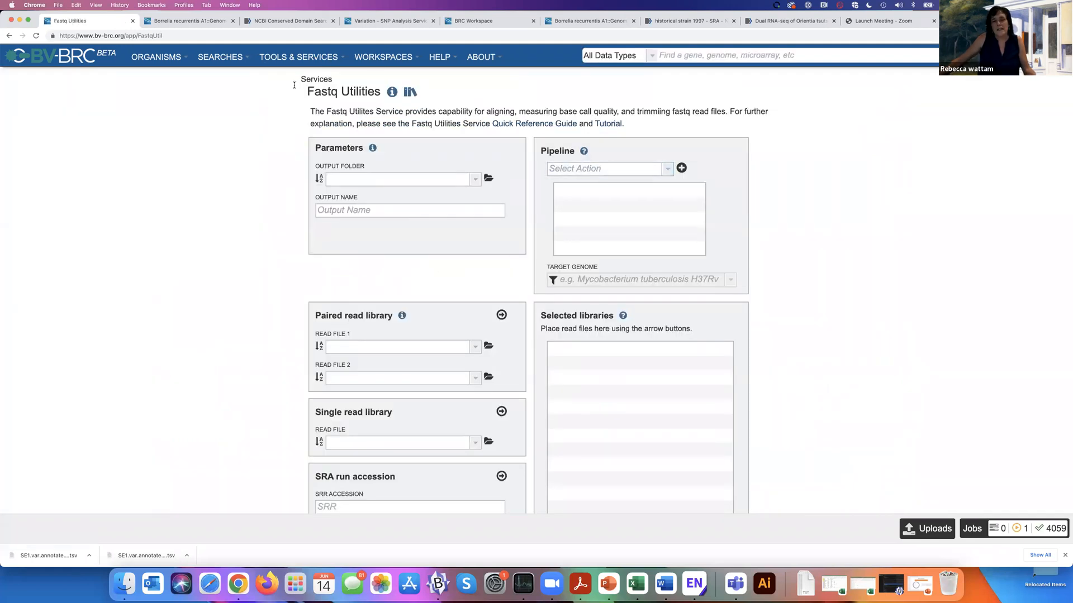
Step: Examine the pipeline actions offered by the Fastq Utilities service and the site's list of help resources
left_click(662, 169)
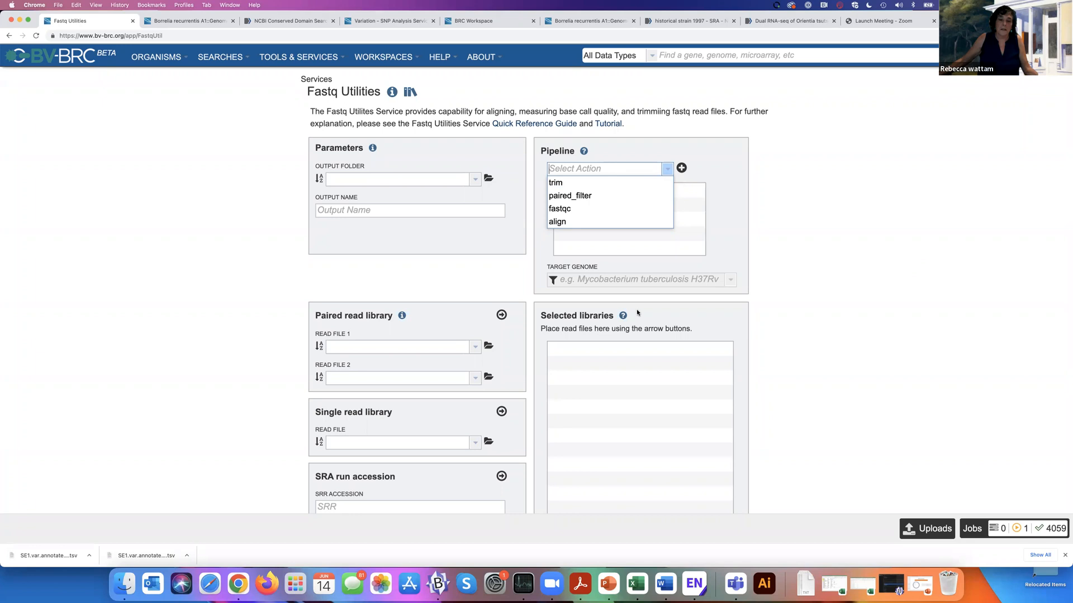
scroll(782, 280, "down", 2)
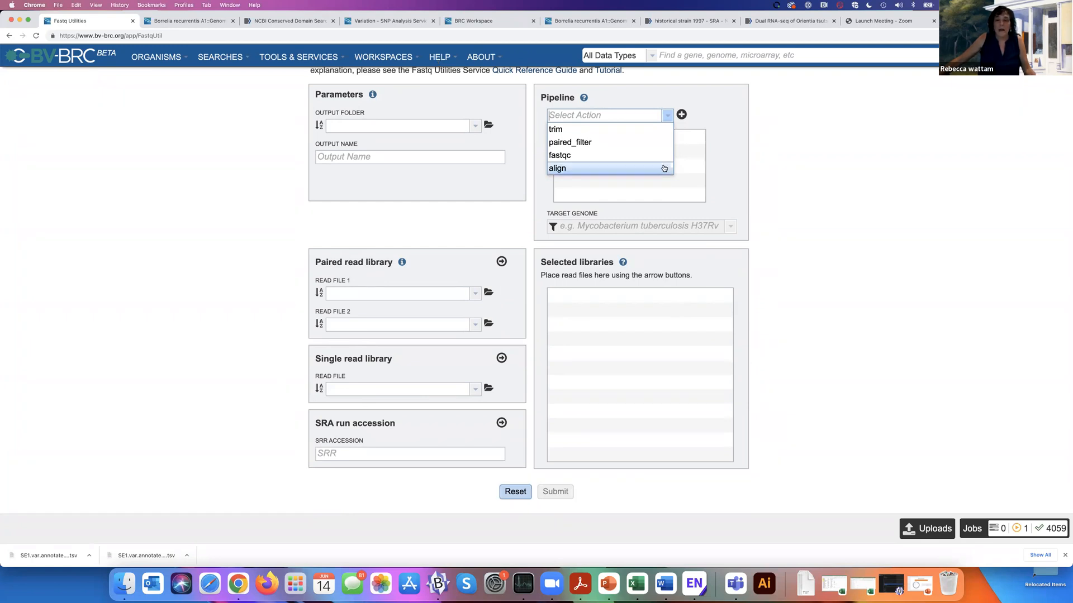
left_click(434, 58)
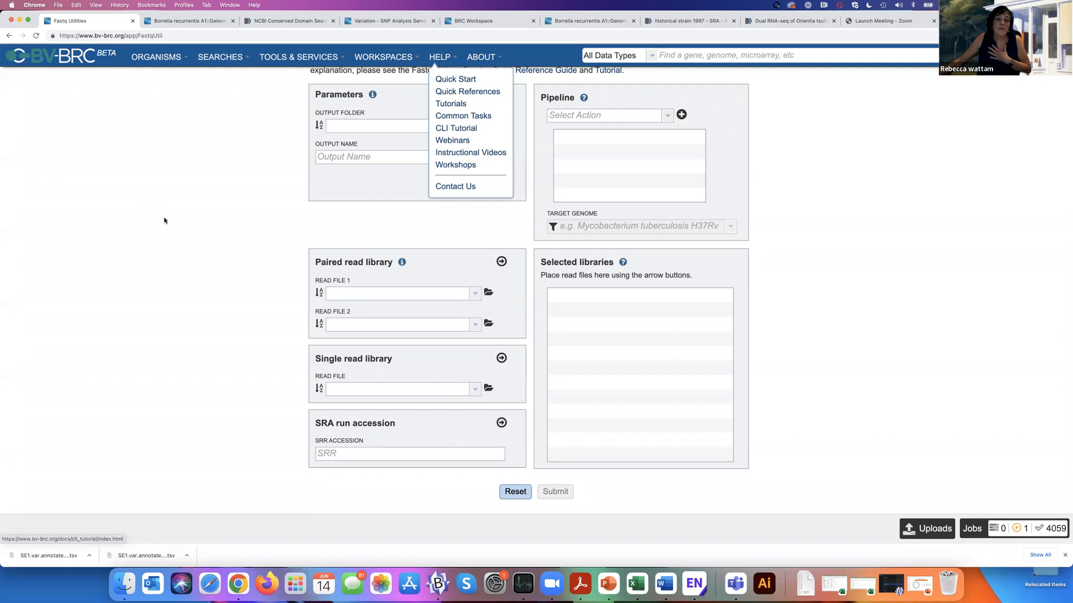
scroll(163, 218, "up", 2)
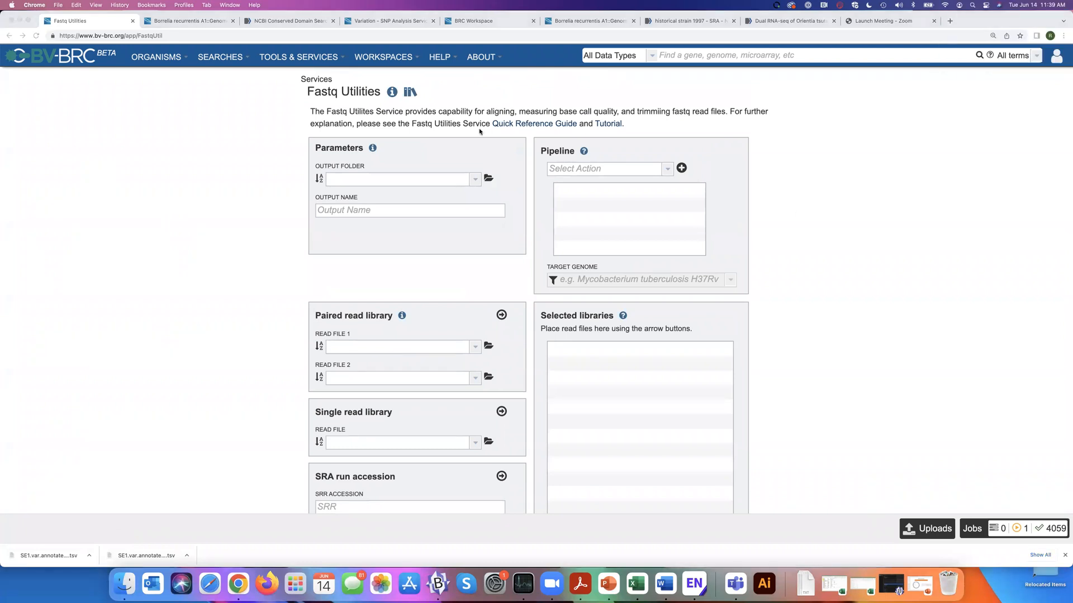
left_click_drag(478, 129, 469, 82)
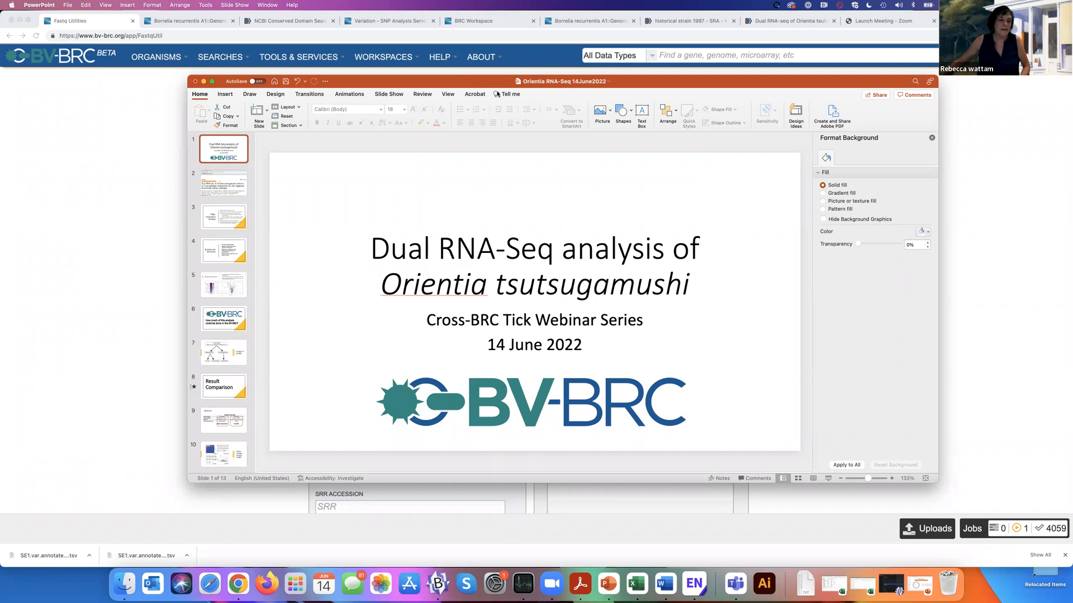
left_click(77, 171)
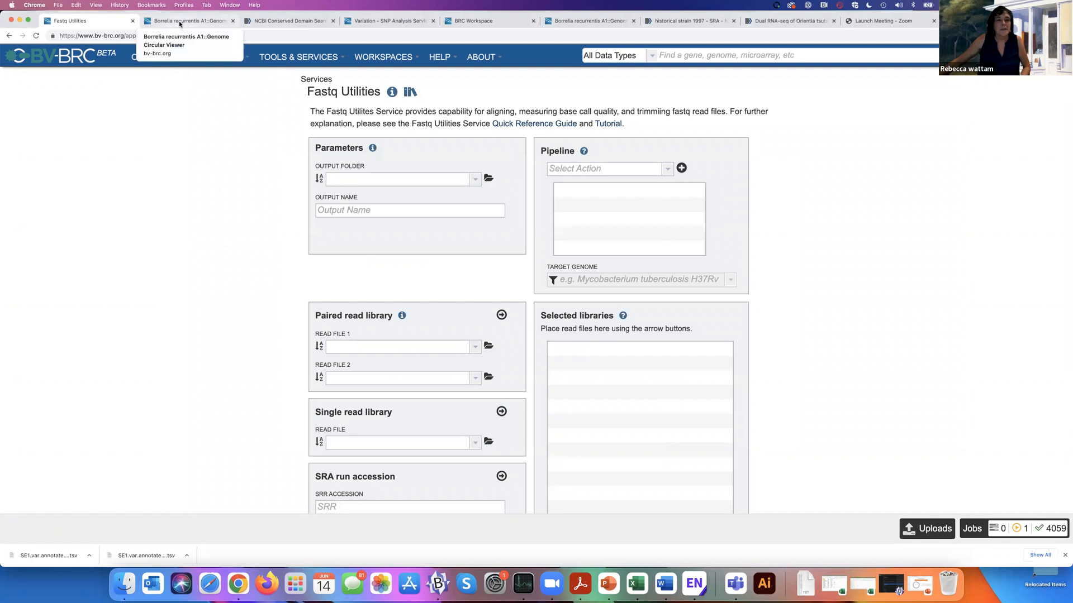
Step: Go to the public BV-BRC Workshop workspace and open its Tick Webinars folder
left_click(358, 21)
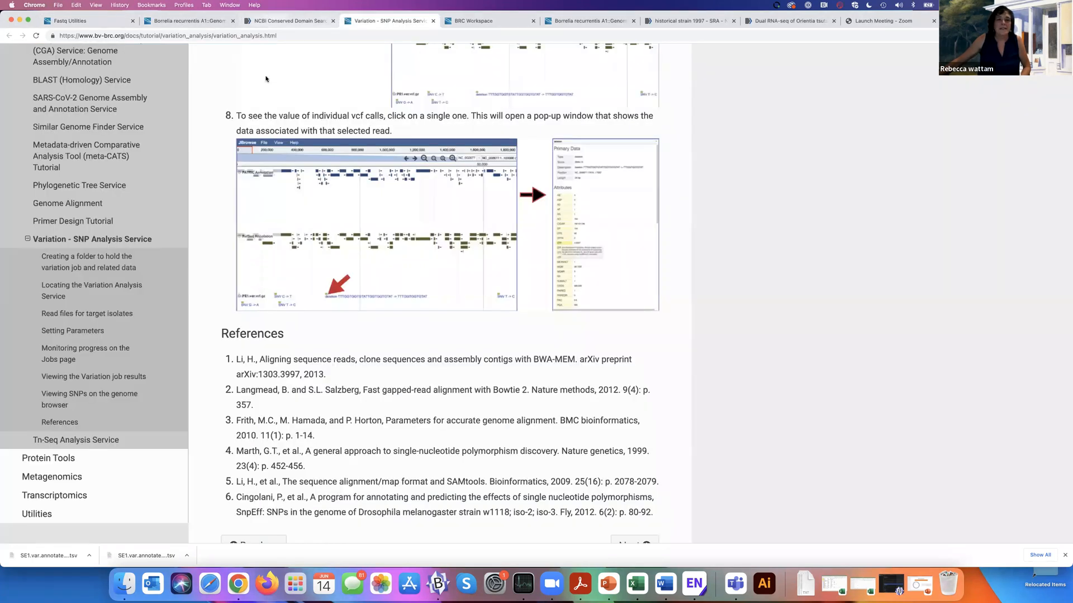
left_click_drag(271, 11, 268, 71)
left_click(491, 79)
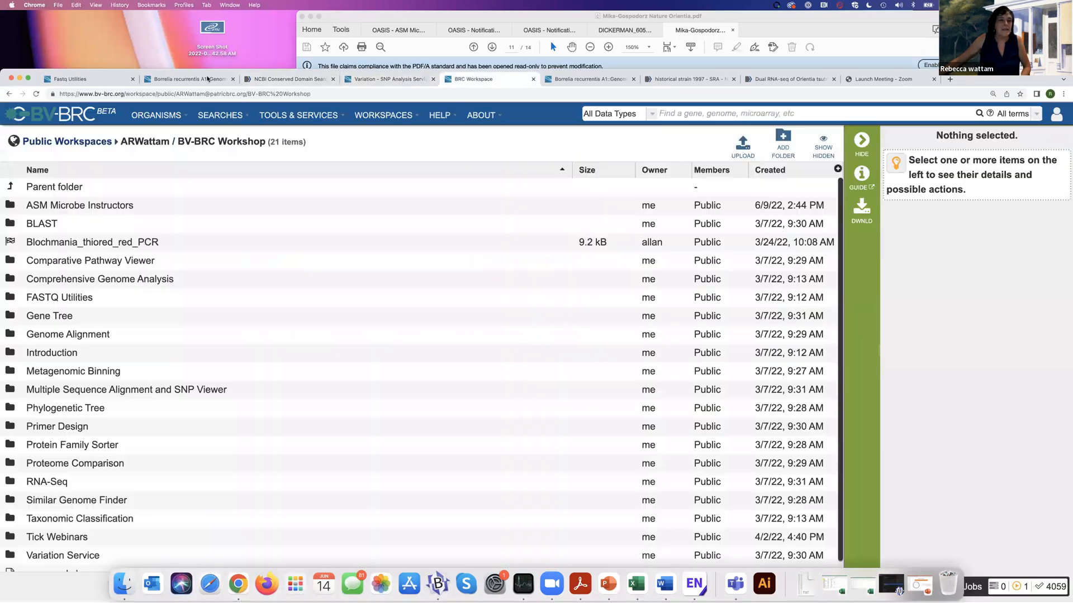
double_click(134, 70)
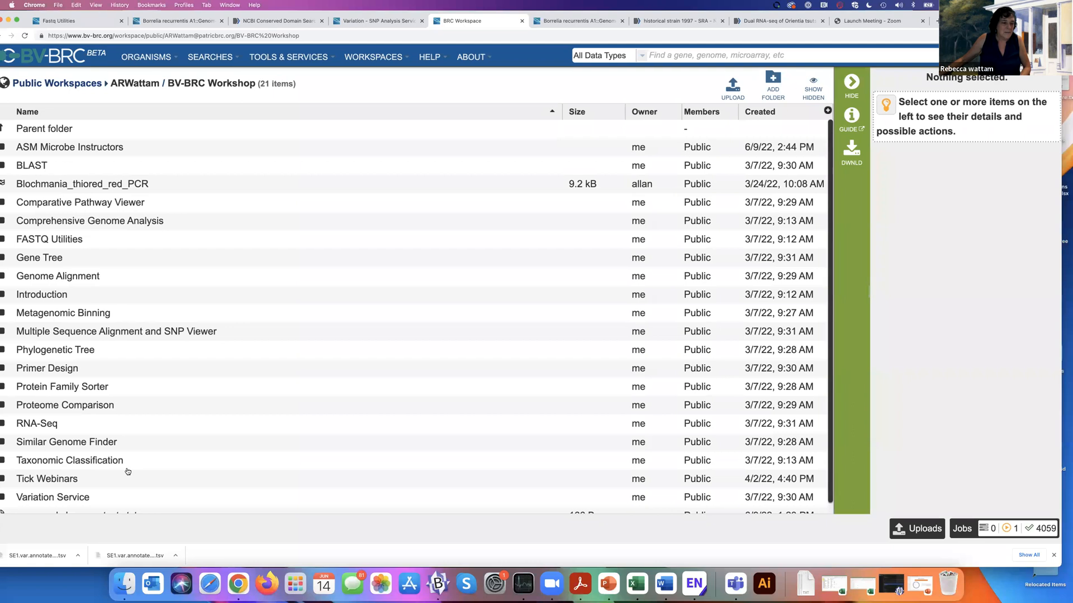
double_click(7, 481)
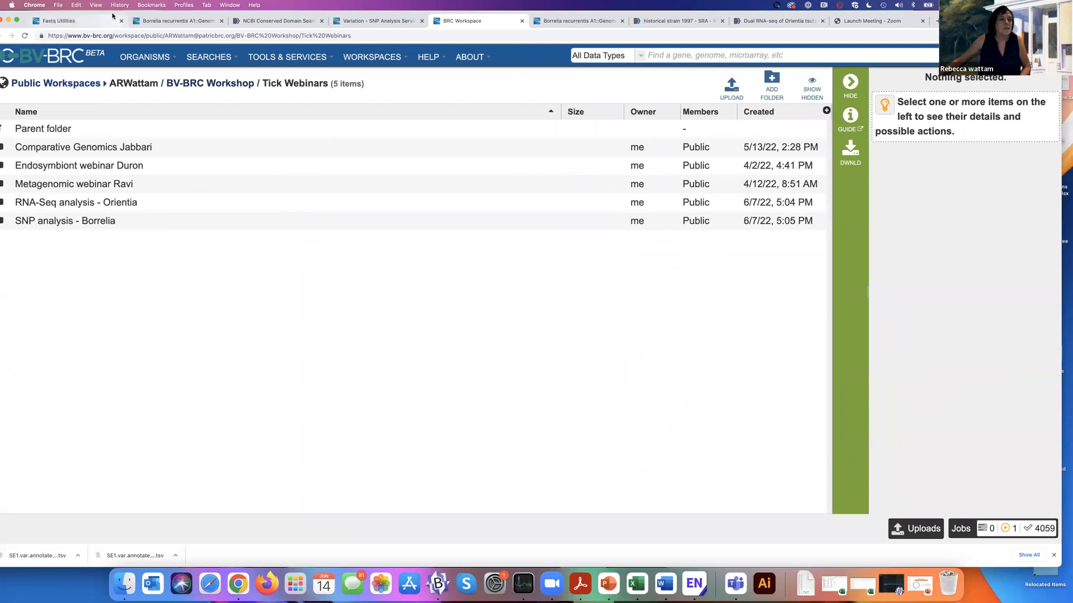
left_click_drag(120, 13, 140, 15)
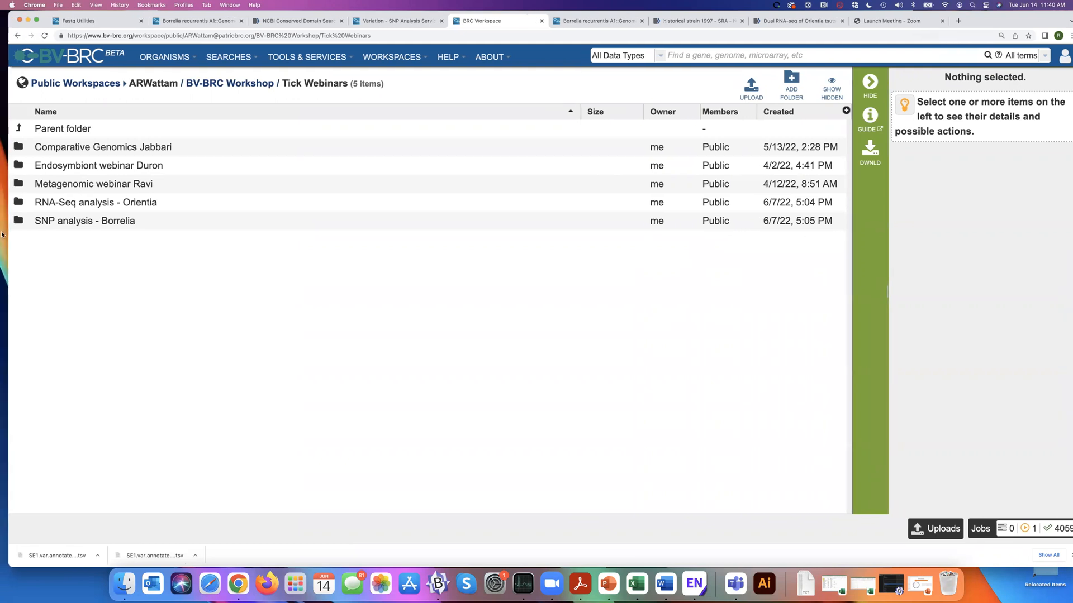
Step: Open the Borrelia recurrentis A1 vs SRR5332755-60 job result inside SNP analysis - Borrelia, Variation Borrelia
double_click(18, 222)
double_click(21, 333)
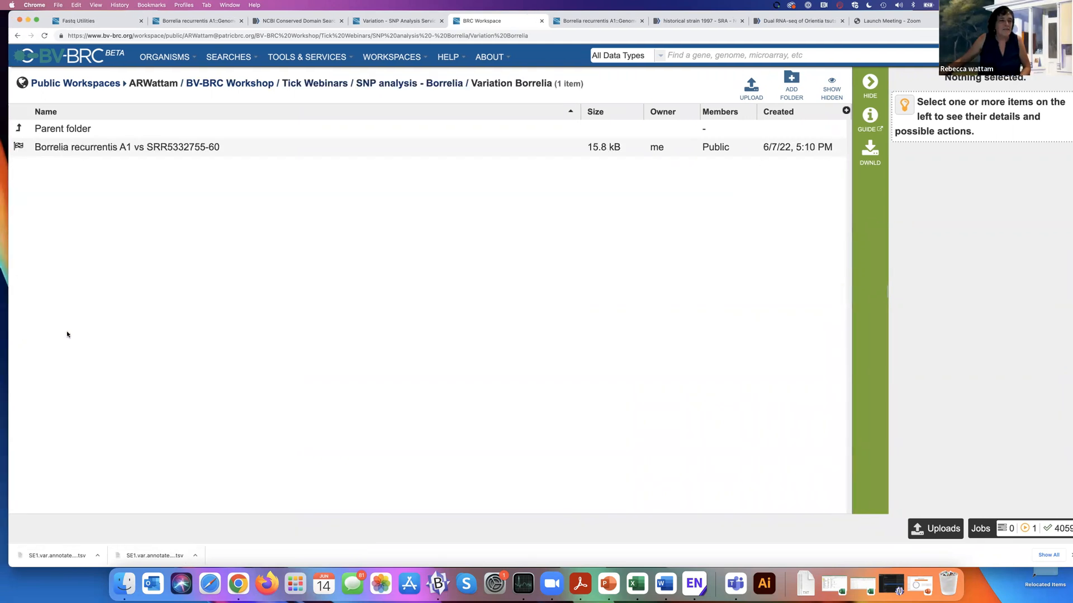
double_click(17, 147)
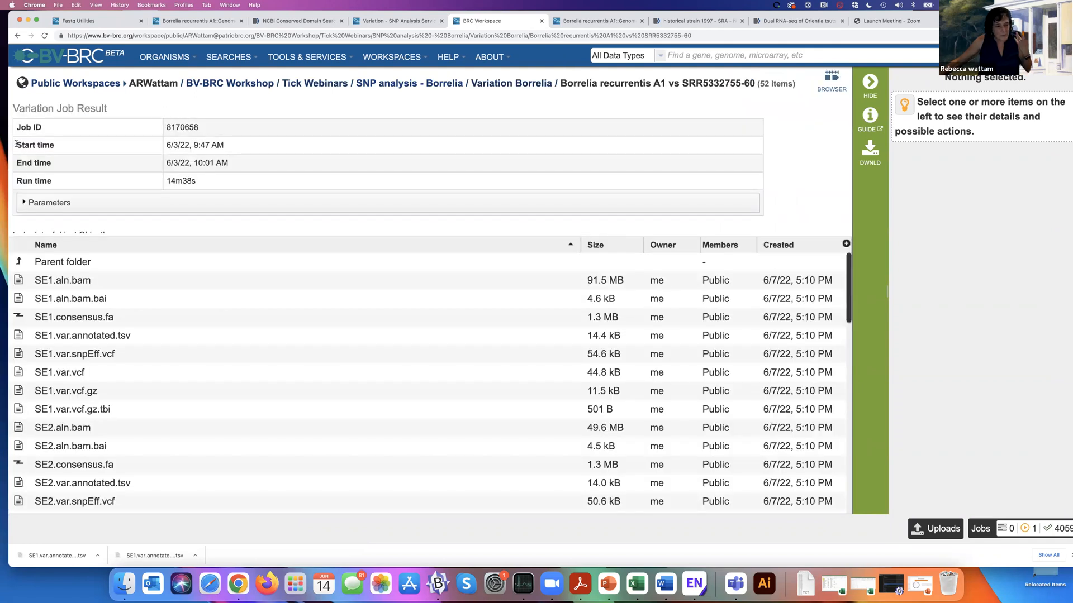
Step: View the job's all.var.html file and examine the table of variants across all samples
scroll(317, 403, "down", 5)
scroll(317, 403, "down", 9)
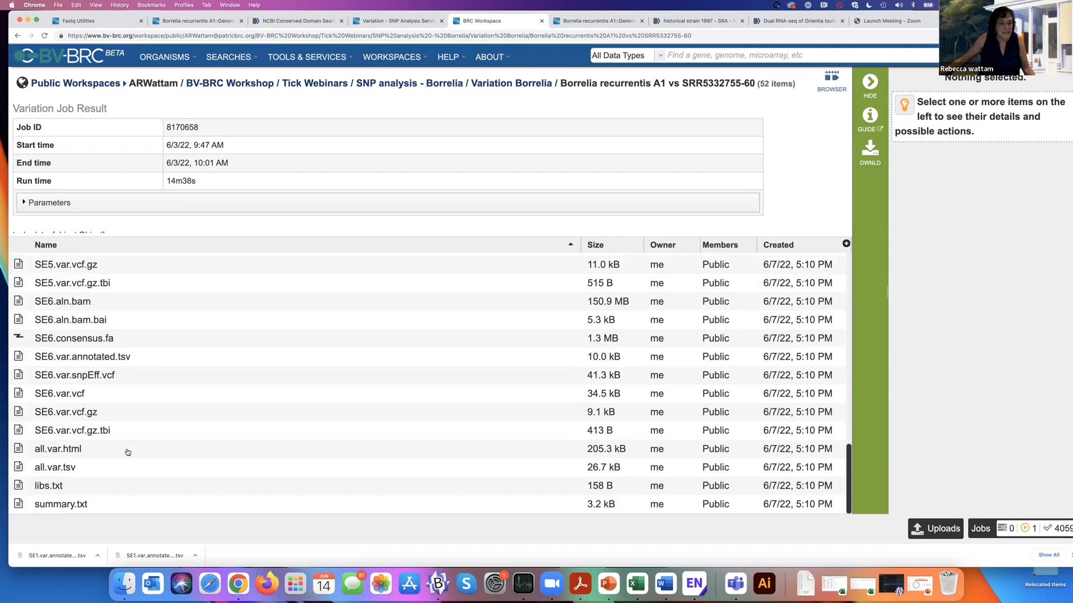
left_click(127, 452)
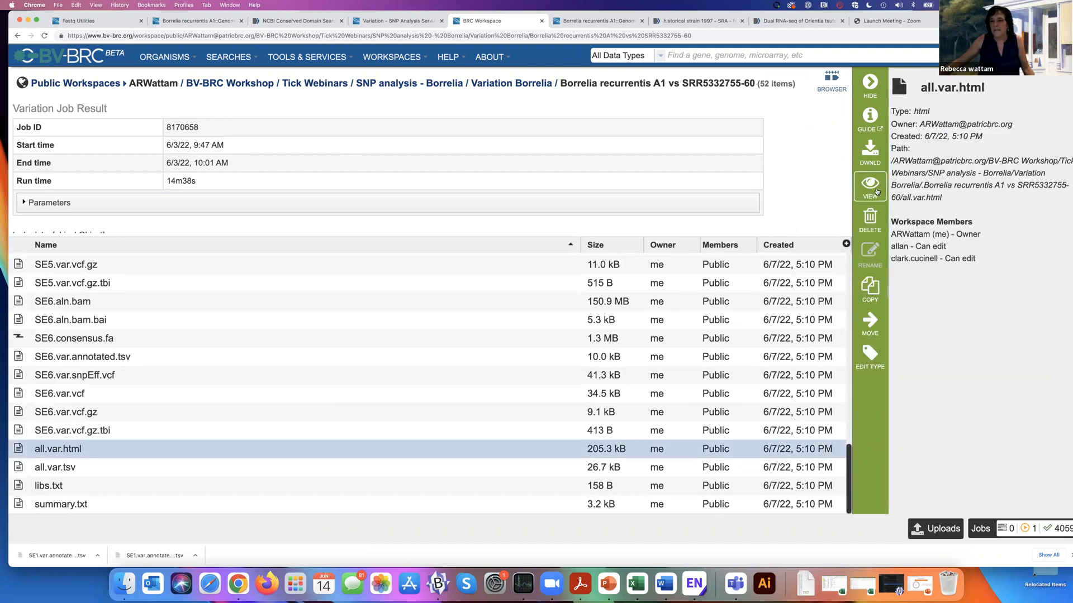
left_click(869, 186)
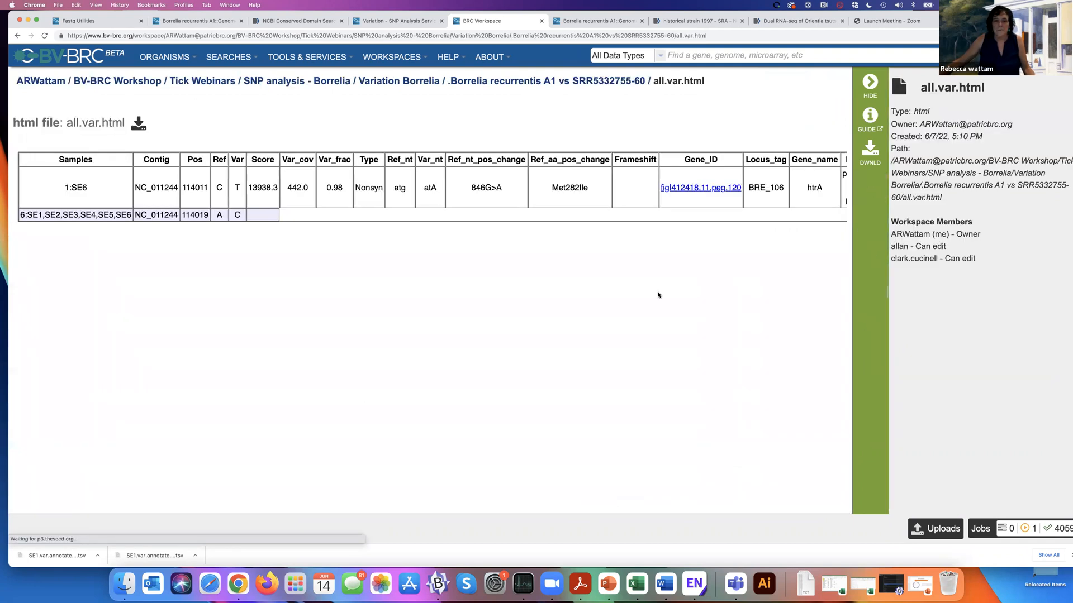
scroll(610, 328, "right", 1)
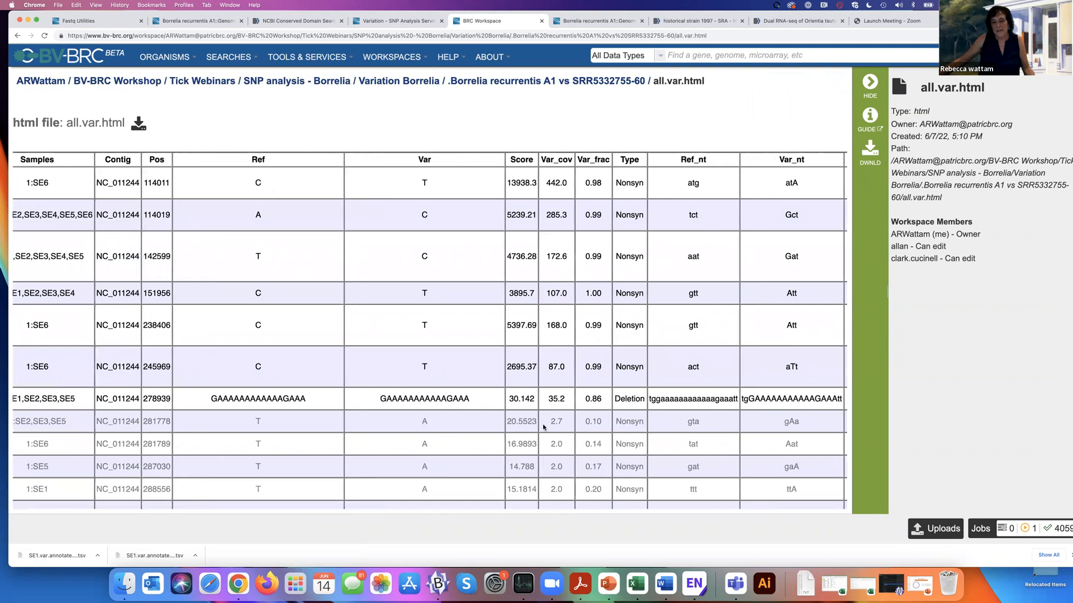
scroll(675, 410, "down", 6)
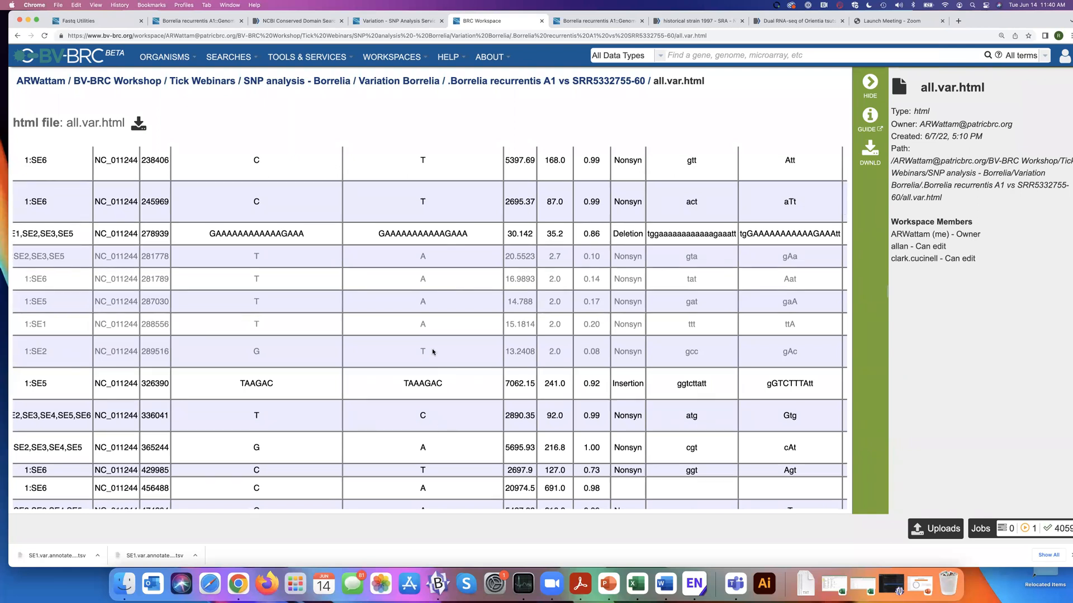
scroll(432, 352, "up", 3)
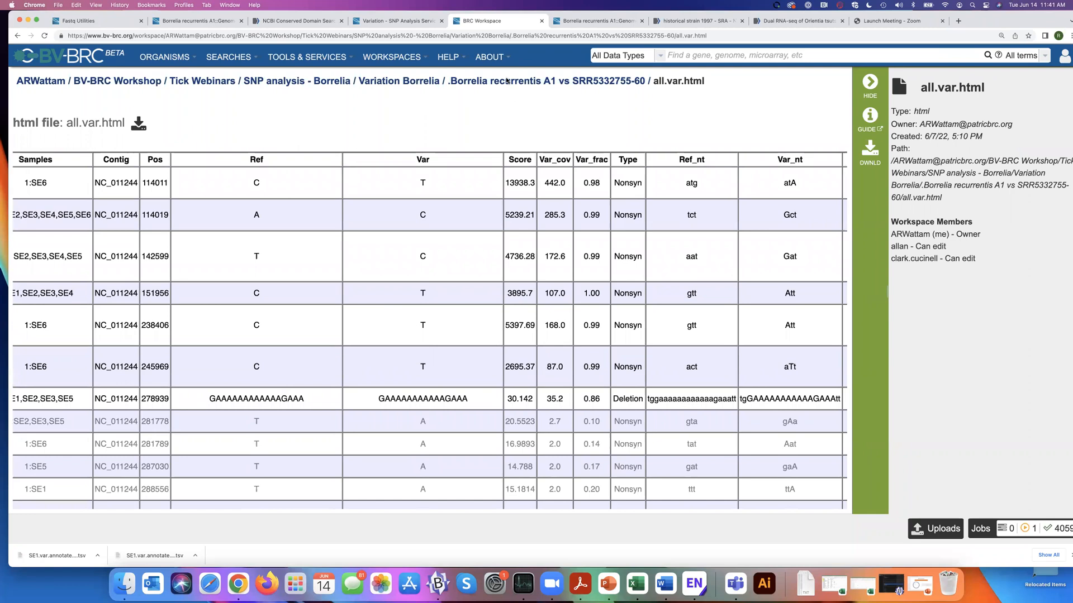
Step: Check the list of help resources, including Contact Us, and return to the open Fastq Utilities page
left_click(457, 60)
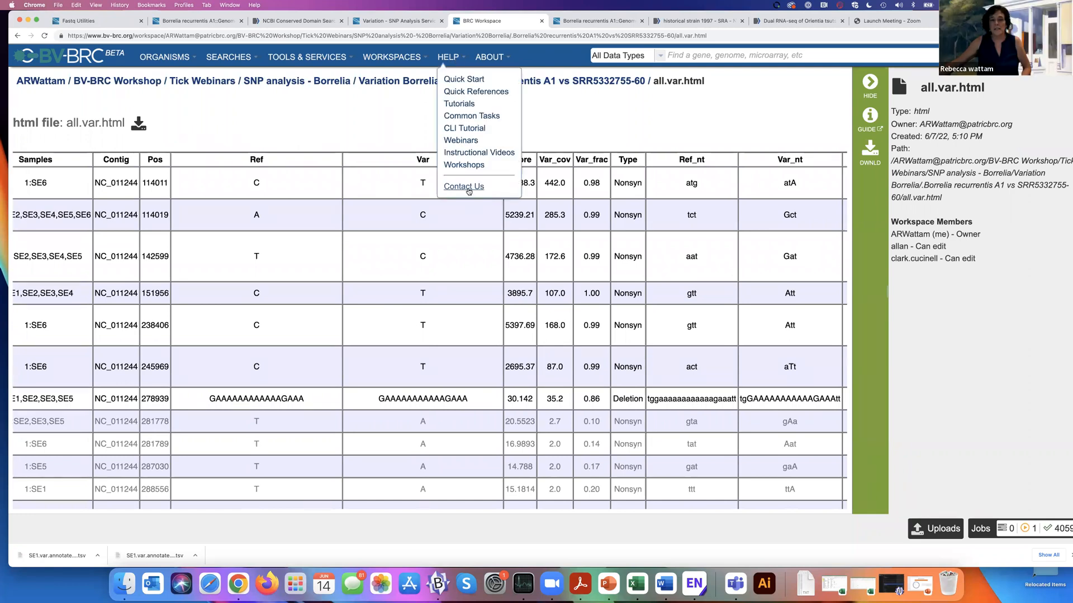
left_click(738, 110)
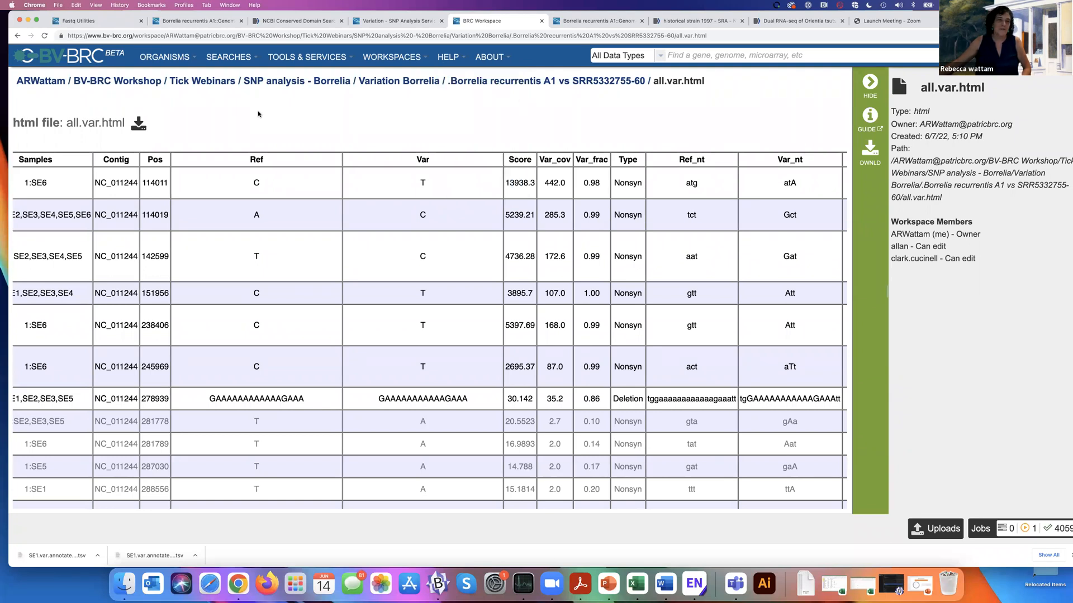
left_click(91, 23)
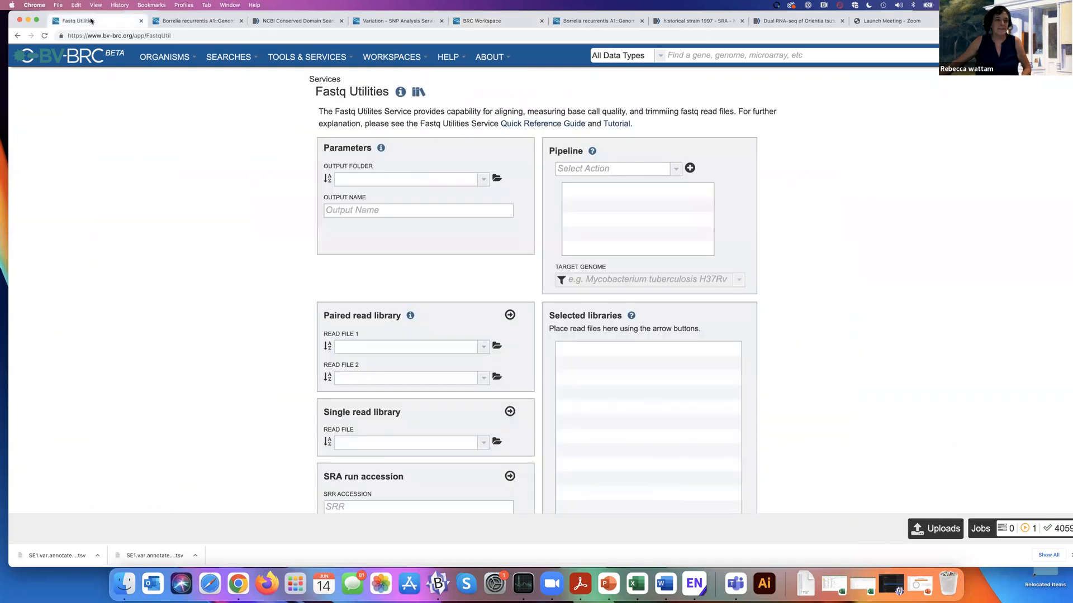
Step: Go to the BV-BRC home page and switch to the Orientia RNA-Seq presentation in PowerPoint
left_click(64, 46)
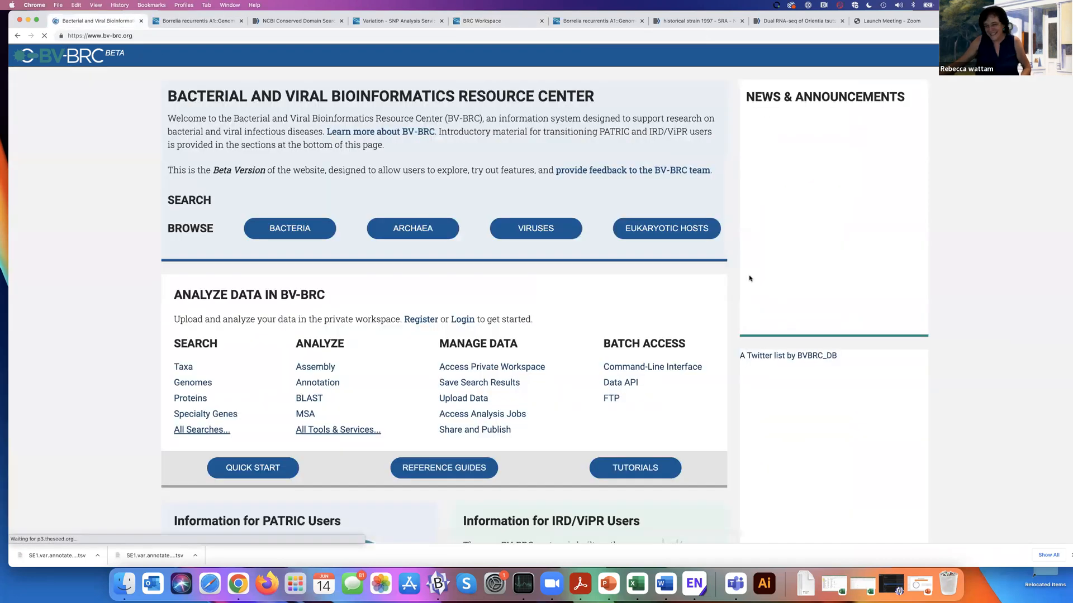
left_click(607, 584)
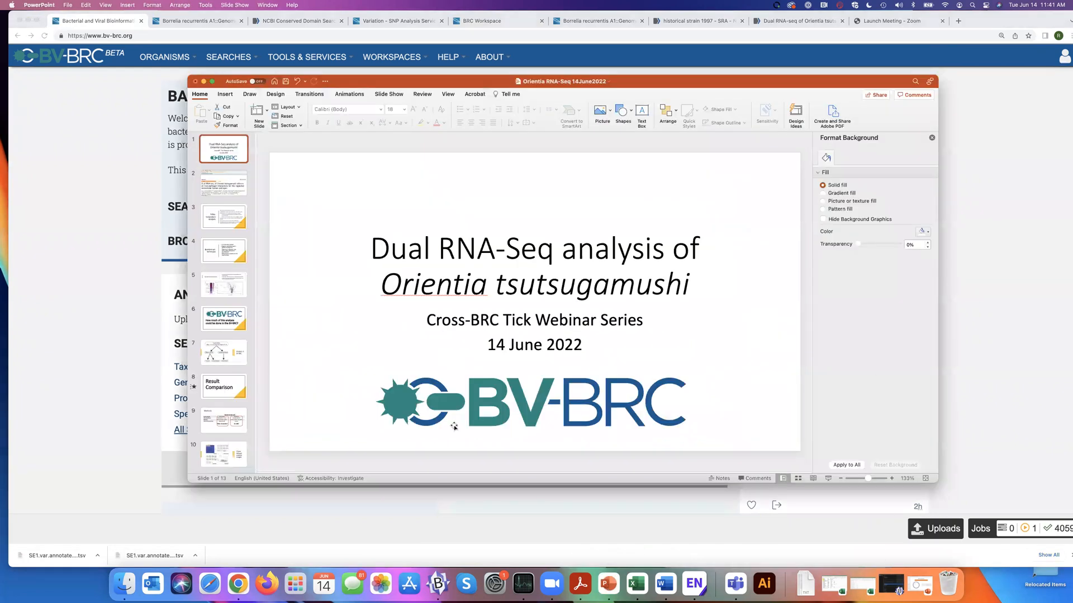
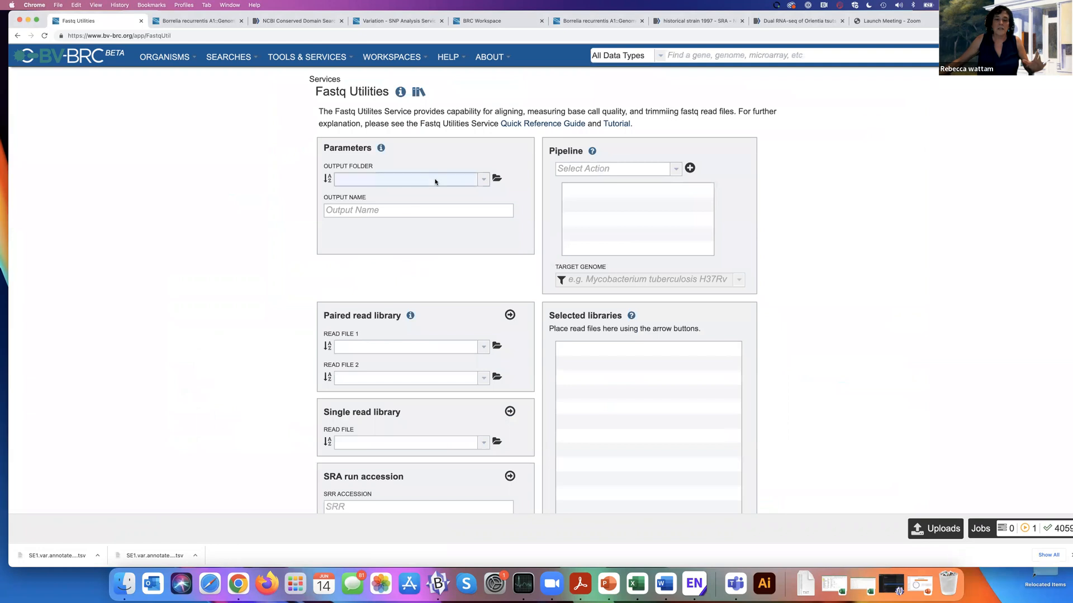
Step: Set the Fastq Utilities output folder to Tick webinar 14 June and the output name to Align to Karp
left_click(482, 181)
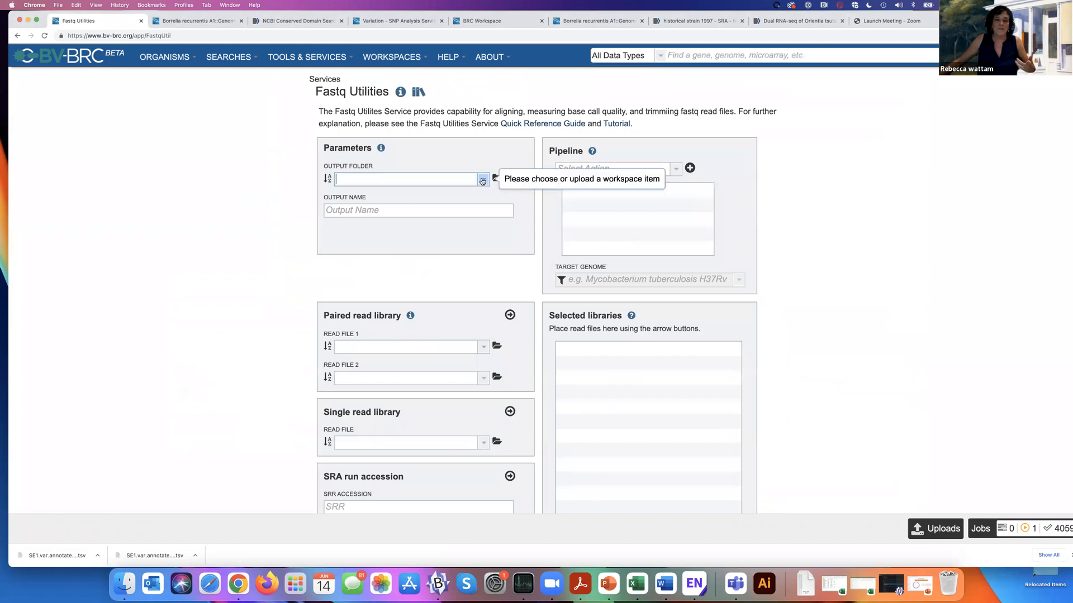
left_click(483, 179)
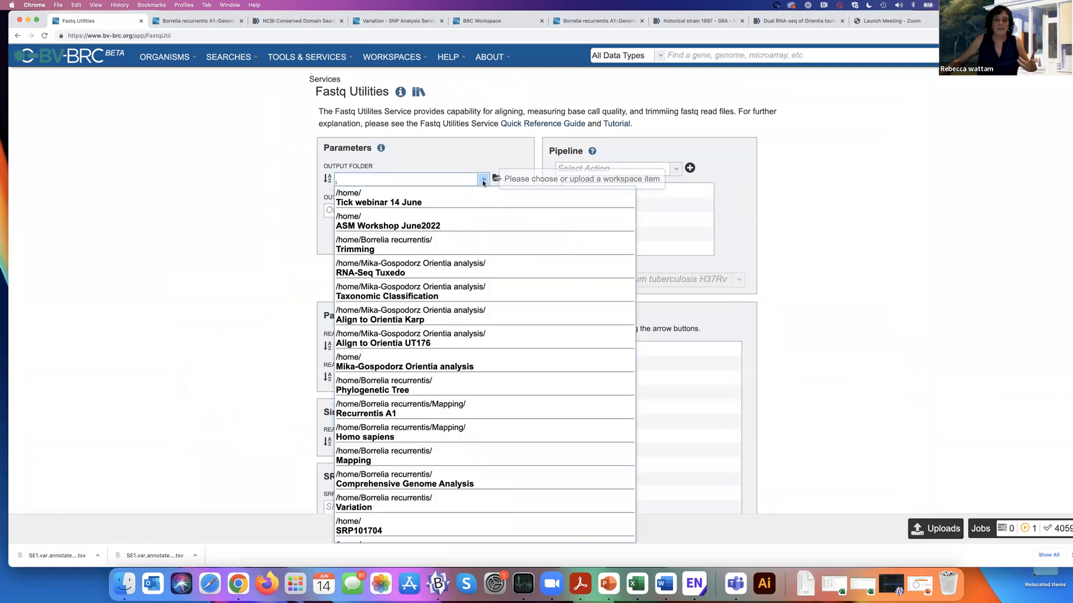
left_click(407, 202)
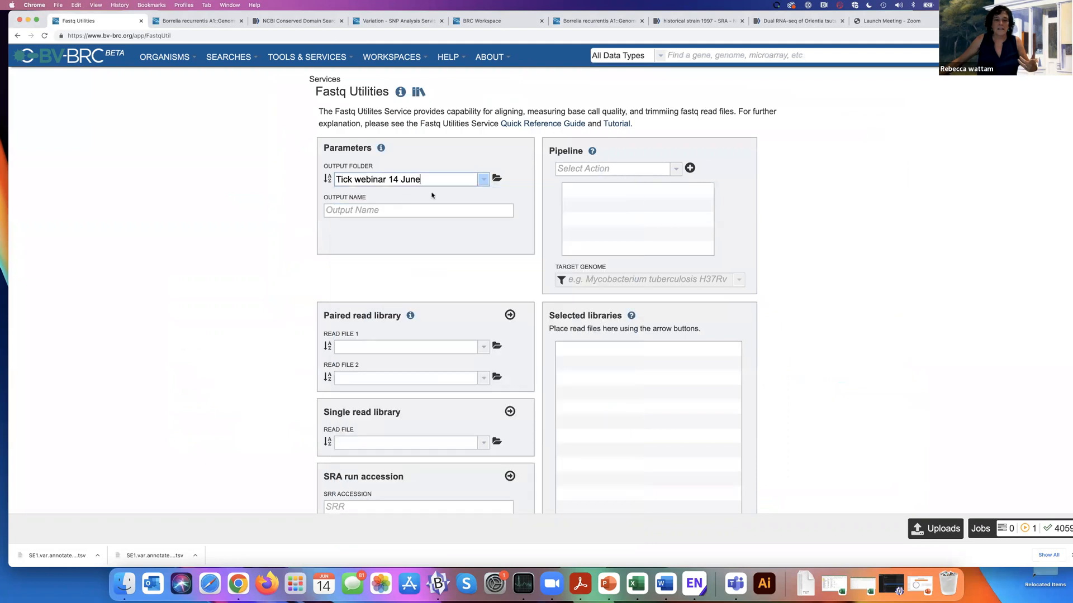
left_click(368, 209)
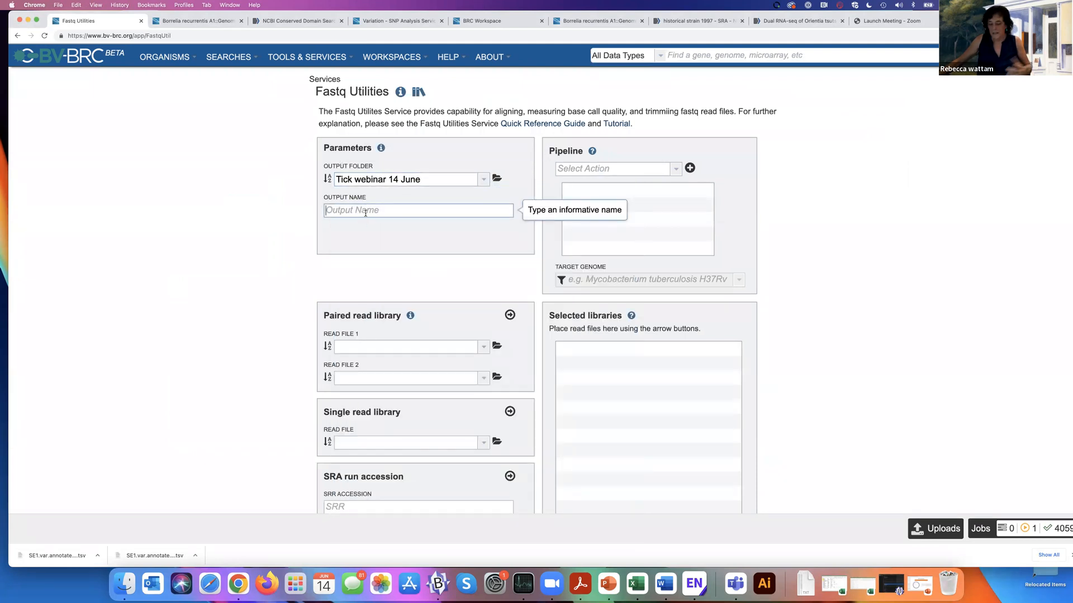
type("Ali")
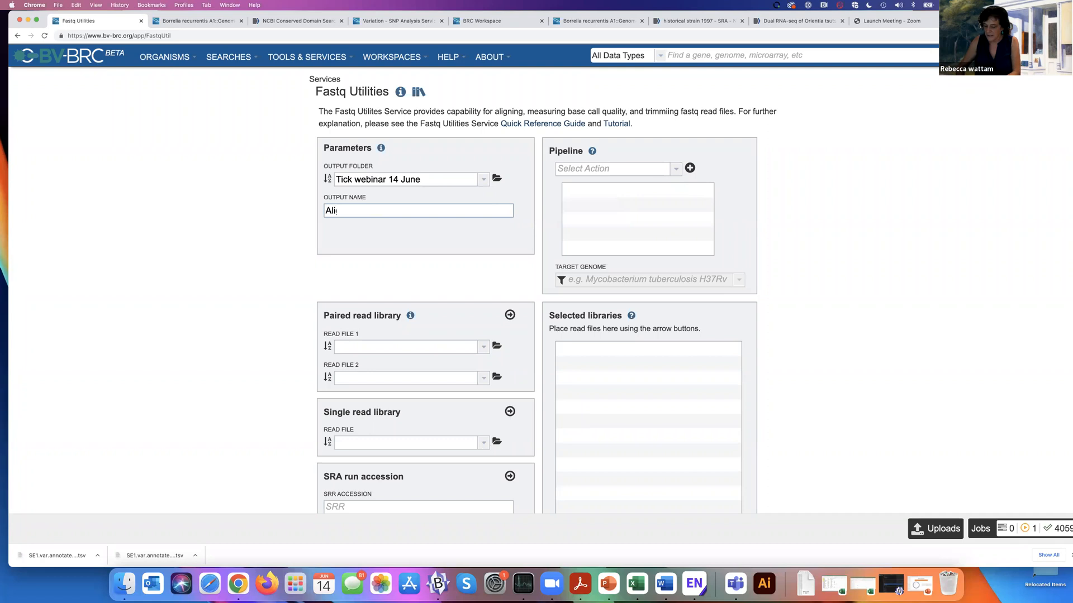
type("gn to Karp")
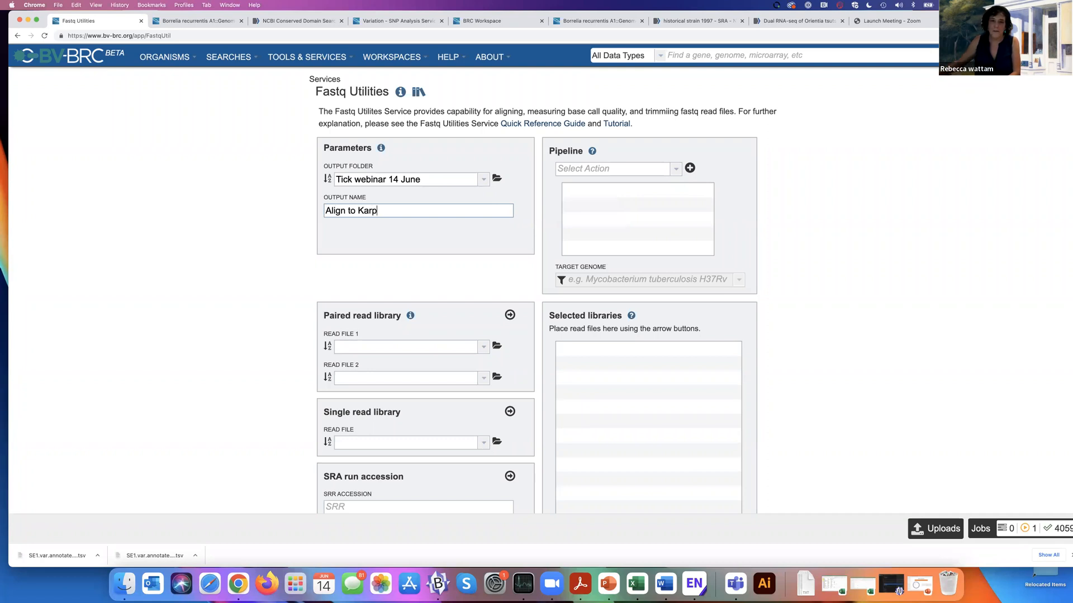
Step: Add the align action to the pipeline and set the target genome to Orientia tsutsugamushi strain Karp [784.4]
left_click(675, 173)
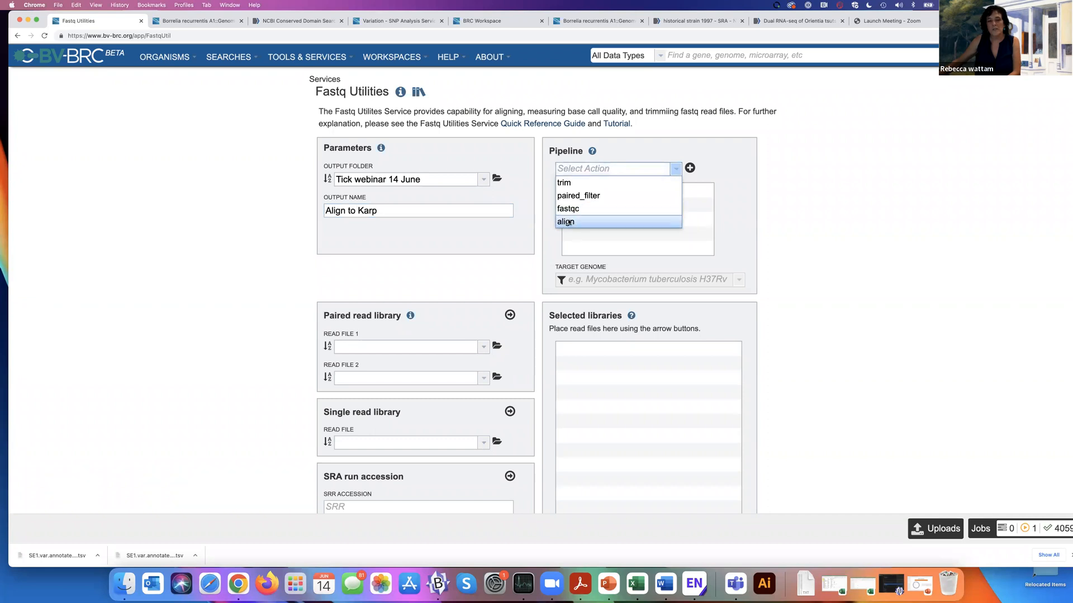
left_click(568, 222)
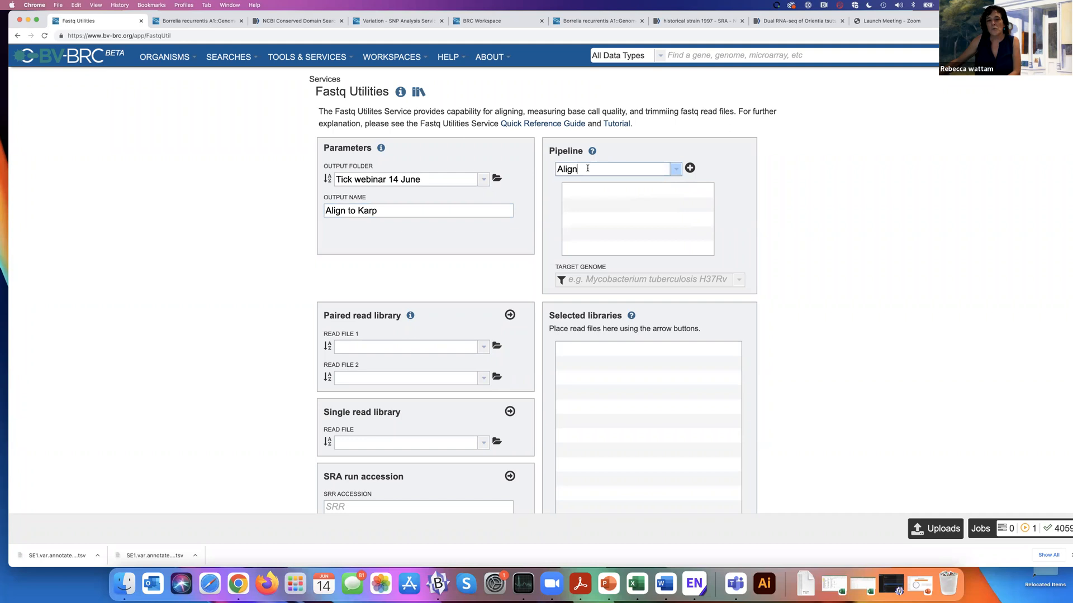
left_click(690, 168)
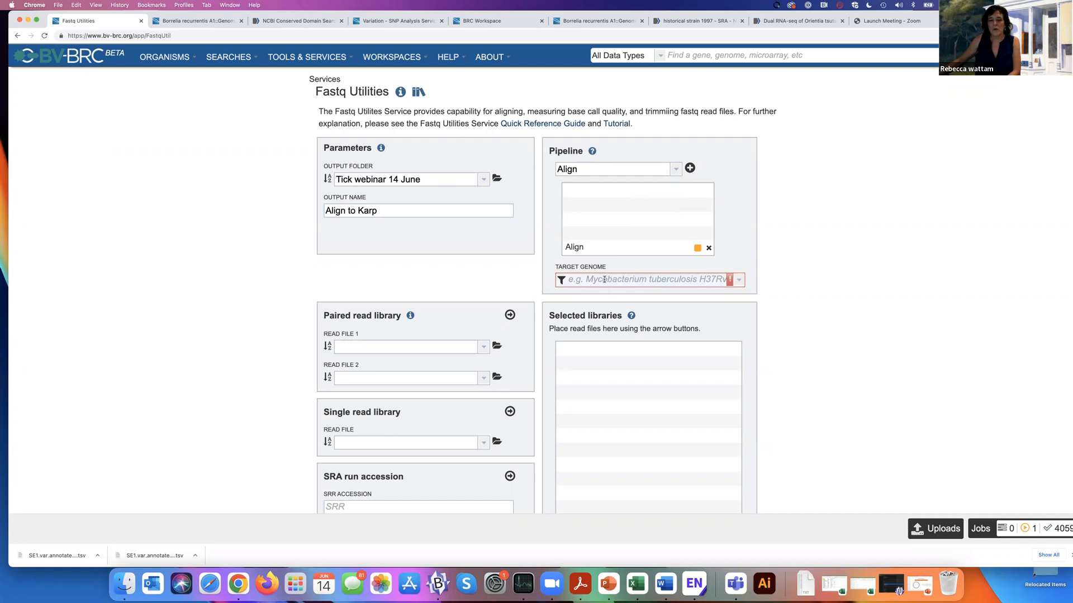
left_click(578, 279)
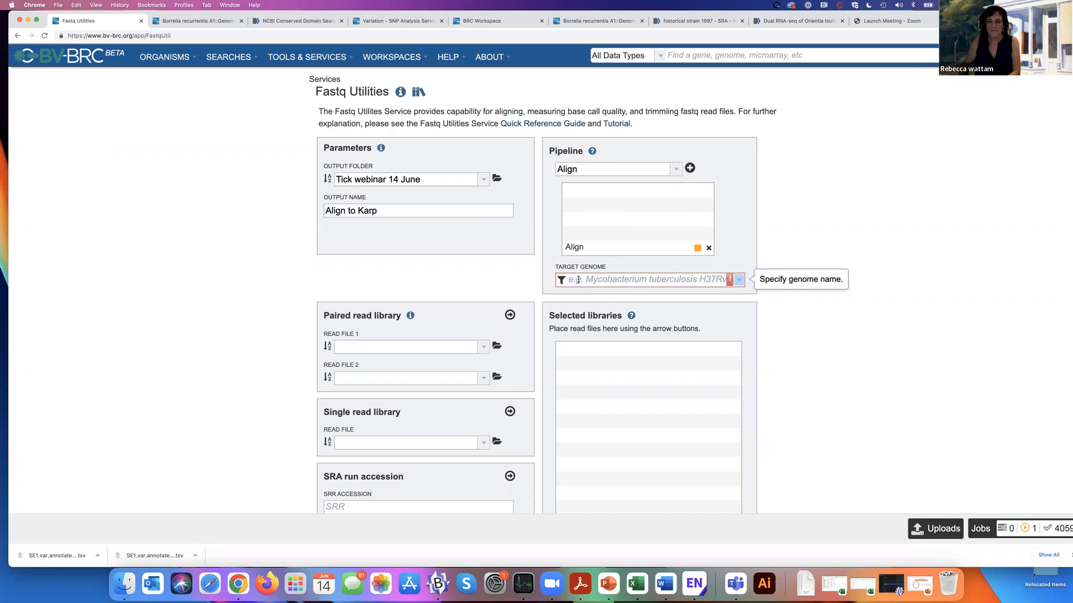
type("Karp")
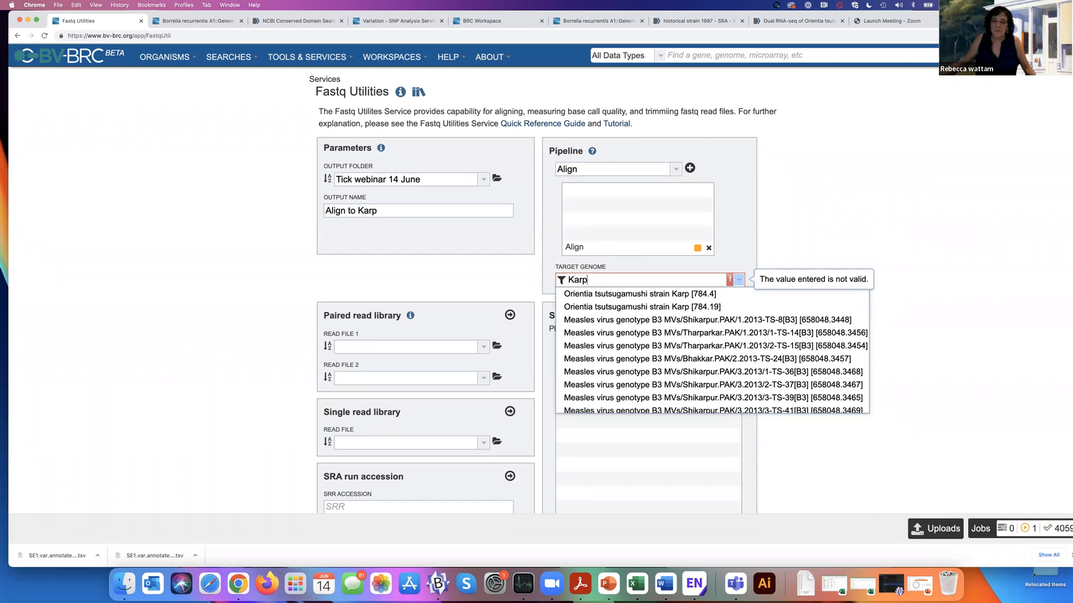
left_click(598, 295)
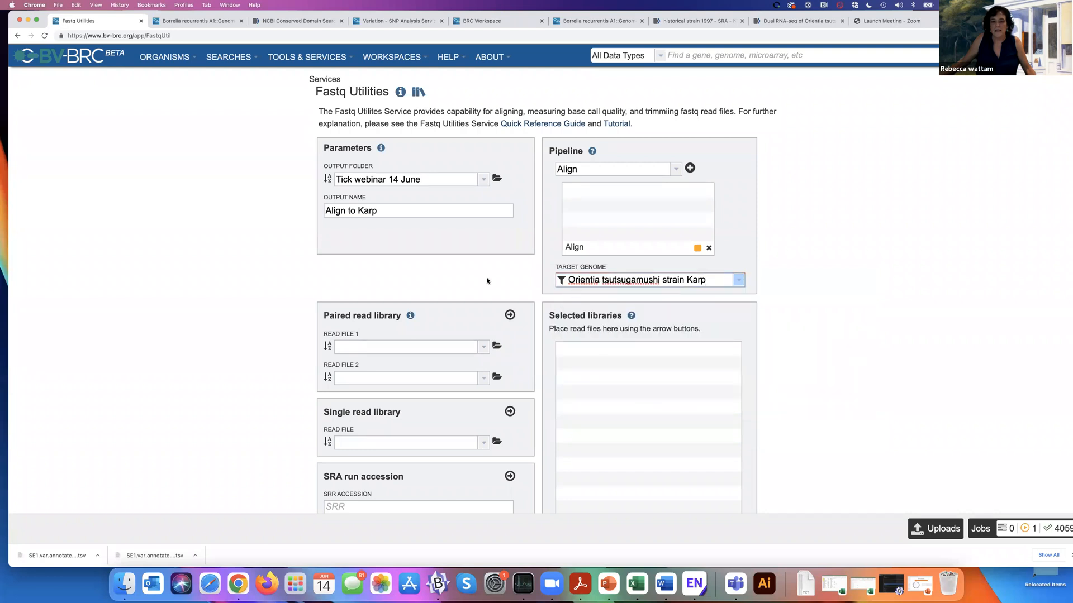
Step: Enter the SRA run accession SRR10355817 and add it to the selected libraries
scroll(487, 281, "down", 2)
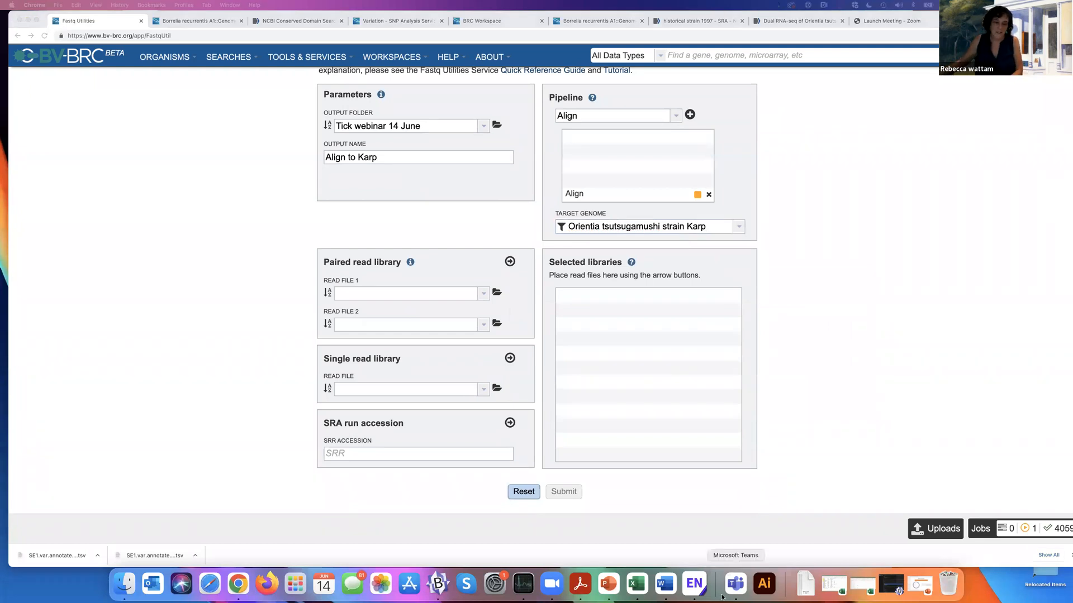
left_click(350, 456)
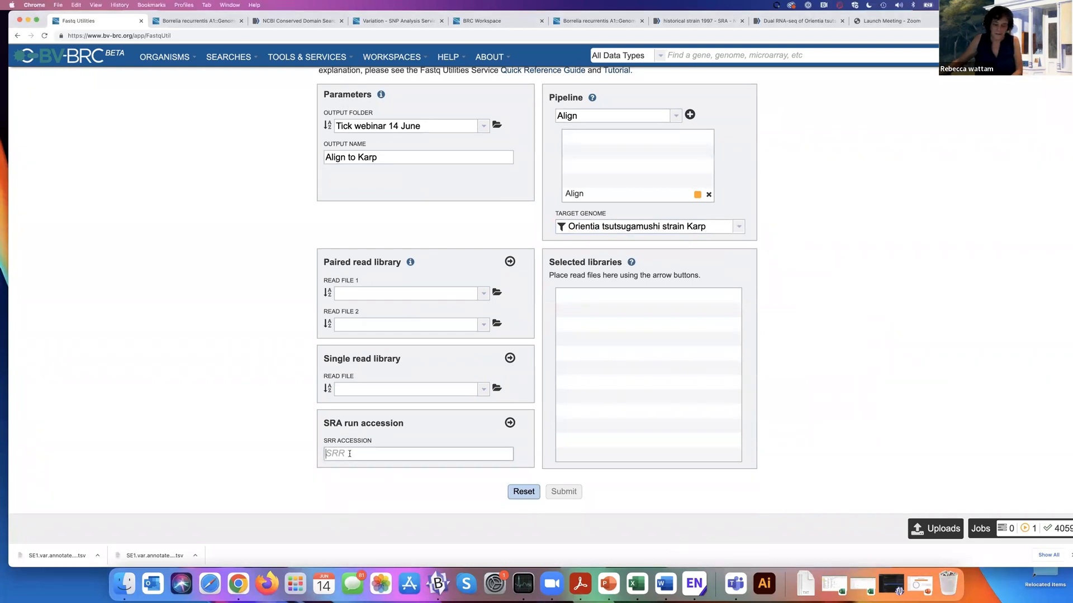
type("i.\tSRR10355817")
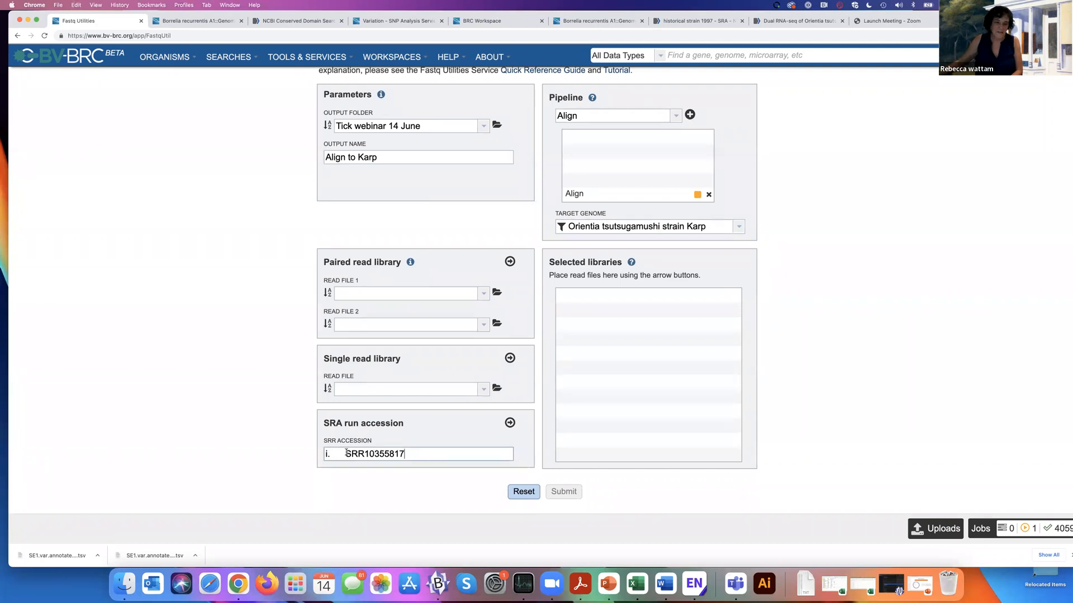
left_click_drag(336, 454, 292, 451)
key("BackSpace")
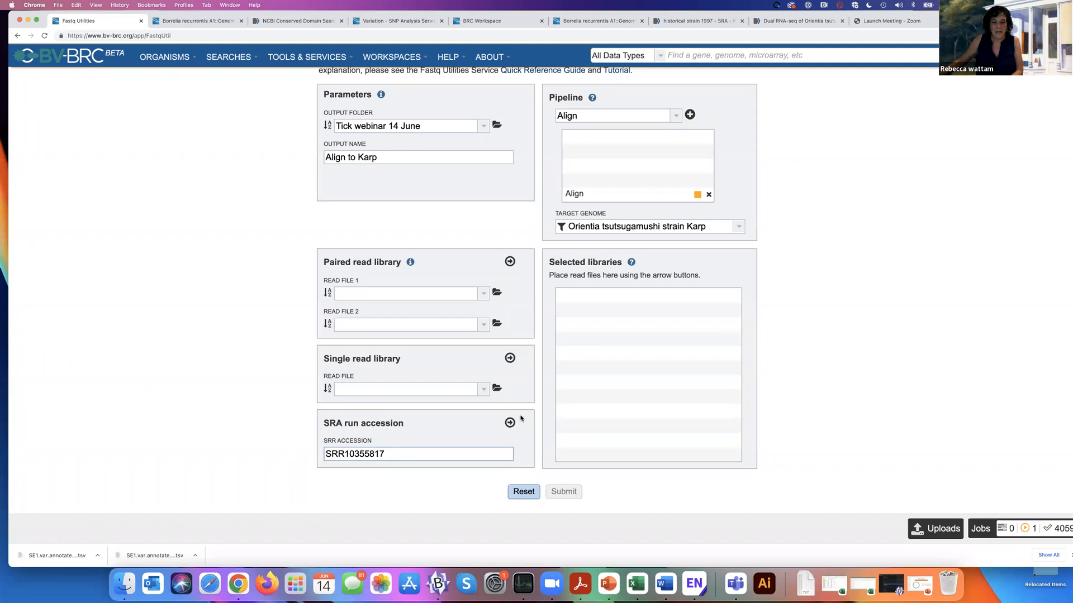
scroll(520, 419, "up", 1)
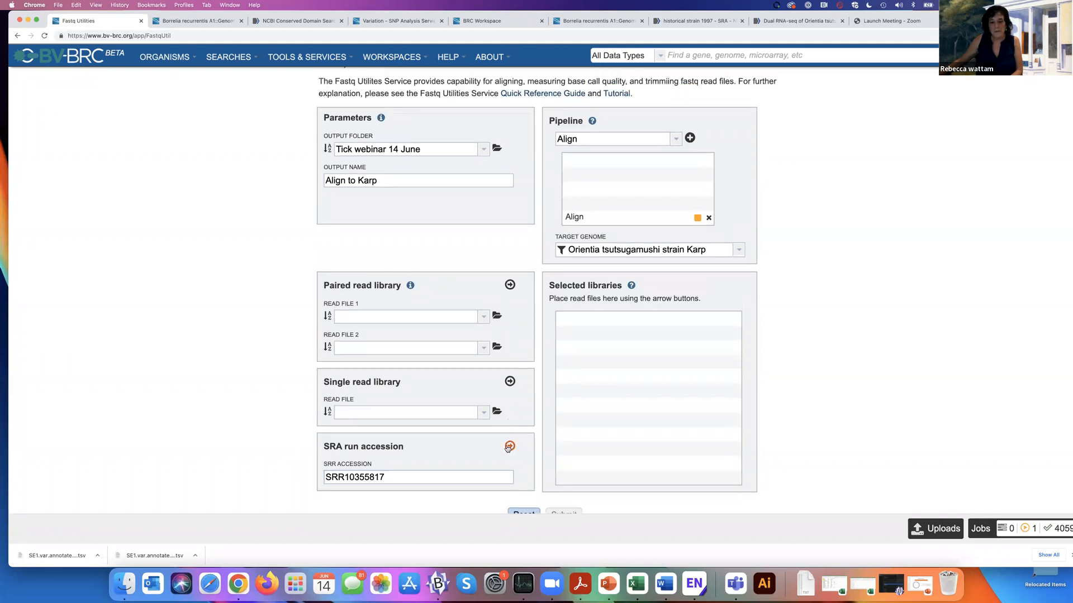
left_click(508, 446)
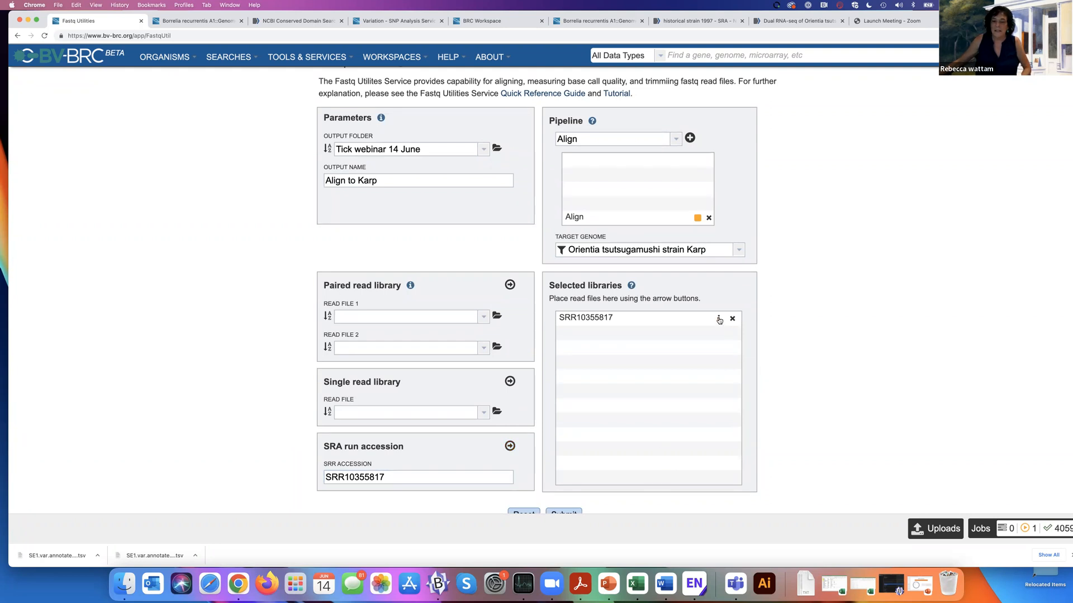
Step: Submit the Fastq Utilities alignment job and open the job status list
mouse_move(719, 320)
scroll(901, 242, "down", 1)
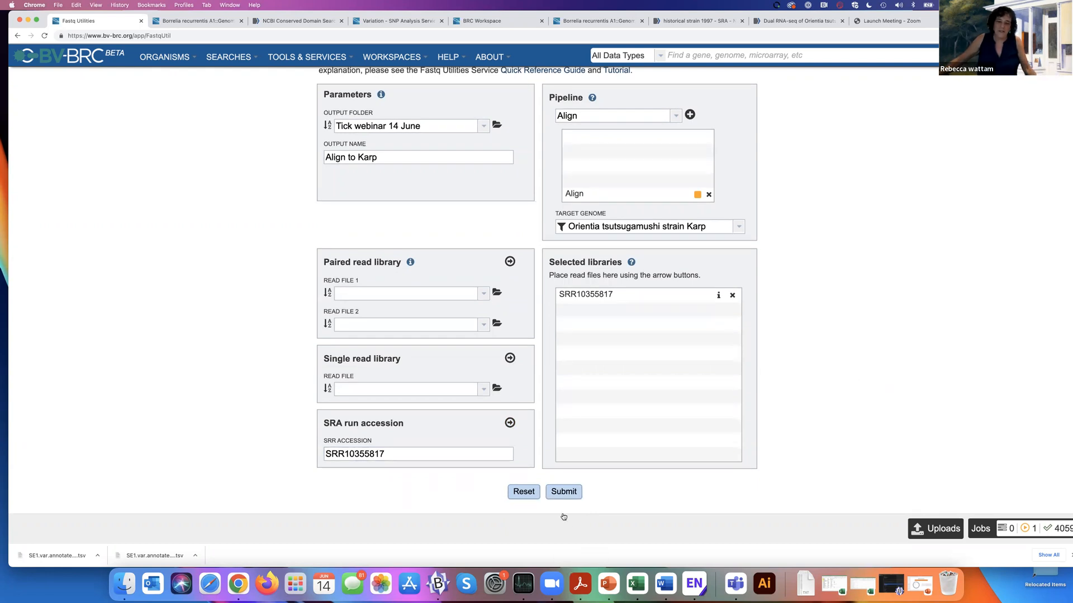
left_click(554, 494)
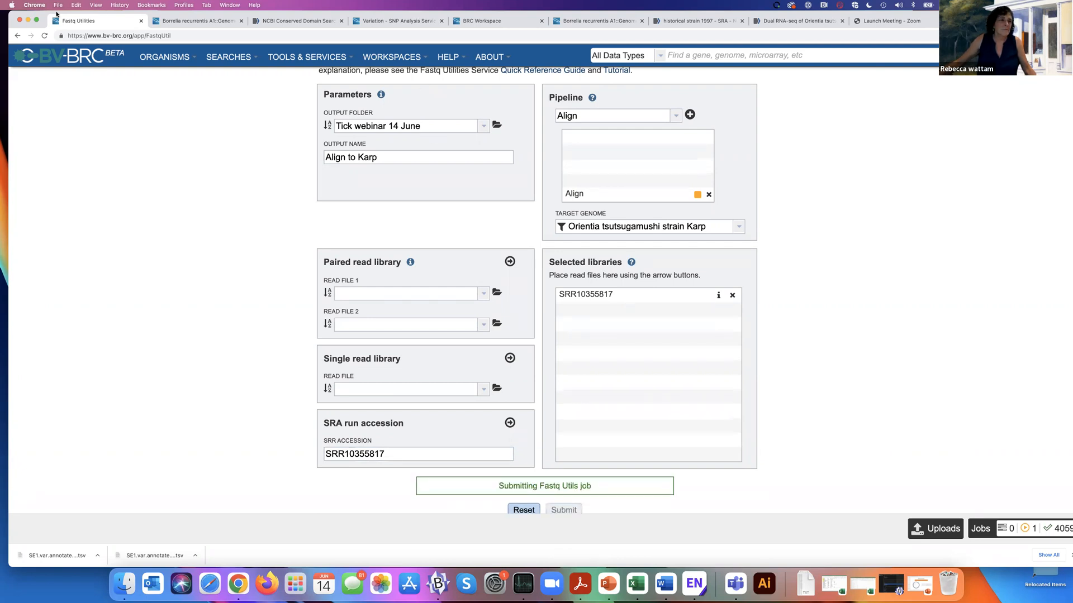
left_click(35, 18)
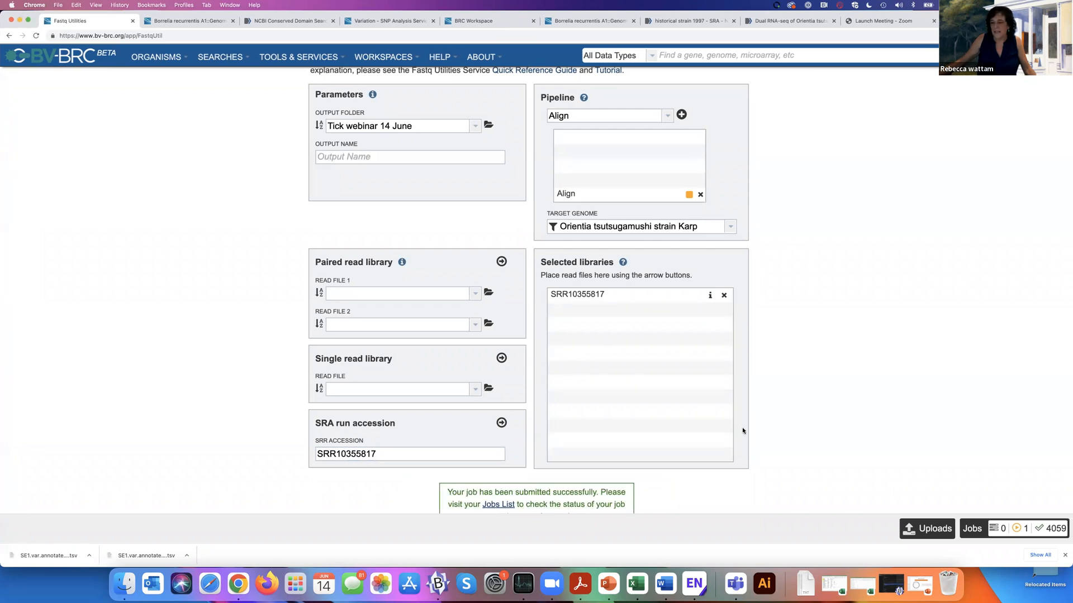
left_click(972, 528)
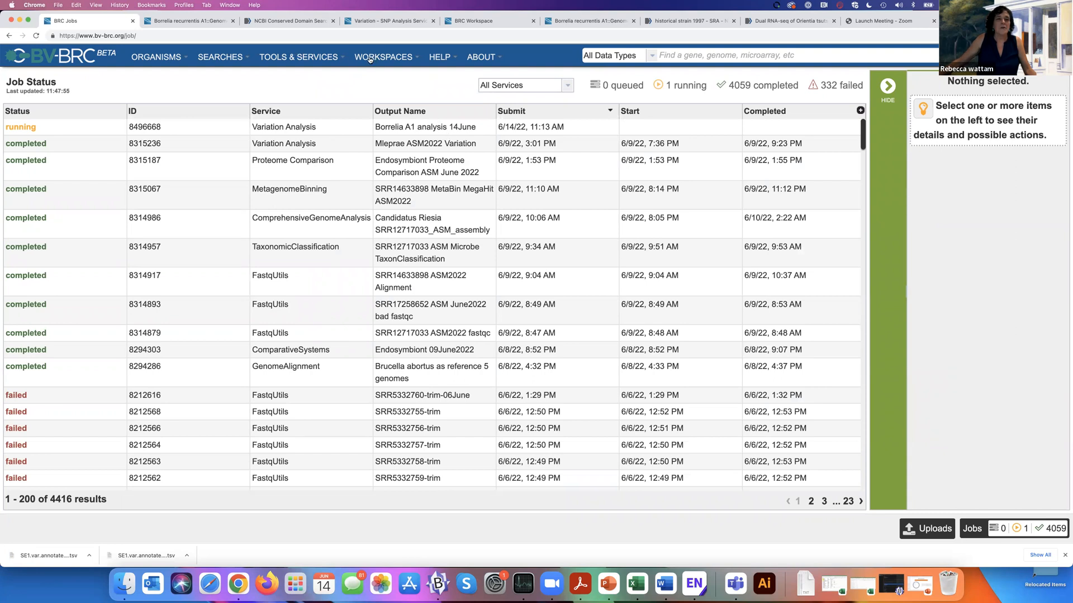
Step: In the public BV-BRC Workshop workspace, open the Reads aligned to Karp folder under Tick Webinars, RNA-Seq analysis - Orientia
mouse_move(369, 60)
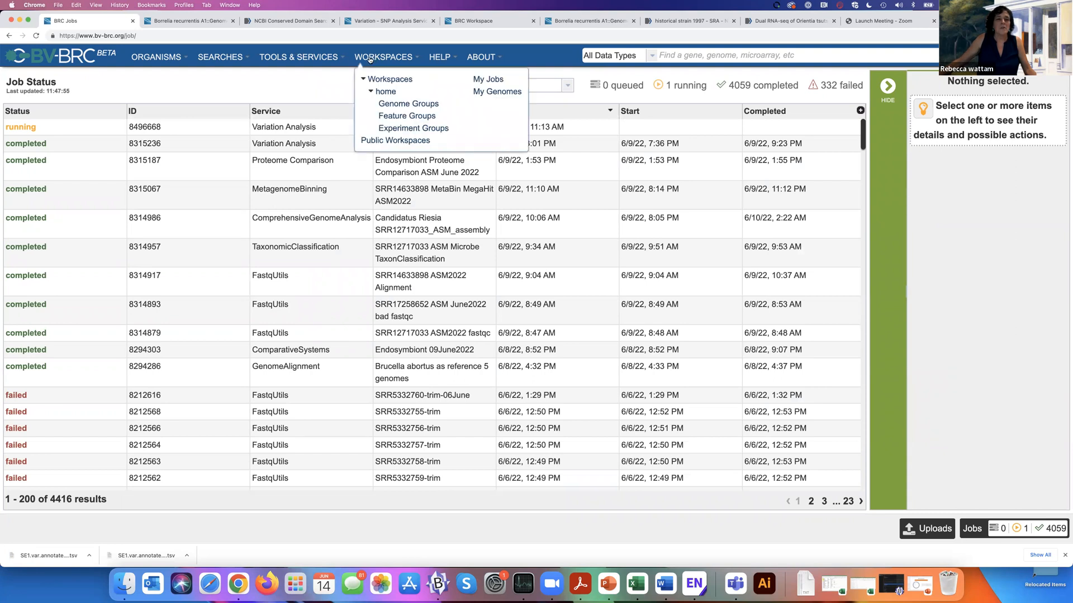
left_click(394, 142)
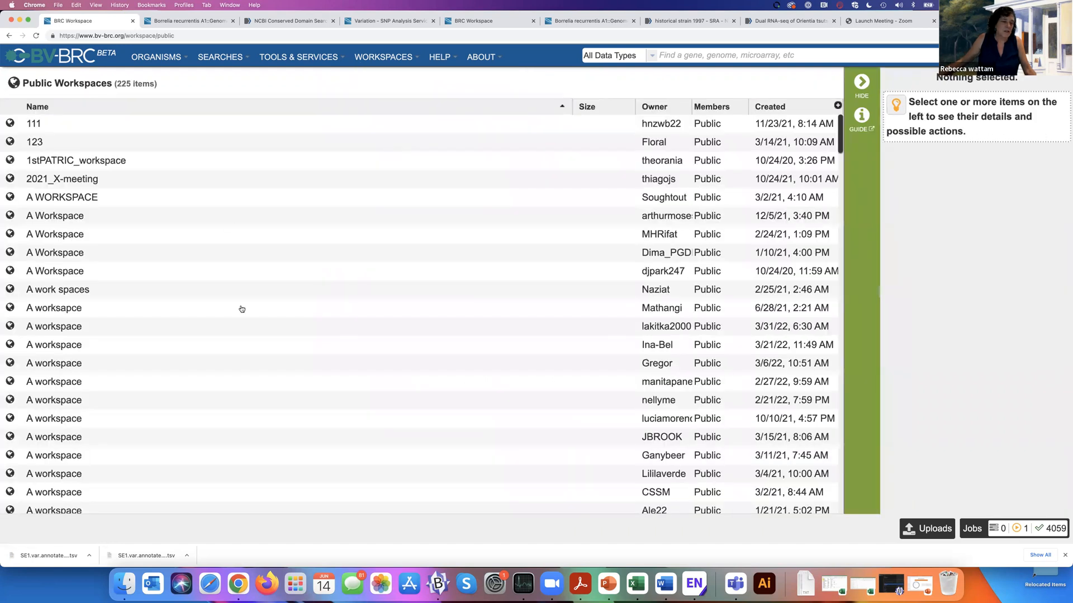
scroll(241, 309, "down", 9)
scroll(241, 309, "down", 2)
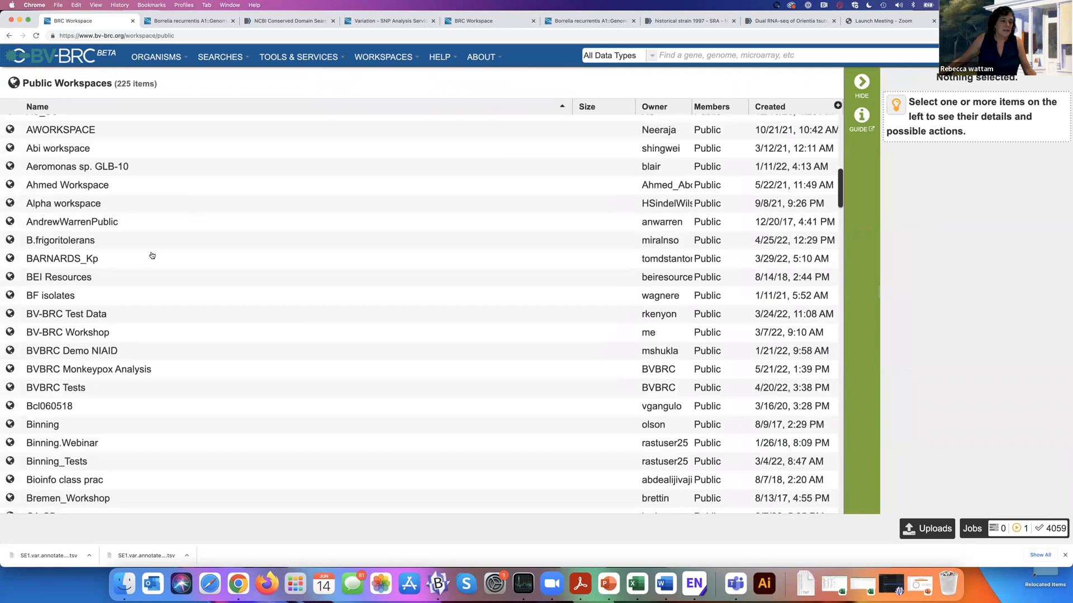
double_click(11, 330)
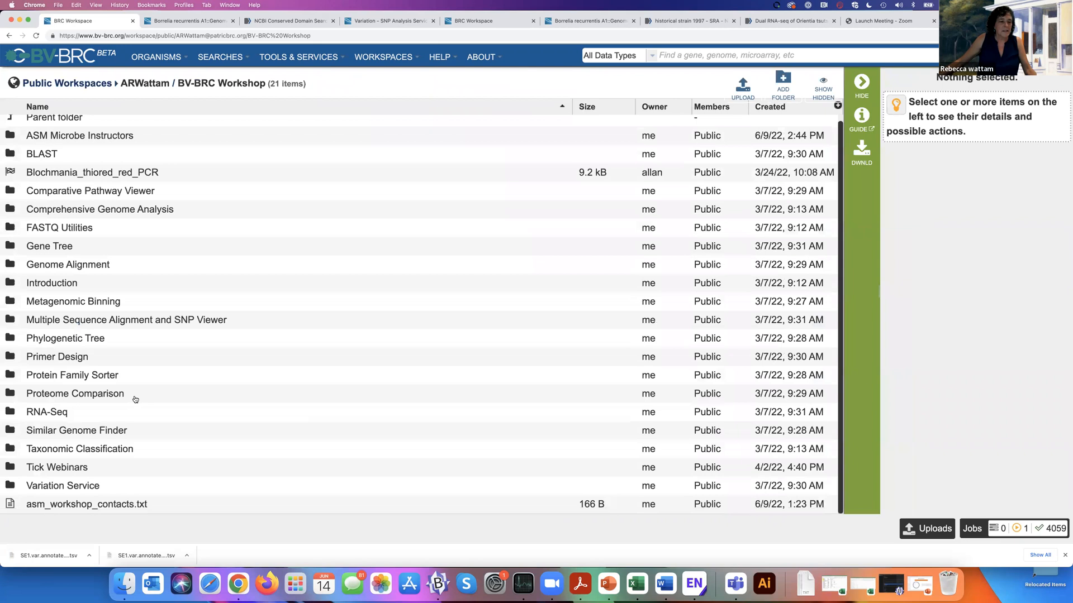
double_click(12, 468)
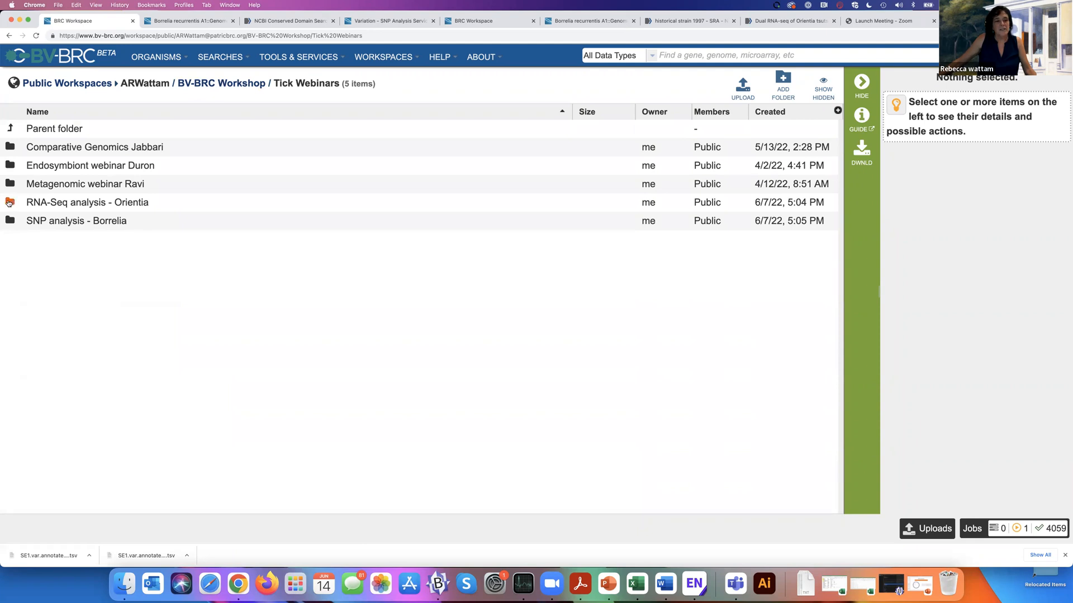
double_click(9, 203)
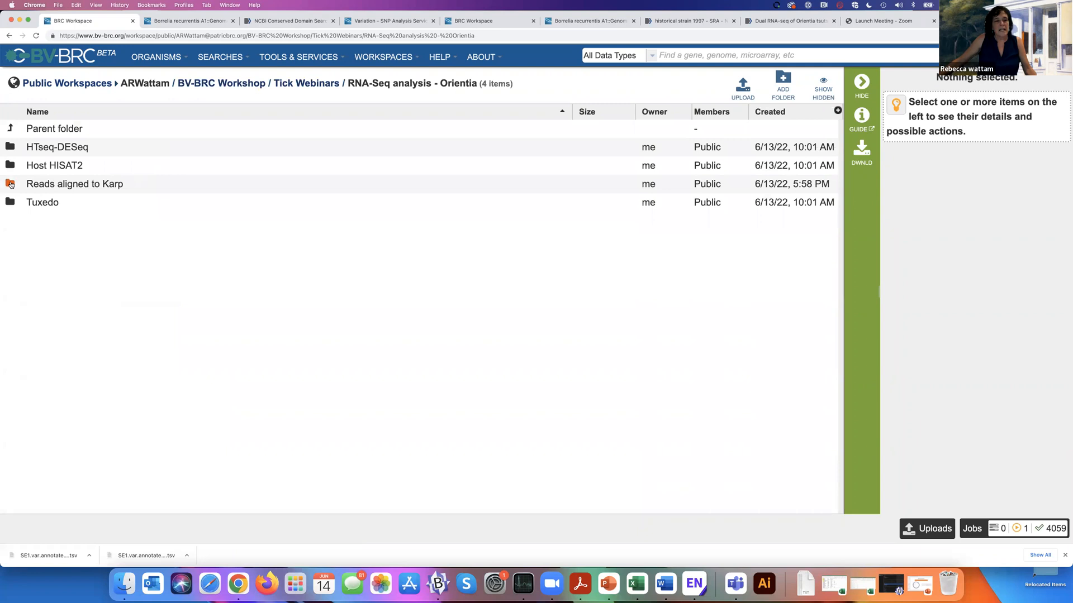
double_click(10, 185)
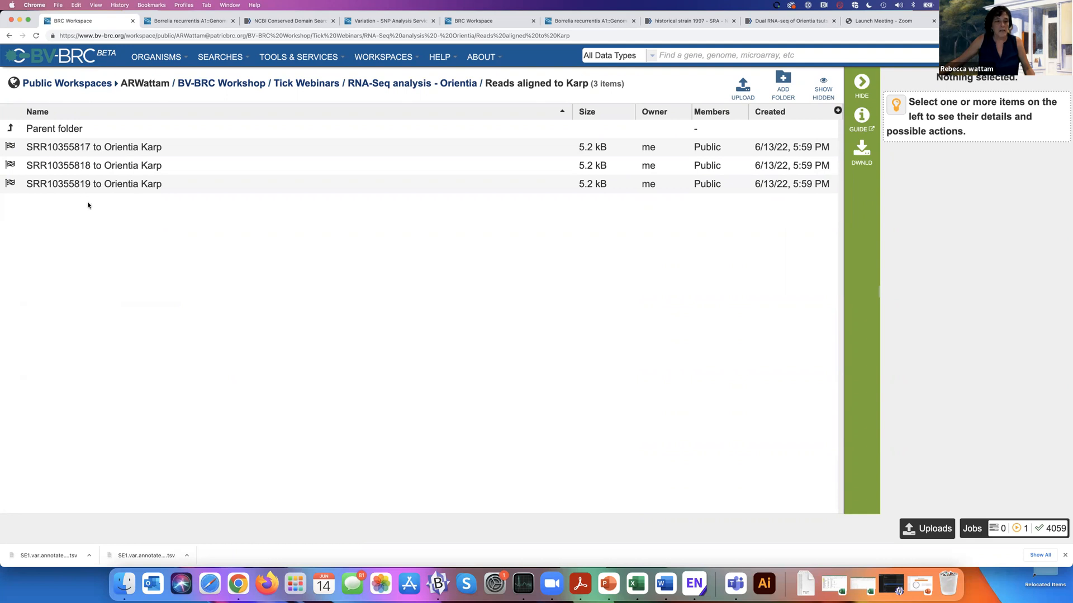
Step: Open the SRR10355817 to Orientia Karp job result and view its SRR10355817.all.bam.samstat.html report
double_click(11, 148)
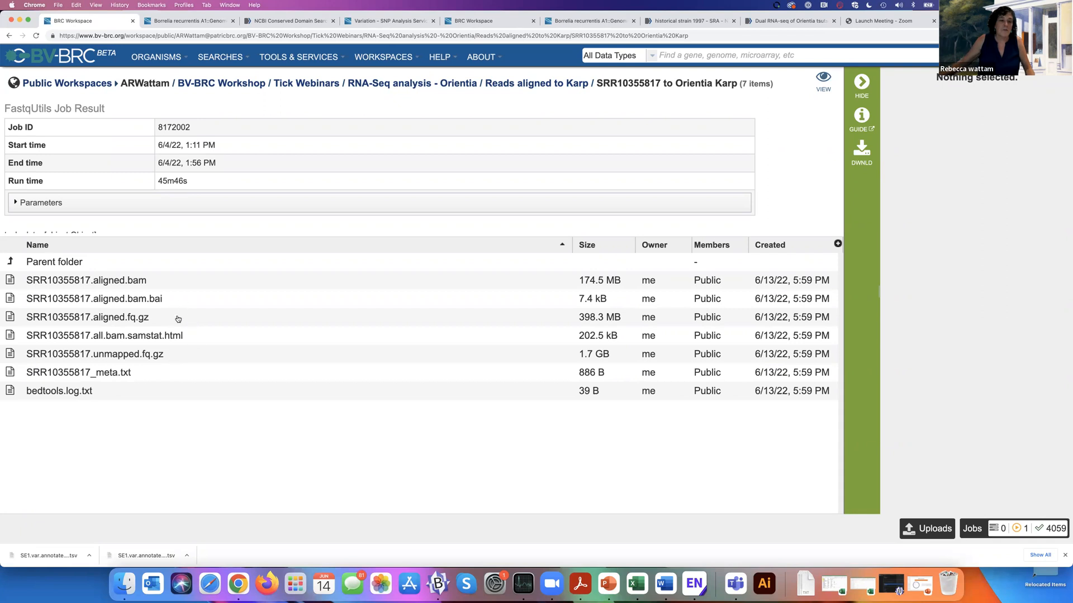
left_click(210, 336)
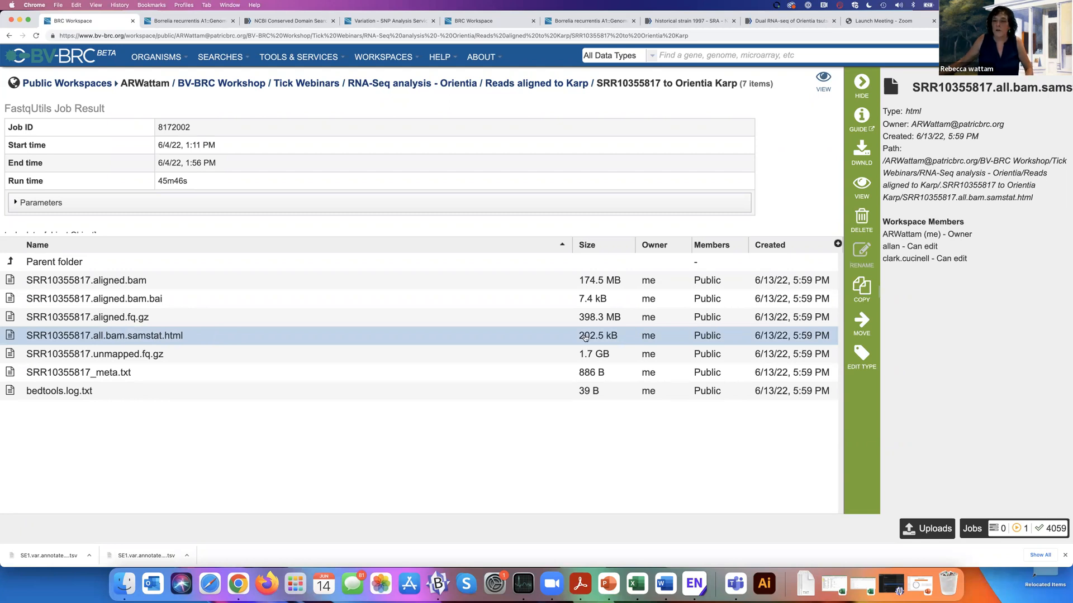
left_click(862, 183)
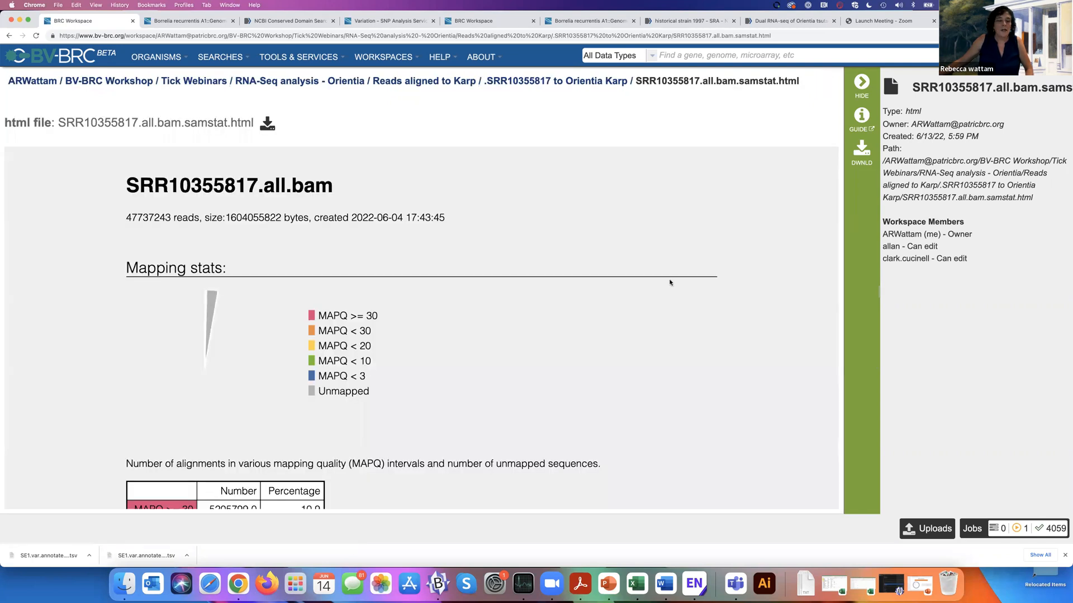
Step: Examine the report's mapping statistics and MAPQ table, and return to the SRR10355817 to Orientia Karp result folder
scroll(633, 318, "down", 3)
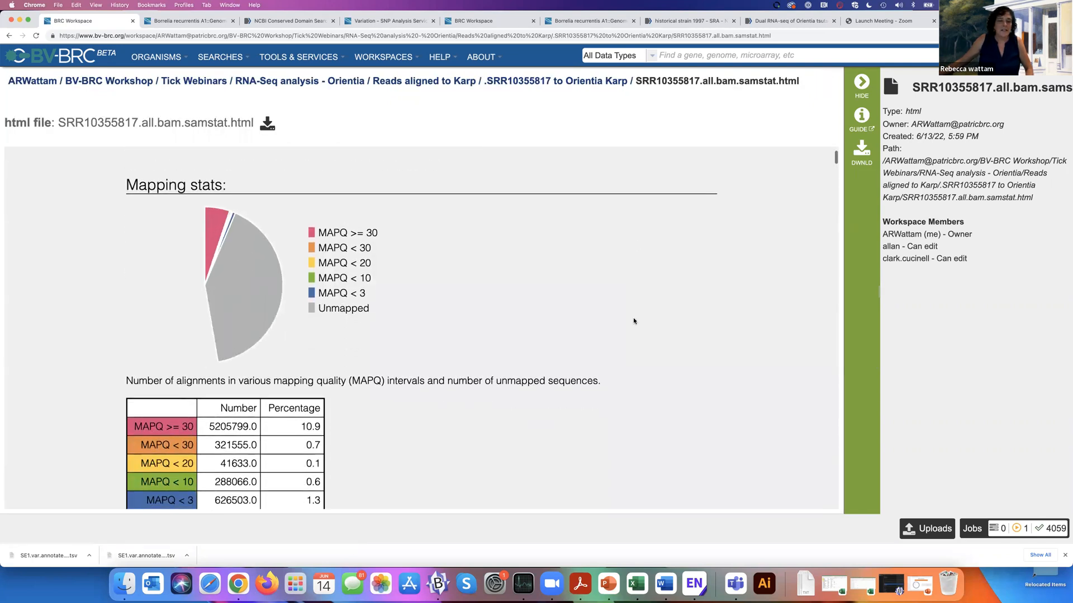
scroll(633, 320, "down", 3)
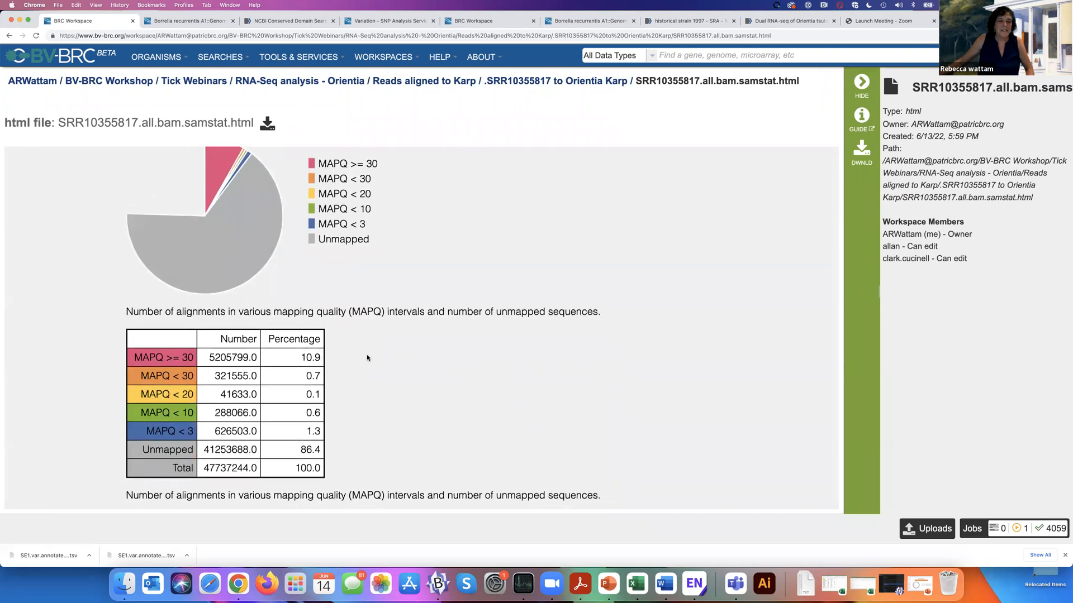
scroll(412, 369, "down", 1)
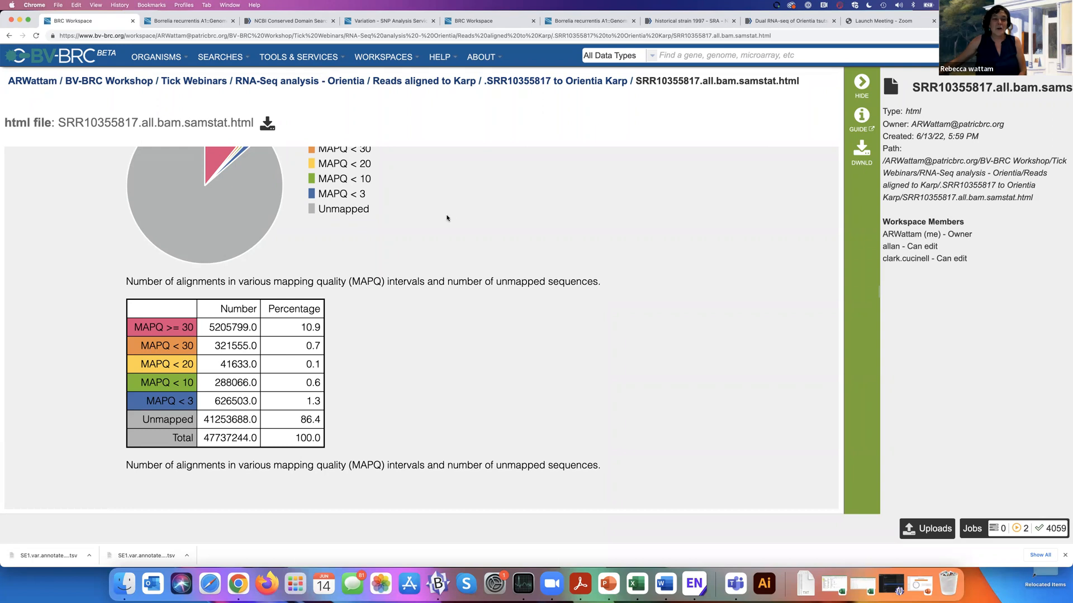
left_click(589, 82)
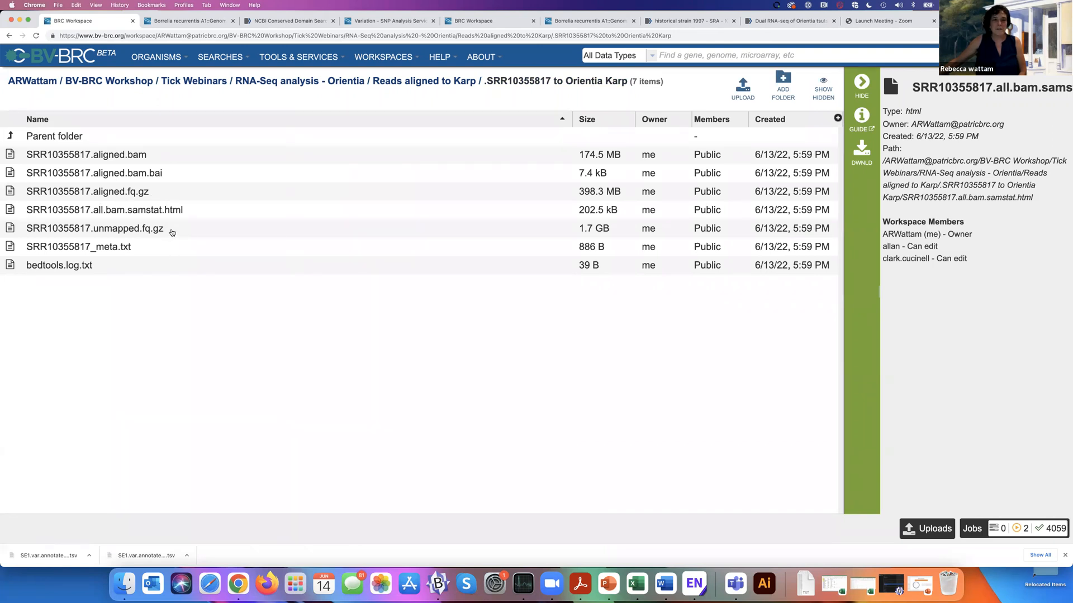
Step: Open the RNA-Seq Analysis service and set the target genome to Orientia tsutsugamushi strain Karp [784.4]
left_click(307, 60)
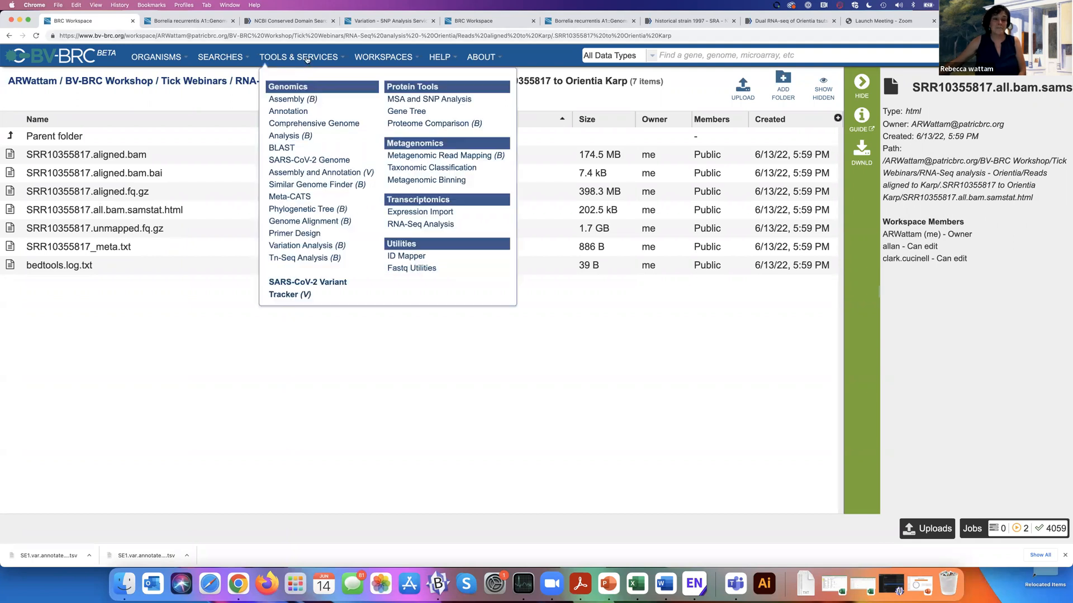
left_click(411, 225)
left_click(498, 181)
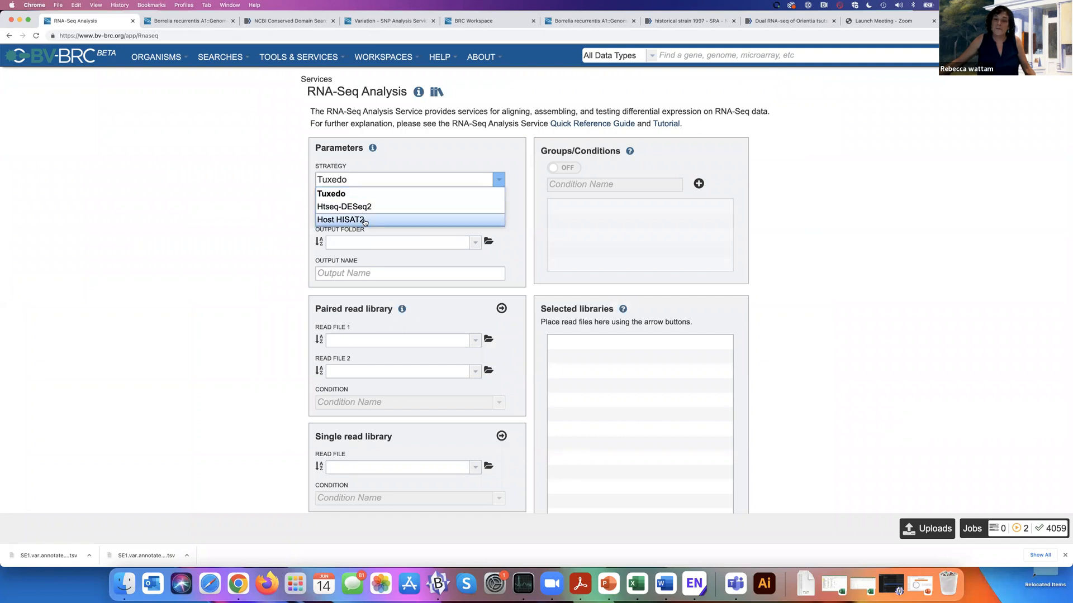
left_click(213, 171)
left_click(342, 210)
type("Karp")
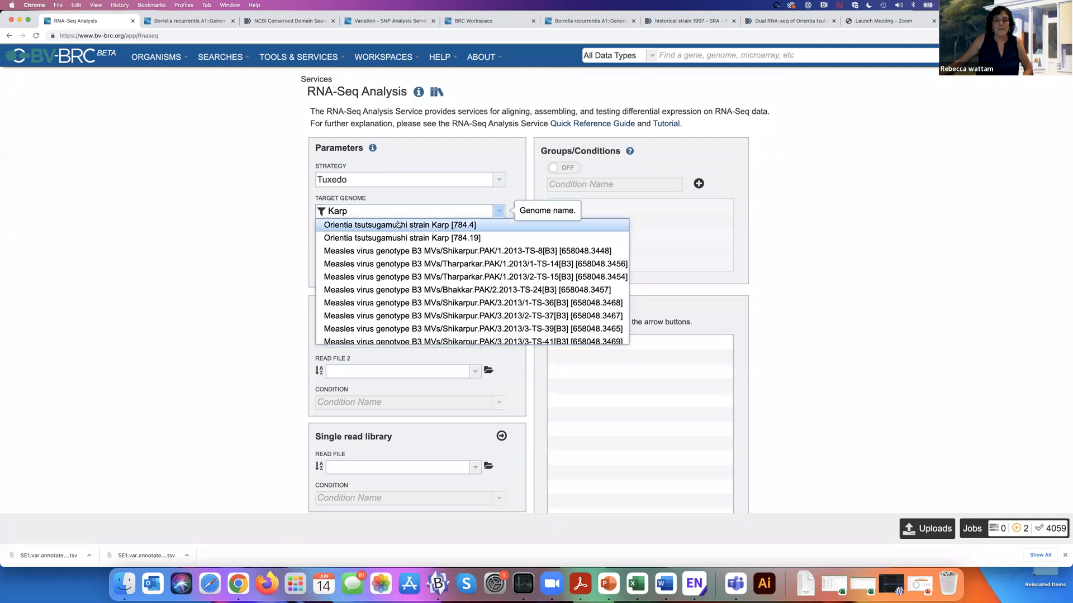
left_click(399, 226)
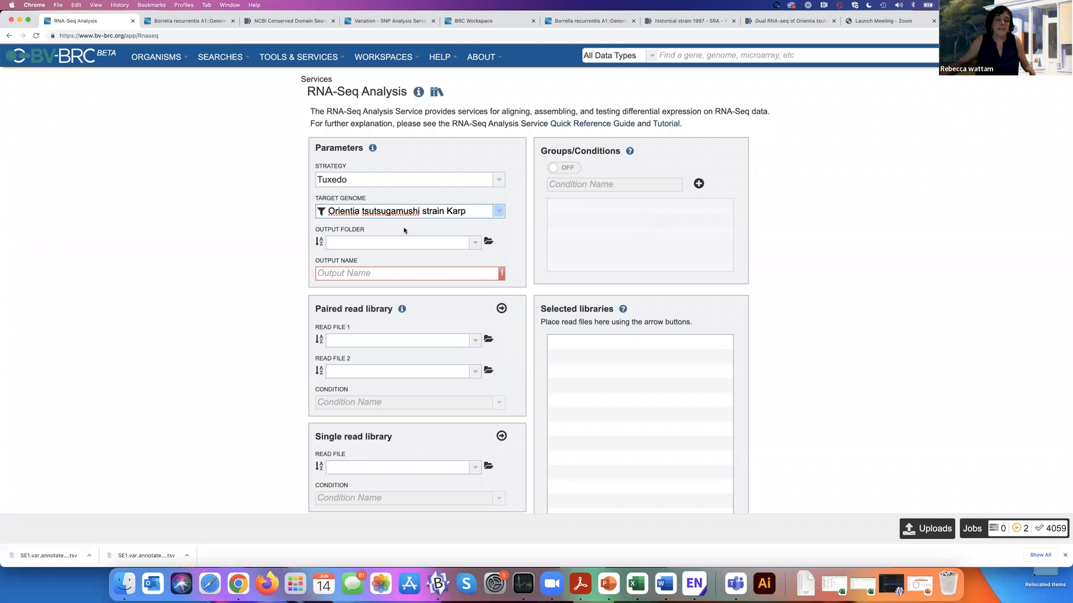
Step: Set the output folder to Tick webinar 14 June and the output name to Reads v Karp HTSeq 14June
left_click(476, 246)
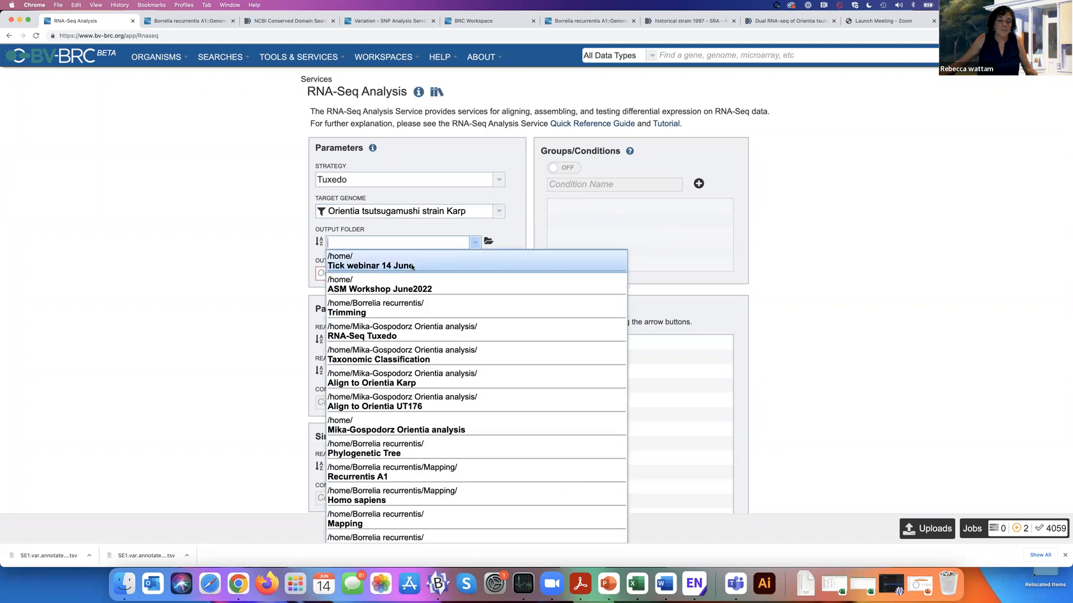
left_click(395, 268)
left_click(395, 272)
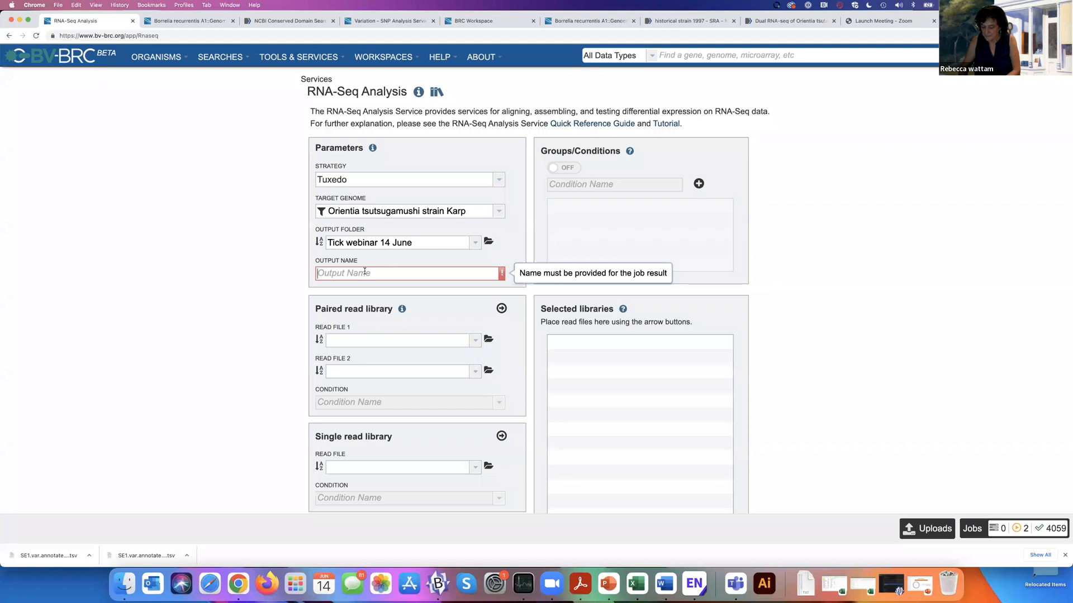
type("Rea")
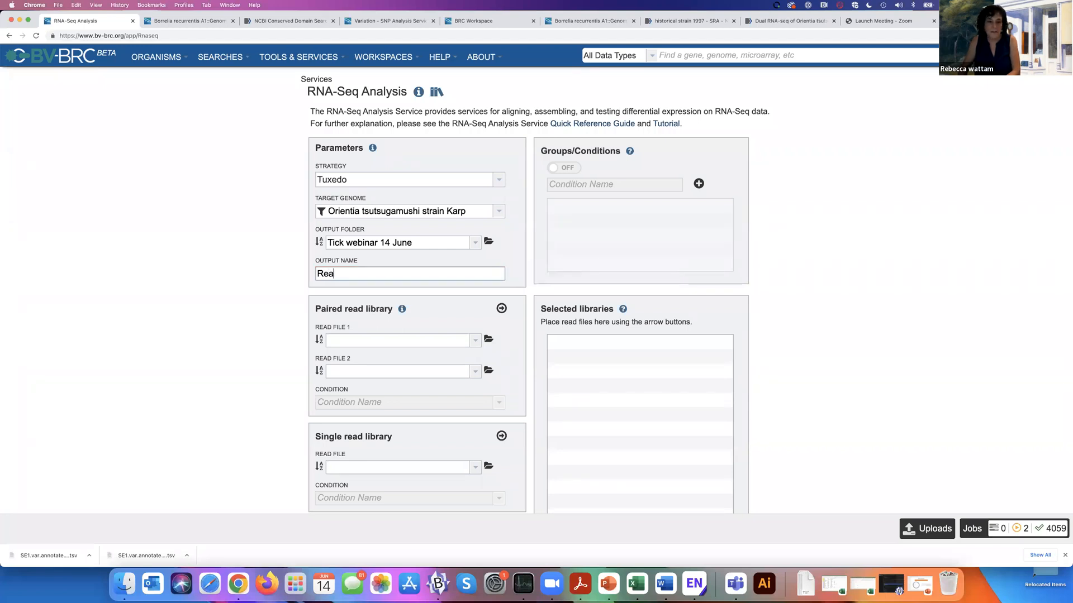
type("ds v Karp")
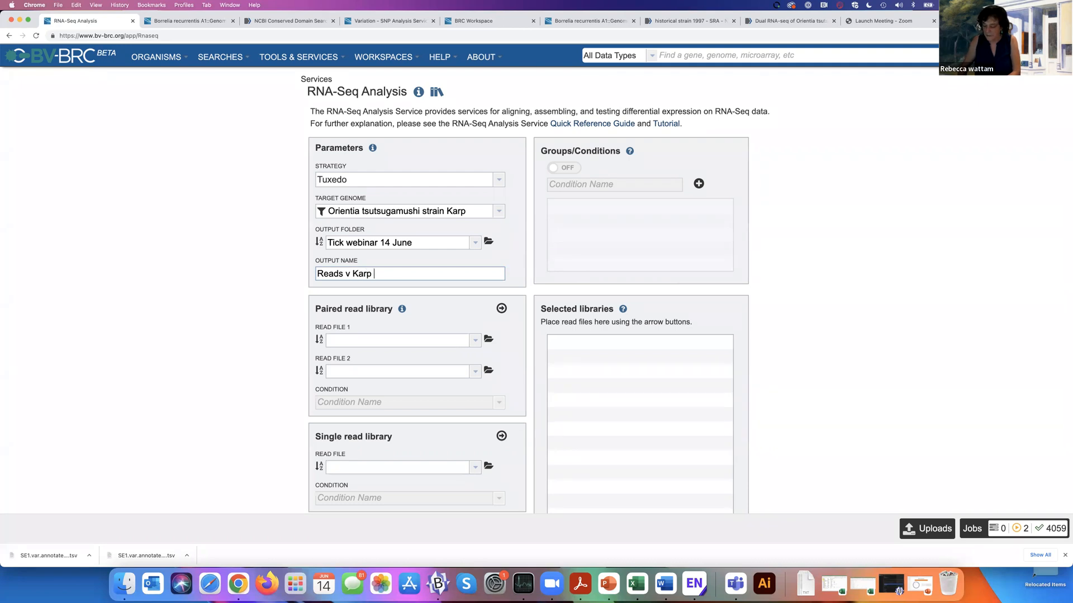
type(" HTs")
key("BackSpace")
type("S")
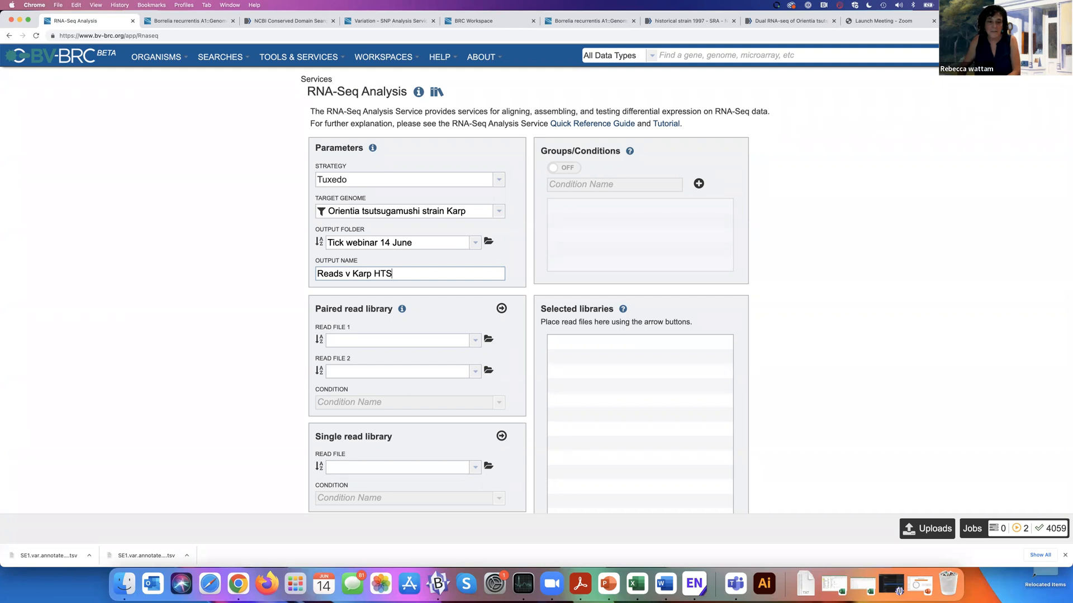
type("eq 14")
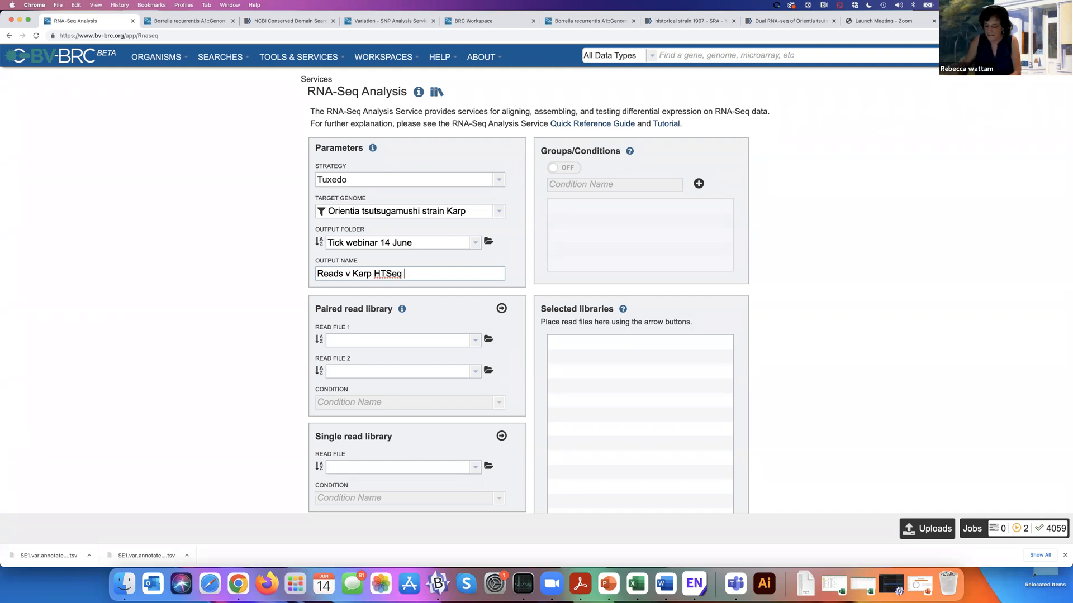
type("June")
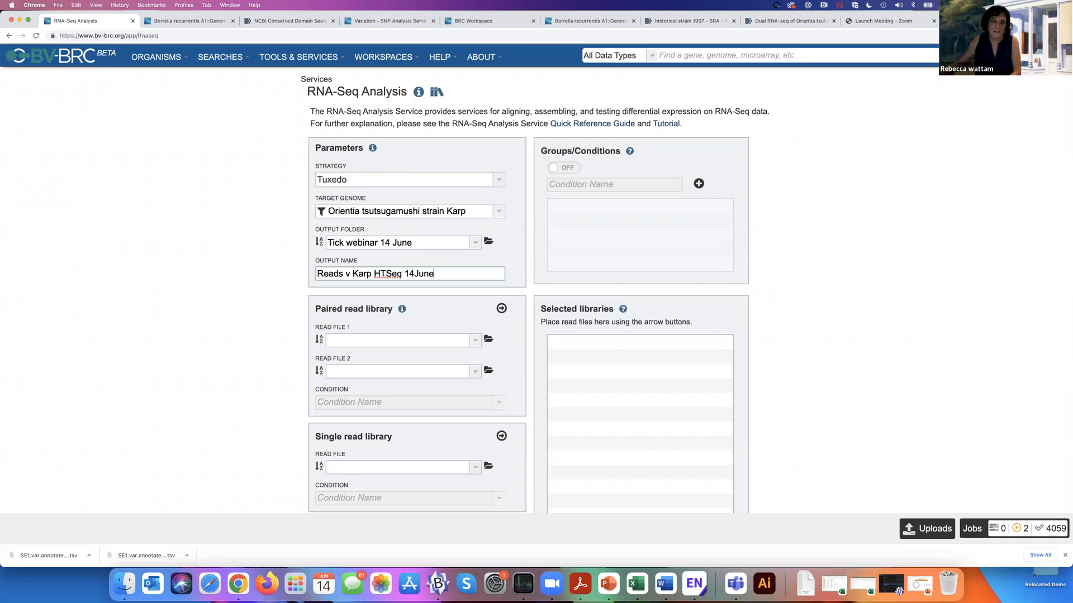
Step: Set the analysis strategy to HTSeq-DESeq and enable Groups/Conditions
left_click(500, 181)
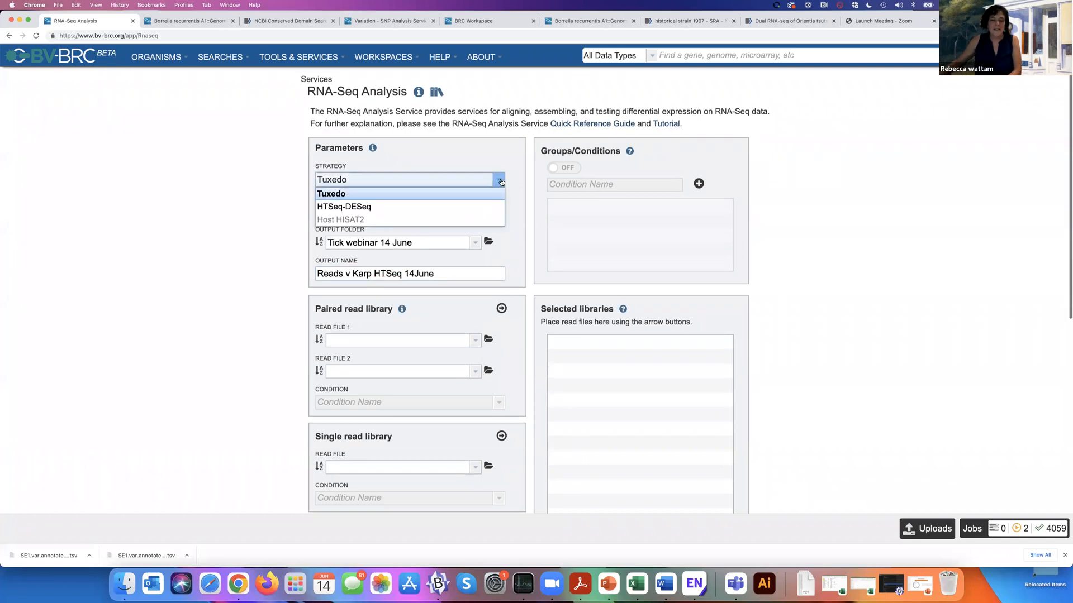
left_click(401, 206)
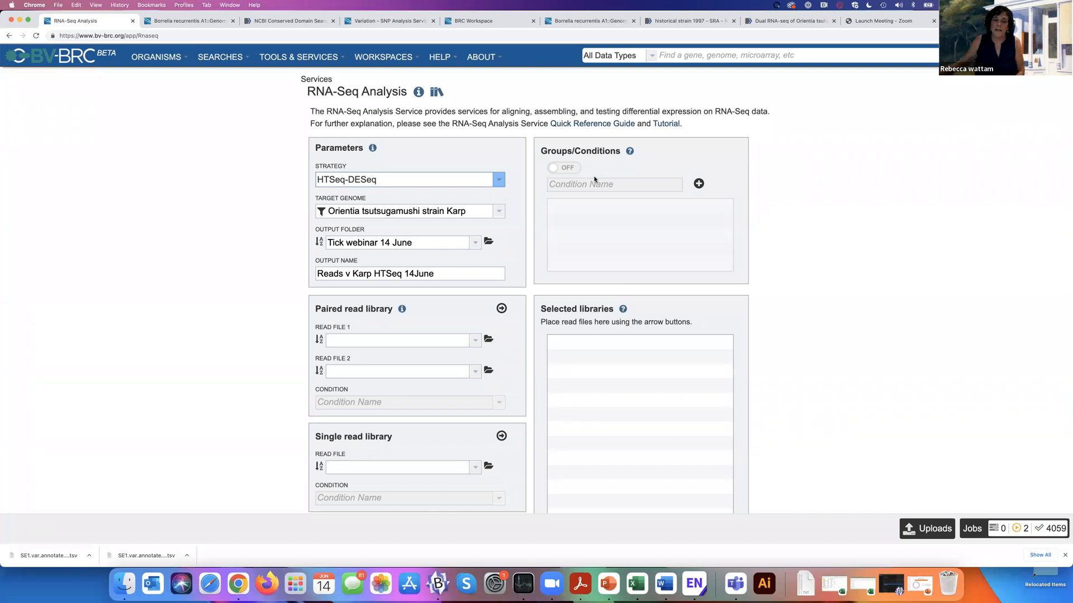
left_click(565, 170)
left_click(570, 183)
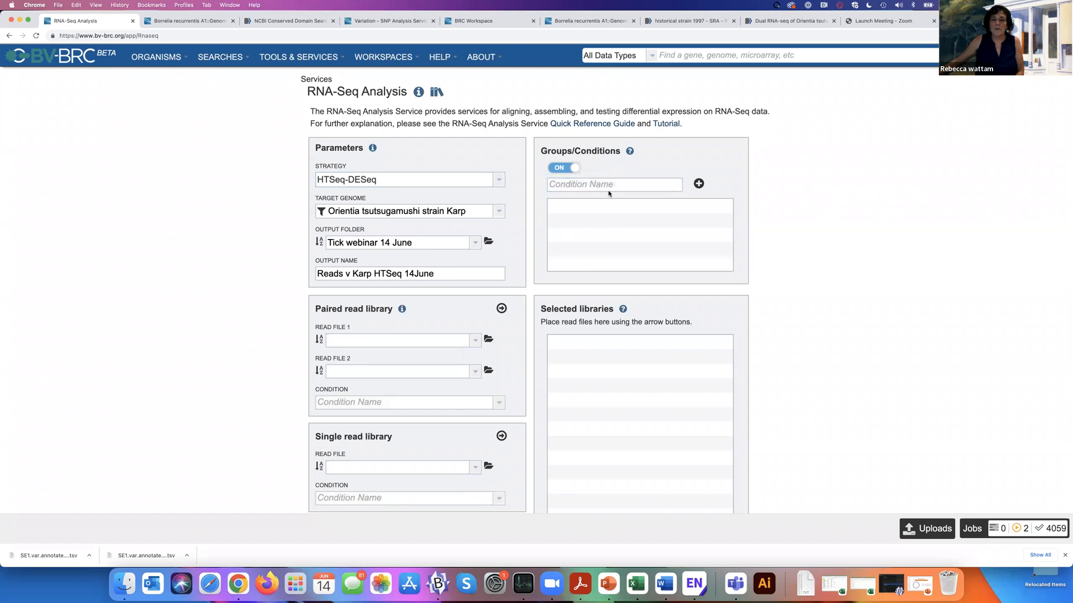
Step: Add two experimental conditions named Karp and UT176
left_click(573, 189)
type("Karp")
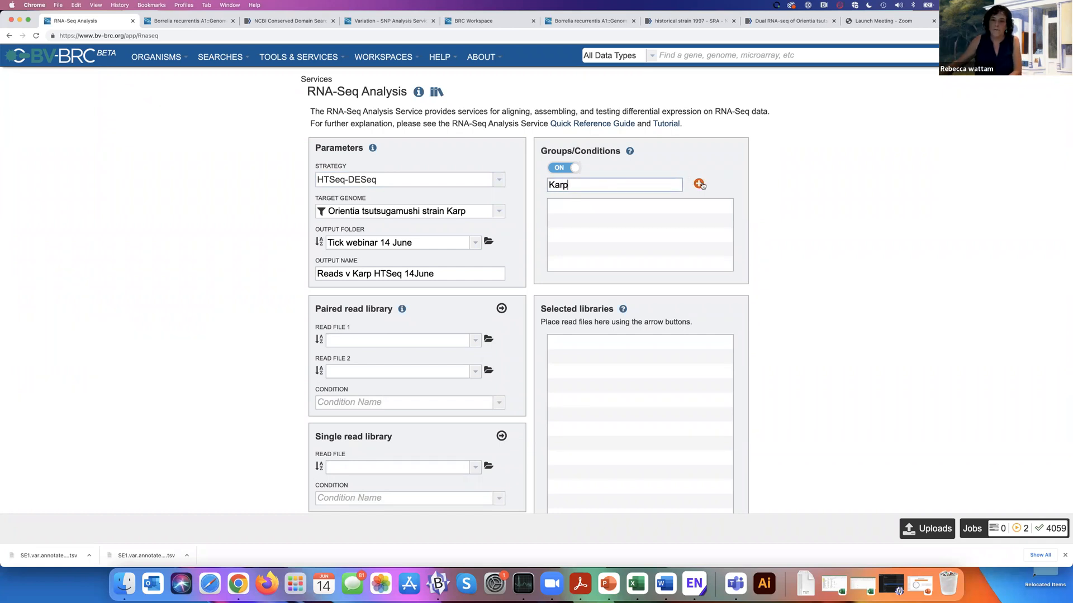
left_click(699, 185)
double_click(566, 187)
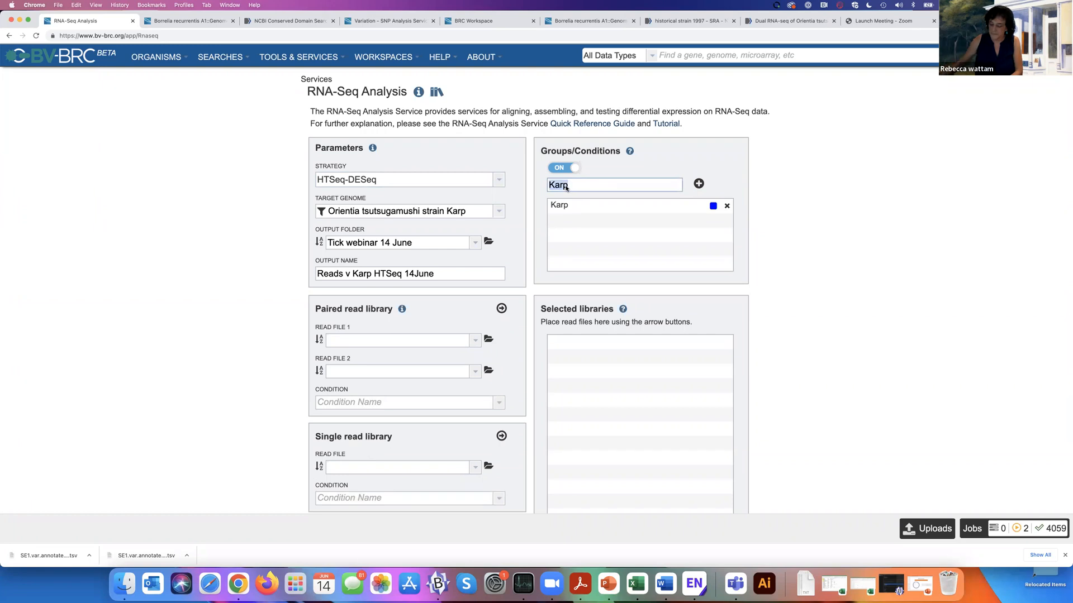
type("UT176")
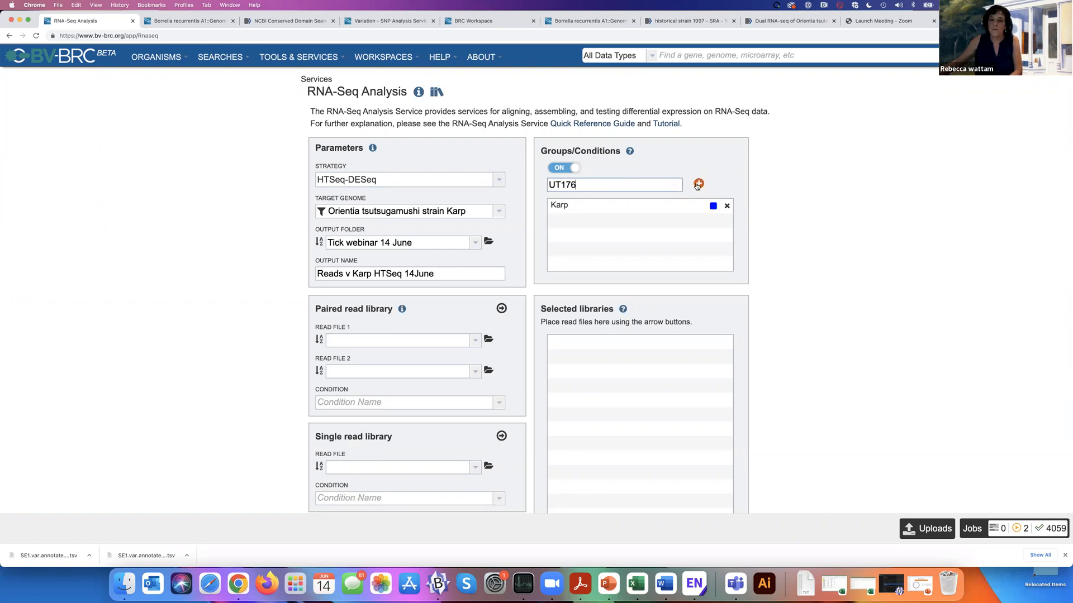
left_click(699, 184)
Step: Choose SRR10355817.aligned.fq.gz from the Orientia Karp alignment as the single read library's read file
scroll(559, 267, "down", 4)
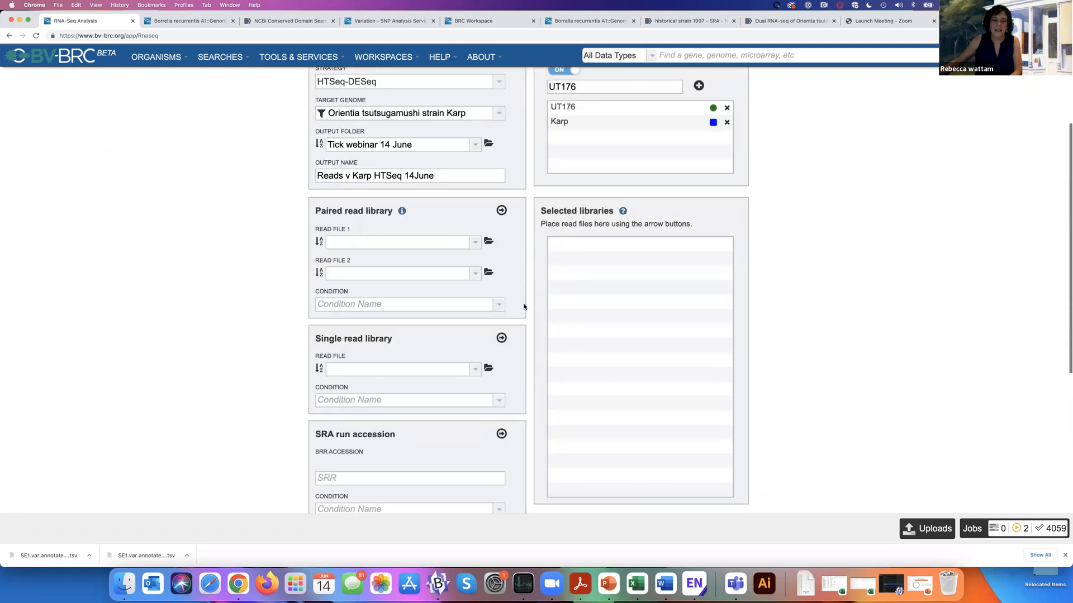
scroll(402, 447, "down", 3)
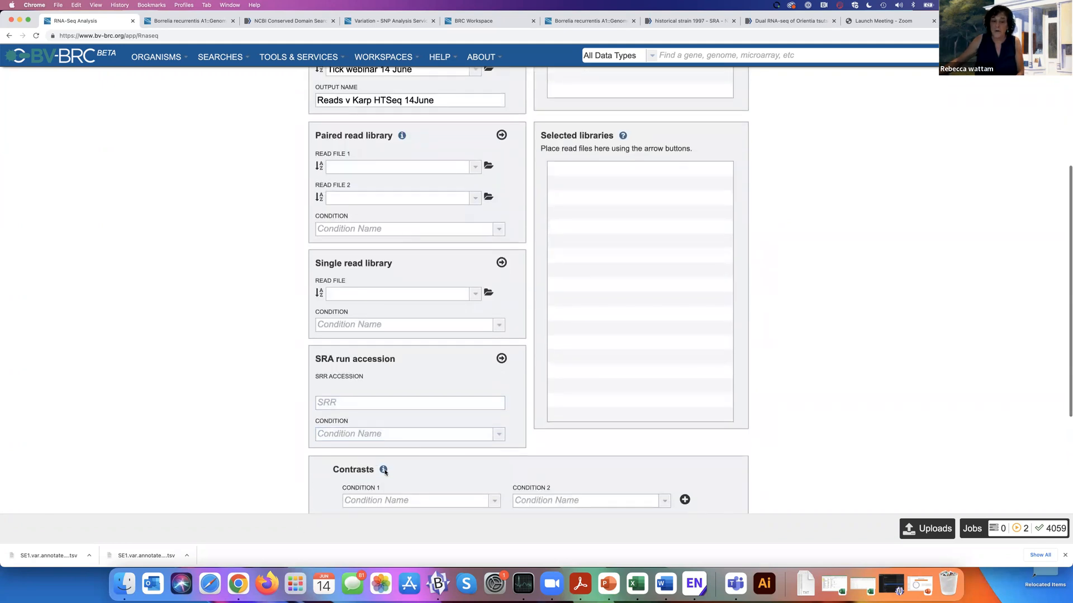
scroll(410, 436, "up", 1)
scroll(411, 436, "up", 1)
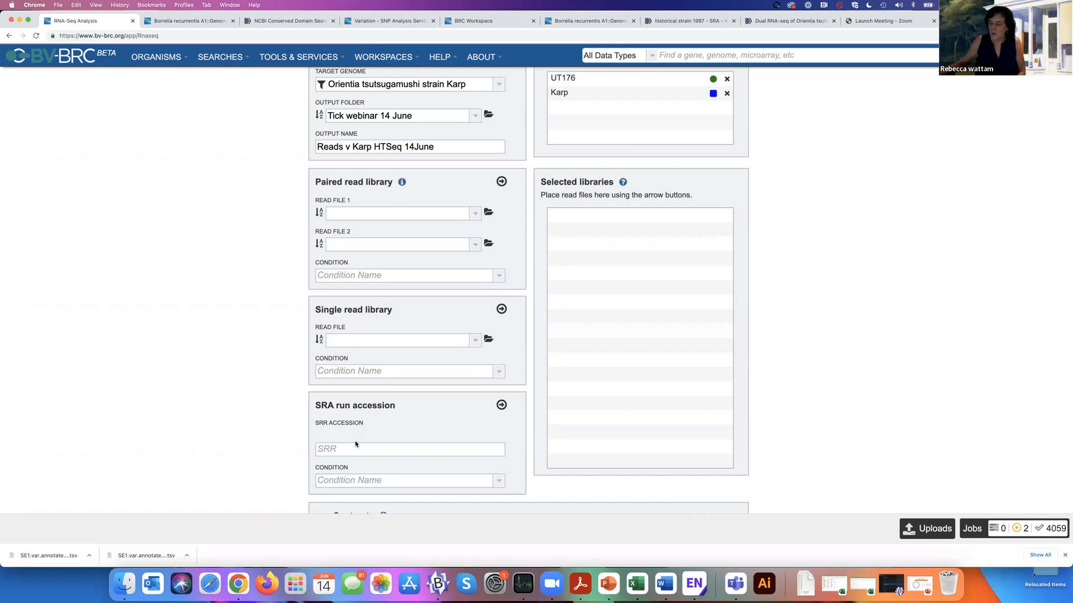
left_click(341, 340)
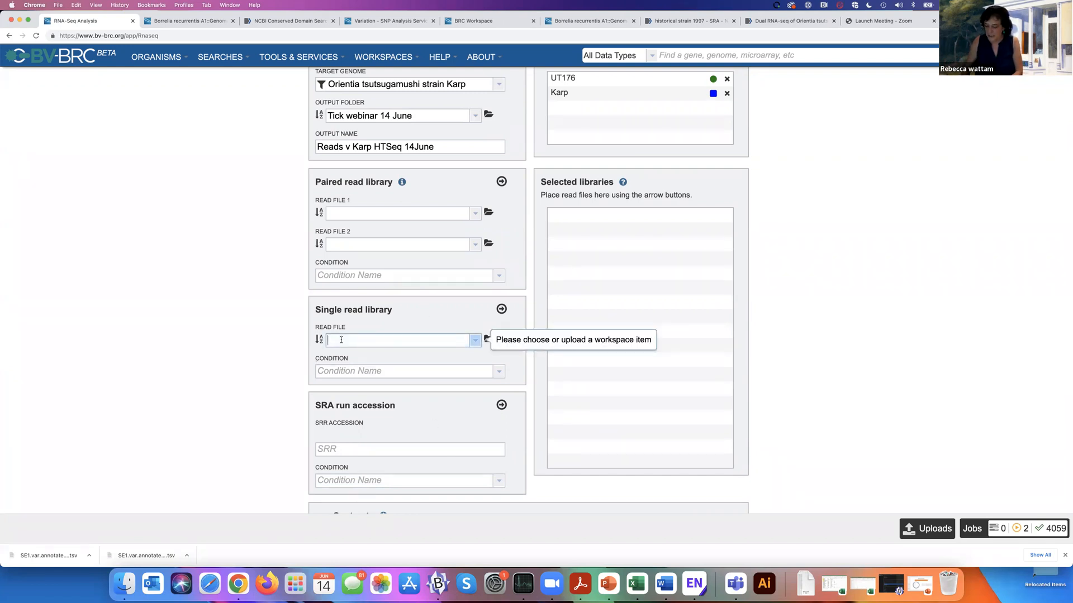
type("SRR10355817")
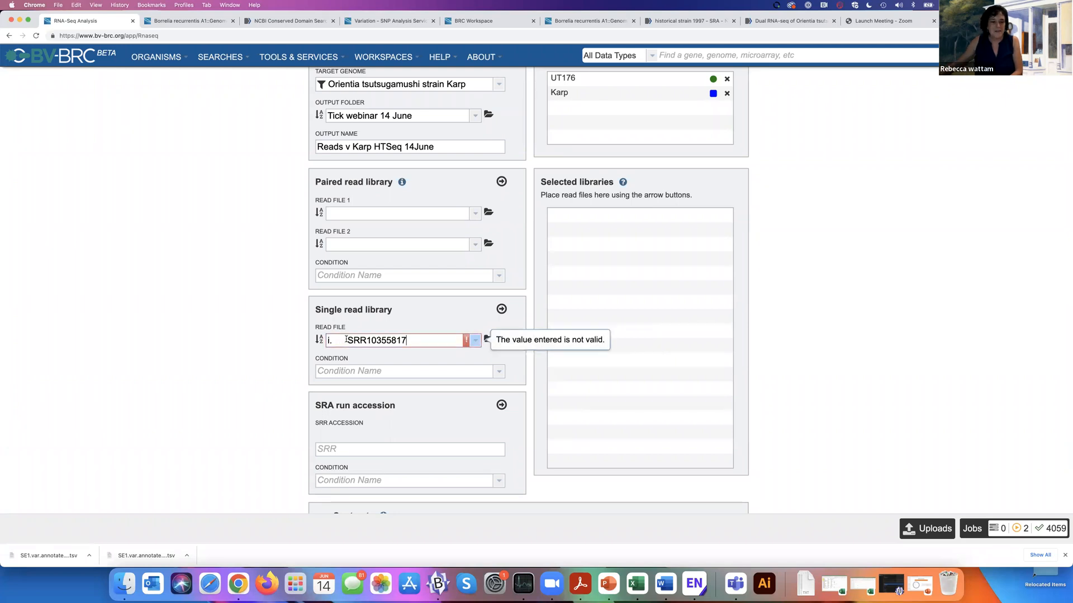
left_click_drag(347, 340, 328, 341)
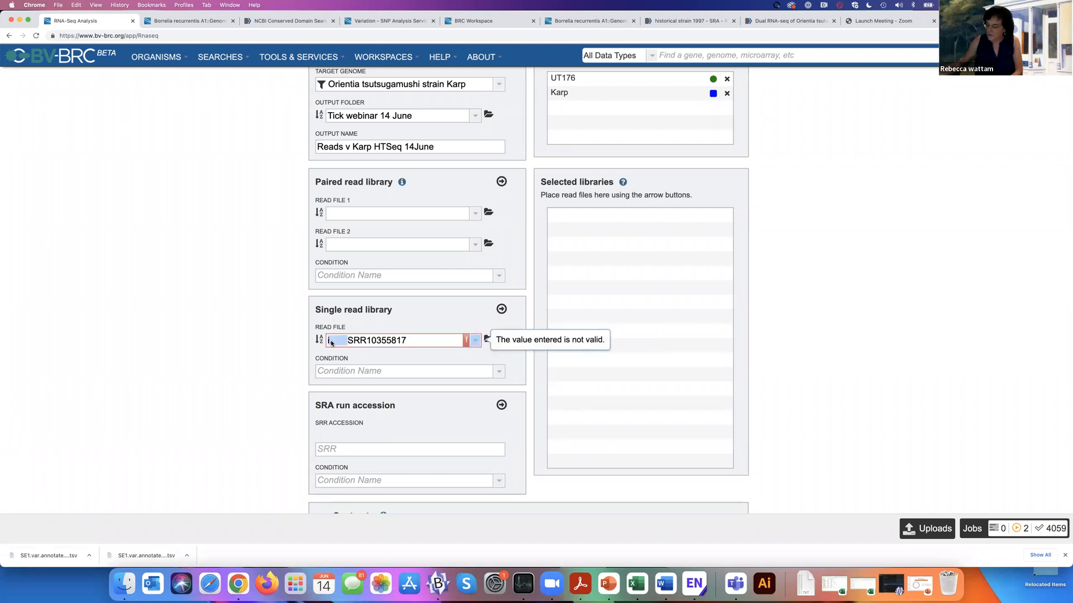
key("BackSpace")
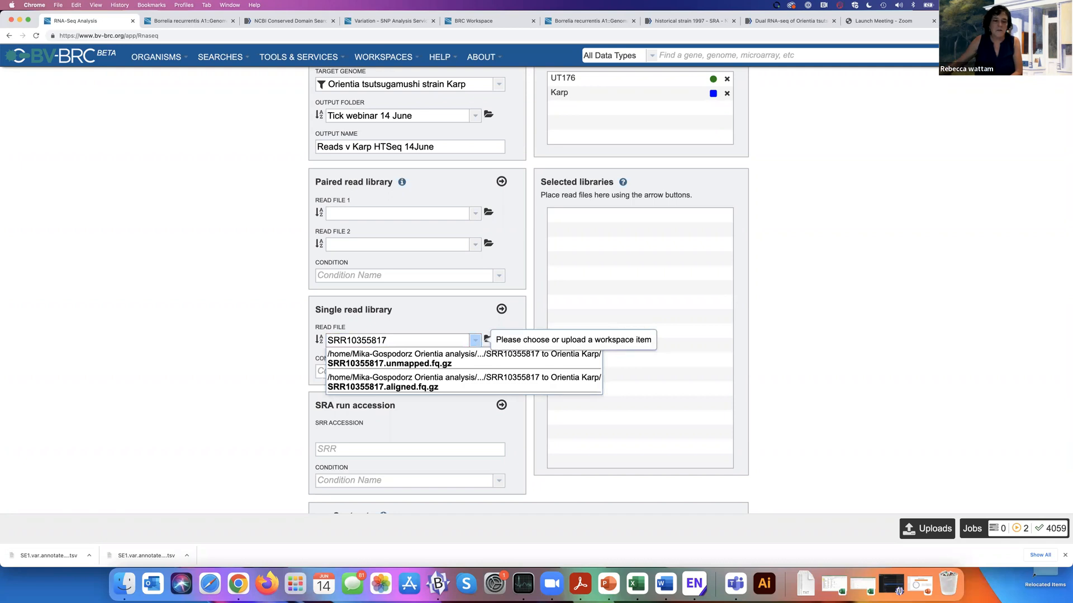
scroll(398, 389, "up", 1)
left_click(398, 382)
left_click_drag(457, 364, 392, 364)
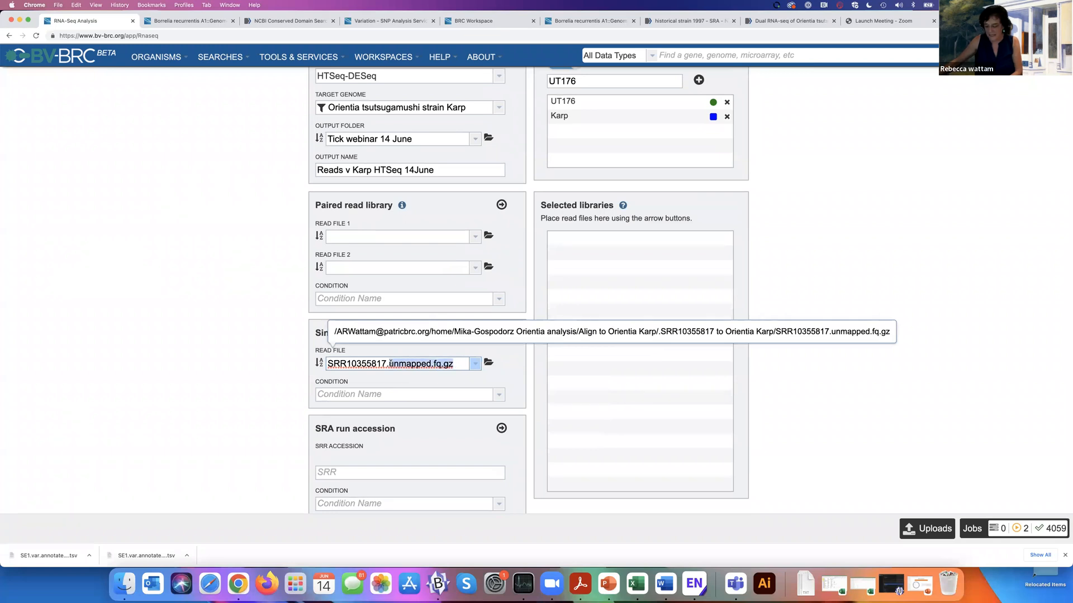
type("alig")
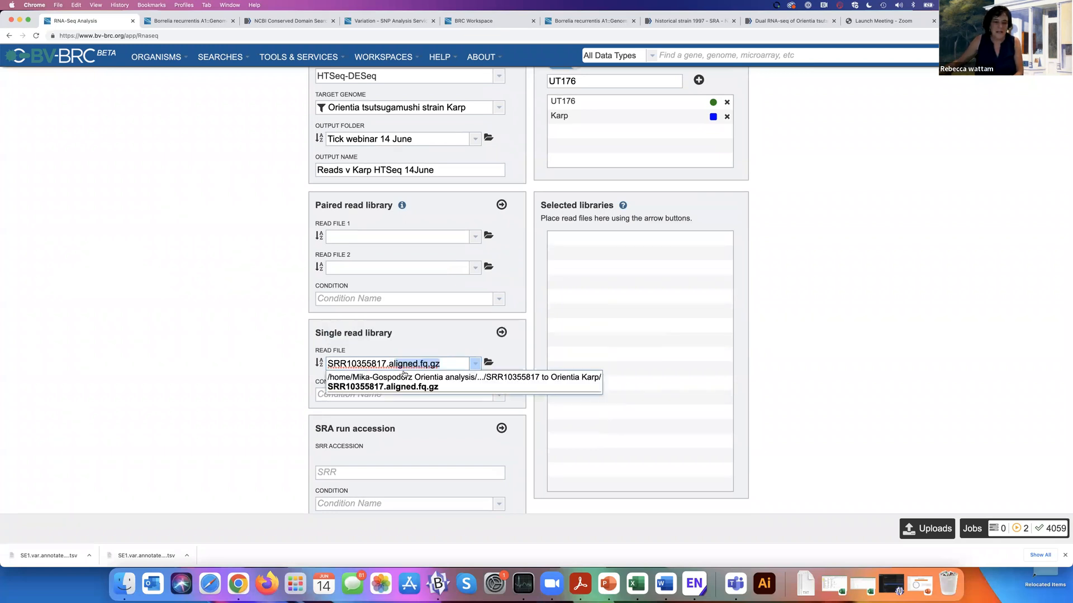
left_click(525, 384)
Step: Assign the Karp condition to the single read library and add it to the selected libraries
left_click(499, 418)
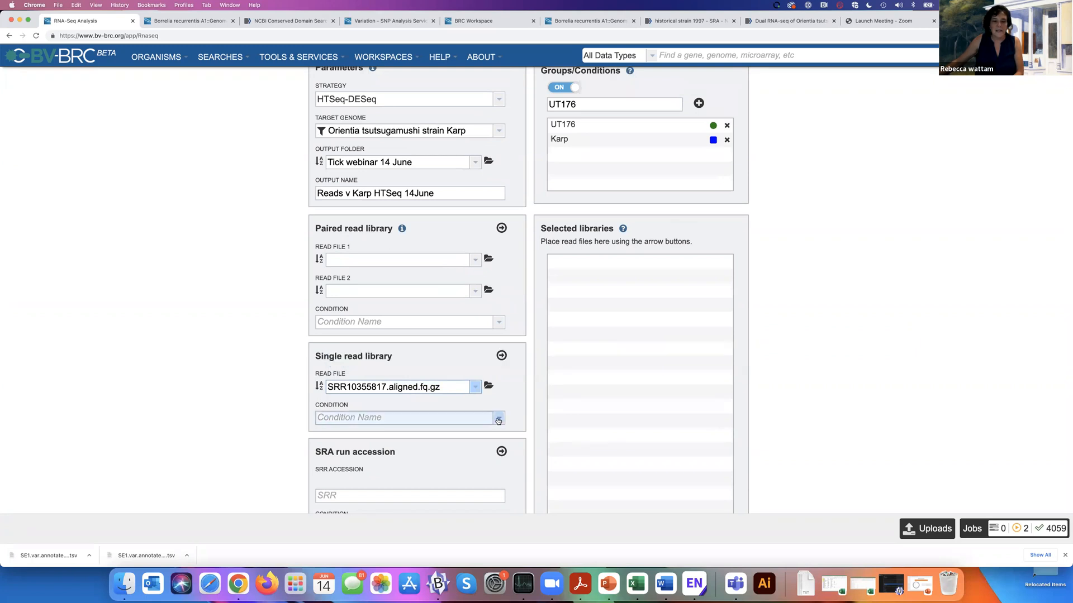
left_click(346, 432)
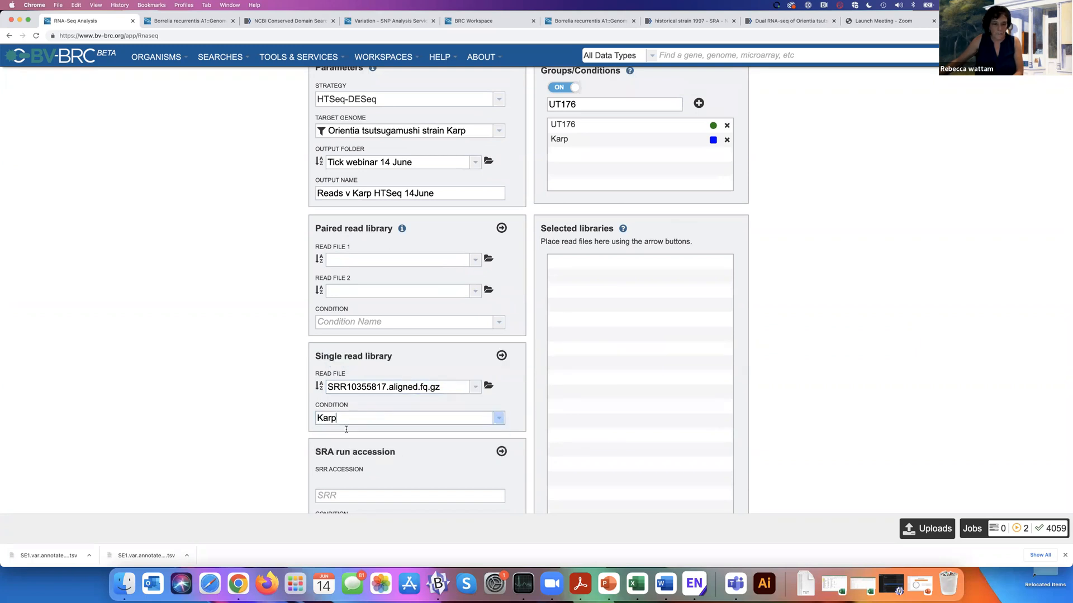
left_click(501, 355)
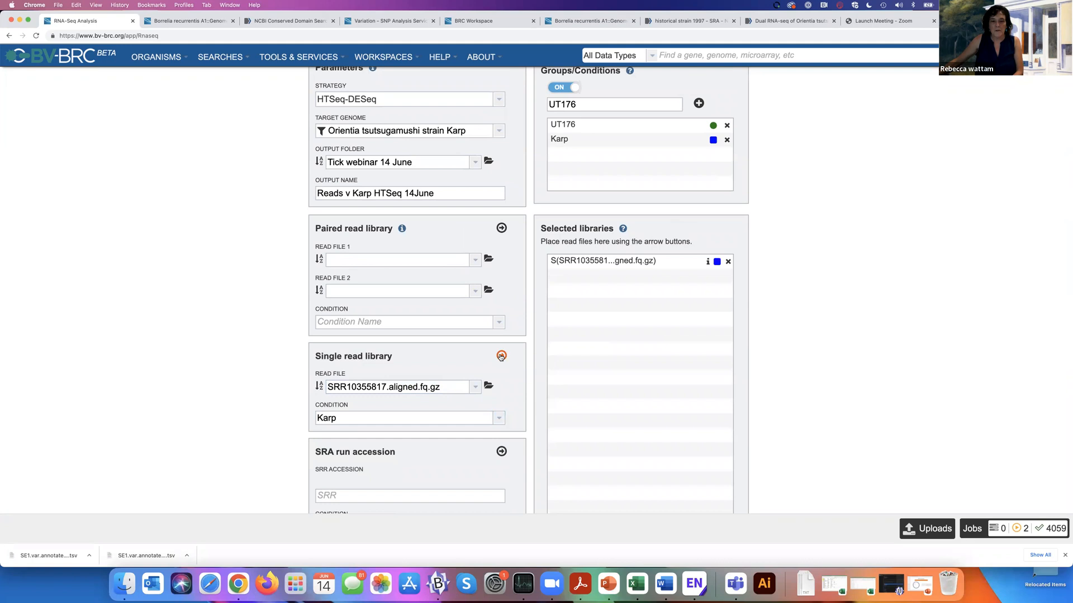
Step: Choose SRR10355818.aligned.fq.gz from the Orientia Karp alignment as the single read file and add it to the selected libraries under Karp
left_click(385, 387)
key("BackSpace")
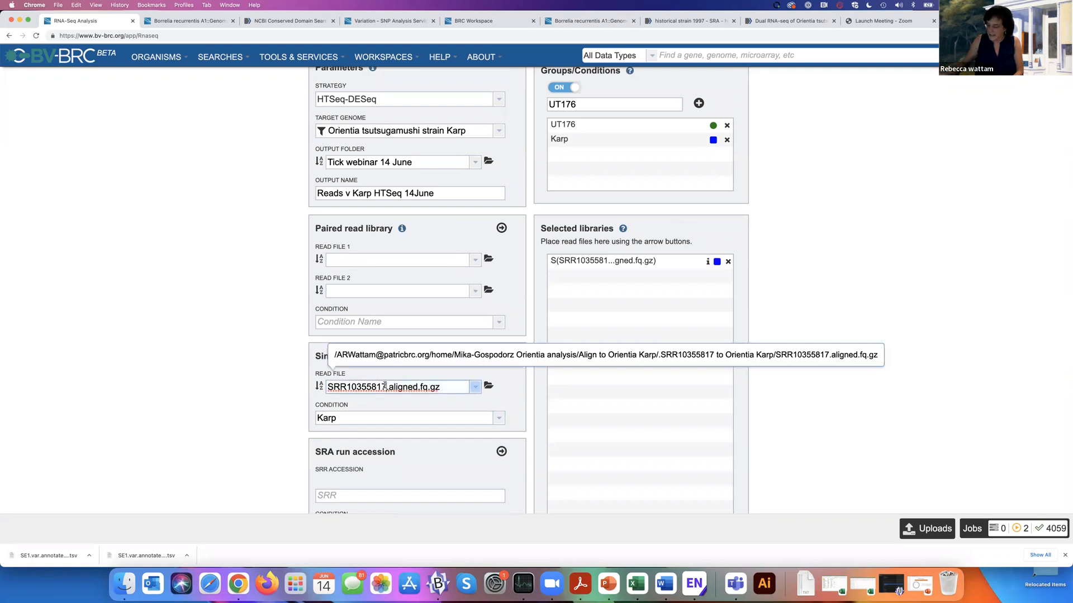
type("8")
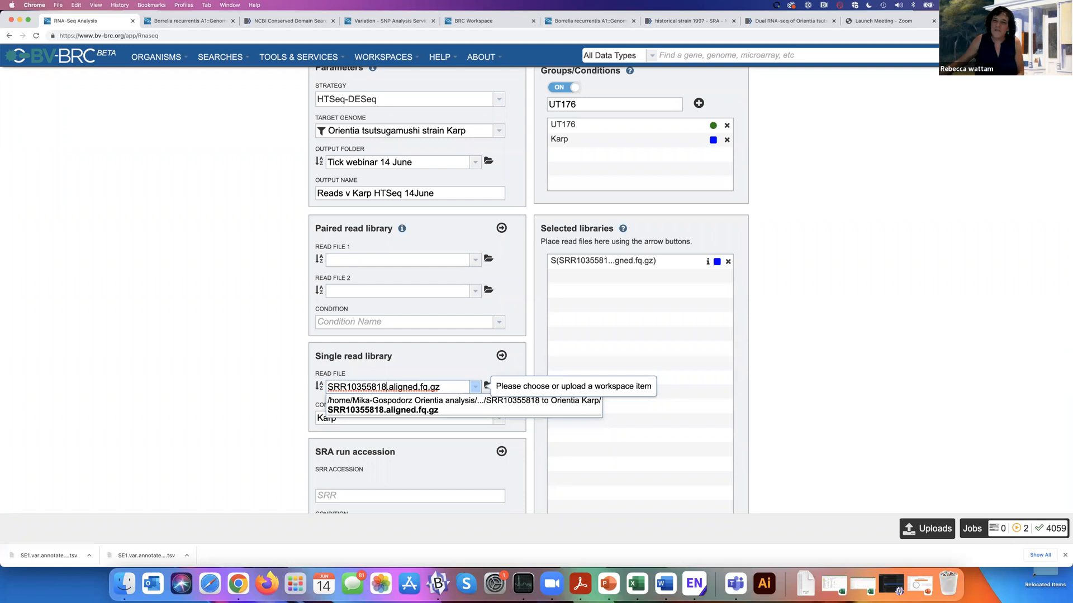
left_click(398, 405)
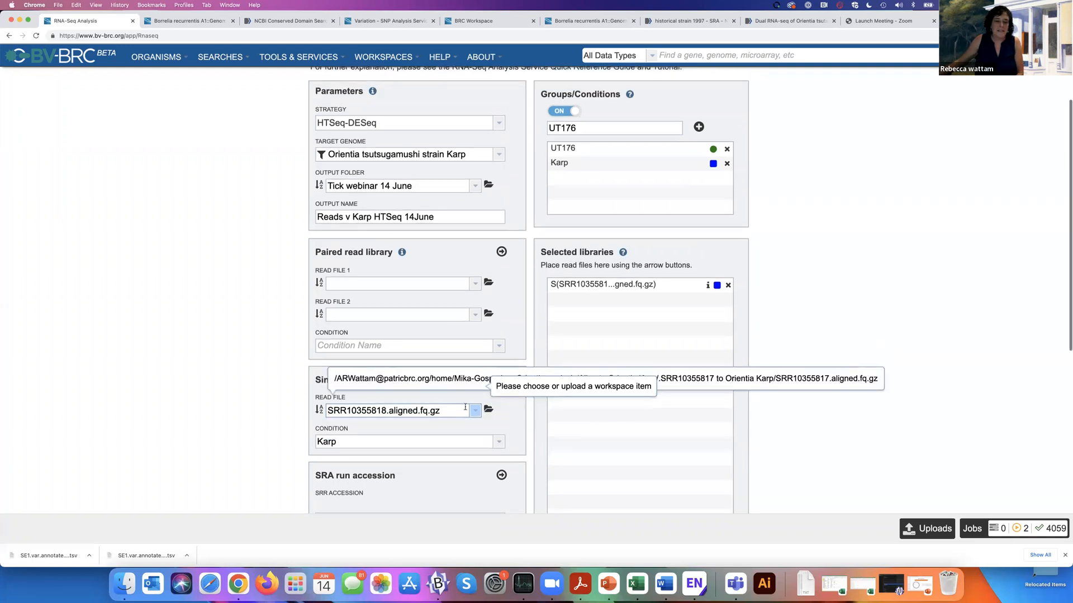
left_click(833, 351)
left_click(501, 379)
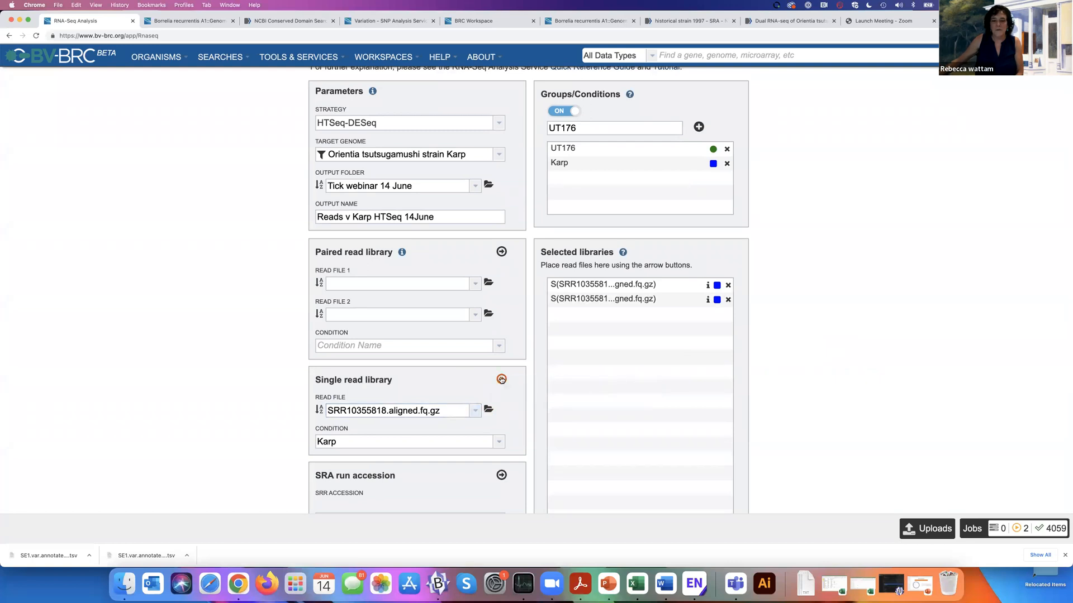
Step: Choose SRR10355819.aligned.fq.gz from the Orientia Karp alignment as the single read file and add it to the selected libraries under Karp
left_click(384, 410)
key("BackSpace")
type("9")
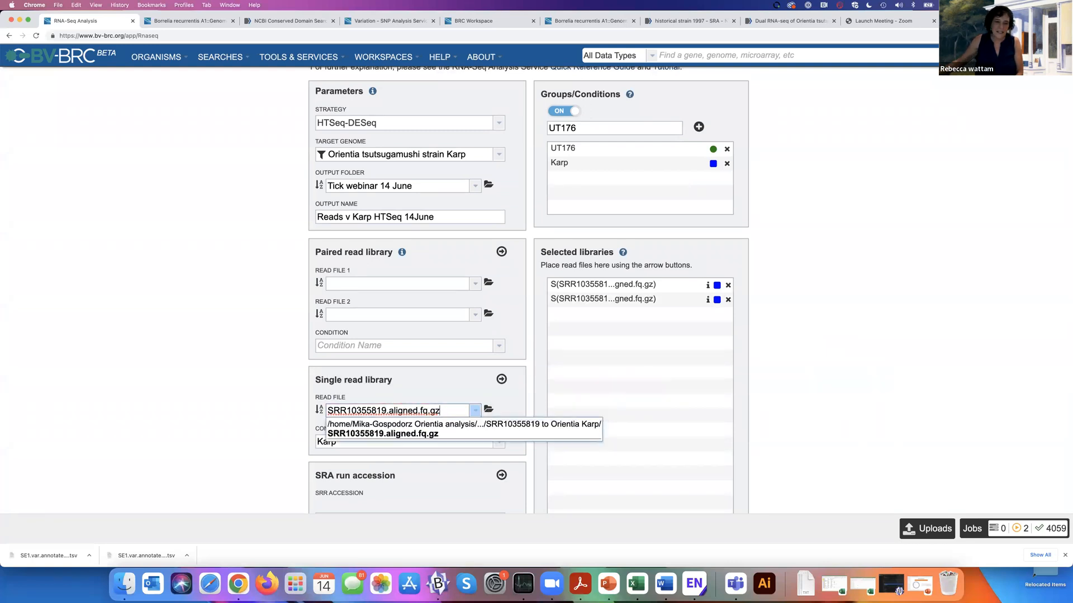
left_click(392, 431)
scroll(527, 427, "up", 1)
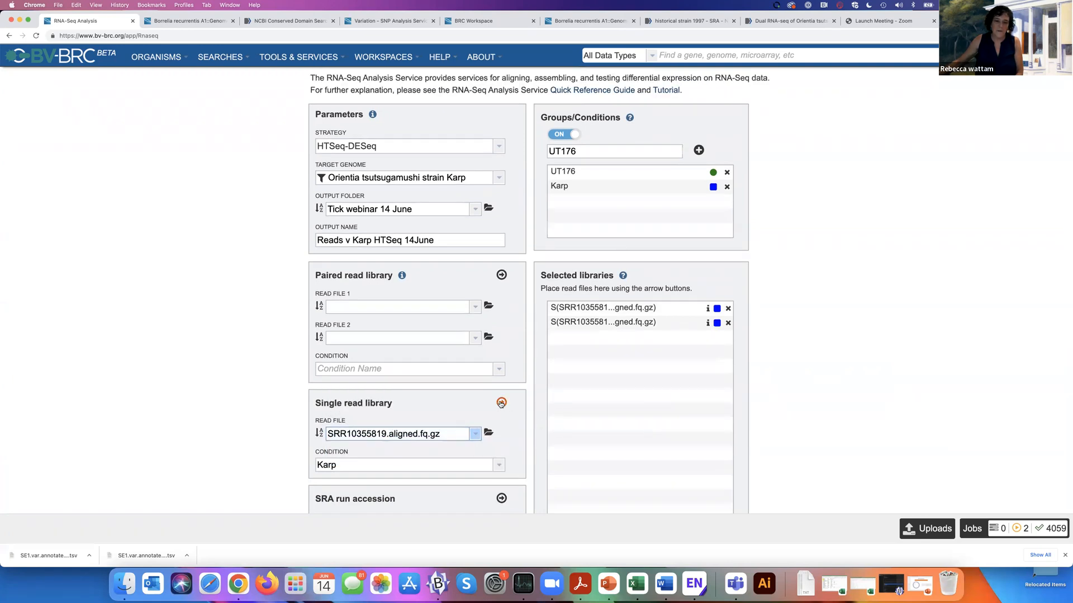
left_click(501, 404)
Step: Switch the single read library's condition to UT176 and add SRR10355820.aligned.fq.gz from the Orientia UT176 alignment to the selected libraries
left_click(501, 468)
left_click(342, 489)
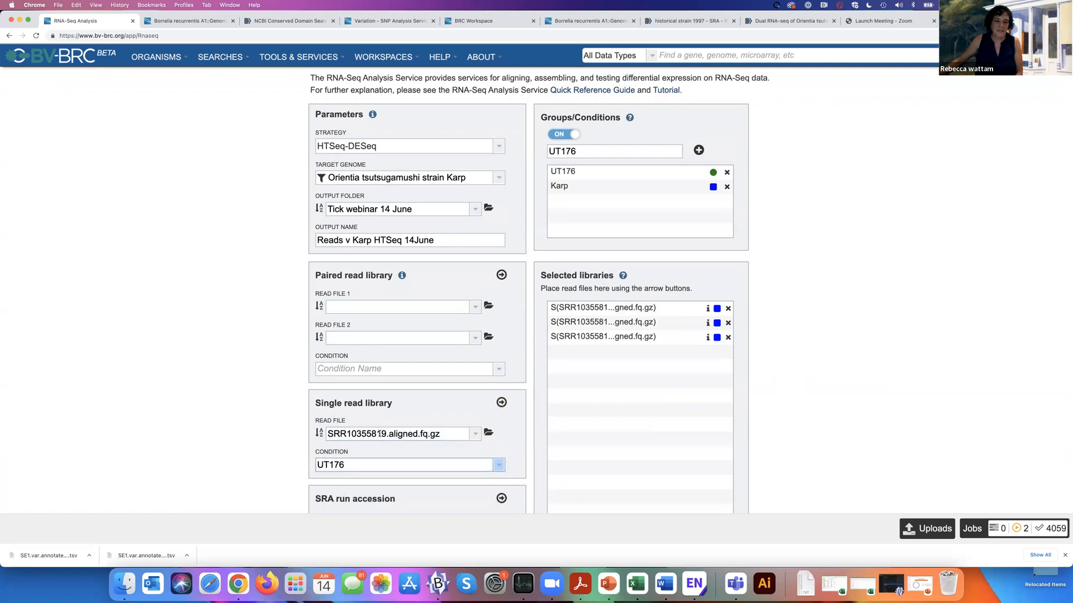
left_click(387, 434)
key("BackSpace")
key("BackSpace")
type("20")
left_click(417, 441)
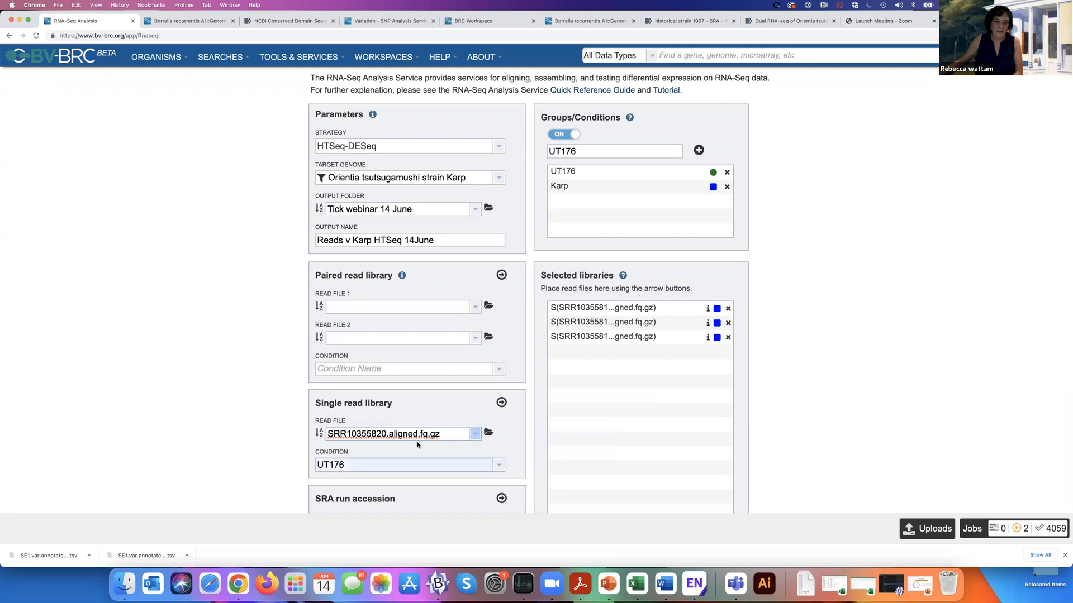
scroll(502, 405, "up", 1)
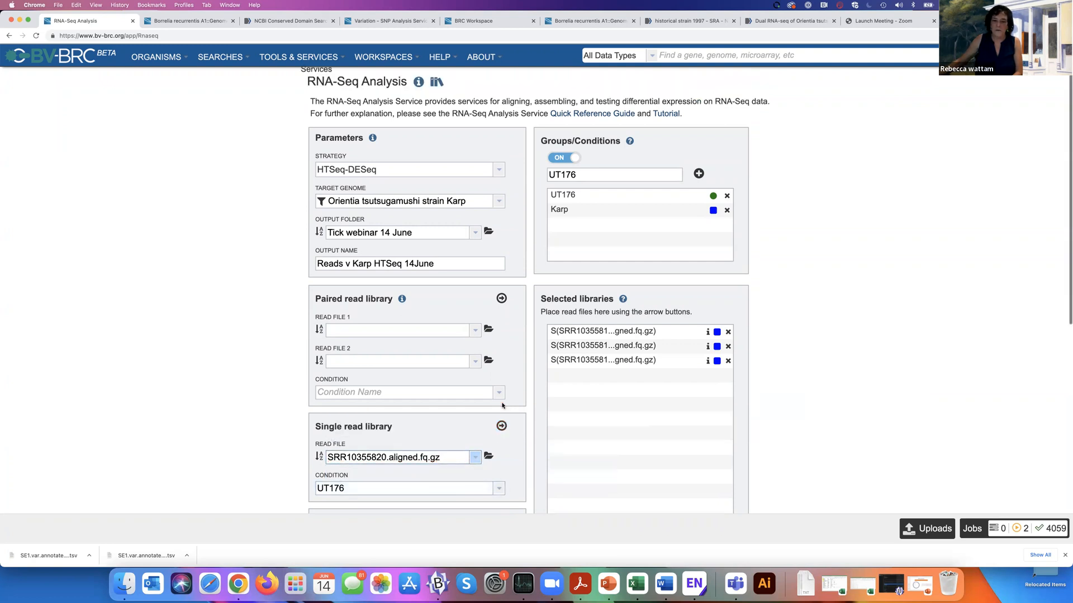
left_click(501, 425)
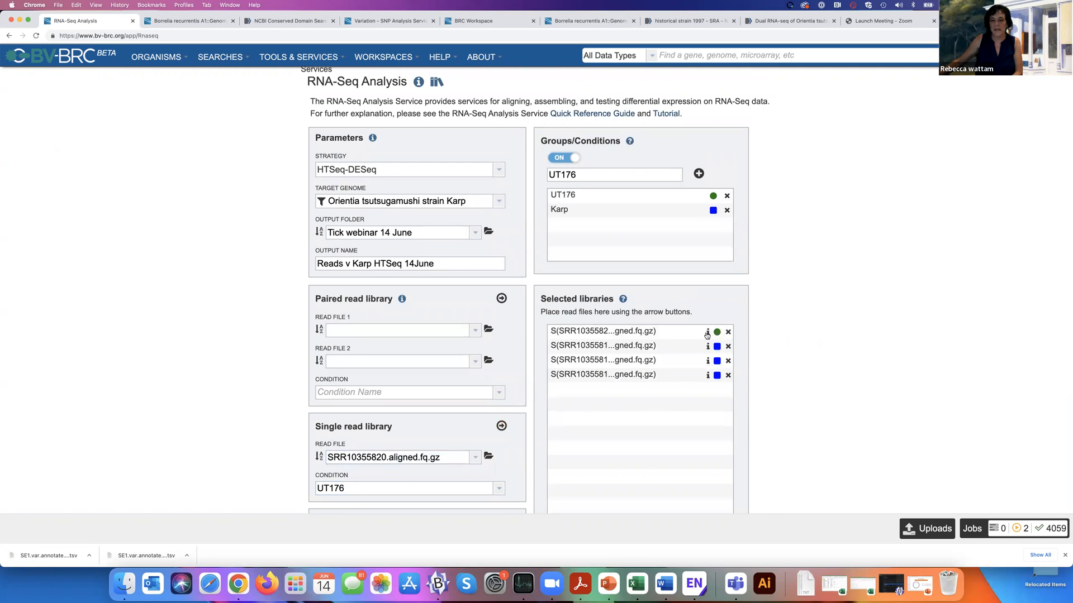
Step: Choose SRR10355821.aligned.fq.gz from the Orientia UT176 alignment as the single read file and add it to the selected libraries under UT176
scroll(797, 320, "down", 3)
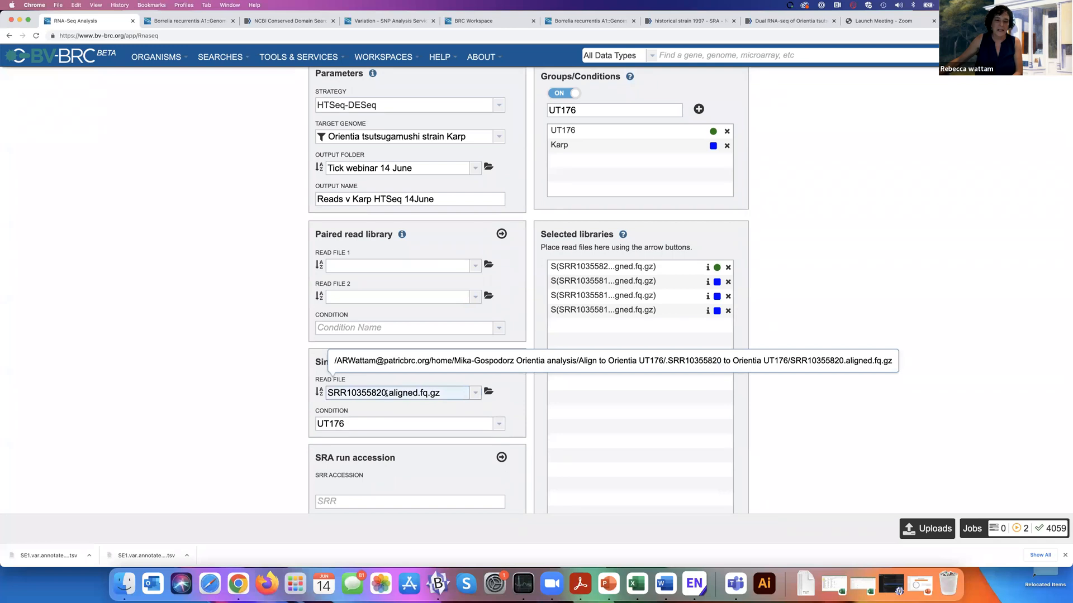
key("BackSpace")
type("1")
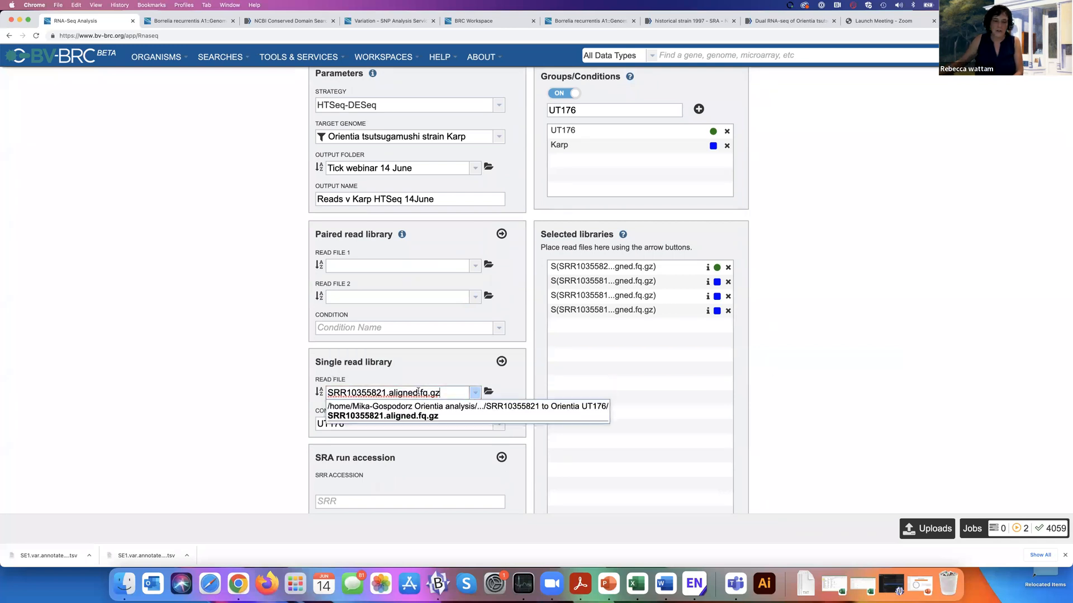
left_click(445, 416)
scroll(445, 411, "up", 1)
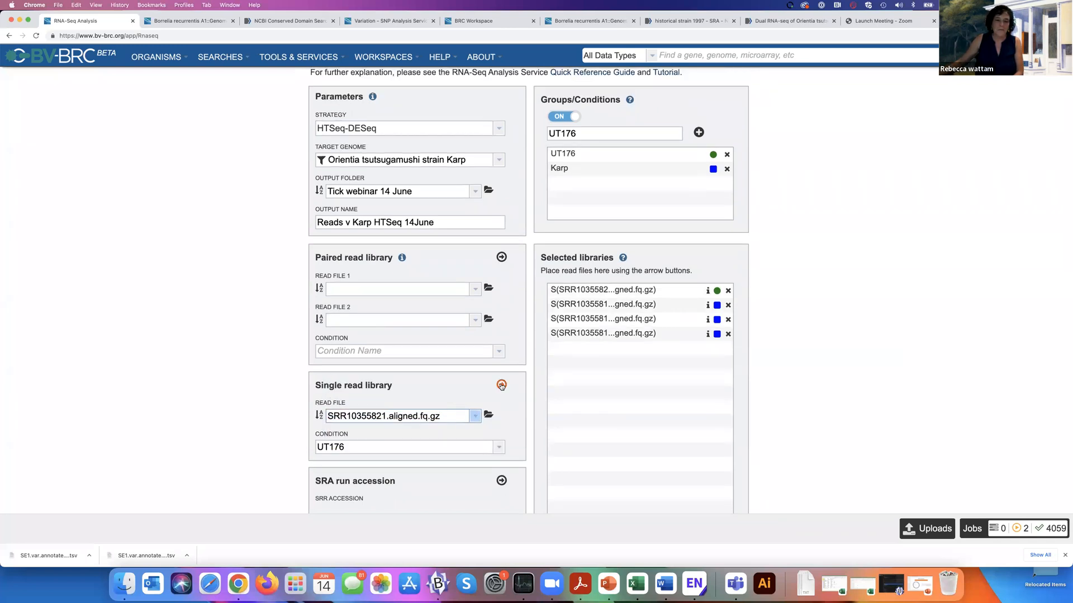
left_click(501, 385)
Step: Choose SRR10355822.aligned.fq.gz as the single read file and add it to the selected libraries under UT176
left_click(387, 413)
key("BackSpace")
type("2")
left_click(421, 436)
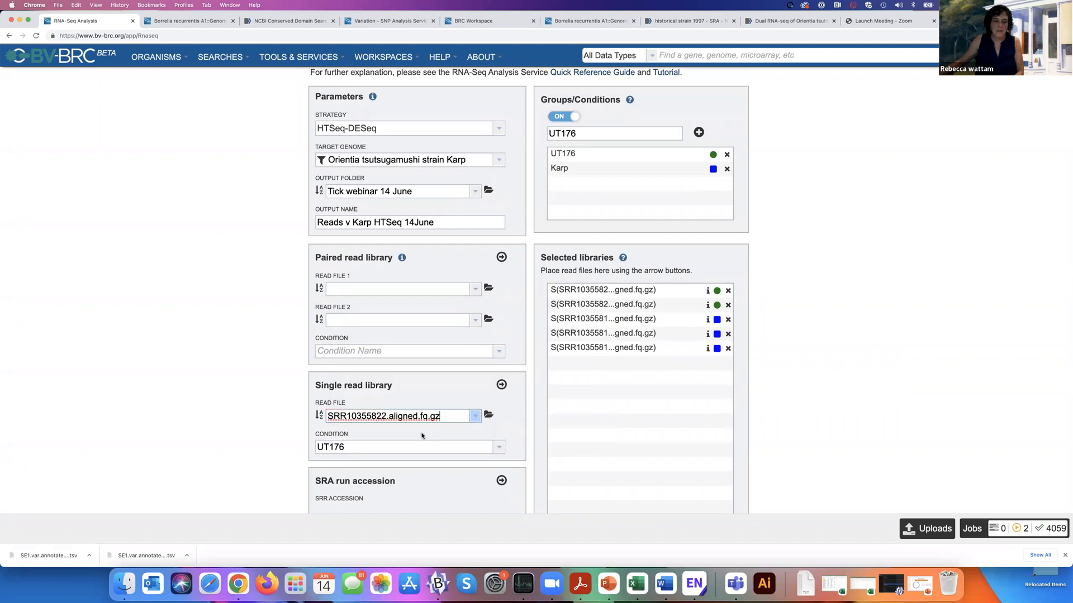
scroll(501, 385, "up", 1)
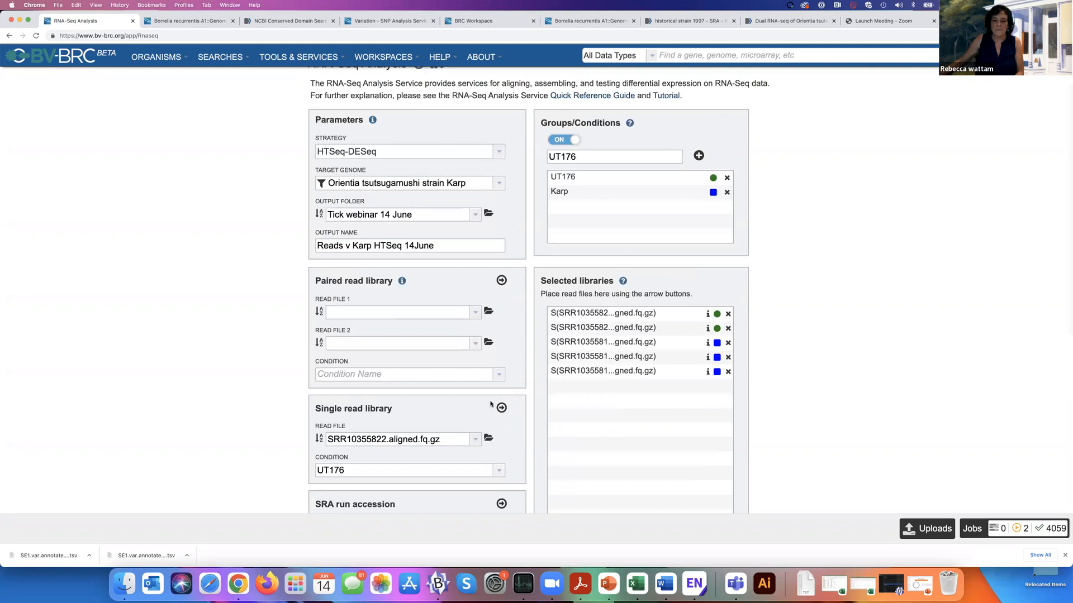
left_click(502, 407)
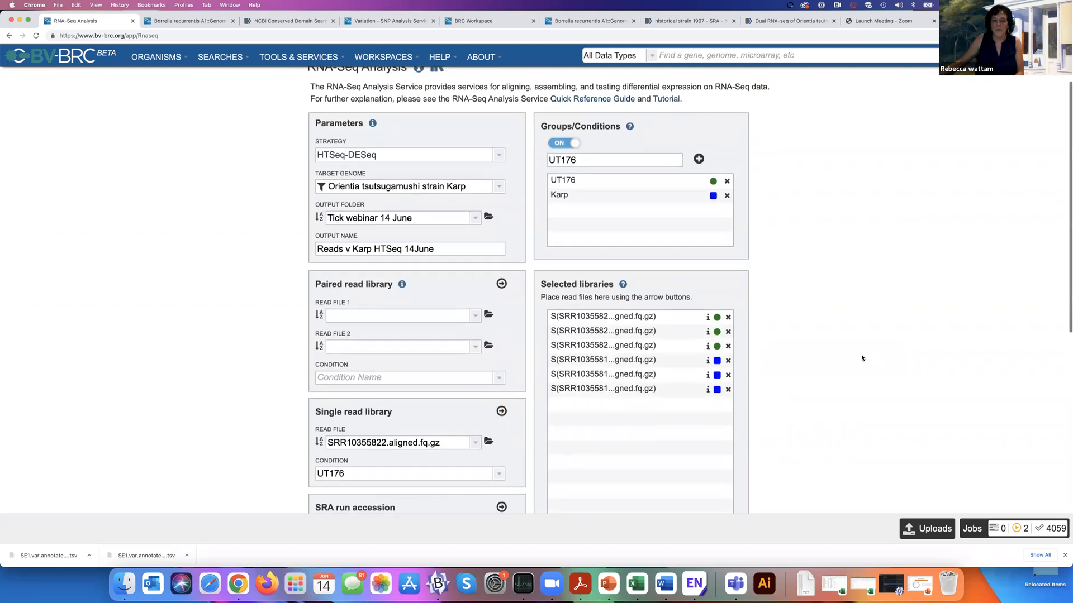
Step: Add a contrast with UT176 as condition 1 and Karp as condition 2, and submit the HTSeq-DESeq job
scroll(860, 354, "down", 3)
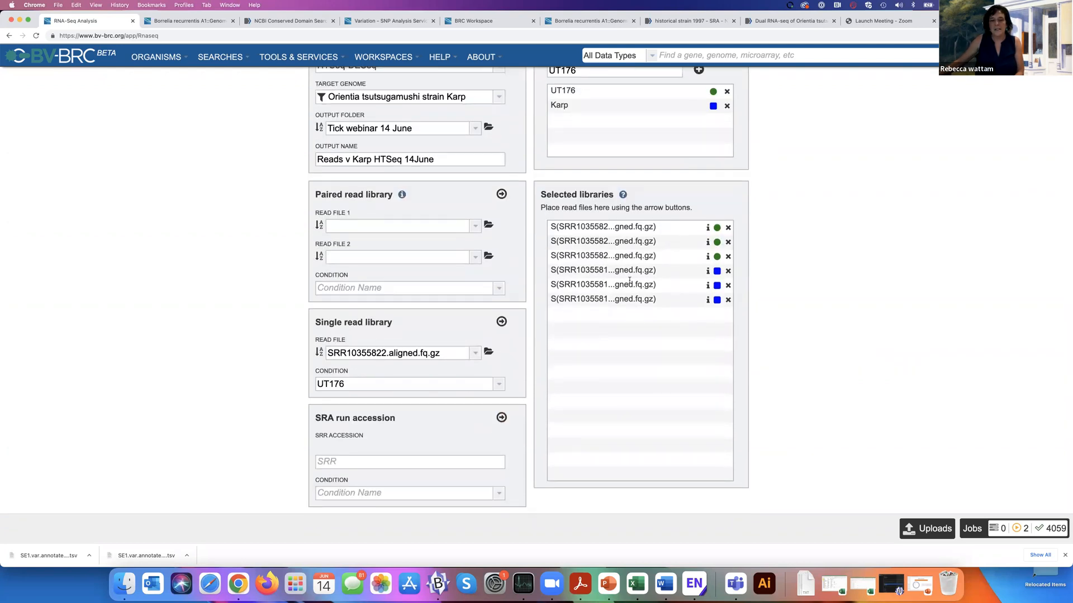
mouse_move(707, 300)
mouse_move(708, 228)
scroll(853, 308, "down", 3)
scroll(853, 308, "down", 5)
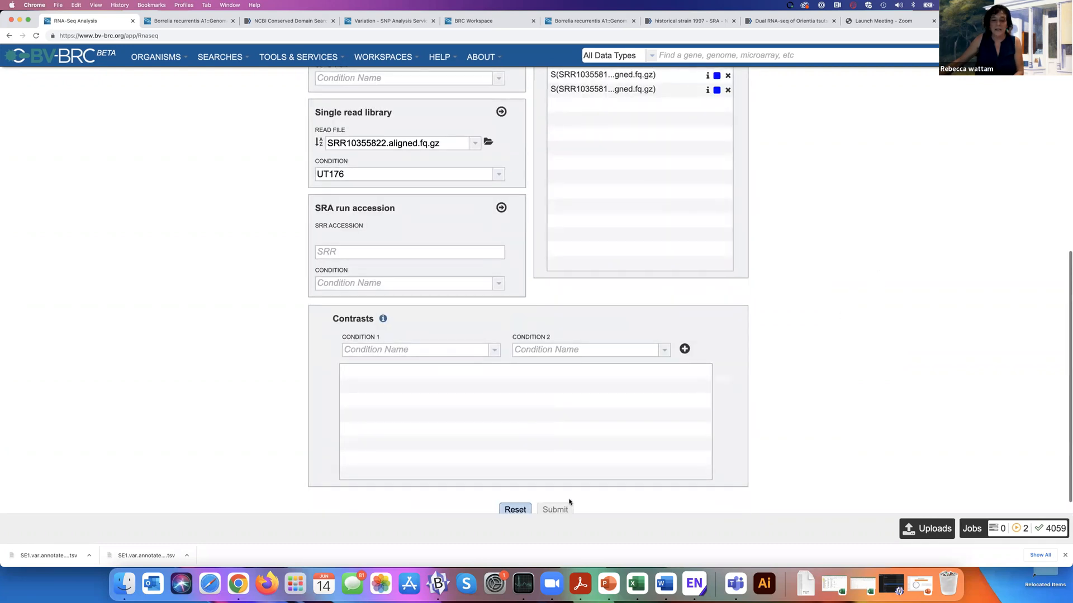
scroll(874, 424, "down", 1)
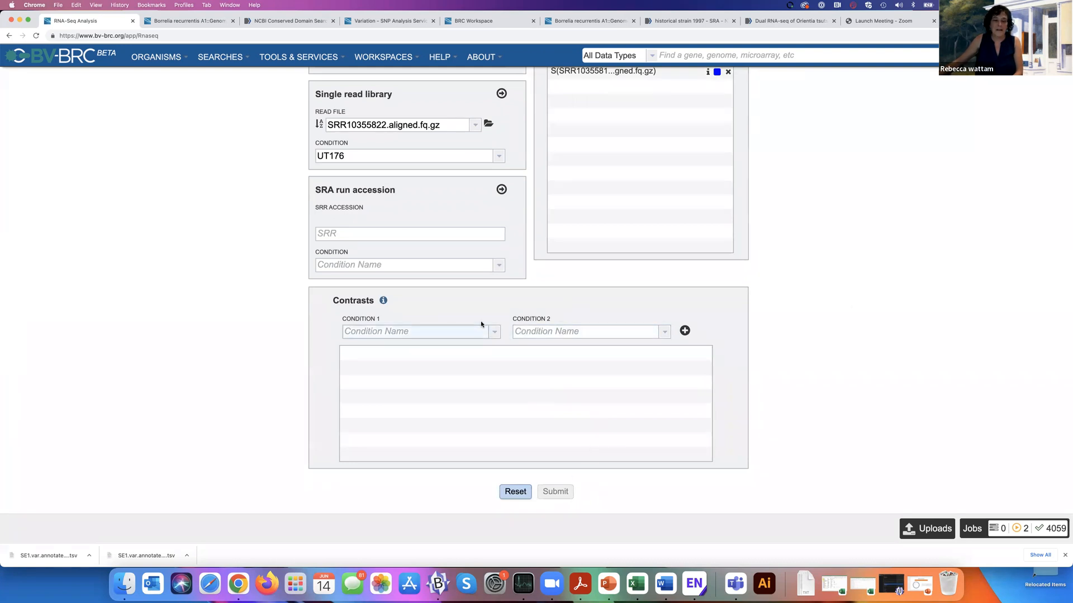
left_click(494, 333)
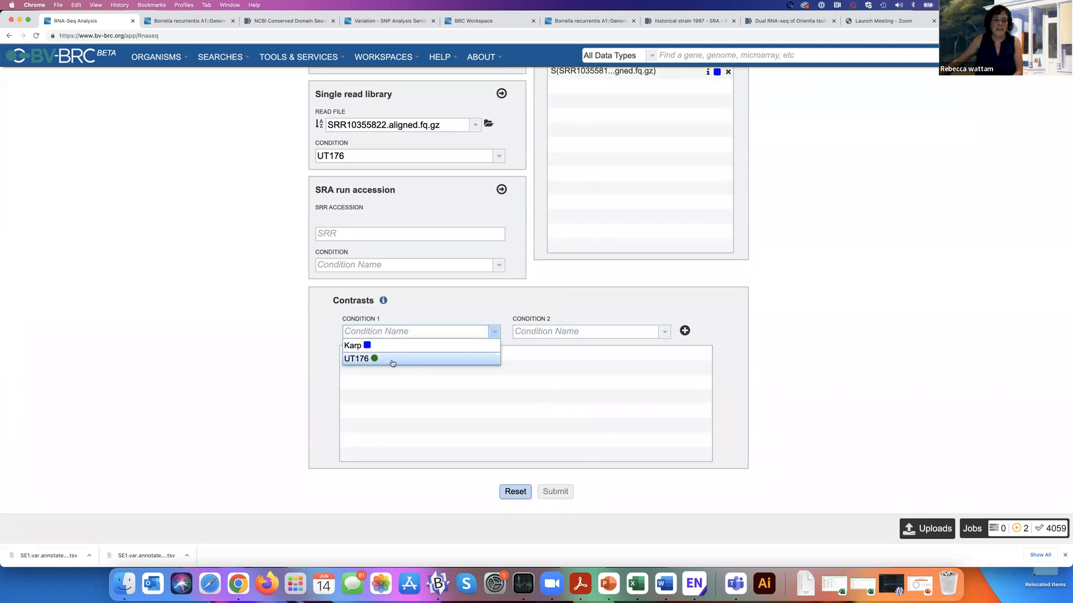
left_click(393, 363)
left_click(664, 332)
left_click(519, 348)
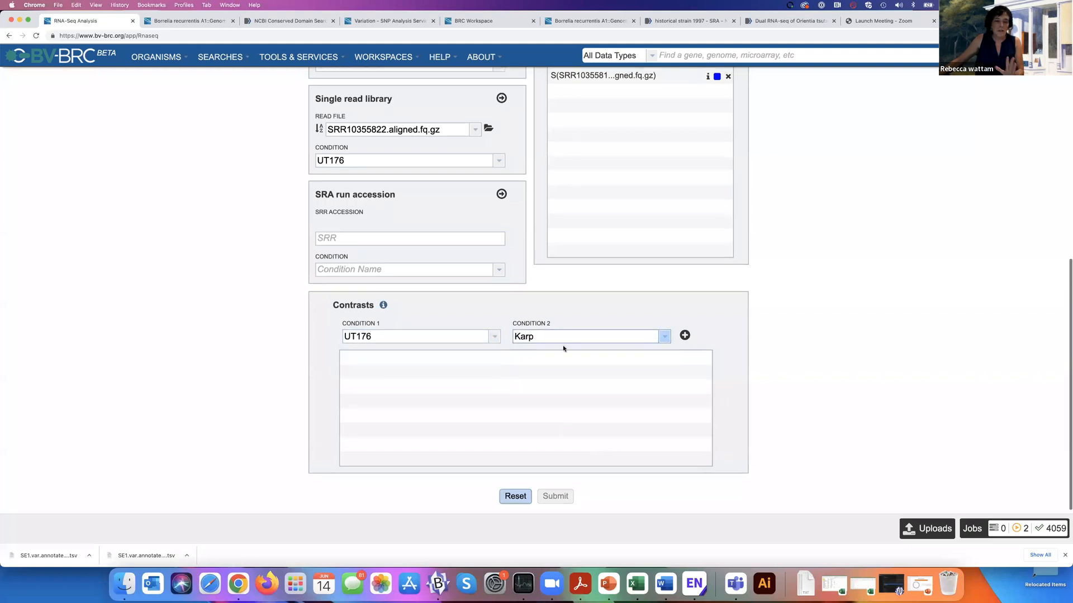
left_click(685, 336)
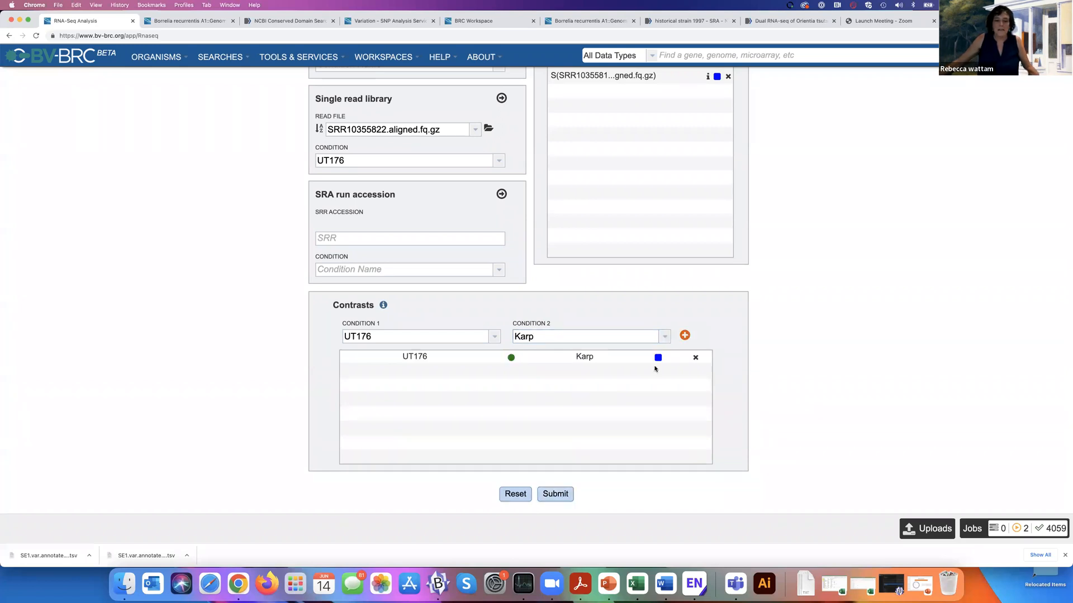
left_click(556, 494)
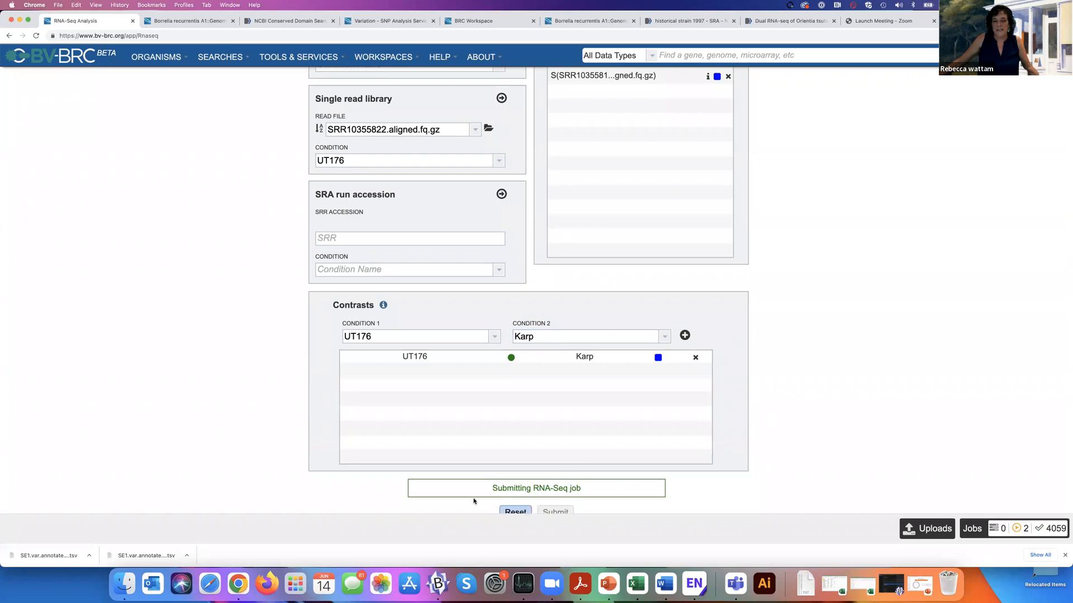
scroll(674, 496, "down", 2)
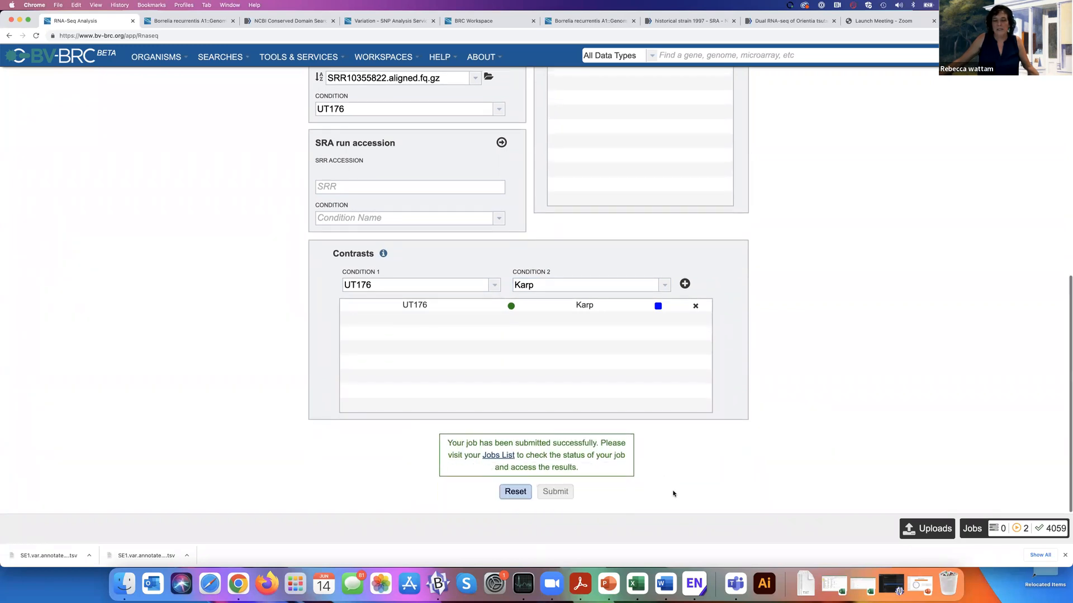
Step: Change the analysis strategy to Tuxedo and enter "Karp v UT176 Tuxedo 14June" as the output name
scroll(673, 493, "up", 12)
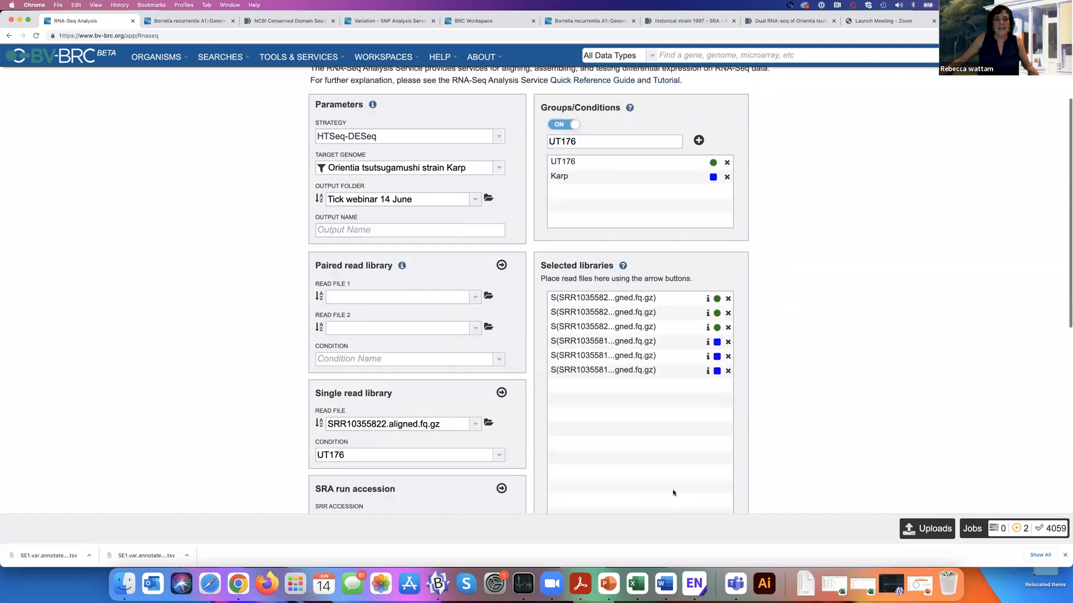
scroll(673, 492, "up", 2)
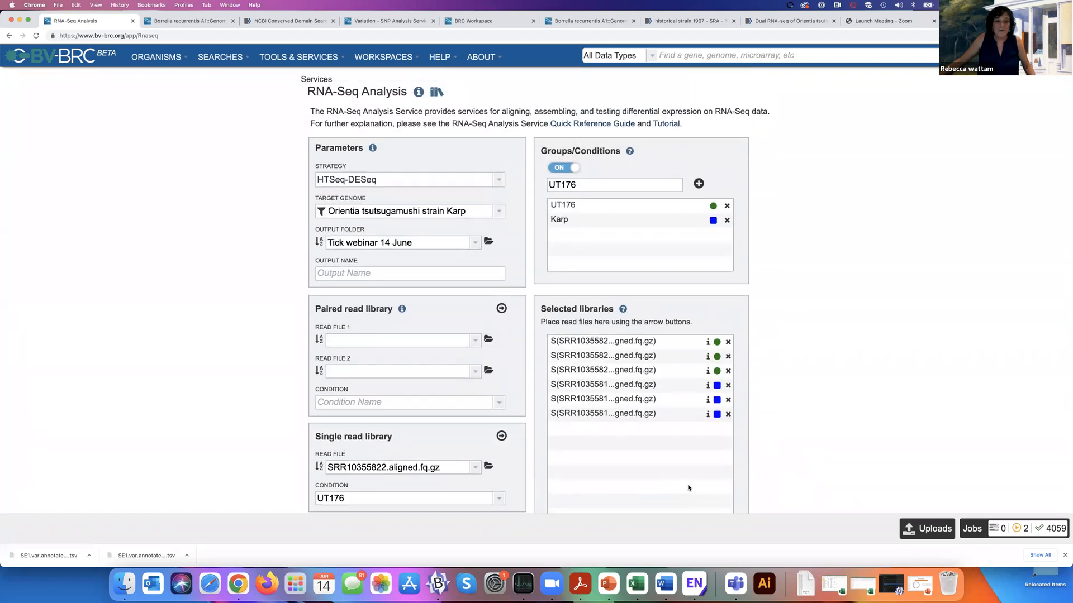
scroll(689, 488, "down", 2)
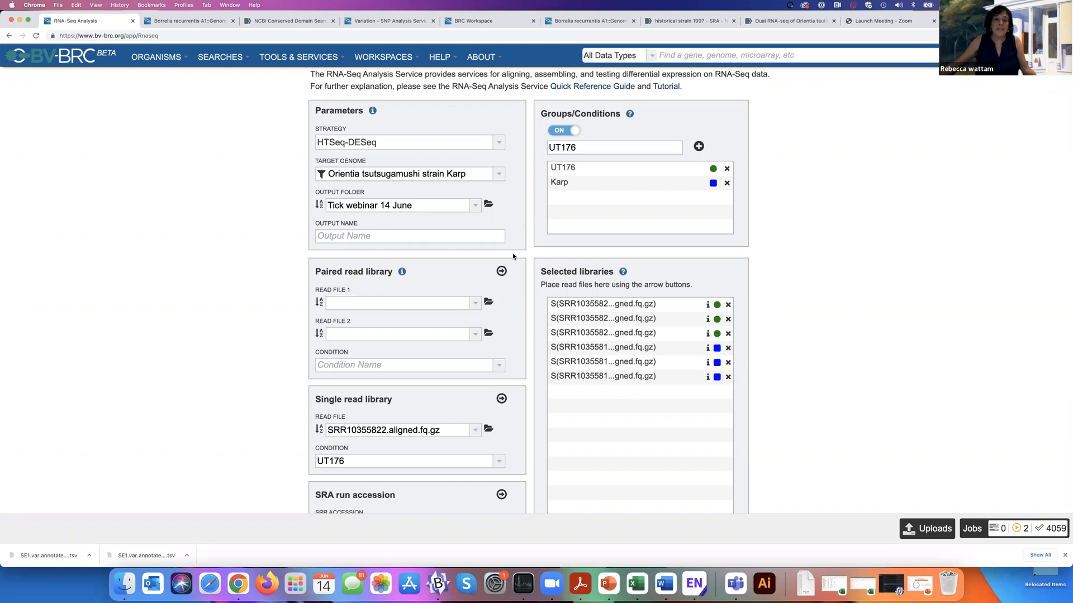
left_click(500, 142)
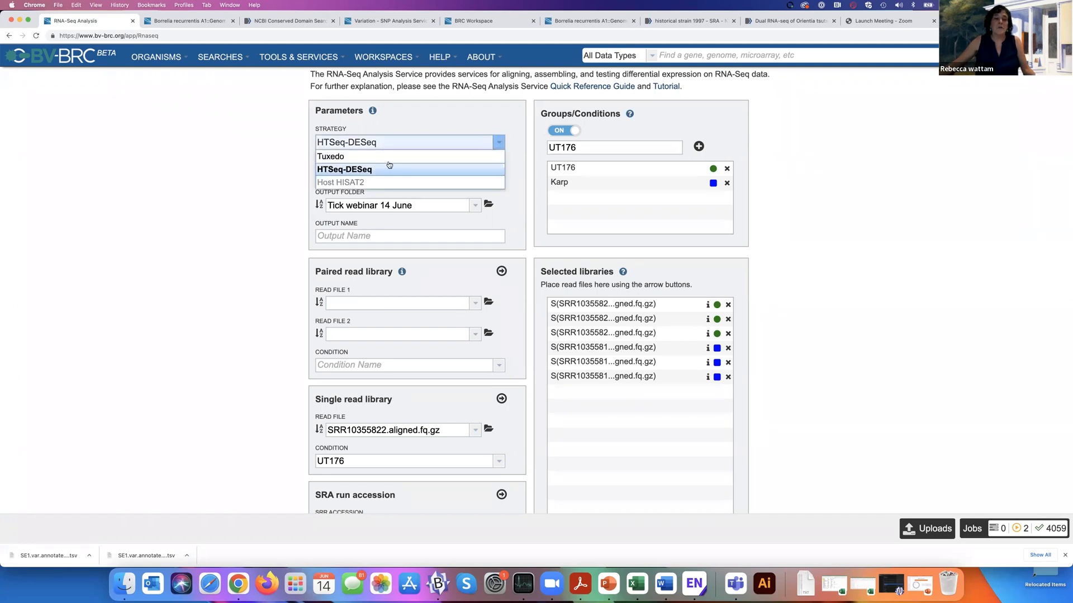
left_click(373, 157)
left_click(319, 236)
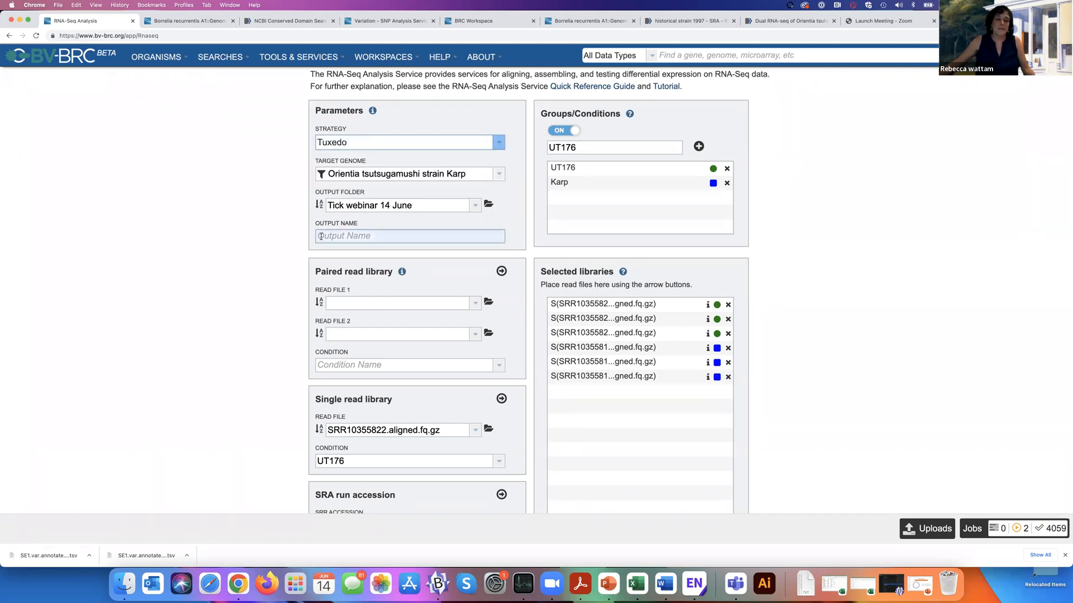
type("Karp ")
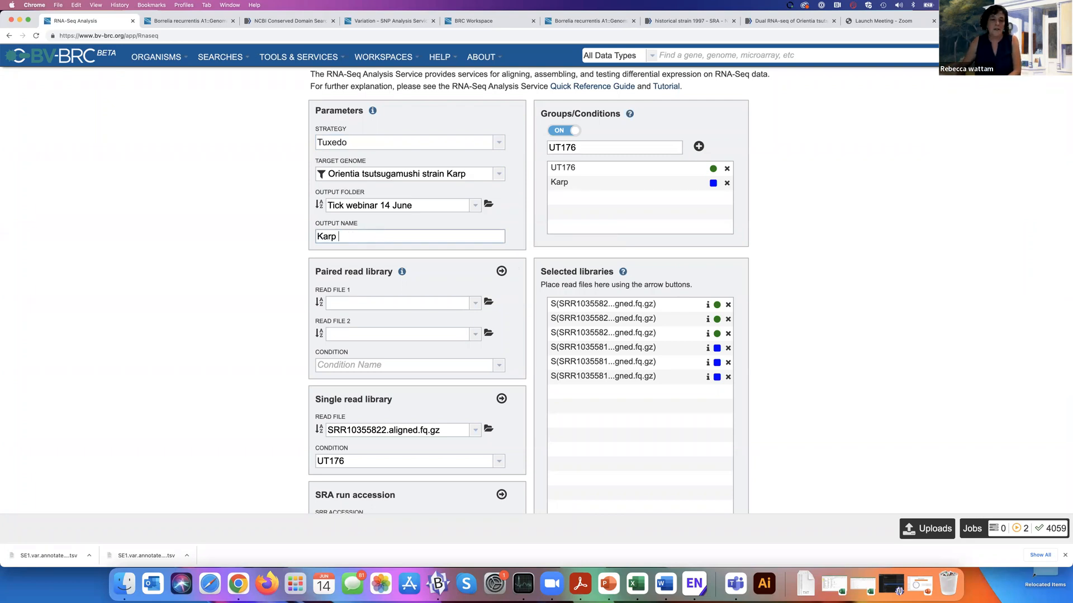
type("v UT176 Tuxedo")
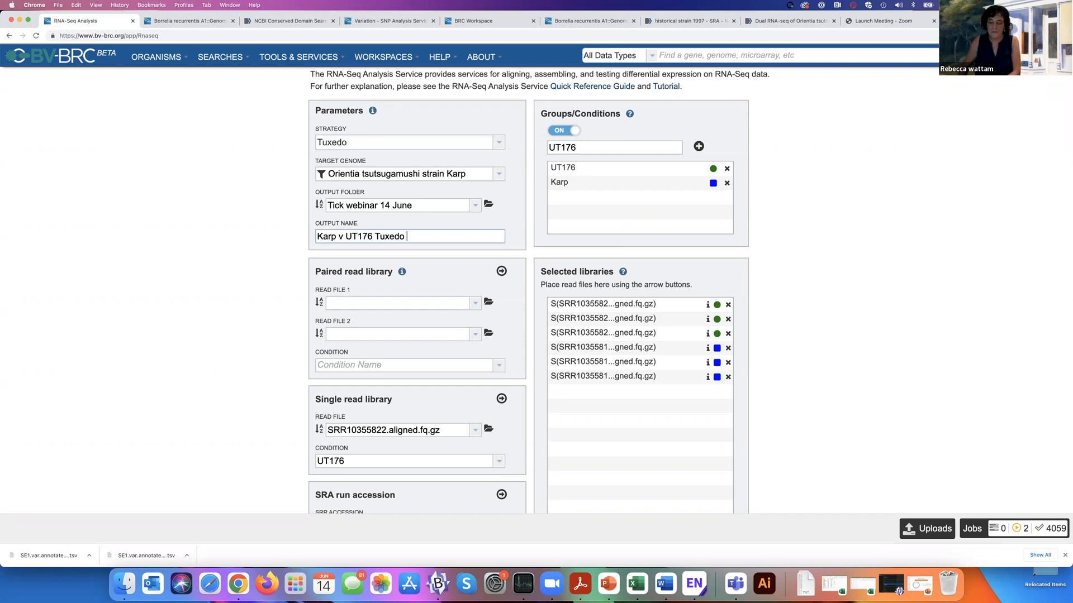
type("une")
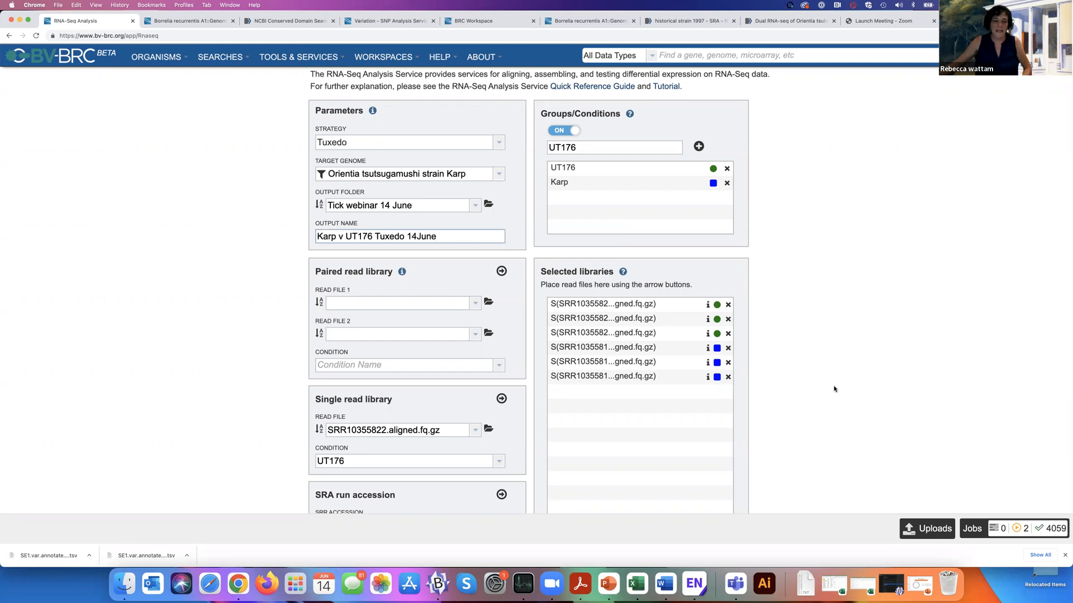
scroll(834, 389, "down", 10)
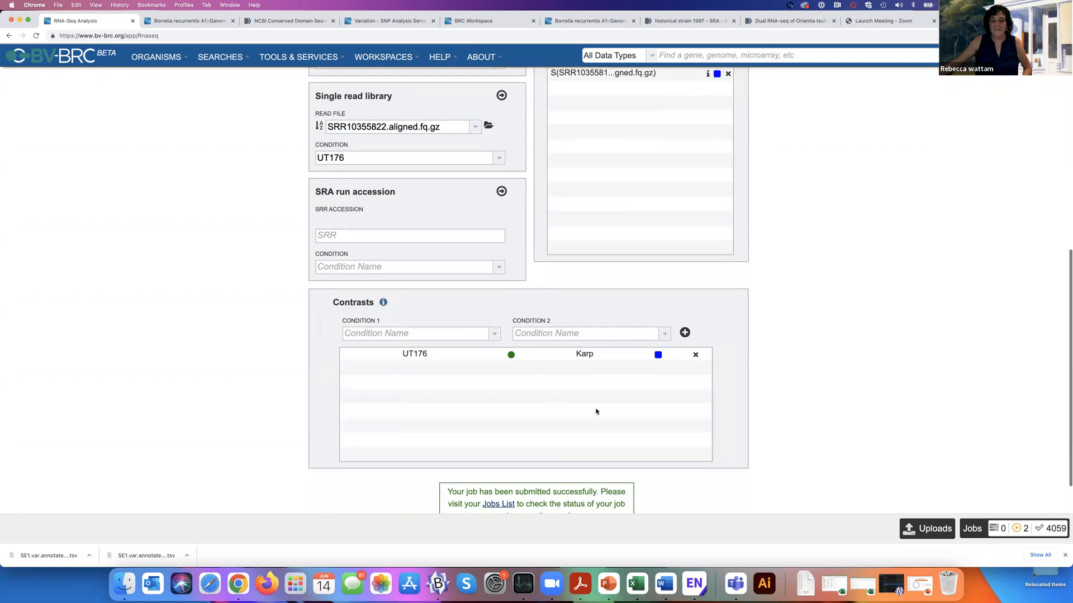
scroll(596, 412, "down", 2)
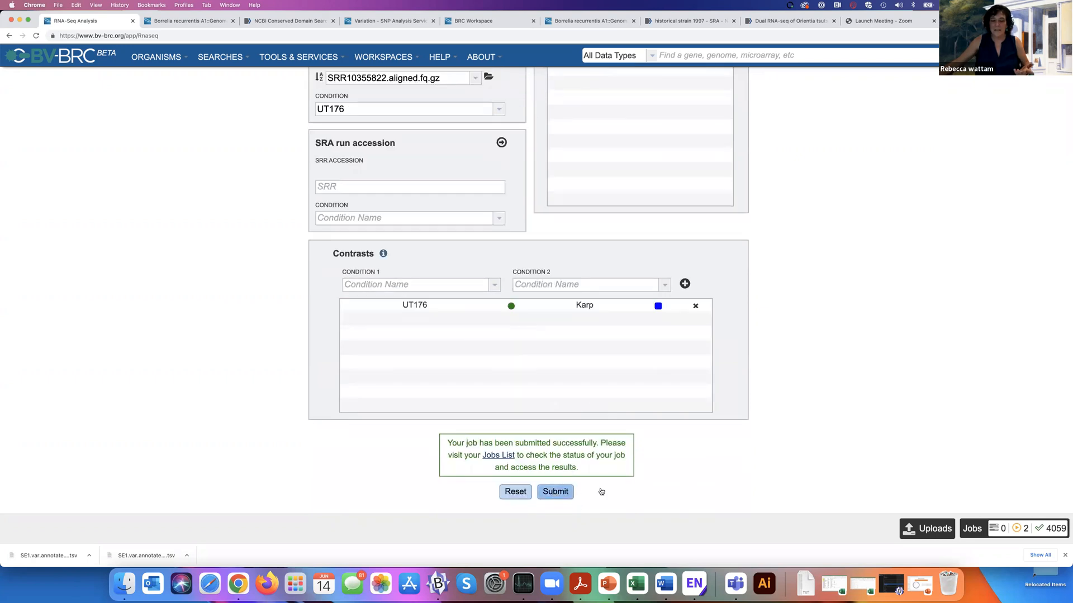
scroll(799, 438, "up", 12)
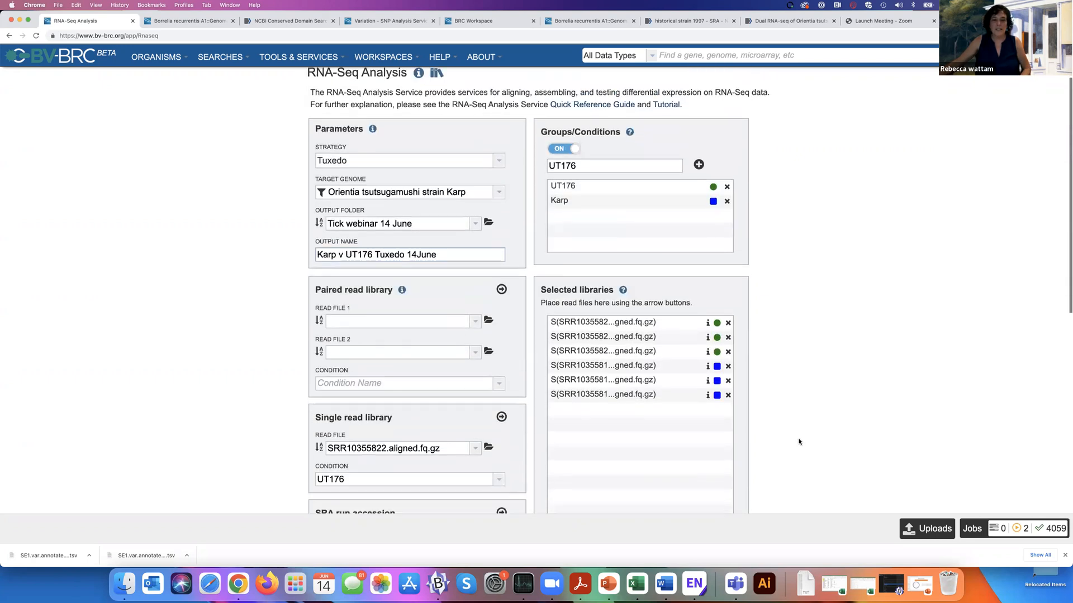
Step: Submit the Tuxedo RNA-Seq job with the UT176 versus Karp contrast
scroll(799, 441, "down", 12)
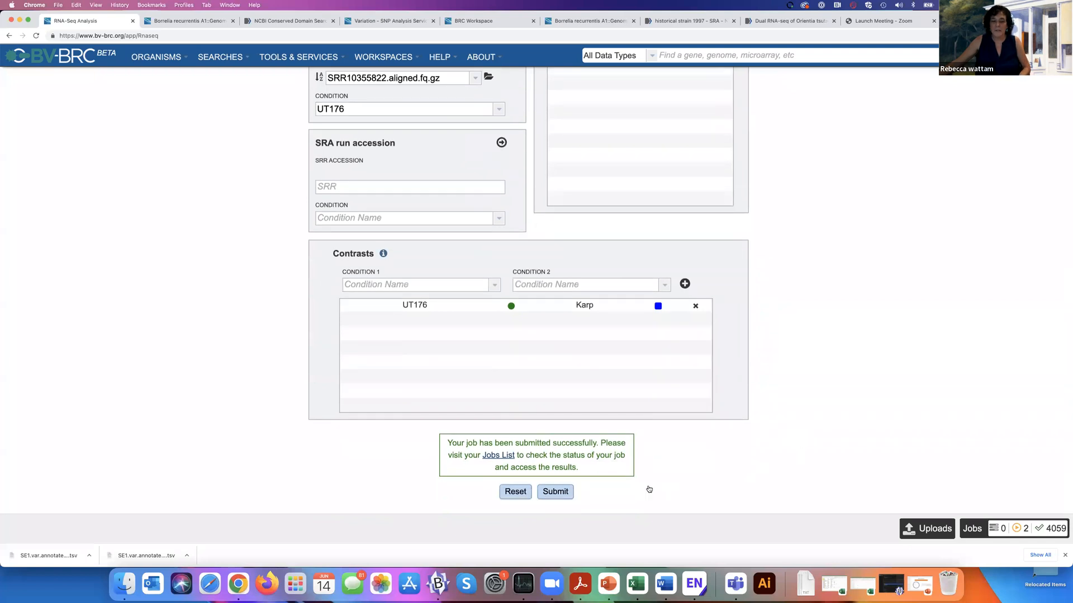
left_click(555, 492)
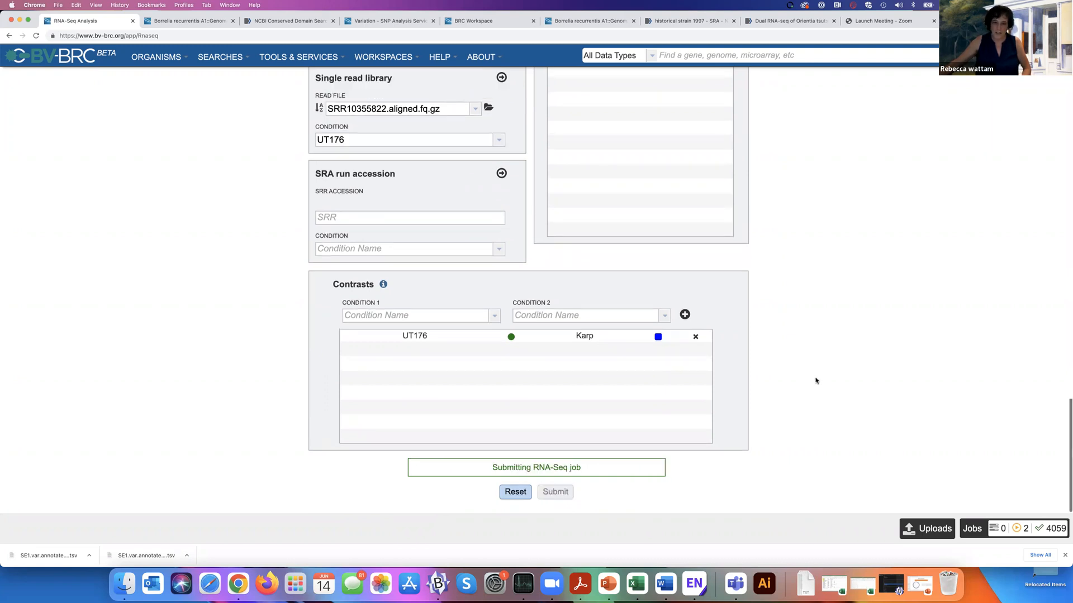
Step: Set the target genome to Homo sapiens [9606.33] and the analysis strategy to Host HISAT2
scroll(815, 380, "up", 10)
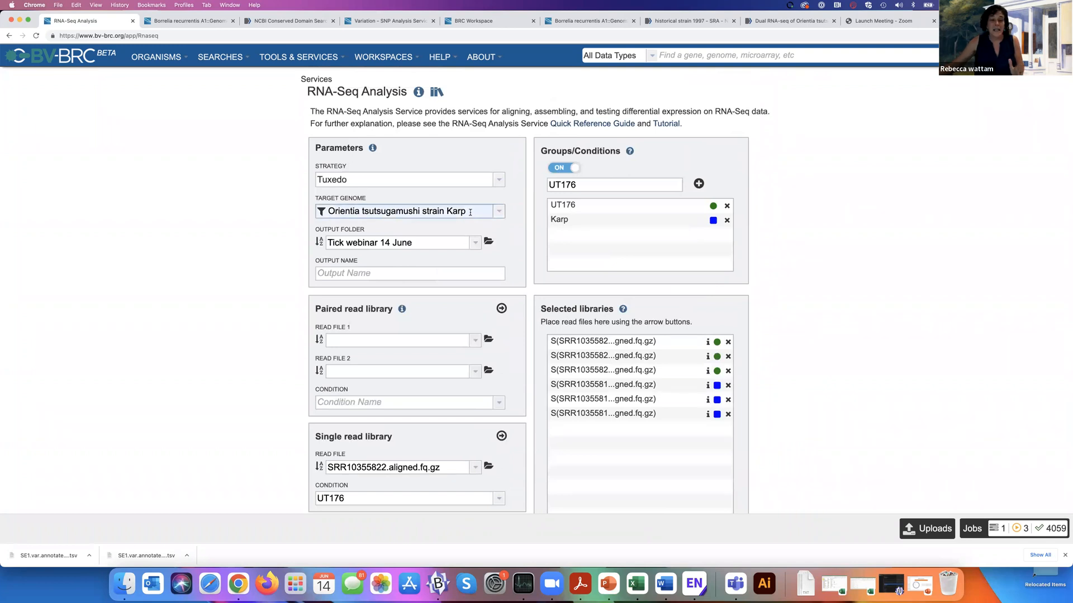
left_click_drag(469, 211, 312, 210)
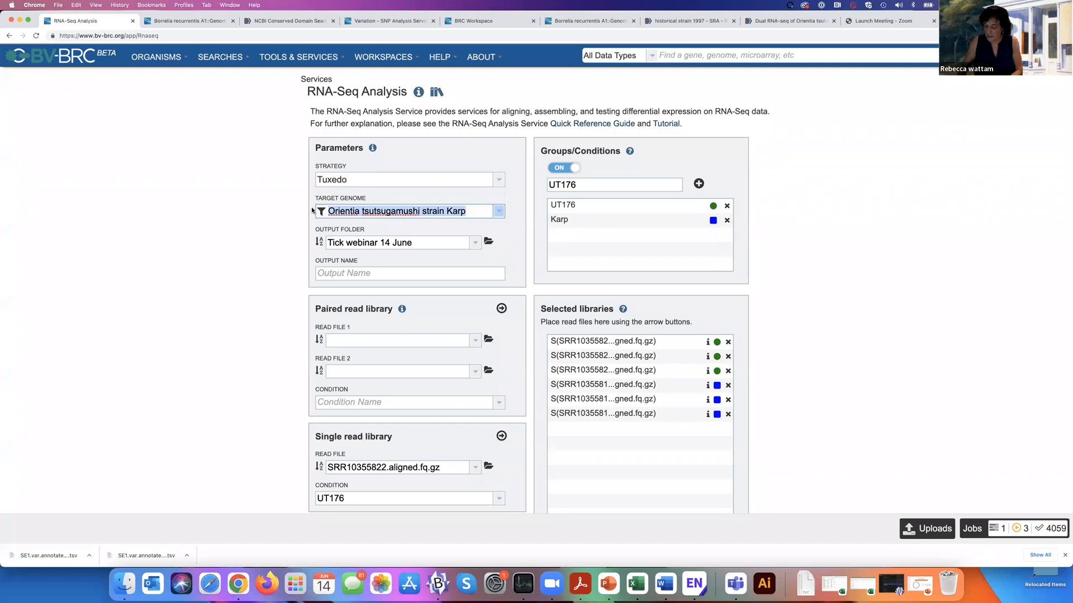
type("Homo")
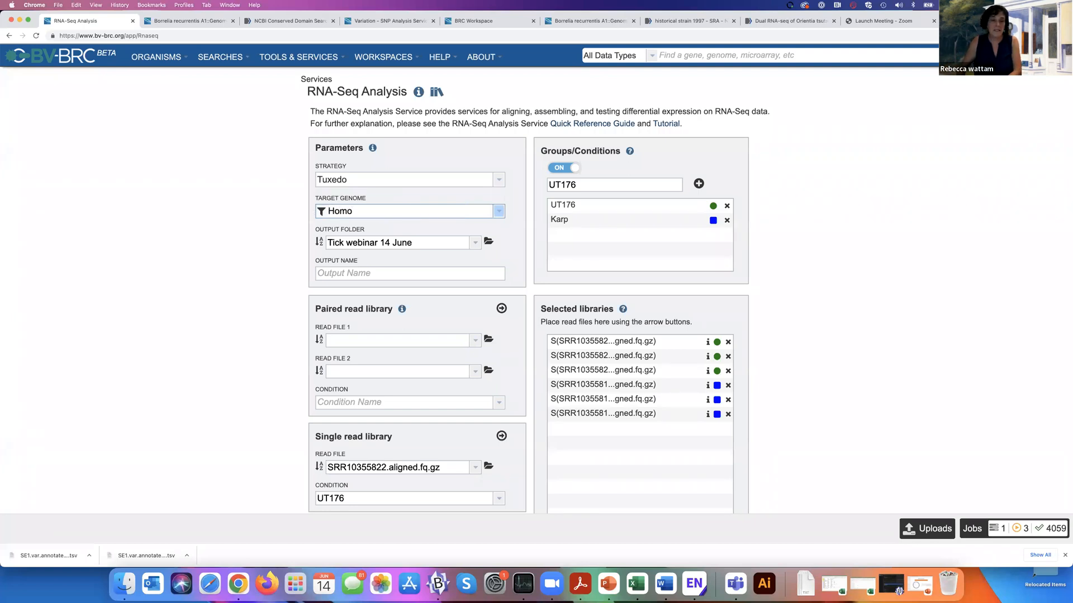
type(" sapiens")
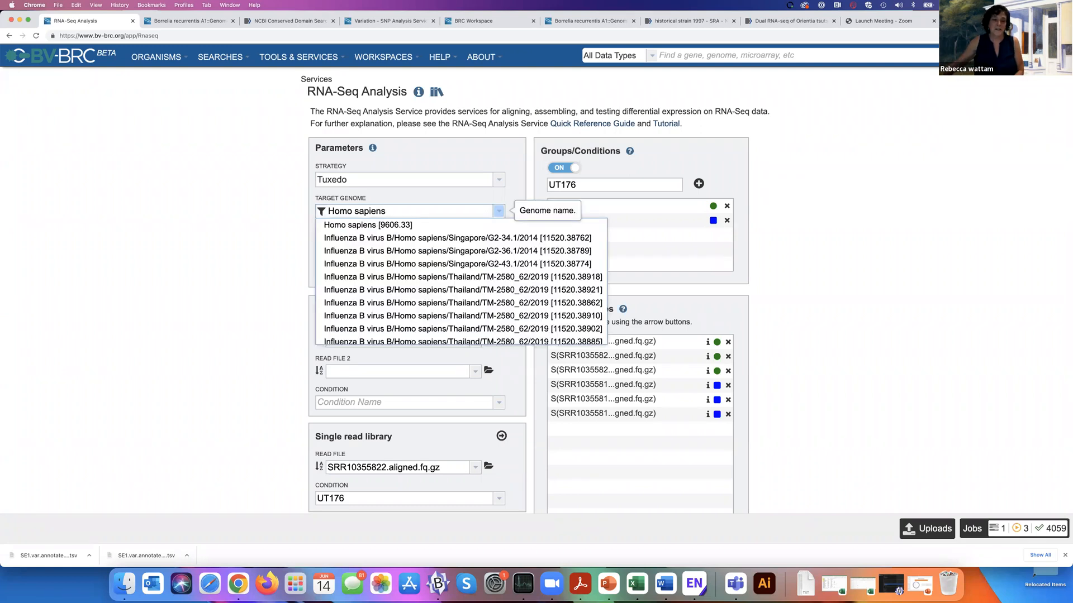
left_click(350, 225)
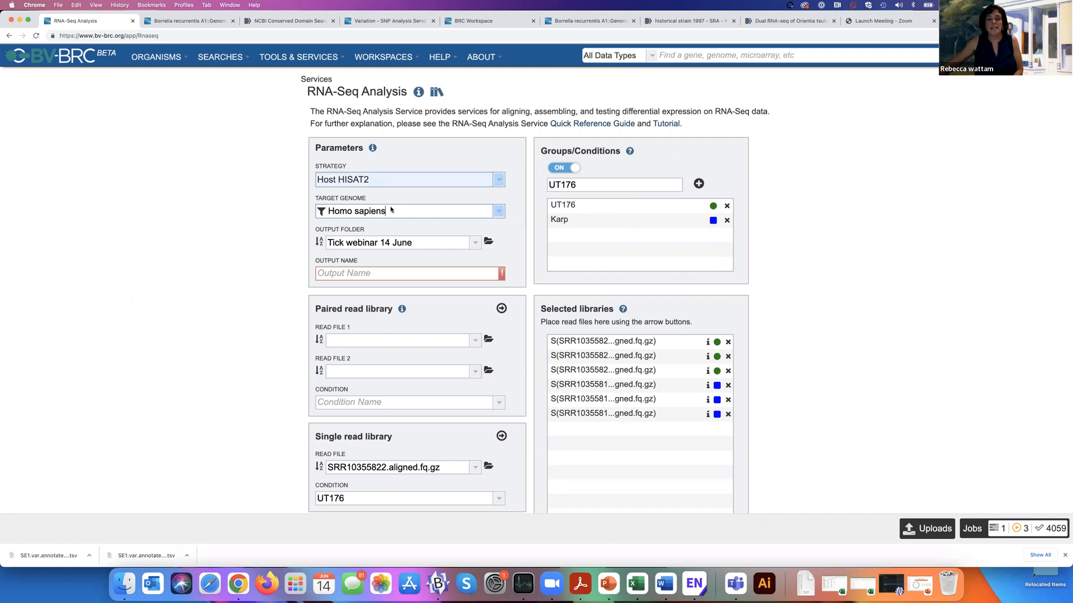
Step: Enter "Karp v UT176 Host Hisat 14 June" as the output name
left_click(342, 273)
type("K")
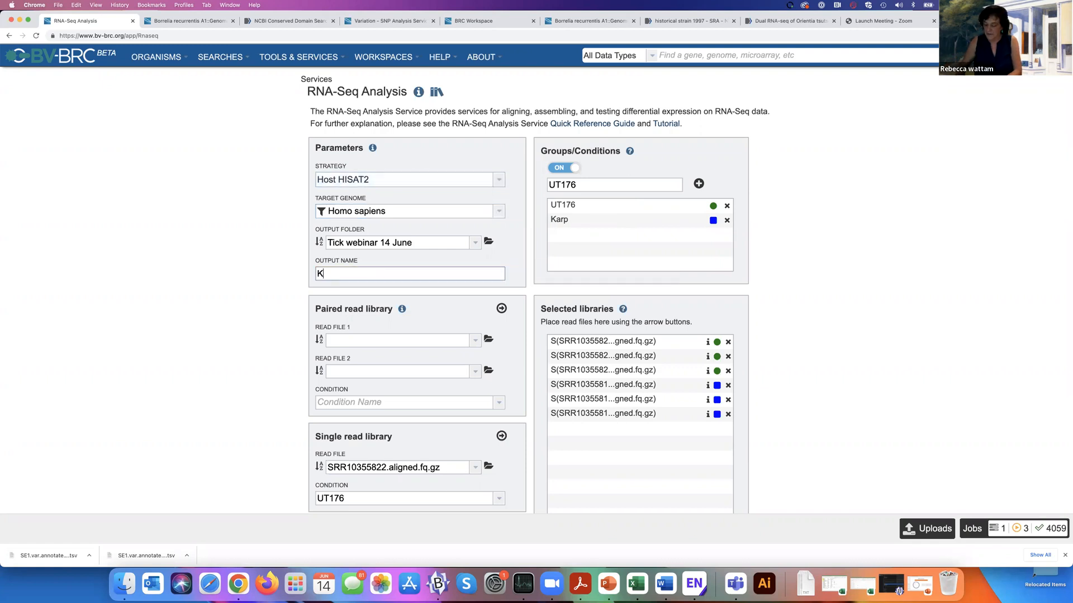
type("arp v")
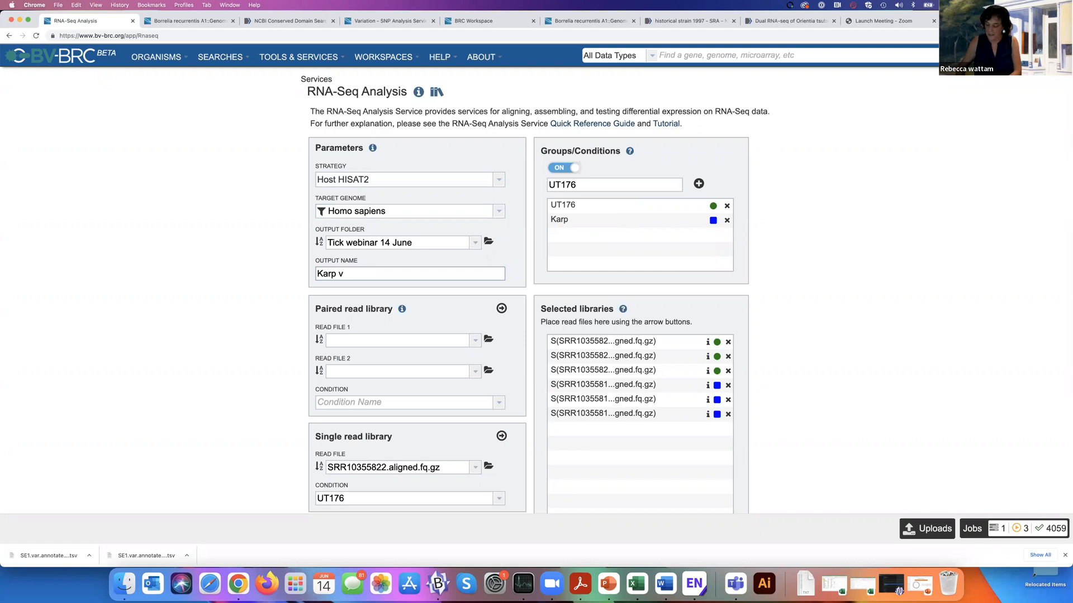
type(" UT176")
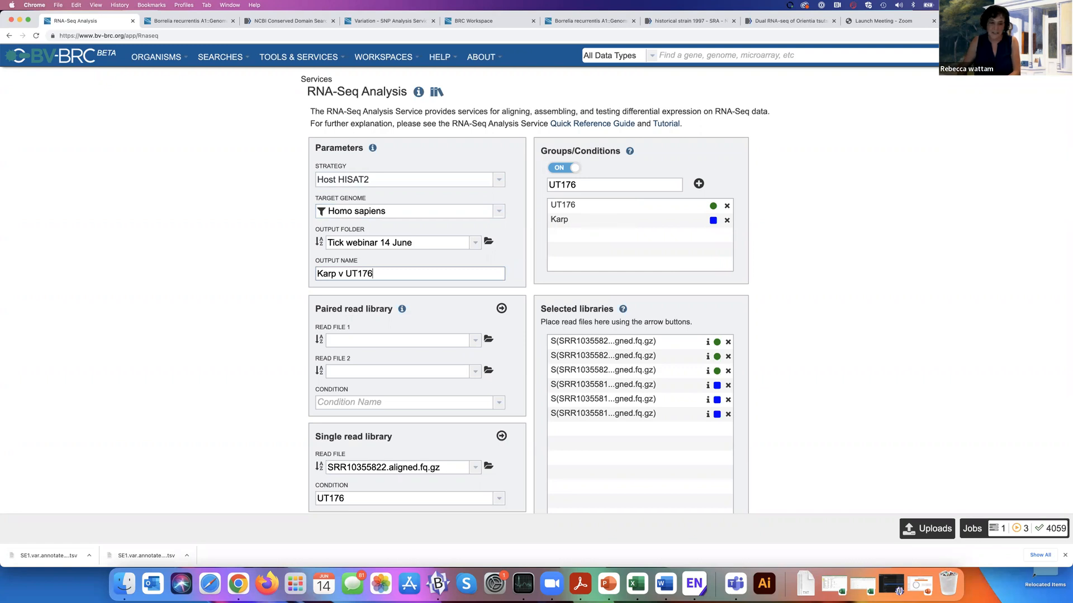
type(" H")
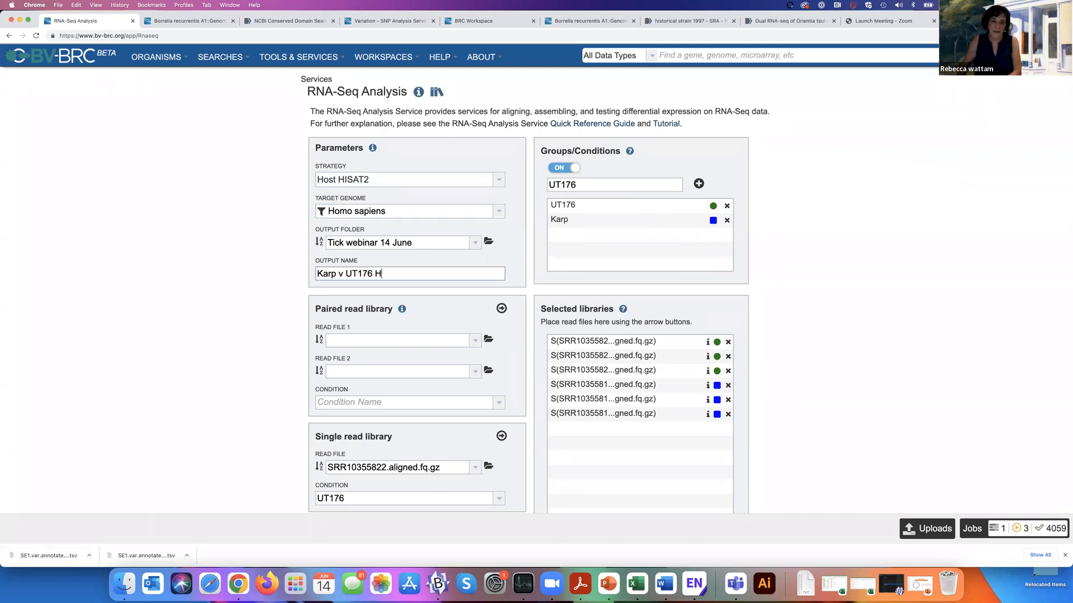
type("ost Hisat 1")
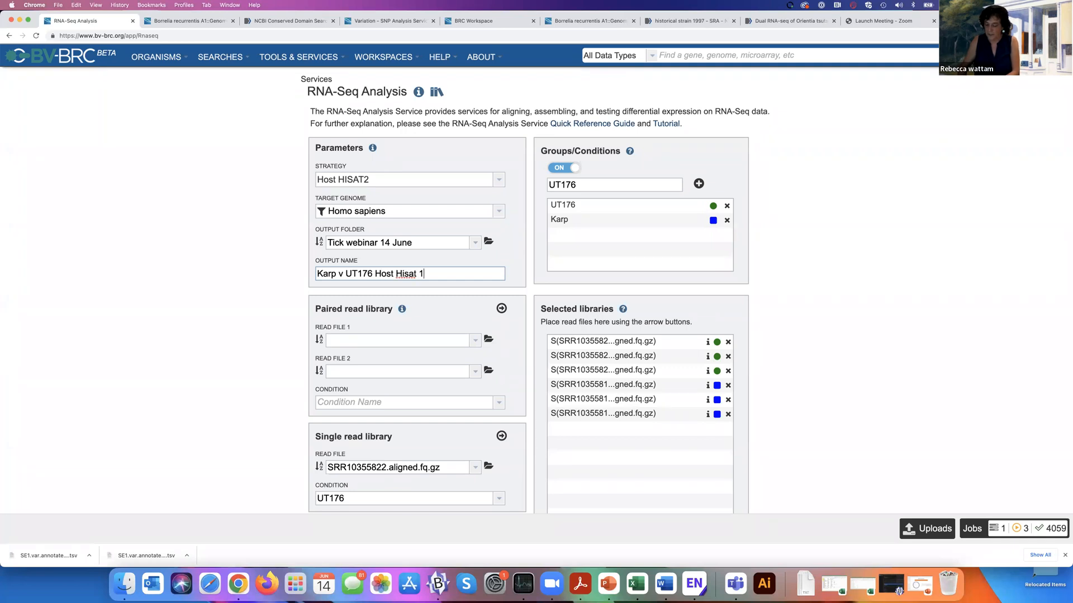
type("4 June")
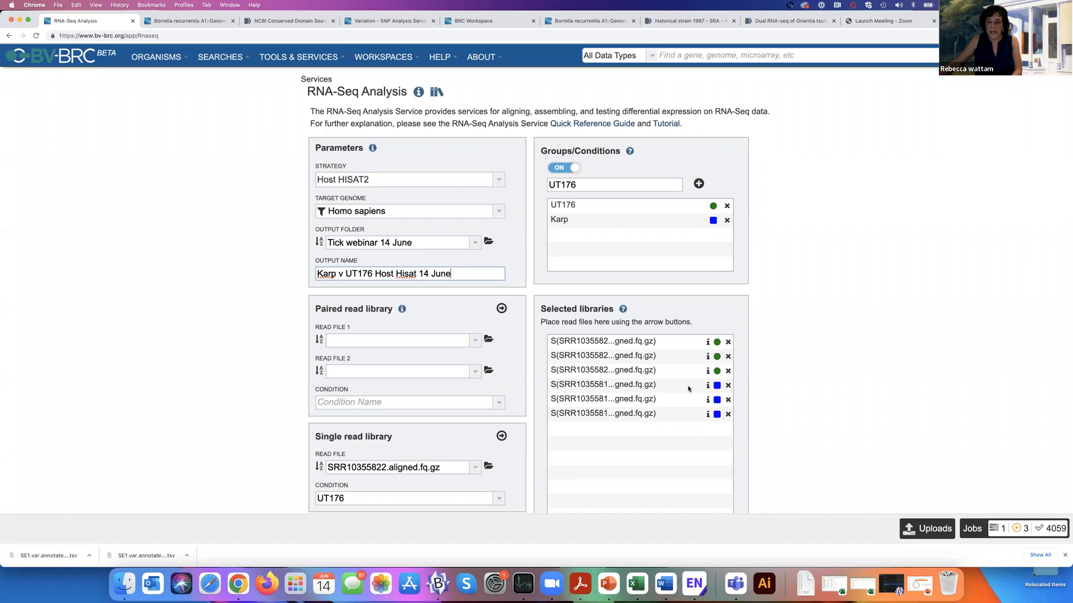
Step: Remove all the aligned read files from the selected libraries
left_click(728, 342)
left_click(728, 343)
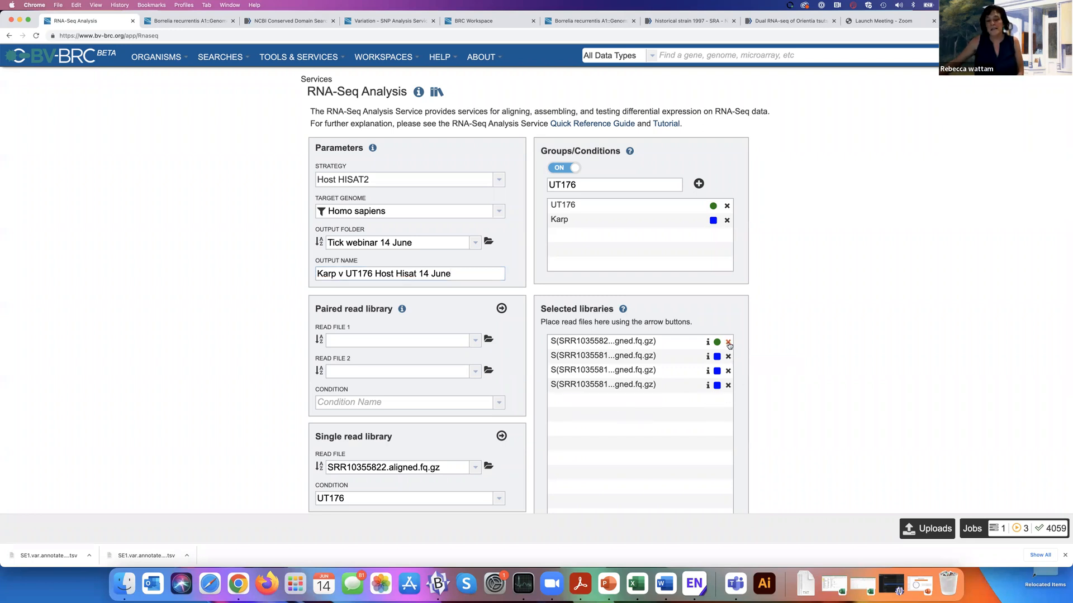
left_click(727, 343)
left_click(728, 343)
left_click(728, 342)
left_click(728, 342)
Step: Choose SRR10355822.unmapped.fq.gz as the single read file and add it to the selected libraries under UT176
scroll(435, 446, "down", 2)
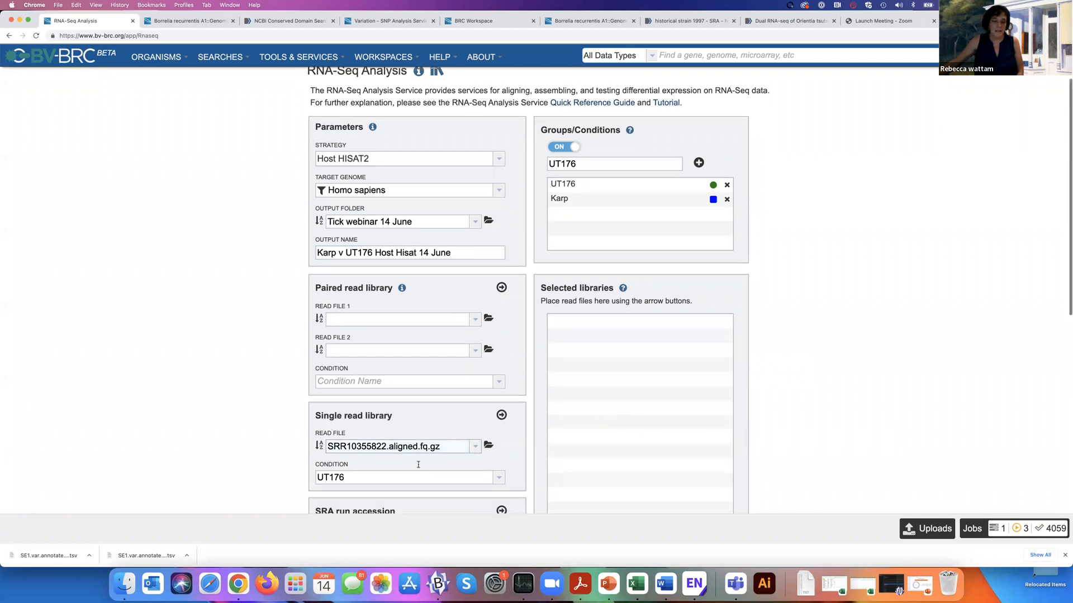
left_click_drag(441, 433, 388, 433)
type("un")
left_click(415, 455)
scroll(415, 455, "up", 1)
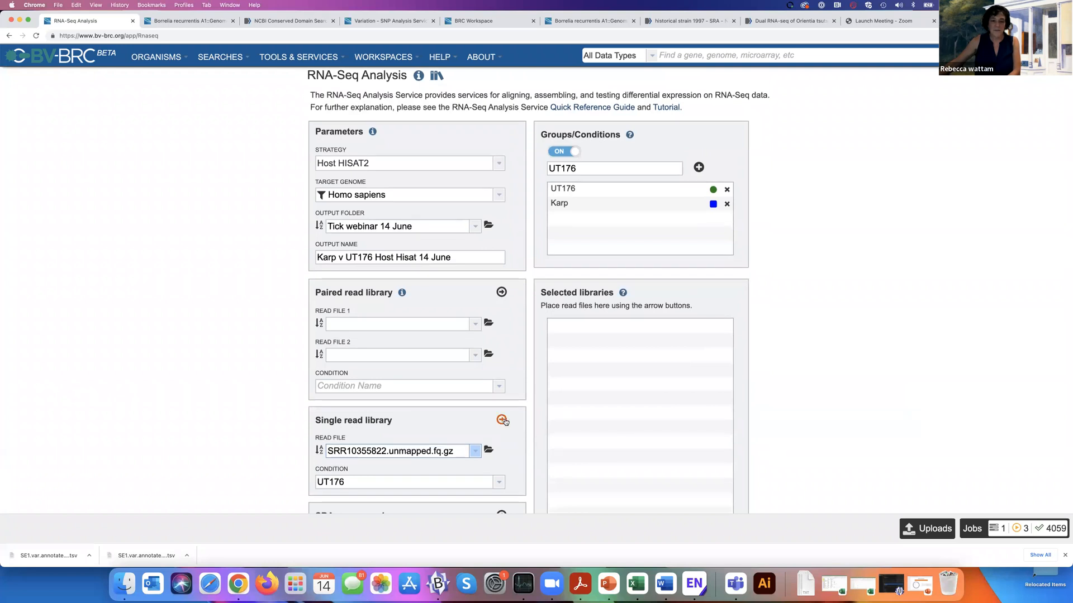
left_click(502, 419)
Step: Choose SRR10355821.unmapped.fq.gz as the single read file and add it to the selected libraries under UT176
left_click(386, 450)
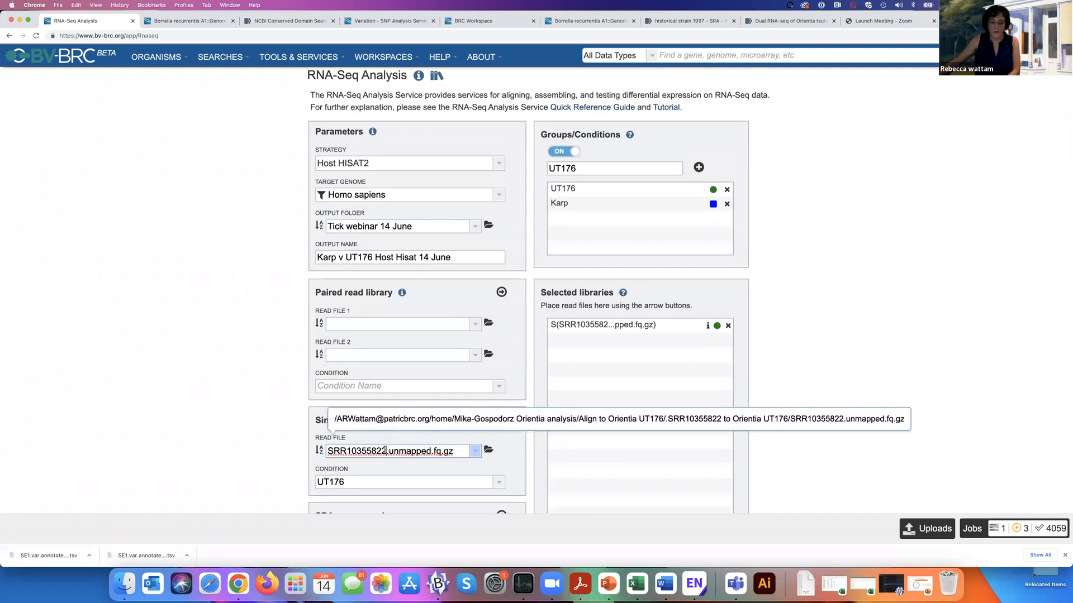
key("BackSpace")
type("1")
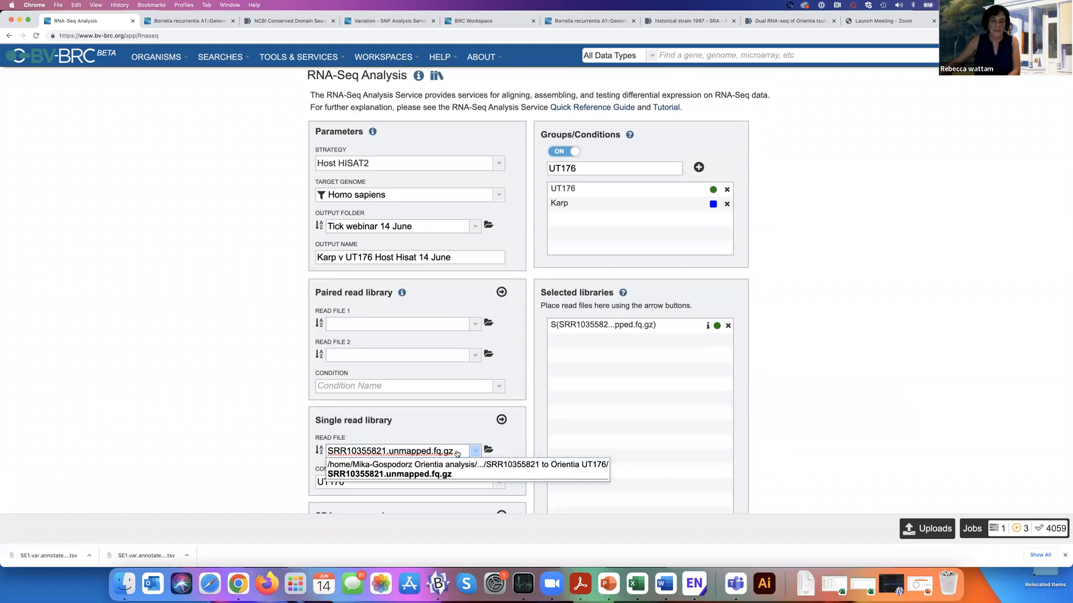
left_click(454, 474)
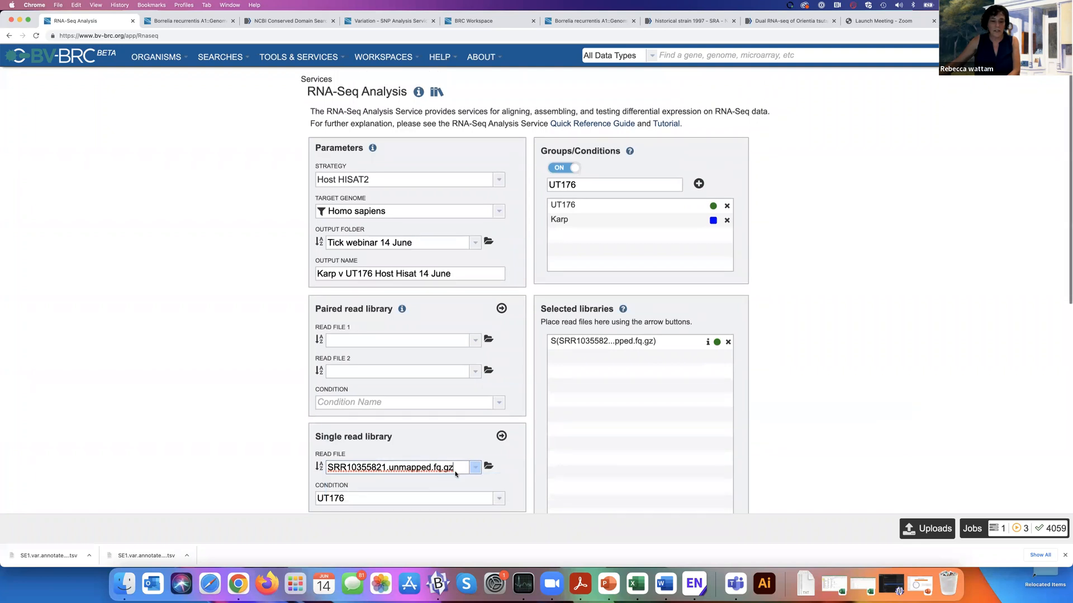
left_click(501, 435)
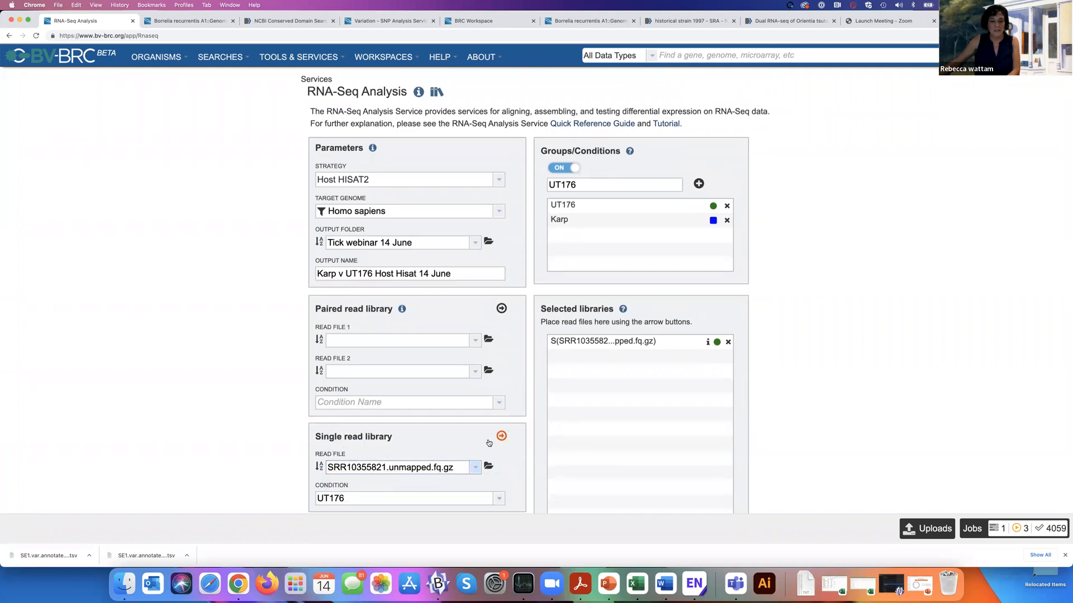
Step: Choose SRR10355820.unmapped.fq.gz as the single read file and add it to the selected libraries under UT176
left_click(386, 467)
key("BackSpace")
type("0")
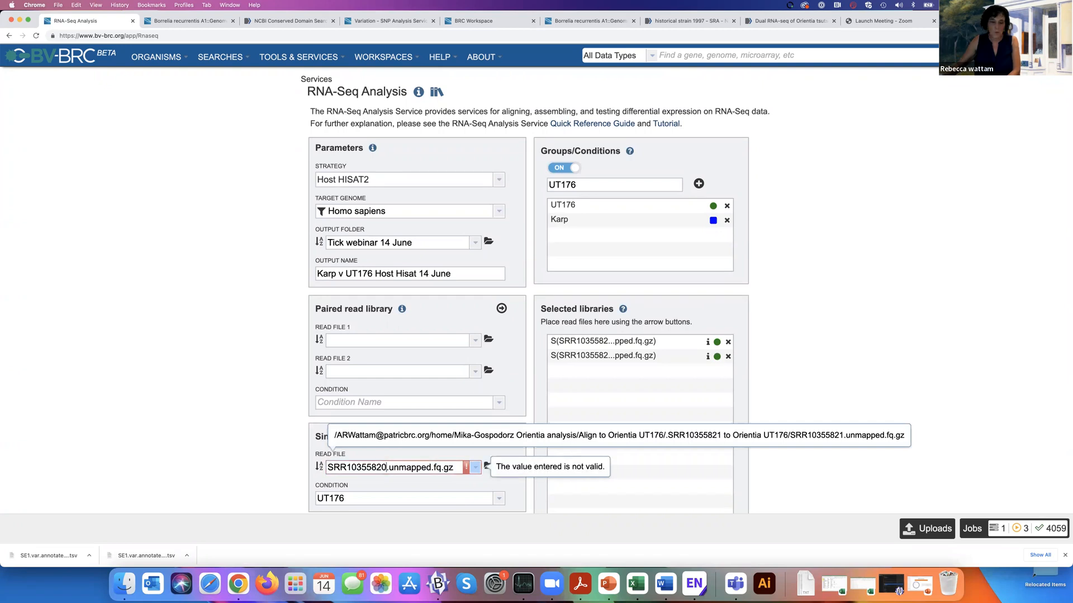
left_click(394, 491)
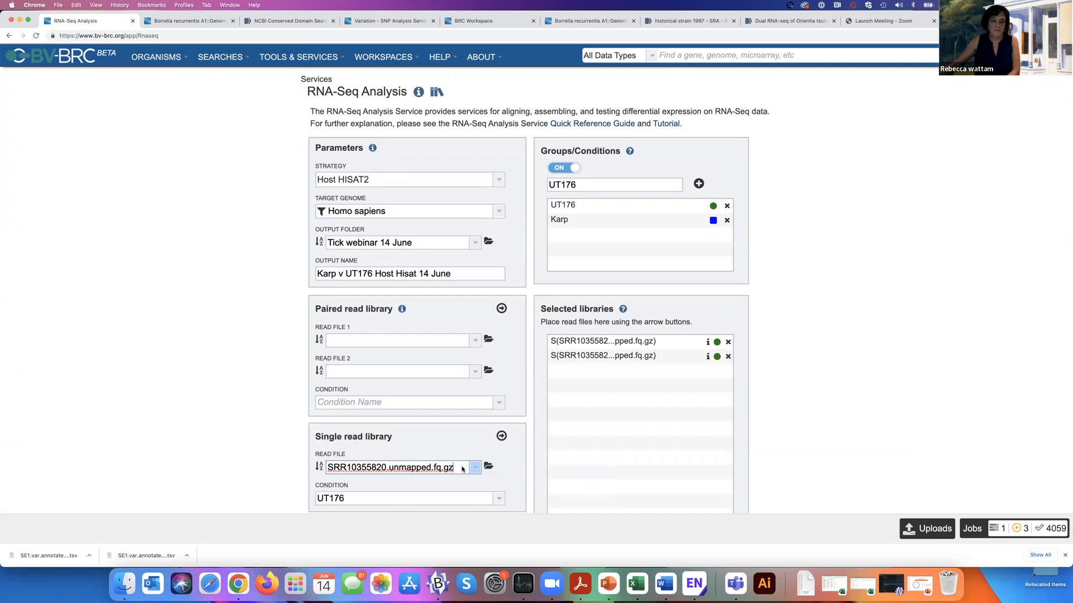
left_click(501, 436)
Step: Choose SRR10355819.unmapped.fq.gz as the single read file, change its condition to Karp, and add it to the selected libraries
left_click(386, 467)
key("BackSpace")
key("BackSpace")
type("19")
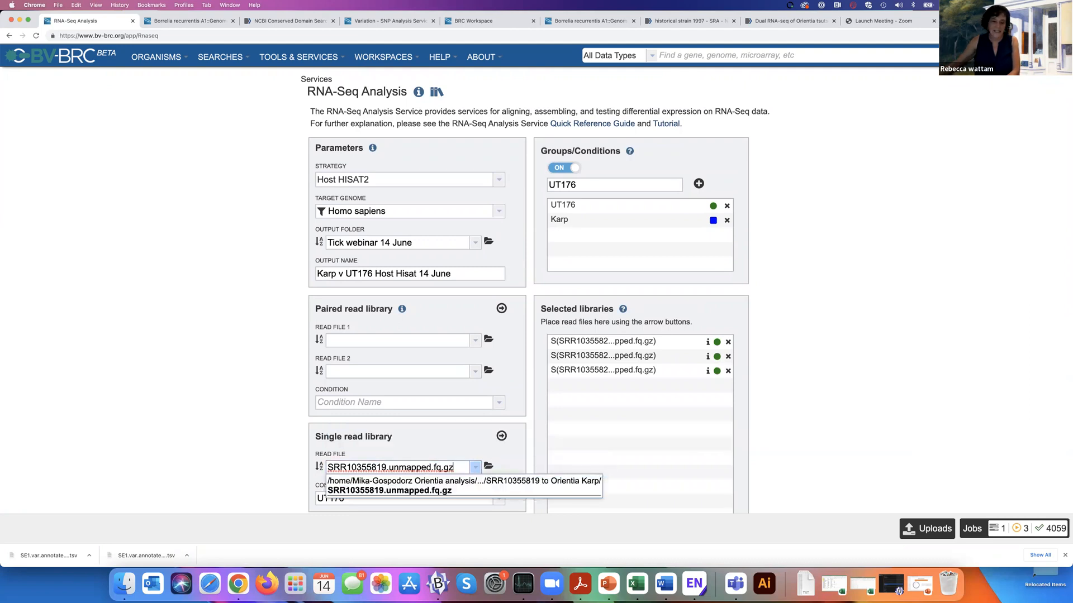
left_click(390, 491)
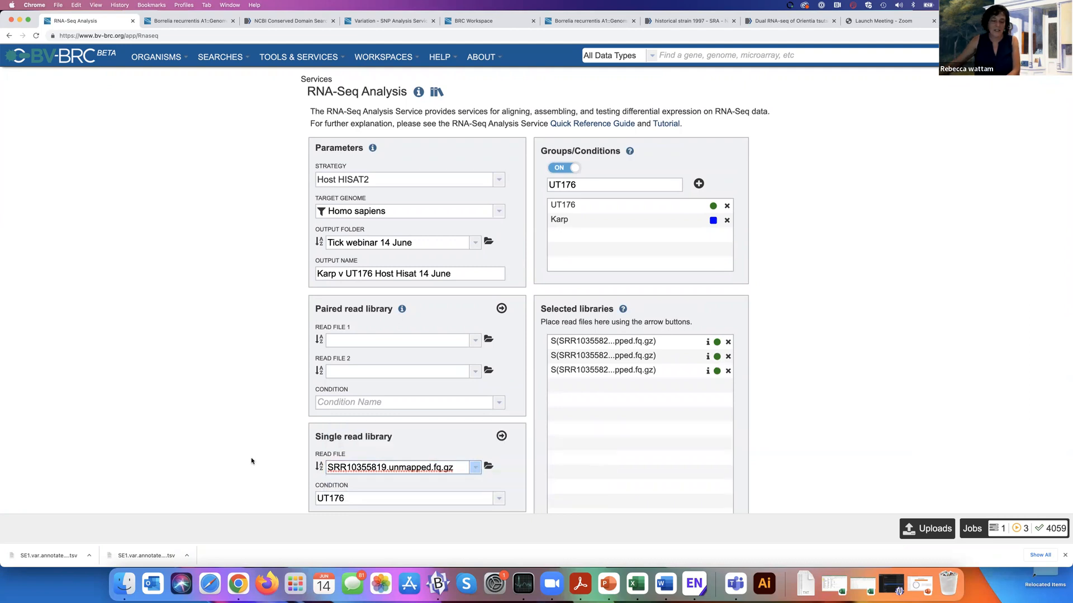
scroll(251, 460, "down", 3)
left_click(411, 425)
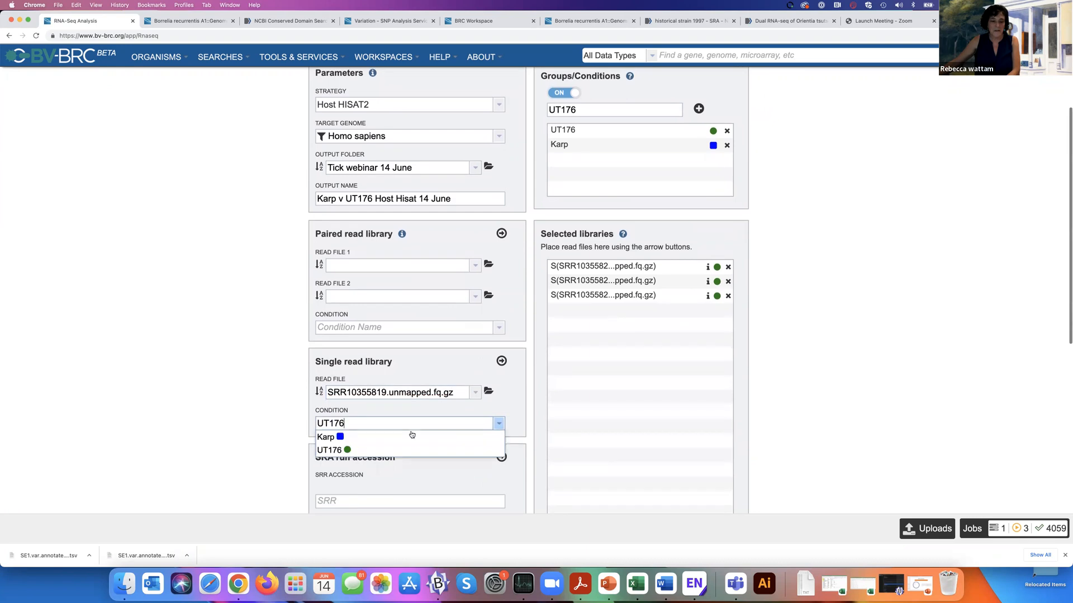
left_click(338, 437)
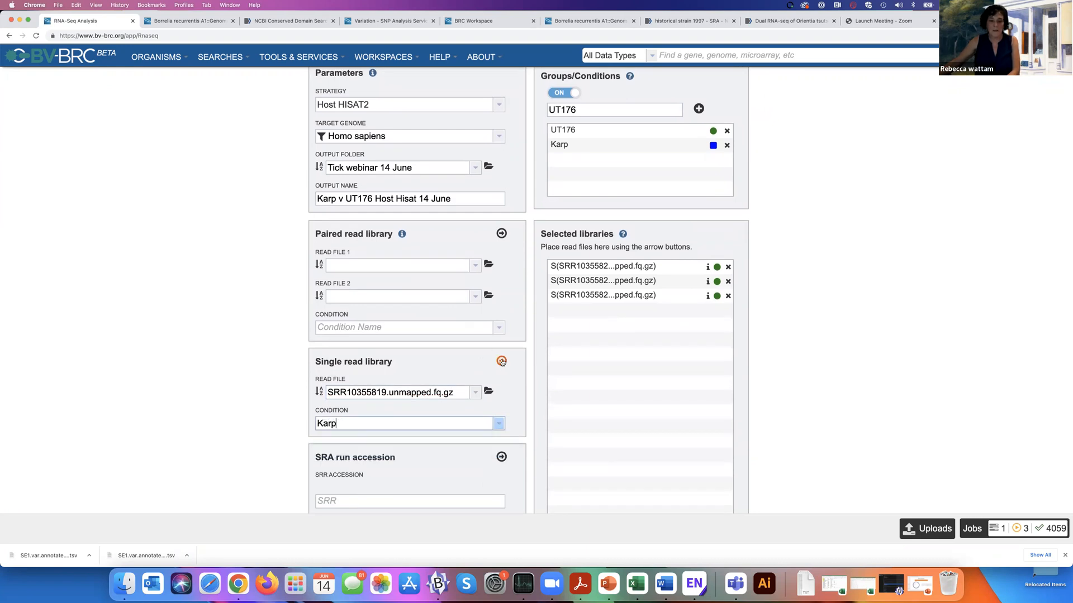
left_click(501, 362)
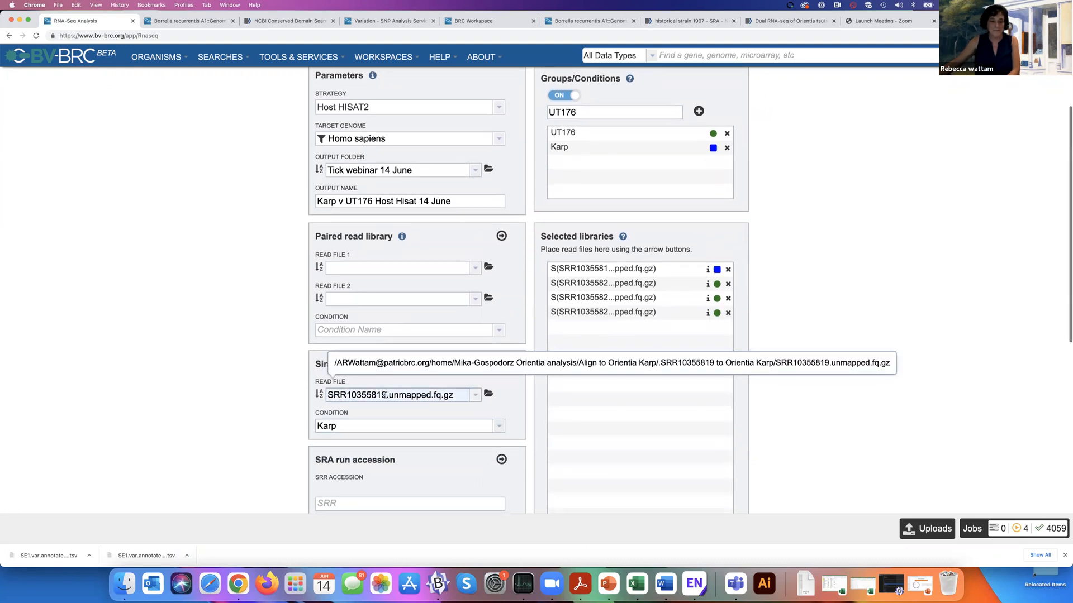
Step: Choose SRR10355818.unmapped.fq.gz as the single read file and add it to the selected libraries under Karp
left_click(386, 394)
key("BackSpace")
type("8")
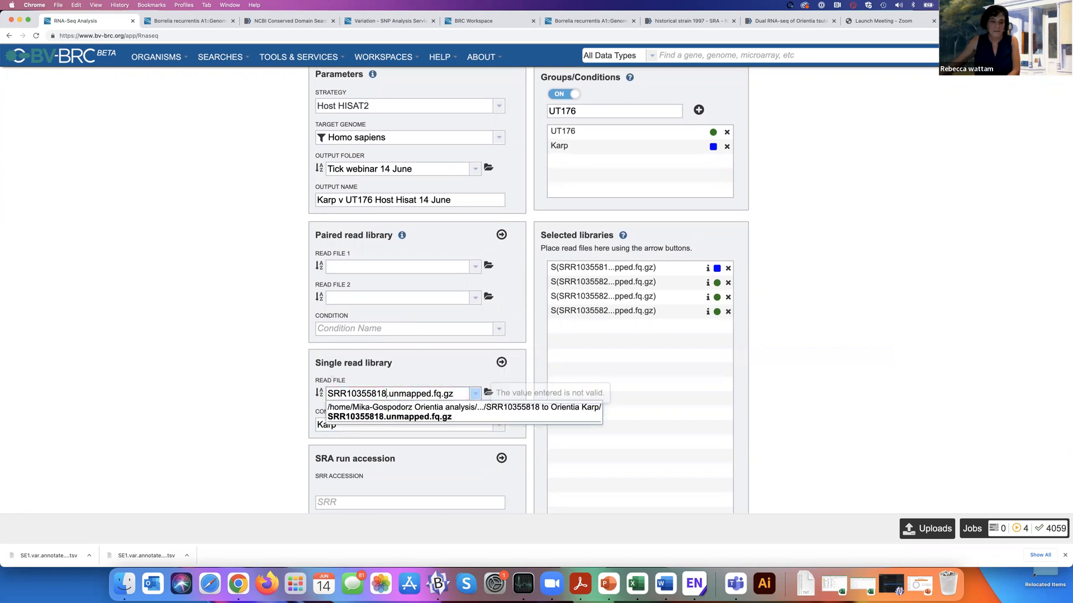
left_click(399, 417)
scroll(399, 418, "up", 1)
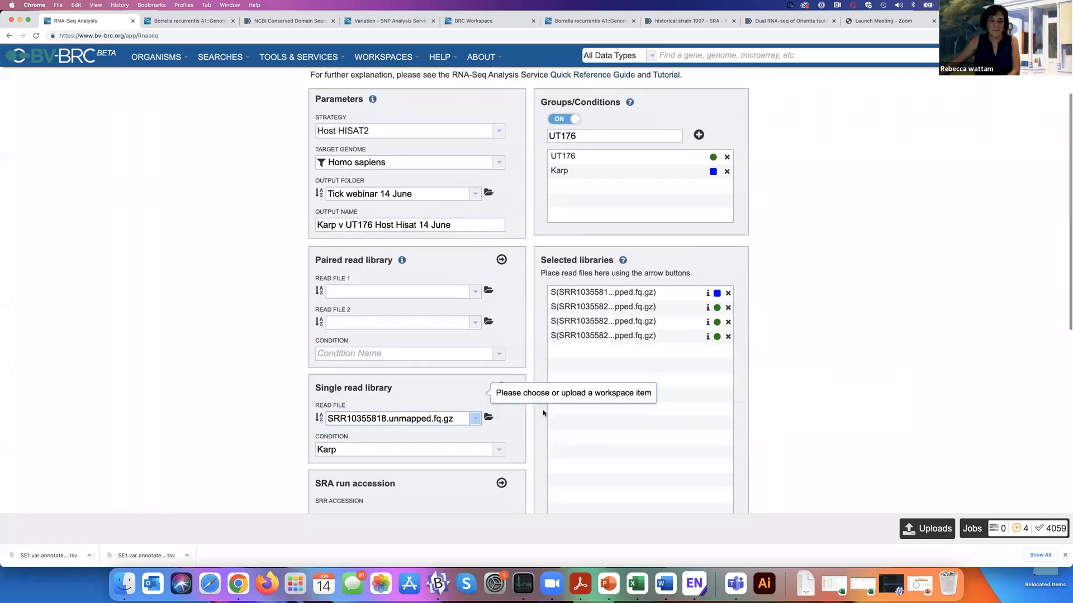
left_click(906, 384)
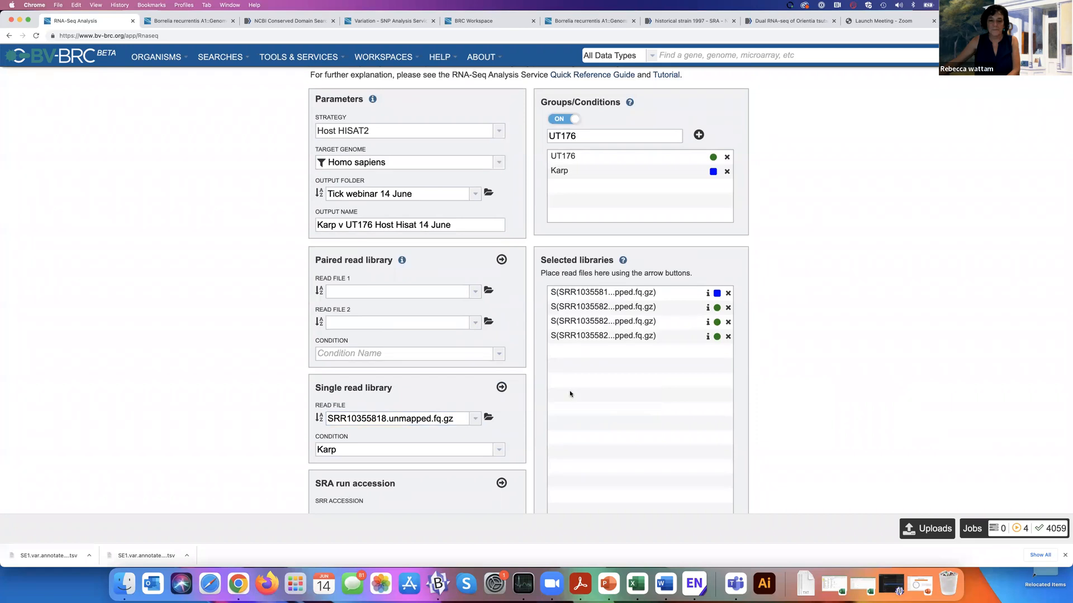
left_click(502, 387)
Step: Choose SRR10355817.unmapped.fq.gz as the single read file and add it to the selected libraries under Karp
left_click(385, 418)
key("BackSpace")
type("7")
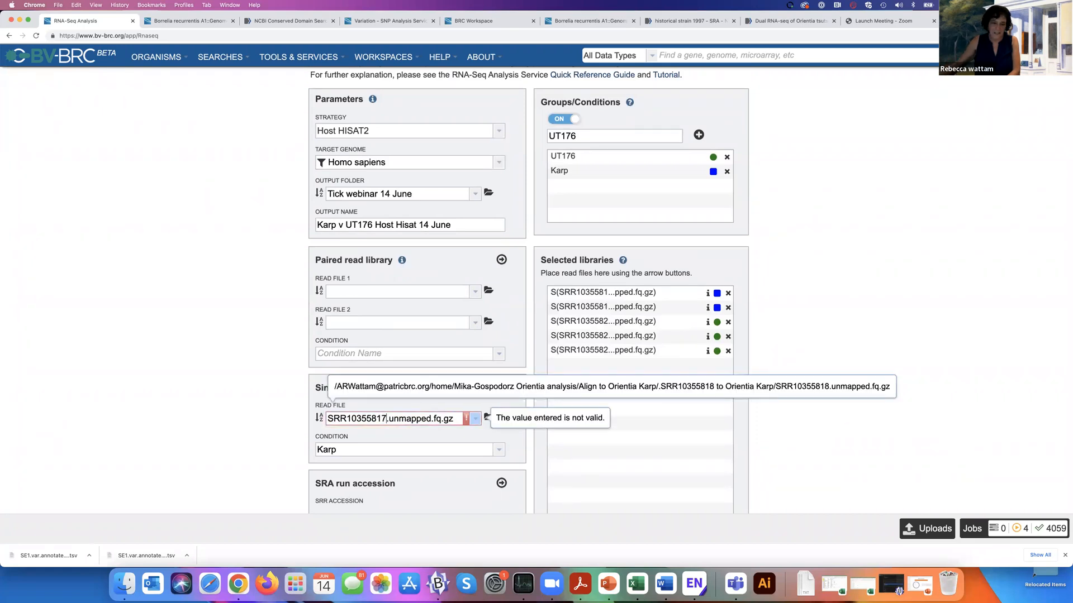
left_click(388, 438)
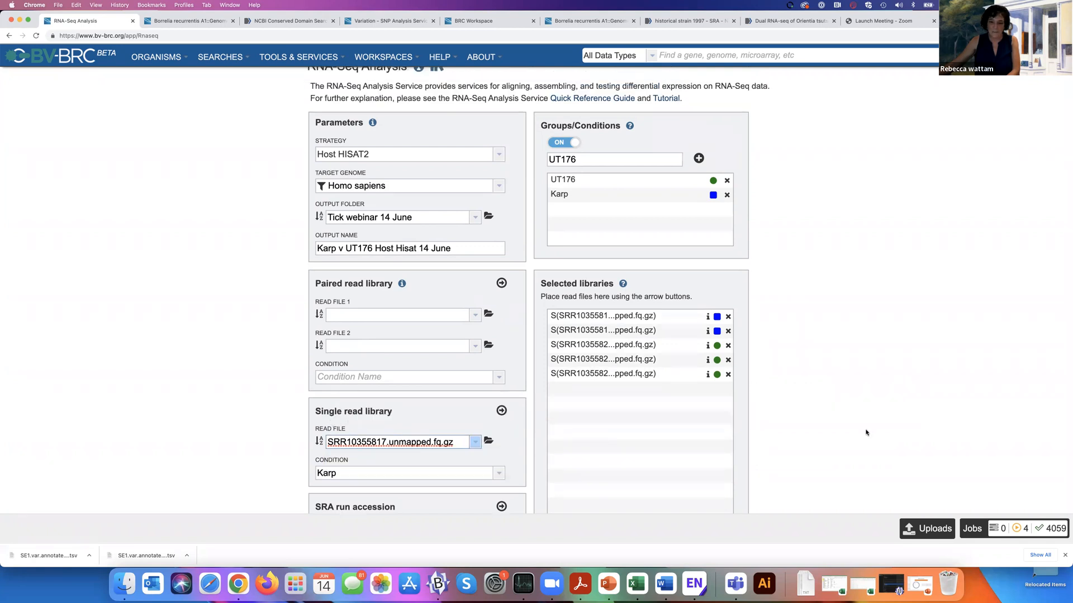
left_click(501, 411)
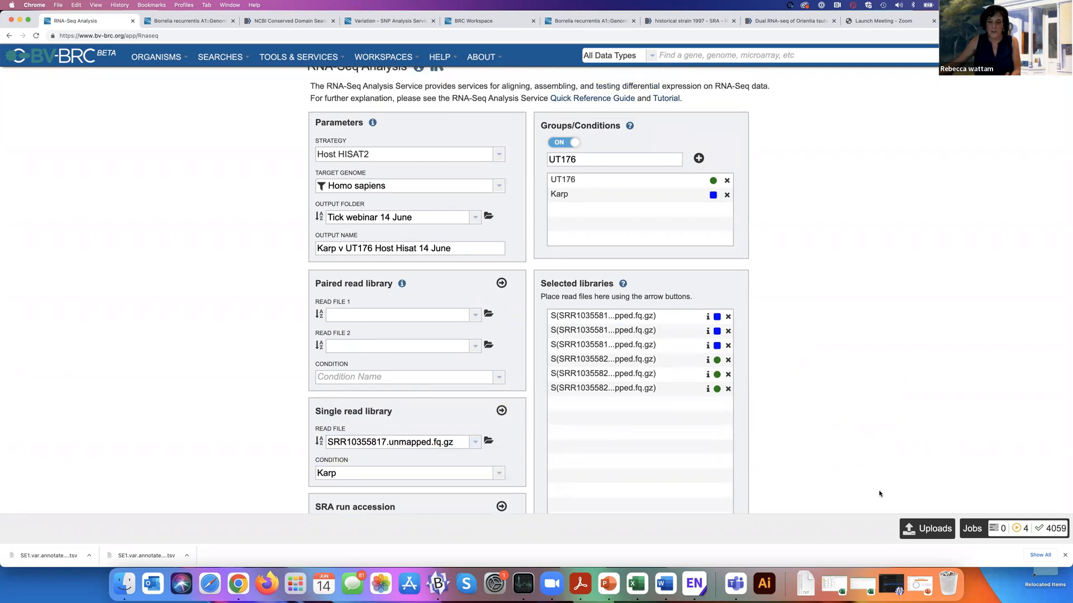
Step: Add a contrast with UT176 as condition 1 and Karp as condition 2, and submit the Host HISAT2 job
scroll(821, 383, "down", 10)
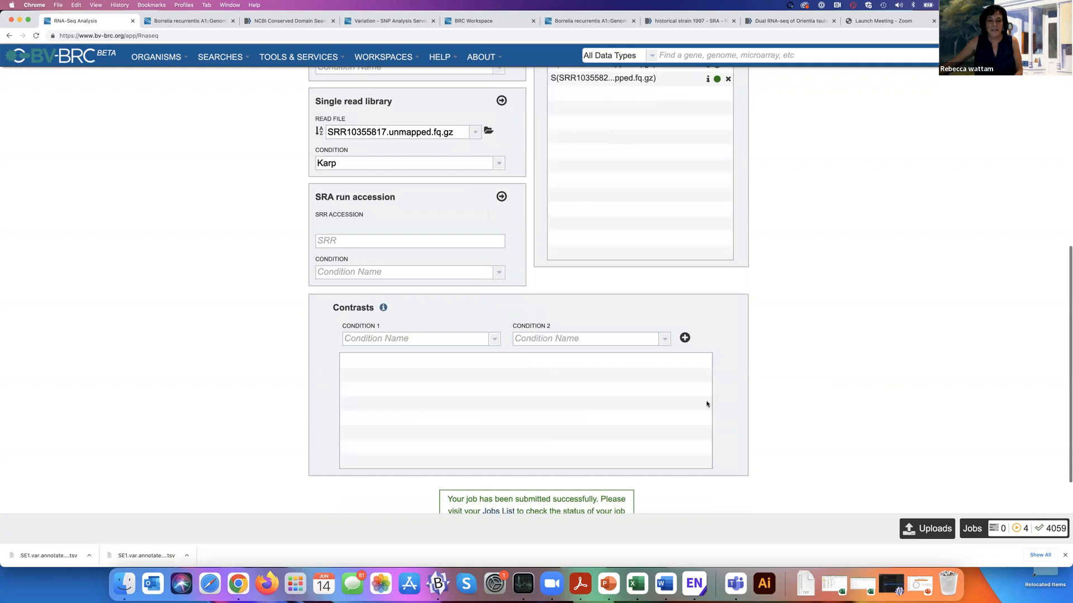
left_click(494, 282)
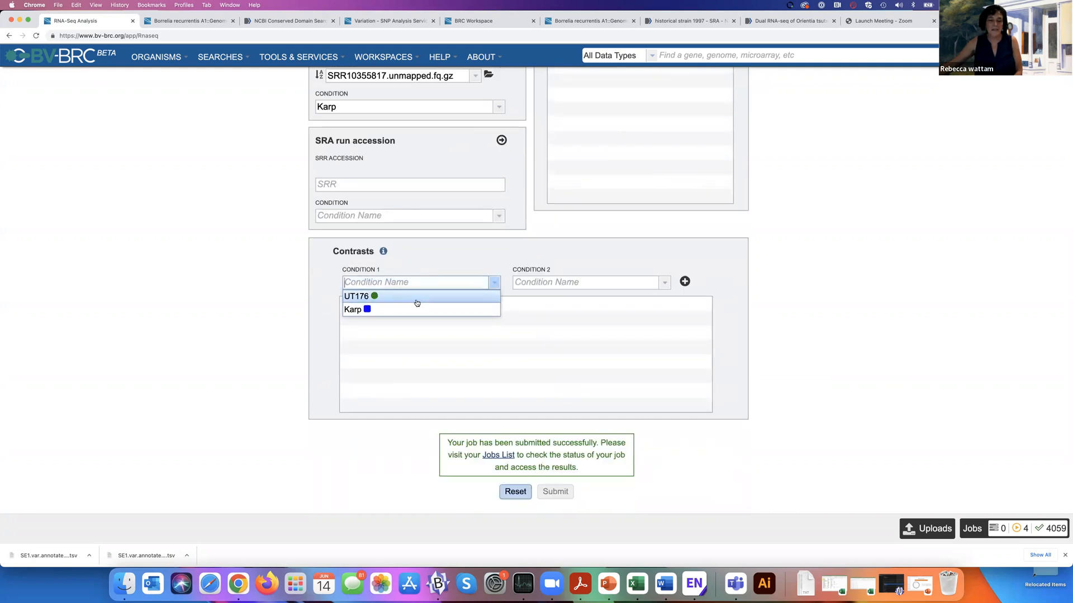
left_click(417, 303)
left_click(664, 282)
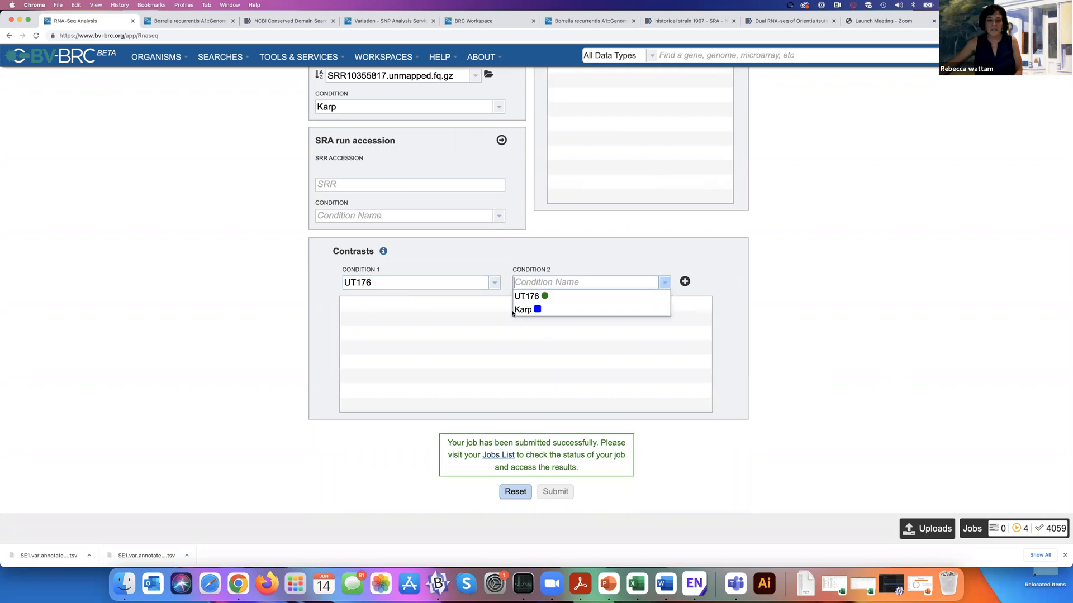
left_click(521, 311)
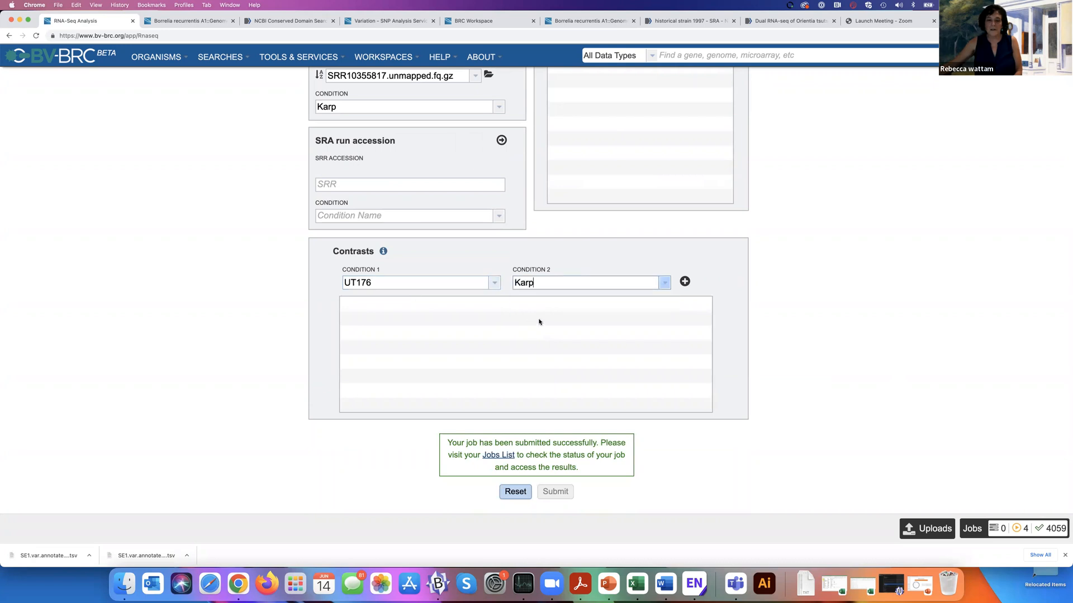
left_click(684, 281)
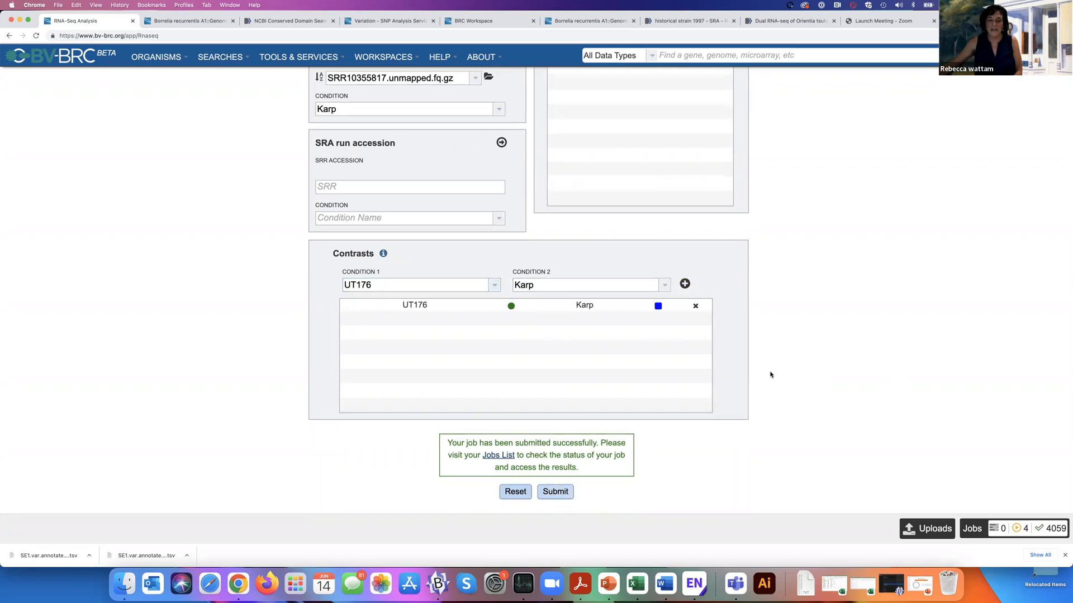
left_click(556, 495)
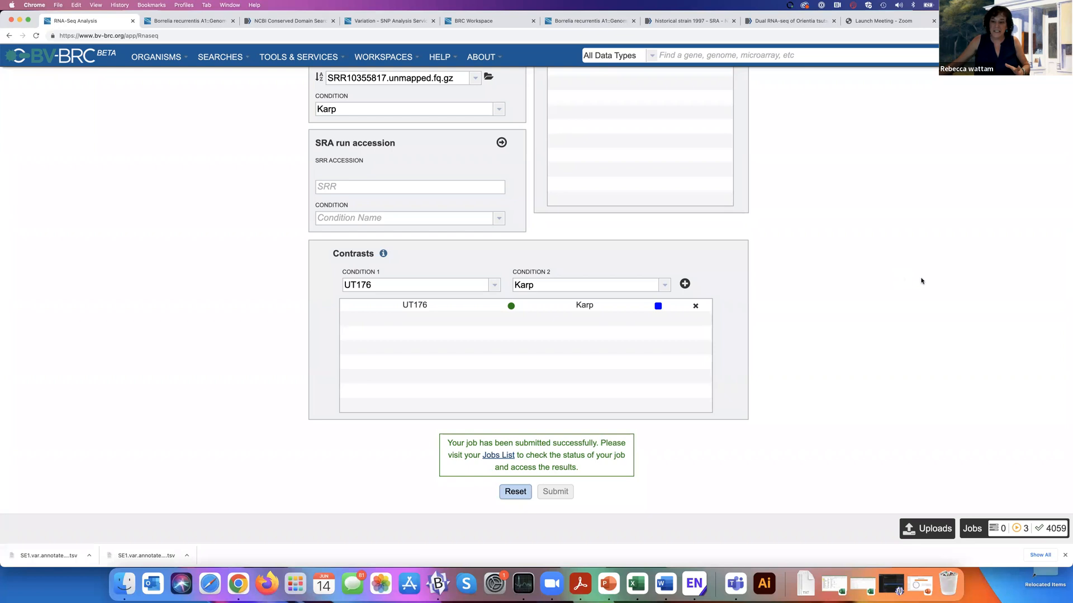
Step: Check the job status list, and open the BV-BRC Workshop folder in the public workspaces
scroll(921, 281, "up", 10)
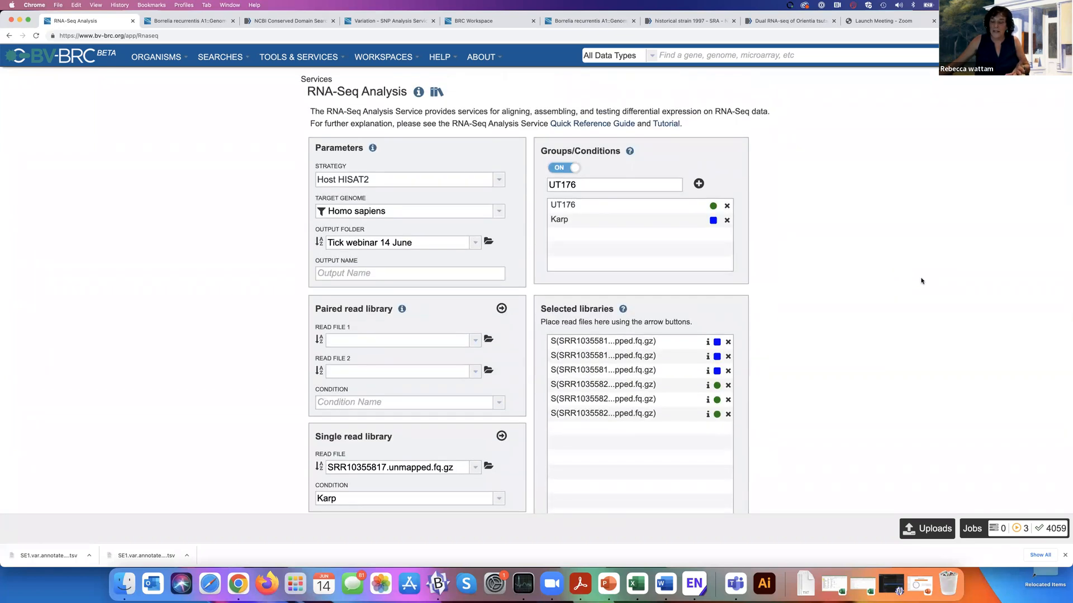
left_click(971, 530)
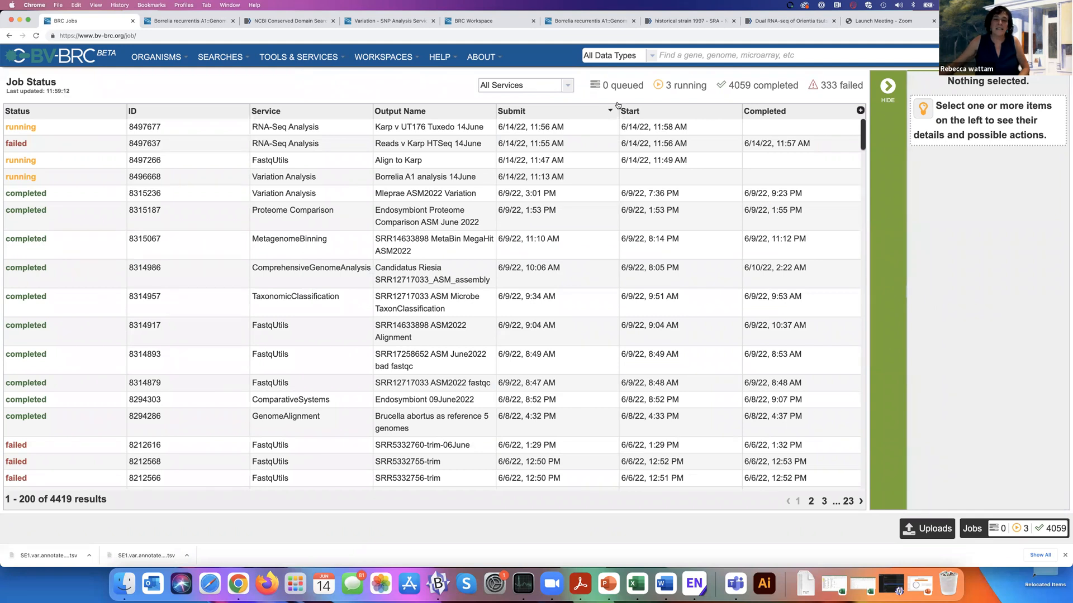
left_click(385, 61)
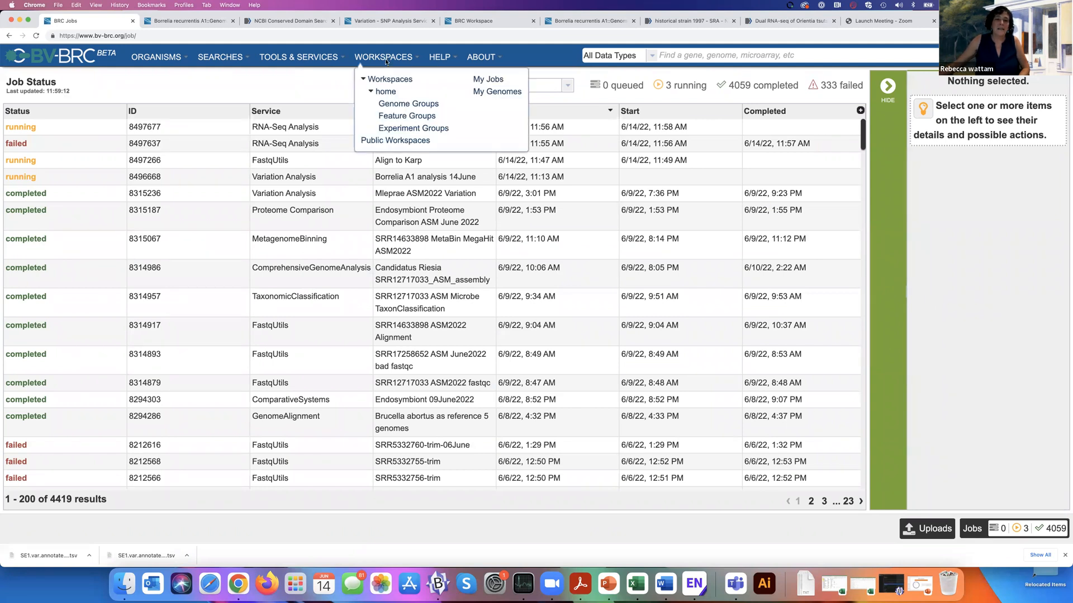
left_click(400, 144)
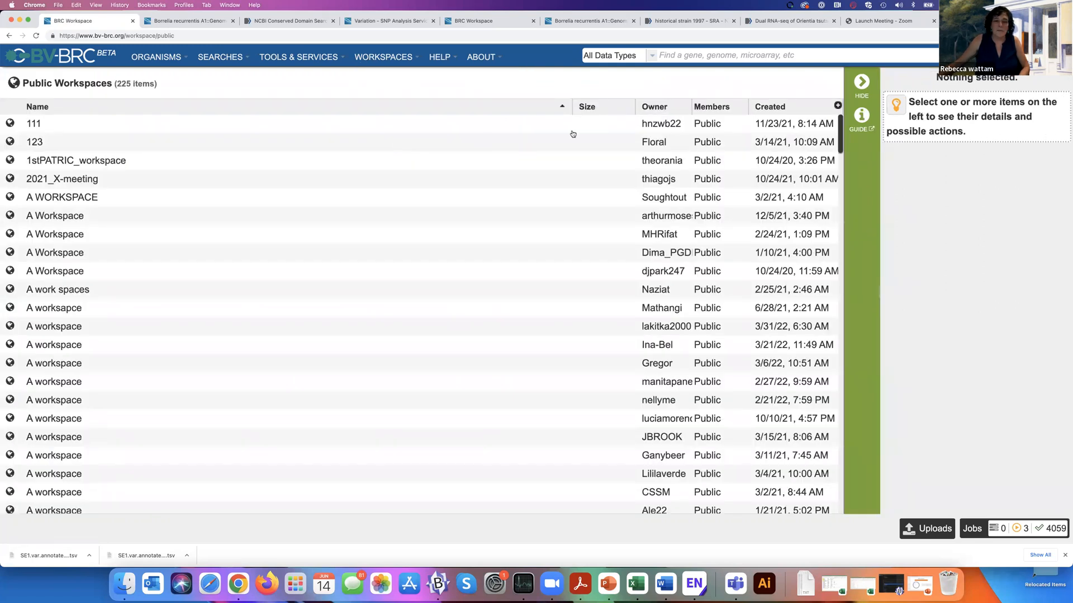
scroll(321, 267, "down", 5)
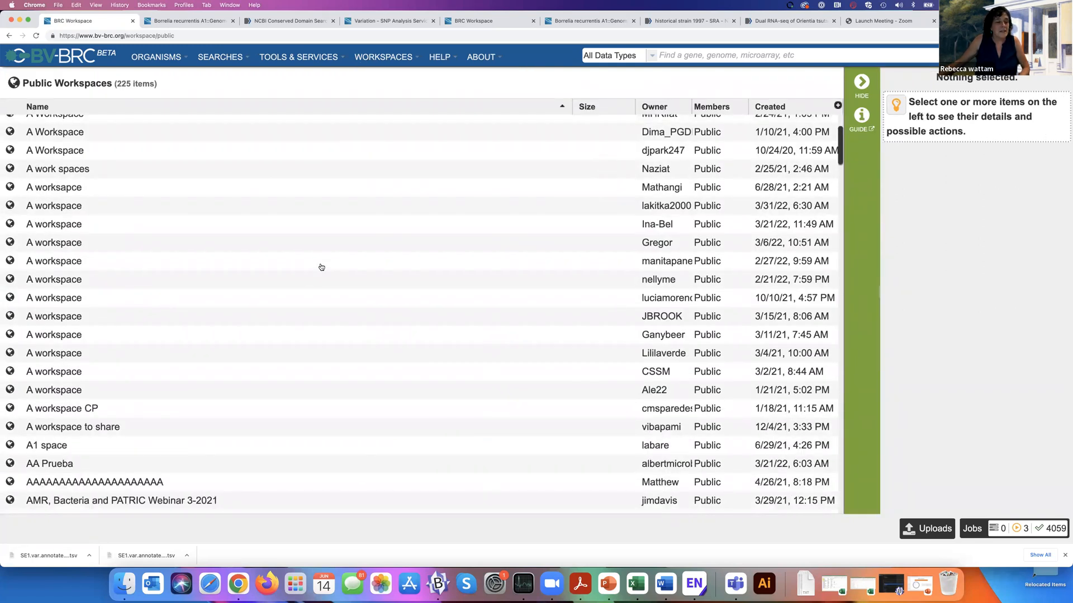
scroll(321, 267, "down", 3)
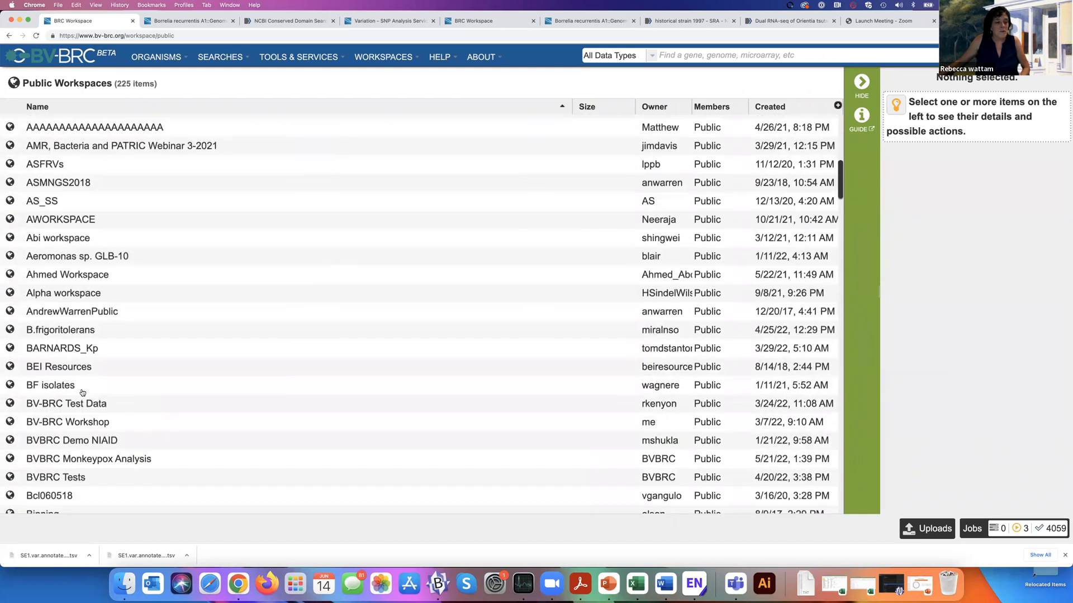
double_click(12, 423)
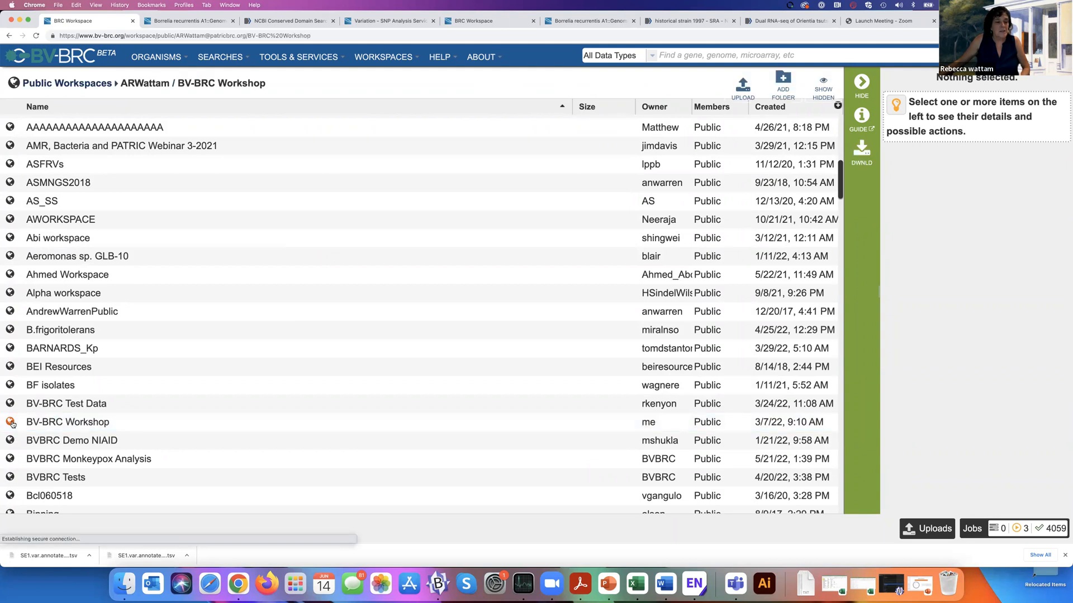
Step: Open the RNA-Seq analysis - Orientia folder inside Tick Webinars
scroll(125, 424, "down", 1)
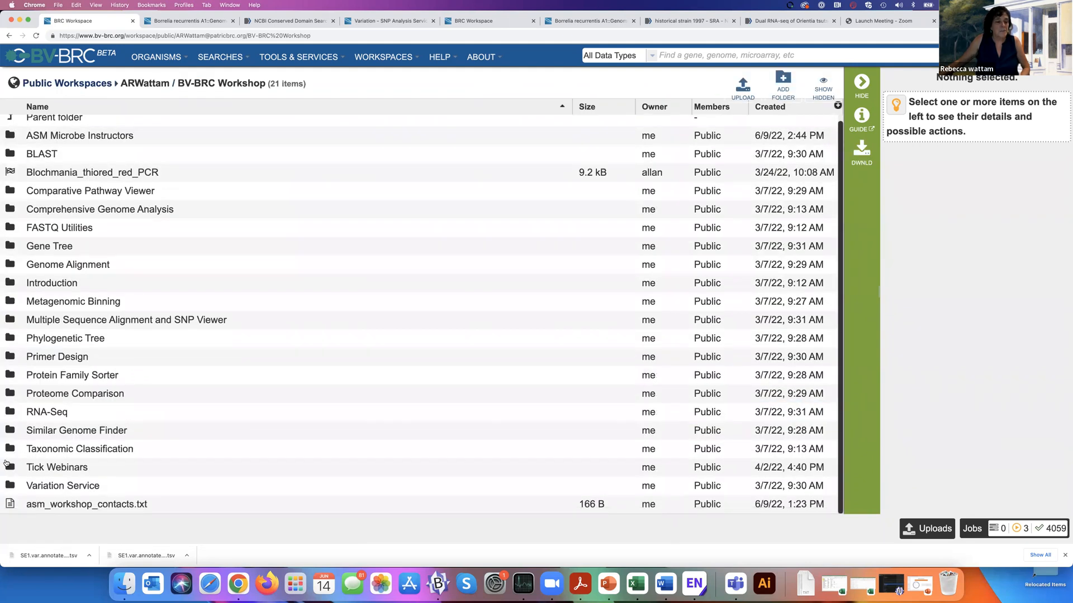
left_click(10, 471)
double_click(11, 470)
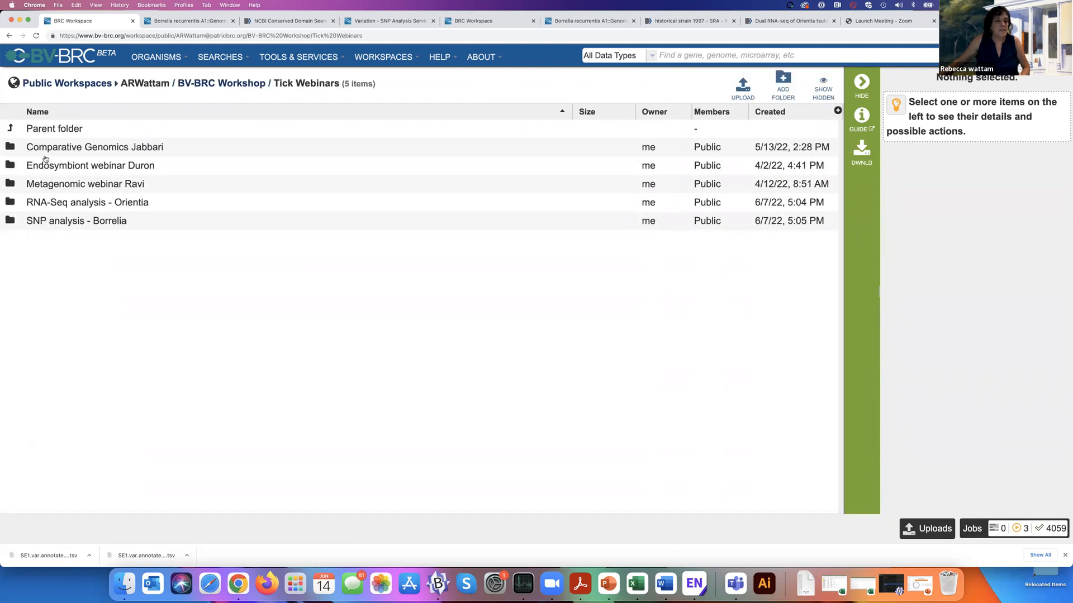
left_click(12, 203)
double_click(12, 204)
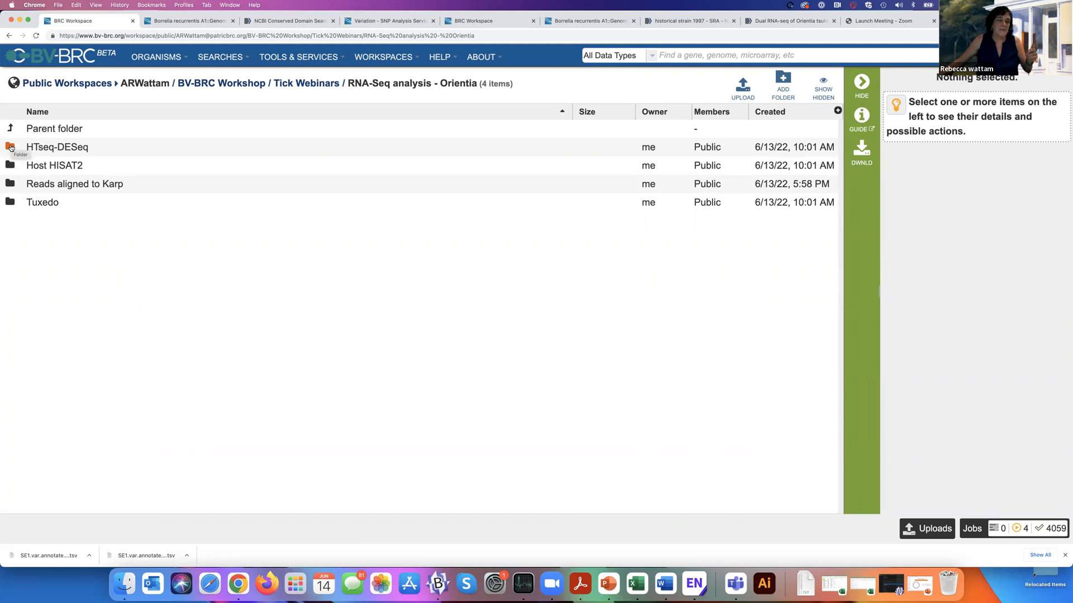
Step: Open the Orientia Karp HTSeq result in the HTseq-DESeq folder and view its differential expression experiment
double_click(10, 147)
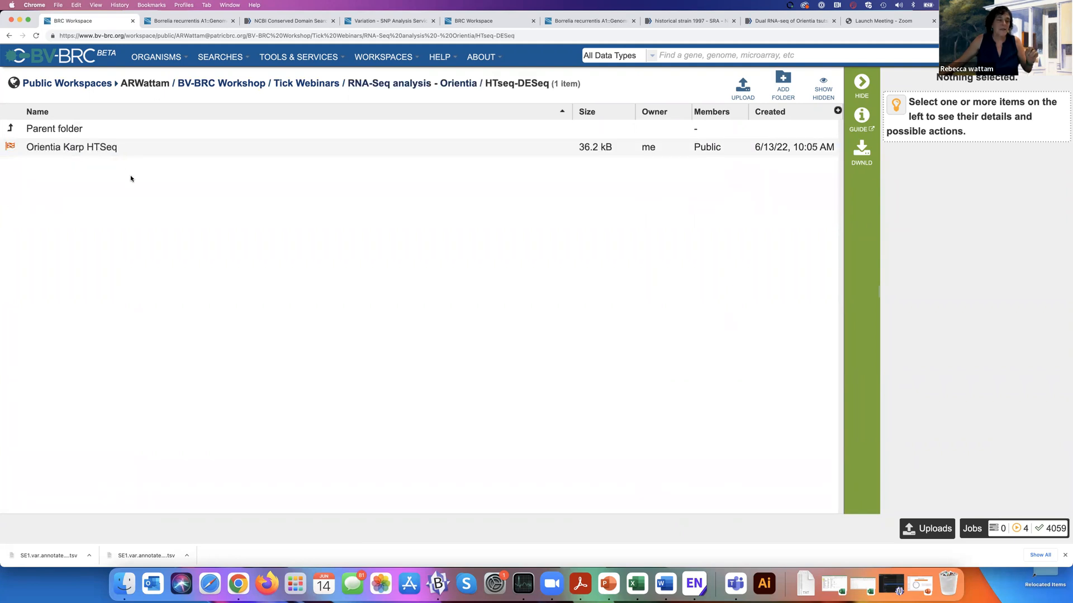
double_click(11, 148)
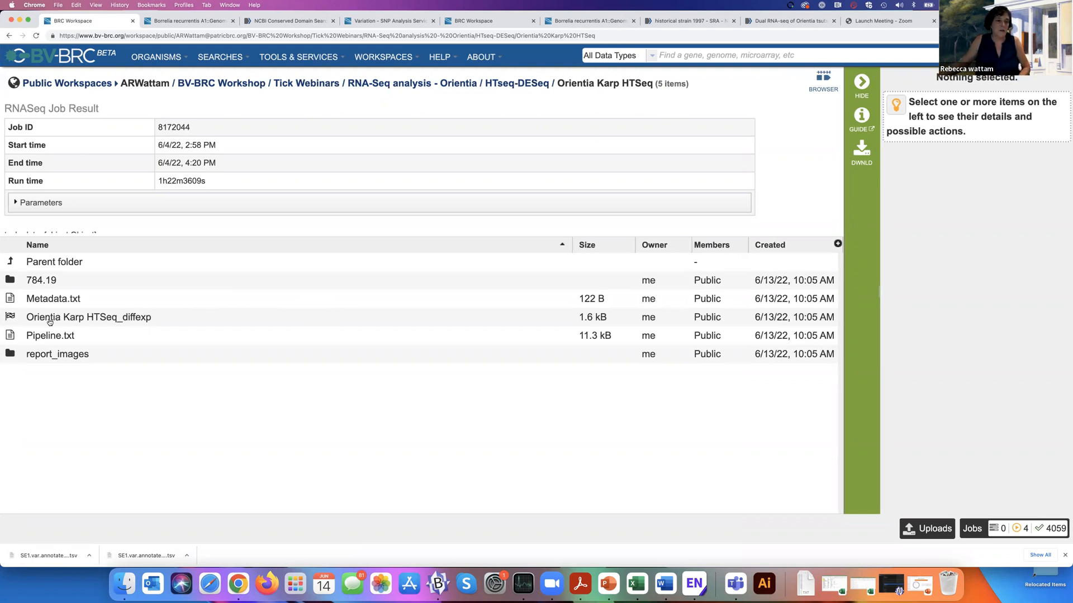
double_click(12, 318)
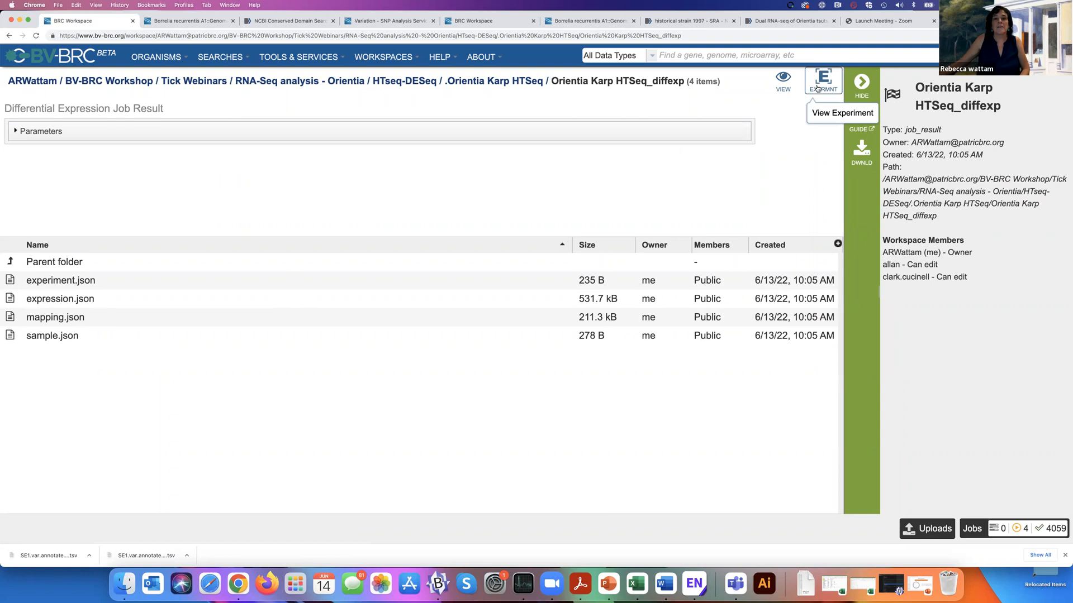
left_click(817, 88)
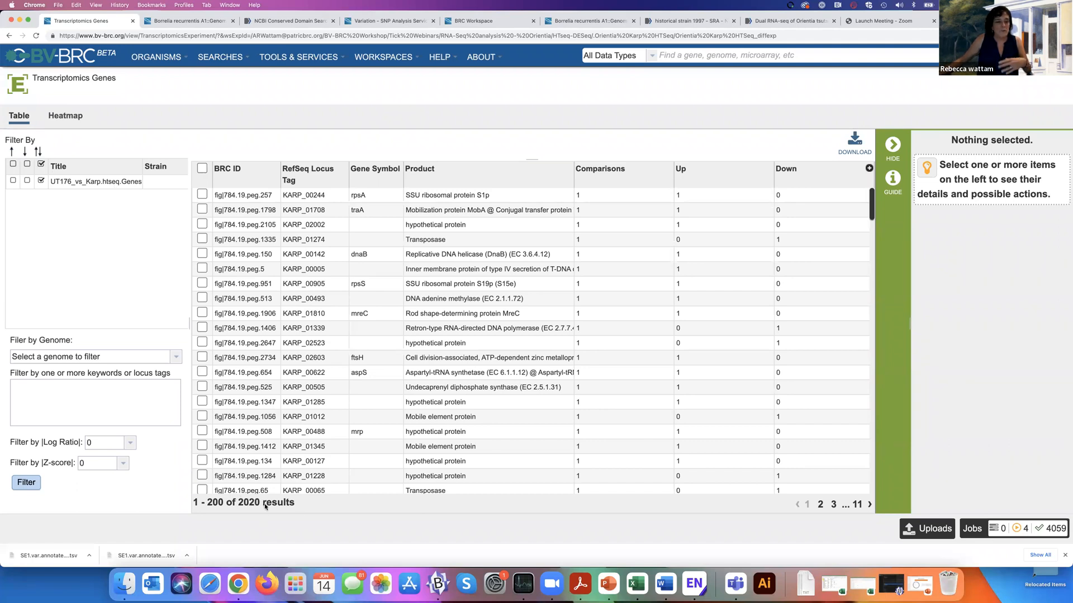
Step: Filter the transcriptomics genes by an absolute log ratio of 2 and sort them by product in ascending order
left_click(129, 444)
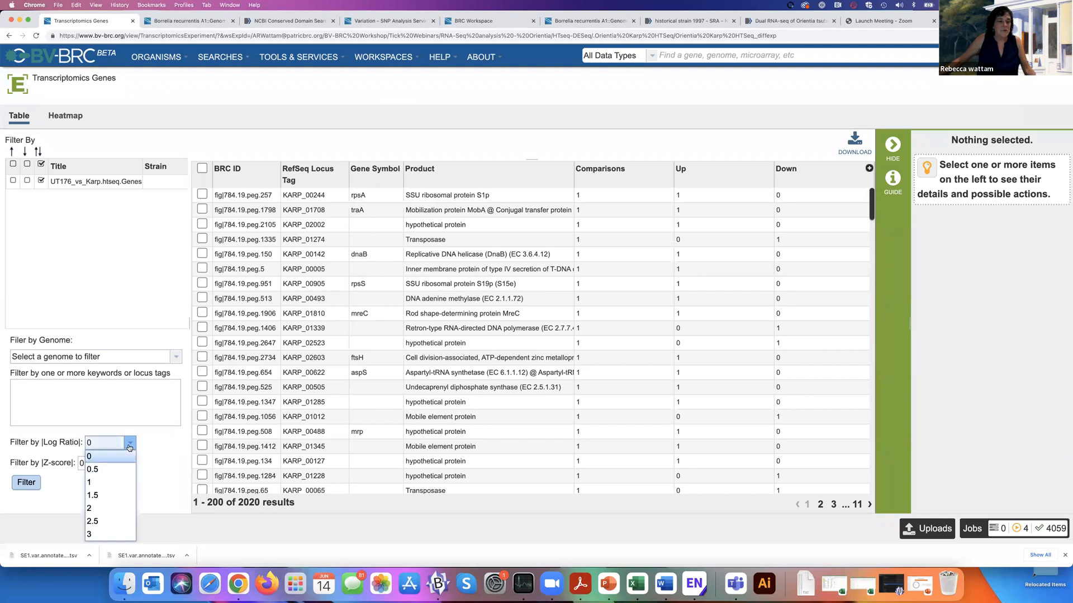
left_click(93, 509)
left_click(27, 484)
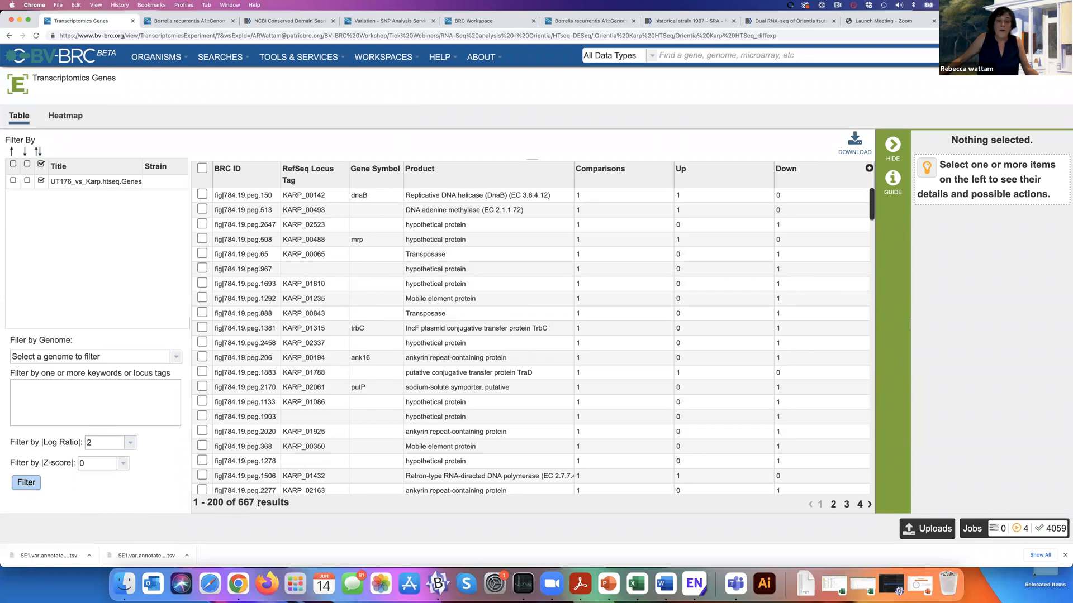
left_click(452, 179)
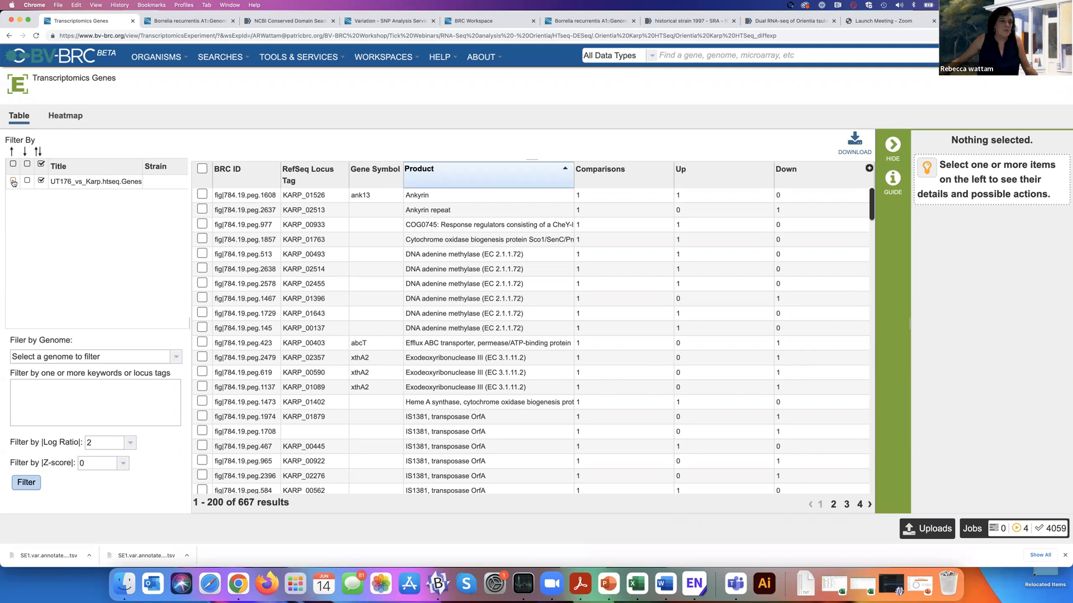
Step: Restrict the UT176_vs_Karp comparison to up-regulated genes and examine individual genes in the heatmap
left_click(14, 183)
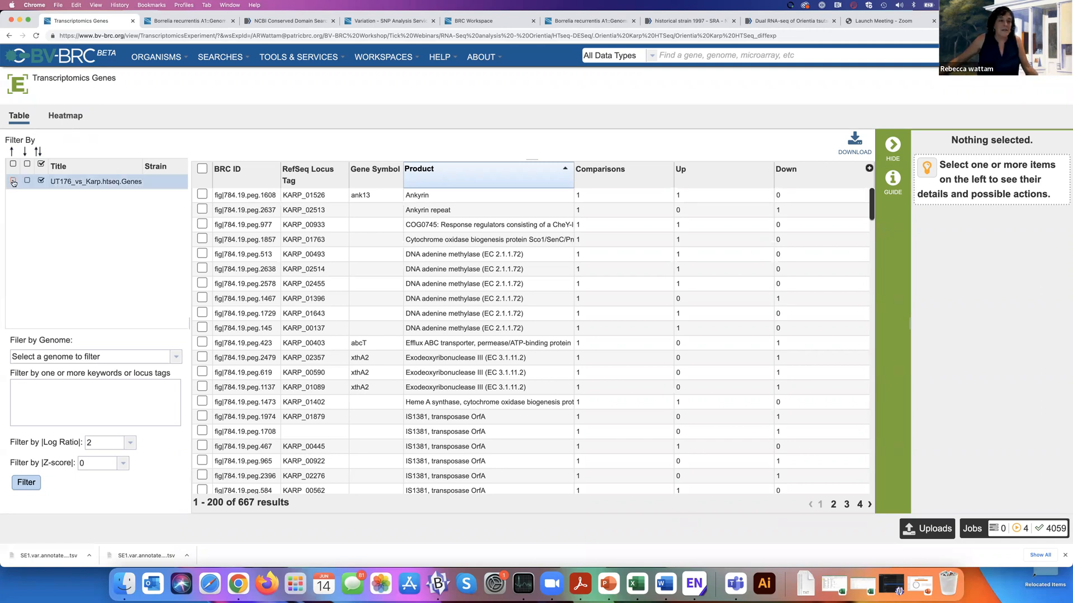
left_click(65, 117)
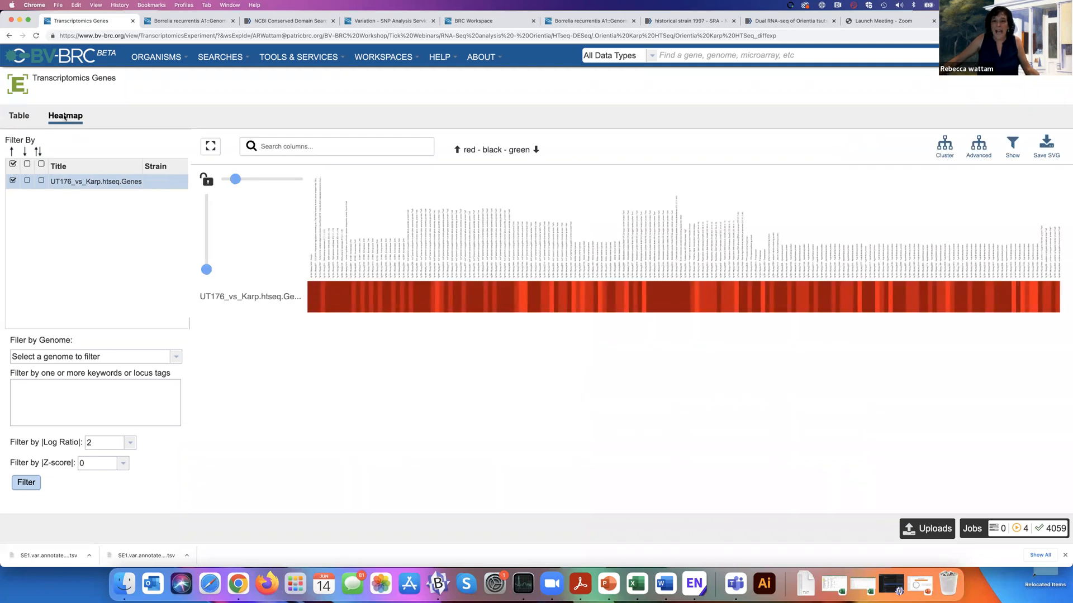
mouse_move(435, 307)
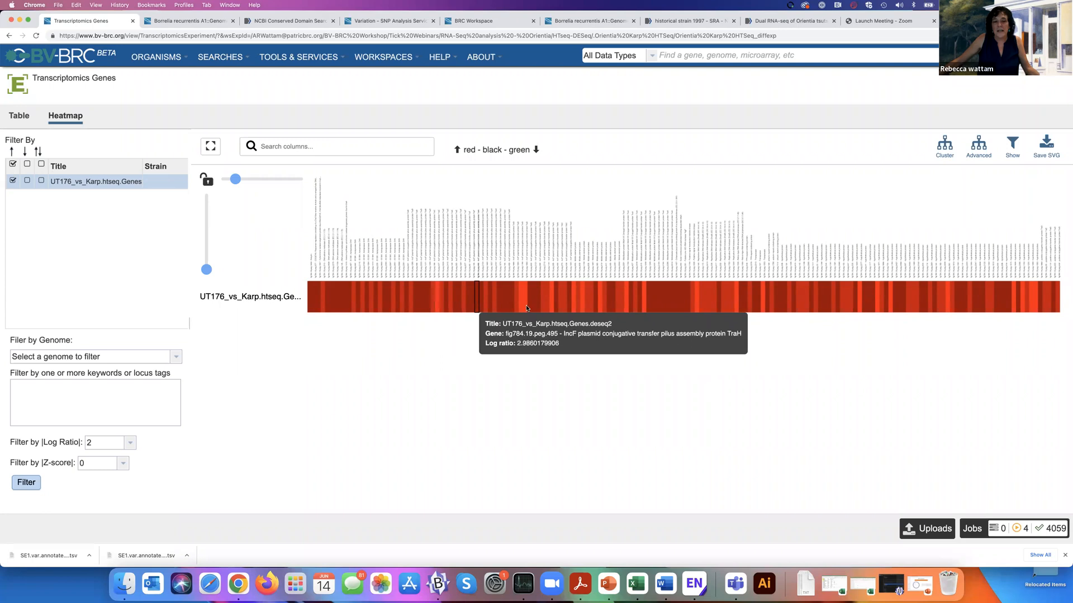
mouse_move(314, 309)
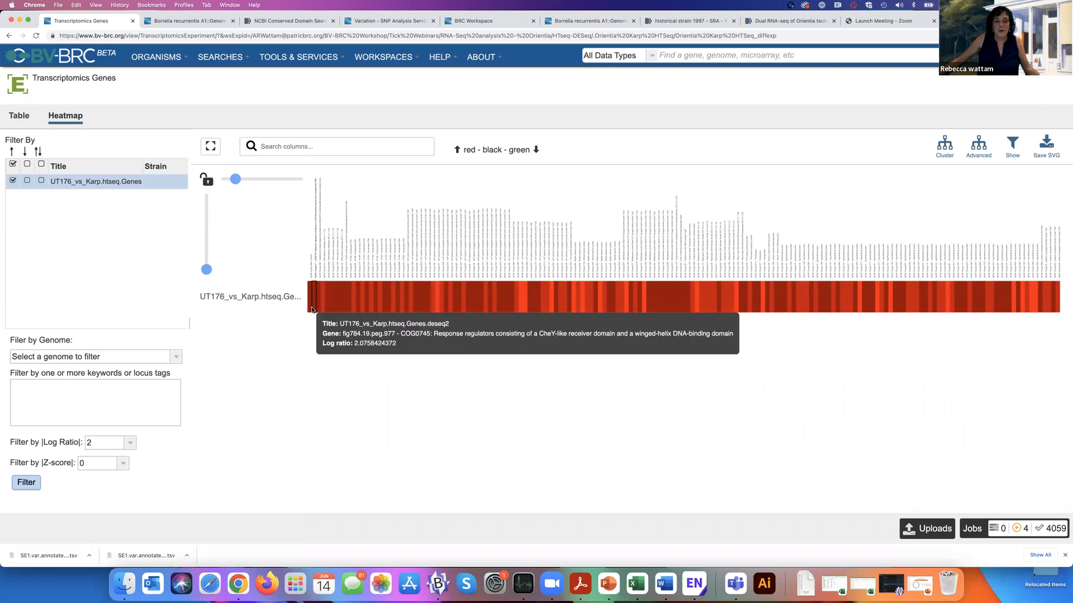
Step: Select a block of genes near the start of the heatmap and show them as a feature list
left_click_drag(311, 309, 378, 312)
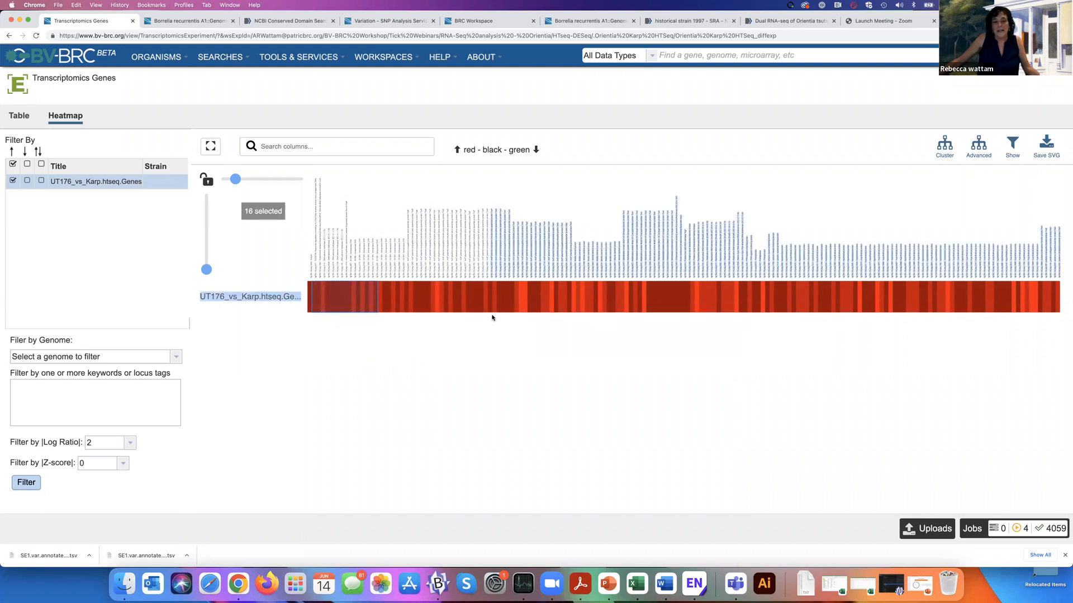
left_click_drag(324, 286, 414, 311)
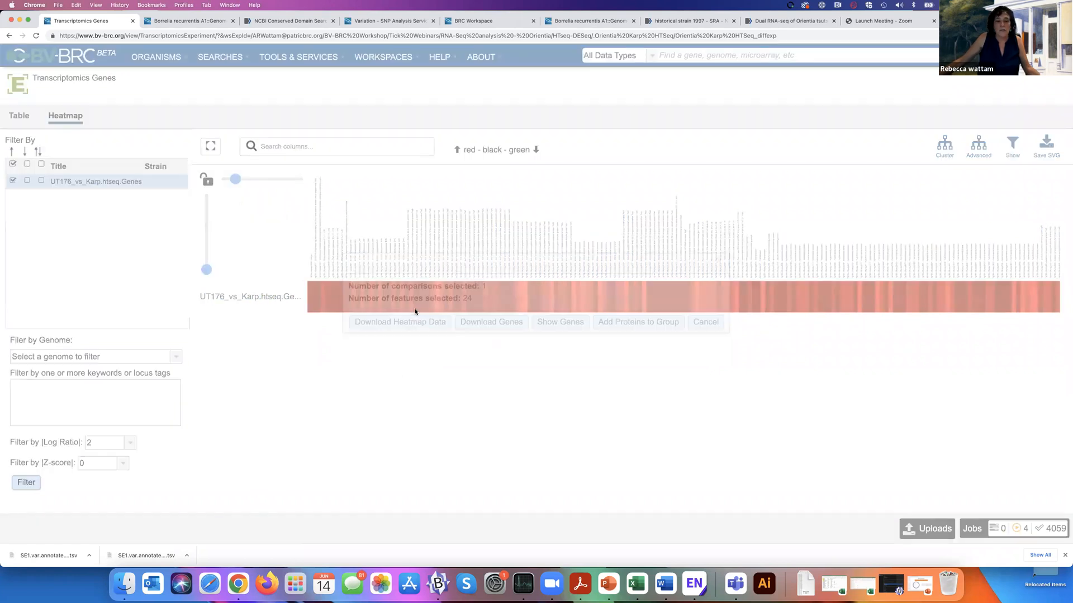
left_click(560, 322)
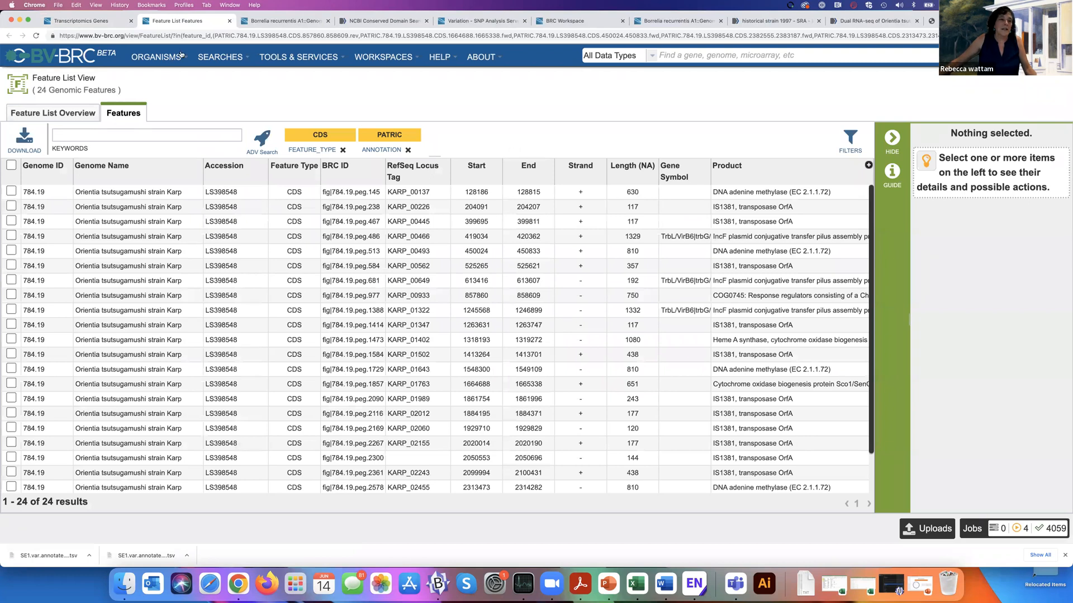
Step: Return to the Orientia Karp HTSeq job folder and view Normalized_Top_50_Differentially_Expressed_Genes.svg from report_images
left_click(94, 21)
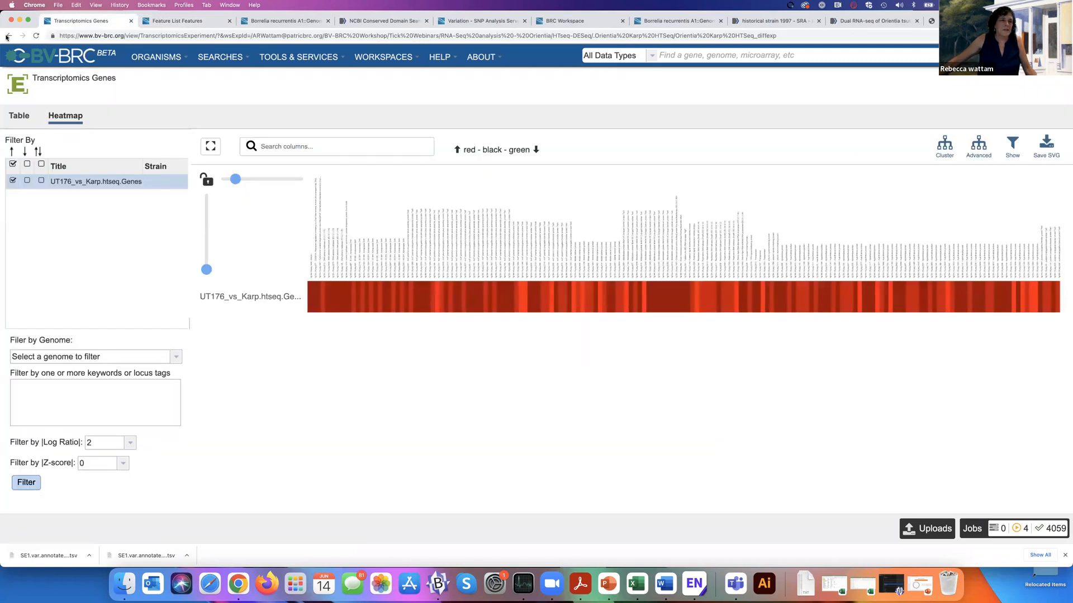
left_click(9, 35)
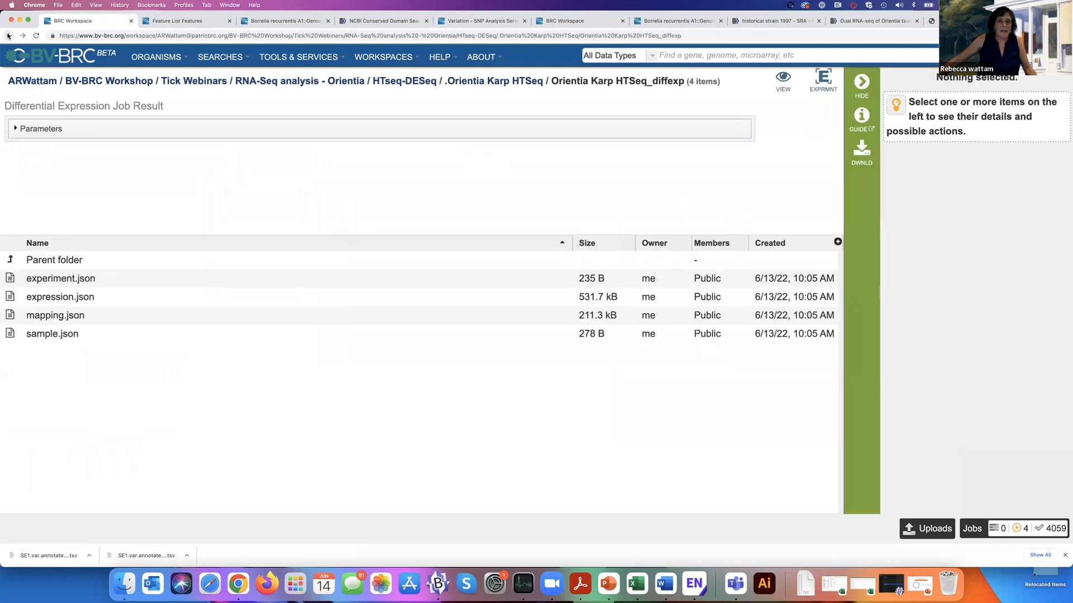
left_click(521, 81)
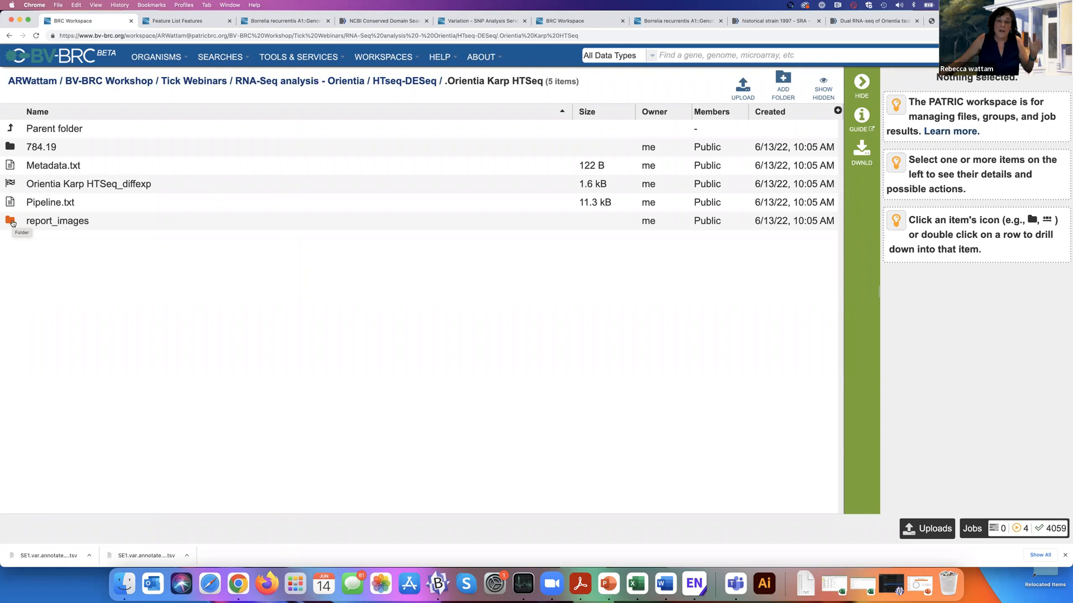
left_click(11, 221)
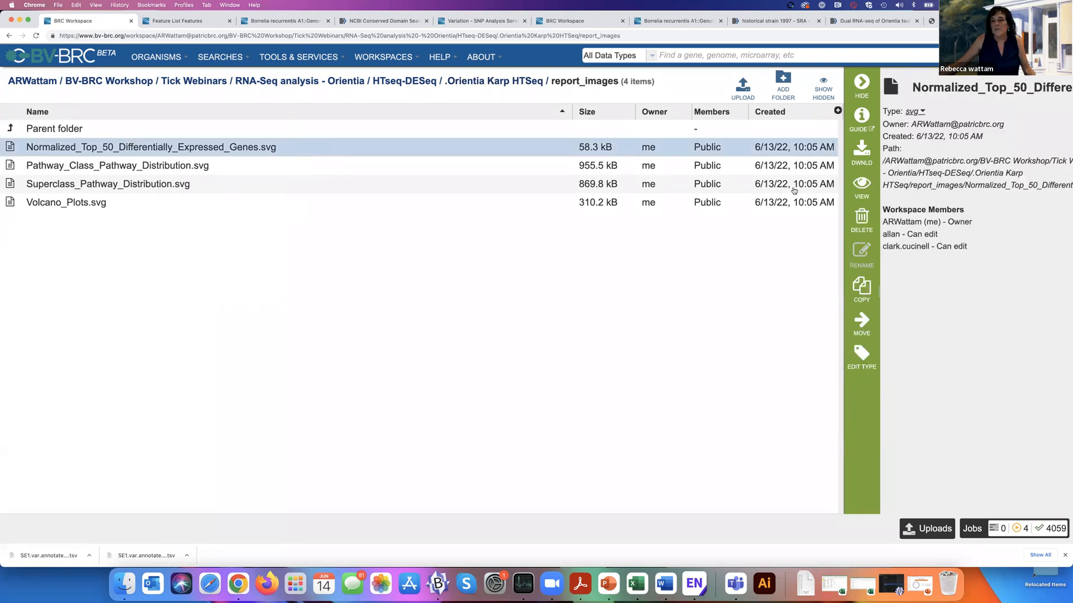
left_click(861, 186)
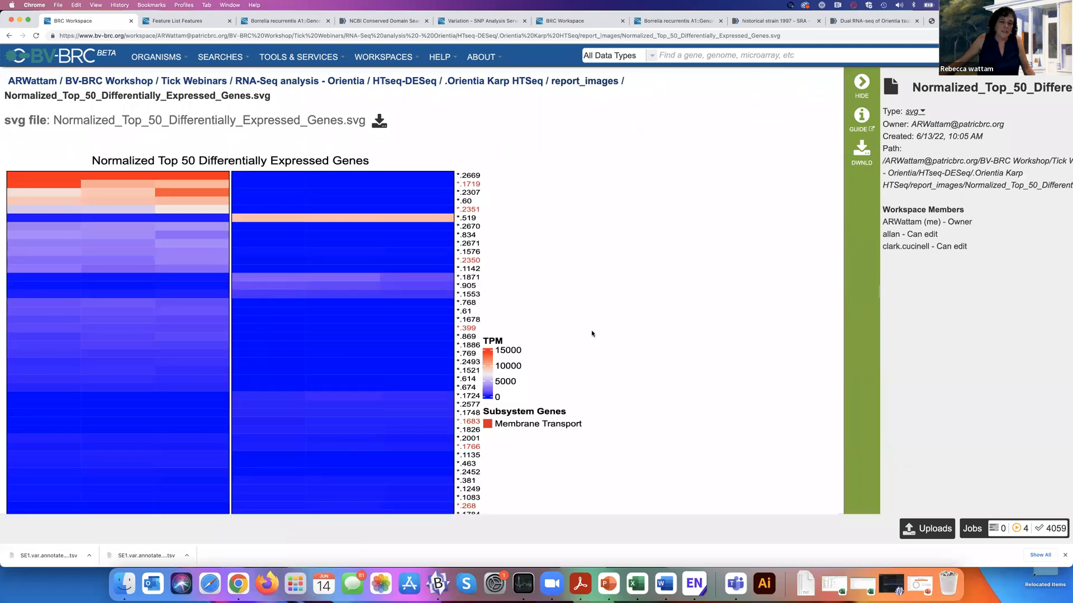
Step: Examine the full top 50 genes heatmap, and view all violin plots in Pathway_Class_Pathway_Distribution.svg from report_images
scroll(599, 337, "down", 5)
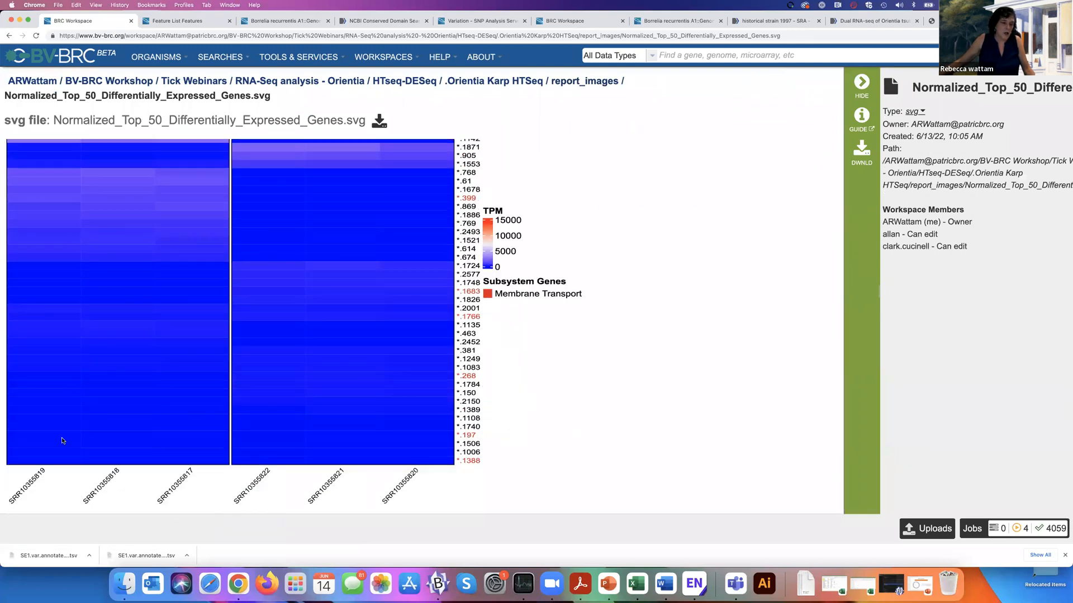
scroll(614, 373, "up", 3)
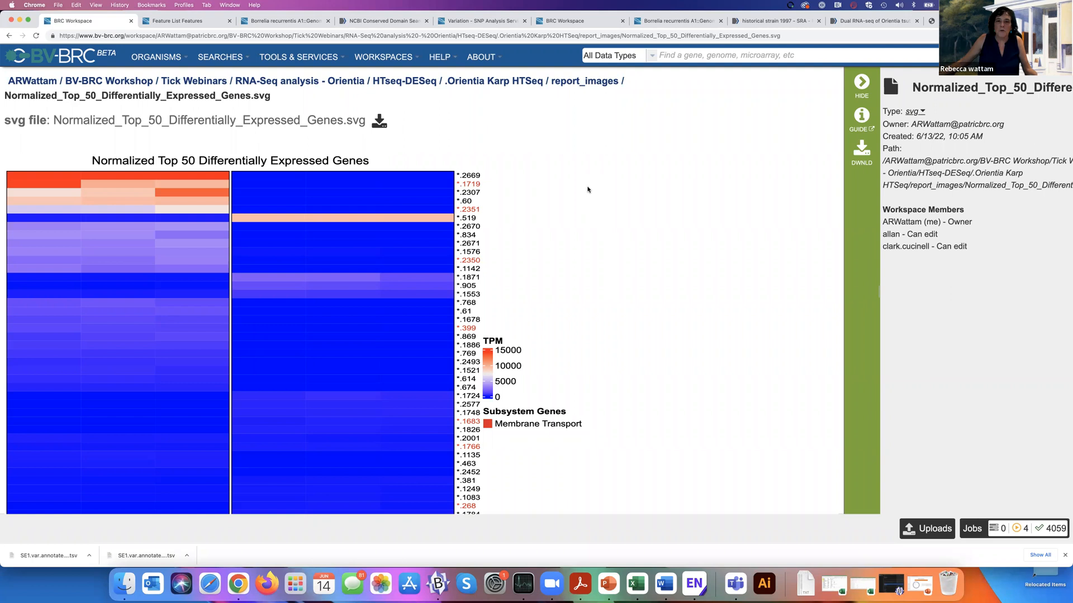
left_click(593, 84)
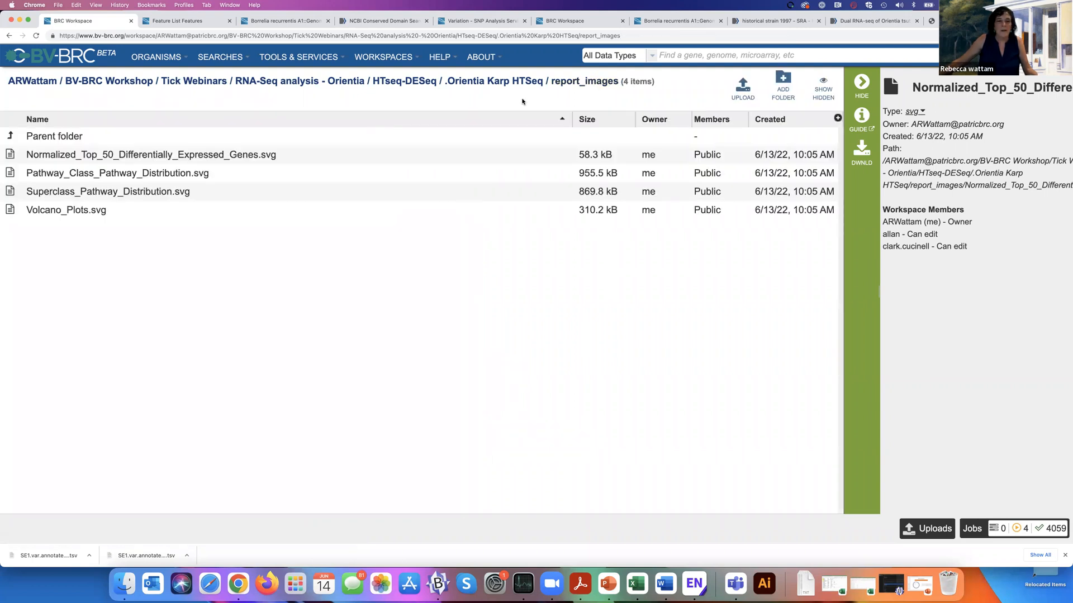
left_click(227, 173)
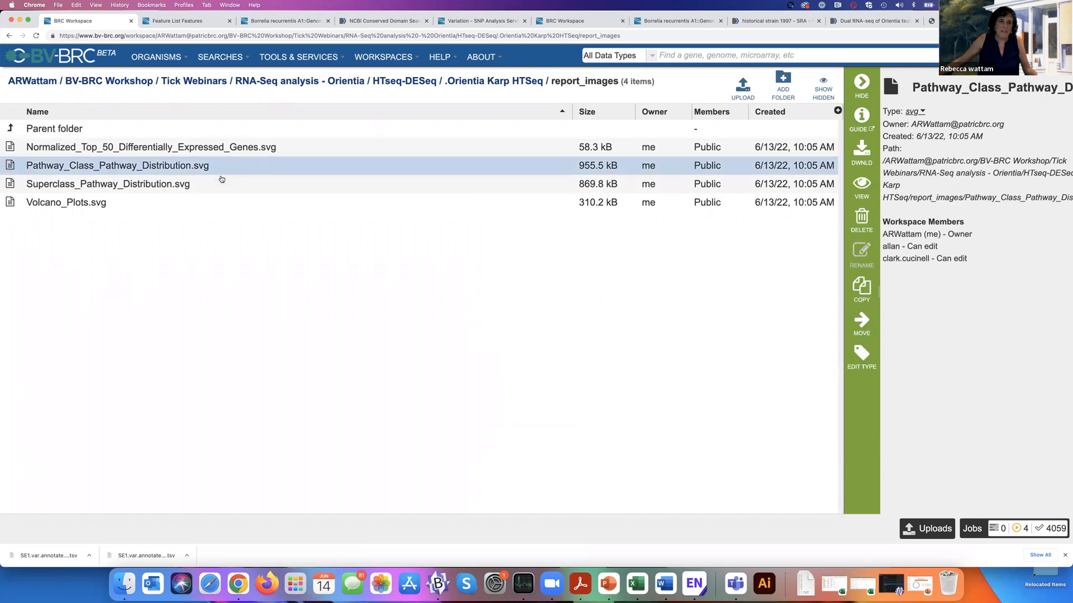
left_click(861, 185)
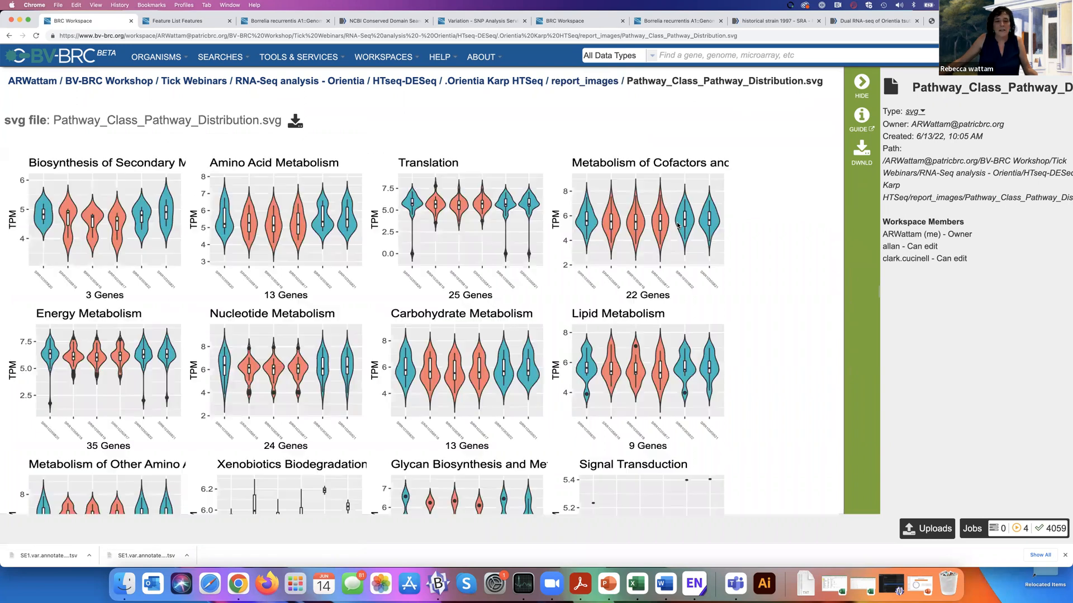
scroll(678, 225, "down", 3)
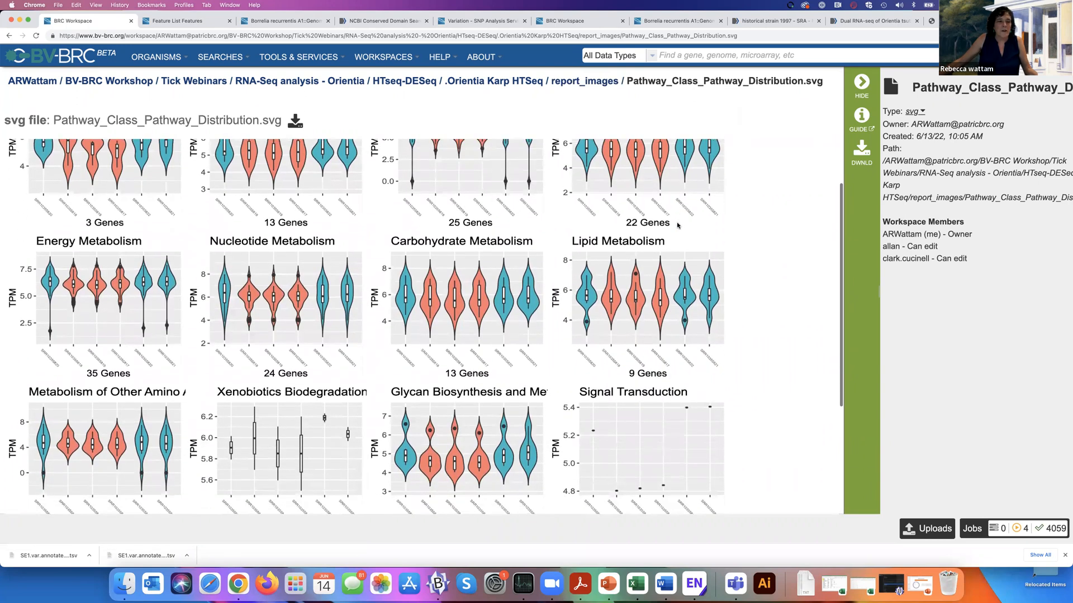
scroll(677, 225, "down", 1)
scroll(677, 225, "down", 1)
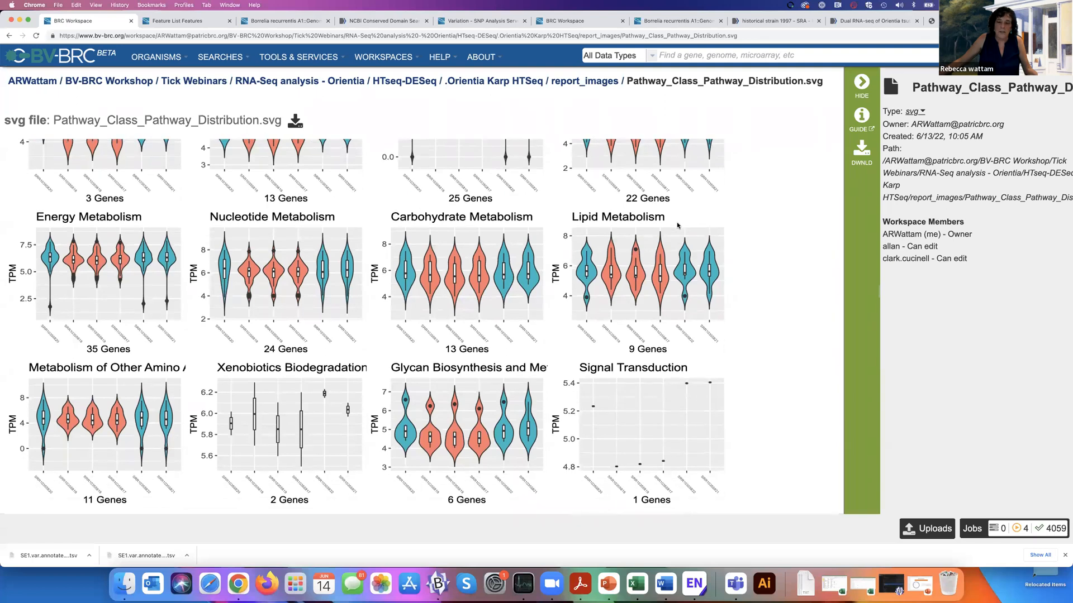
scroll(678, 225, "up", 1)
scroll(677, 225, "up", 3)
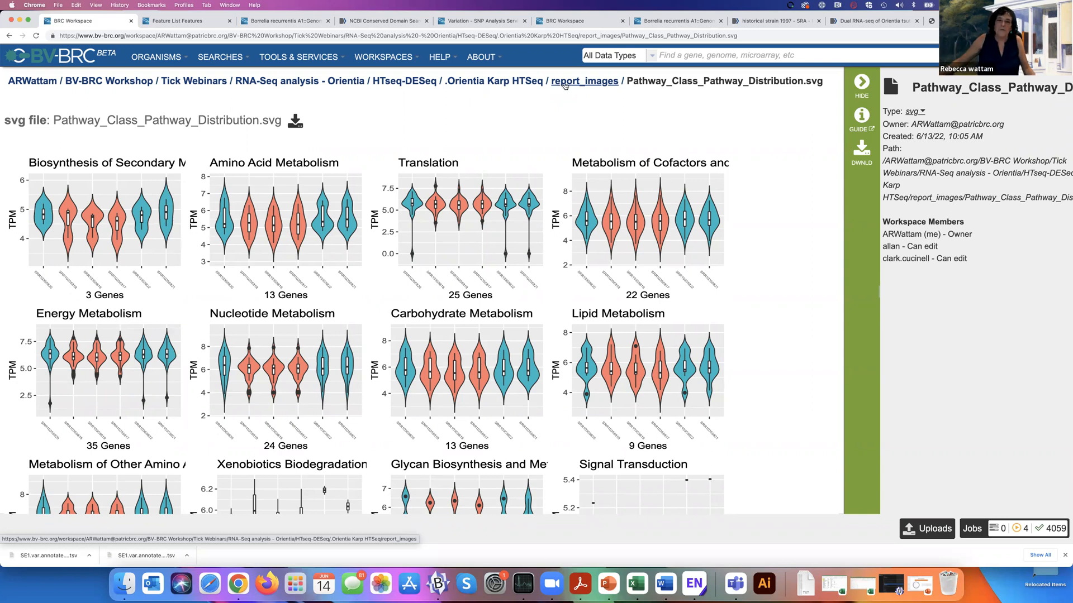
Step: Try to view Superclass_Pathway_Distribution.svg from report_images, reloading the page during its preview
left_click(565, 83)
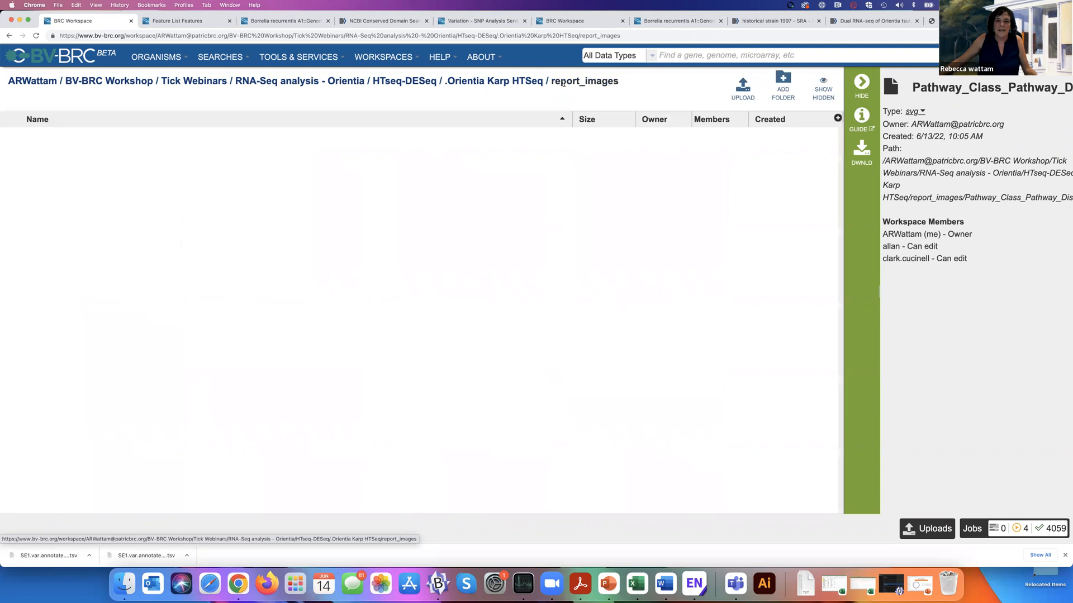
left_click(235, 194)
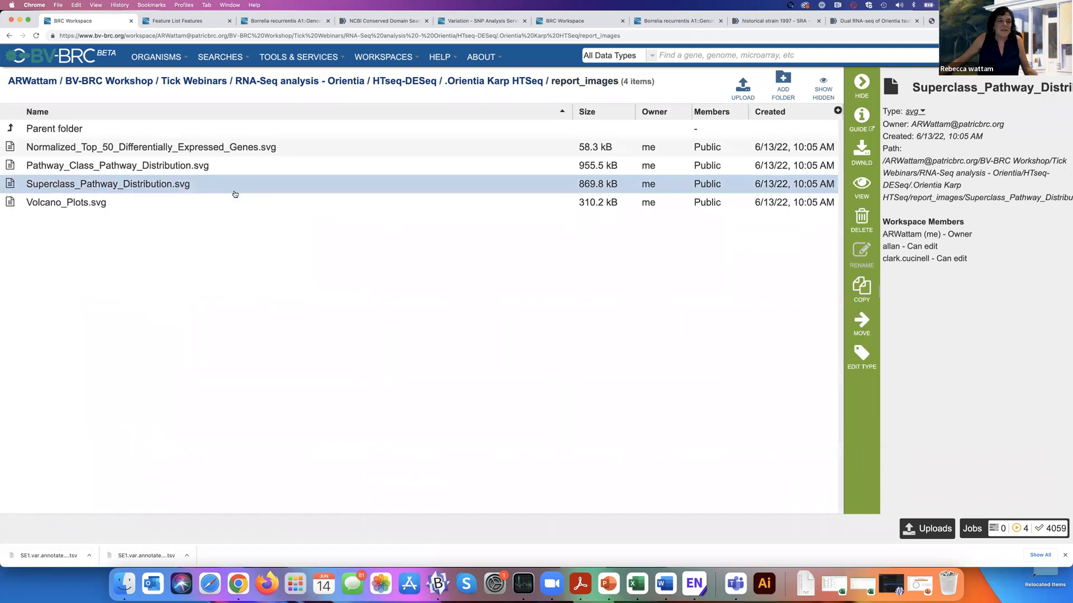
left_click(862, 186)
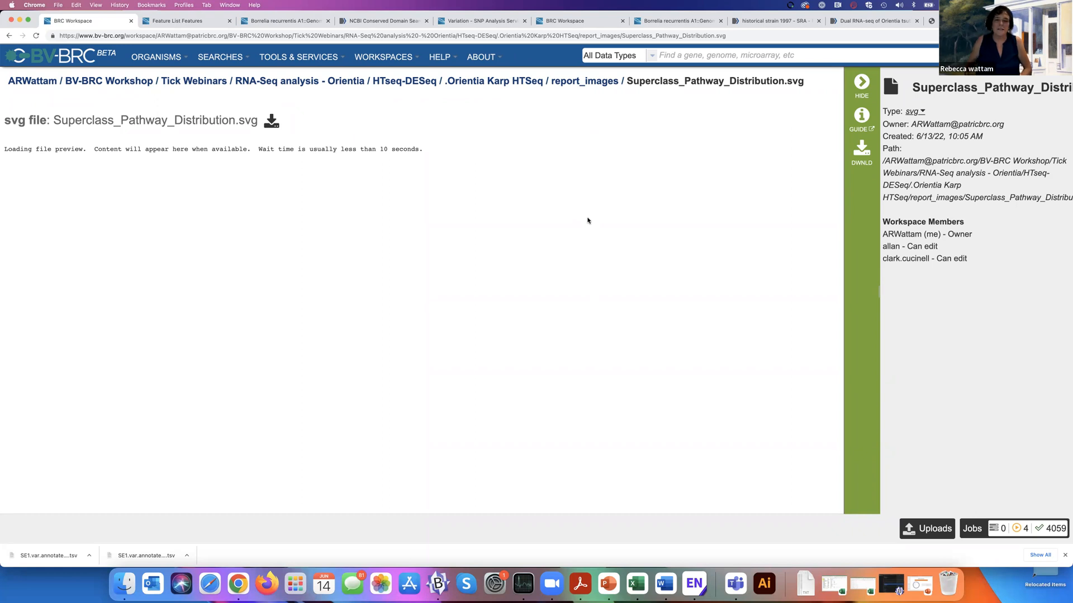
left_click(36, 37)
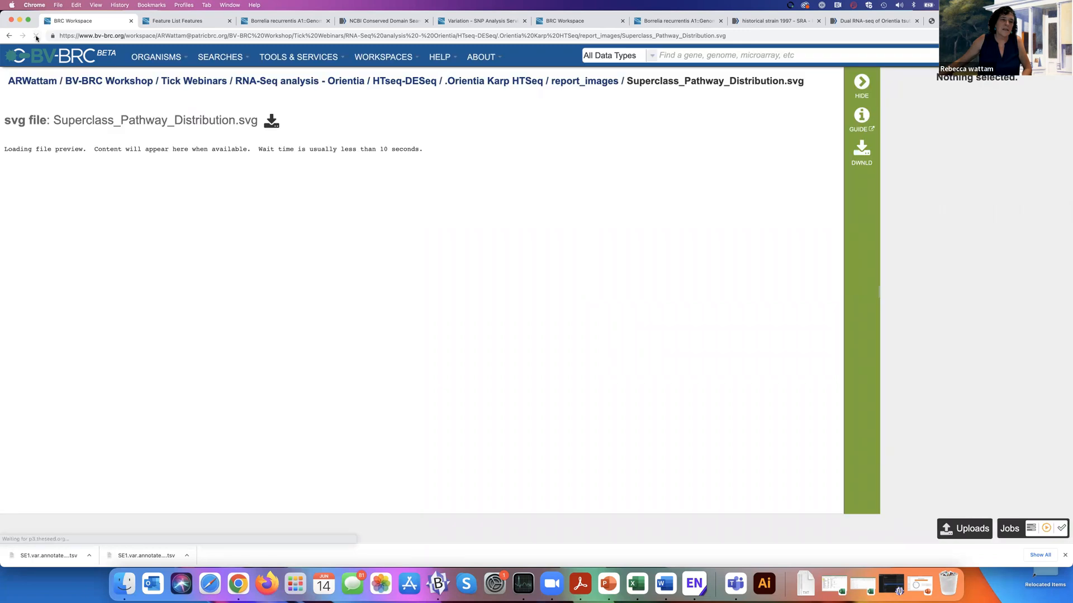
Step: Return to the report_images folder and view Volcano_Plots.svg for the UT176 over Karp comparison
left_click(596, 83)
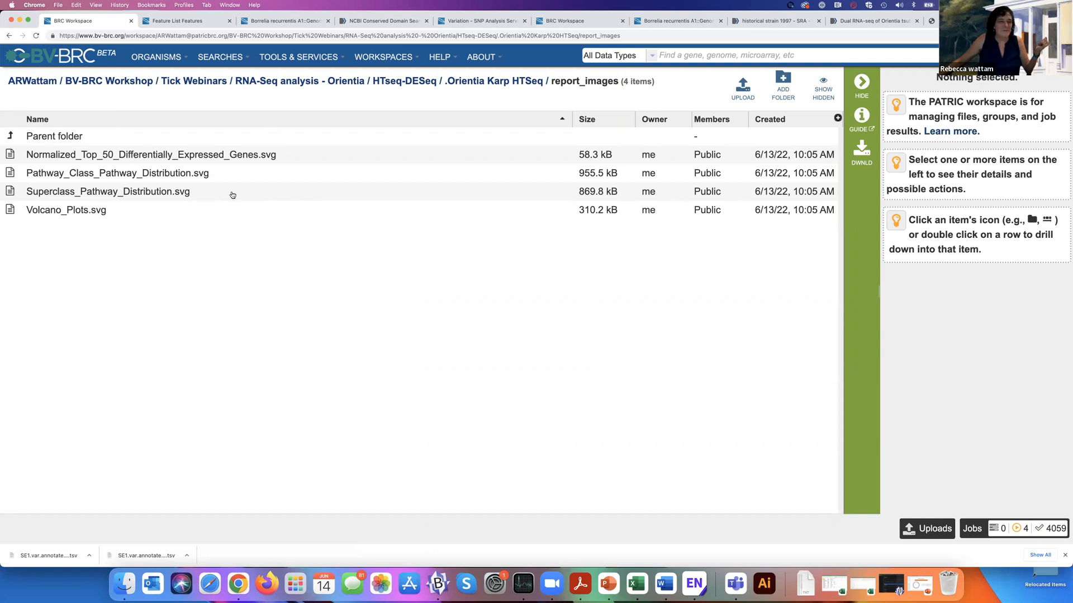
left_click(158, 209)
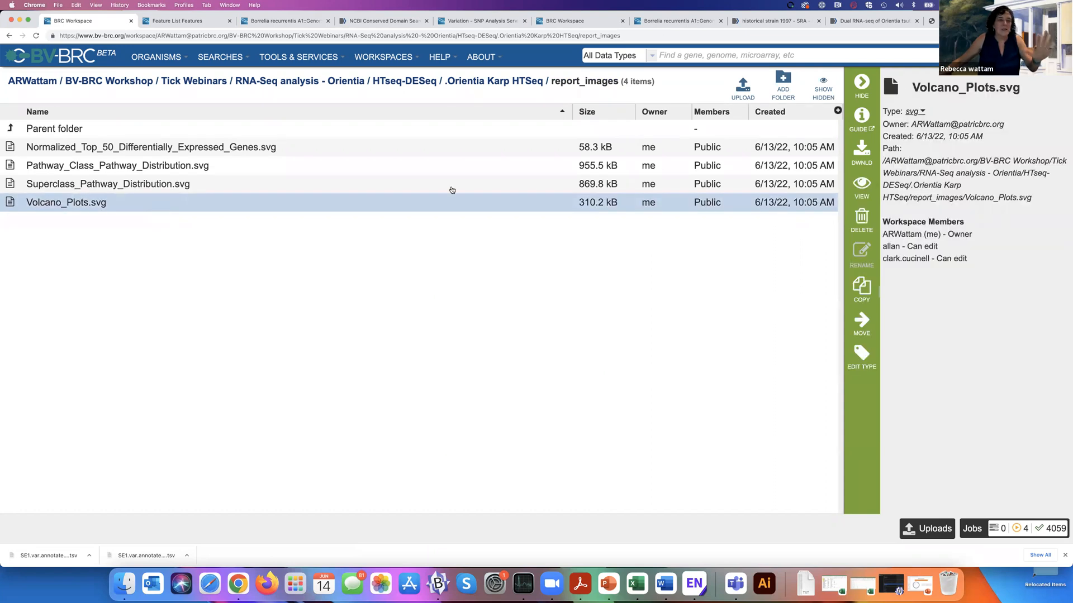
left_click(862, 186)
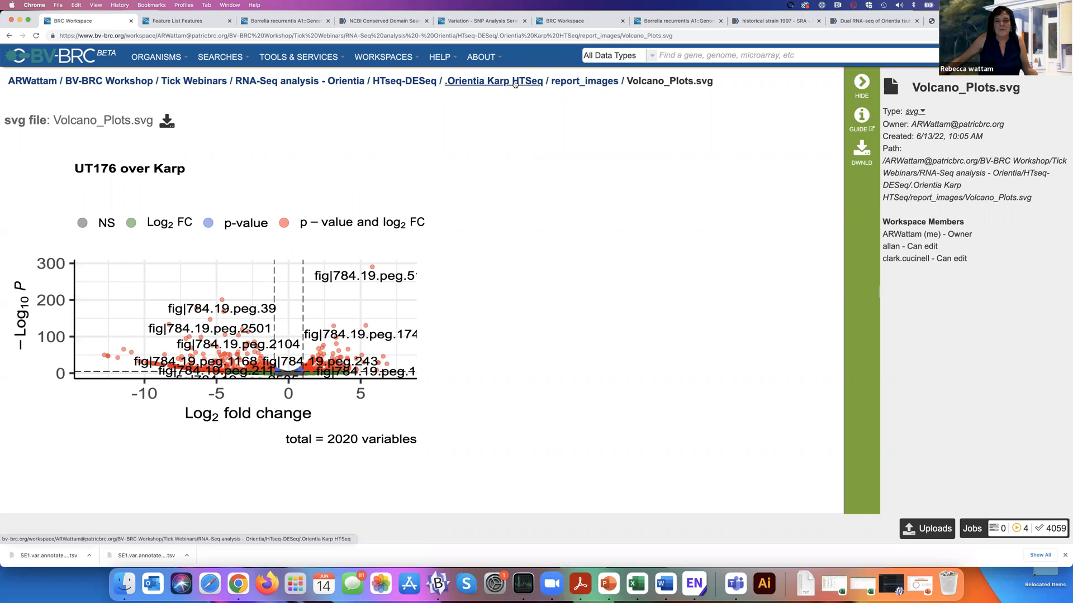
Step: View UT176_vs_Karp.htseq.Genes.deseq2.tsv from the 784.19 folder of the Orientia Karp HTSeq job
left_click(514, 83)
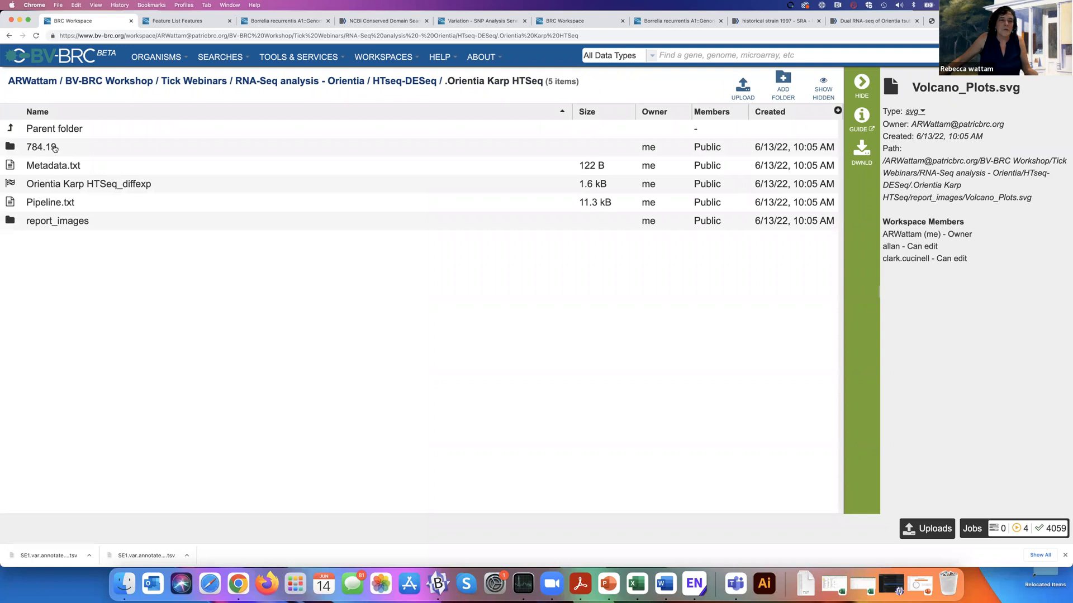
left_click(9, 148)
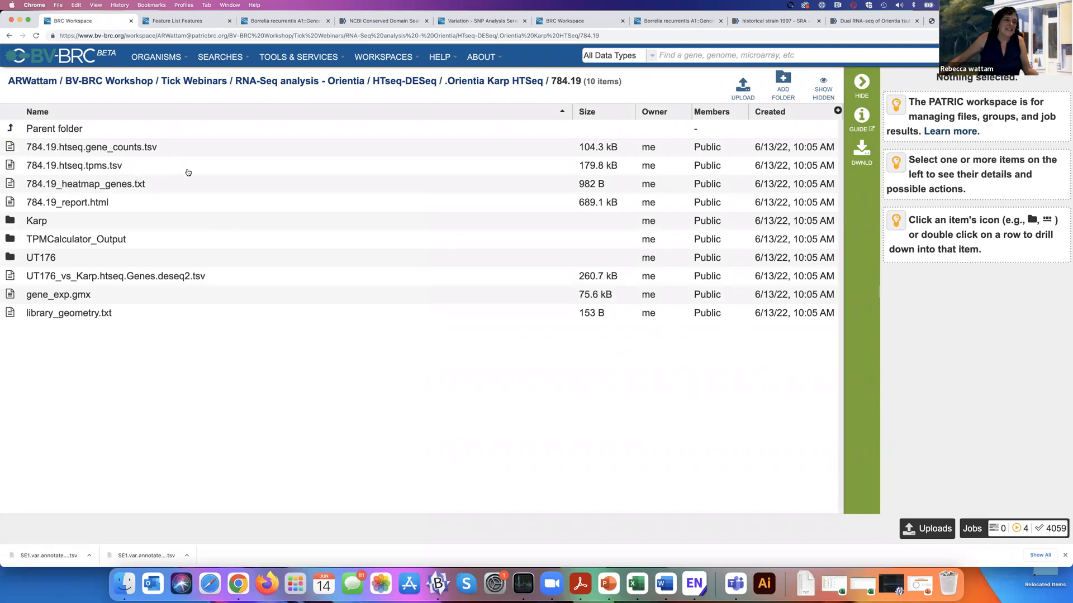
left_click(240, 280)
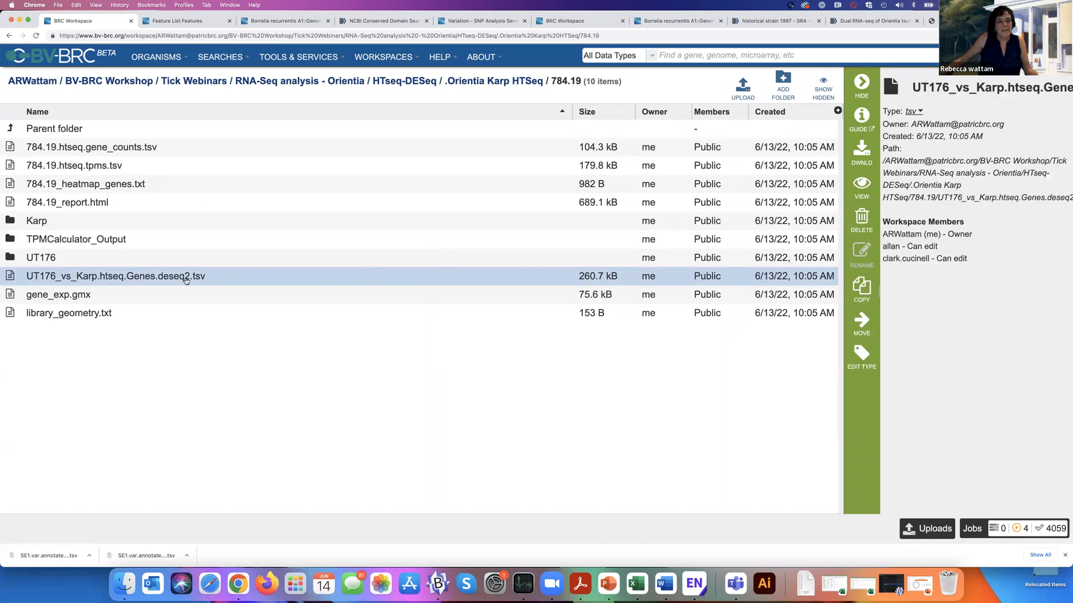
left_click(862, 187)
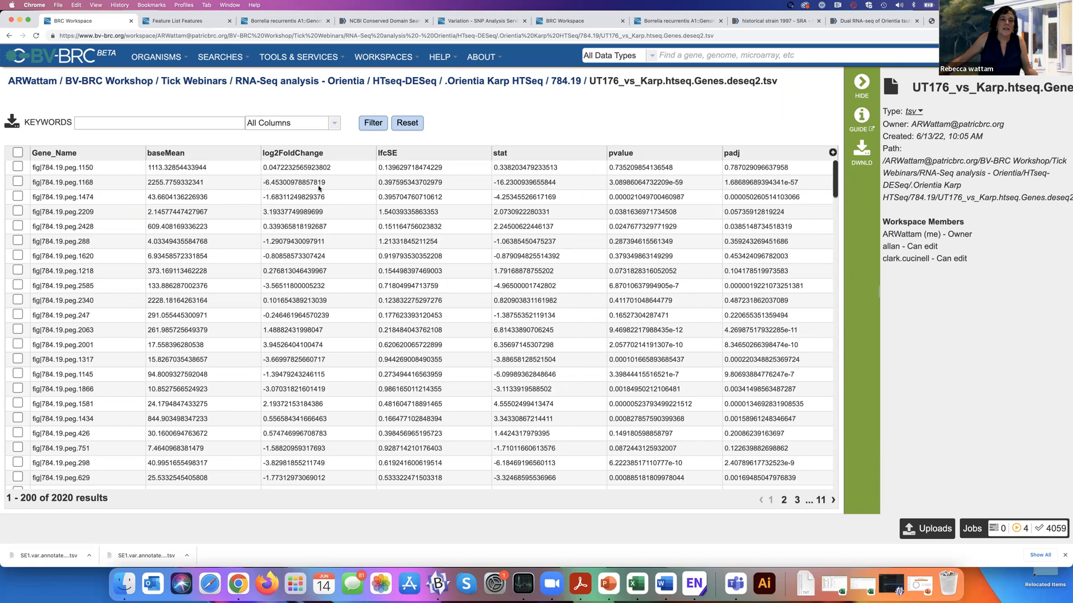
Step: Sort the DESeq2 gene table by log2FoldChange in descending order and check which columns the keyword filter can target
left_click(312, 155)
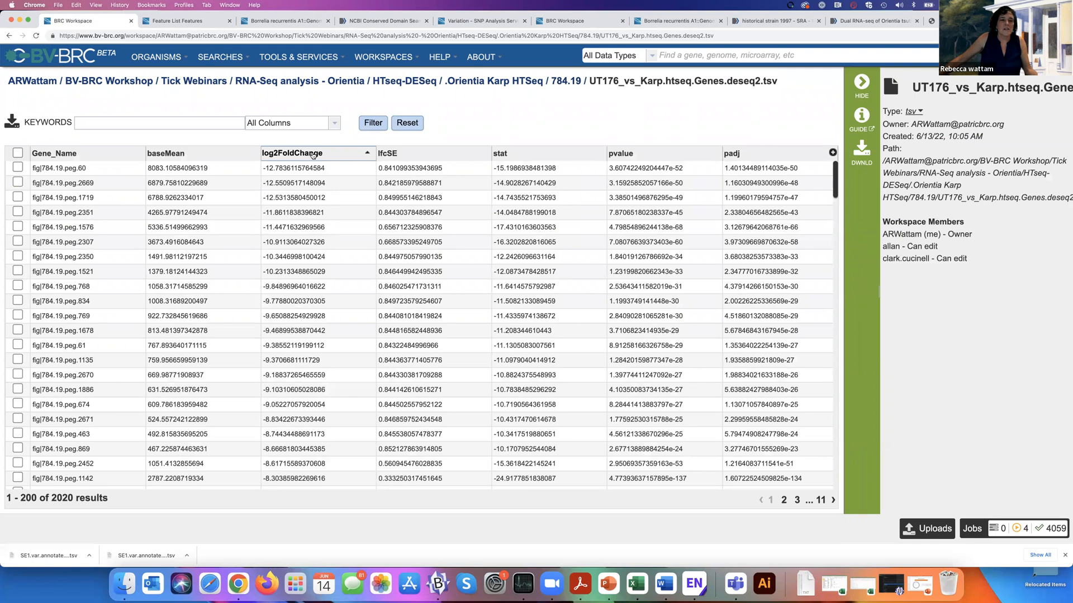
left_click(313, 155)
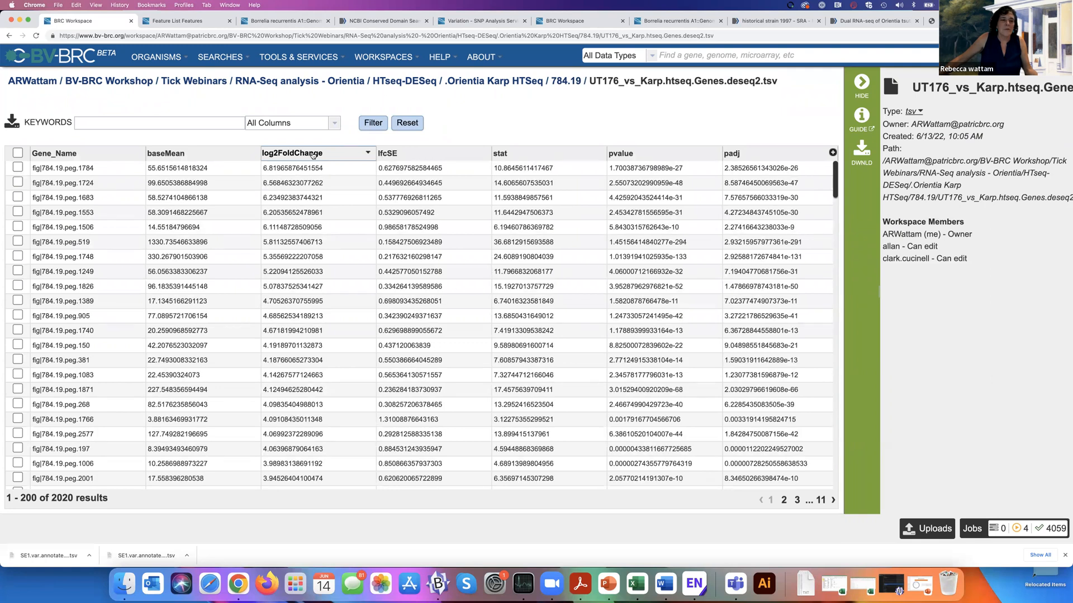
left_click(337, 124)
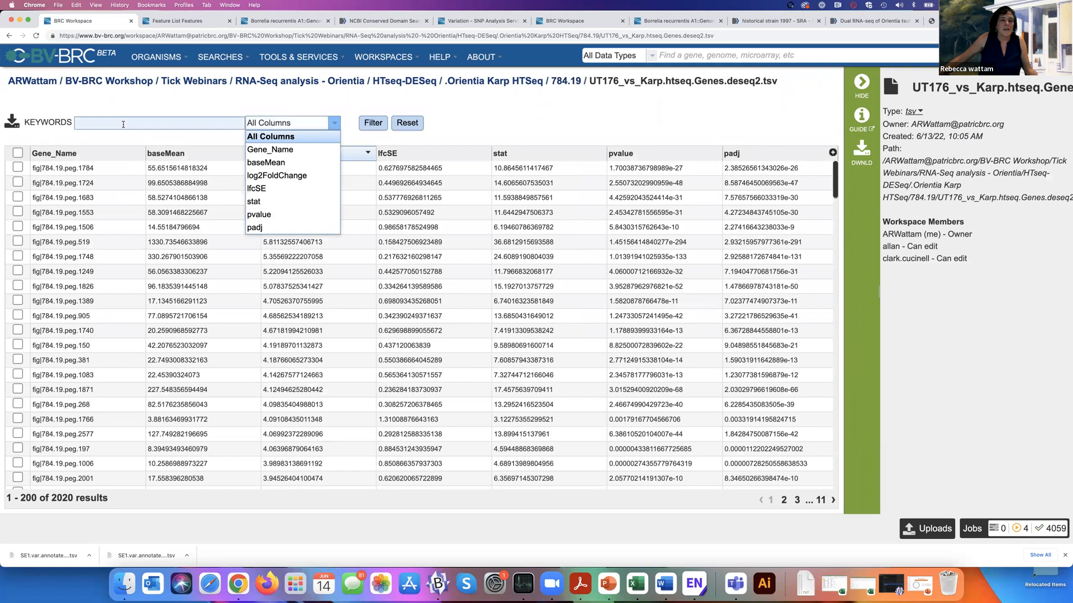
left_click(517, 121)
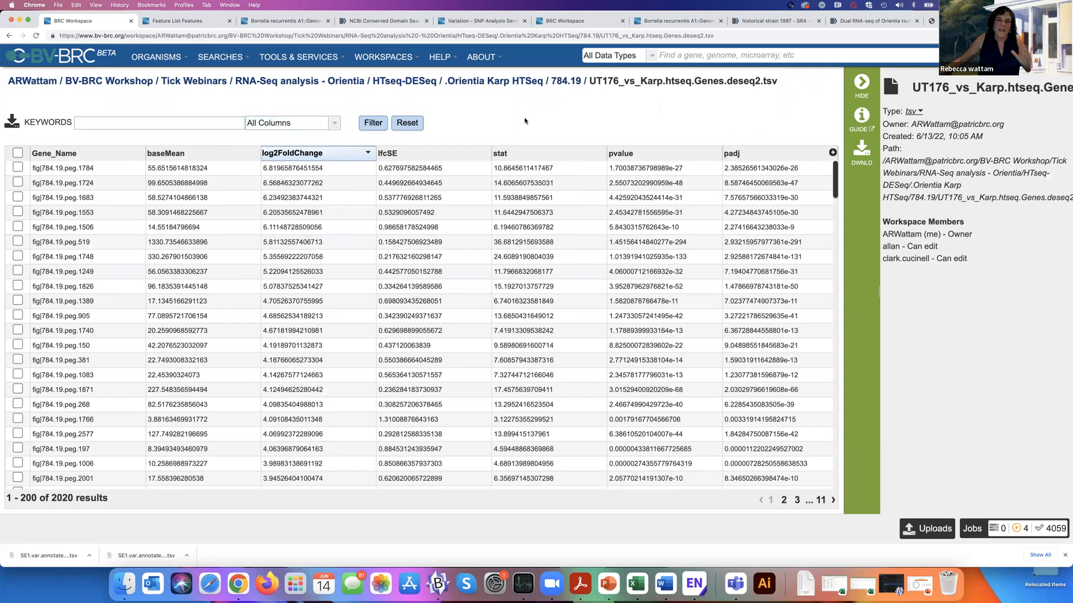
Step: Open the Orientia unmapped Homo HISAT2 job result from the Host HISAT2 folder under RNA-Seq analysis - Orientia
left_click(302, 82)
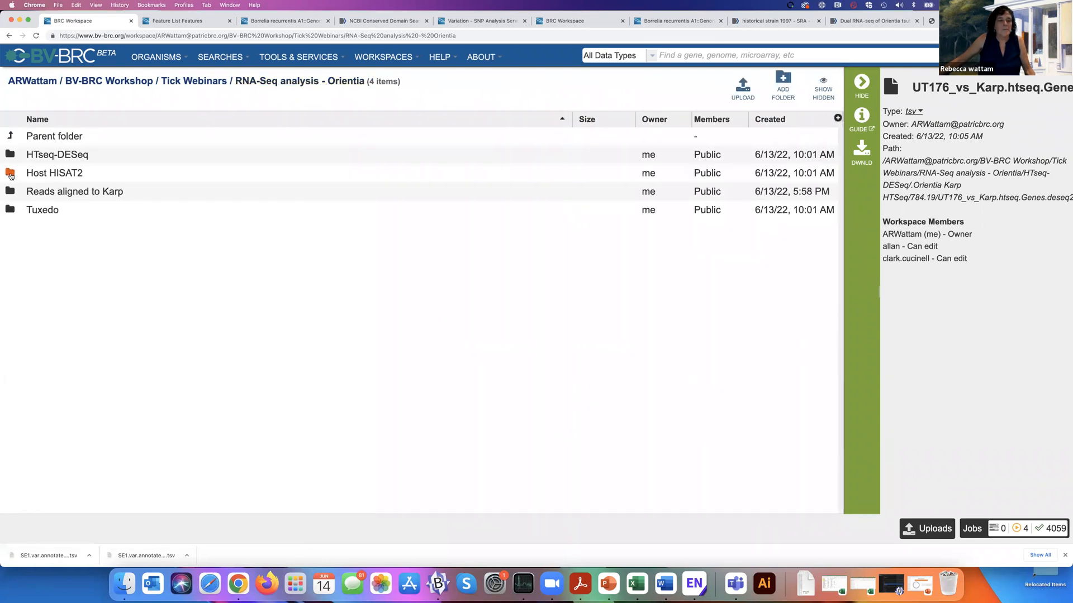
left_click(11, 177)
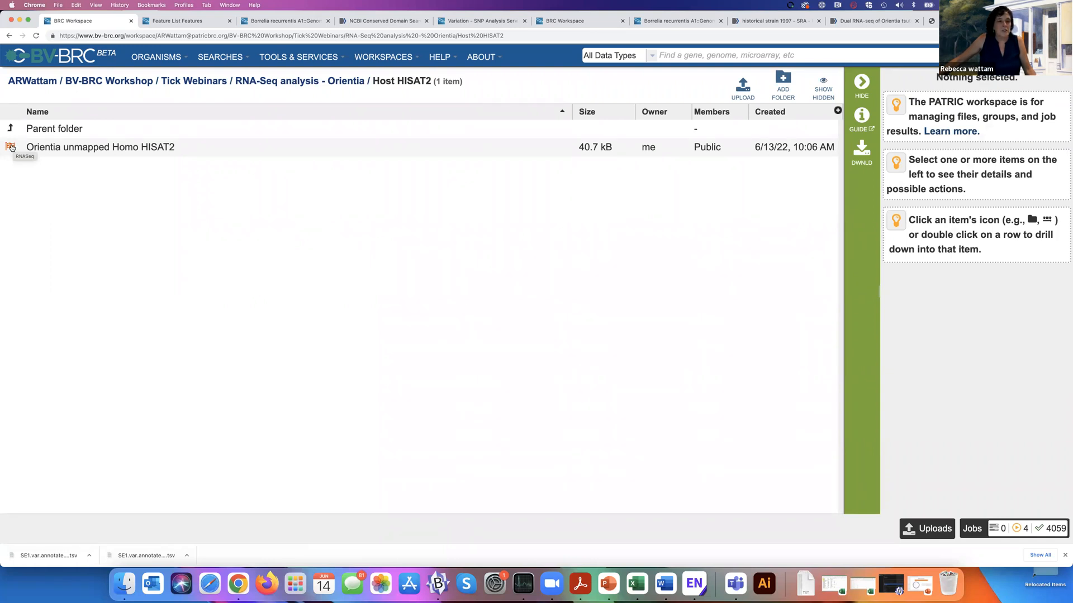
left_click(11, 147)
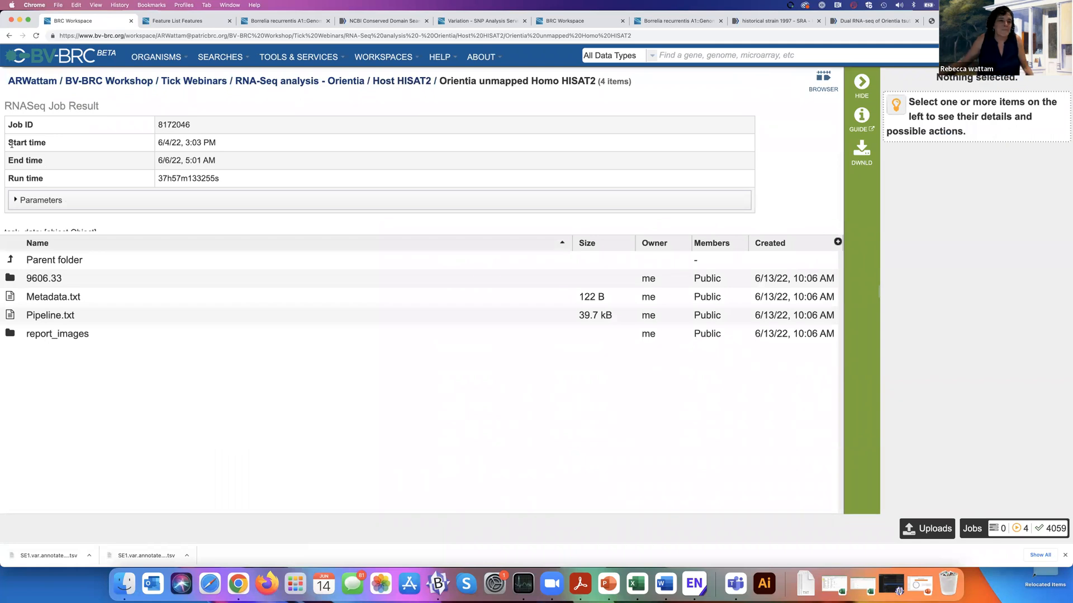
Step: View Normalized_Top_50_Differentially_Expressed_Genes.svg from the HISAT2 job's report_images folder and examine the entire host gene heatmap
left_click(39, 337)
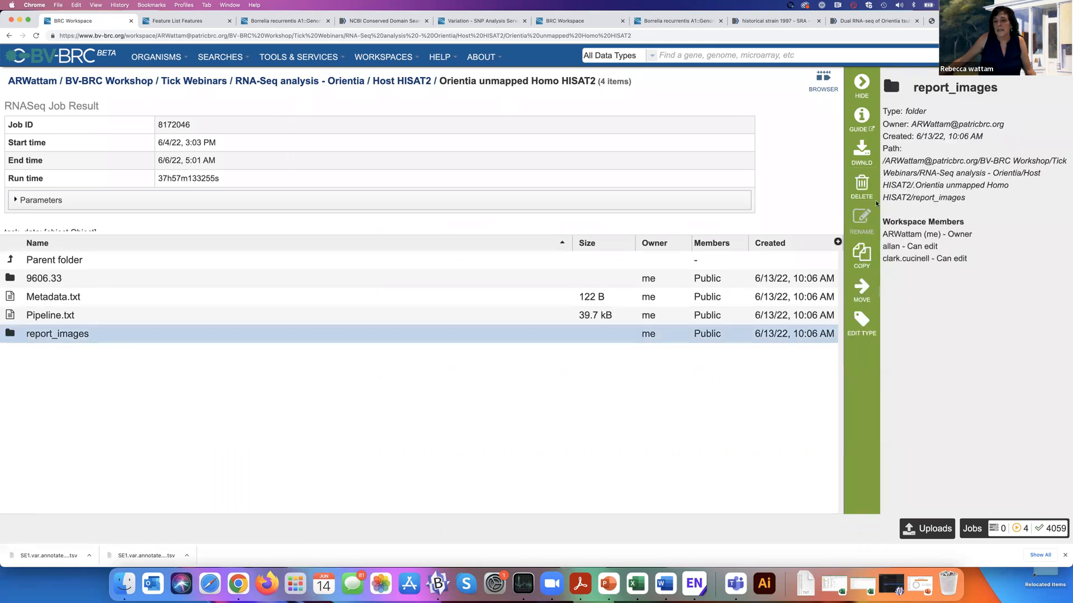
left_click(11, 334)
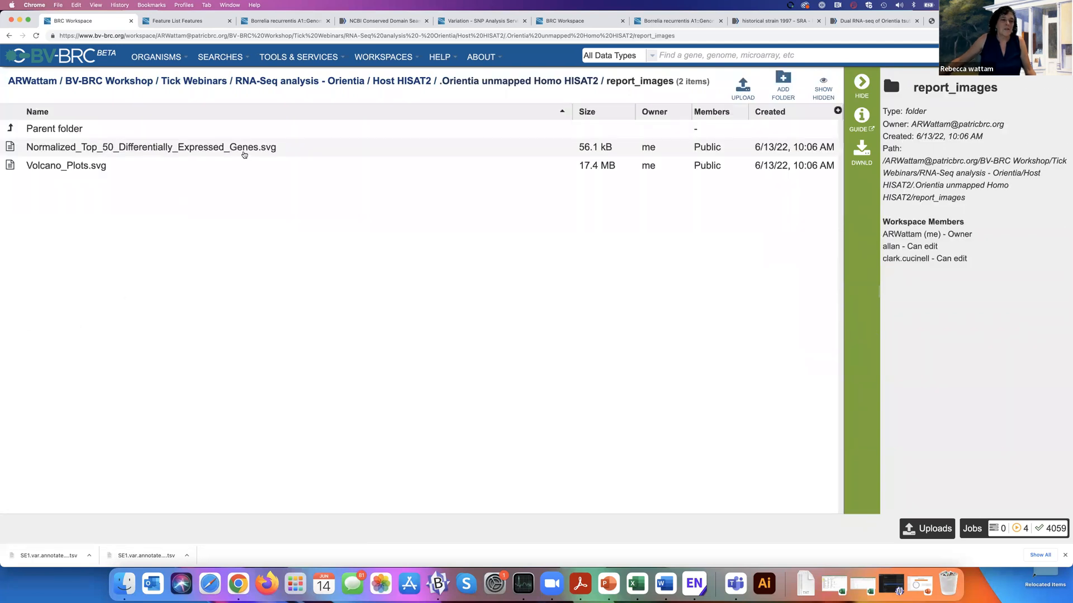
left_click(244, 154)
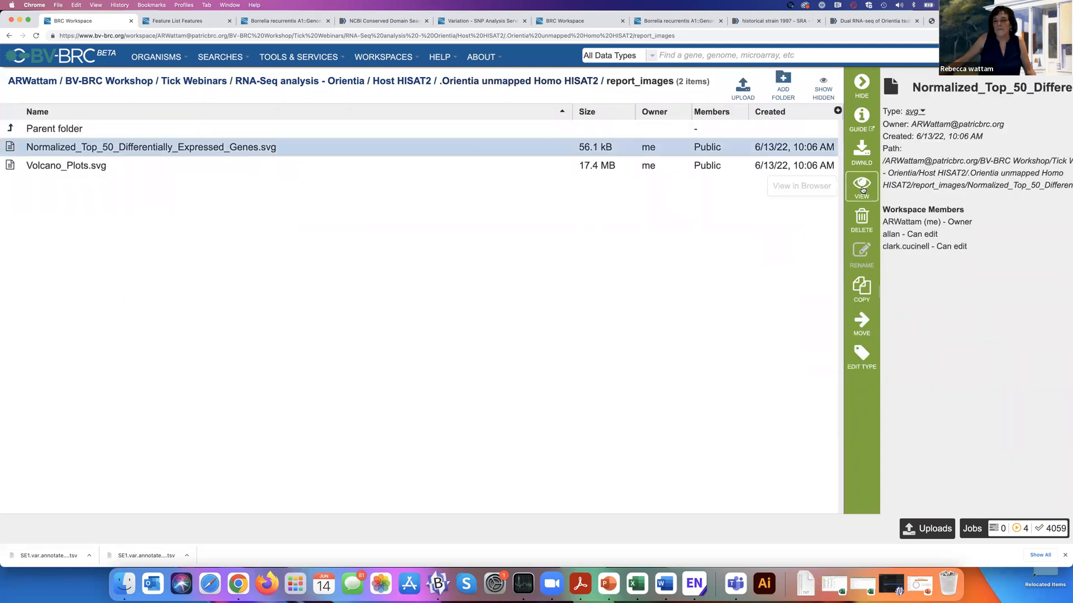
left_click(861, 190)
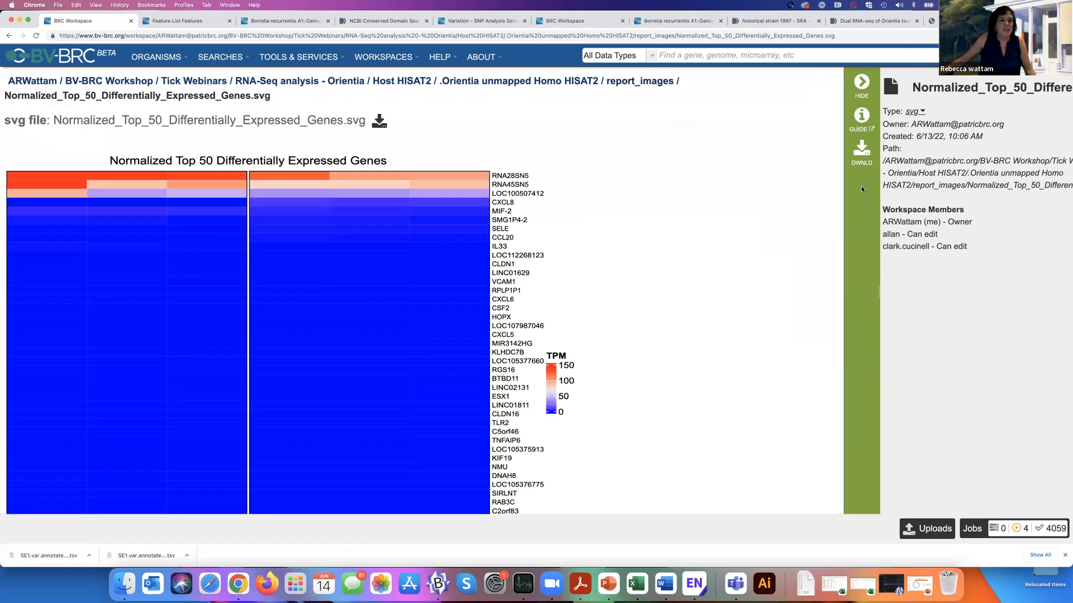
scroll(359, 251, "down", 5)
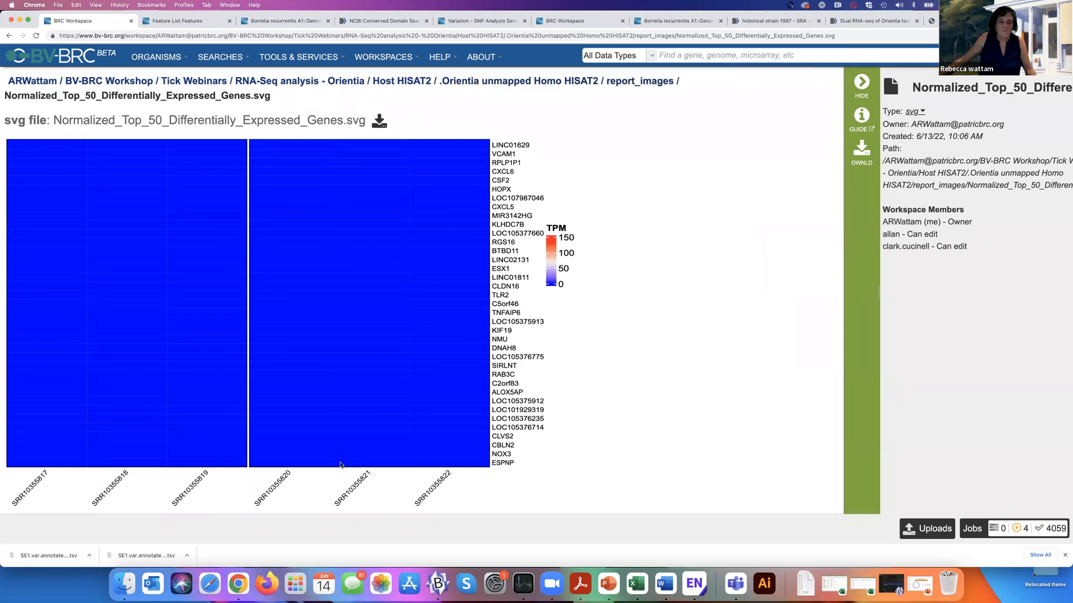
scroll(446, 436, "up", 5)
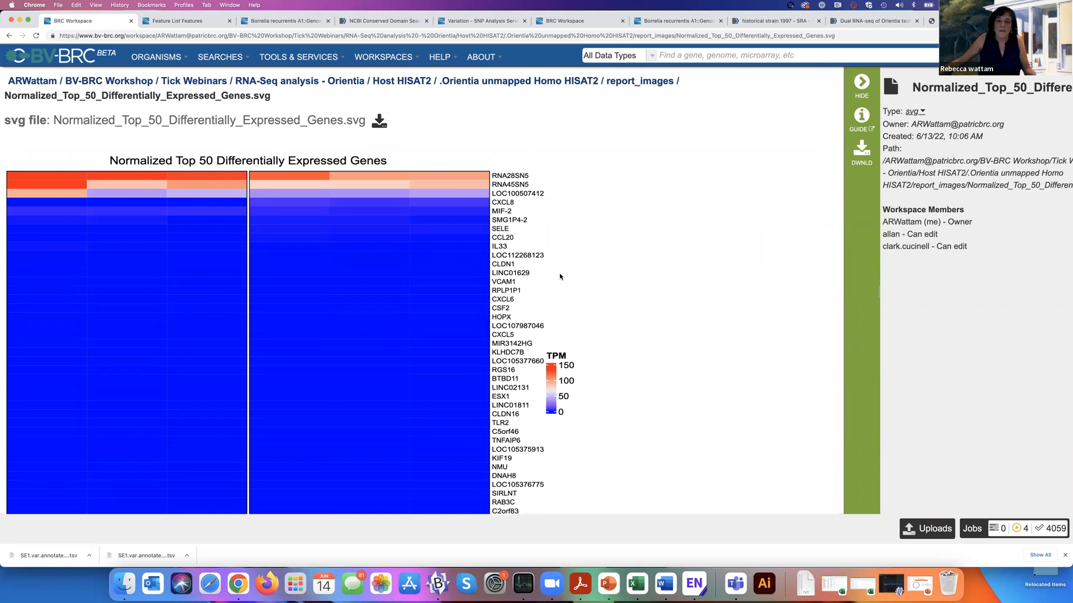
Step: Return to the Orientia unmapped Homo HISAT2 job folder and open its 9606.33 subfolder
left_click(628, 83)
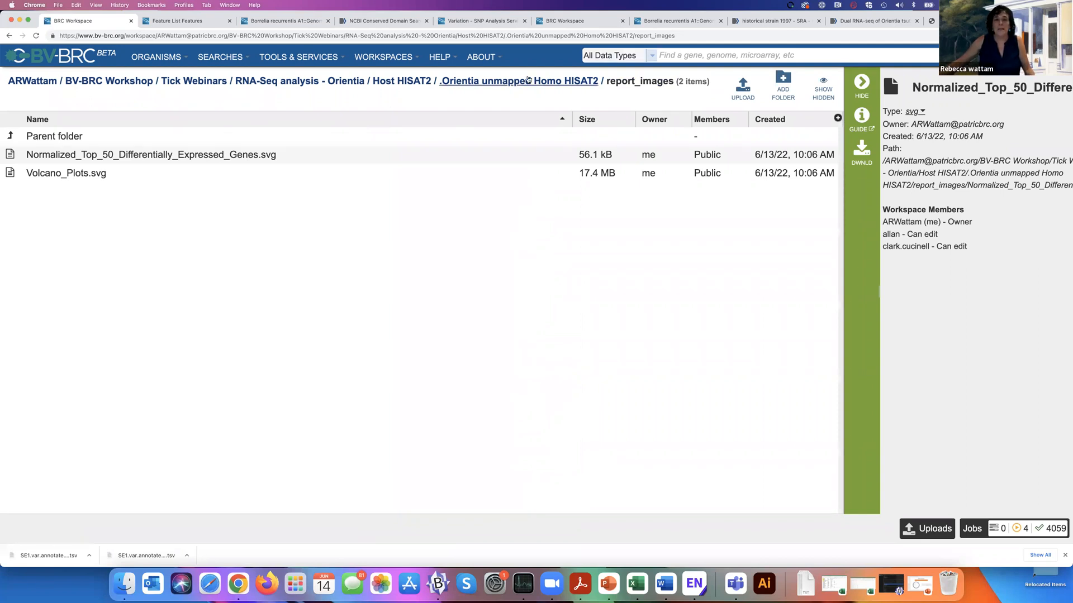
left_click(498, 81)
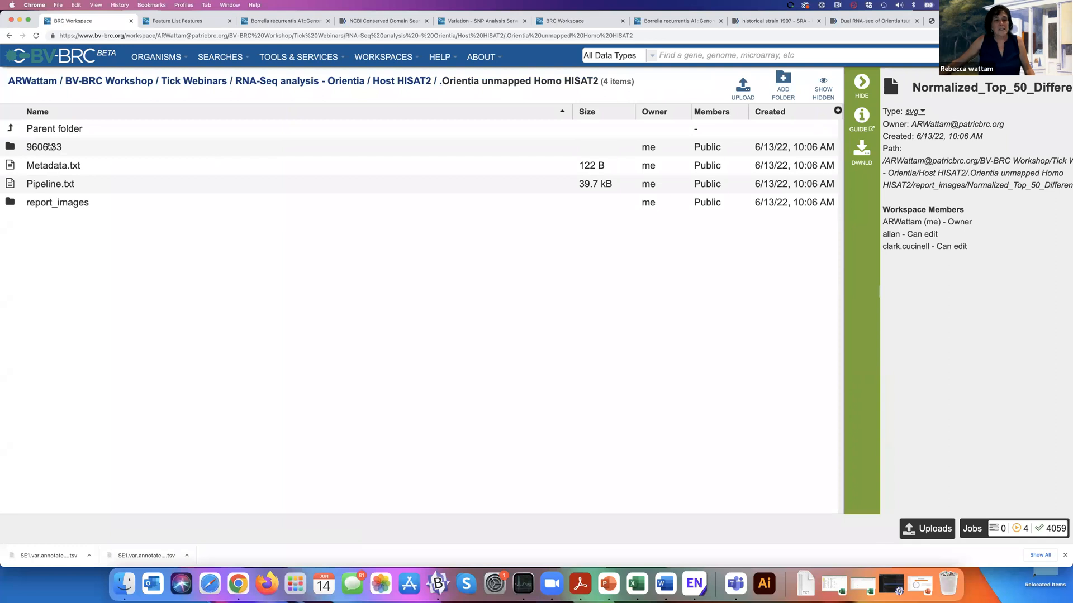
left_click(10, 148)
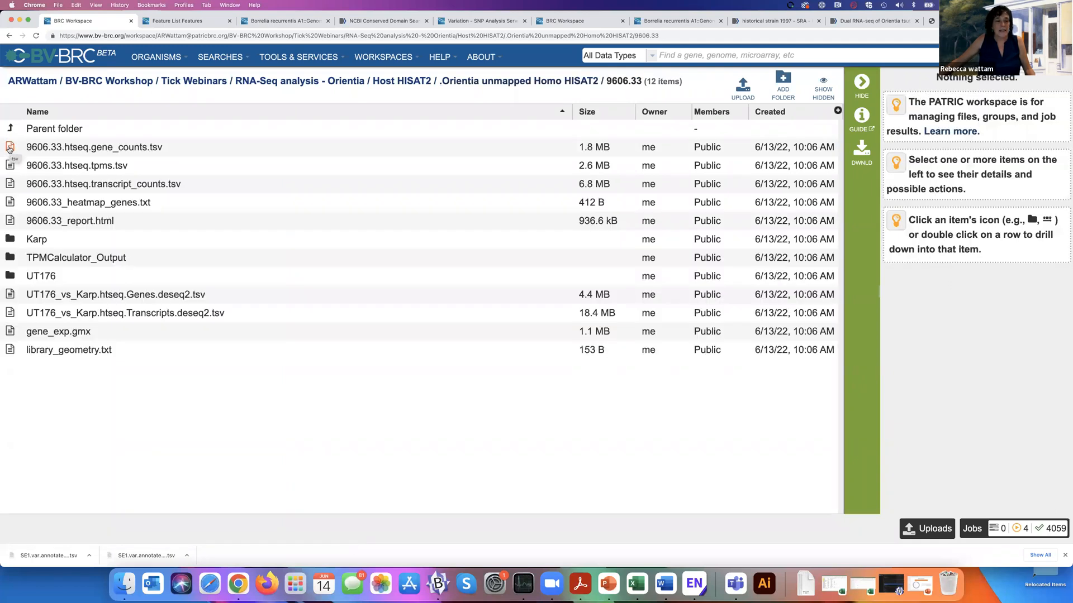
Step: View UT176_vs_Karp.htseq.Genes.deseq2.tsv and sort its genes by descending log2FoldChange, then by padj
left_click(231, 296)
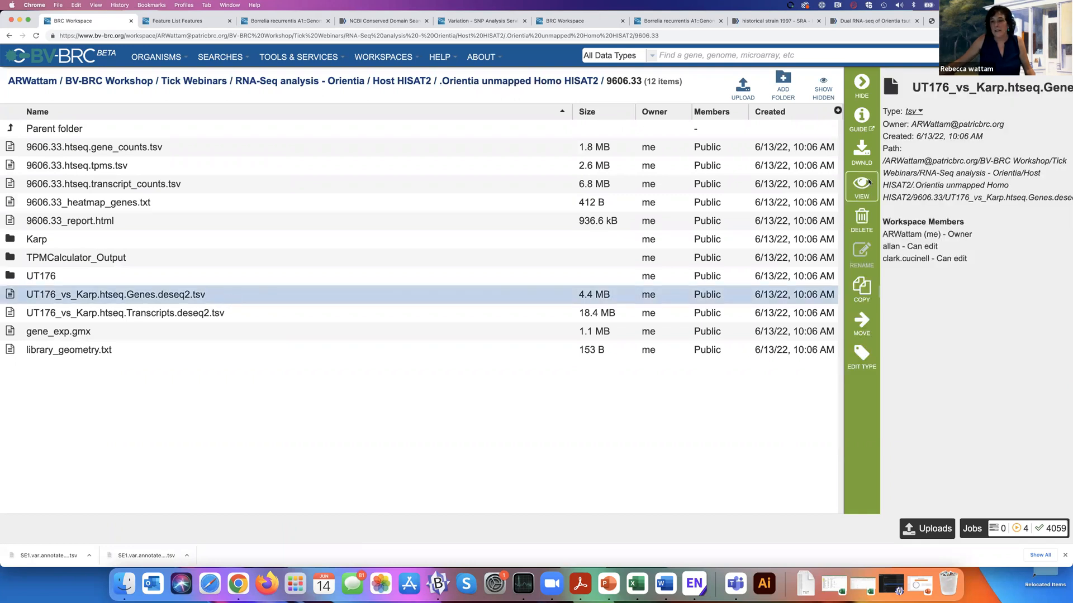
left_click(863, 185)
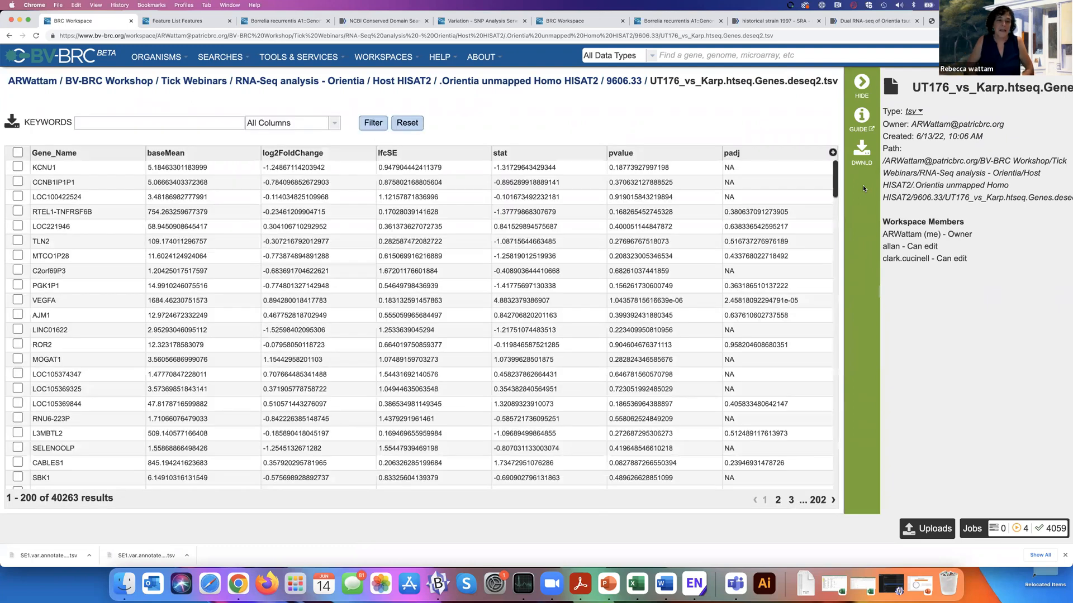
left_click(301, 153)
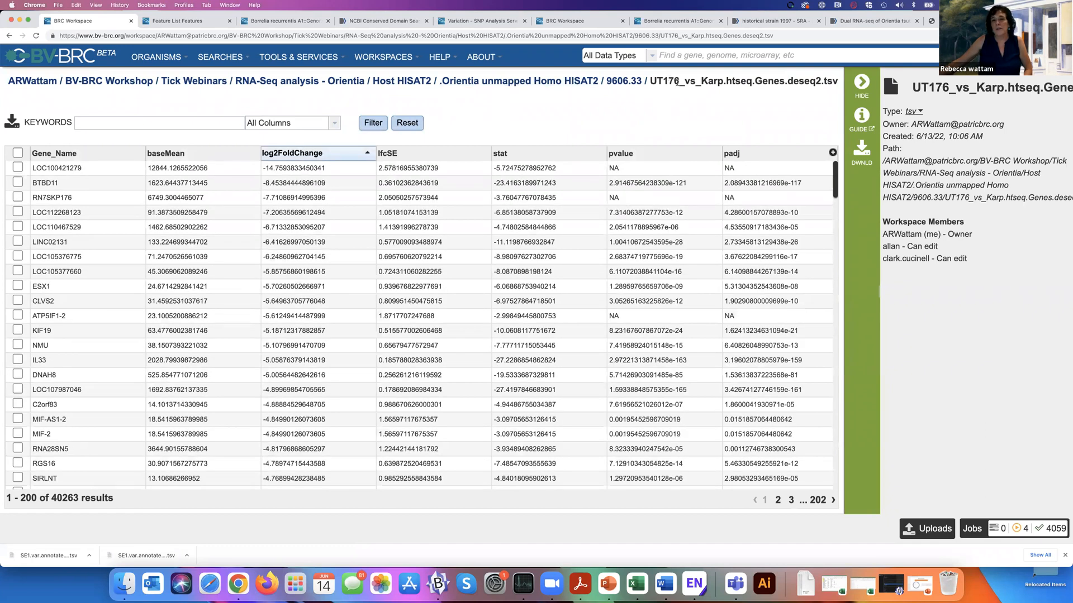
left_click(300, 155)
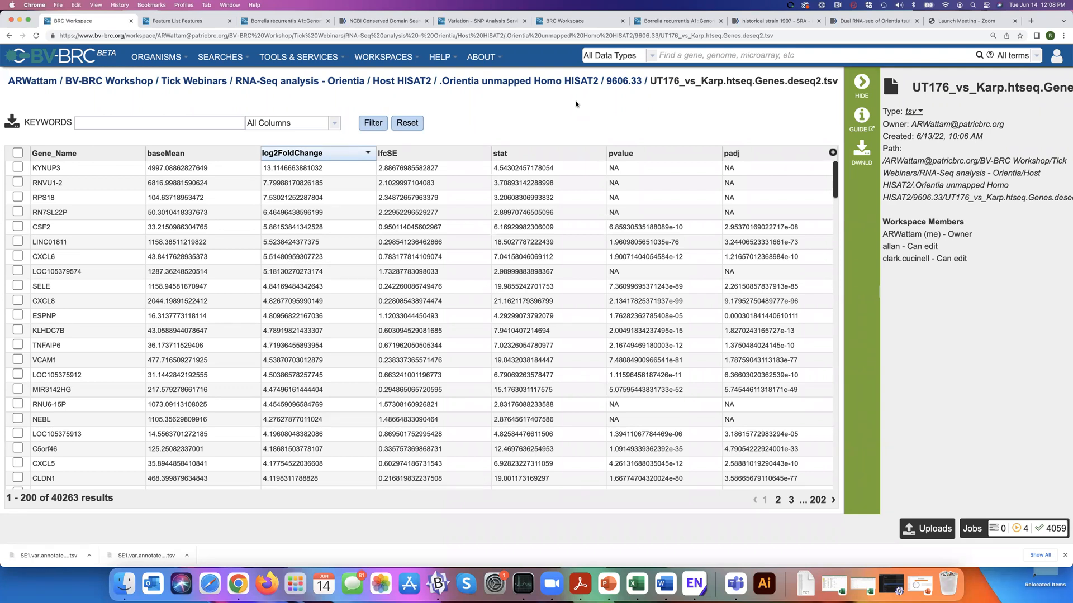
left_click(753, 155)
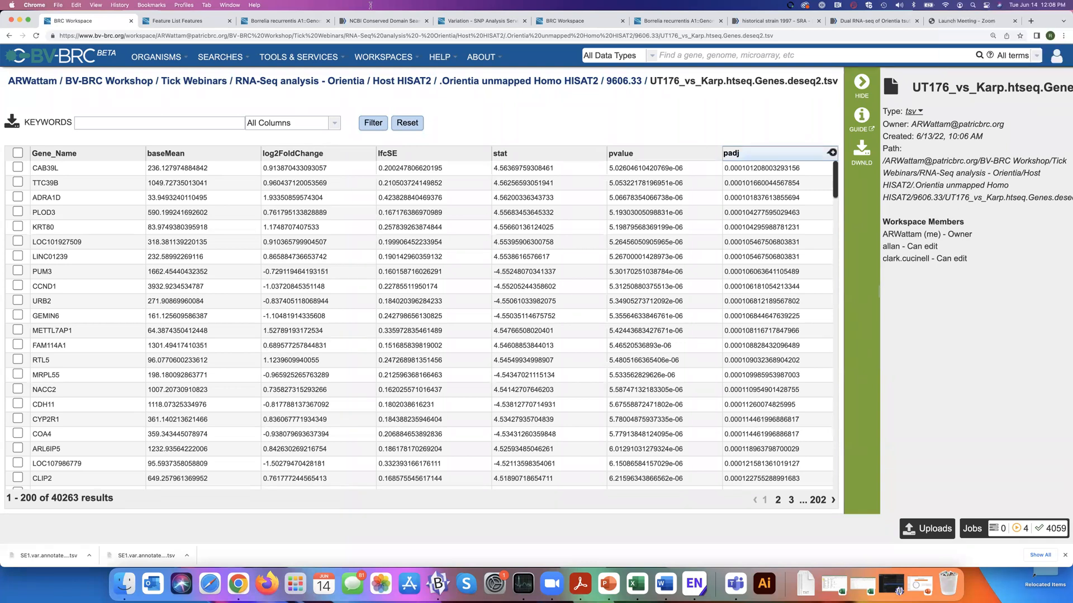
Step: View 9606.33_report.html from the 9606.33 folder and examine its MultiQC general statistics and FastQC sections
left_click(625, 83)
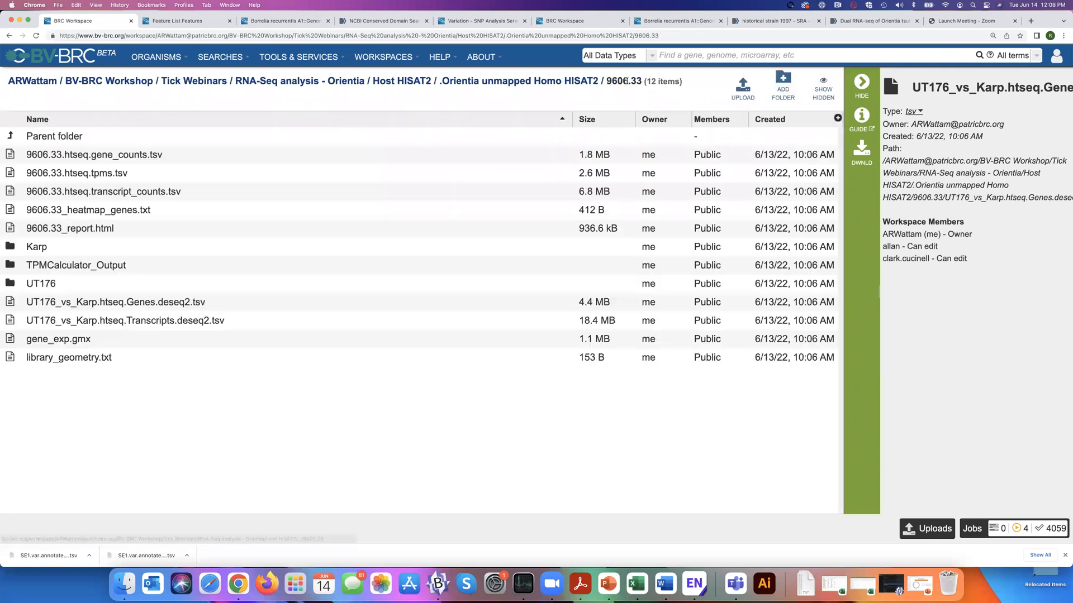
left_click(147, 228)
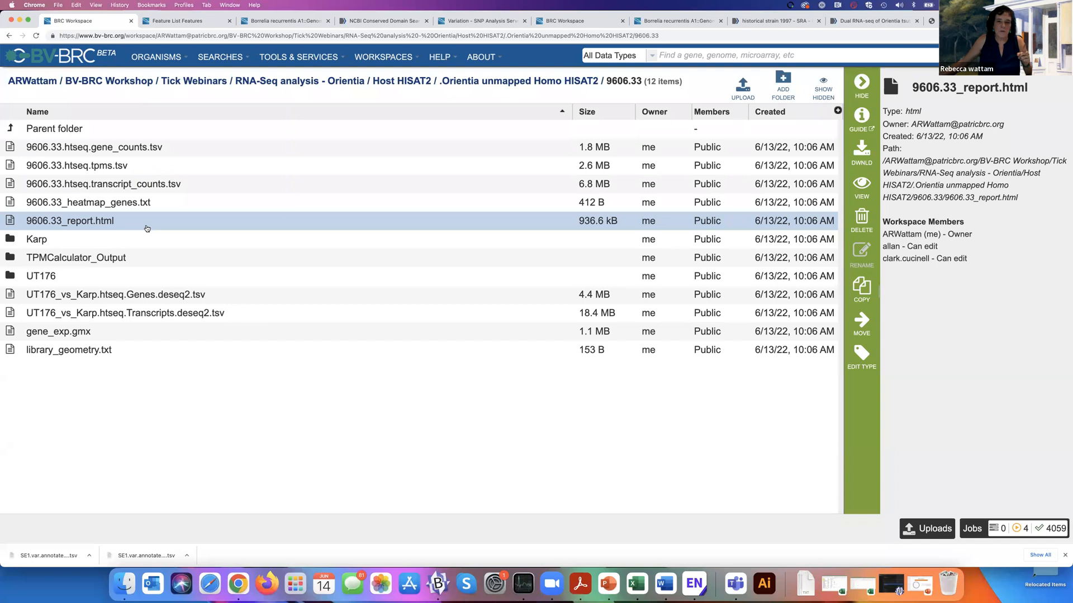
left_click(862, 184)
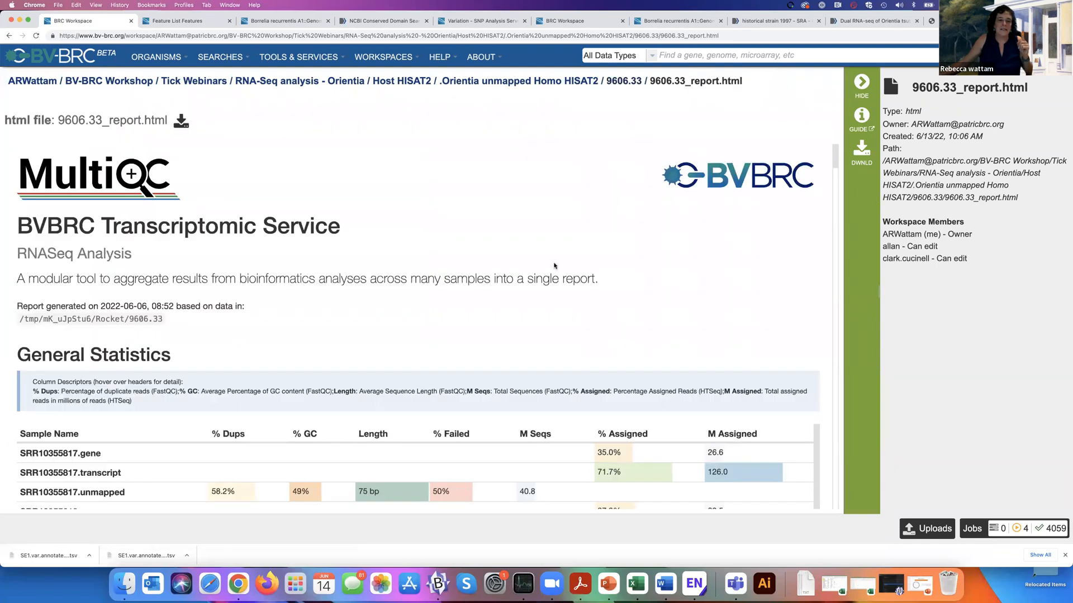
scroll(555, 265, "down", 5)
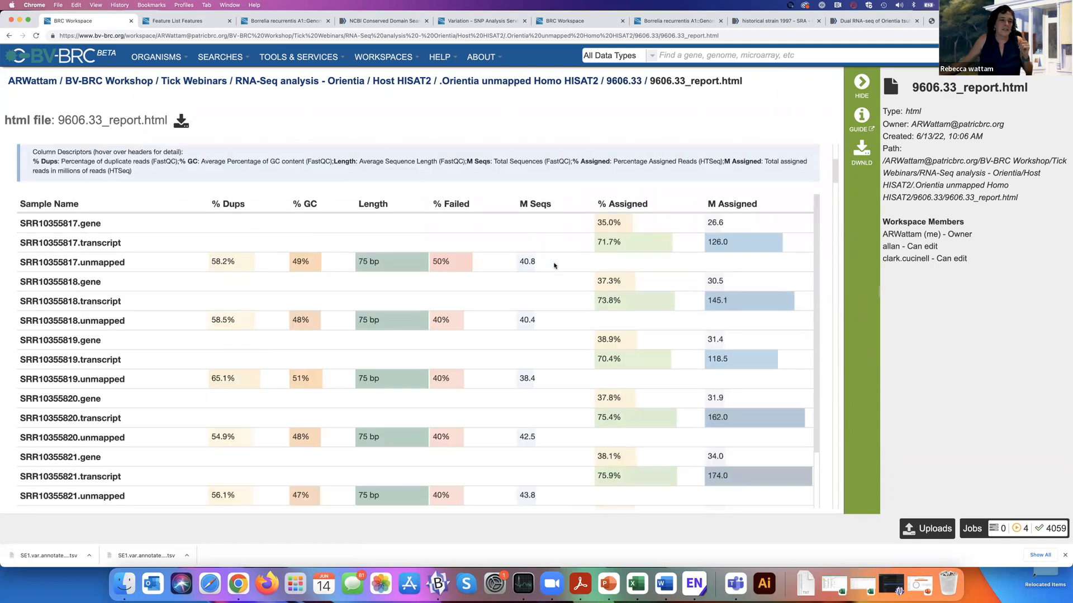
scroll(555, 266, "down", 2)
scroll(555, 266, "down", 15)
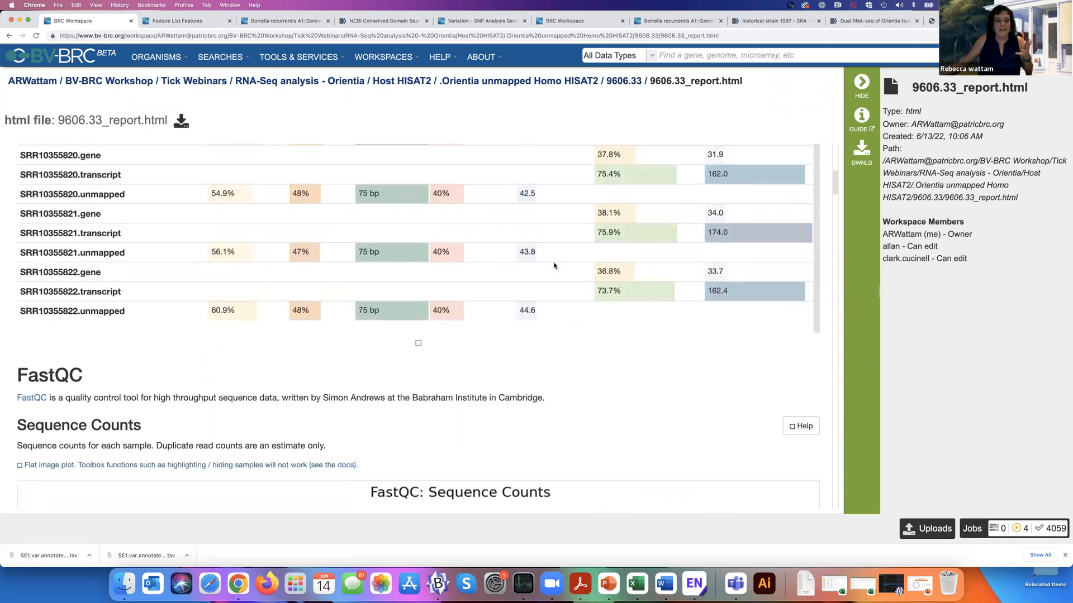
scroll(554, 266, "down", 12)
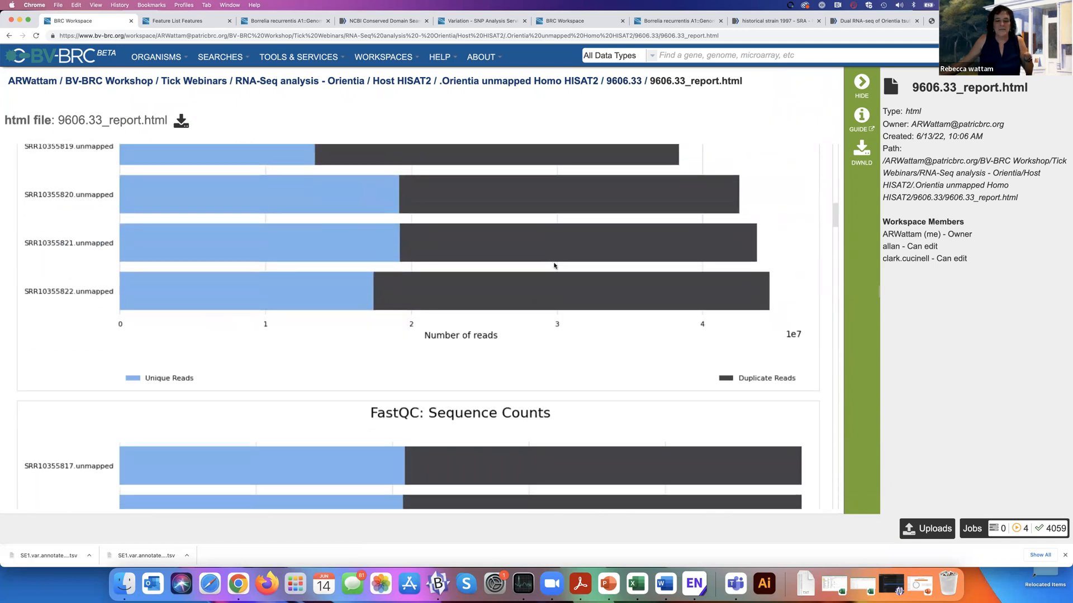
scroll(554, 266, "down", 15)
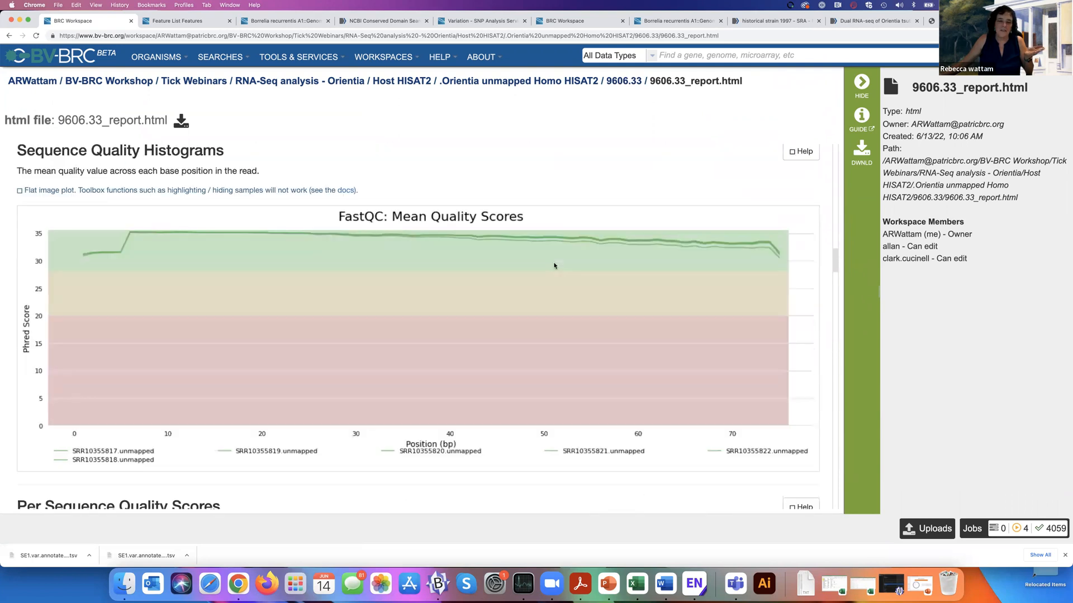
scroll(554, 266, "down", 8)
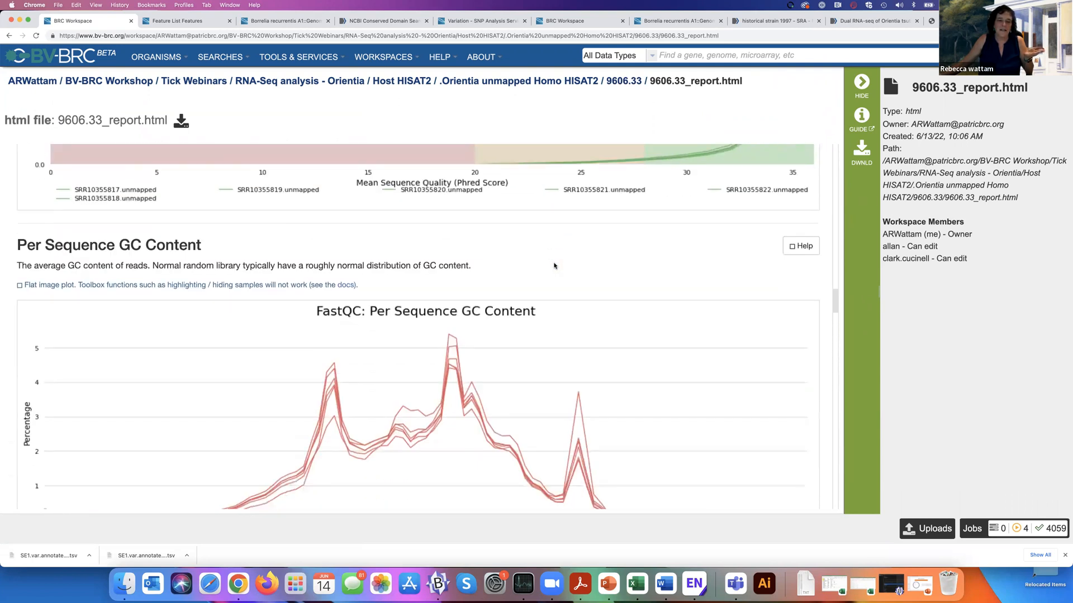
scroll(555, 266, "down", 10)
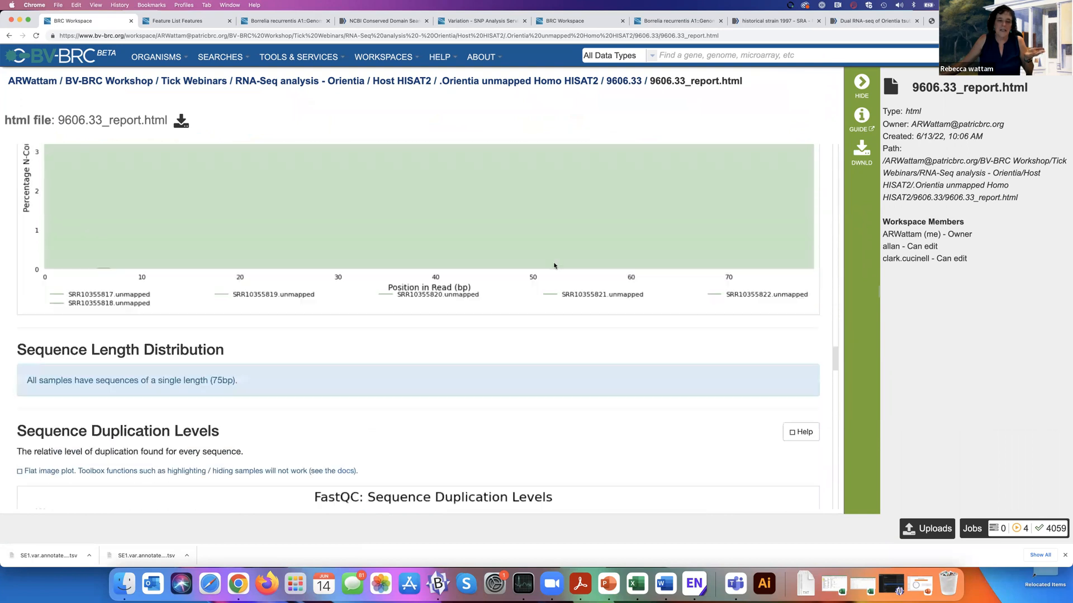
scroll(555, 265, "down", 10)
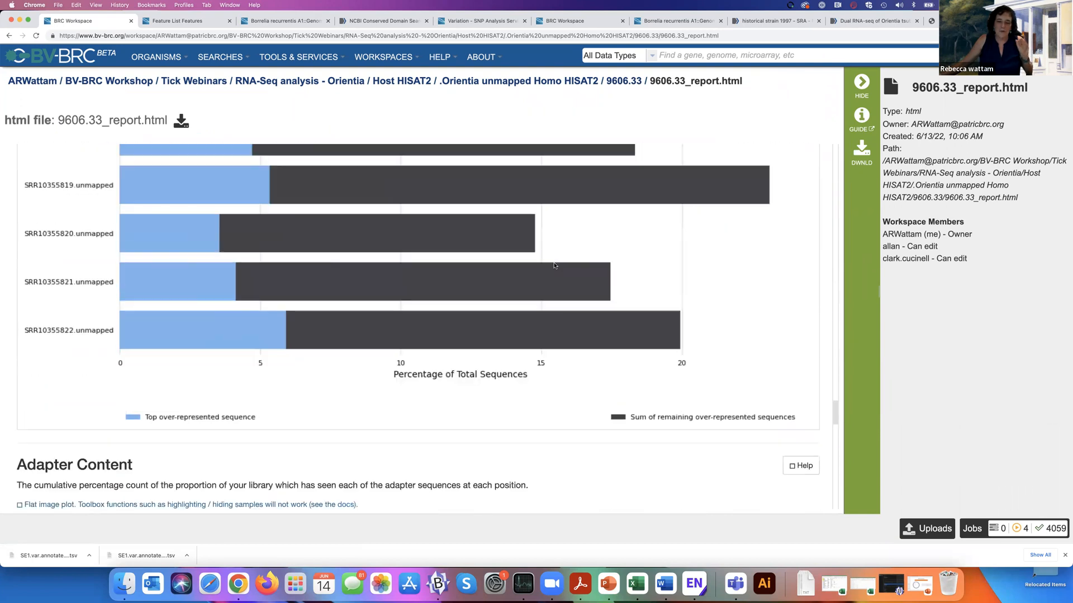
scroll(555, 265, "up", 10)
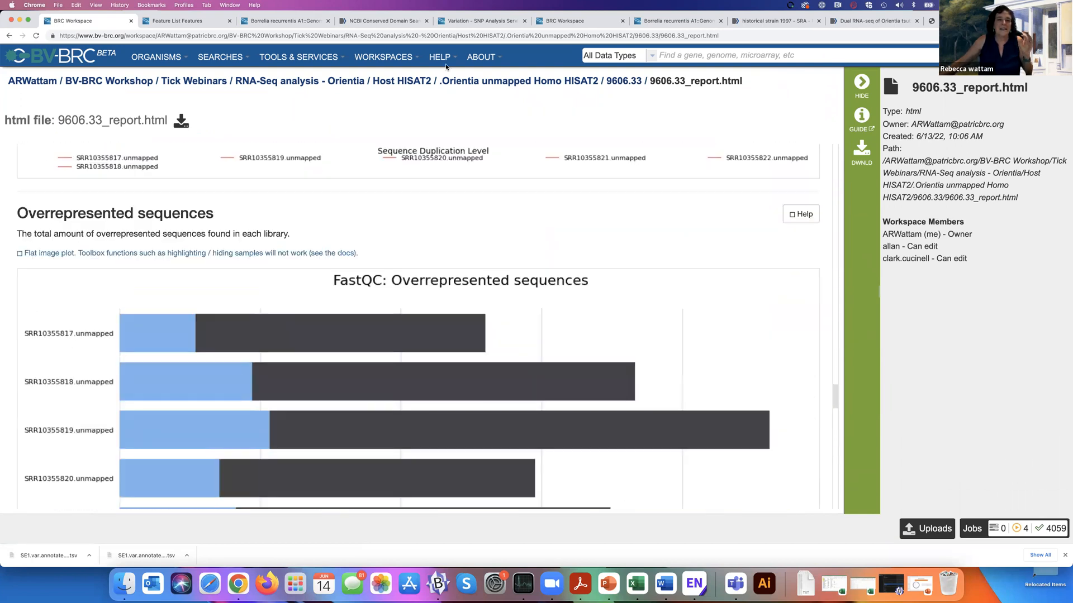
Step: Open PRJNA667487_Tuxedo_diffexp from the Tuxedo job under RNA-Seq analysis - Orientia and display its experiment gene table
left_click(295, 82)
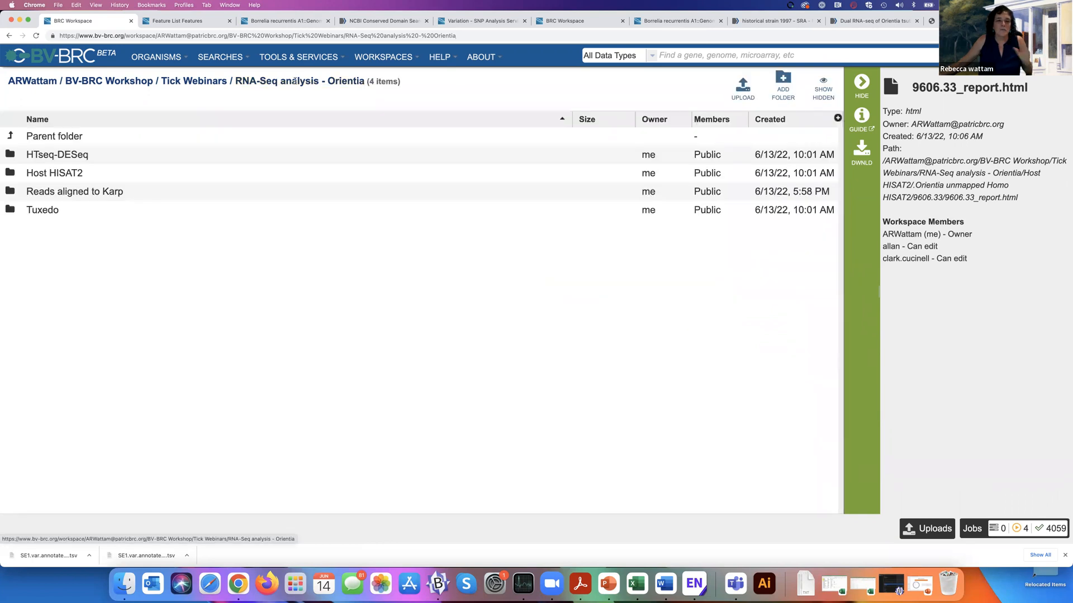
left_click(10, 212)
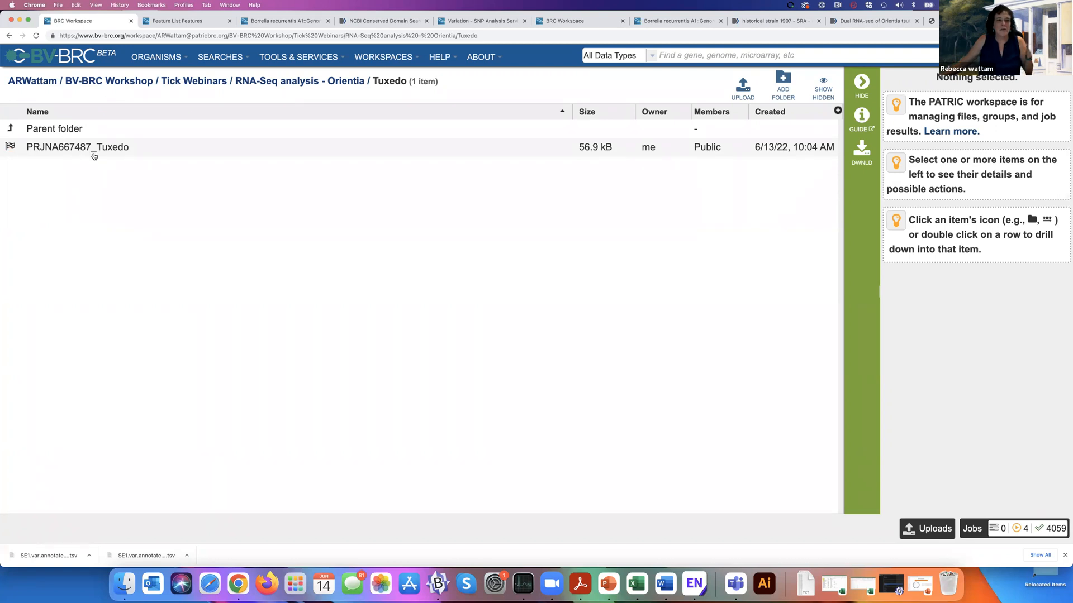
left_click(11, 148)
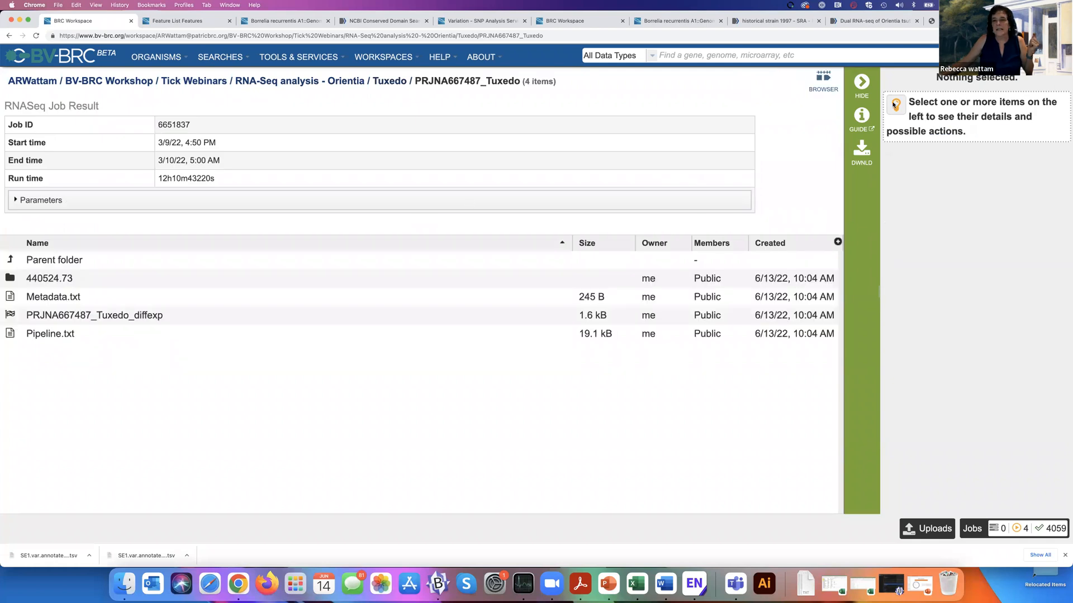
left_click(8, 315)
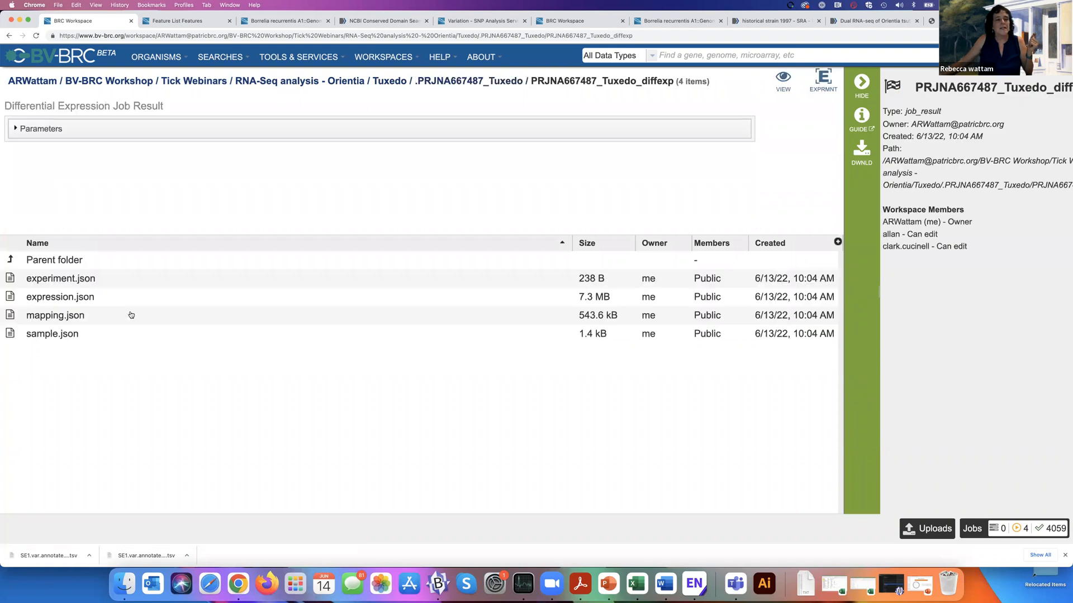
left_click(823, 80)
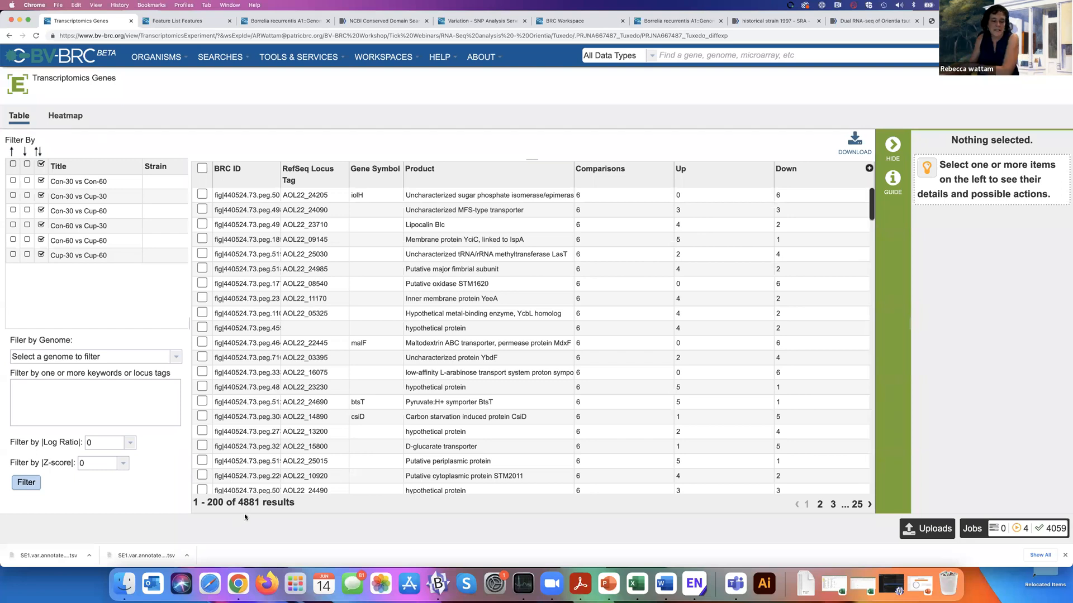
Step: Filter the transcriptomics genes by a |Log Ratio| of 2
left_click(130, 443)
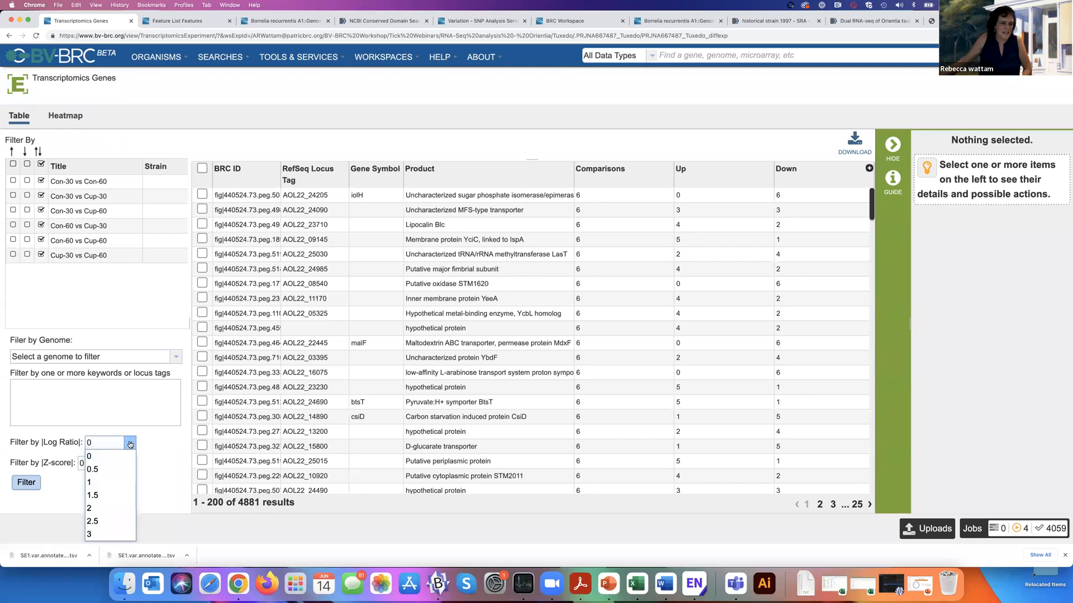
left_click(91, 508)
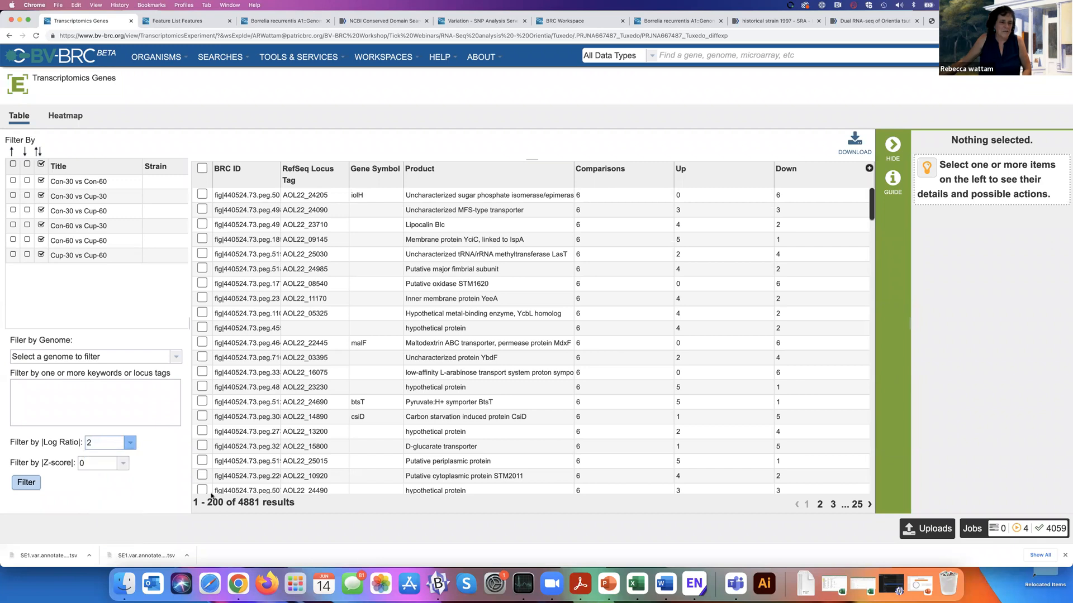
left_click(26, 483)
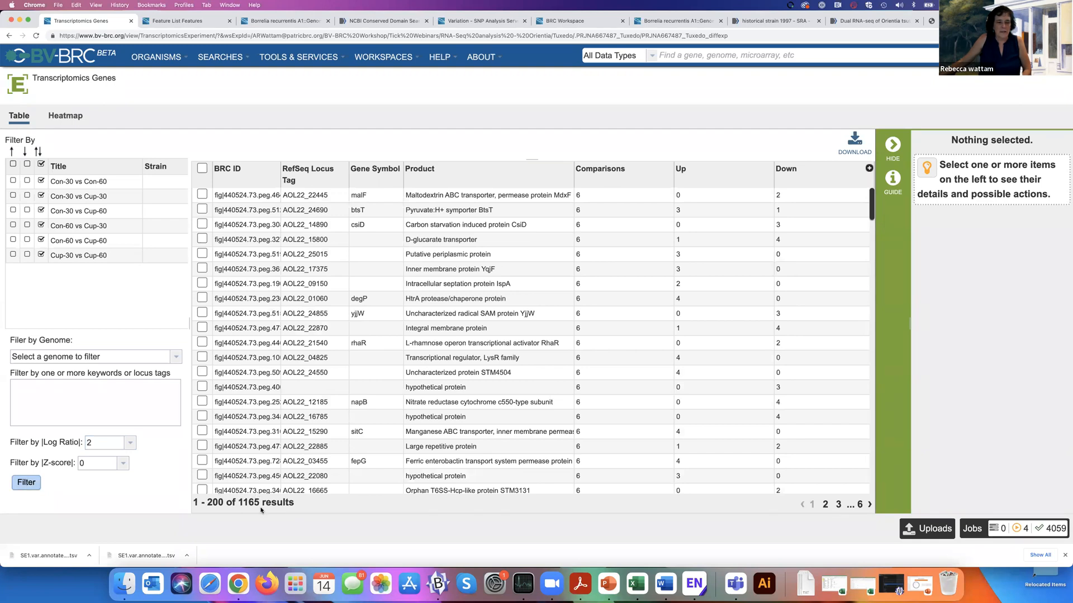
Step: Cluster the gene heatmap and show the genes of a red block spanning the four Con versus Cup comparisons
left_click(65, 116)
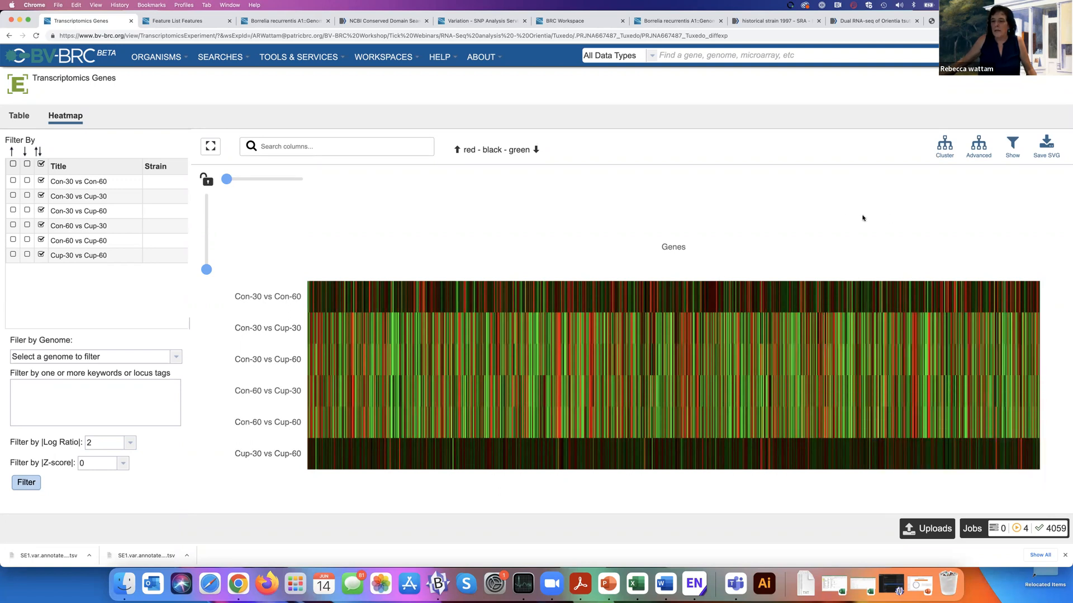
left_click(941, 150)
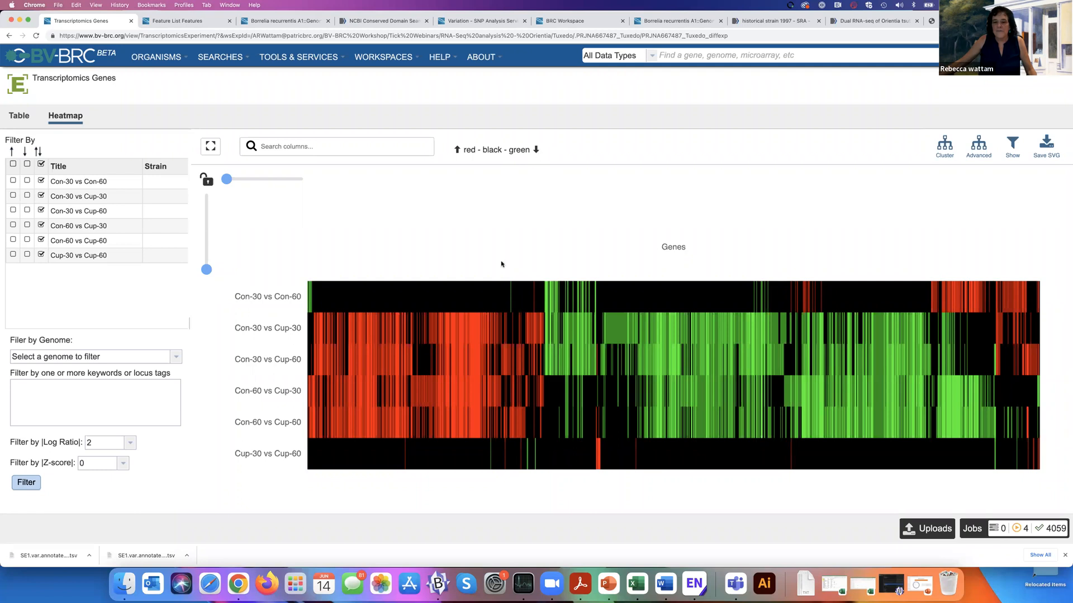
left_click_drag(437, 329, 480, 427)
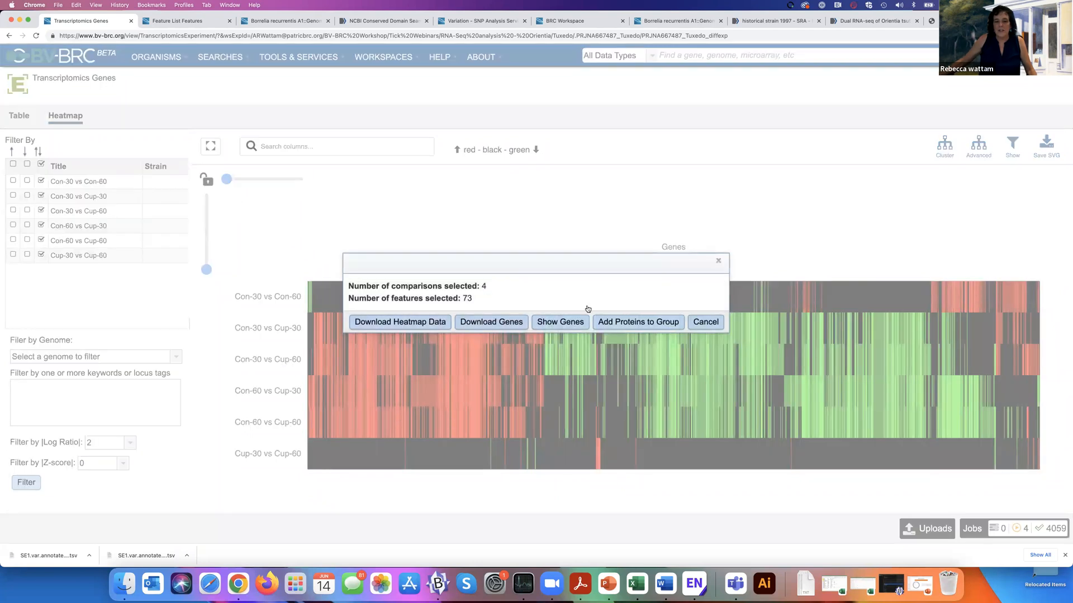
left_click(568, 325)
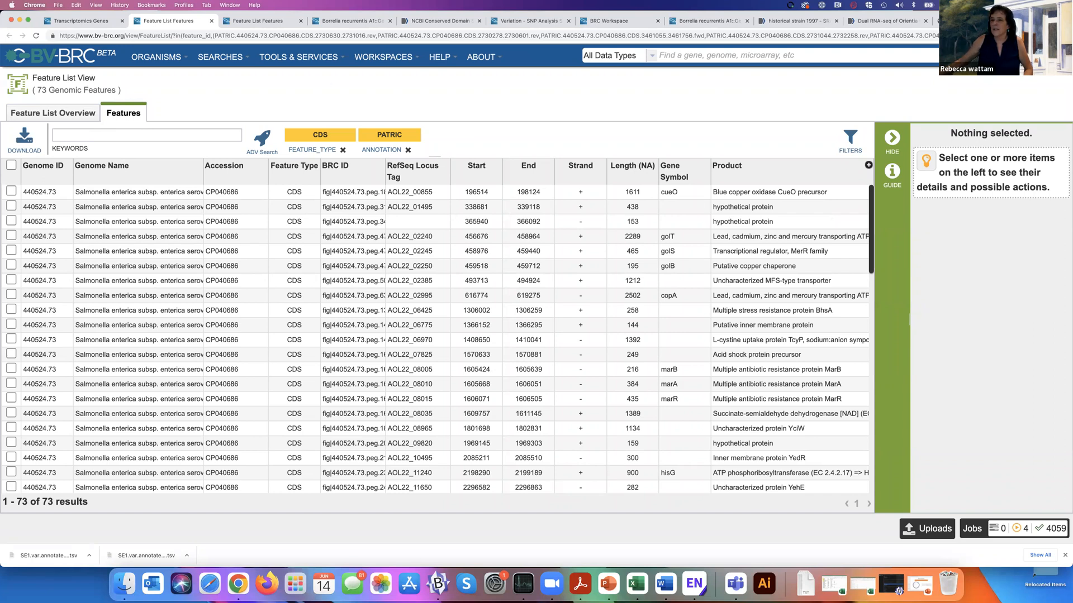
Step: Switch to the Orientia RNA-Seq 14June2022 PowerPoint deck and go through the slides from Result Comparison to Htseq-DESeq2 analysis images
key("super+Tab")
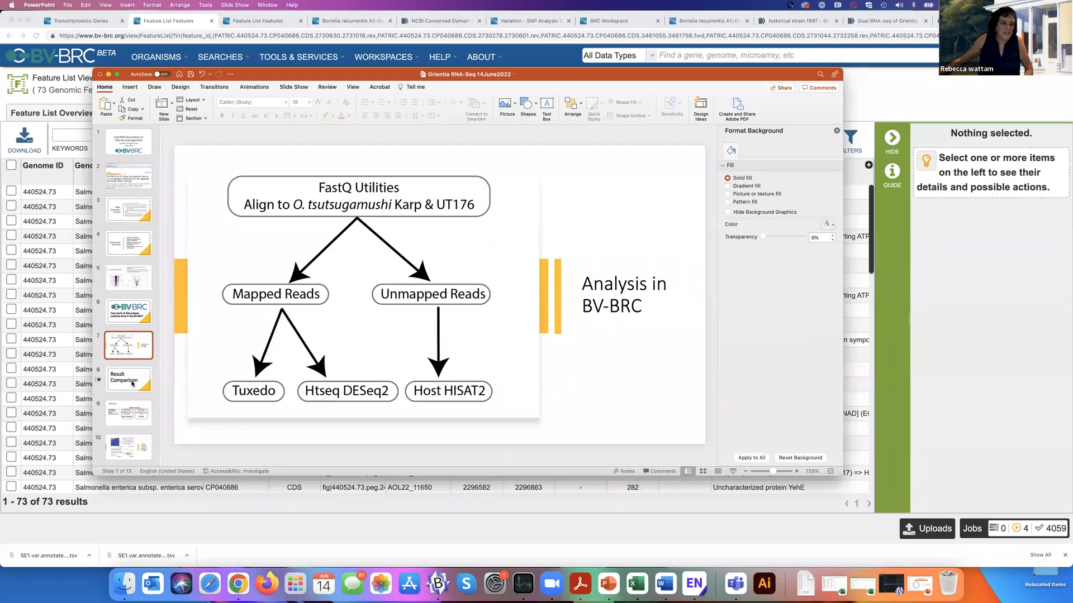
left_click(132, 383)
key("Down")
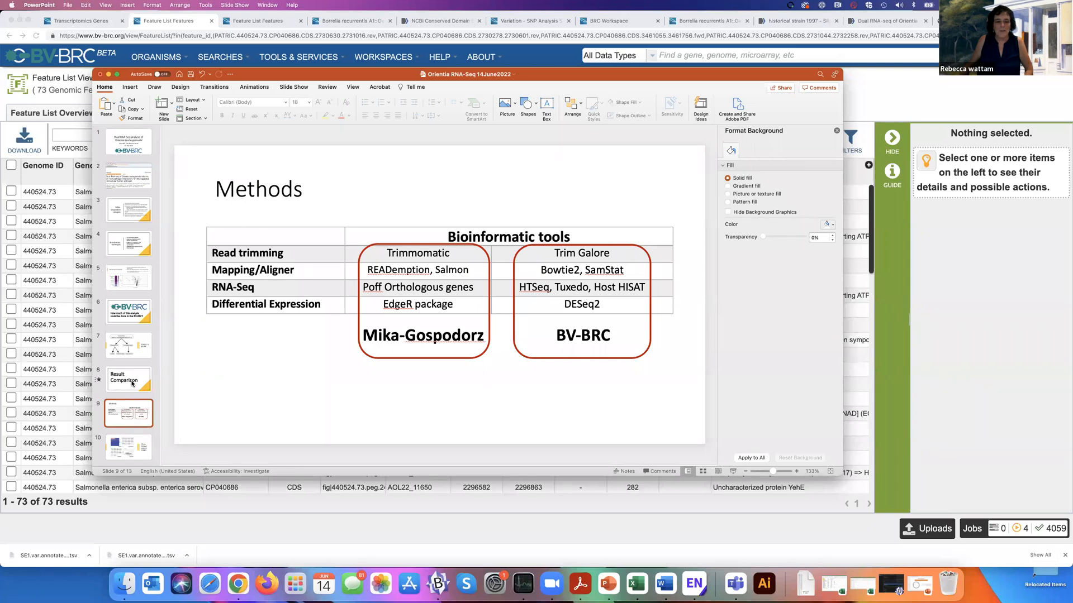
key("Down")
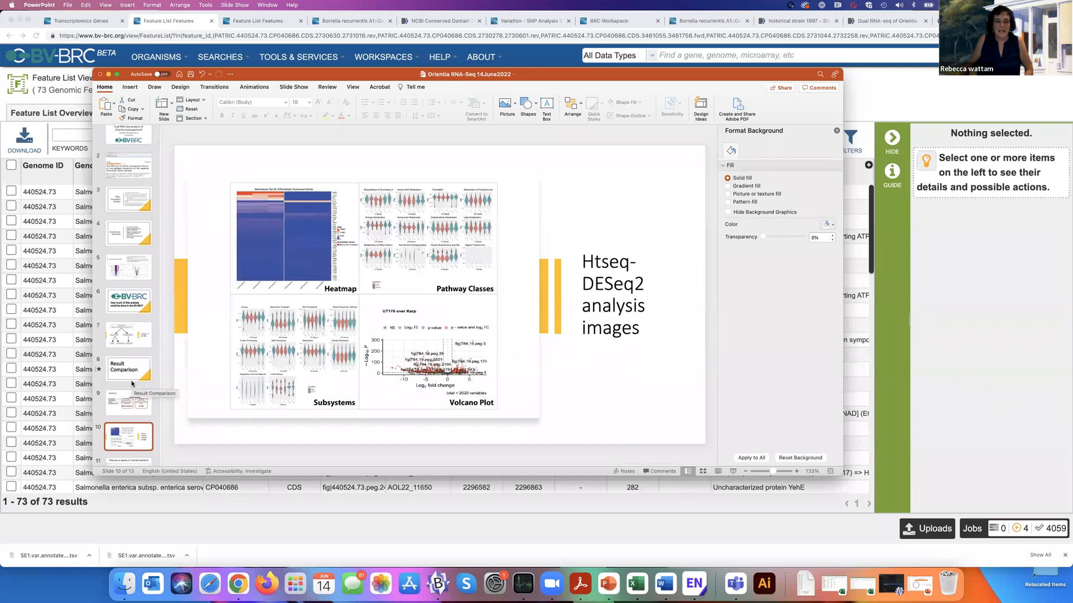
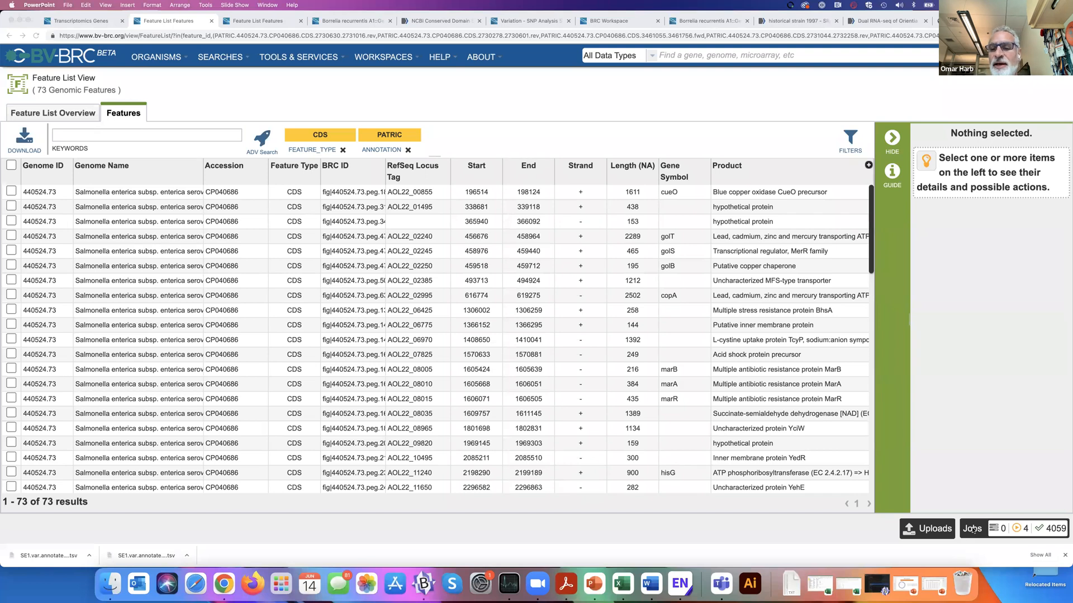
Step: Open the job list and examine the error output of the failed Reads v Karp HTSeq 14June job
left_click(972, 529)
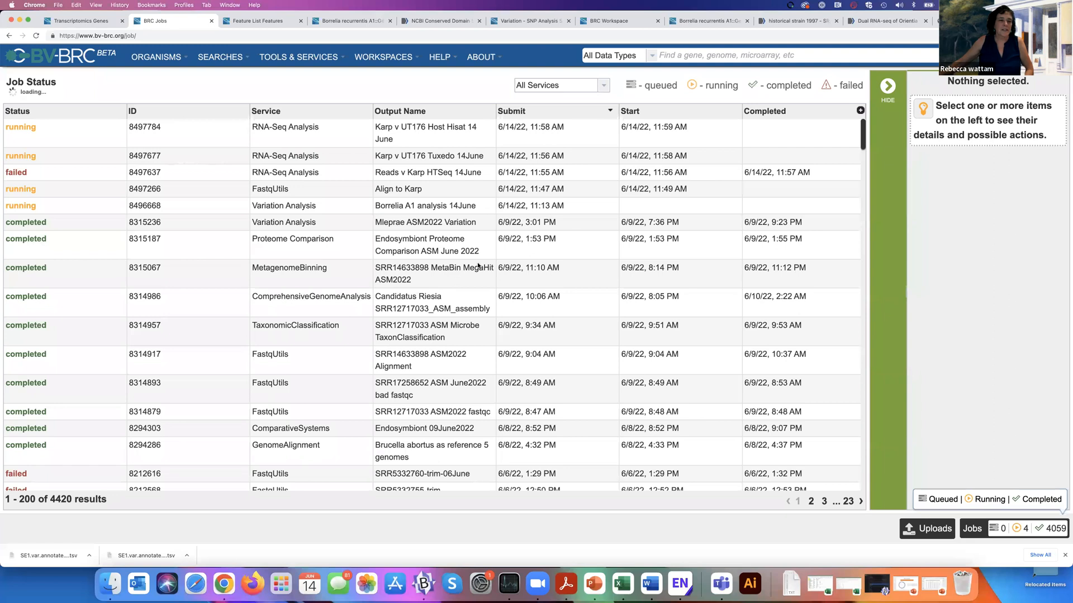
left_click(180, 173)
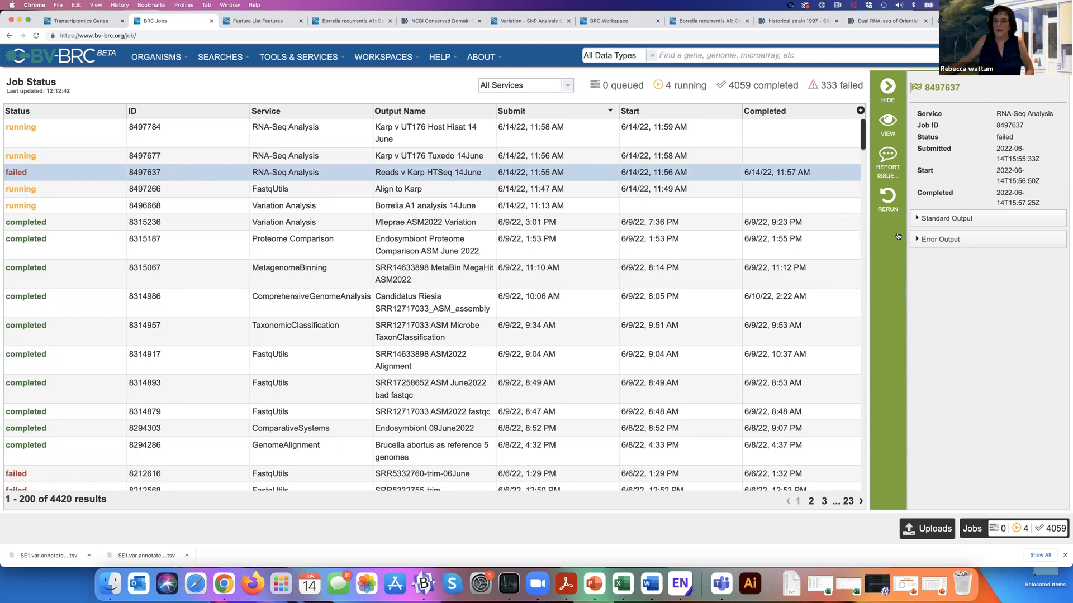
left_click(917, 241)
scroll(978, 327, "down", 10)
scroll(978, 326, "down", 1)
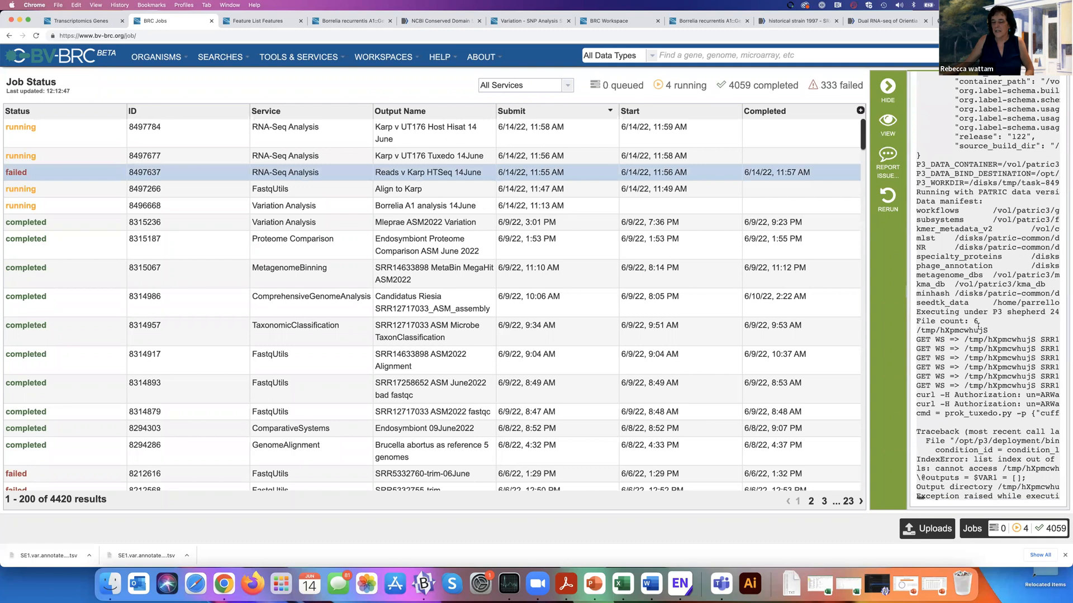
Step: Read the full width of the error output of the failed Reads v Karp HTSeq 14June job
scroll(977, 327, "right", 5)
scroll(978, 329, "right", 8)
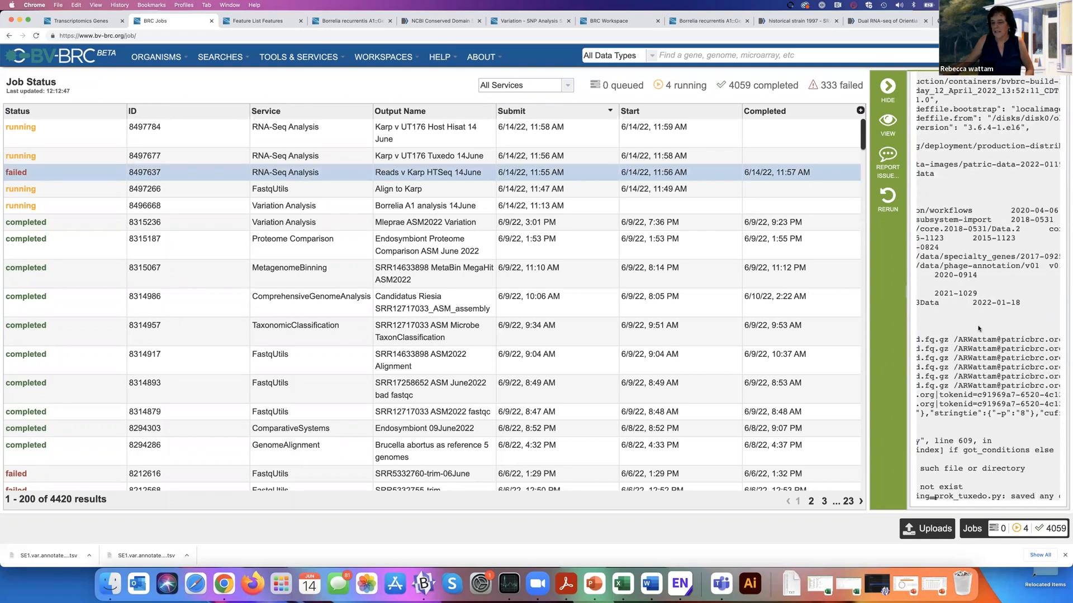
scroll(977, 329, "left", 10)
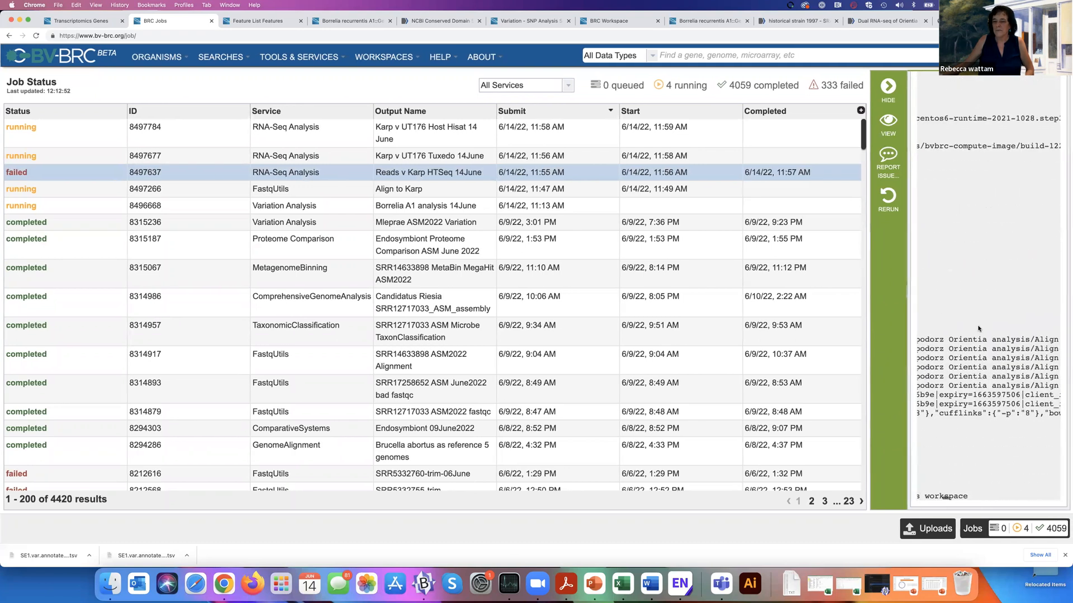
scroll(977, 328, "left", 1)
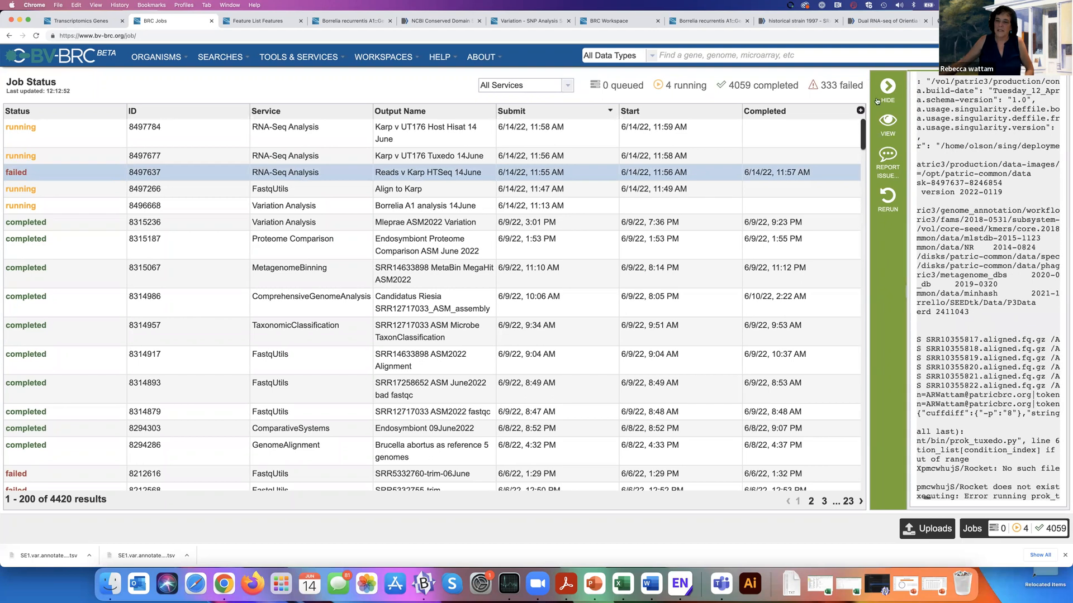
Step: Open the issue report for the failed RNA-Seq job, review its job info and parameters, and close it without submitting
left_click(888, 156)
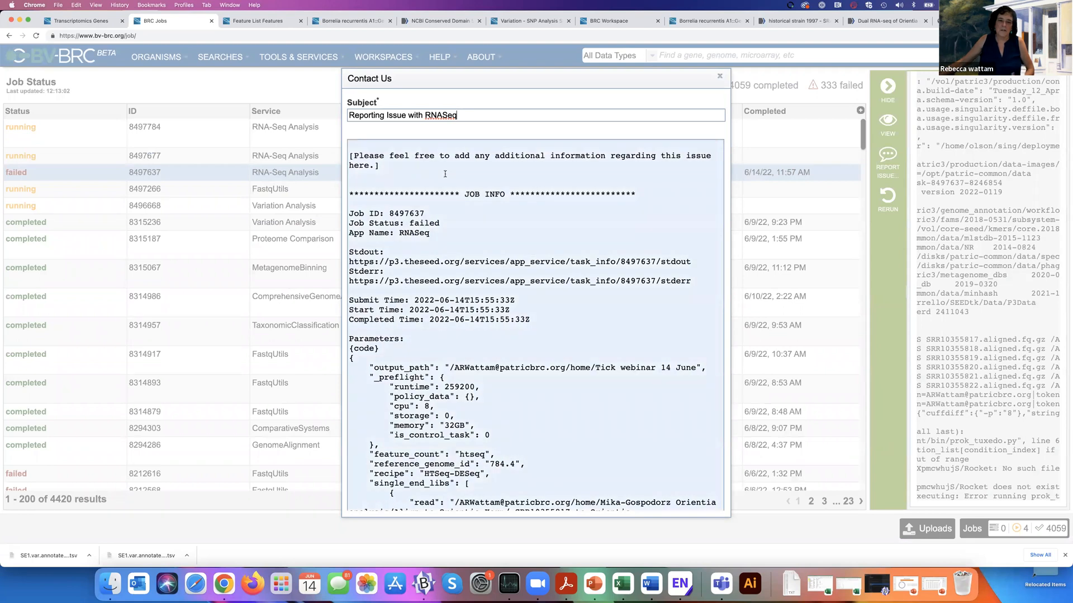
scroll(597, 324, "down", 15)
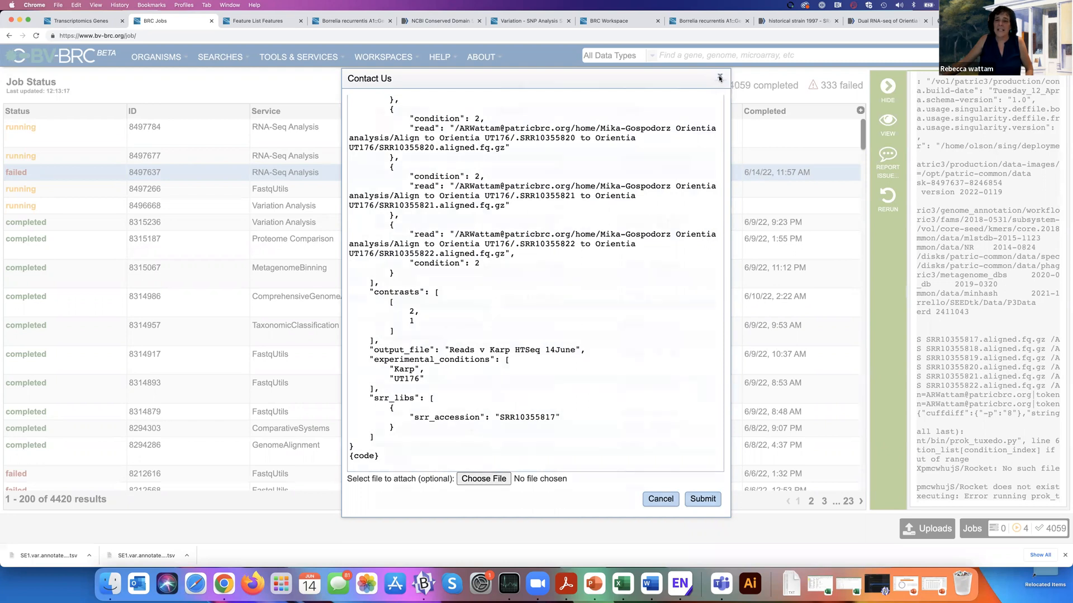
left_click(719, 78)
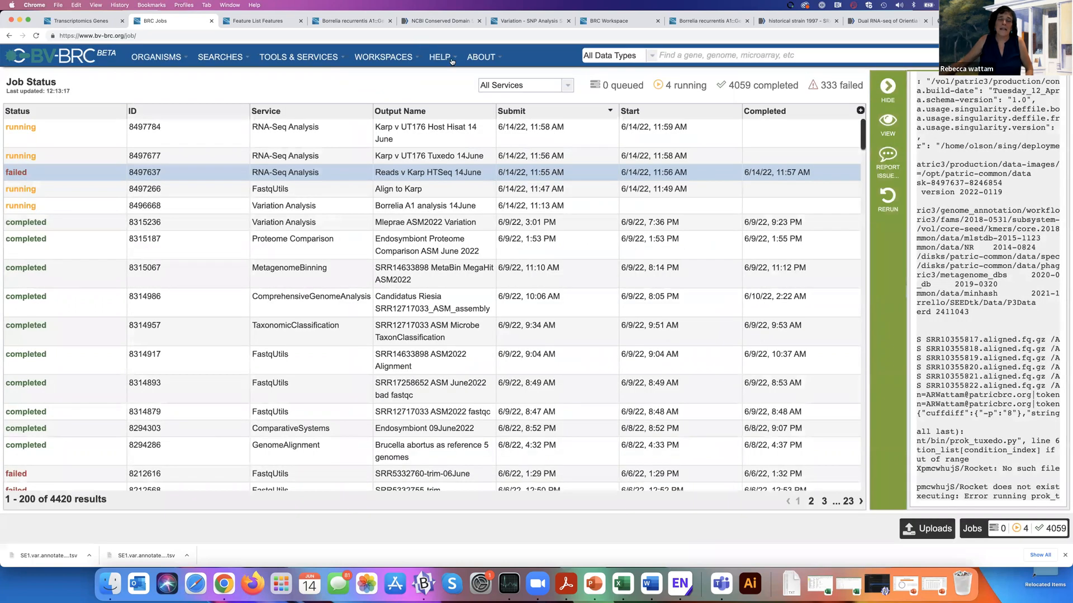
left_click(305, 58)
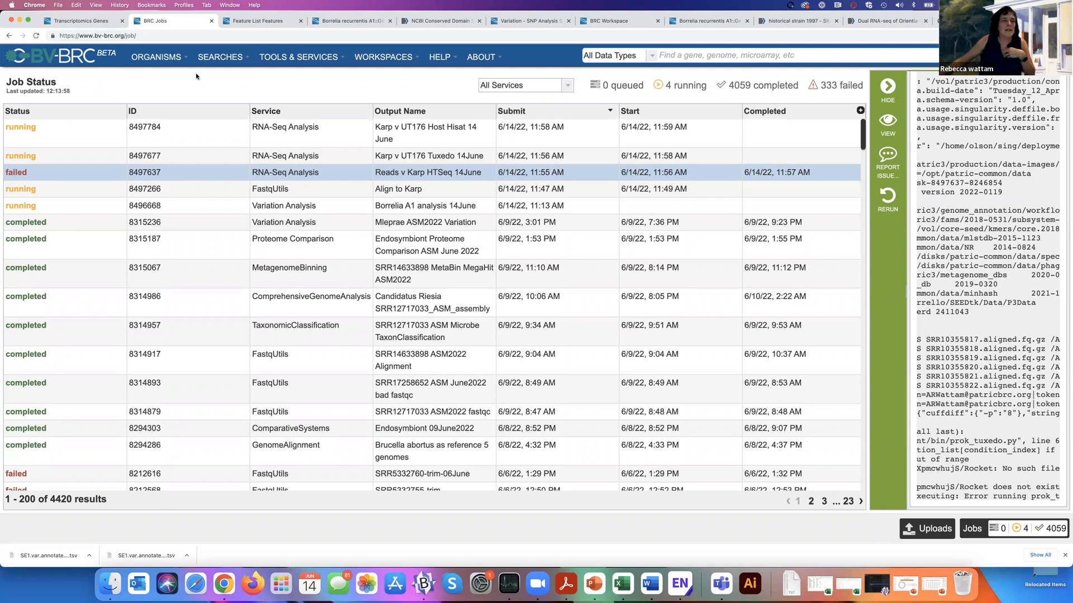
Step: Return to the RNA-Seq analysis - Orientia workspace folder and open the Orientia unmapped Homo HISAT2 job result in Host HISAT2
left_click(65, 23)
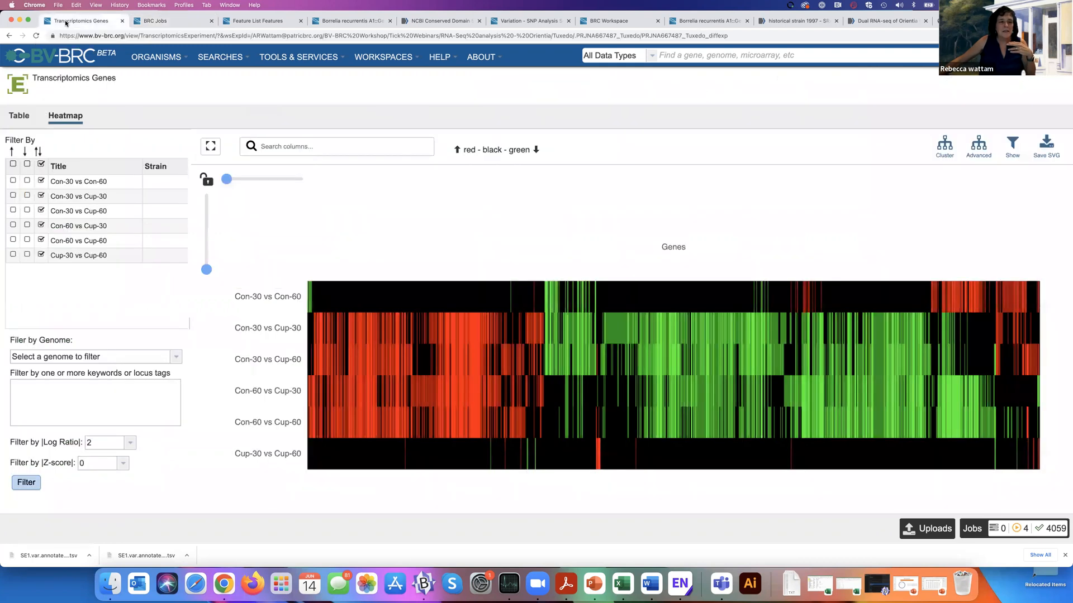
left_click(8, 36)
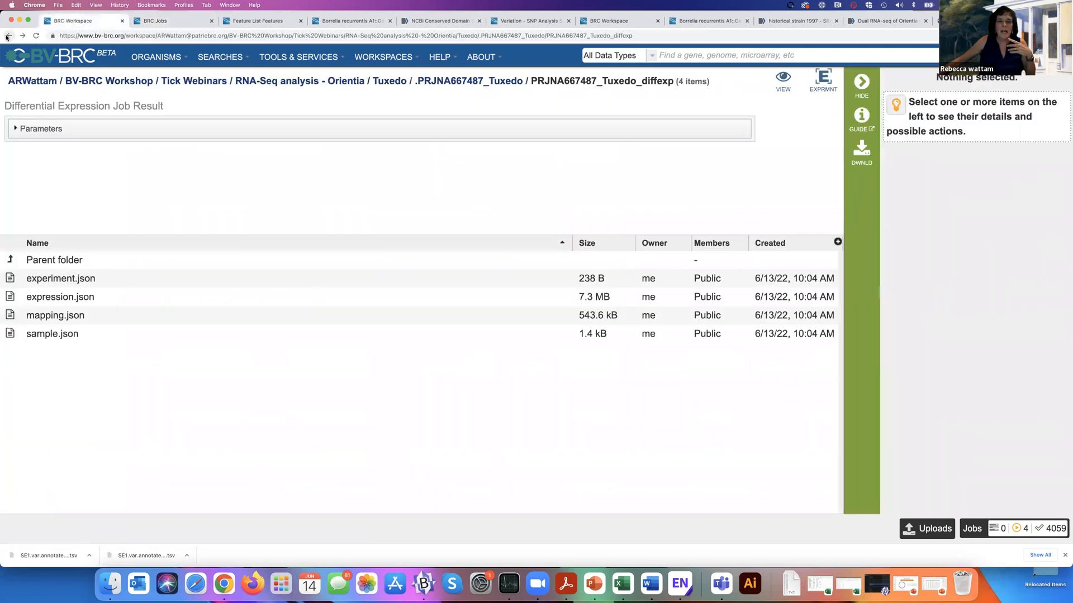
left_click(7, 37)
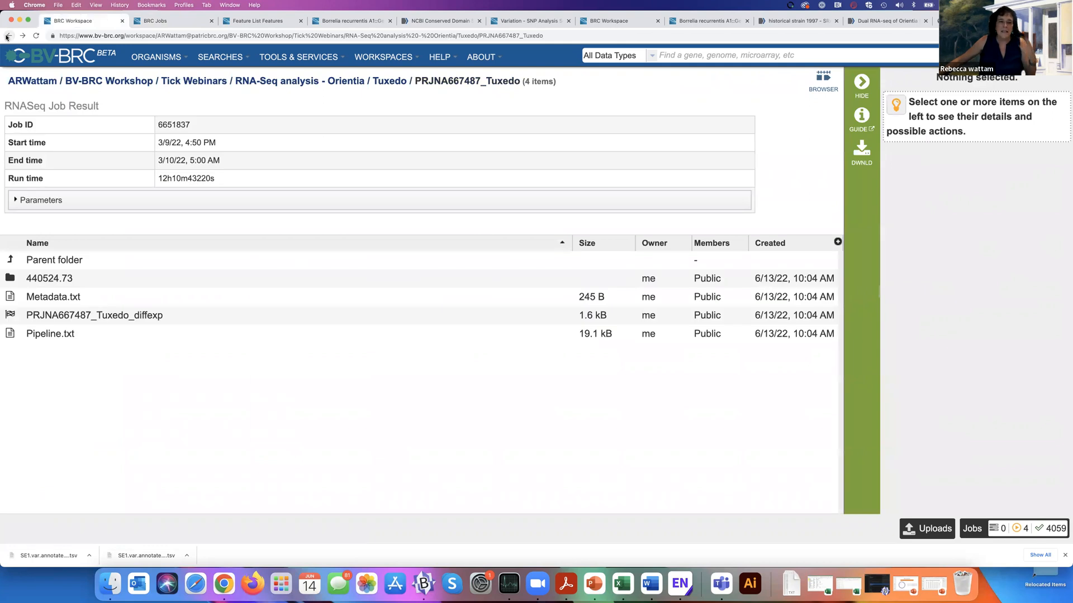
left_click(322, 81)
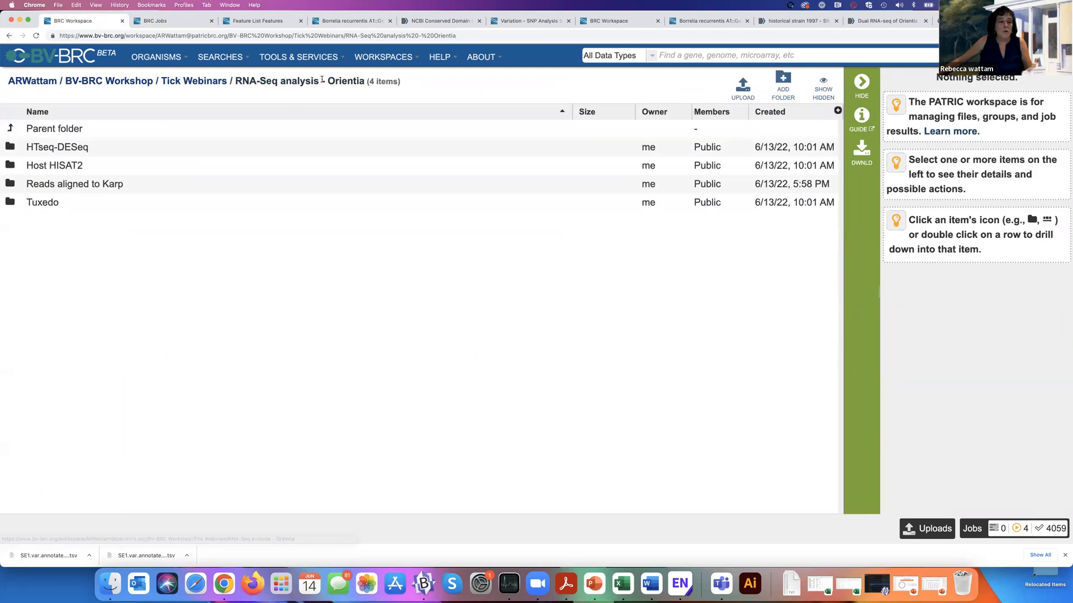
left_click(11, 164)
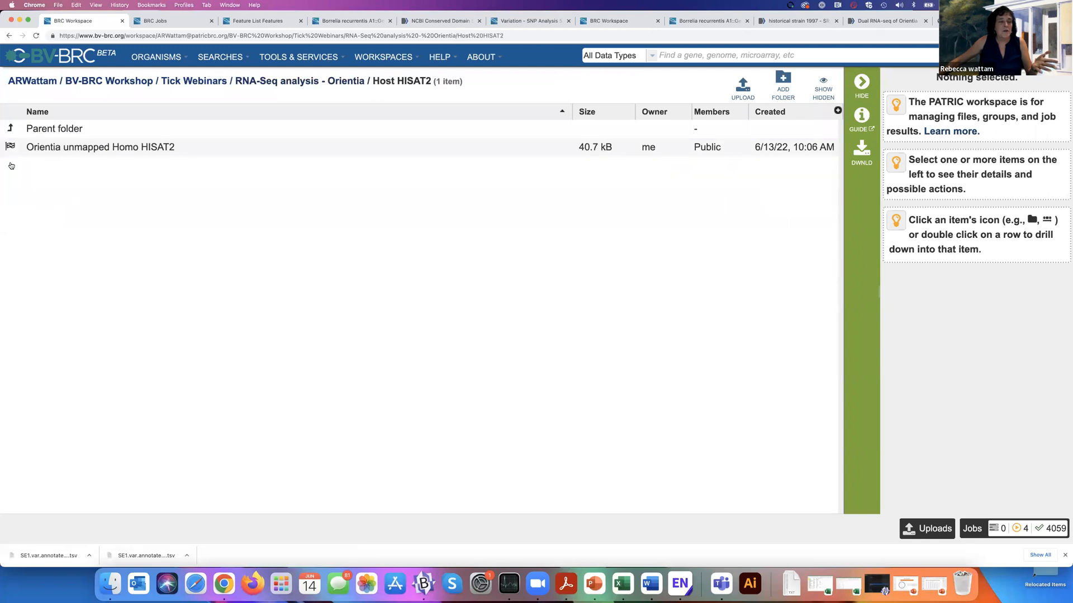
left_click(10, 147)
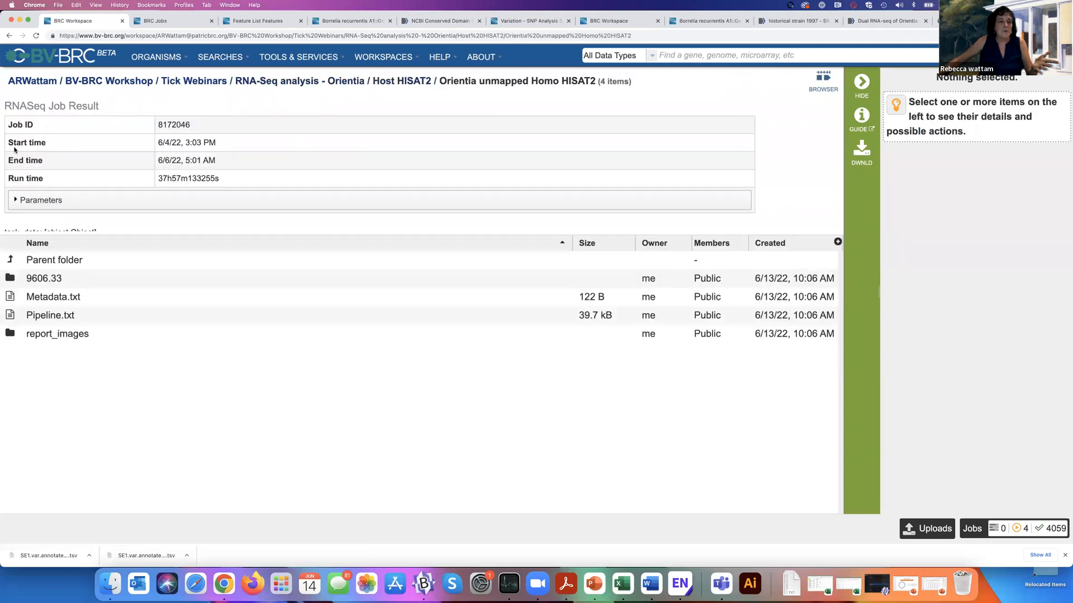